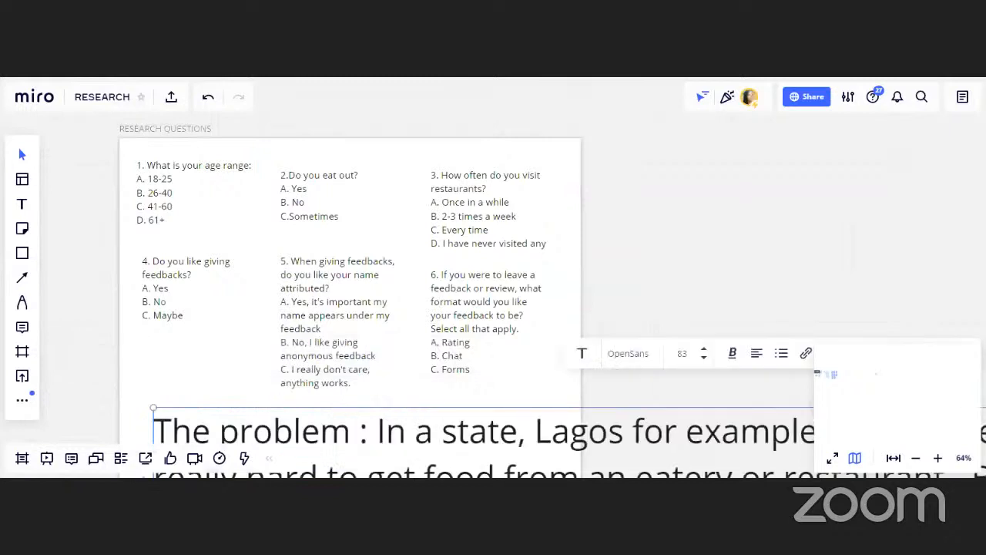
Move the problem statement text box beside the Research Questions frame
scroll(128, 222, down, 5)
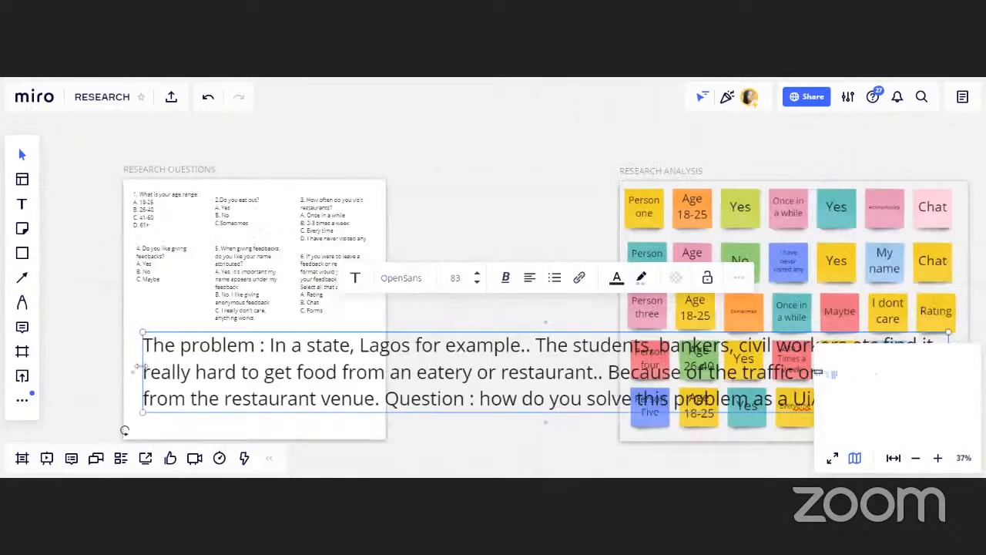
drag(139, 367, 132, 367)
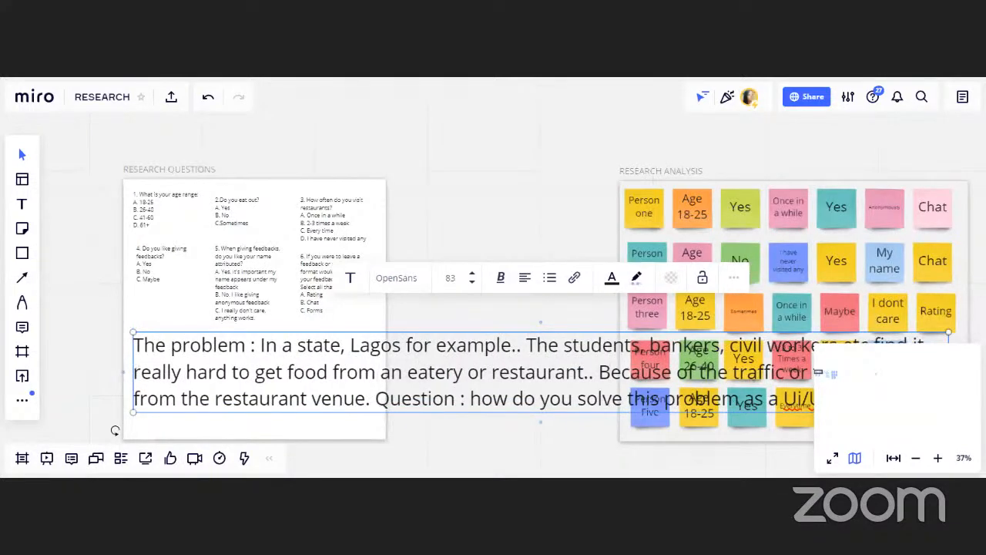
click(916, 459)
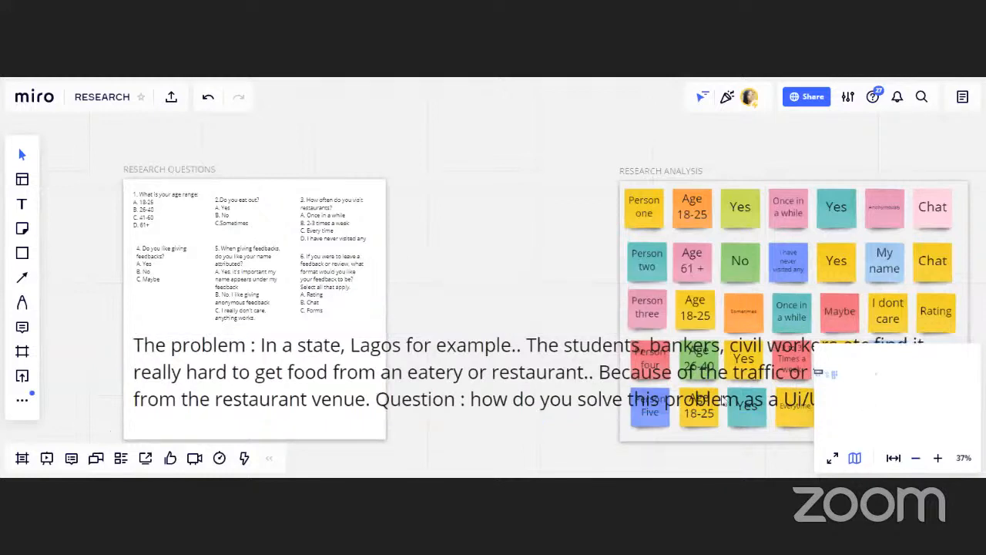
click(723, 400)
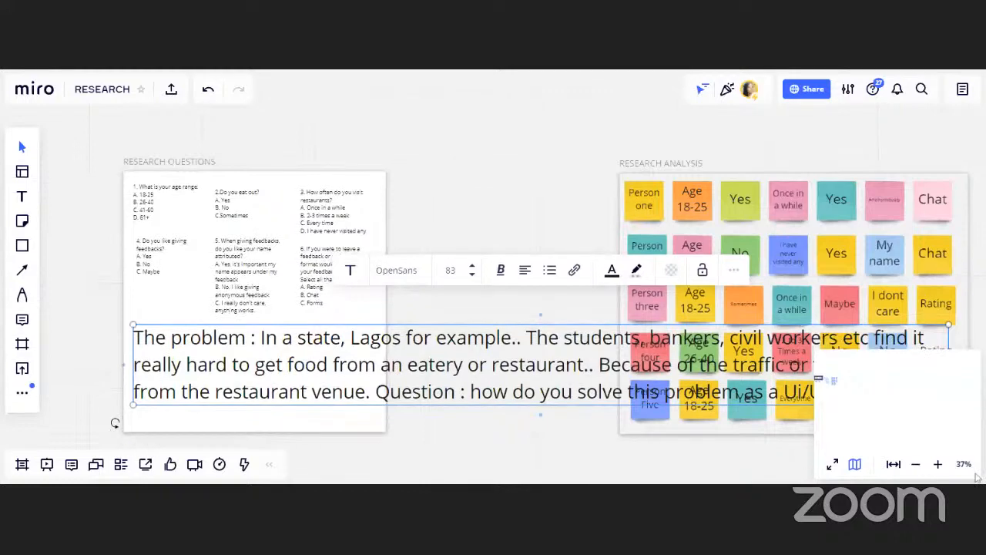
drag(134, 355, 416, 184)
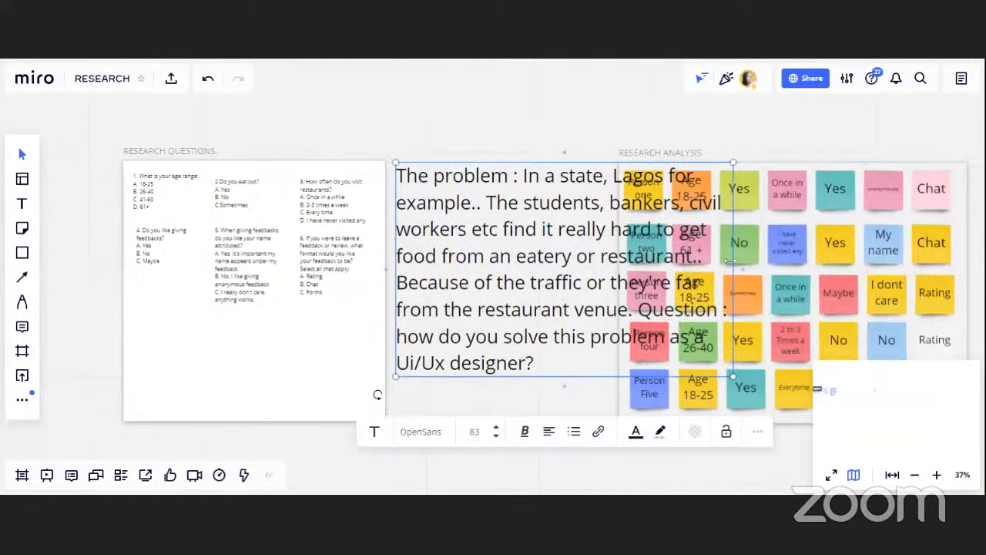
Narrow the problem statement text box into a column and shift it up between the two frames
drag(729, 261, 619, 261)
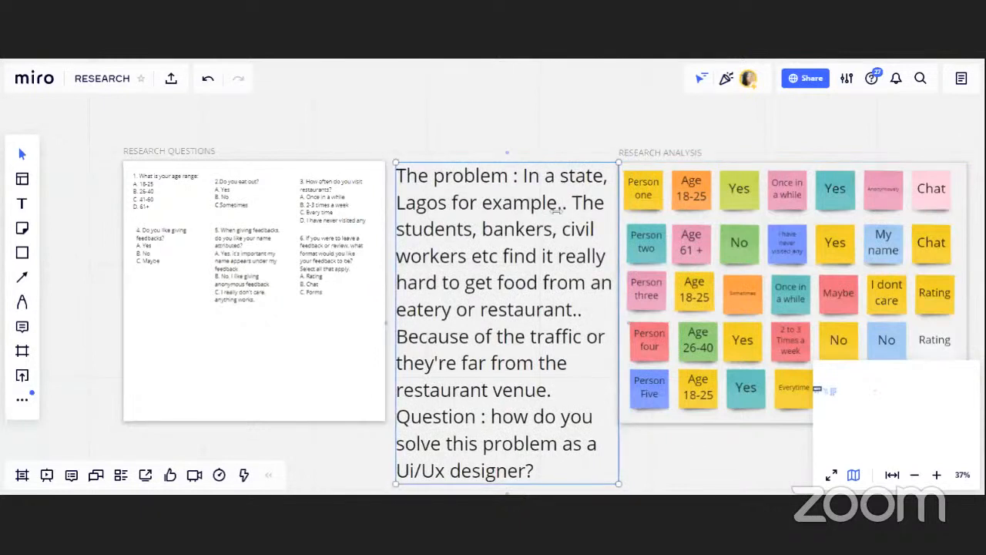
drag(505, 199, 500, 140)
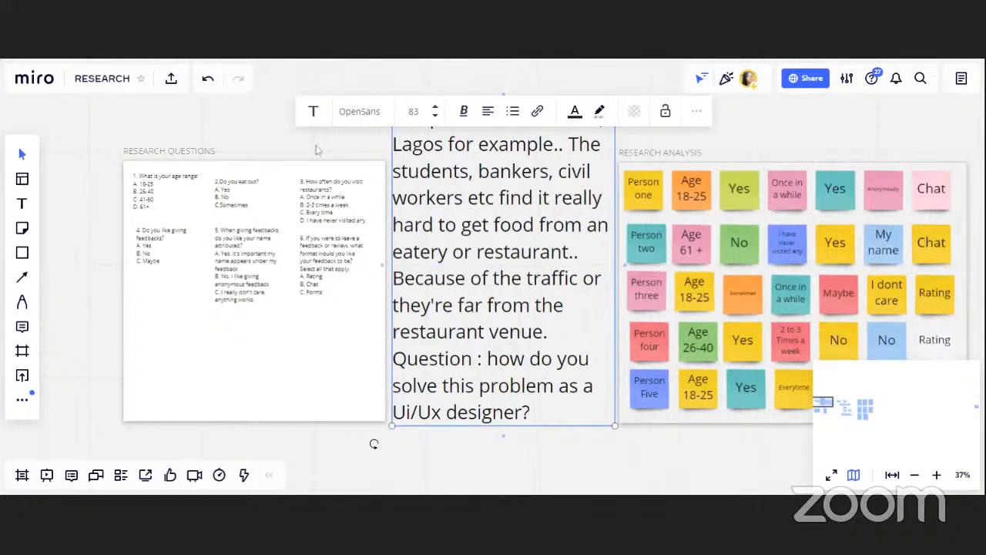
click(315, 150)
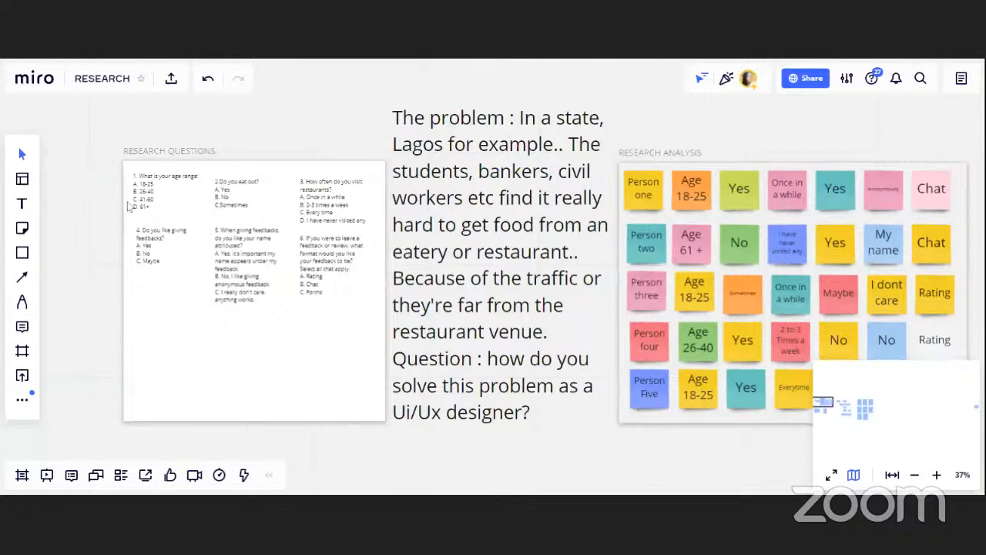
Examine the research questions, problem statement and research analysis sticky notes across the board
scroll(124, 193, up, 1)
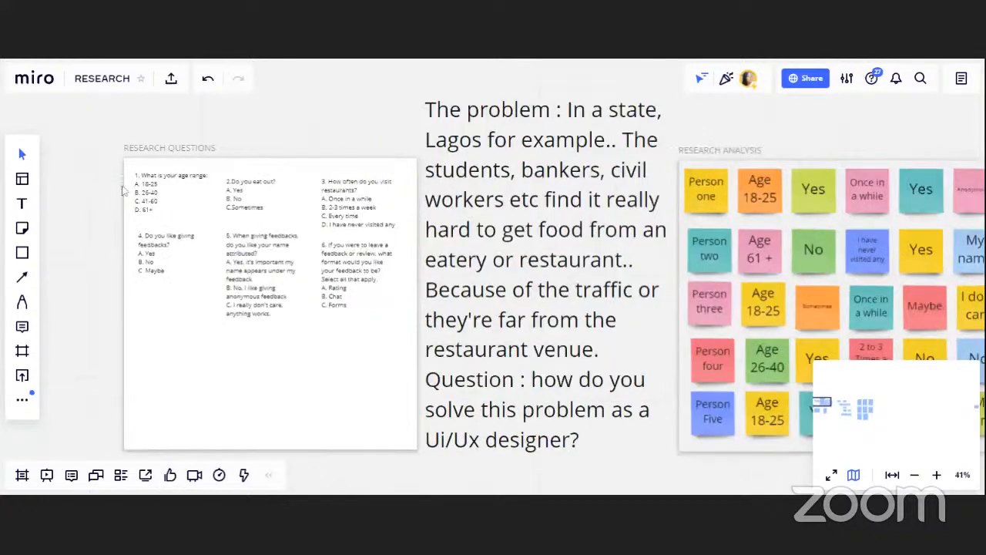
scroll(123, 191, up, 4)
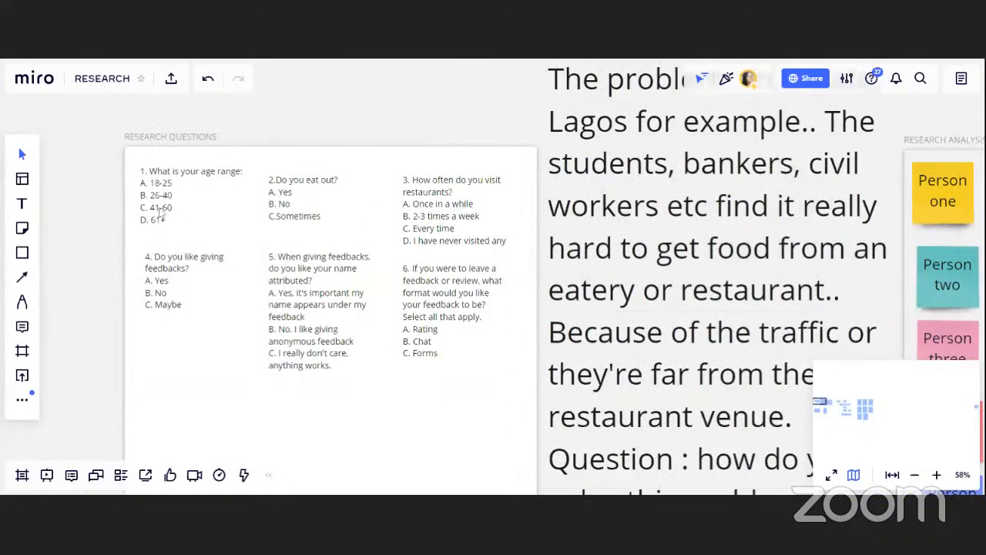
scroll(157, 209, up, 1)
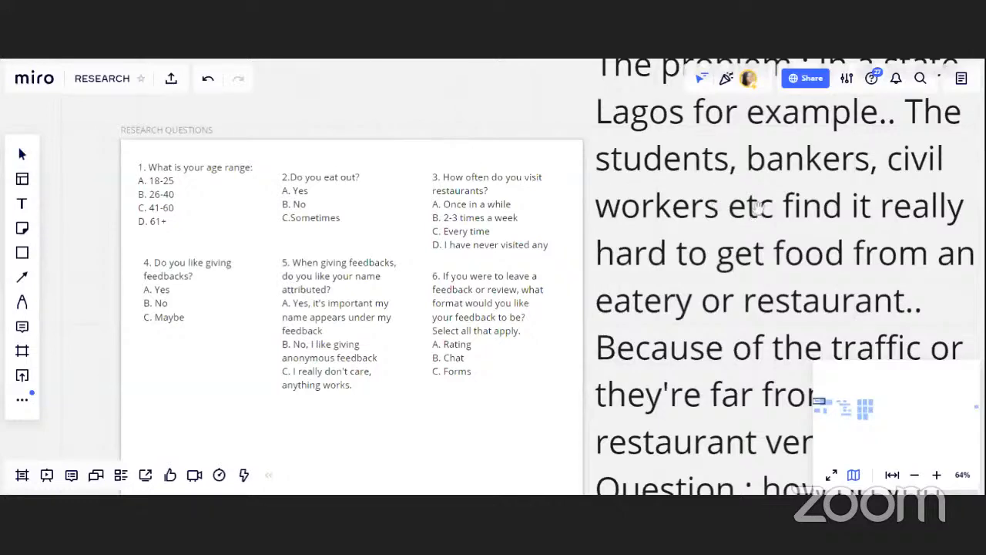
scroll(708, 214, right, 2)
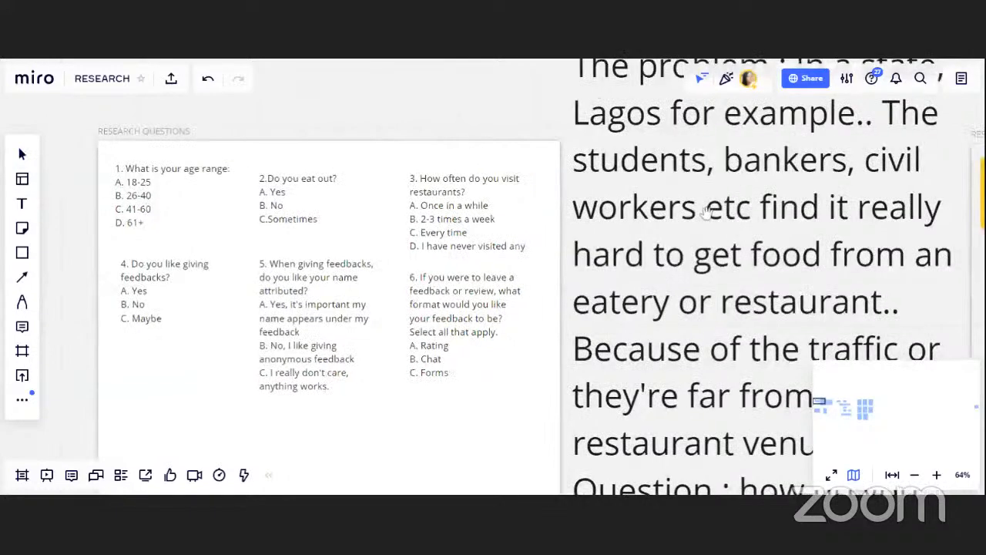
drag(706, 212, 295, 176)
drag(814, 223, 485, 199)
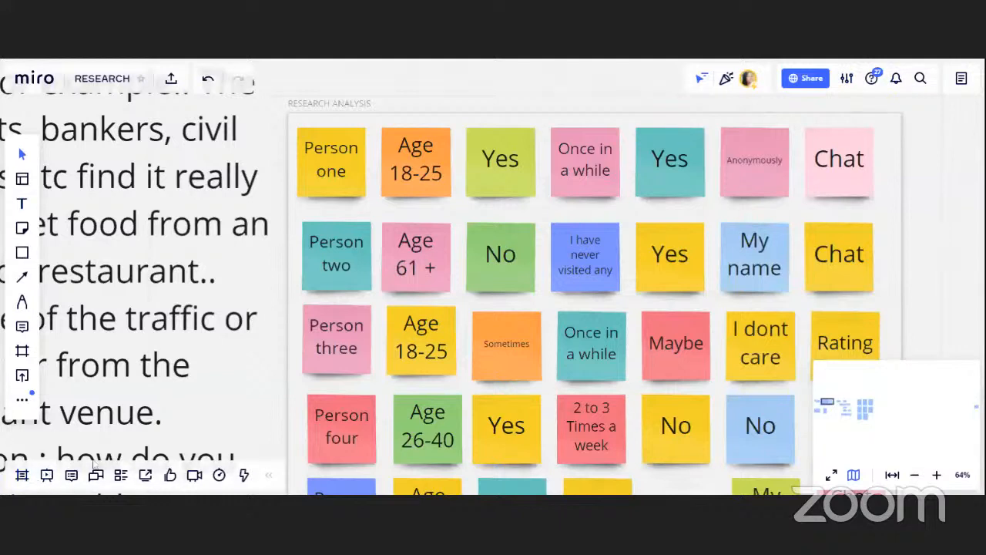
scroll(510, 259, down, 5)
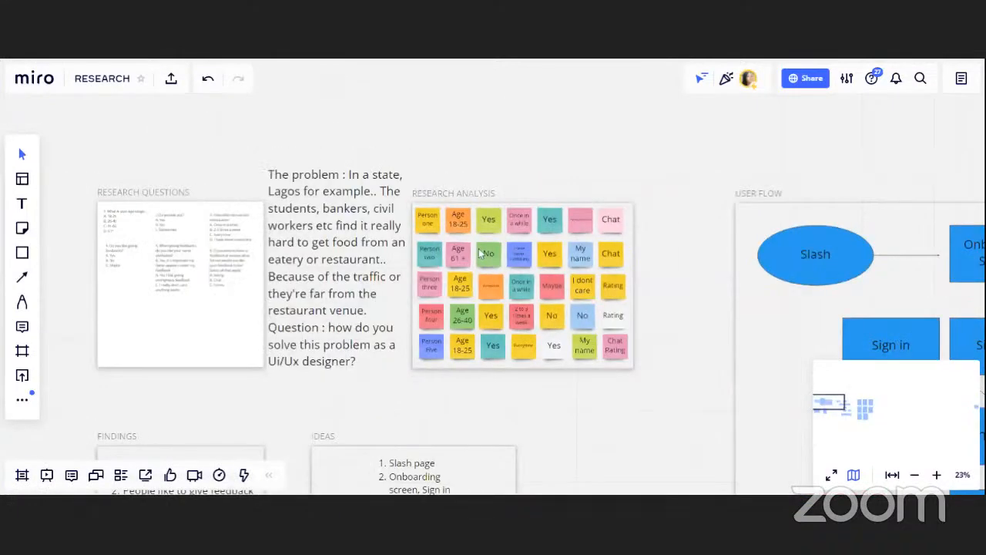
scroll(296, 257, down, 5)
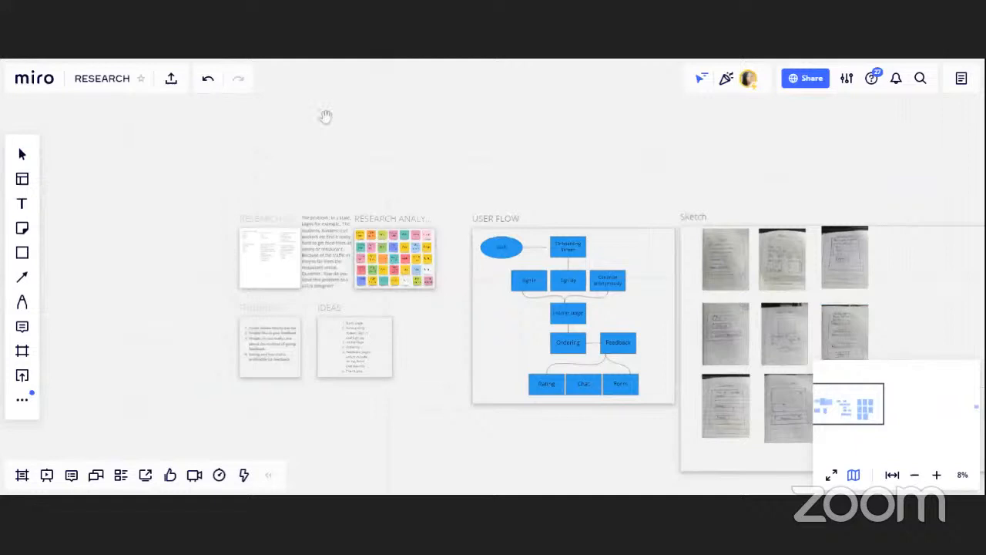
Add a yellow sticky note reading 25 in an empty area above the frames
drag(326, 119, 295, 359)
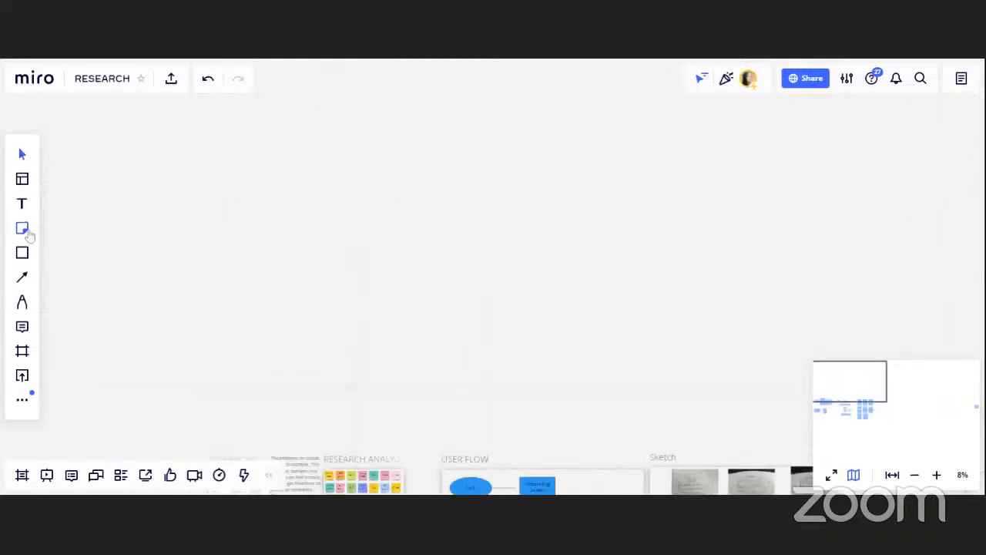
click(23, 229)
drag(244, 146, 315, 232)
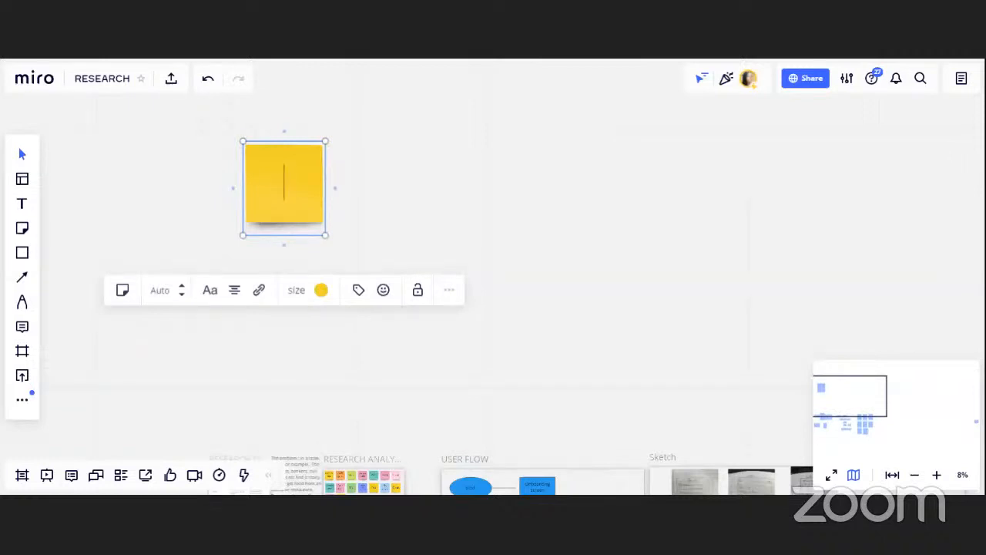
text(25)
Place a light green sticky note overlapping the top right of the 25 note
click(21, 228)
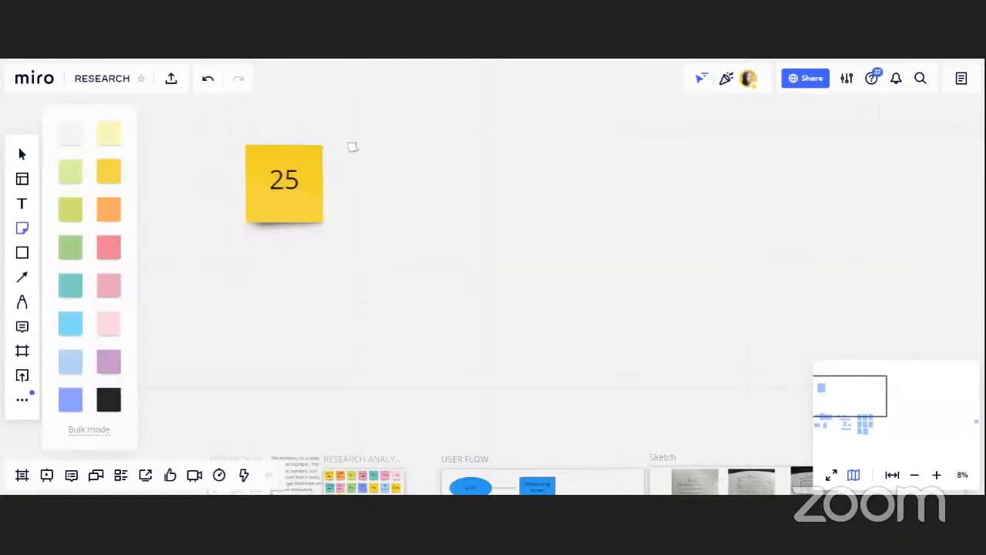
click(69, 207)
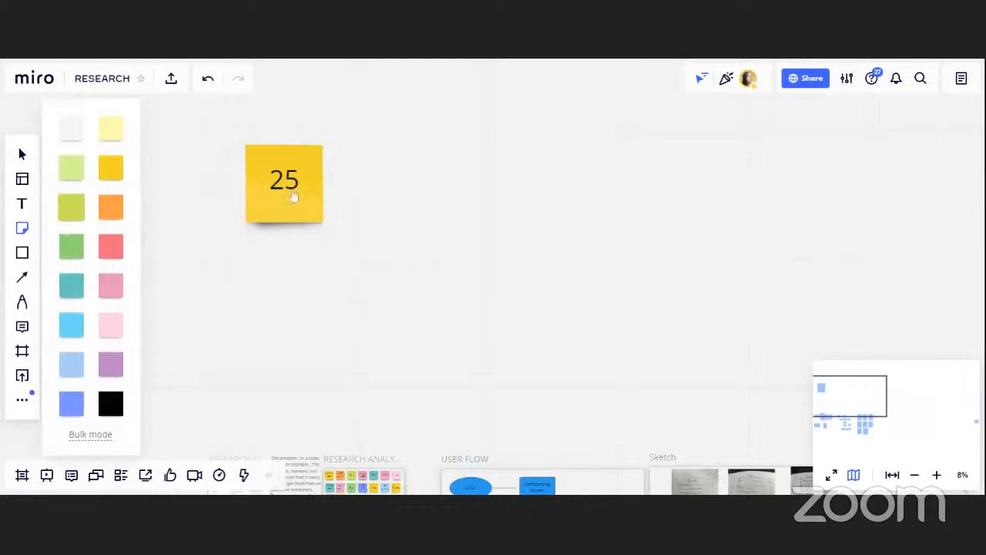
click(353, 160)
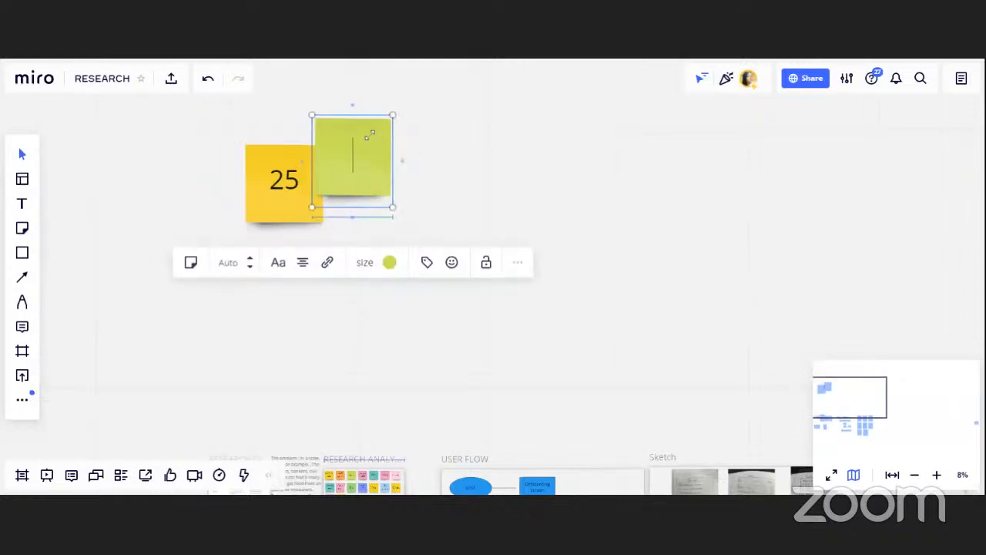
click(129, 112)
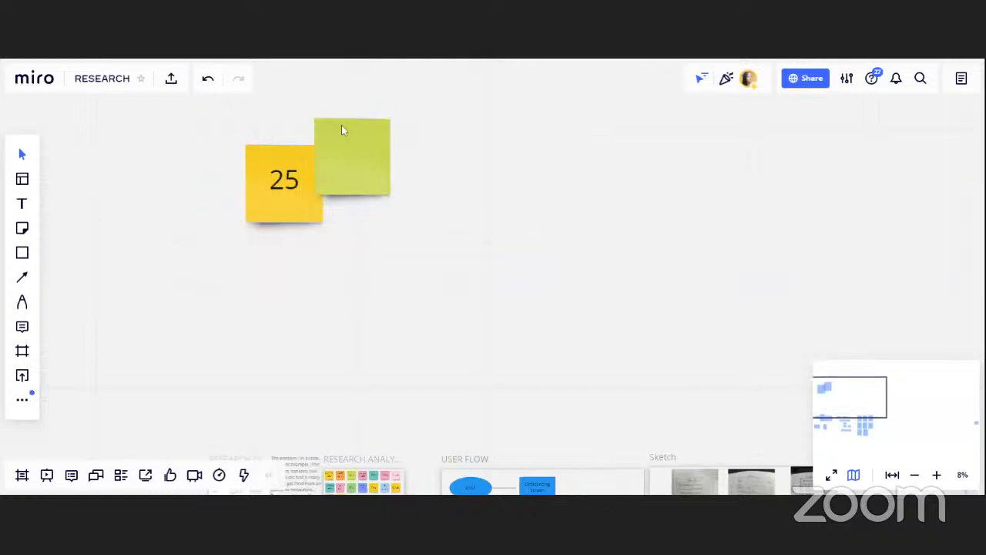
Write yes on the light green sticky note
click(342, 127)
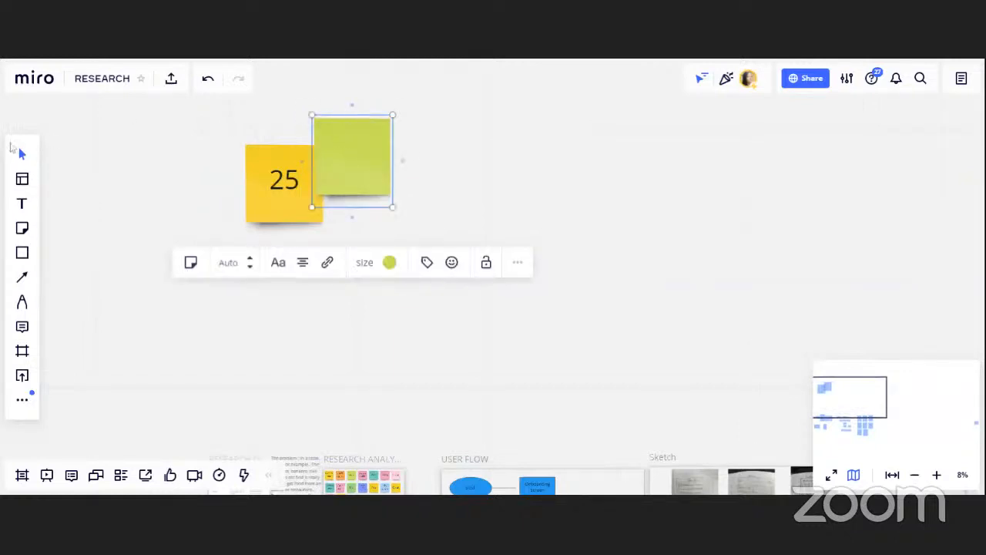
click(329, 116)
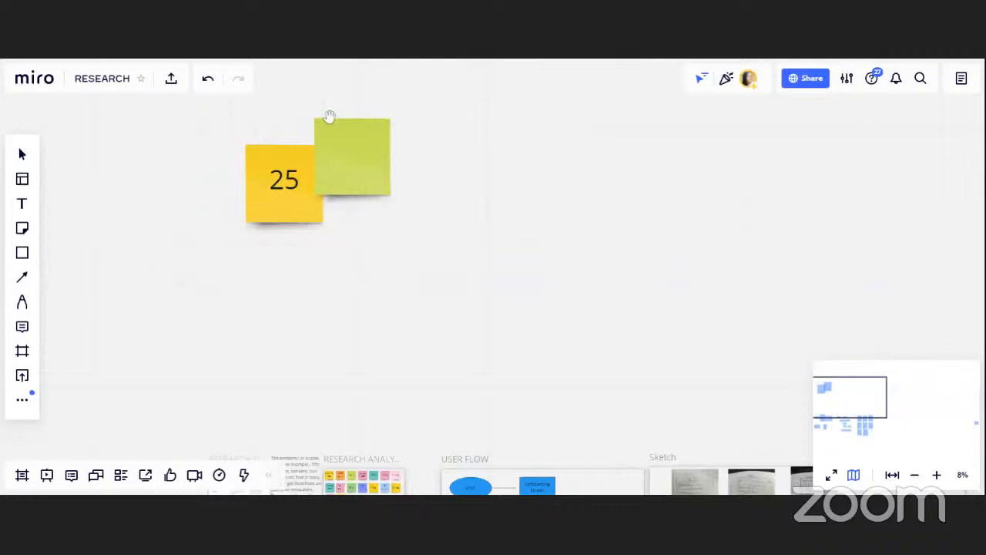
drag(329, 116, 373, 163)
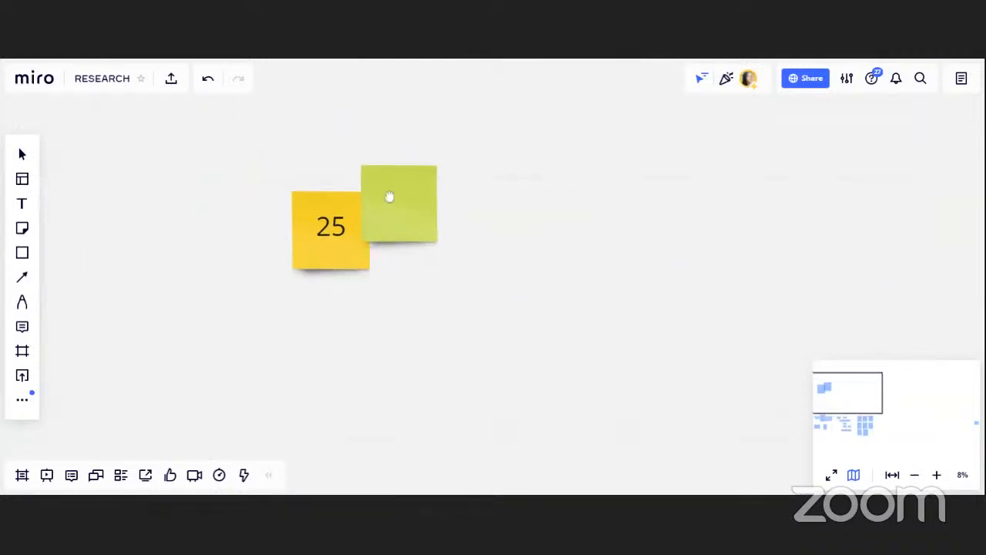
drag(389, 196, 473, 215)
click(416, 200)
click(522, 215)
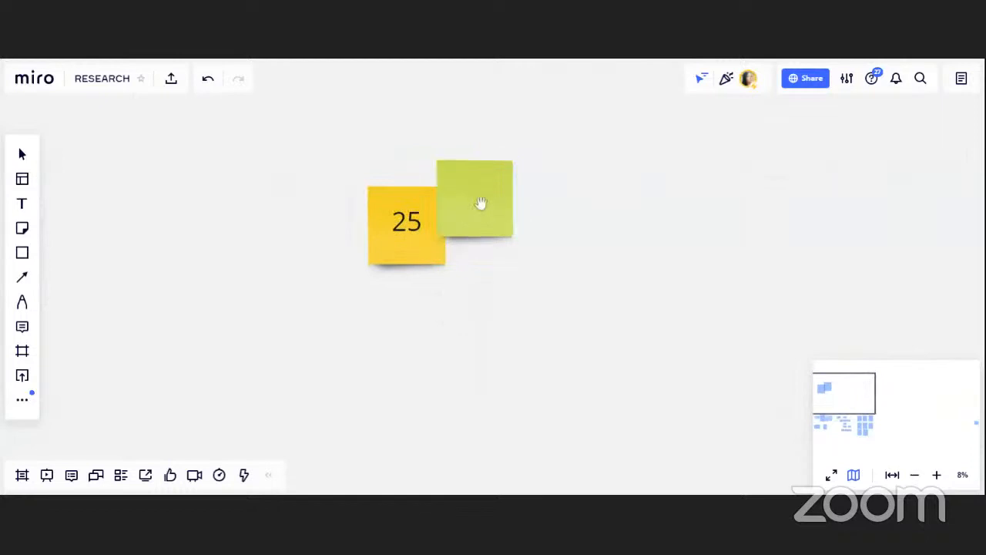
double_click(478, 200)
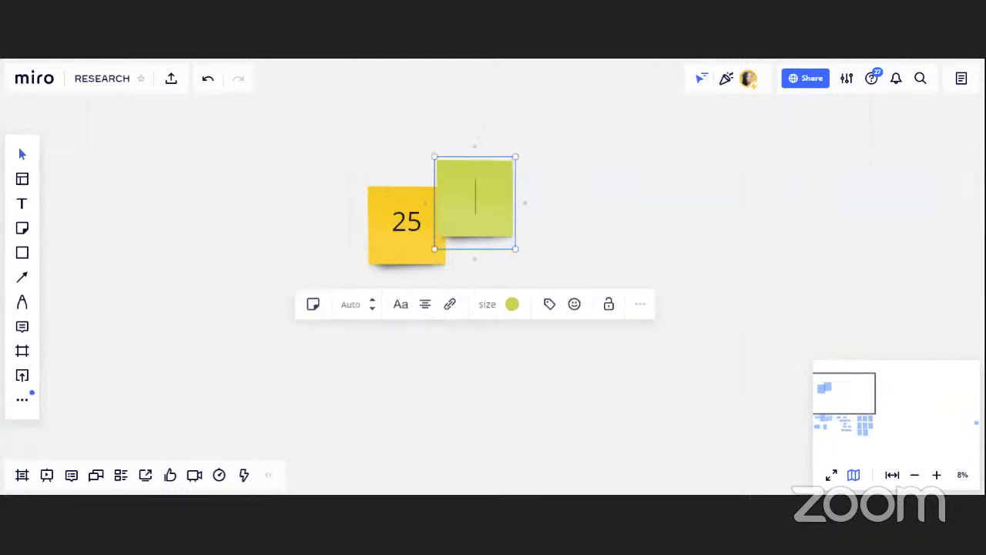
text(yes)
click(409, 378)
Browse the board from the research analysis notes across to the User Flow frame
scroll(409, 378, down, 3)
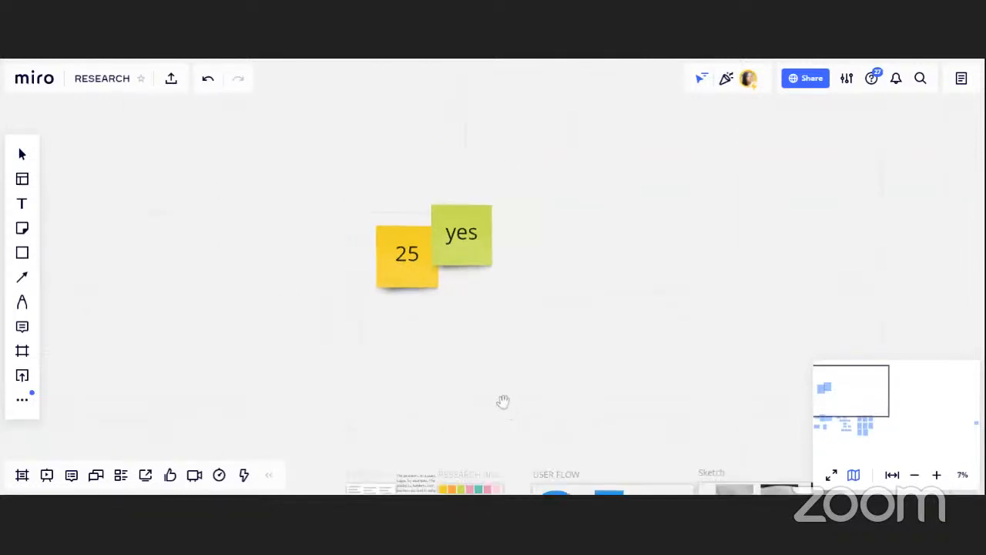
drag(503, 401, 478, 168)
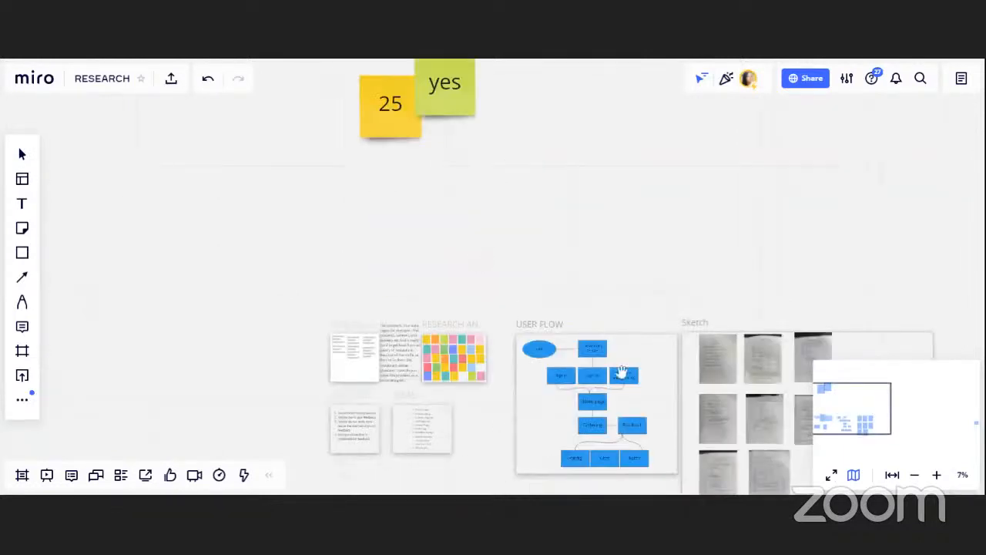
drag(435, 402, 358, 296)
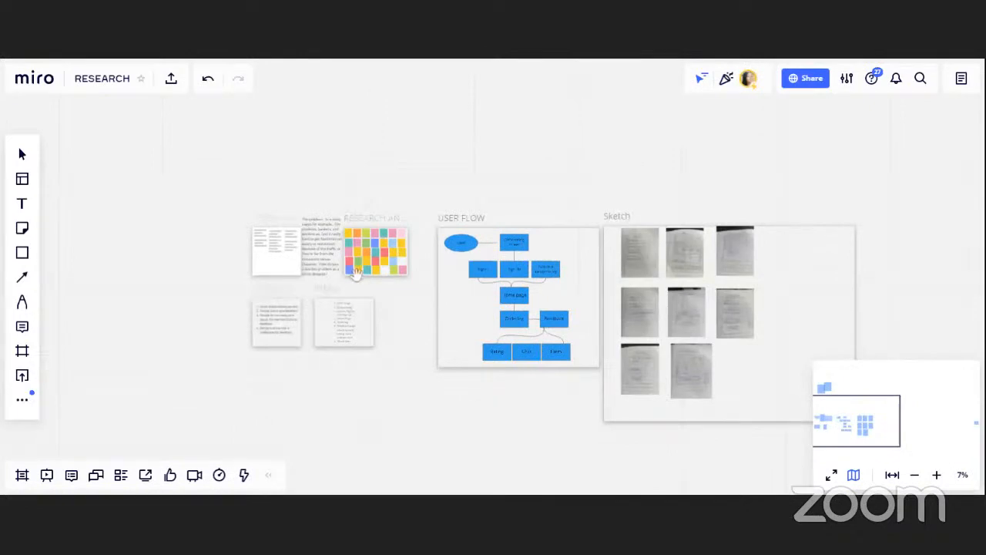
scroll(356, 274, up, 6)
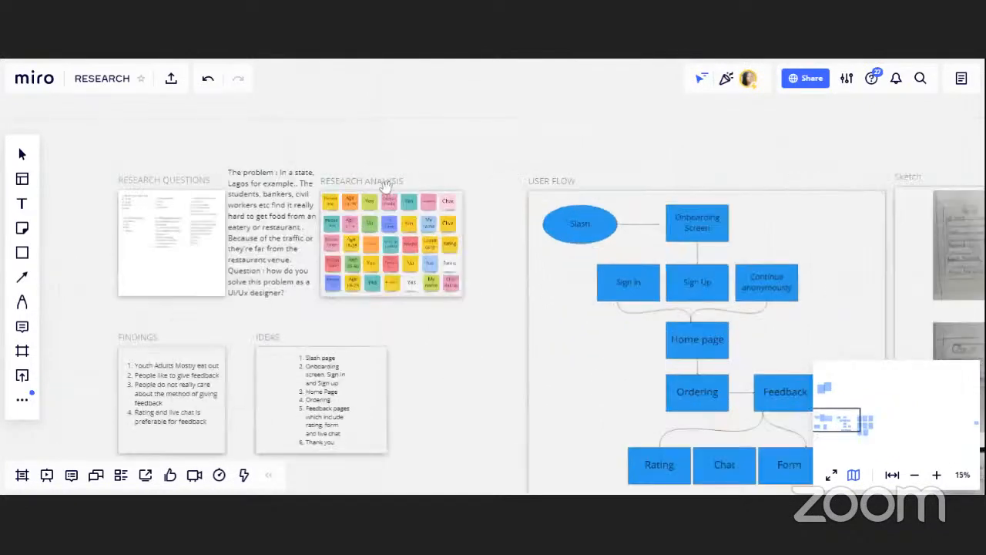
scroll(385, 187, up, 4)
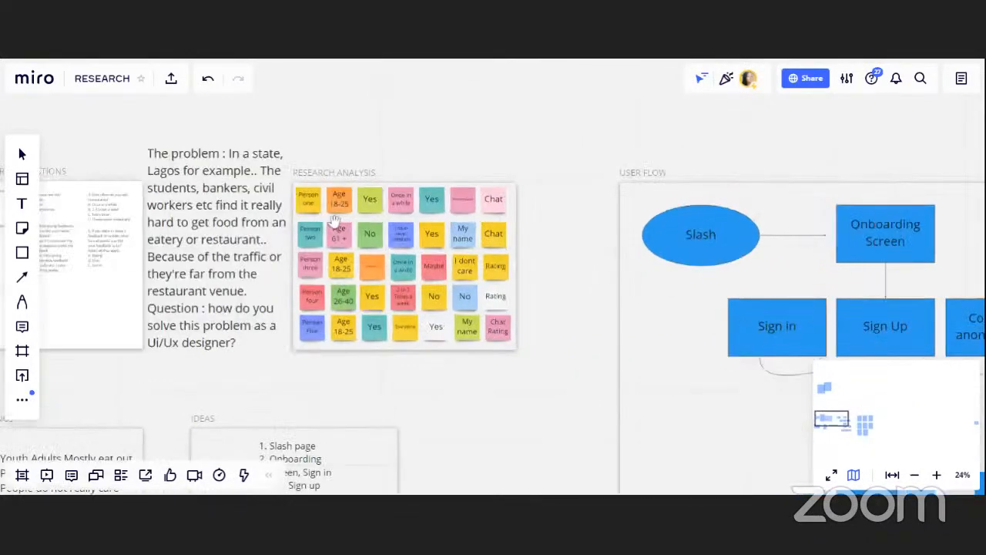
scroll(335, 220, up, 5)
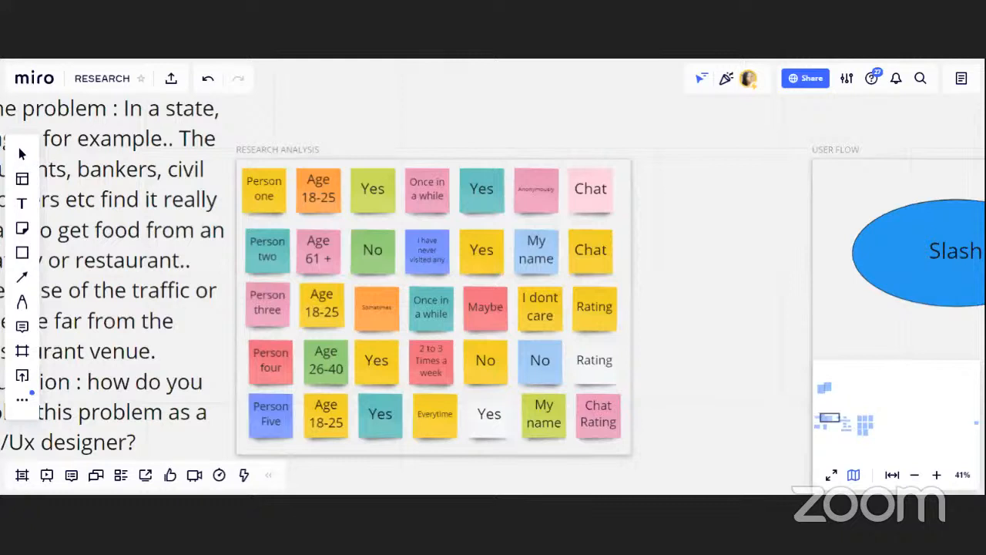
drag(720, 245, 512, 232)
drag(693, 259, 366, 251)
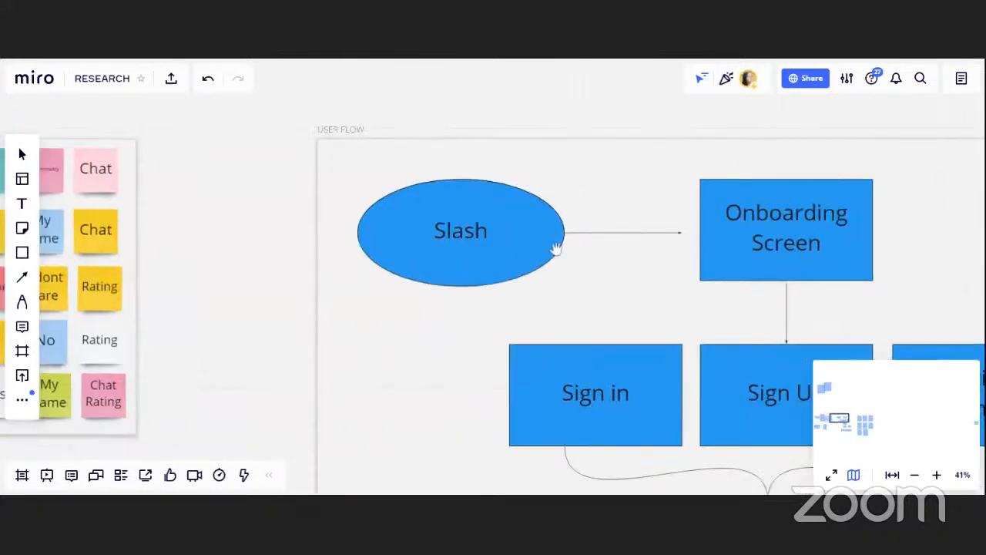
drag(555, 249, 463, 245)
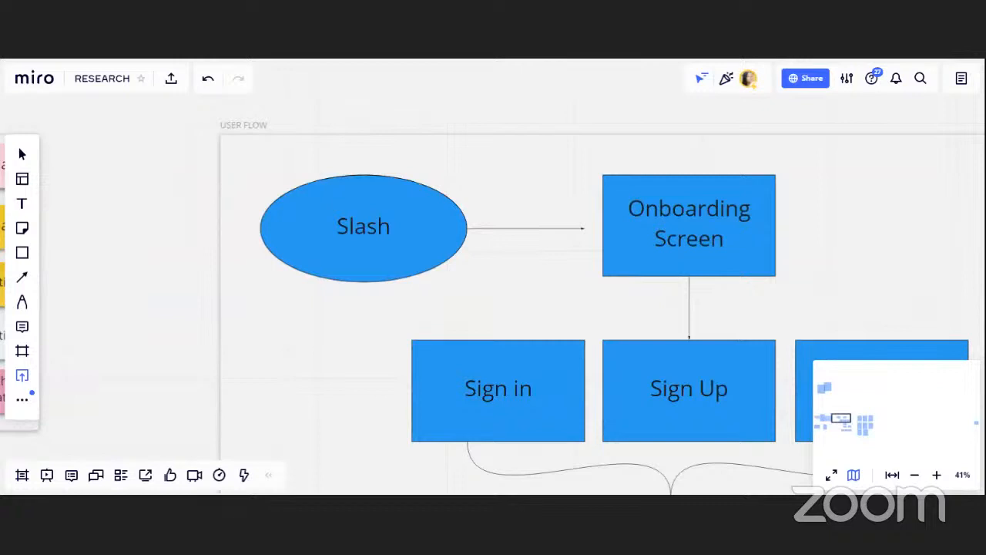
Correct the ellipse's label in the User Flow frame to read Splash
click(23, 375)
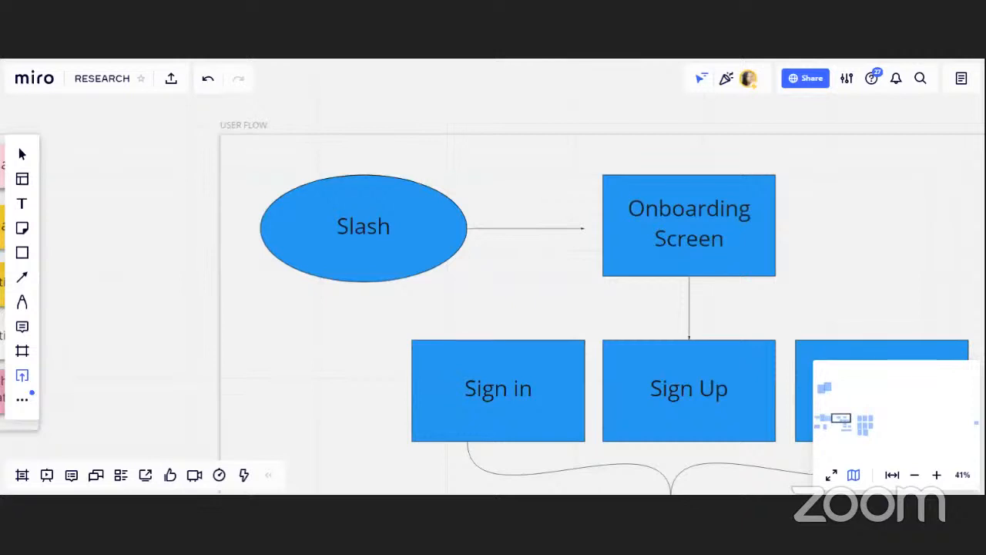
key(ctrl+minus)
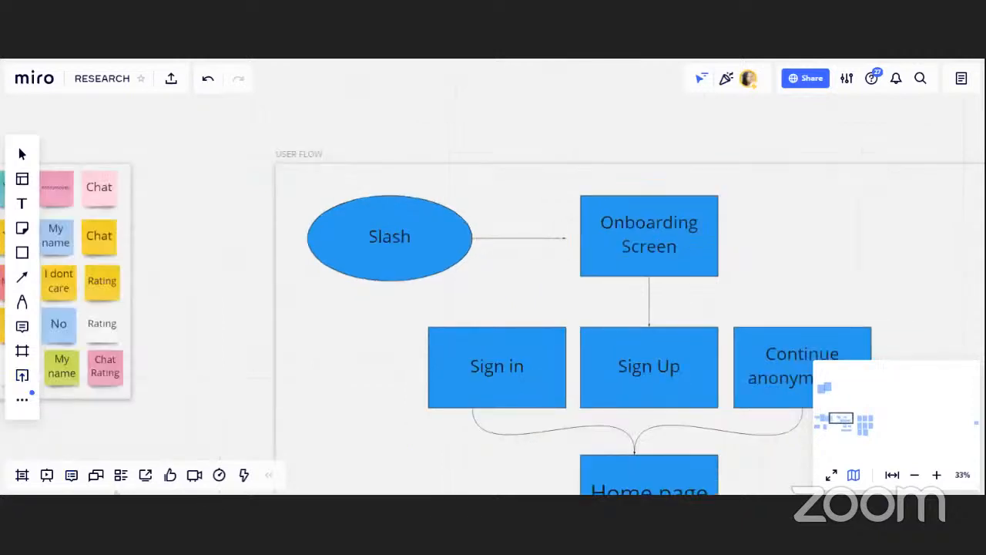
drag(609, 414, 542, 399)
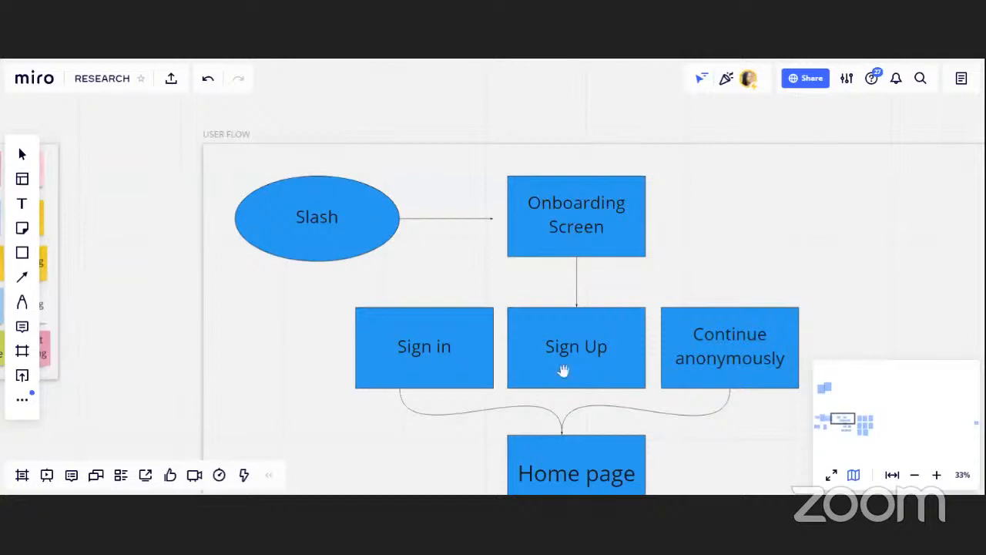
click(304, 221)
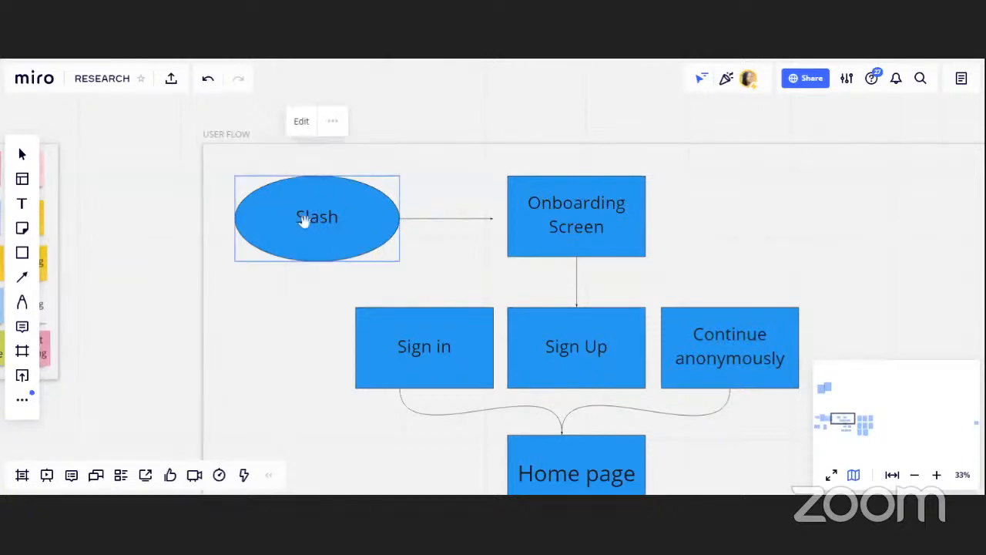
double_click(304, 221)
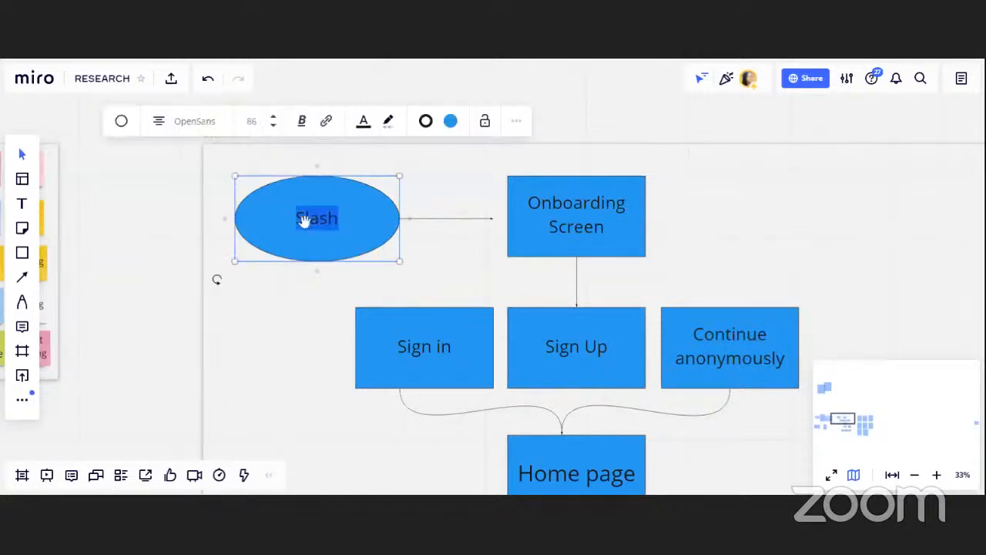
text(p)
click(455, 210)
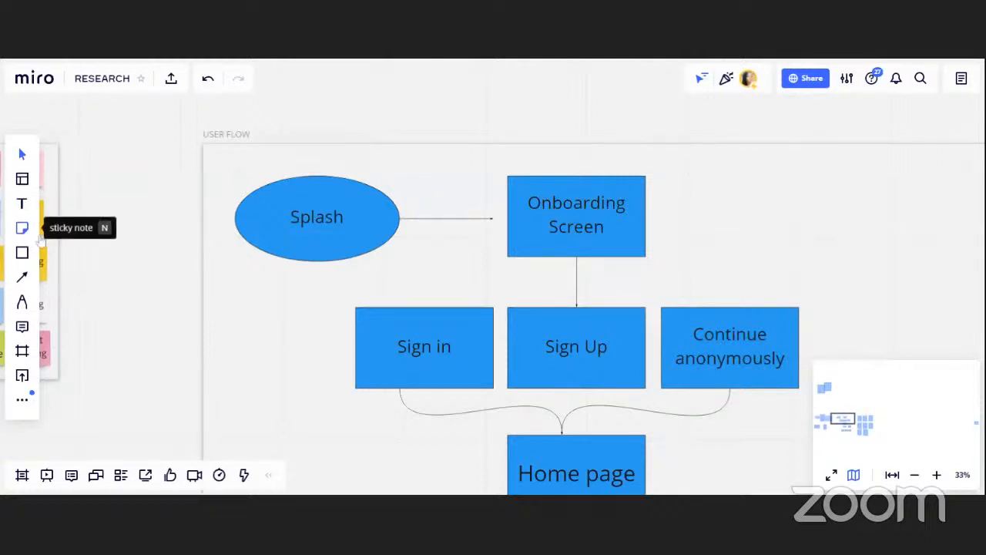
Rename the box after Ordering in the user flow to payment
drag(177, 225, 275, 221)
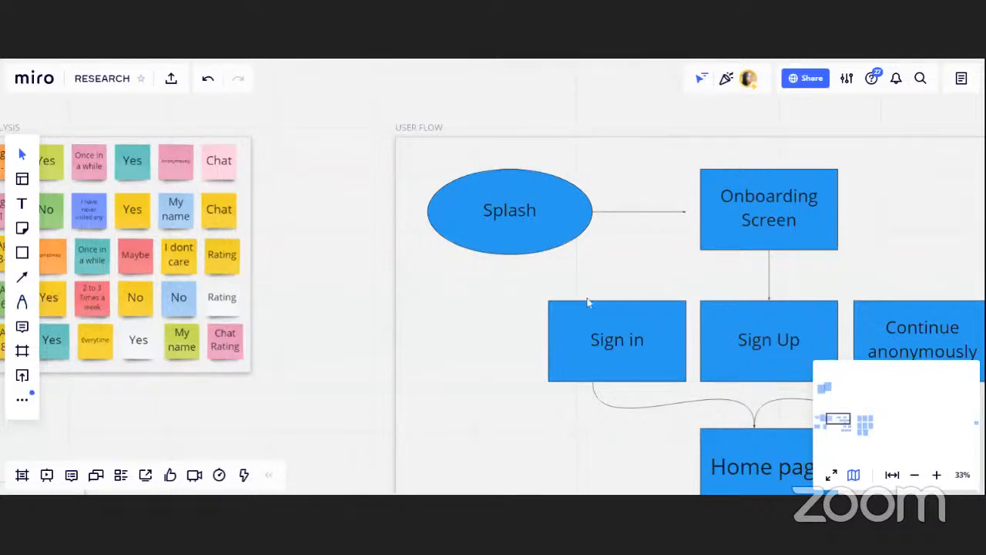
drag(601, 284, 377, 273)
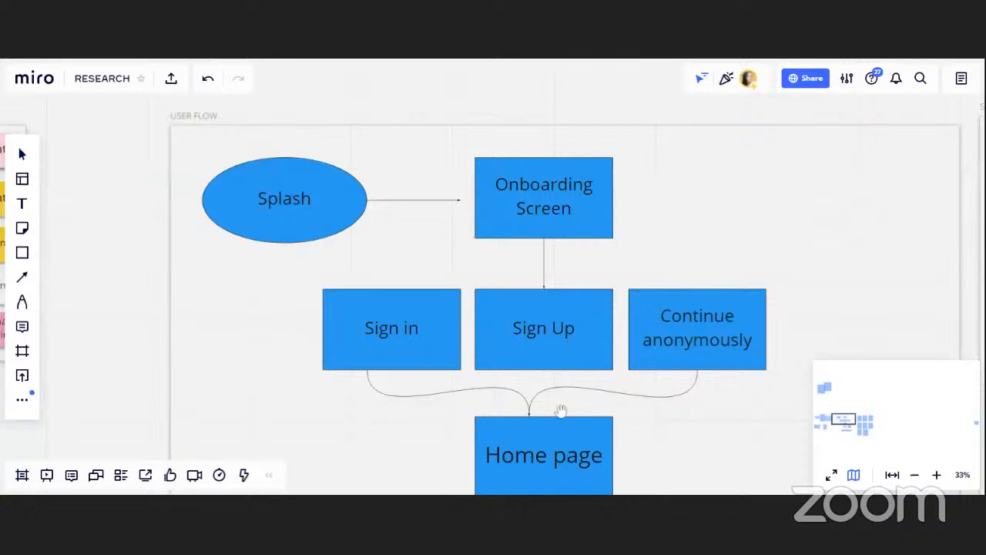
scroll(566, 333, down, 5)
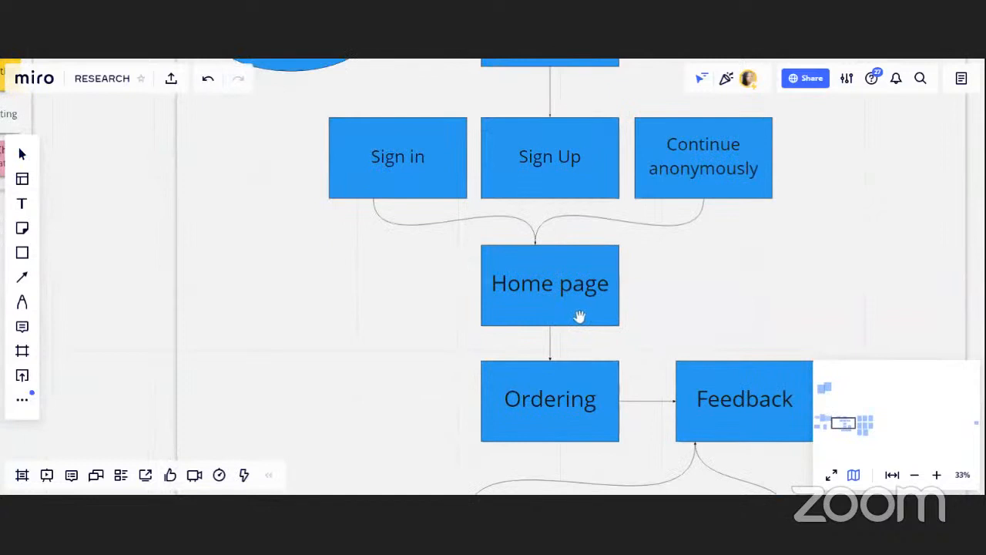
scroll(574, 311, down, 1)
drag(568, 307, 432, 268)
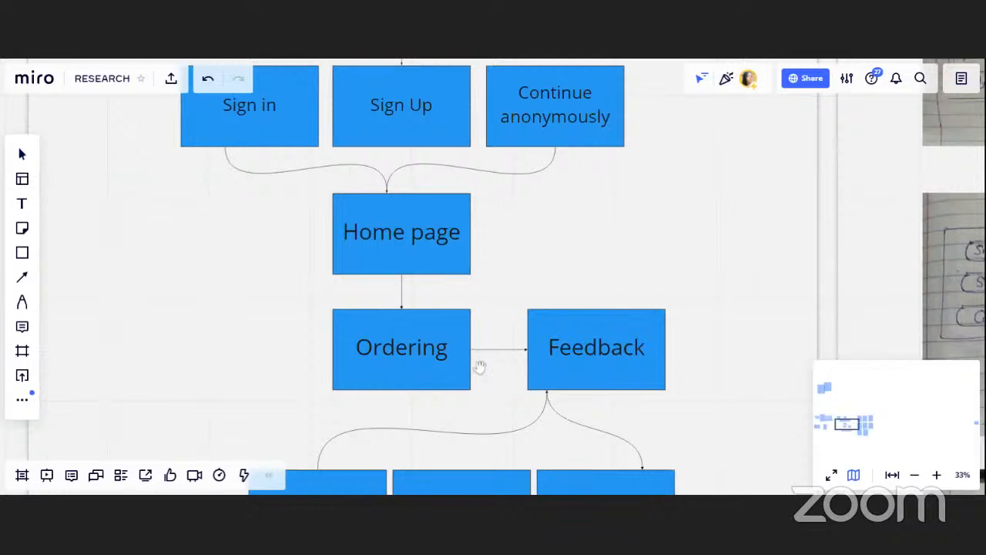
drag(480, 368, 398, 308)
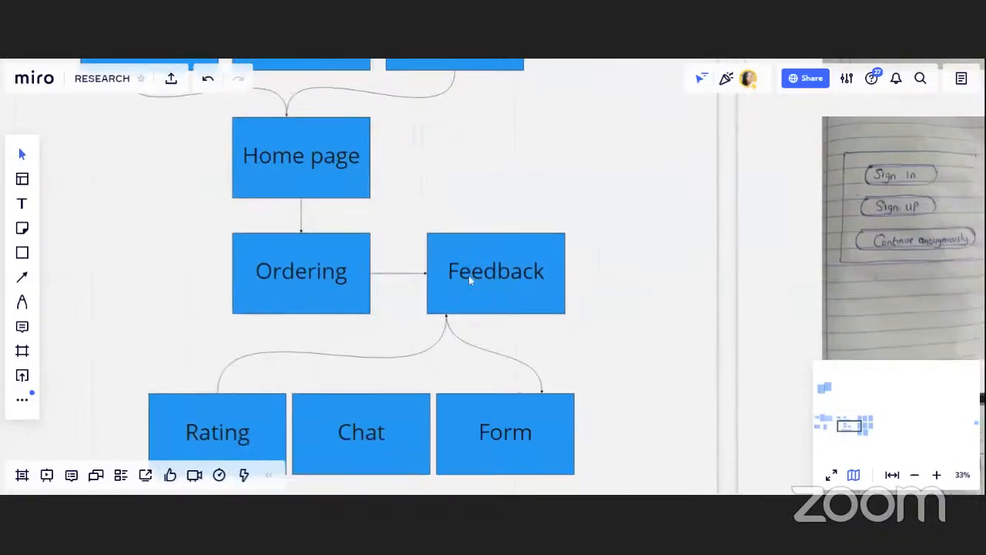
double_click(468, 278)
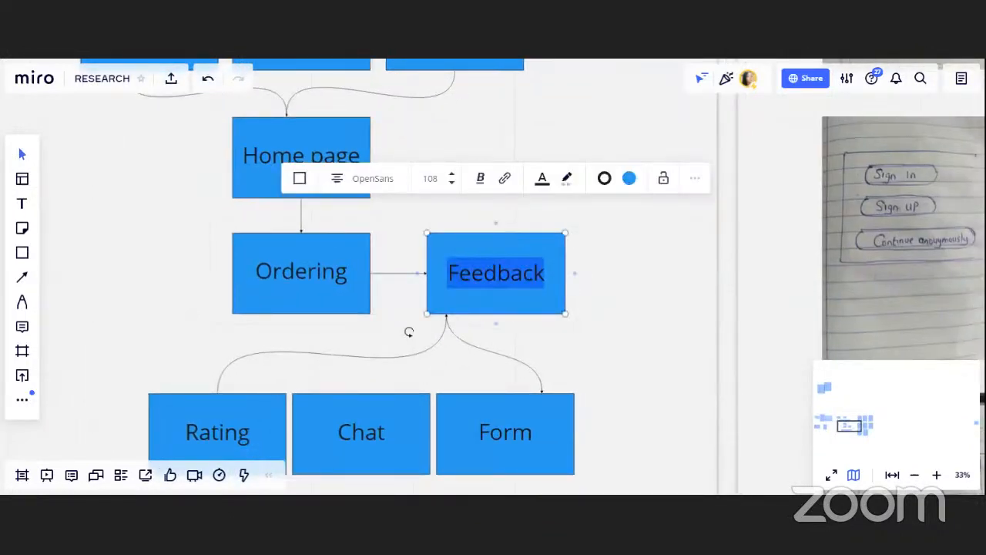
text(pay)
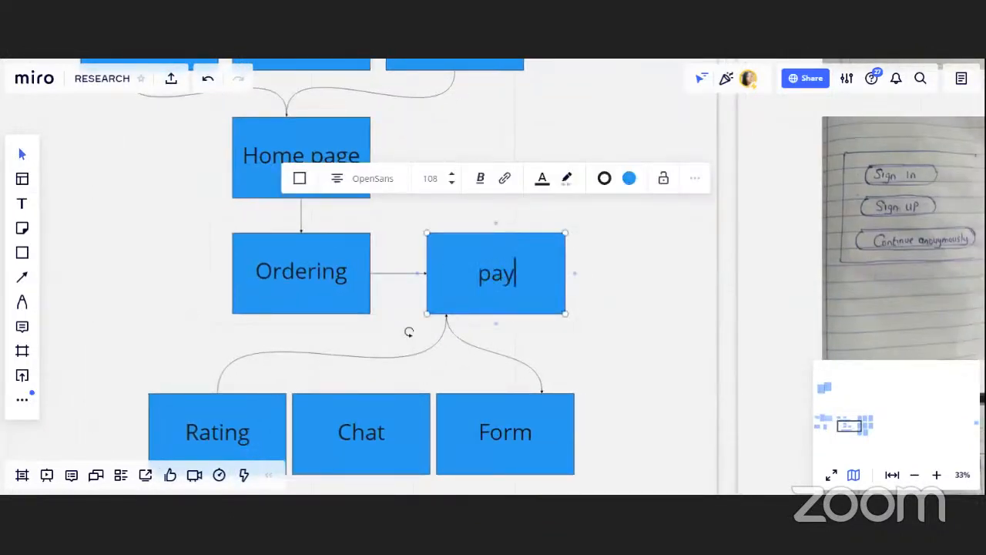
text(men)
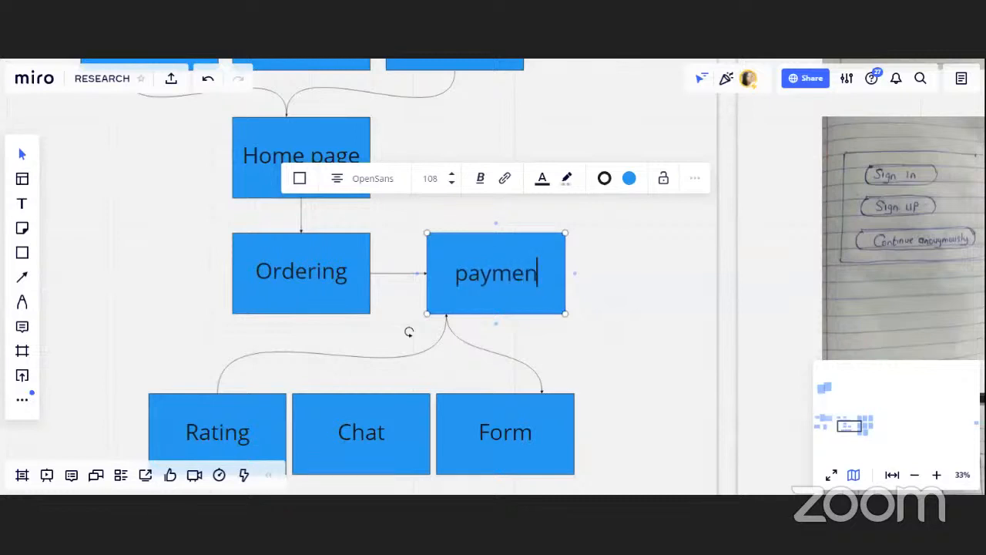
text(t)
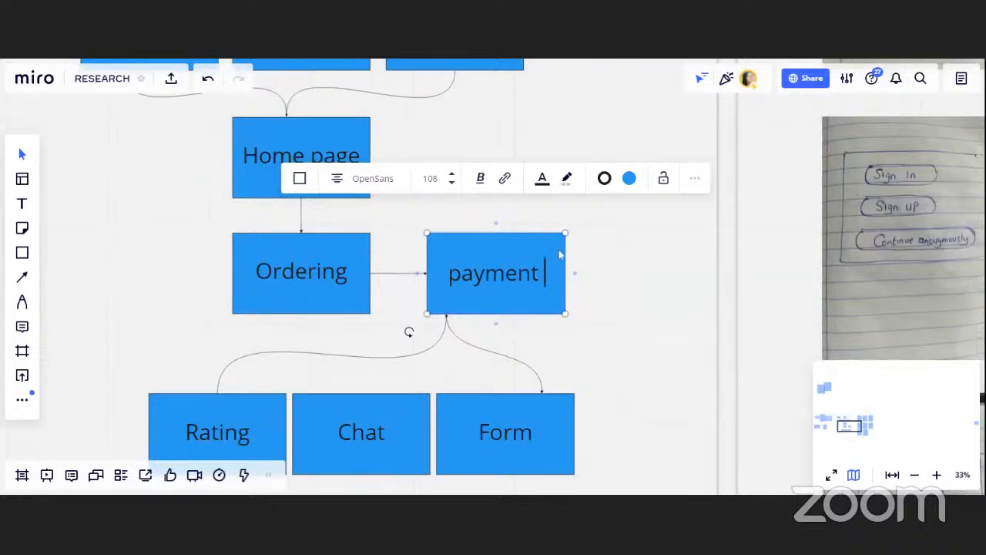
click(543, 357)
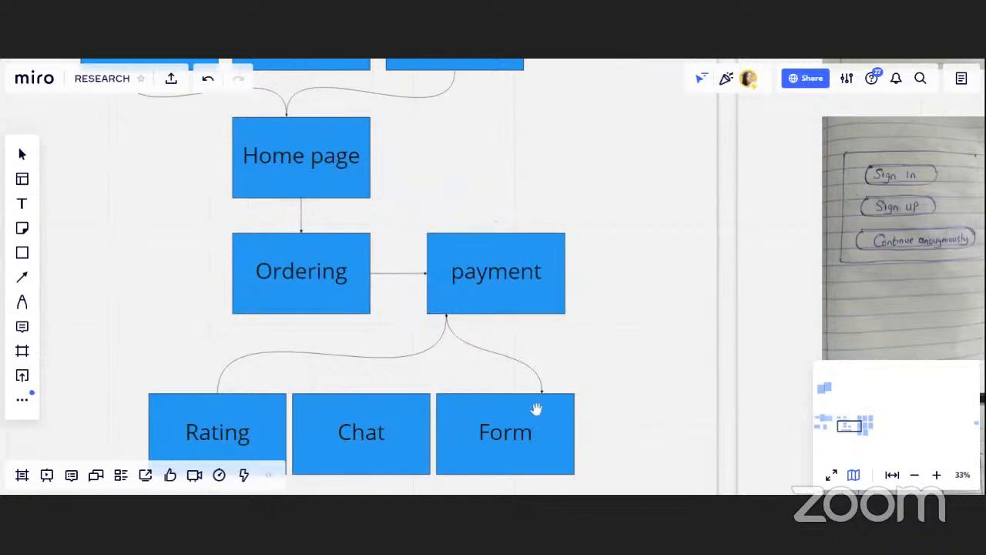
Browse the hand-drawn screen sketches in the Sketch frame beside the user flow
drag(536, 409, 560, 290)
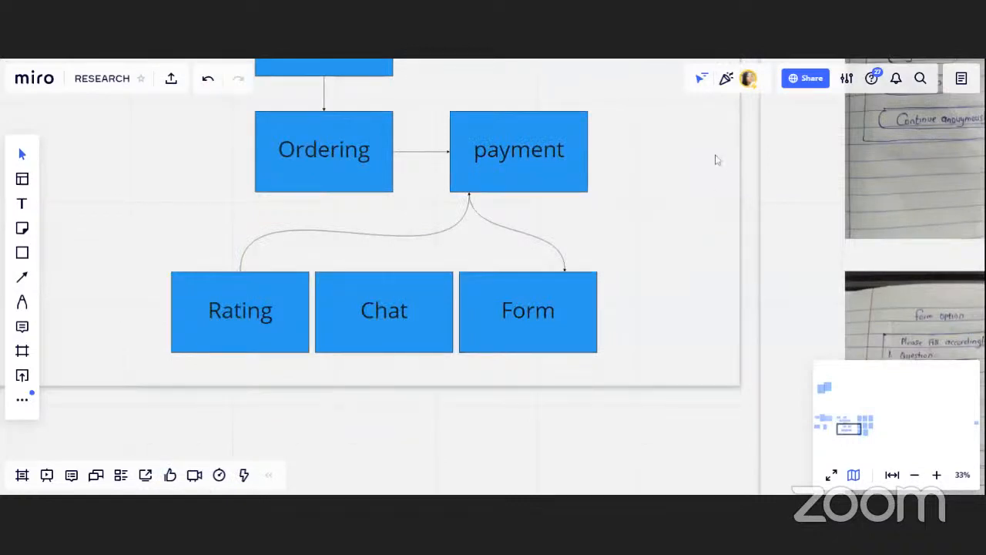
drag(711, 178, 465, 295)
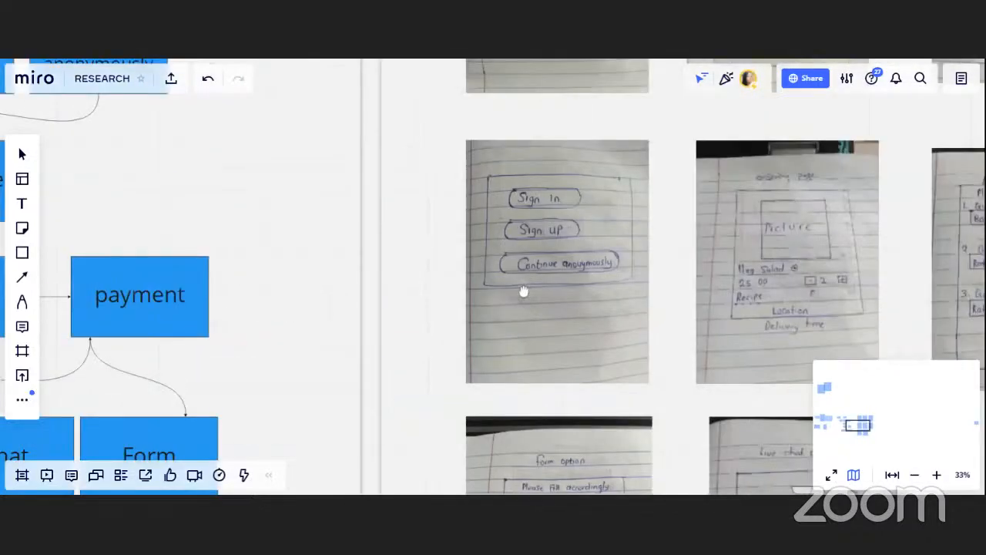
scroll(523, 292, up, 5)
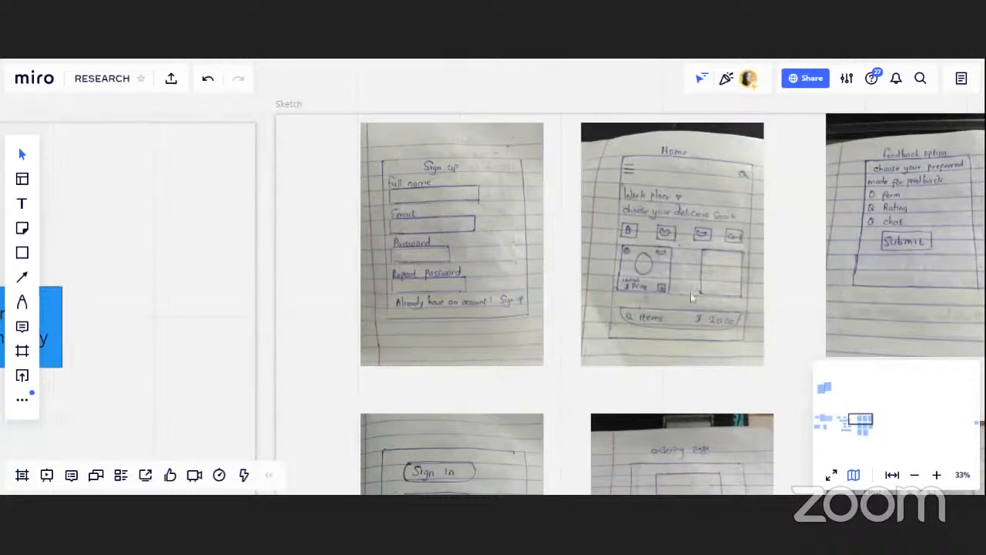
drag(720, 304, 627, 279)
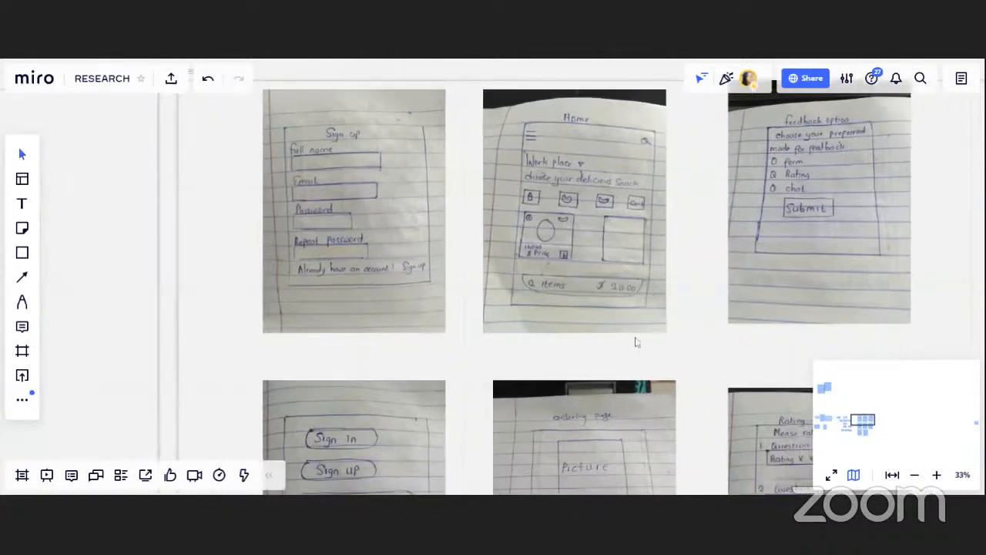
mouse_move(566, 447)
mouse_down()
mouse_move(596, 272)
mouse_move(620, 268)
mouse_up()
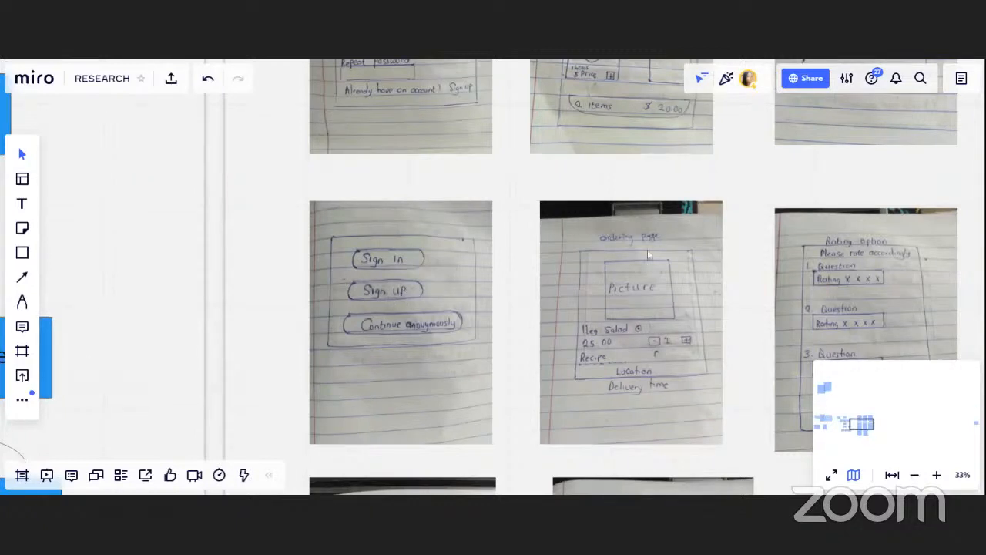
drag(663, 238, 470, 357)
drag(689, 263, 423, 465)
drag(456, 298, 484, 251)
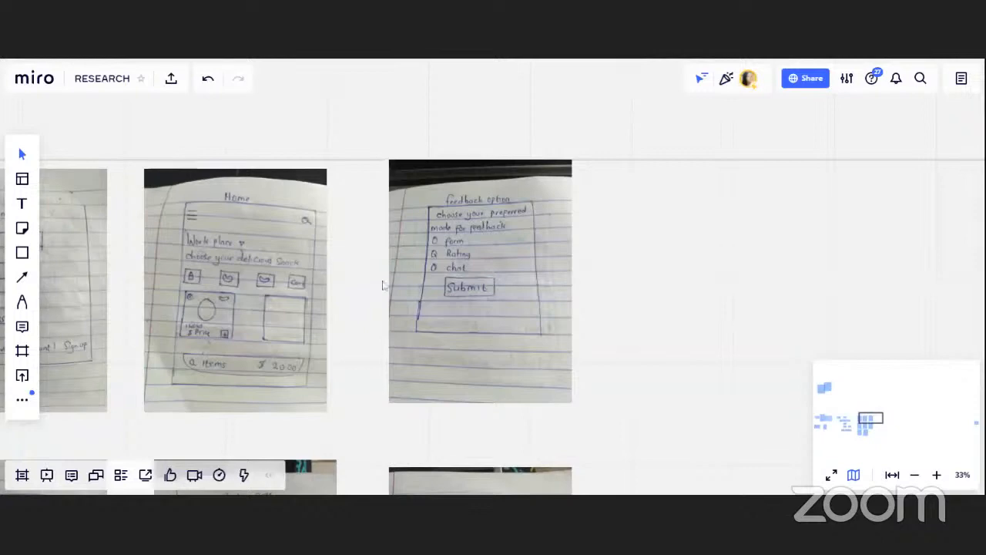
scroll(455, 241, left, 10)
scroll(455, 240, down, 5)
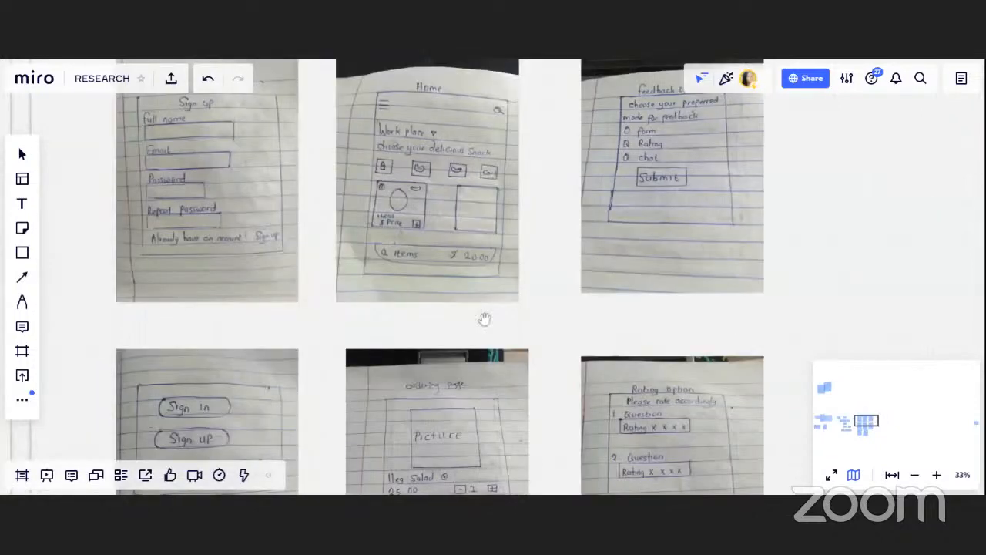
scroll(238, 330, left, 5)
scroll(238, 331, down, 2)
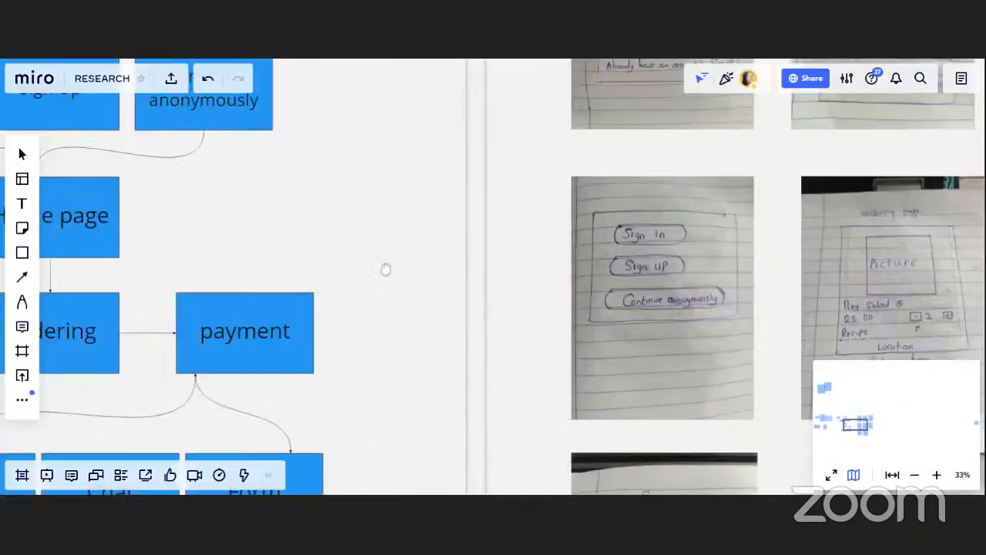
drag(385, 268, 608, 357)
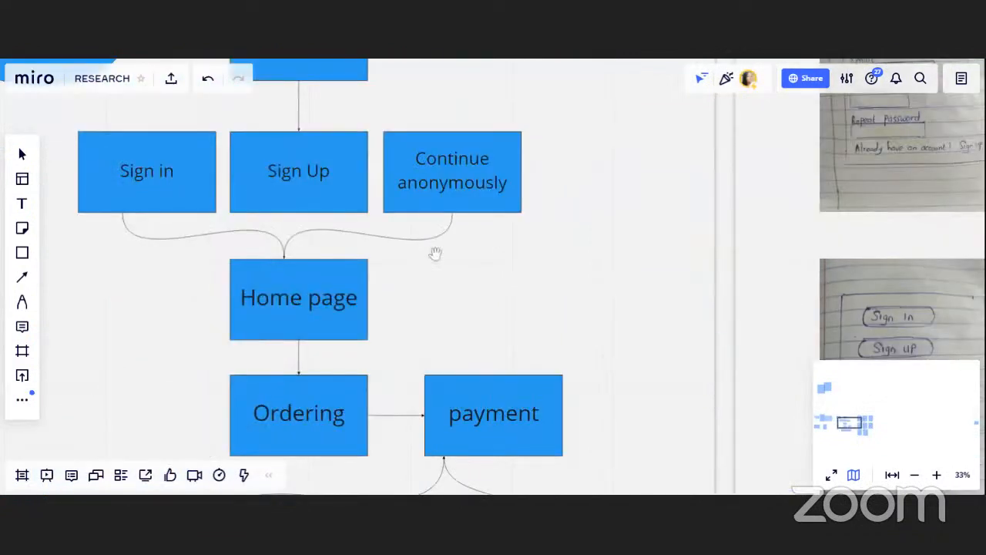
drag(434, 255, 435, 296)
scroll(435, 296, left, 4)
scroll(435, 296, up, 2)
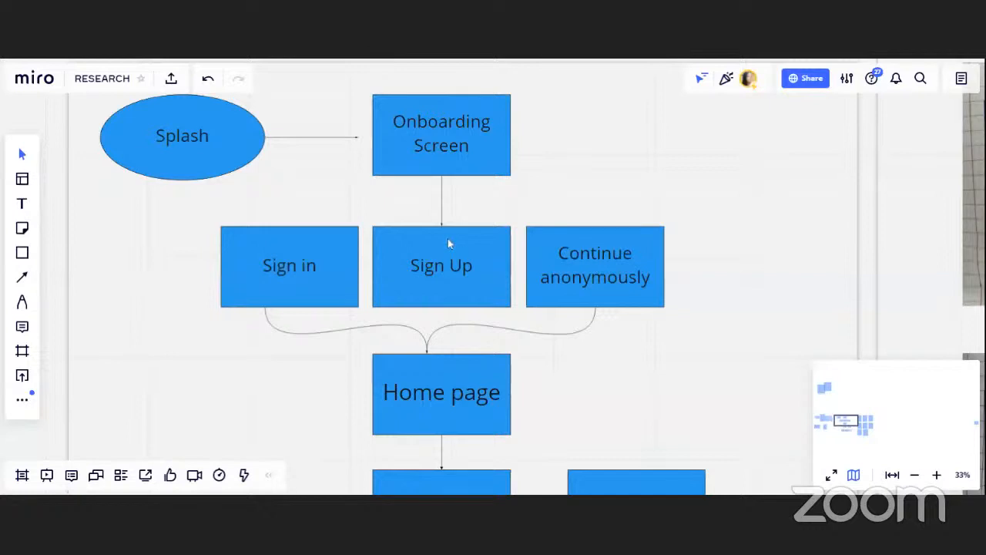
Delete the Continue anonymously box from the user flow
scroll(454, 420, down, 2)
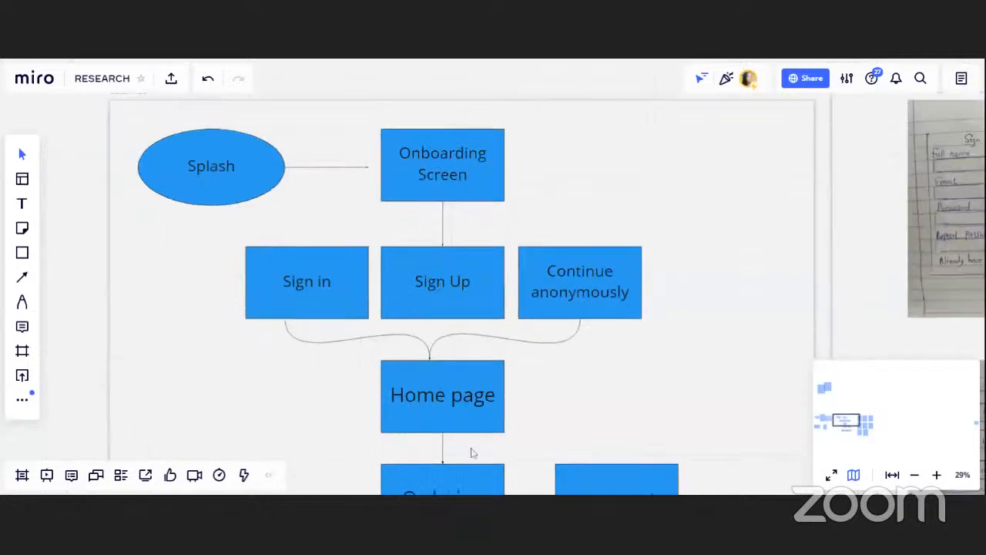
scroll(472, 451, down, 1)
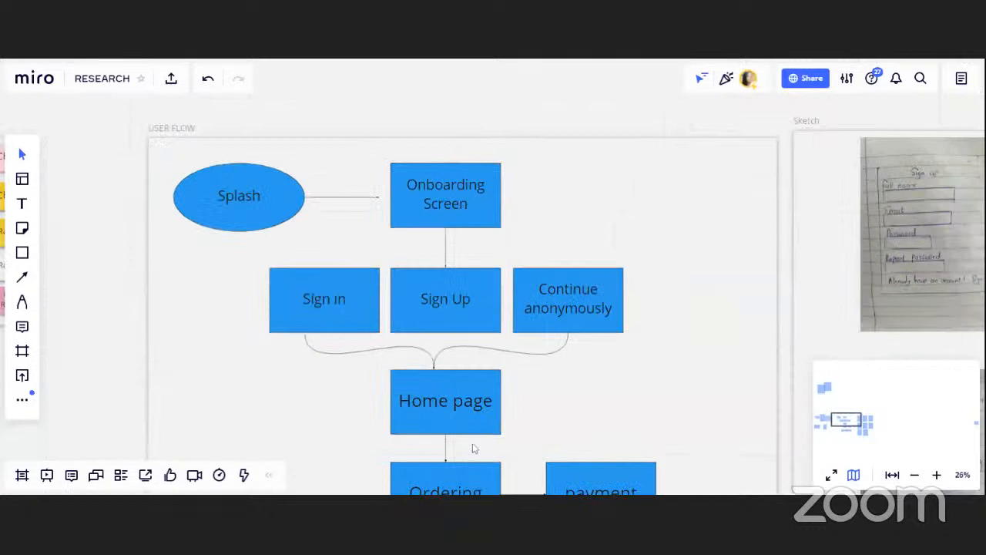
drag(466, 428, 467, 206)
drag(481, 392, 480, 360)
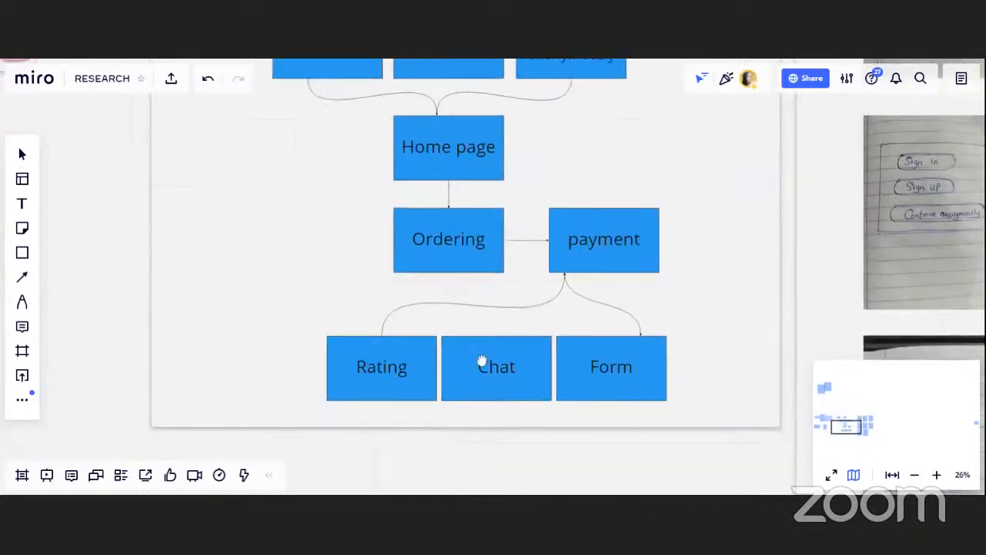
click(616, 367)
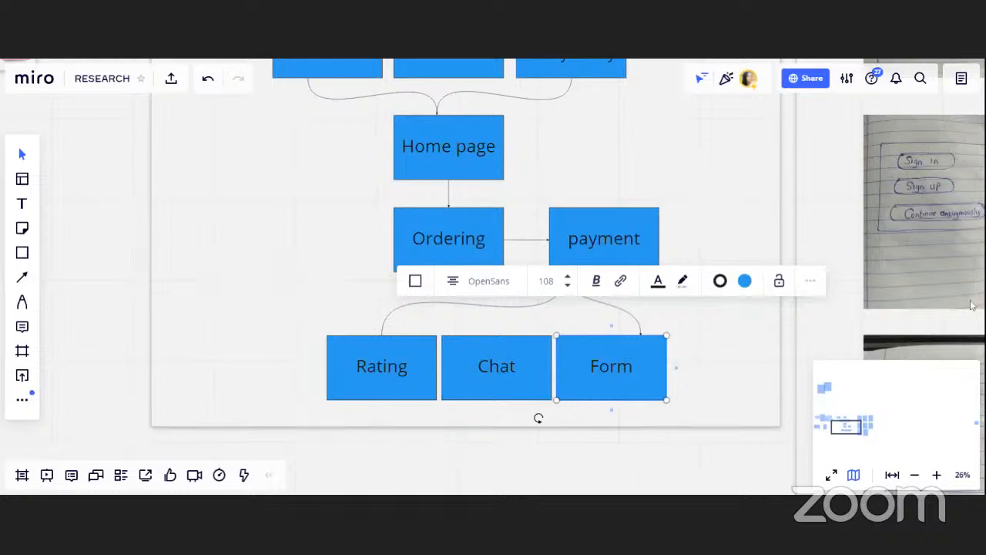
drag(615, 188, 602, 251)
scroll(602, 251, up, 5)
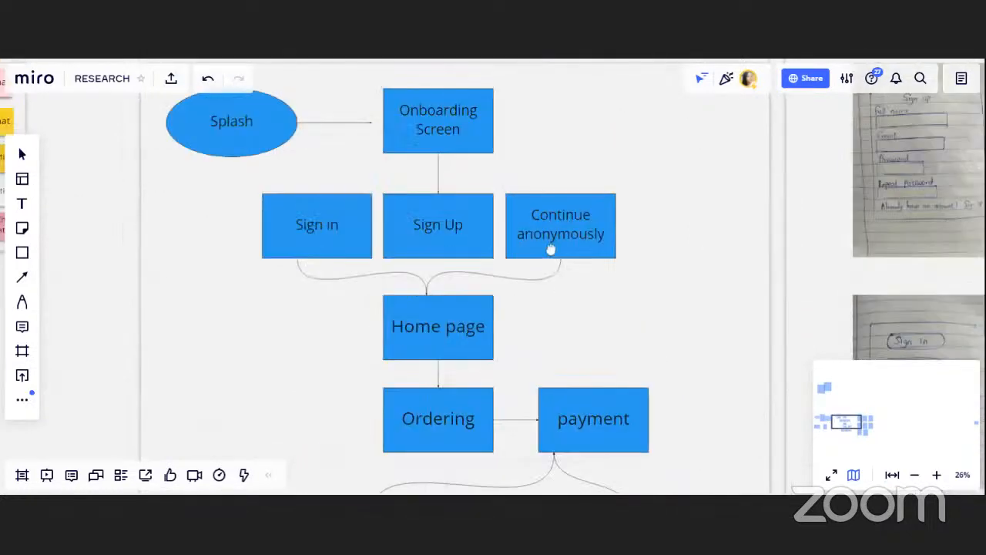
drag(550, 270, 551, 275)
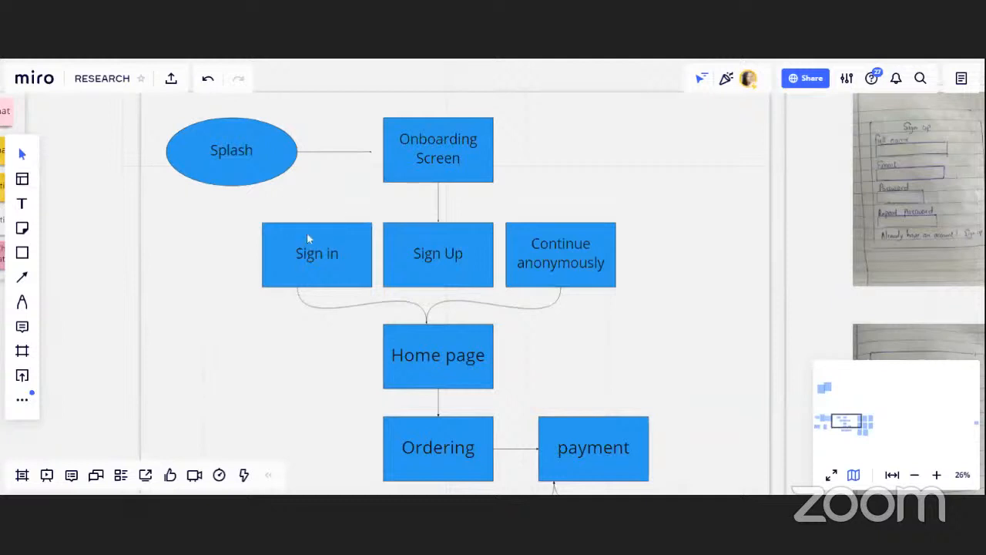
click(547, 255)
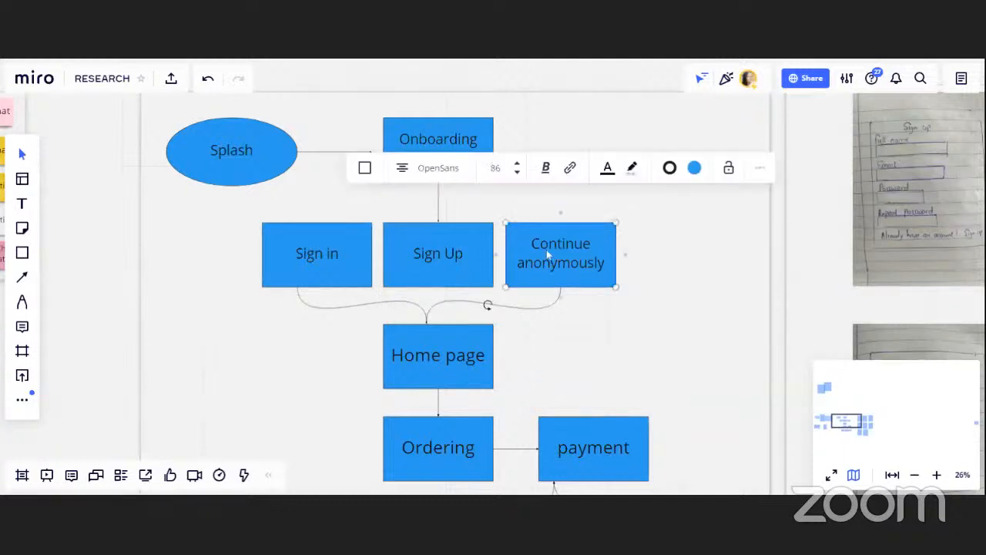
key(Delete)
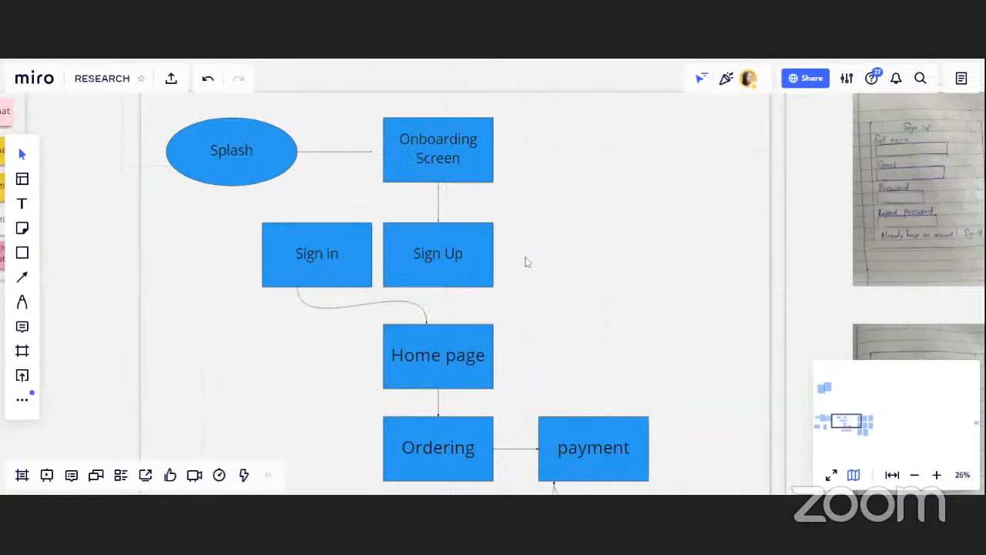
Move the Sign Up box to the right, away from the Sign in box
click(459, 258)
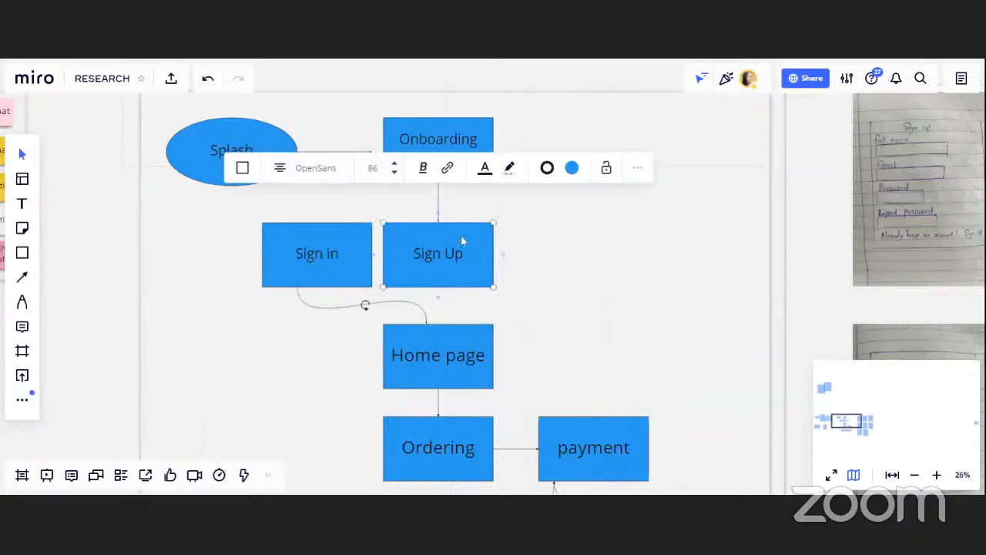
drag(460, 241, 547, 245)
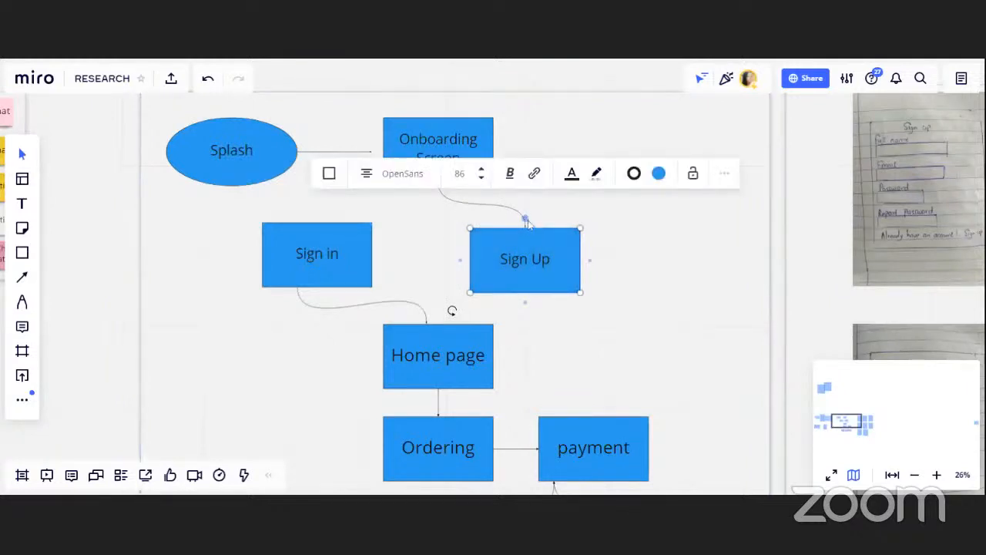
Reroute the connector so it runs from the Onboarding Screen box down to the Sign in box
click(379, 257)
click(377, 249)
click(375, 255)
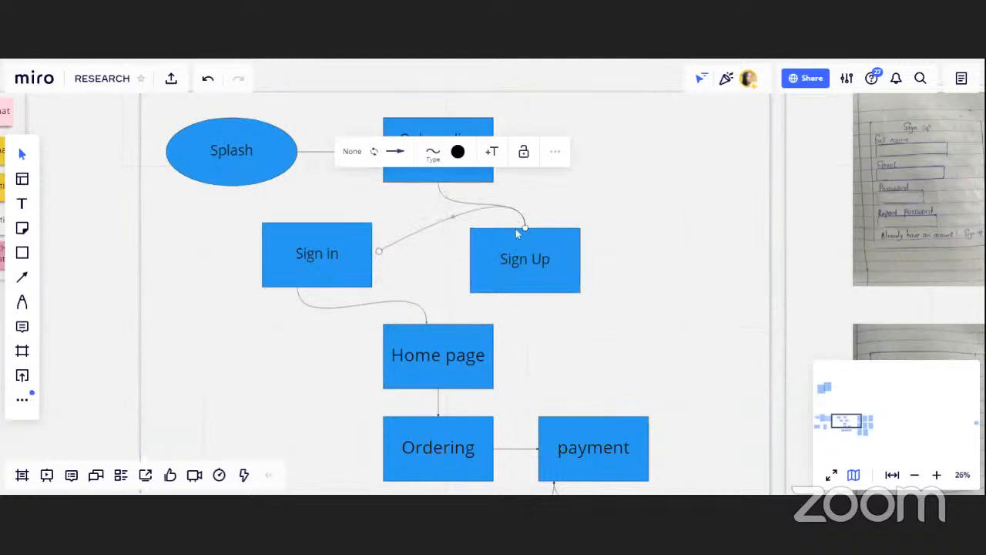
drag(525, 229, 447, 199)
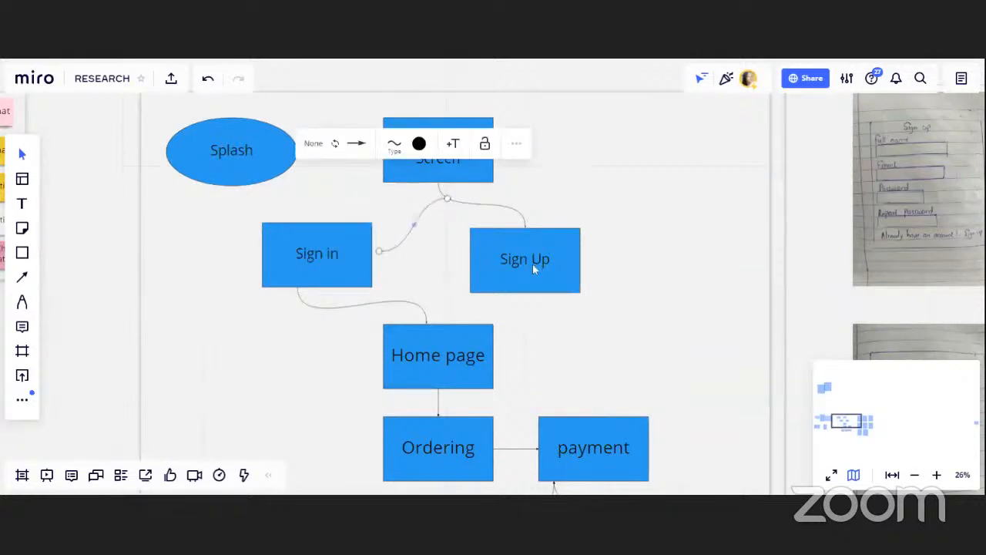
click(523, 375)
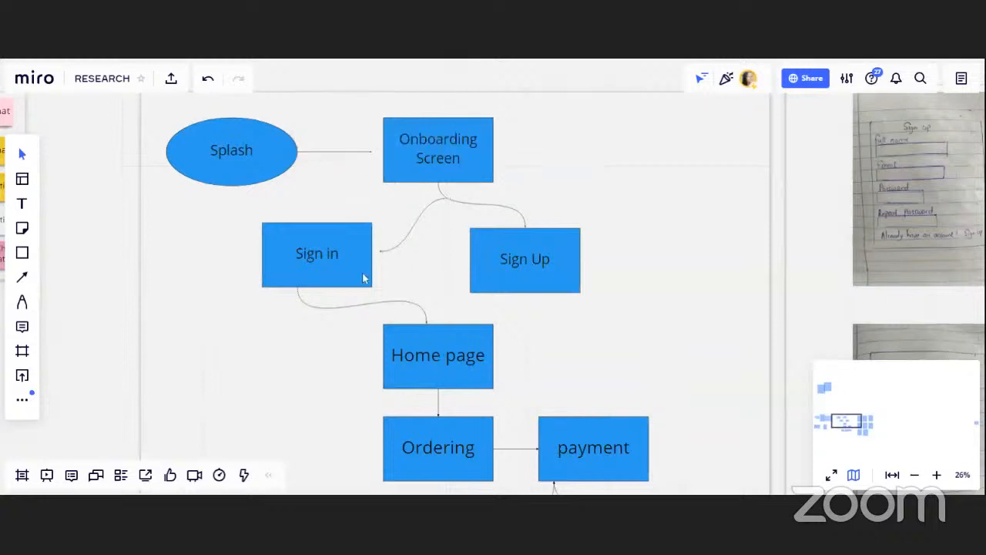
click(395, 248)
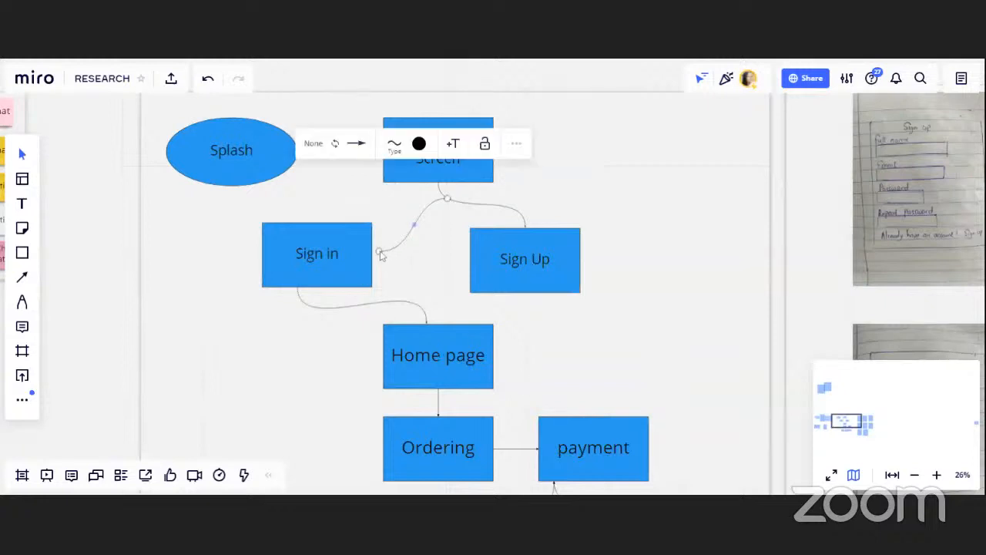
drag(378, 251, 372, 255)
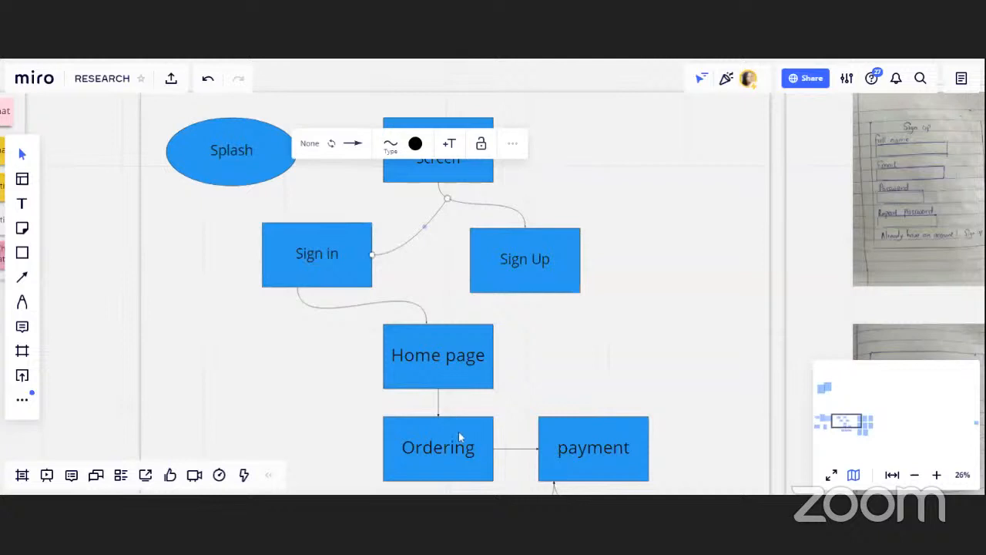
drag(458, 432, 456, 266)
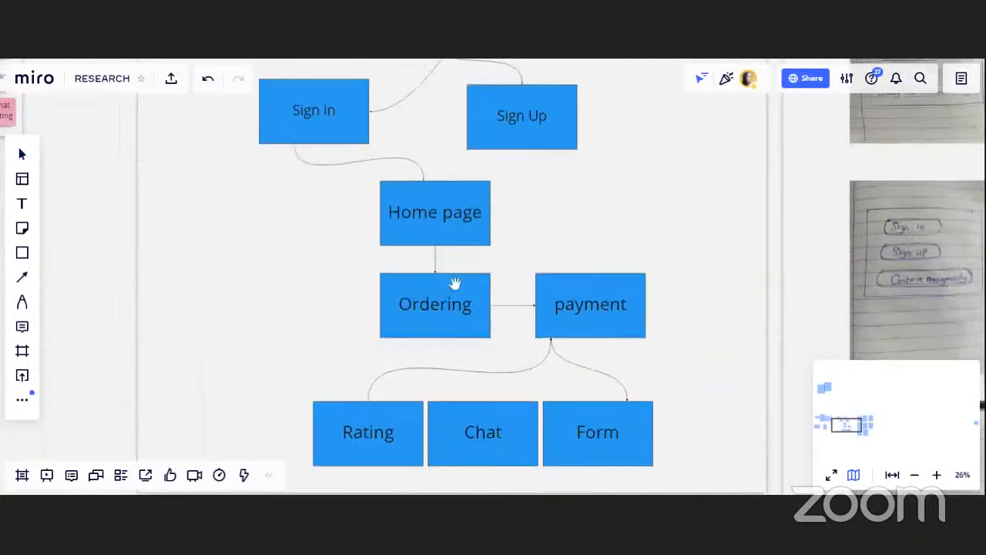
click(471, 270)
drag(468, 237, 473, 351)
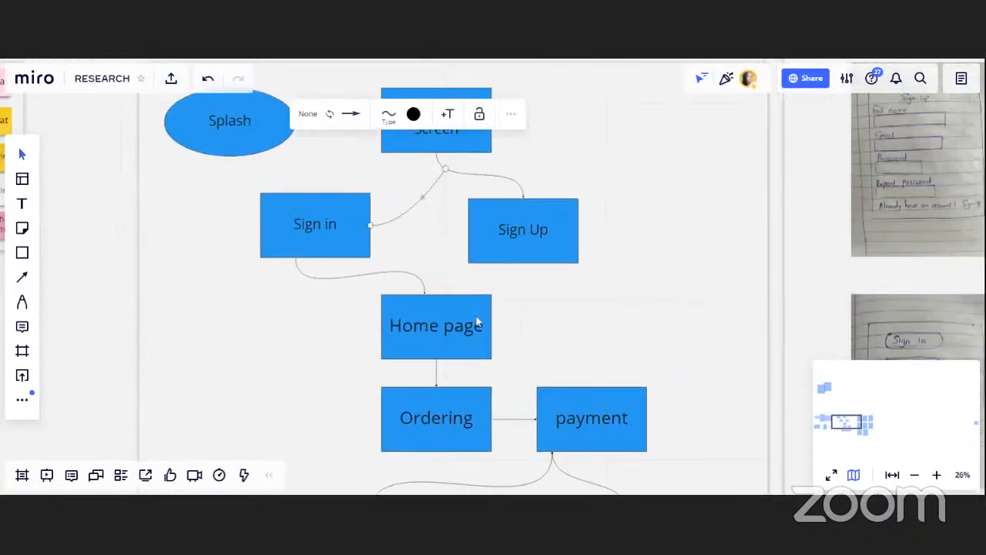
click(478, 324)
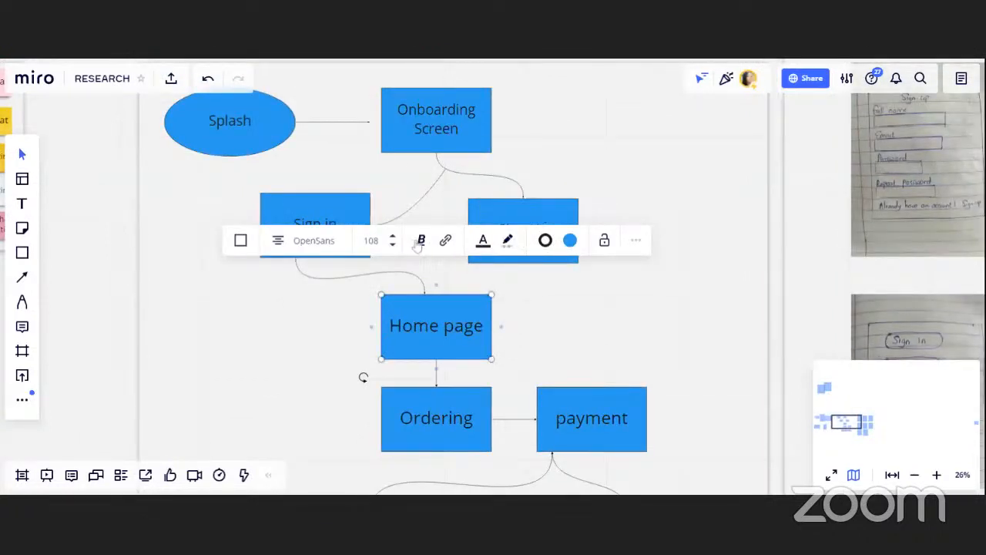
click(636, 243)
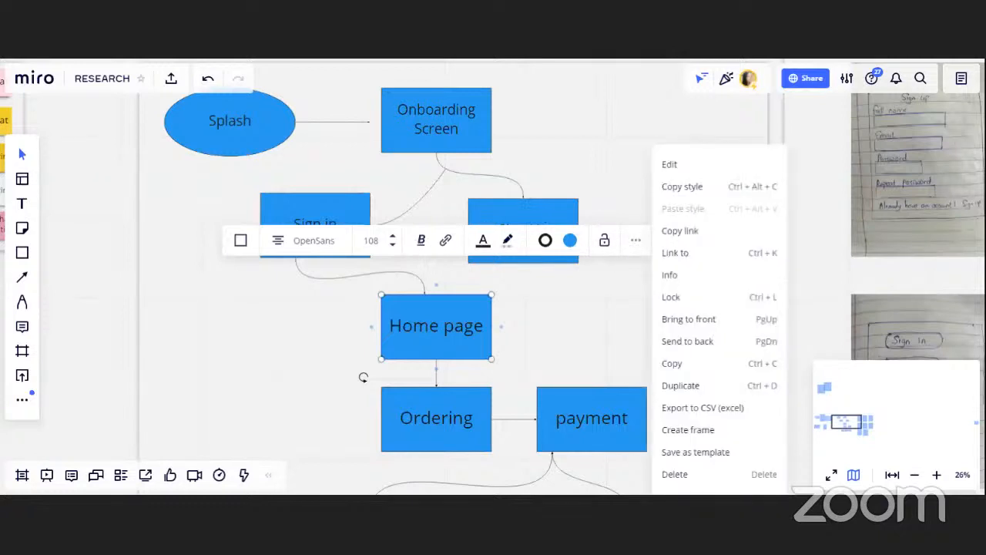
click(362, 377)
click(363, 378)
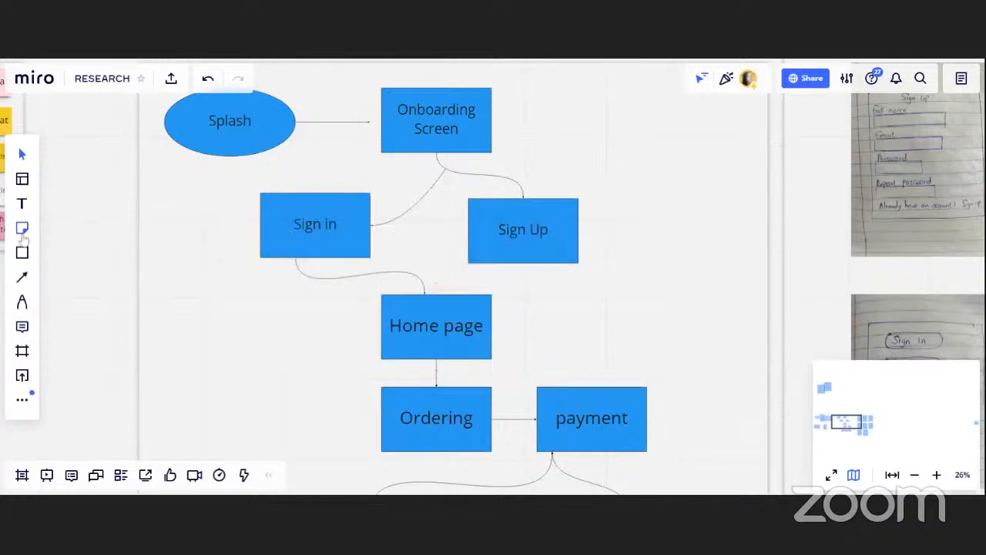
Draw an ellipse shape to the left of the Home page box
click(22, 252)
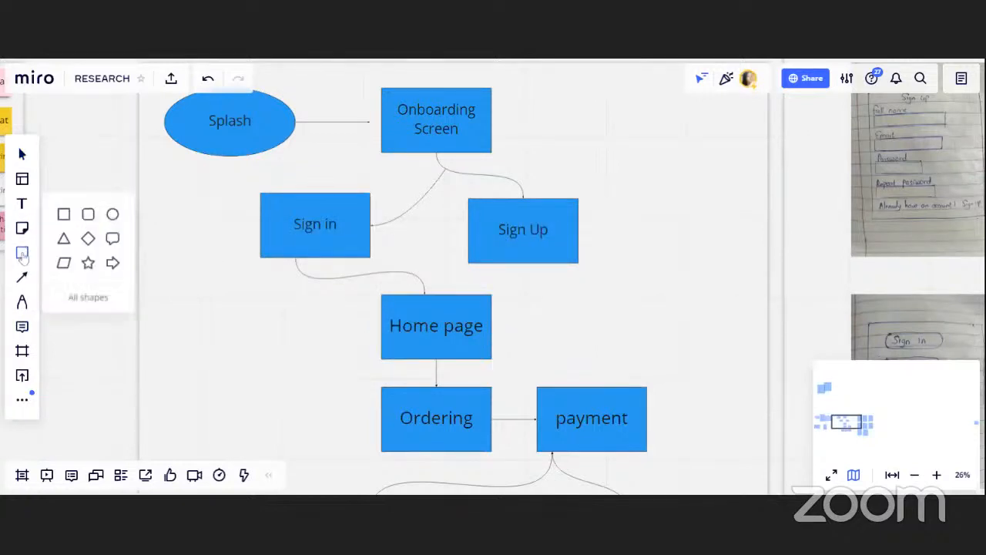
click(113, 215)
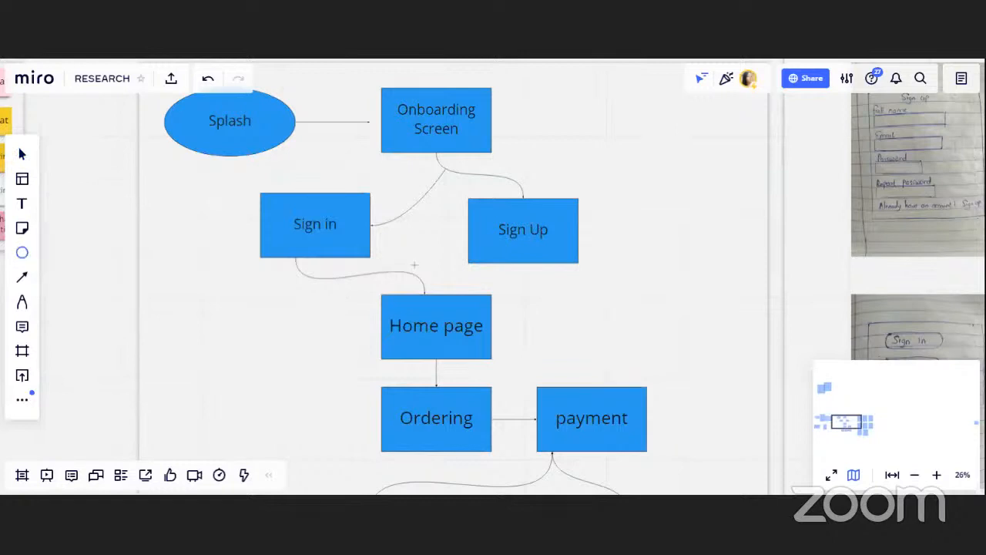
drag(259, 297, 375, 359)
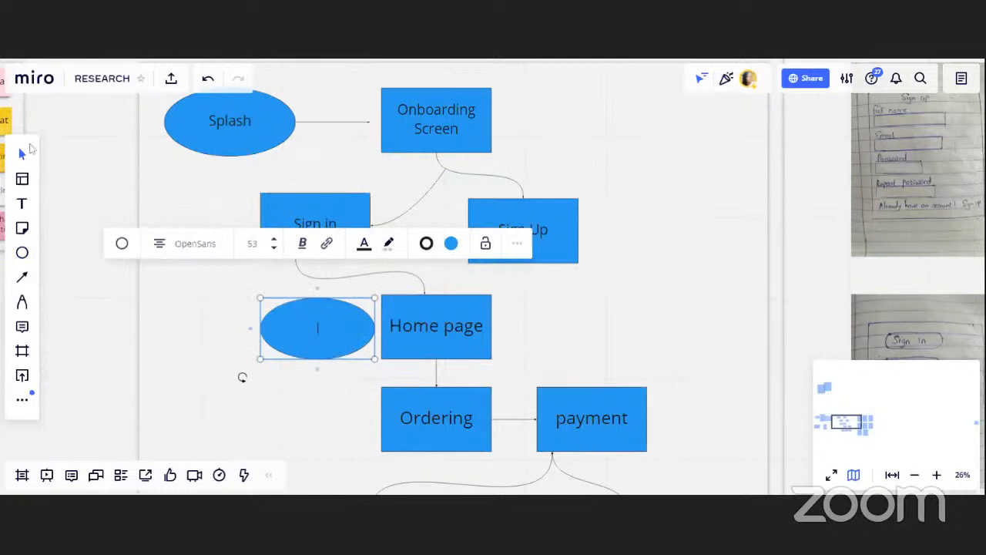
Delete the Home page box from the user flow
click(431, 321)
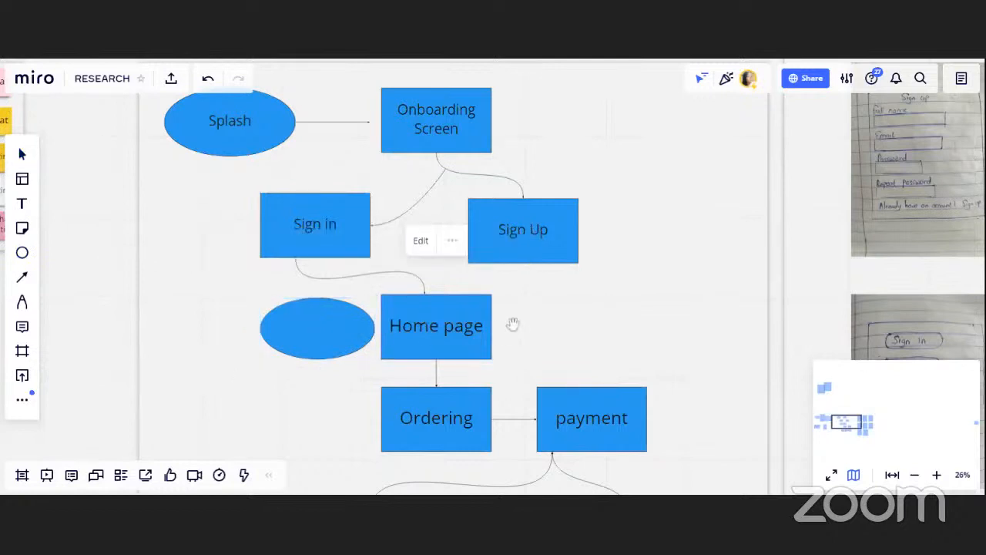
drag(513, 325, 508, 302)
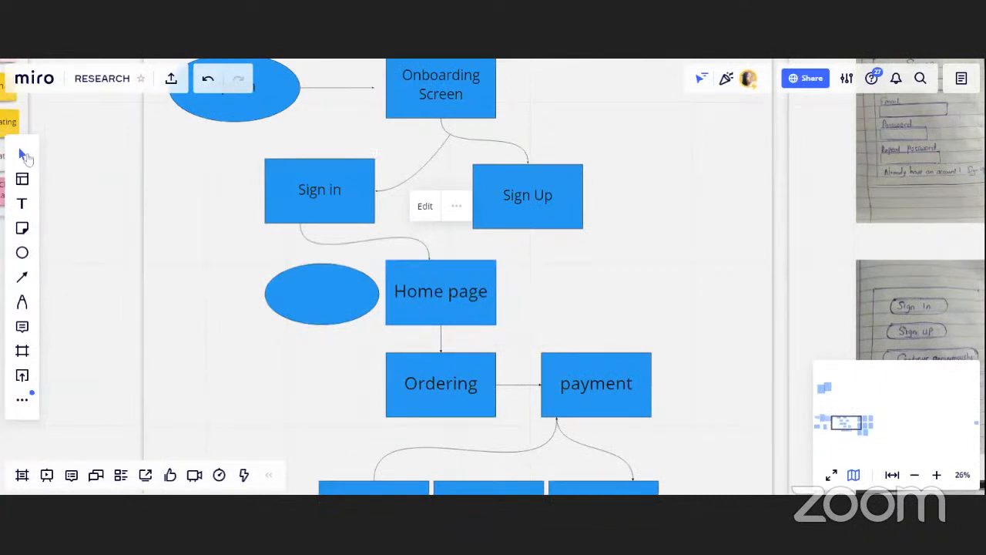
click(436, 320)
key(Delete)
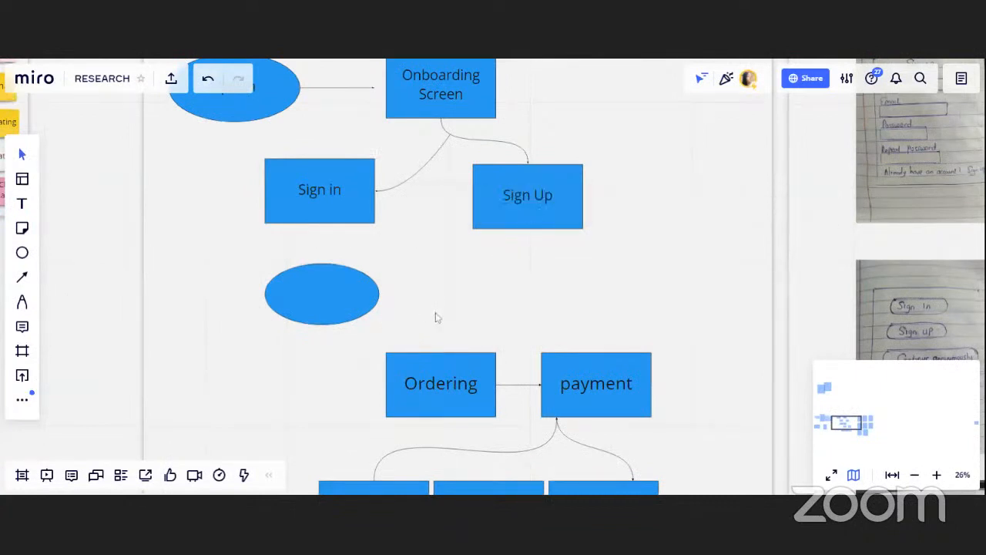
Move the new ellipse into the Home page's former spot and connect the Sign in box to it
click(348, 301)
drag(347, 301, 472, 306)
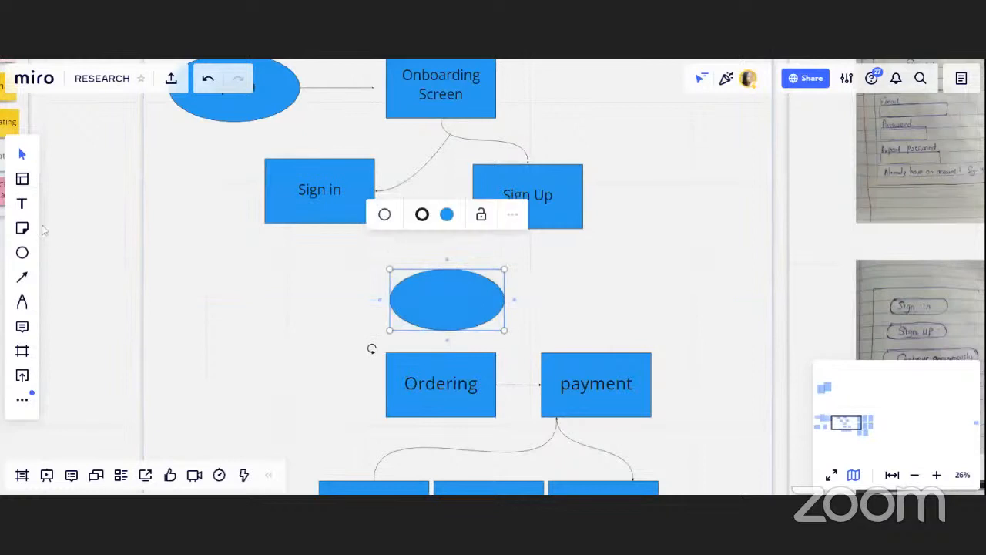
click(23, 278)
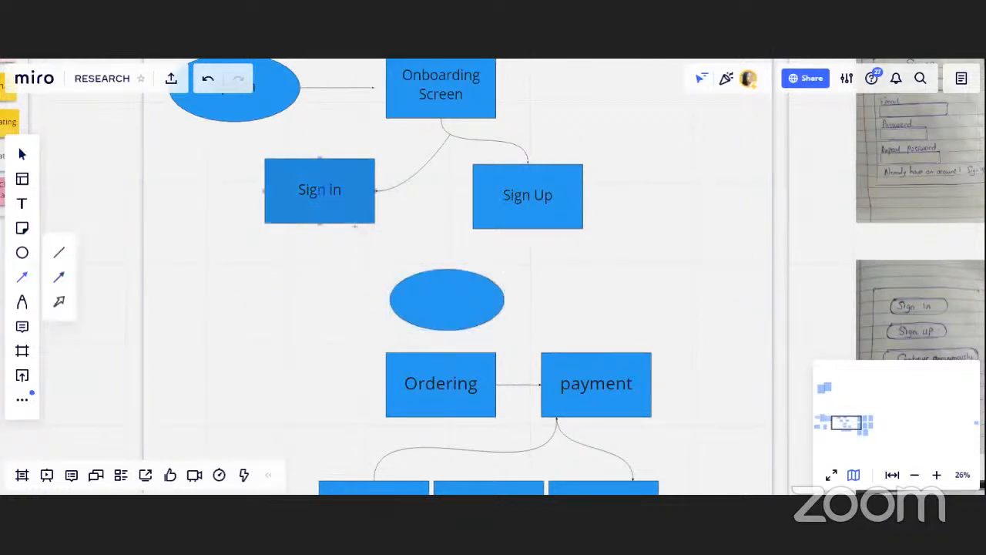
mouse_move(356, 223)
mouse_down()
mouse_move(407, 260)
mouse_move(446, 269)
mouse_up()
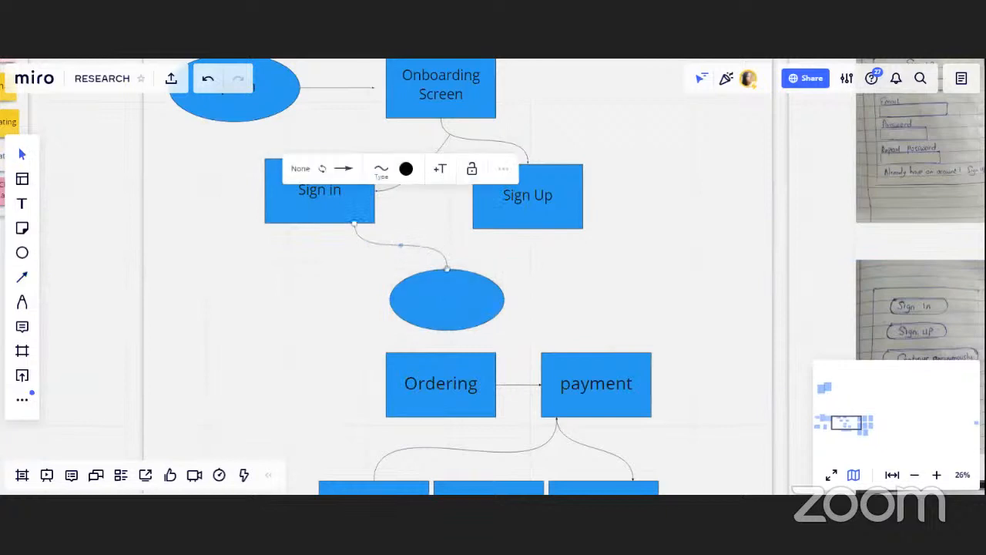
Label the new ellipse Main menu
click(22, 205)
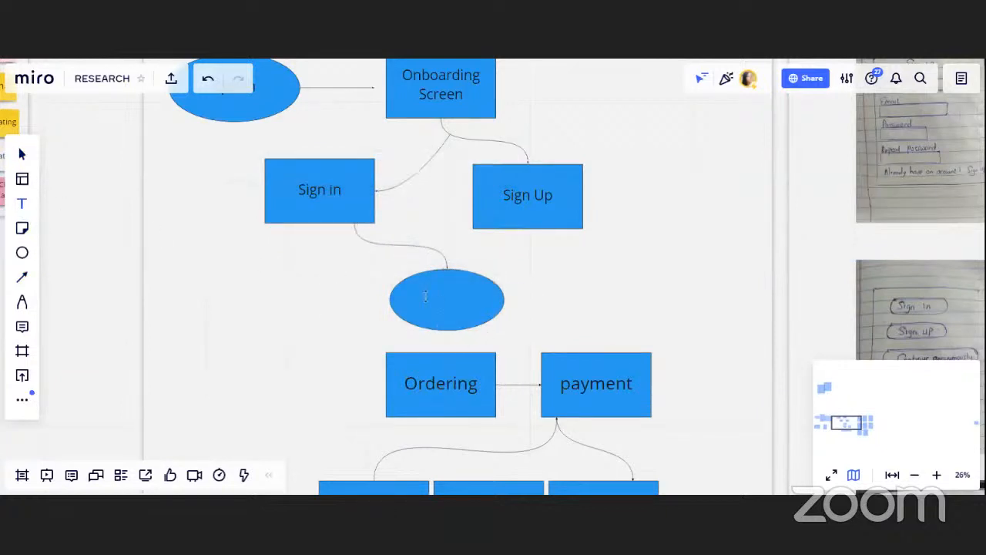
click(424, 297)
text(m)
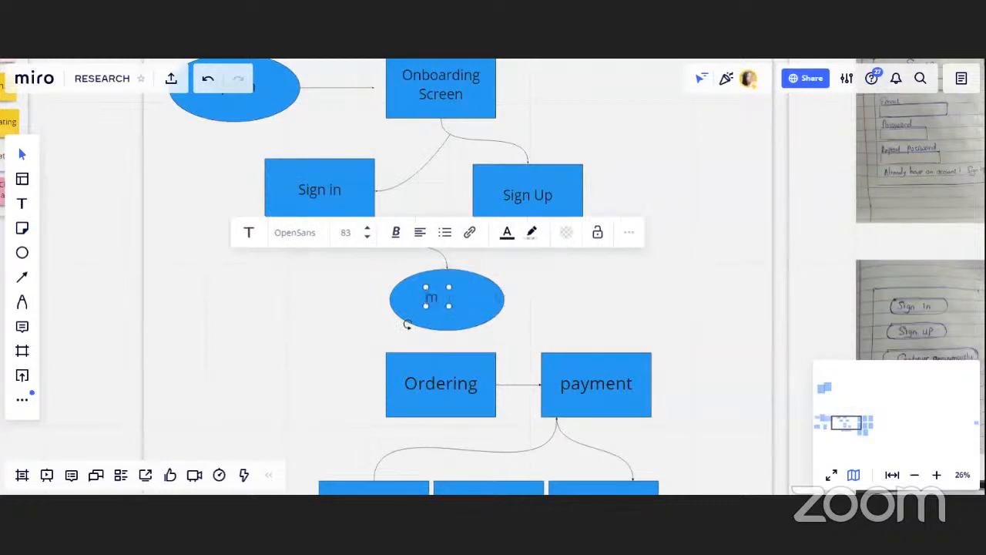
key(BackSpace)
text(Main menu)
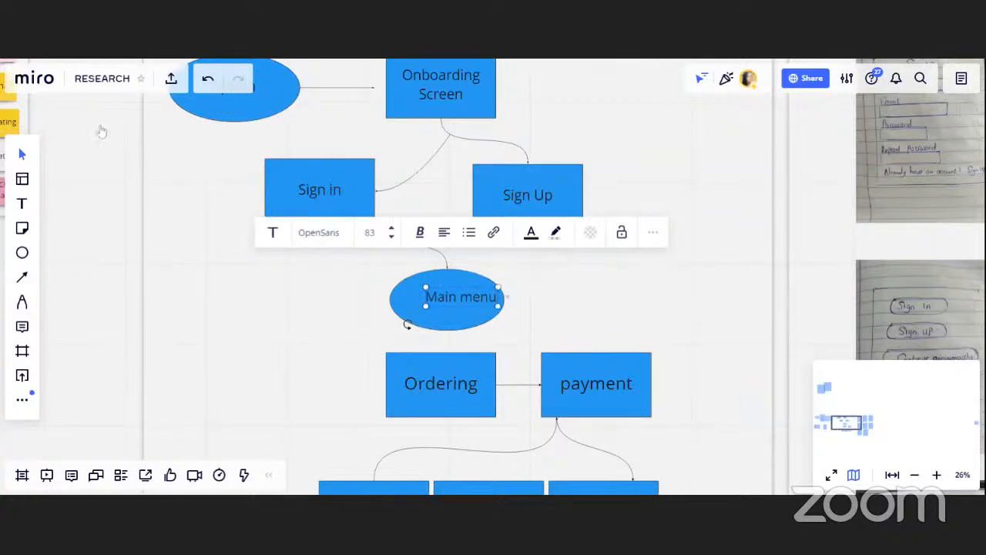
click(438, 268)
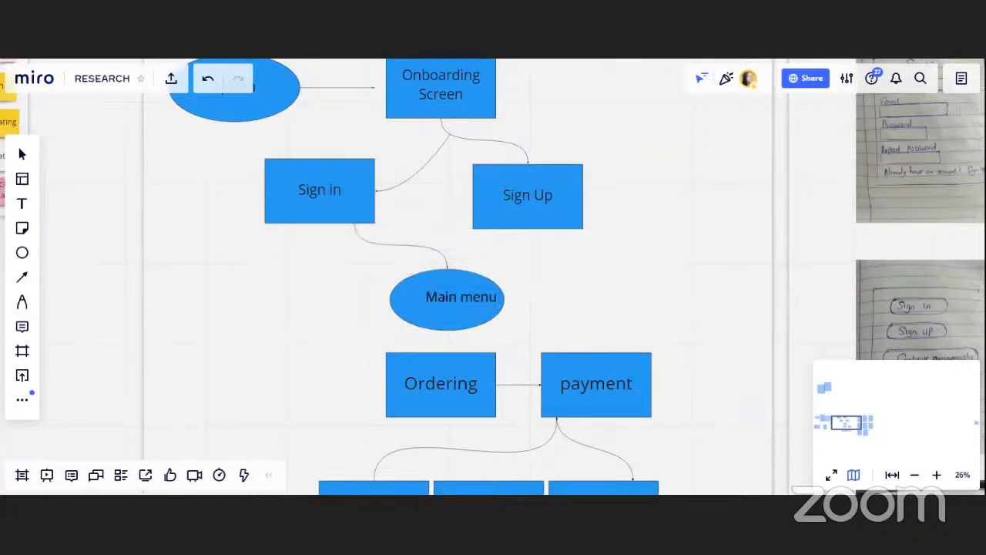
Select the Main menu ellipse
drag(458, 307, 447, 308)
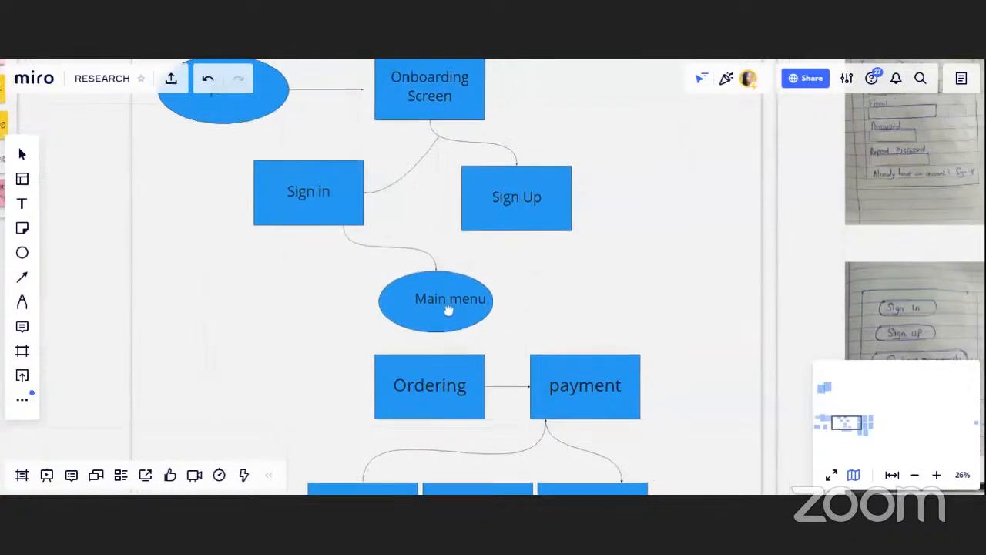
click(453, 306)
click(496, 306)
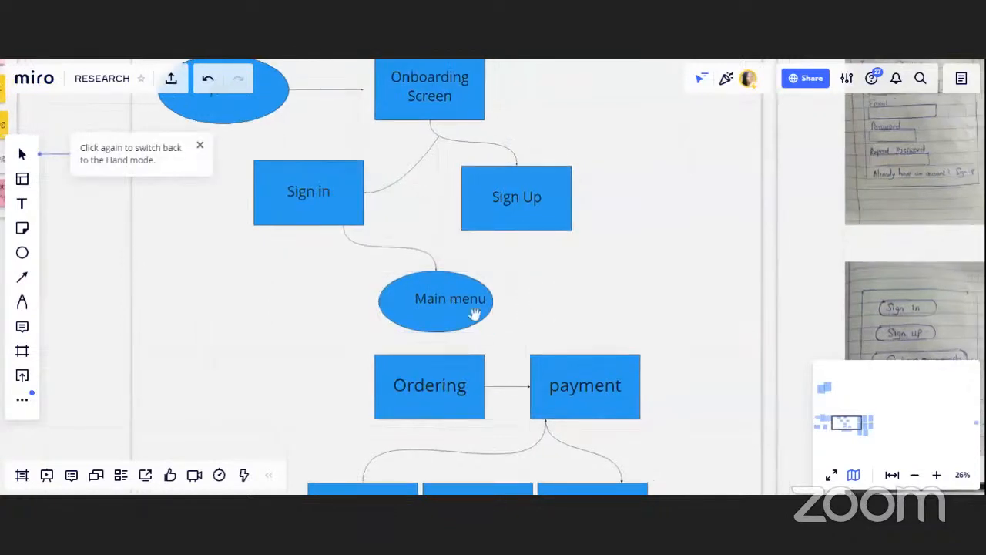
click(474, 307)
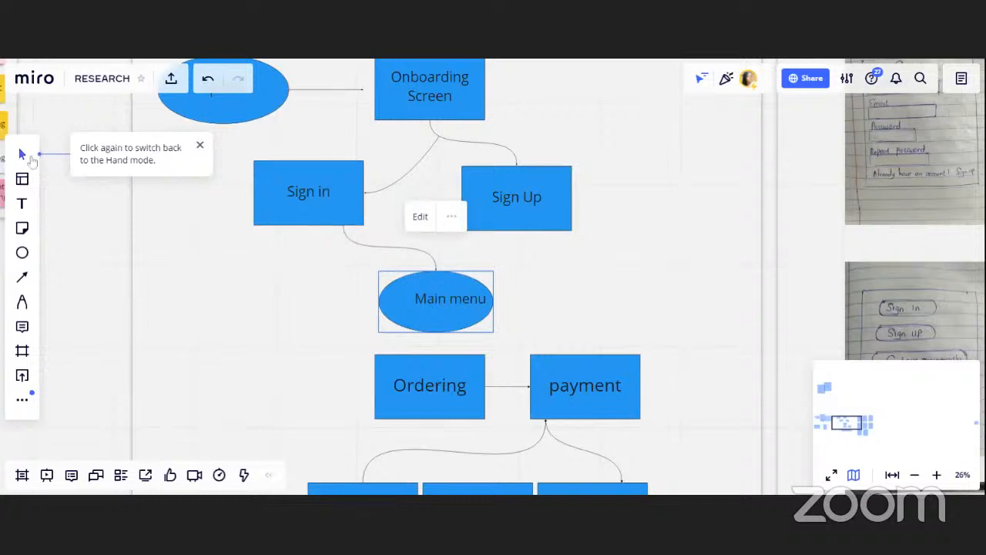
Center the Main menu label inside its ellipse
double_click(442, 303)
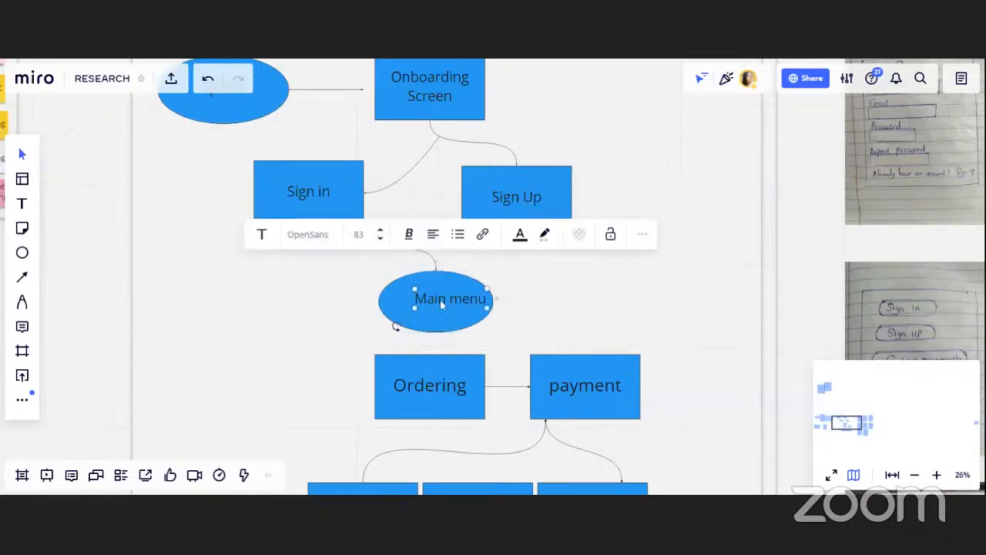
drag(439, 299, 428, 301)
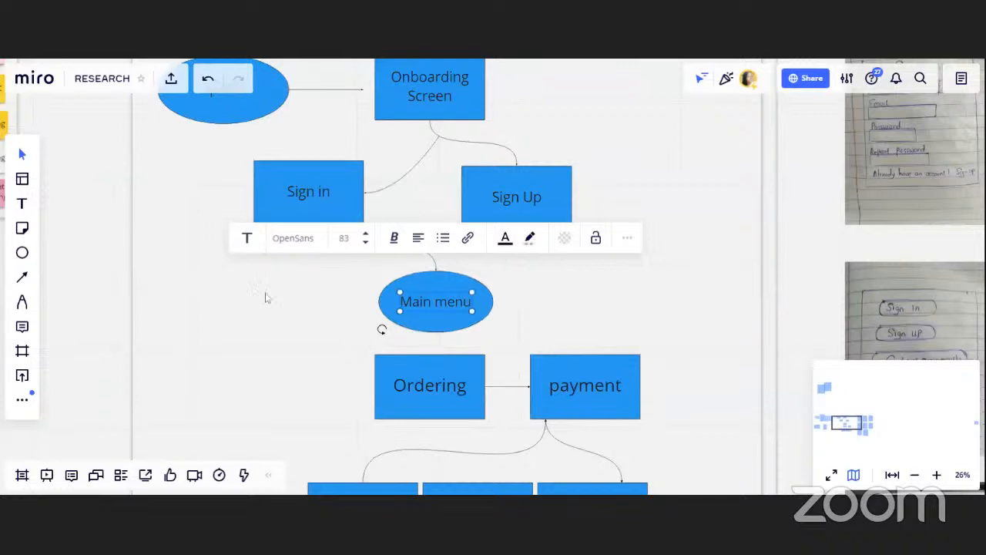
Draw a small ellipse left of the Ordering box and label it Add to cart
click(22, 277)
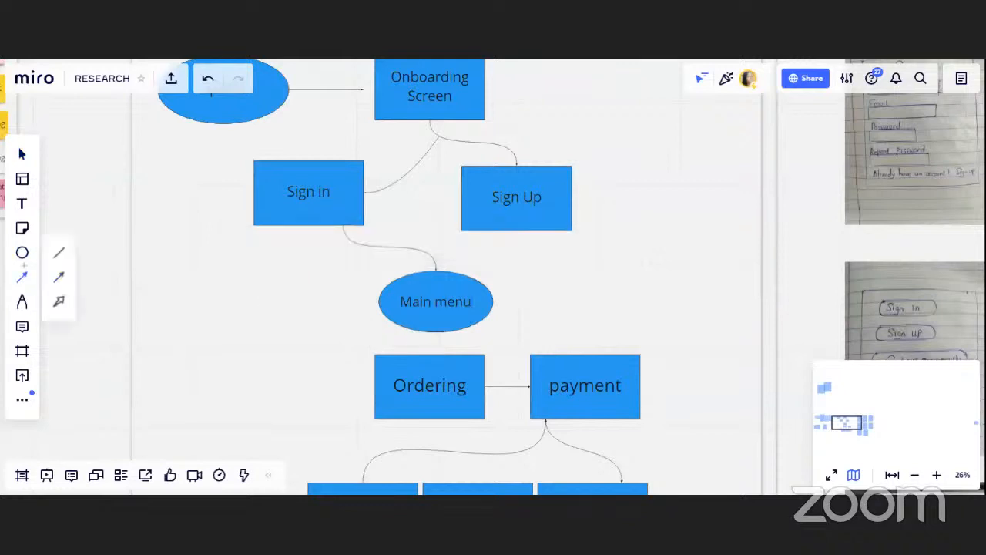
click(22, 252)
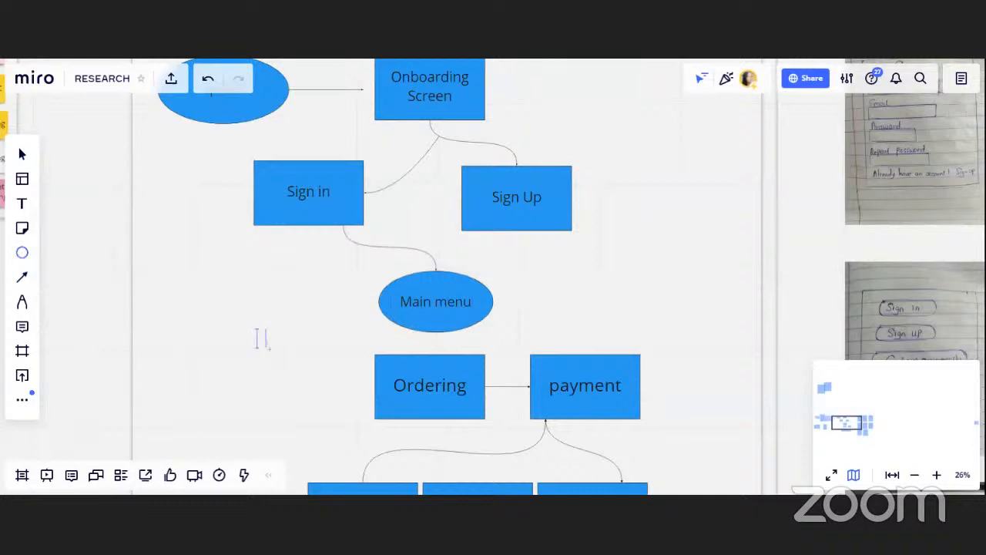
drag(258, 331, 299, 354)
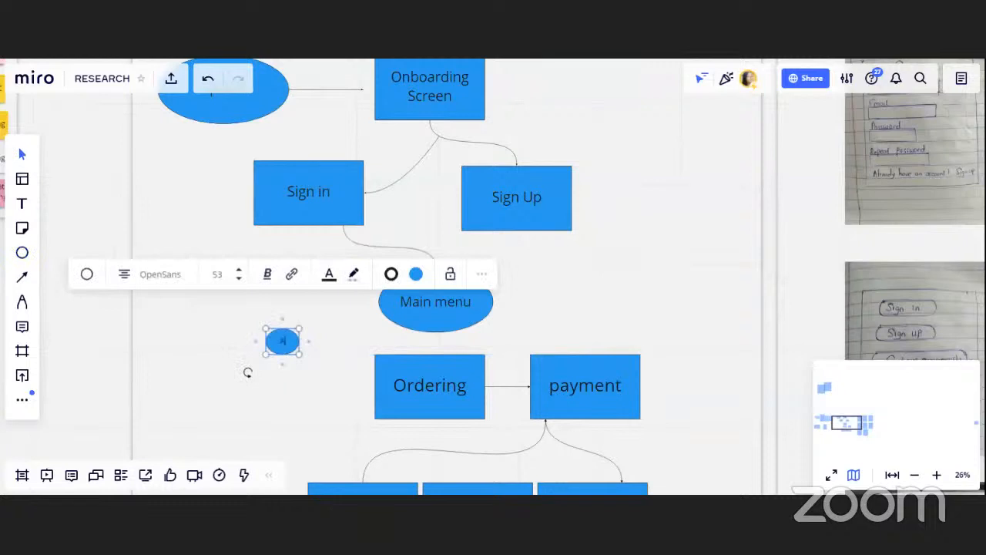
text(Add to ca)
text(rd)
click(191, 343)
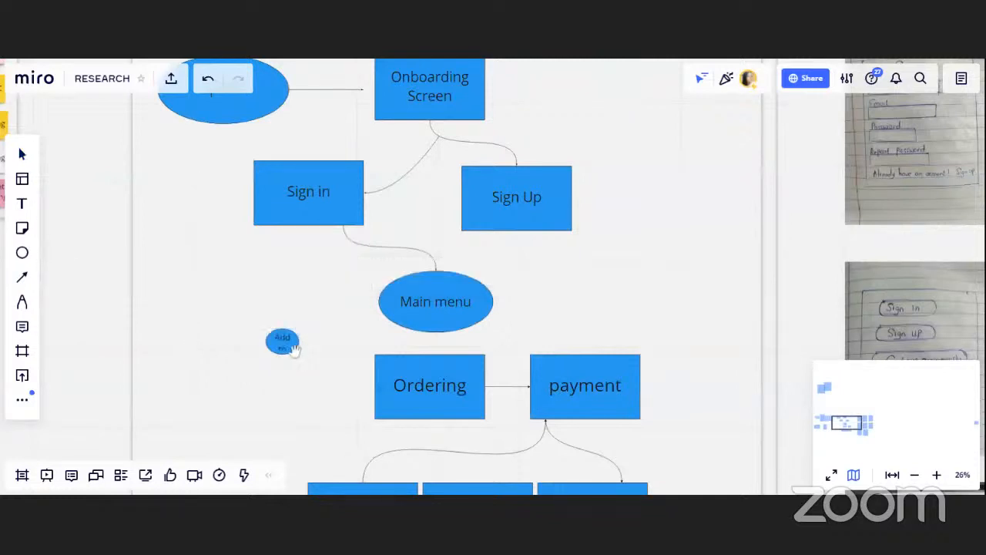
Enlarge the Add to cart ellipse so it sits beside the Ordering box
click(293, 348)
click(300, 361)
click(292, 351)
double_click(293, 351)
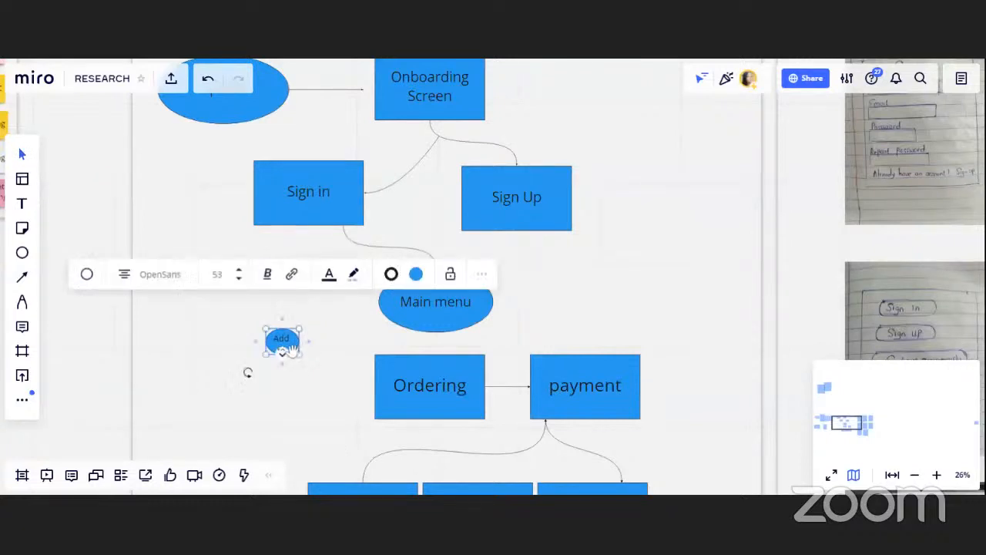
drag(302, 354, 371, 375)
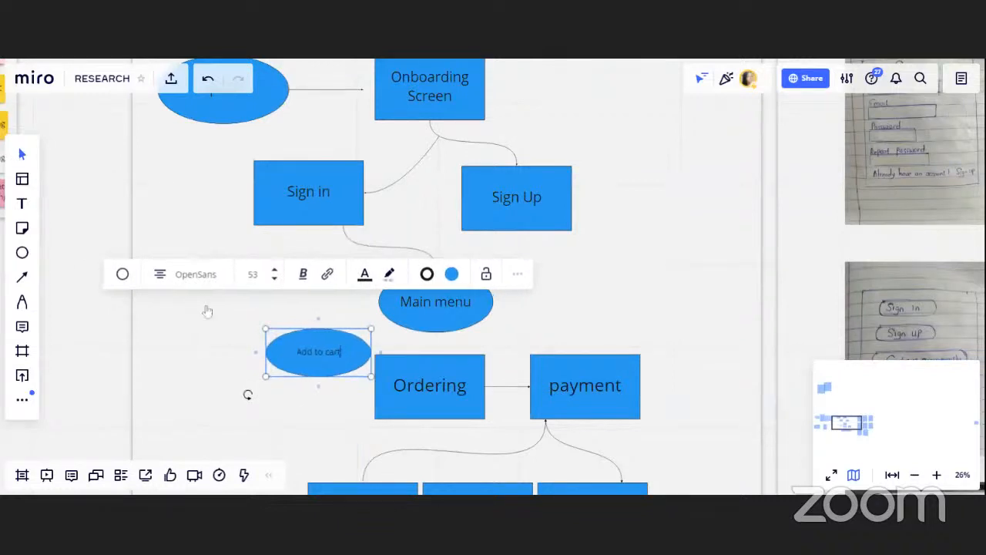
click(187, 295)
Move the Ordering box down and to the left, below the Add to cart ellipse
click(422, 378)
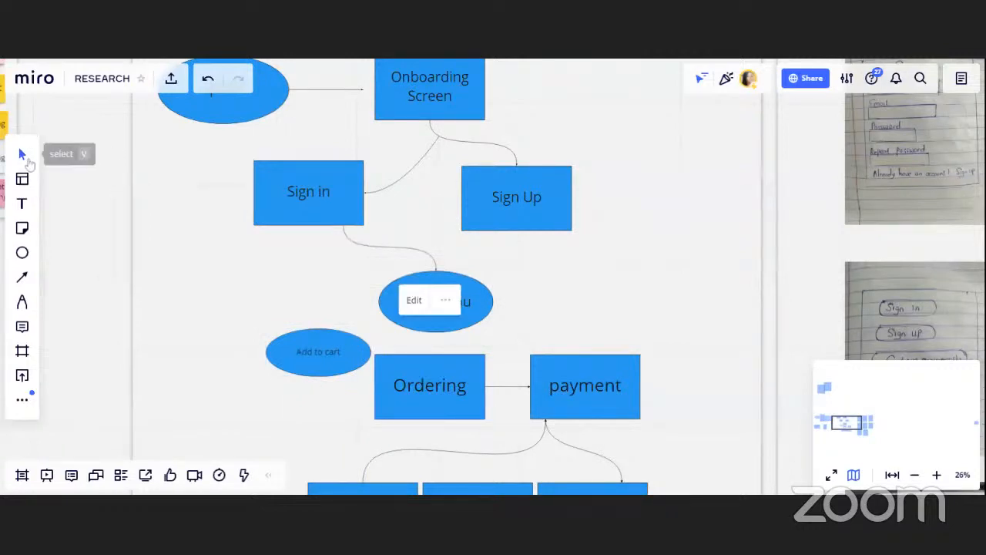
click(508, 335)
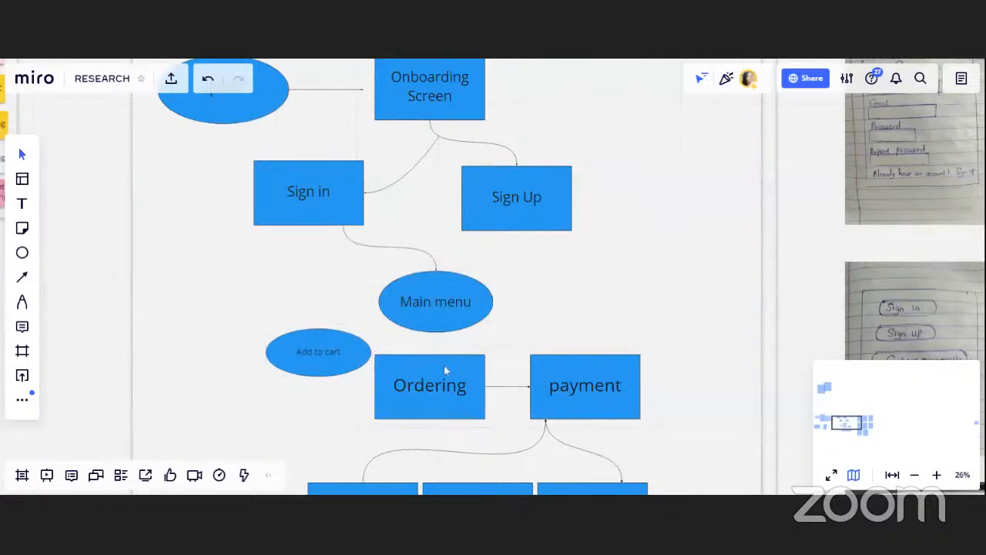
click(444, 371)
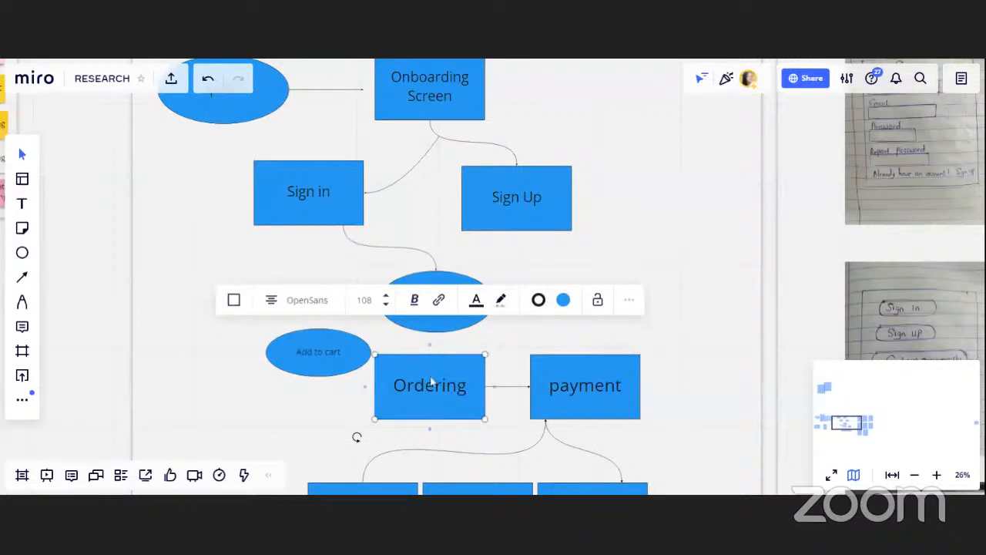
drag(443, 366, 271, 415)
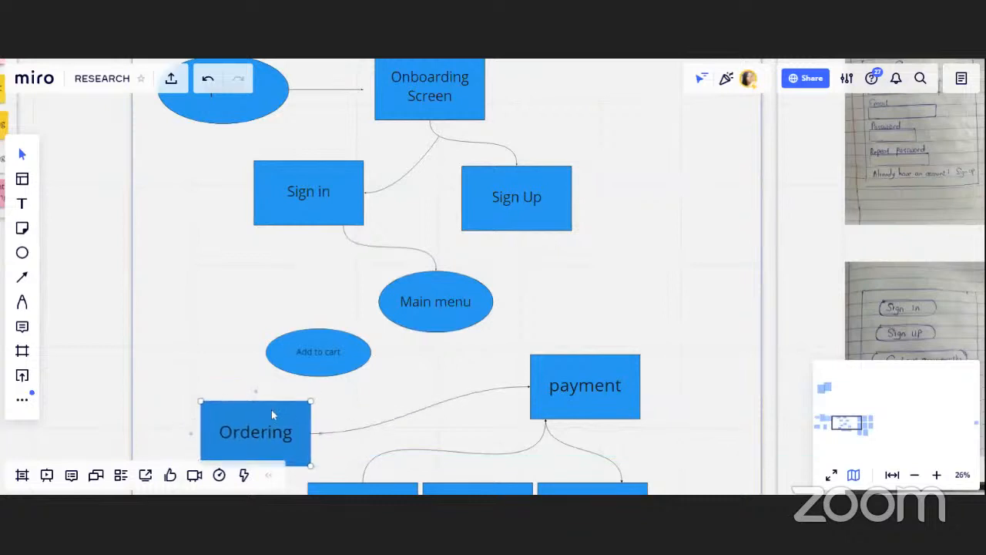
Reattach the connector's end from payment to the Add to cart ellipse, linking Ordering to Add to cart
click(529, 389)
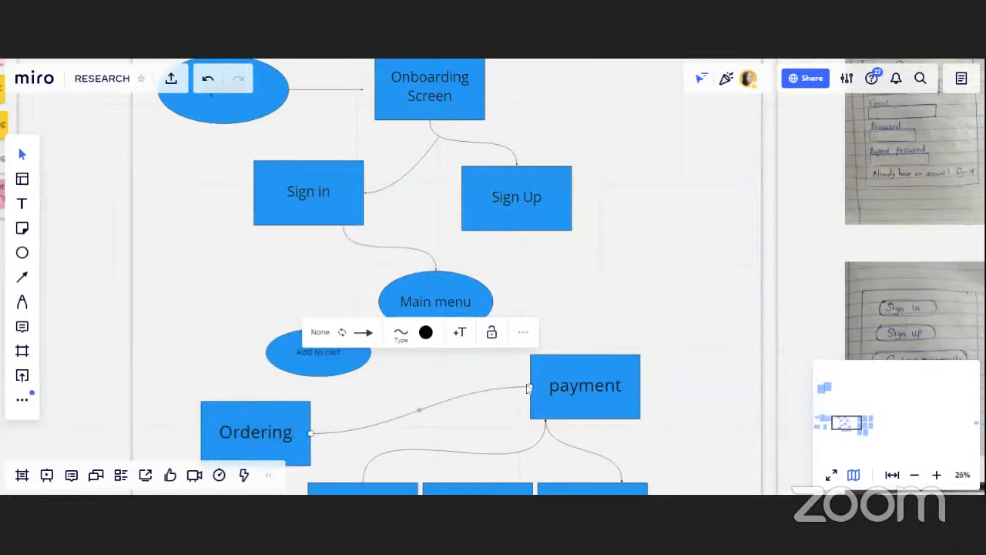
drag(529, 389, 322, 382)
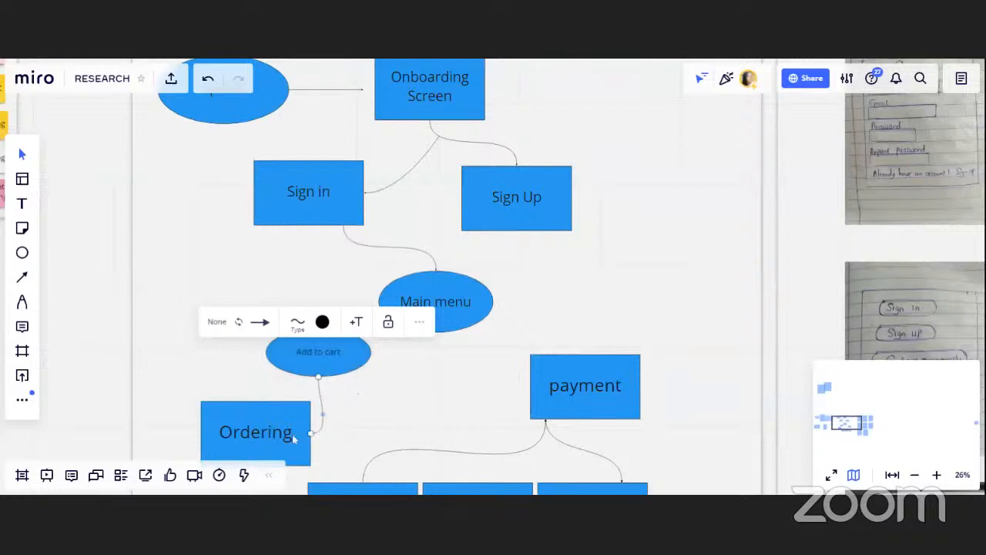
click(429, 413)
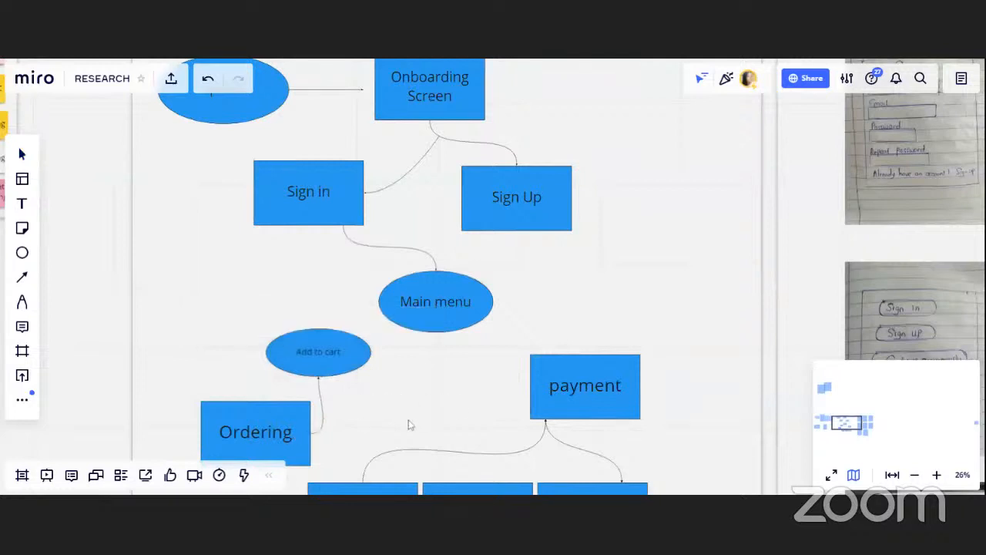
Draw a new connector from the Ordering box to the payment box
drag(409, 409, 426, 309)
click(331, 339)
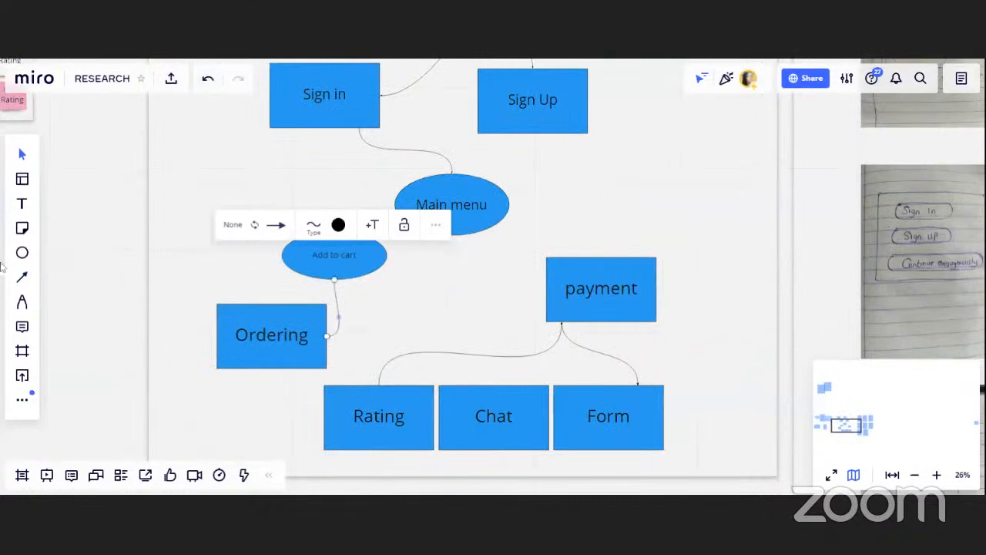
click(22, 276)
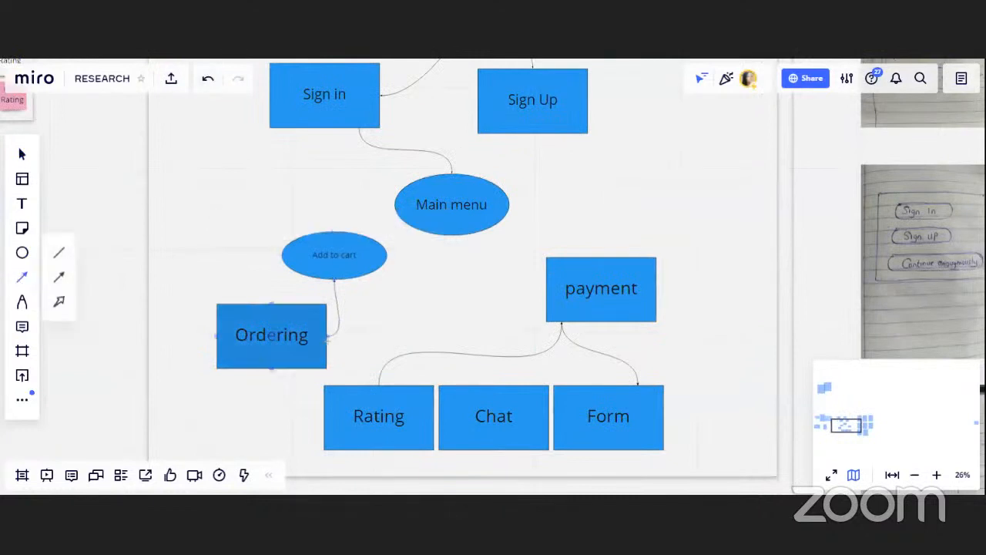
drag(328, 337, 545, 283)
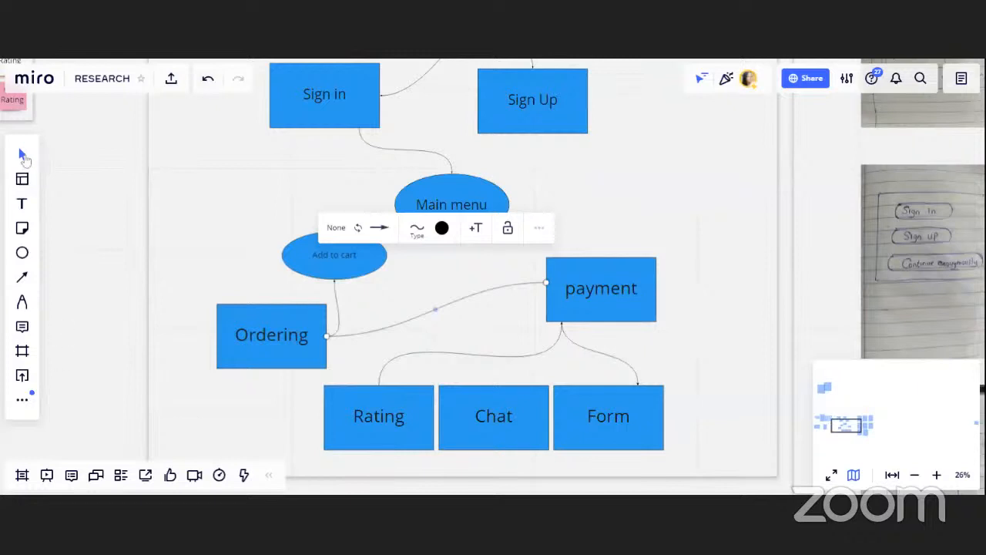
click(38, 146)
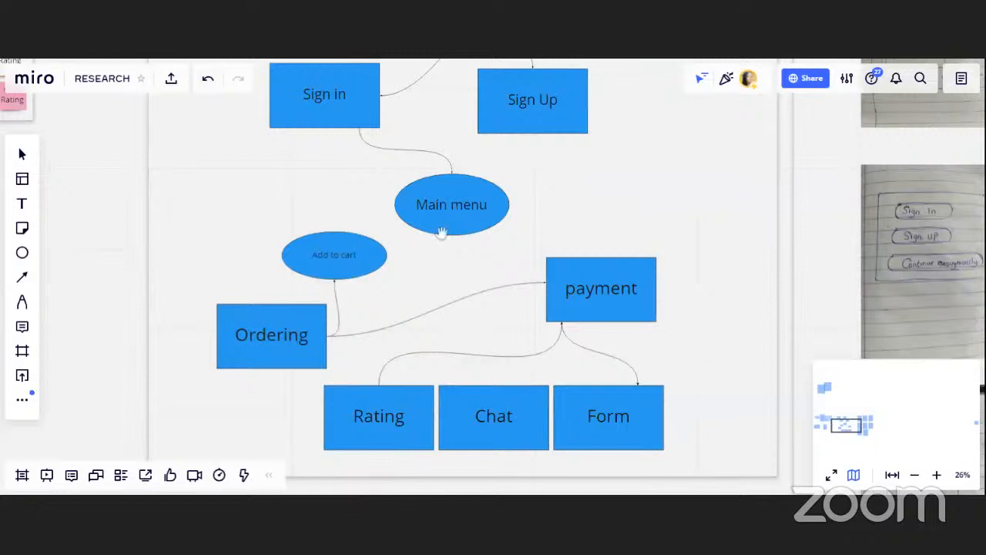
drag(449, 205, 458, 366)
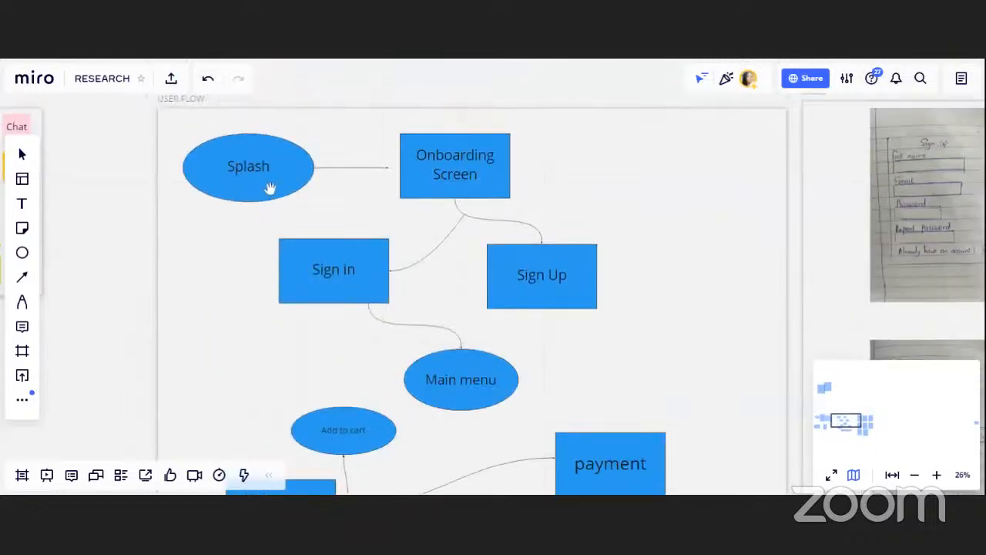
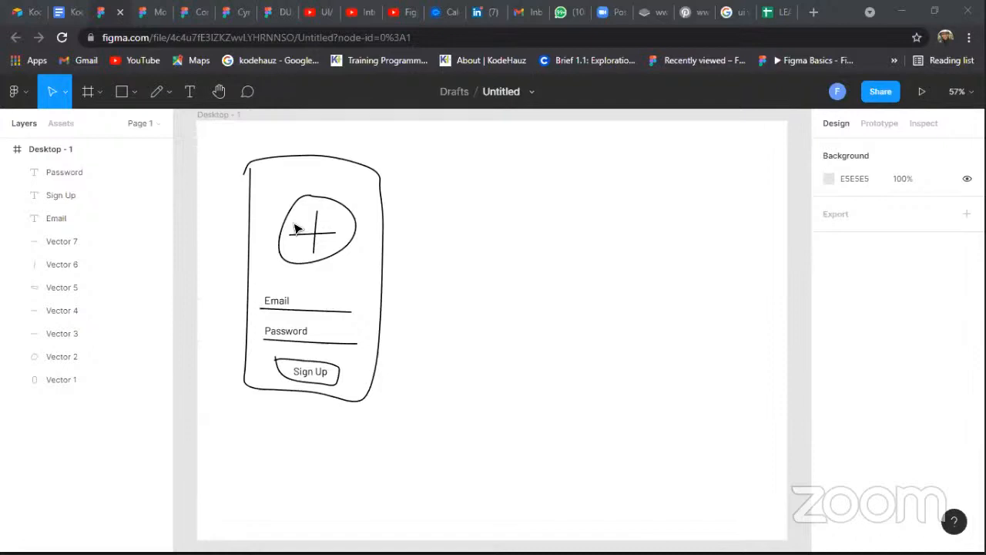
click(164, 90)
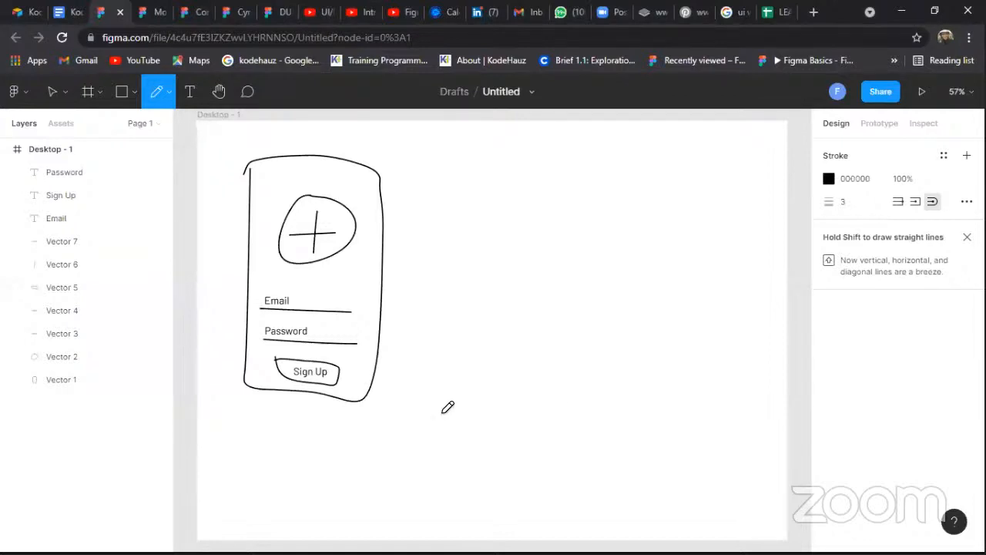
drag(442, 413, 553, 410)
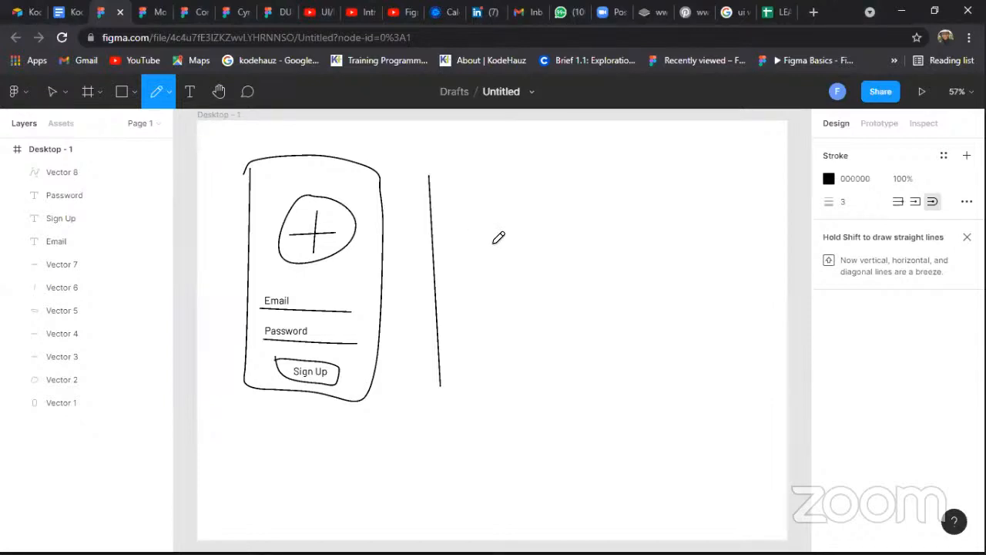
drag(429, 175, 504, 158)
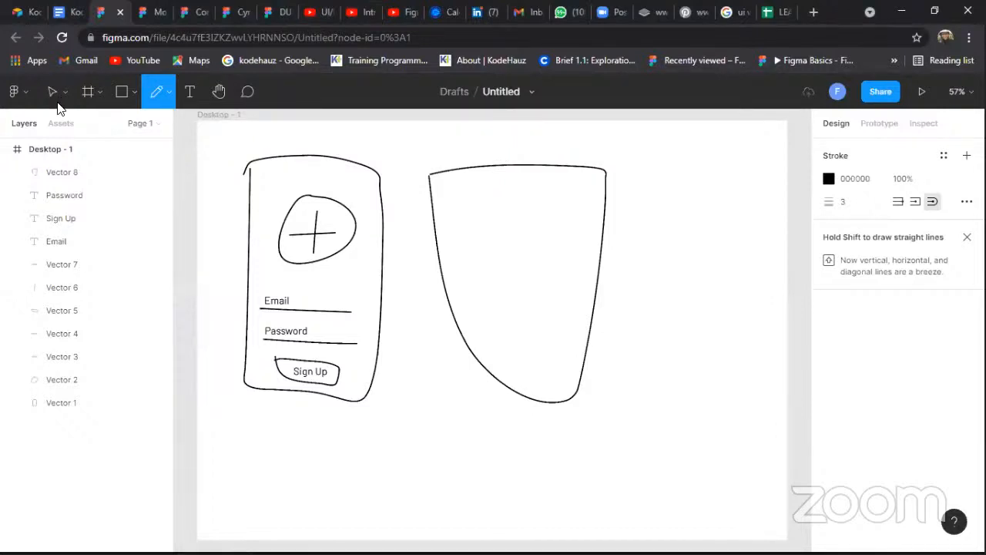
key(ctrl+z)
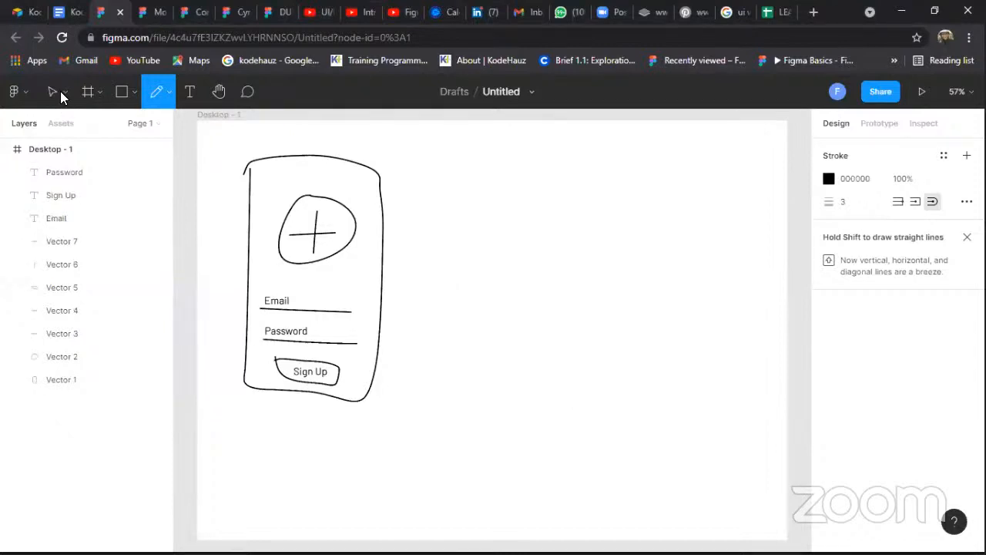
Duplicate the hand-drawn phone frame outline and place the copy to the right of the sign-up sketch
click(60, 90)
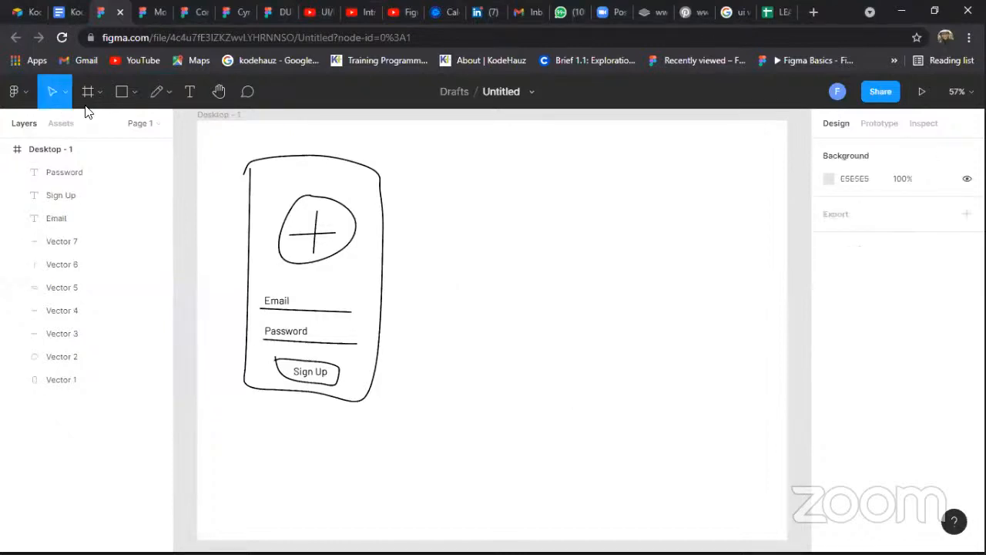
click(338, 400)
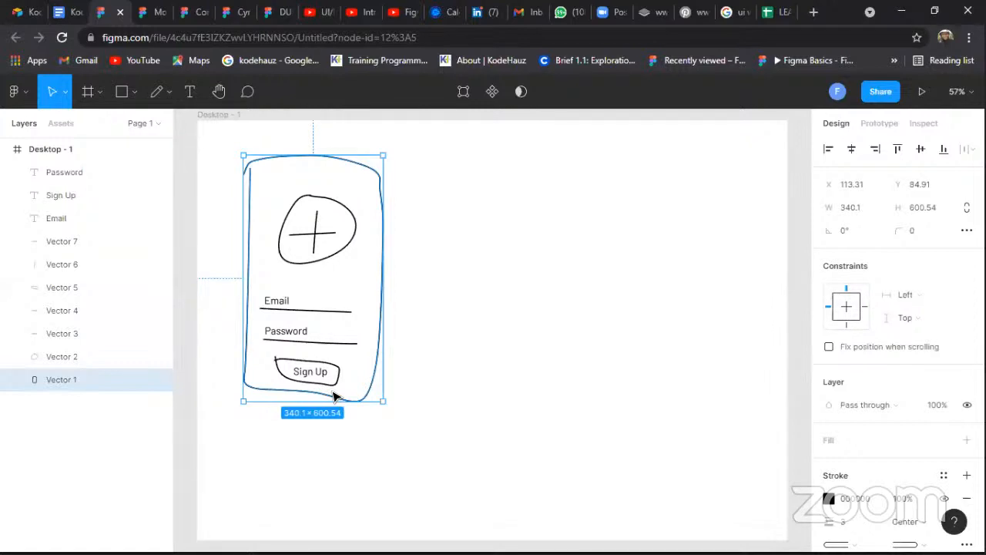
key(alt)
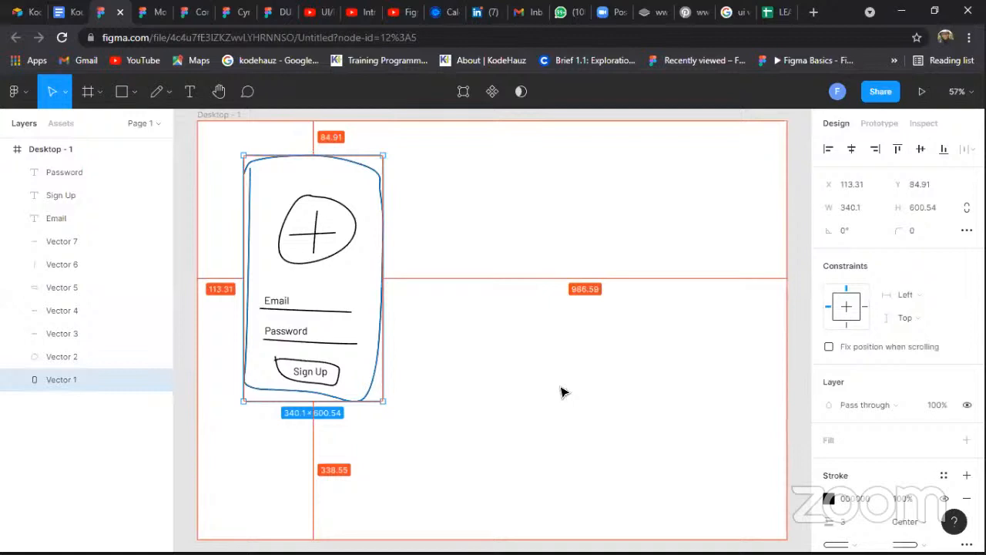
drag(561, 386, 548, 346)
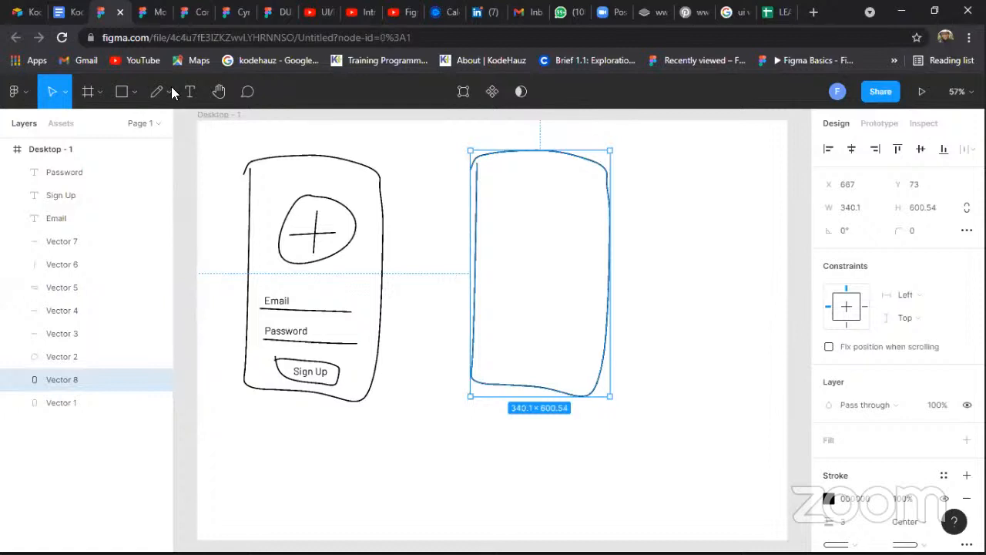
key(Escape)
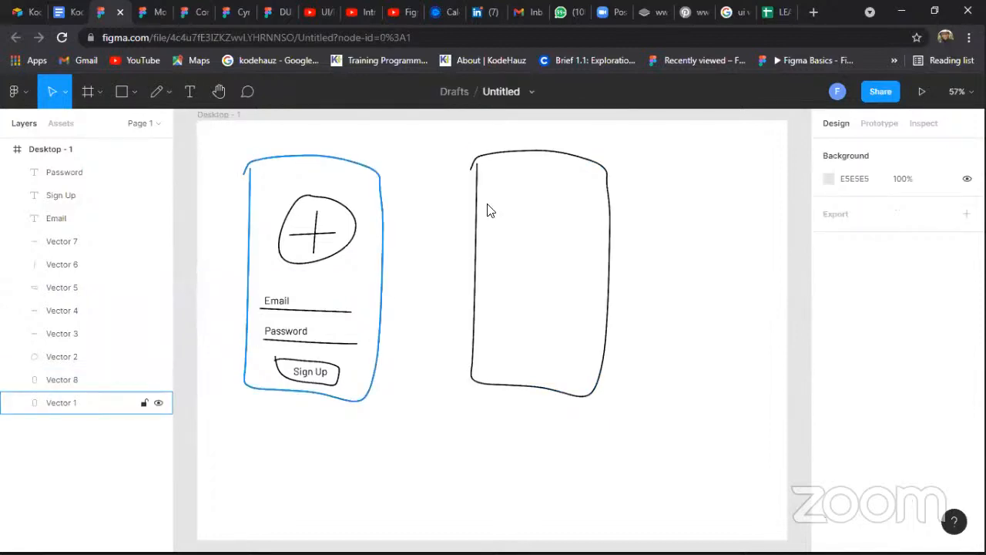
Draw a rectangle about 192 × 179 near the top of the duplicated phone frame
key(t)
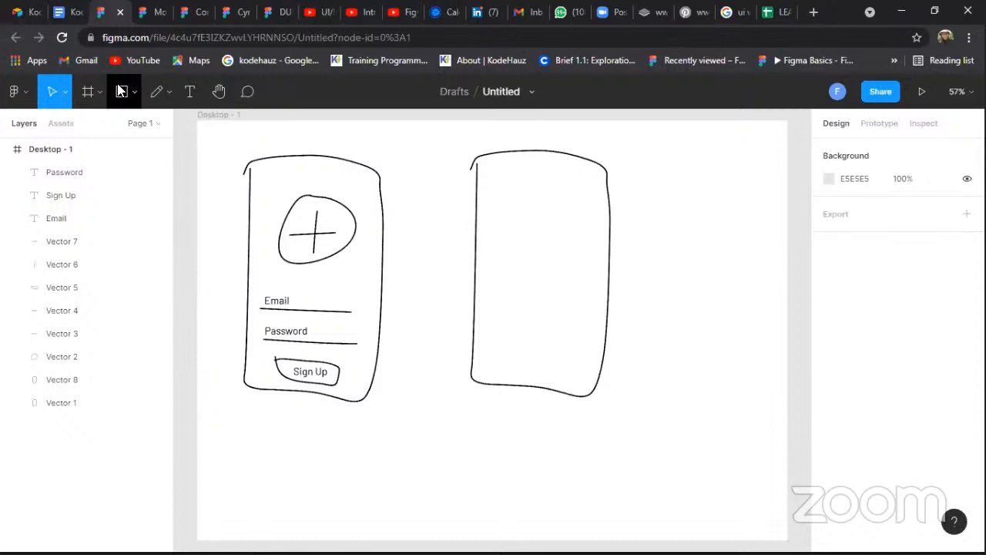
click(134, 91)
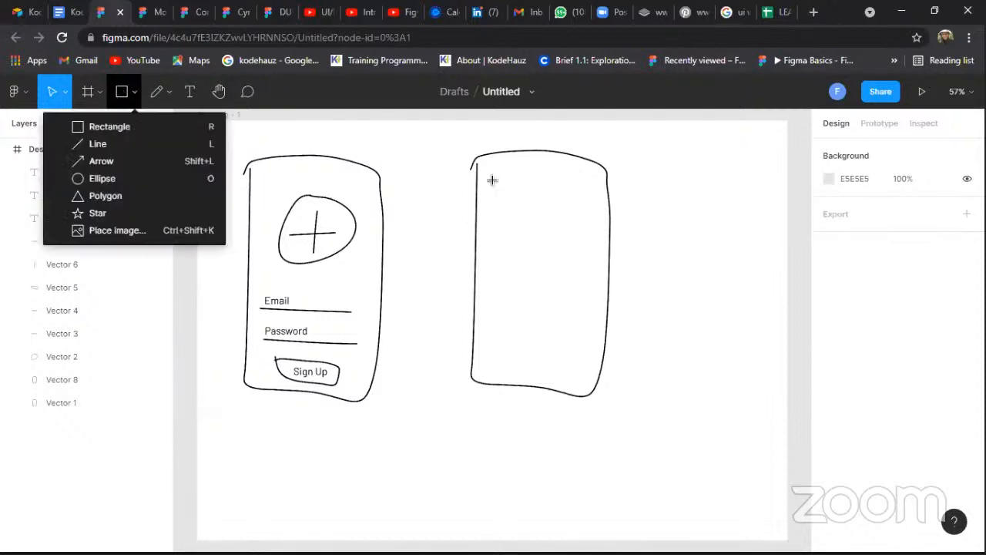
key(r)
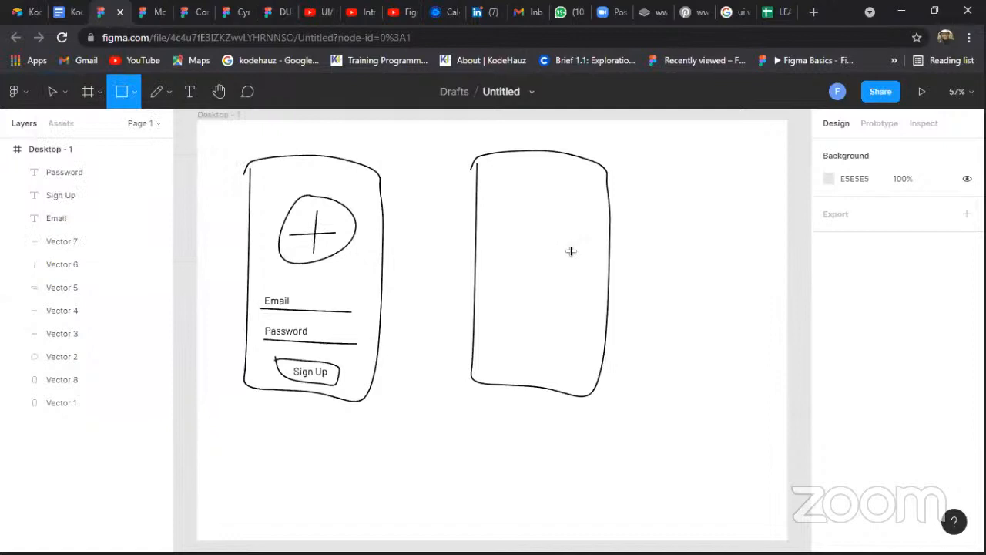
mouse_move(492, 180)
mouse_down()
mouse_move(570, 251)
mouse_move(559, 249)
mouse_up()
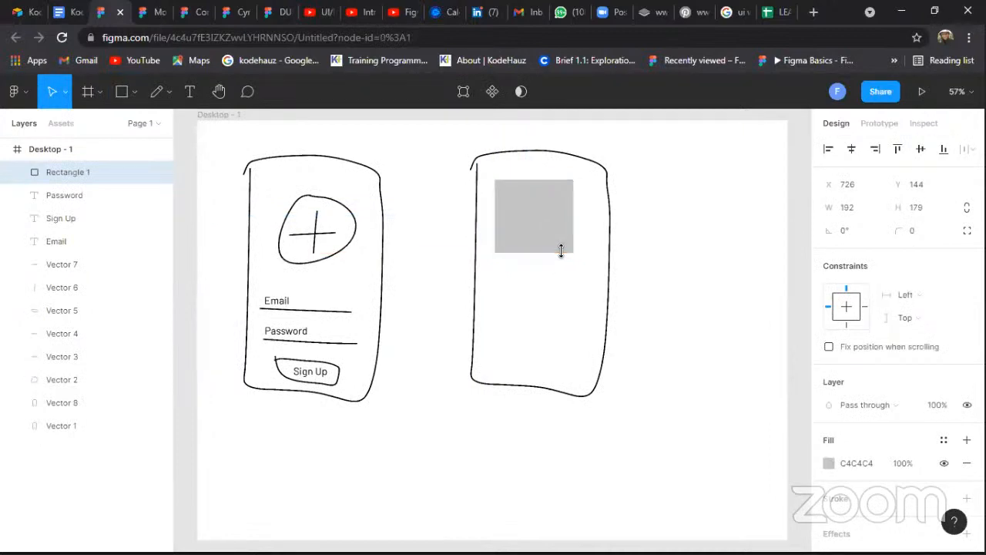
click(547, 275)
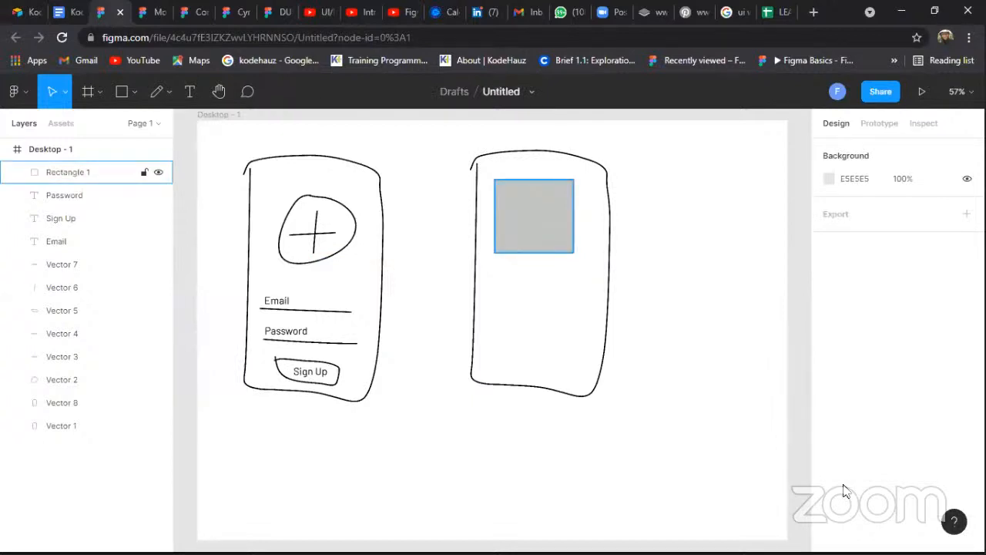
Remove the fill from the new rectangle
click(534, 216)
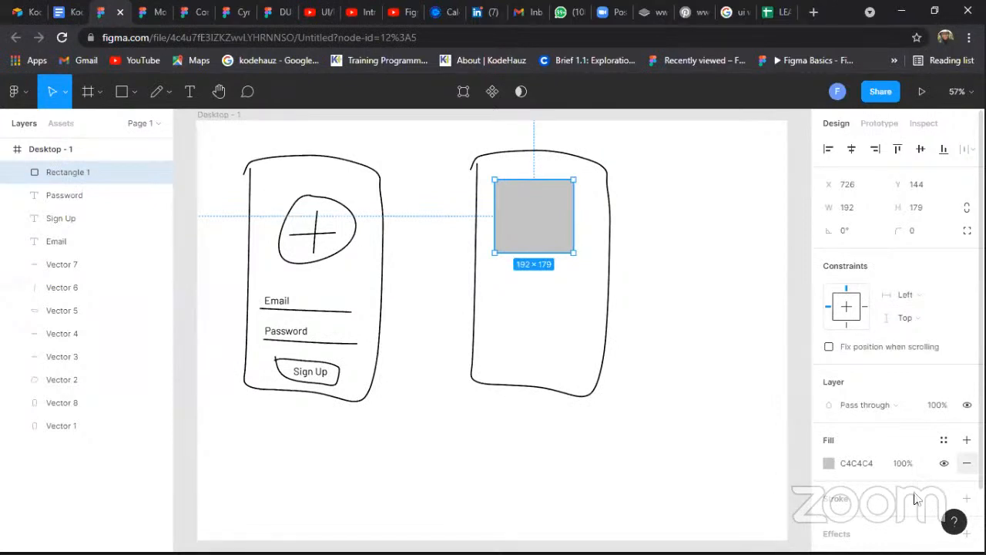
click(966, 463)
scroll(915, 499, down, 2)
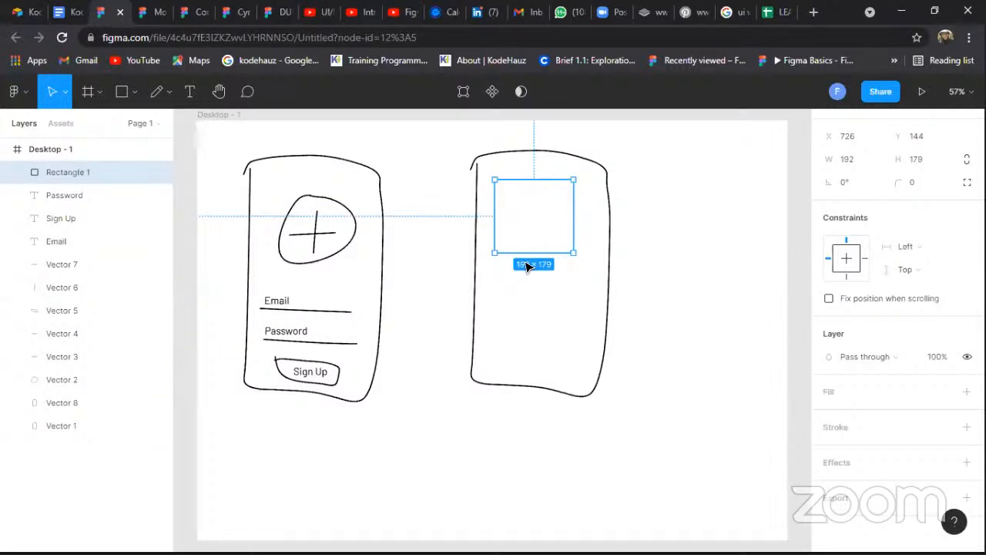
Delete the duplicated phone frame outline
click(479, 307)
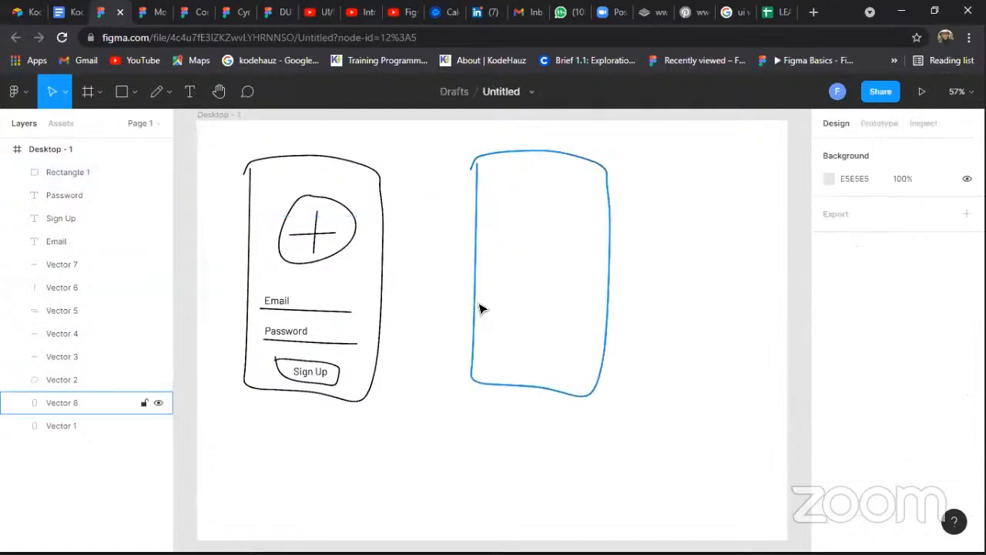
click(480, 309)
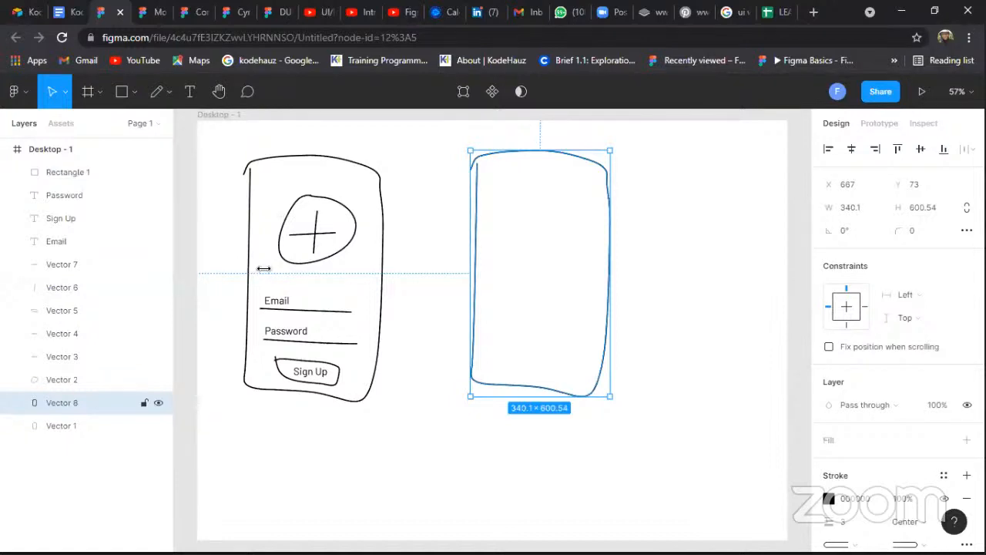
key(Delete)
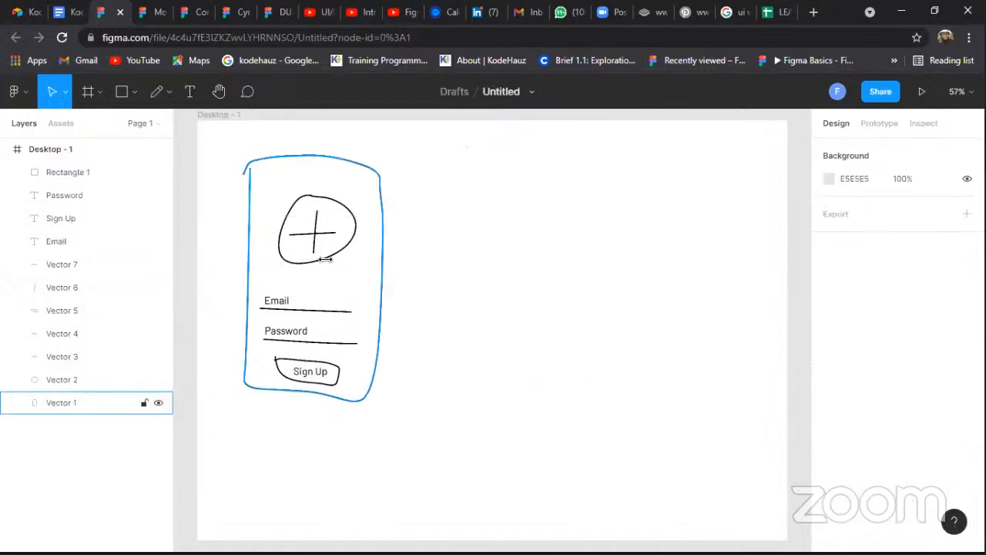
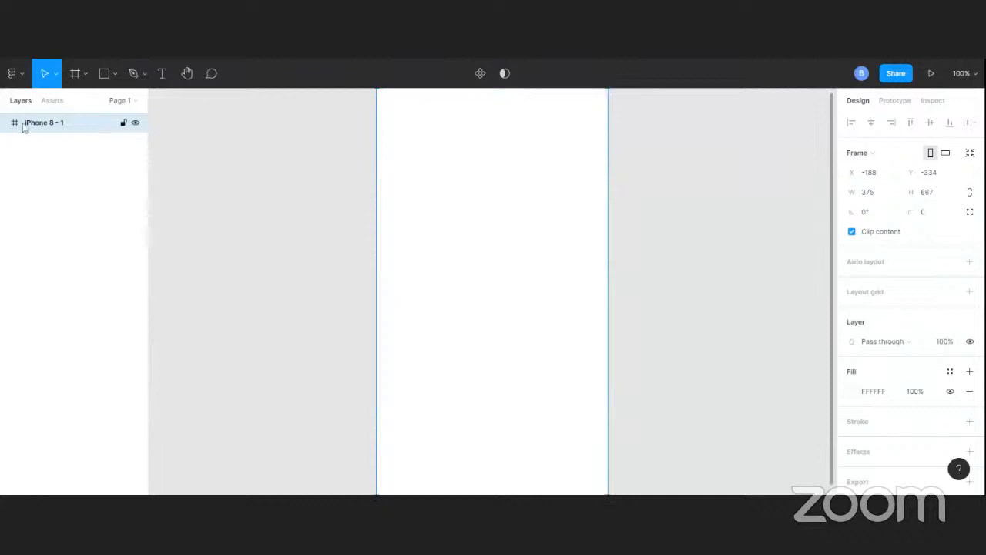
Draw a rectangle about 248 × 190 near the top of the iPhone frame
click(104, 74)
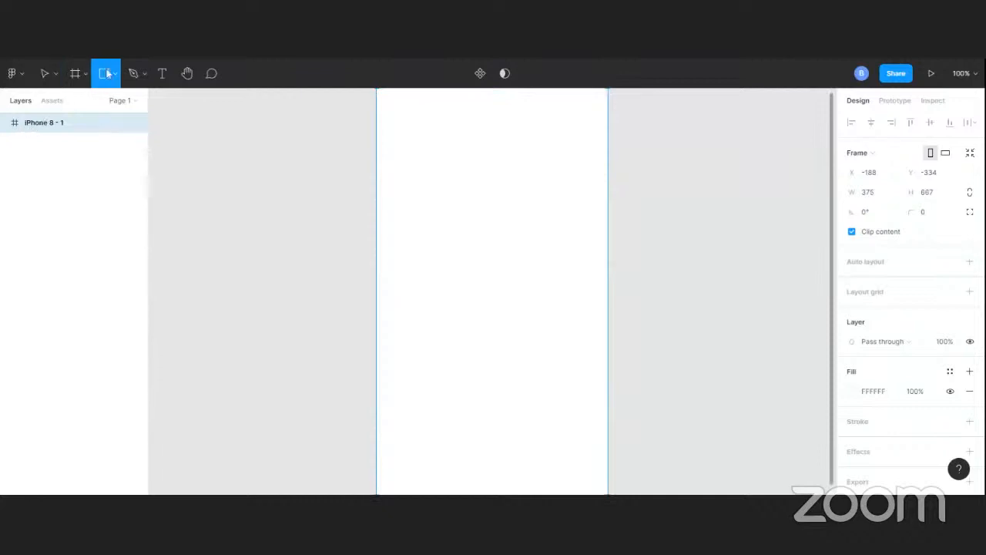
click(114, 74)
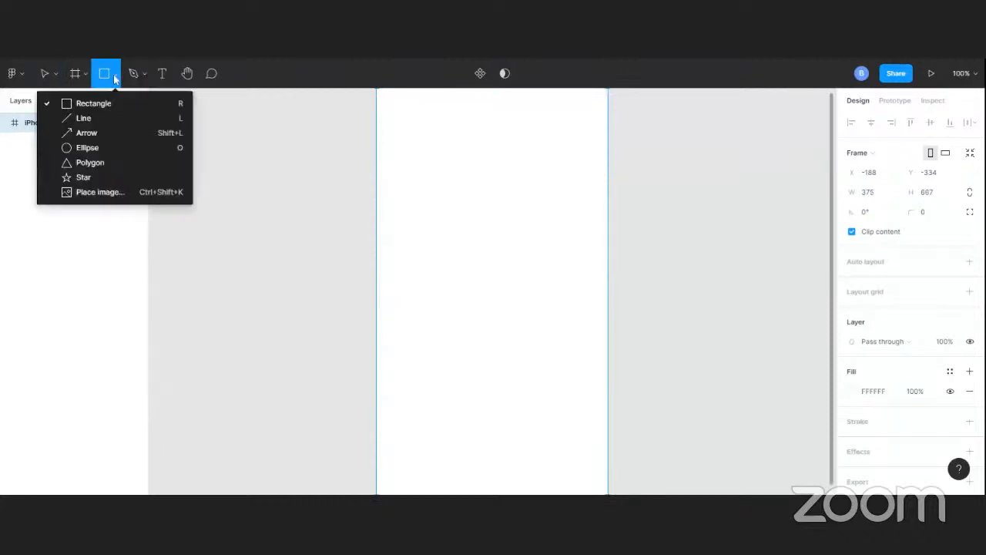
click(106, 105)
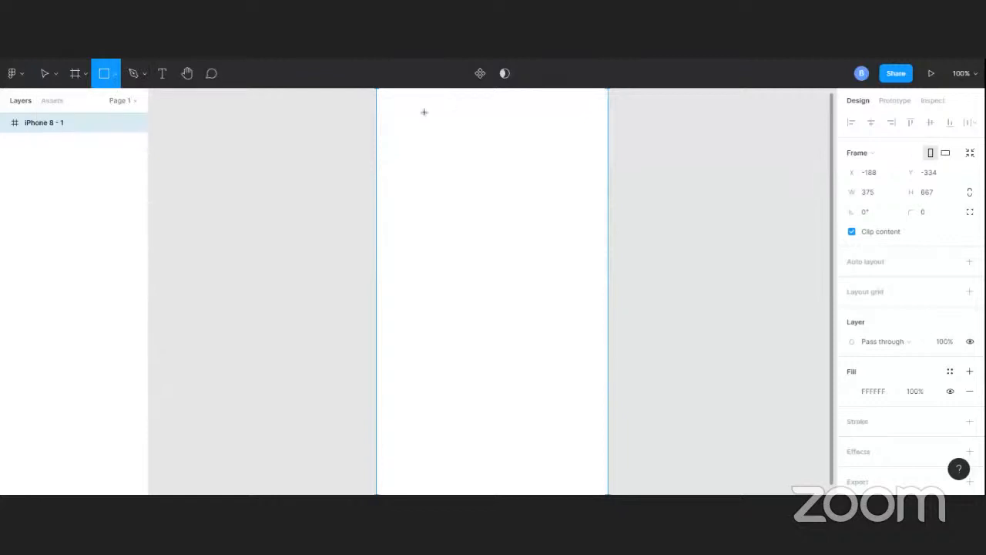
drag(423, 112, 576, 231)
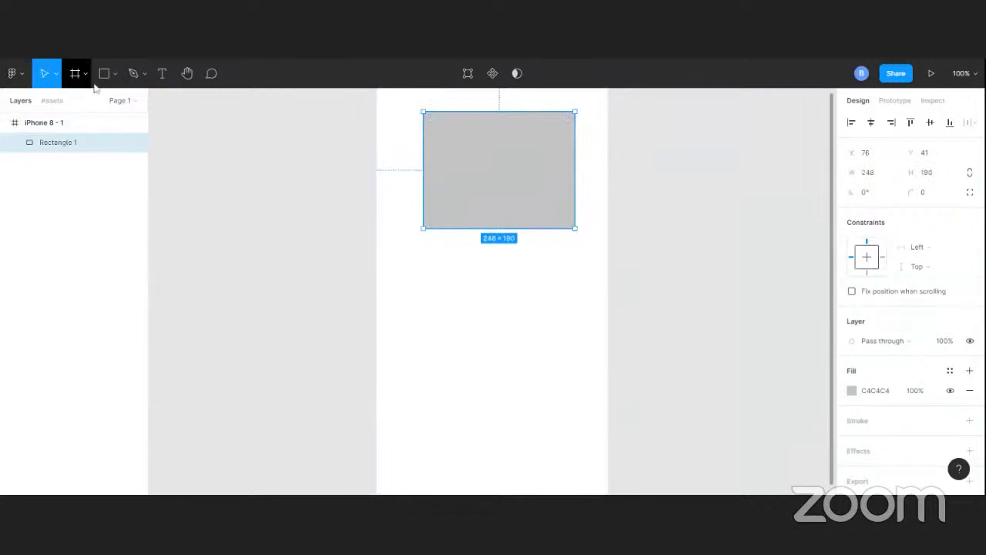
drag(531, 178, 522, 179)
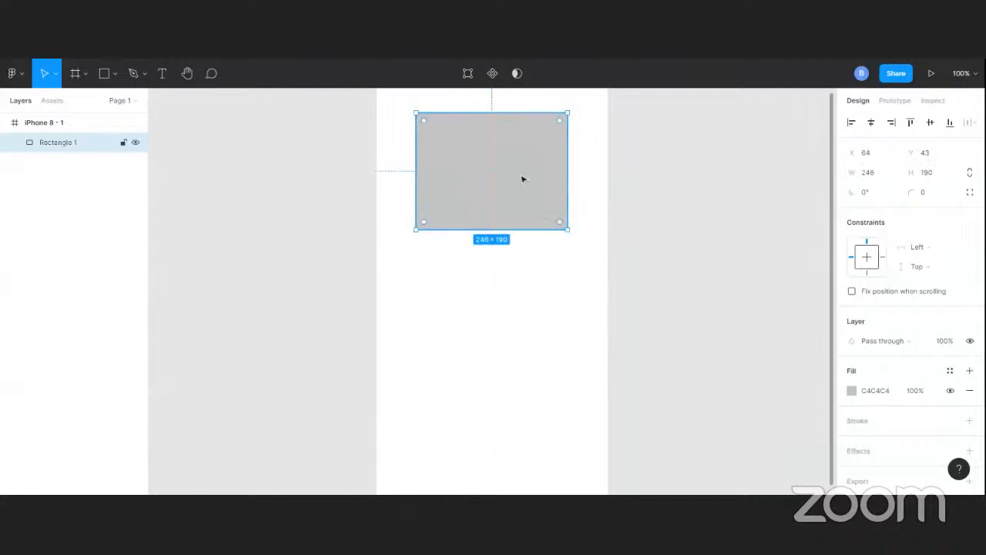
Draw two diagonal lines corner to corner across the rectangle to mark it as an image placeholder
click(147, 77)
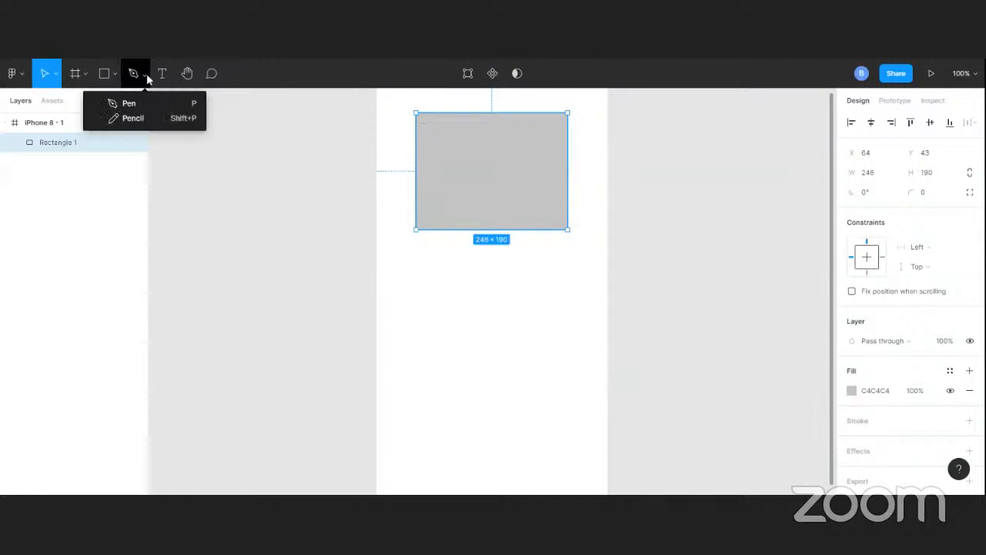
click(114, 77)
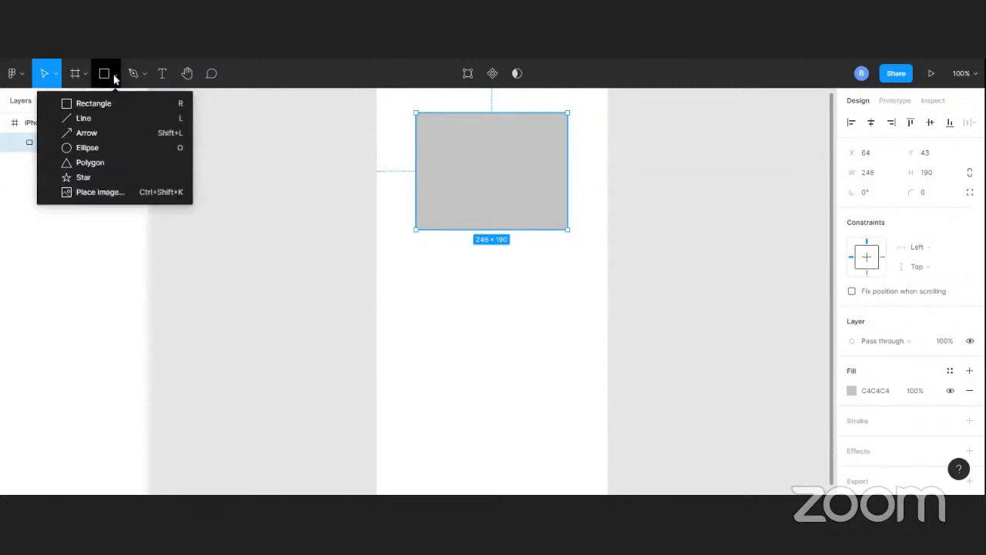
click(91, 119)
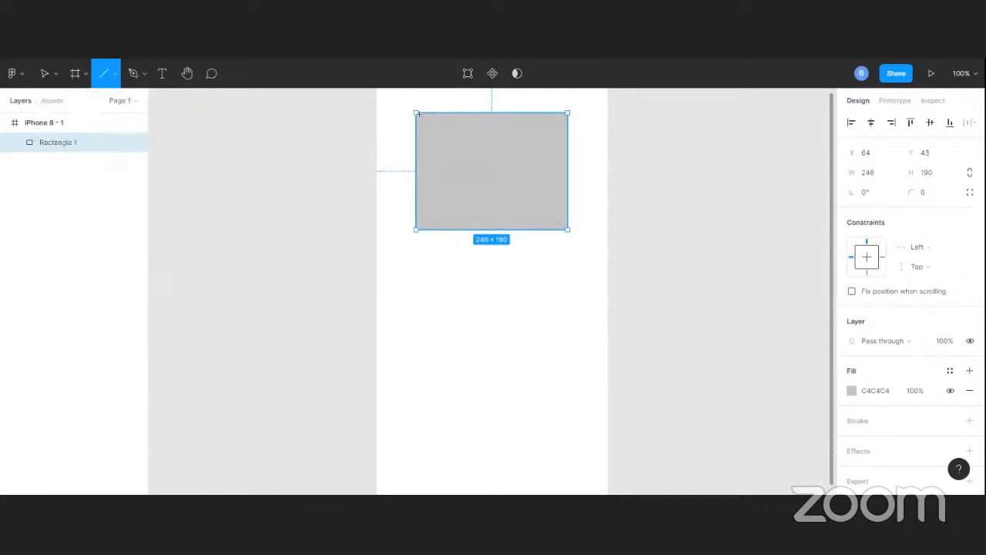
drag(418, 114, 568, 231)
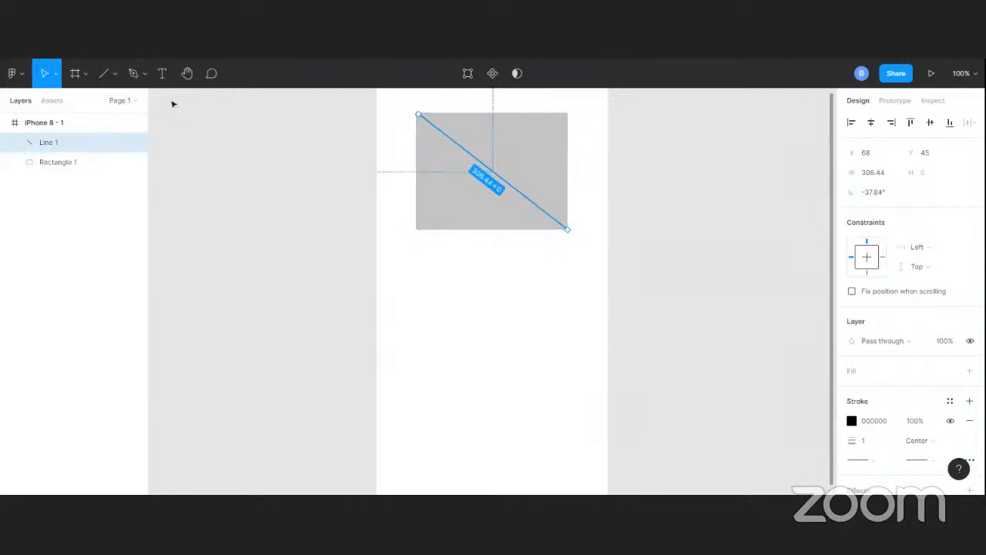
click(104, 73)
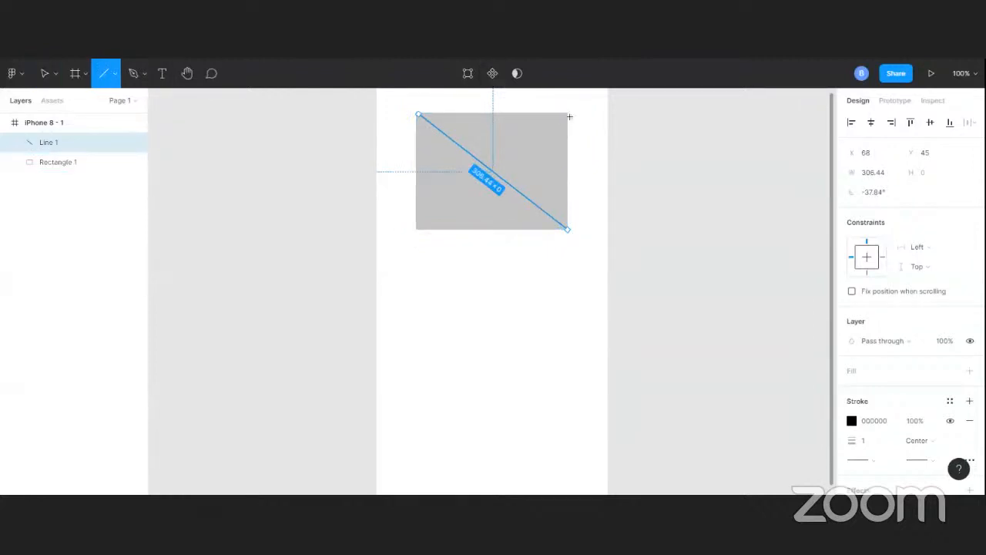
mouse_move(569, 114)
mouse_down()
mouse_move(546, 144)
mouse_move(418, 235)
mouse_up()
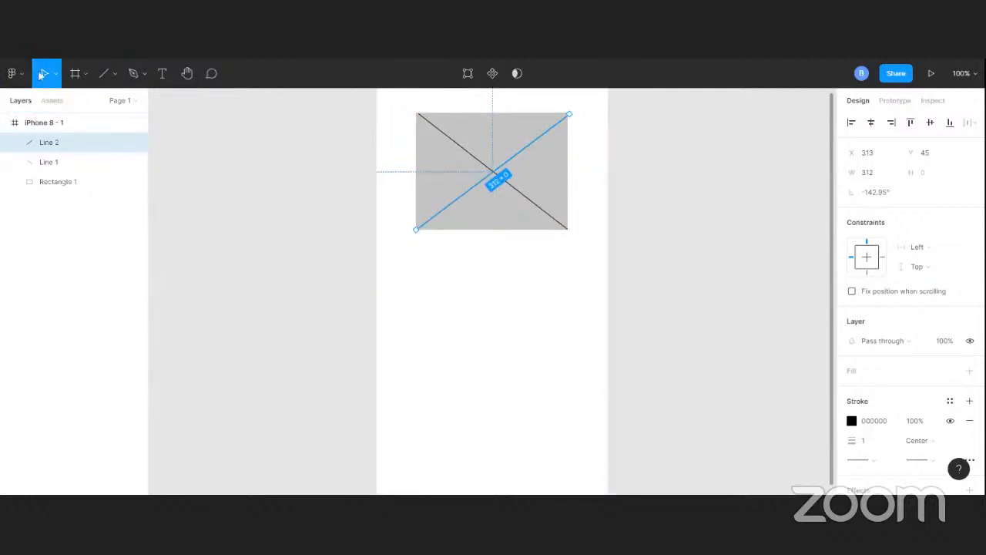
click(267, 171)
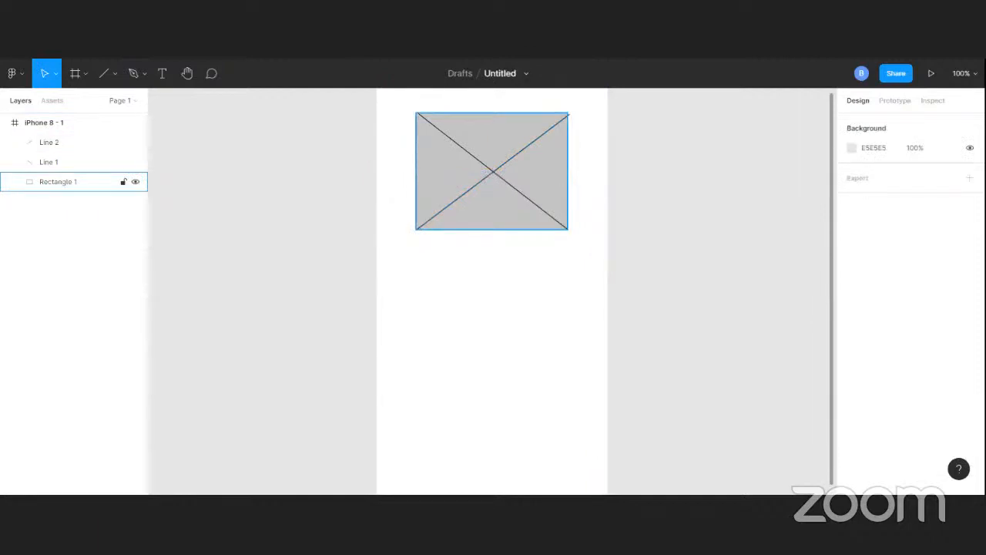
Draw a horizontal line about 278 wide below the placeholder and add a Name: label above it
click(104, 73)
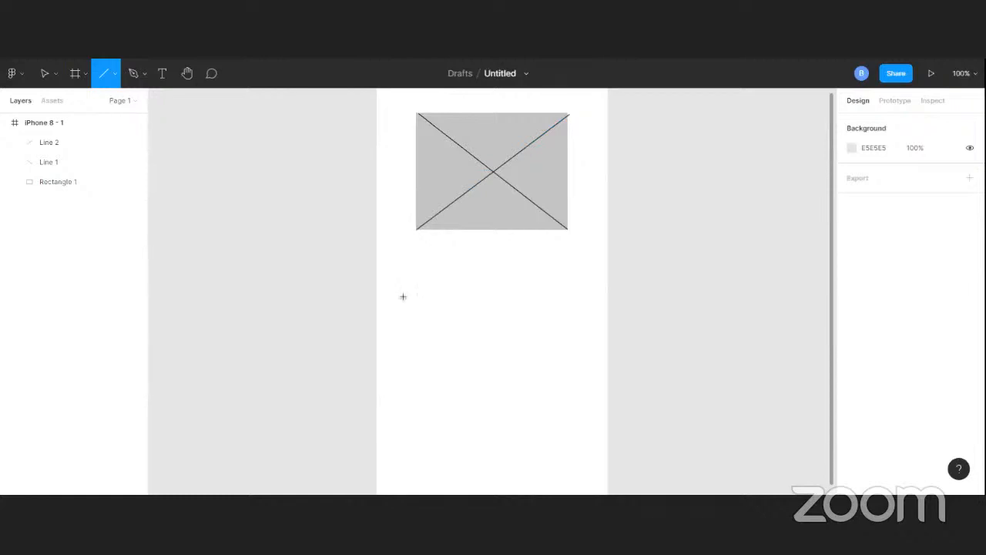
drag(402, 297, 576, 302)
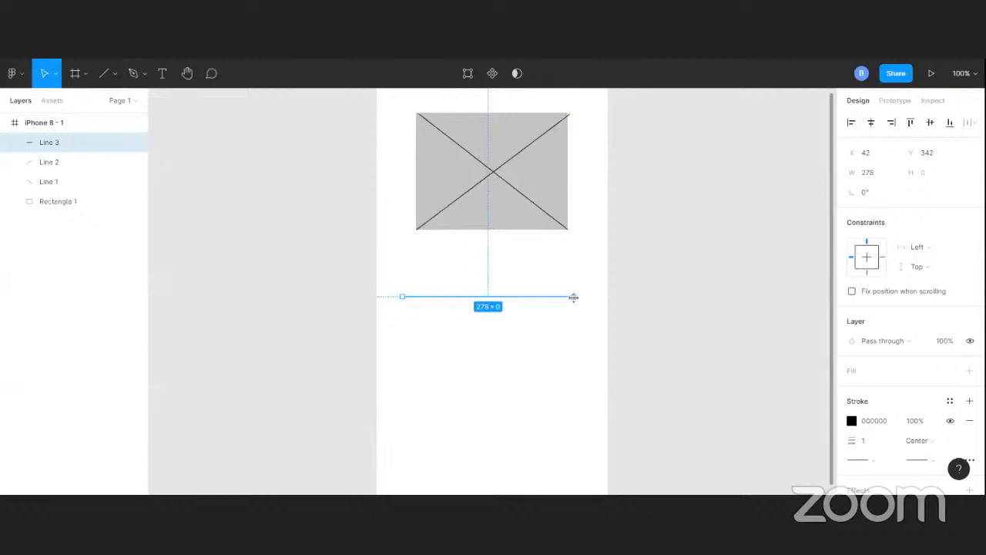
click(163, 77)
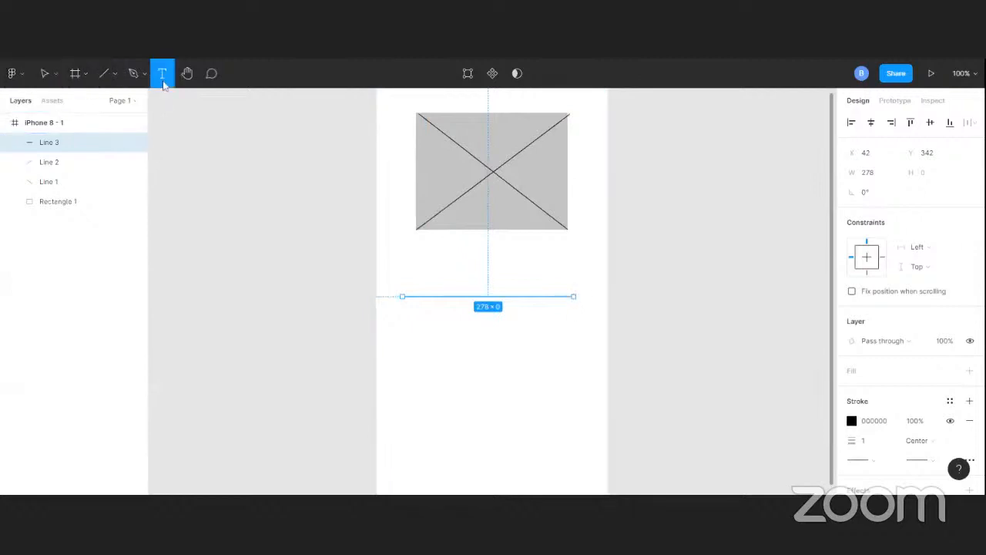
click(412, 281)
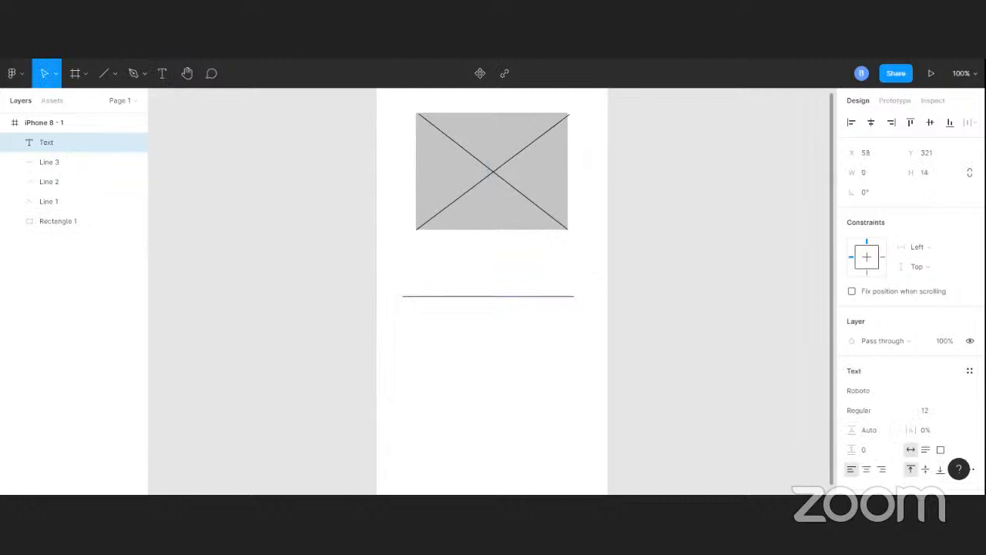
text(Name:)
click(56, 74)
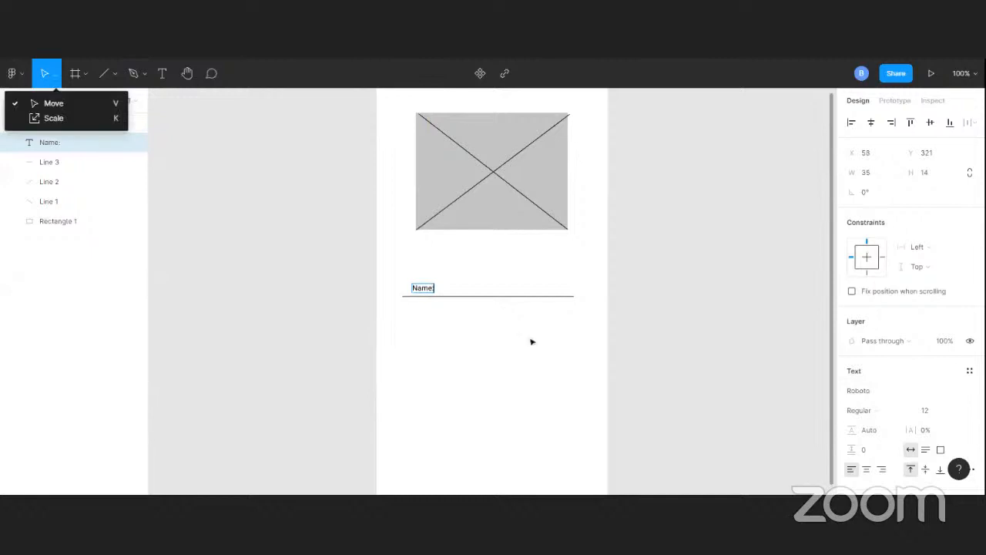
key(Escape)
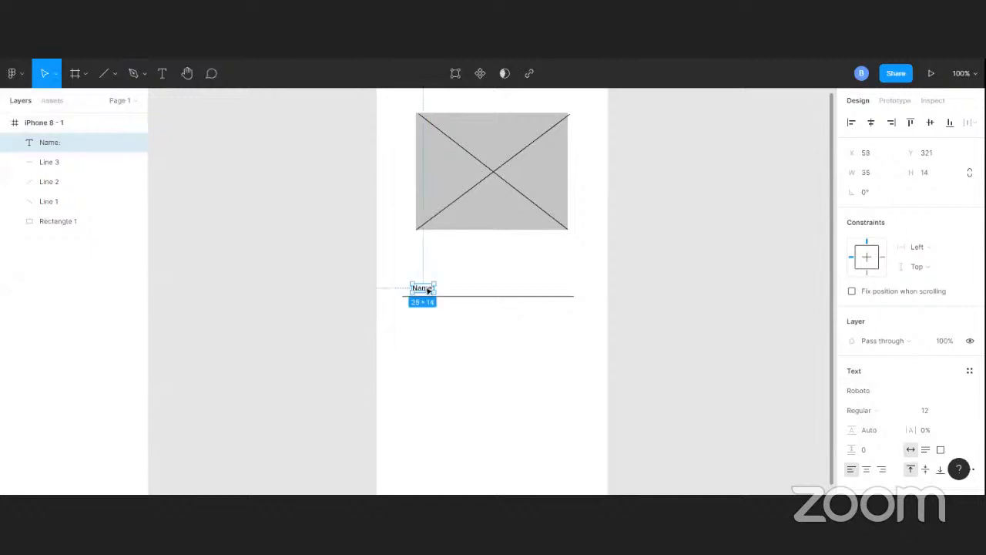
Move the Name: label so it aligns with the left end of the line
drag(424, 288, 425, 288)
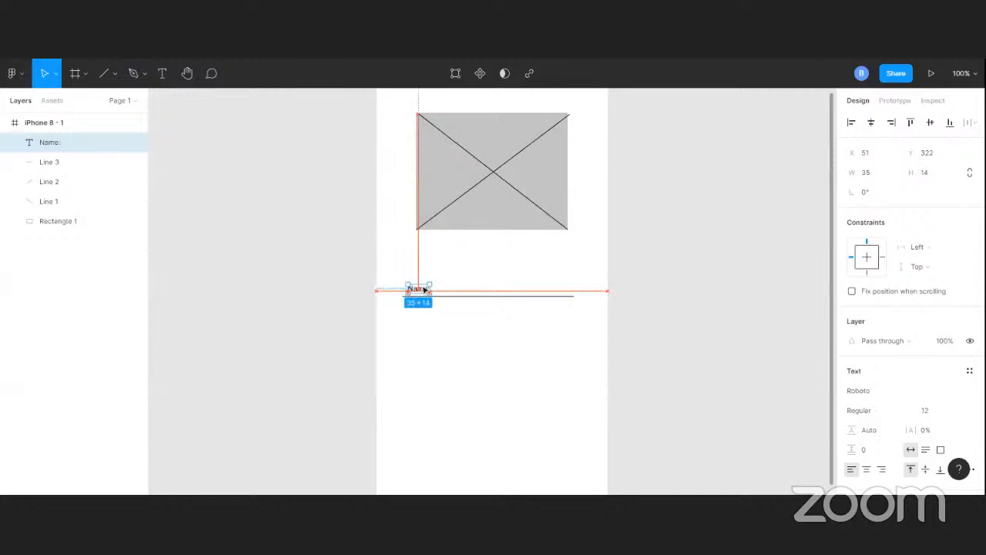
click(486, 289)
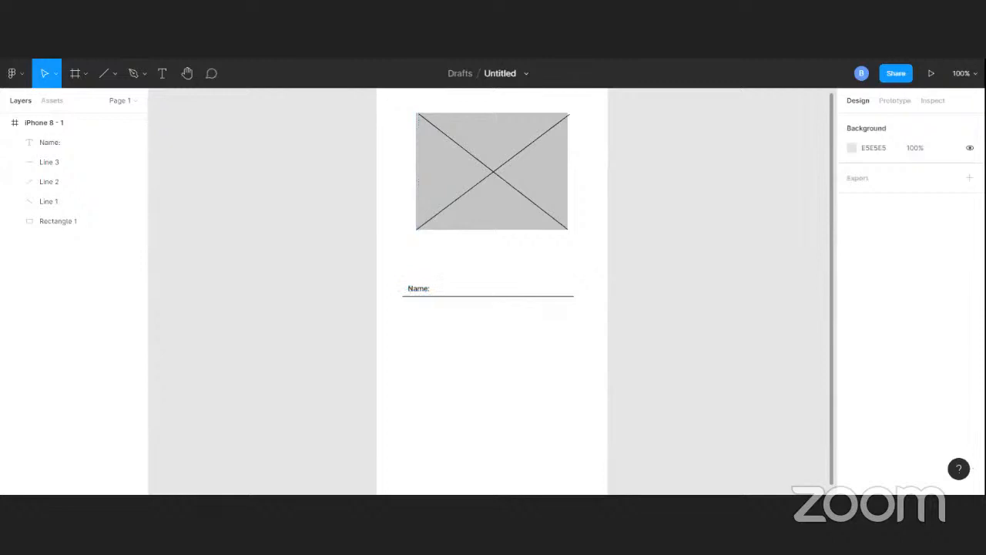
click(423, 290)
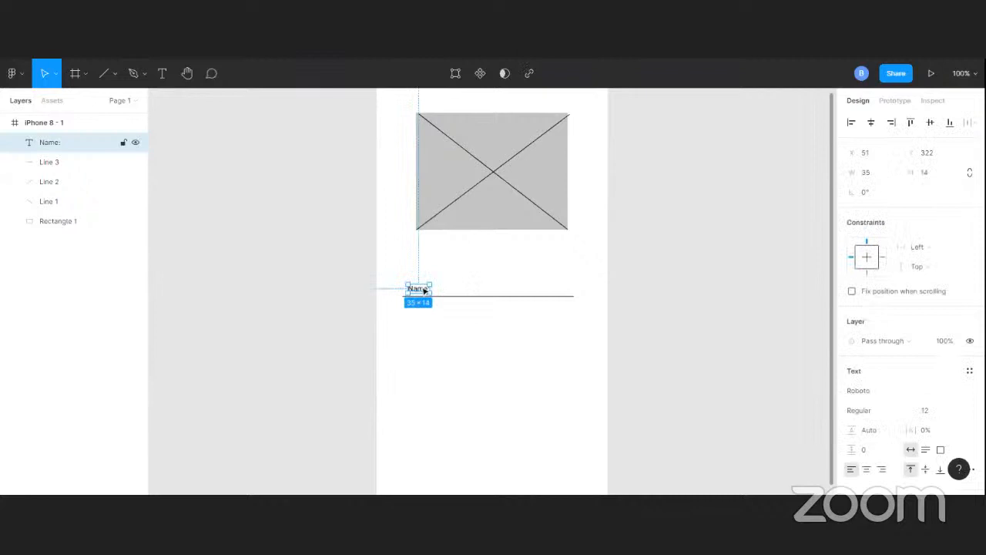
drag(424, 291, 419, 290)
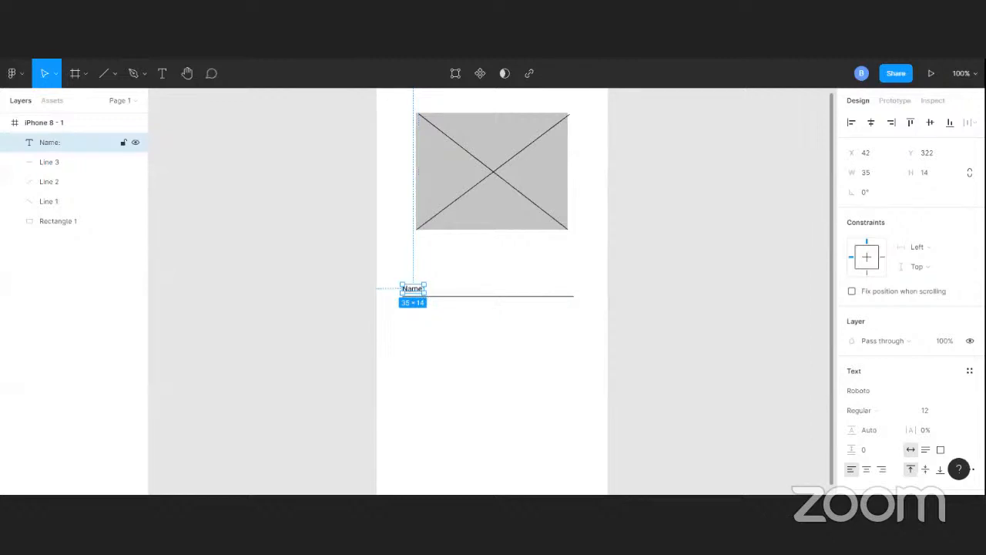
click(615, 272)
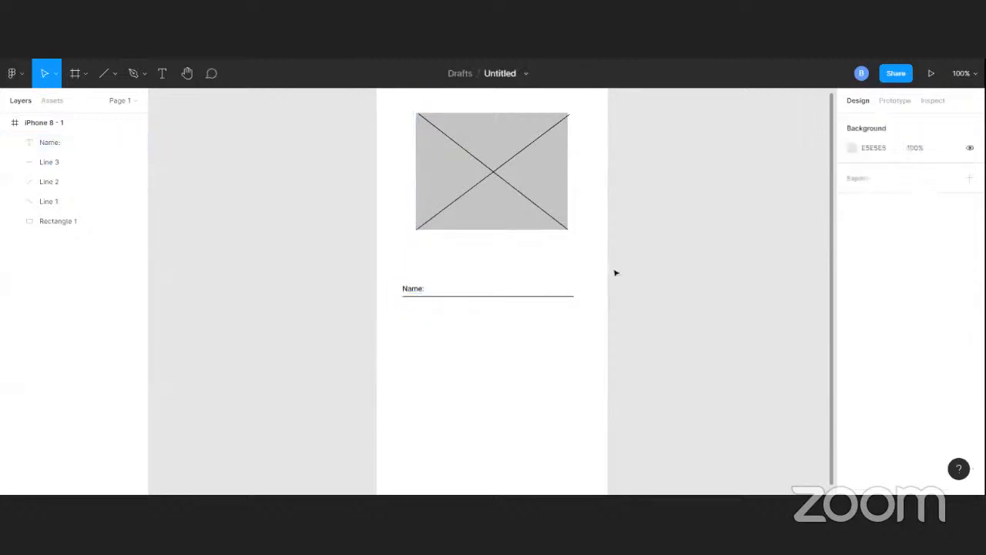
Group the Name: label with its underline
click(417, 289)
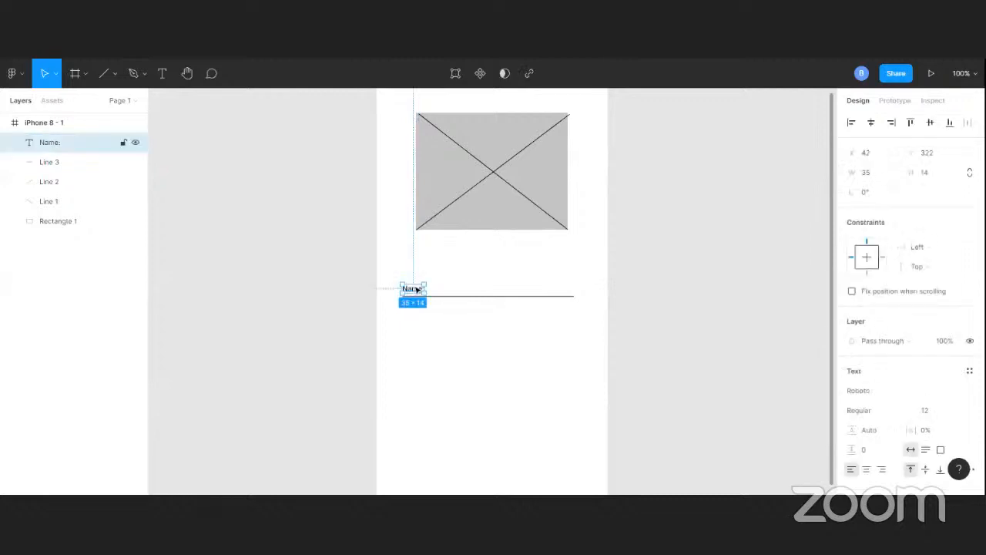
shift+click(470, 295)
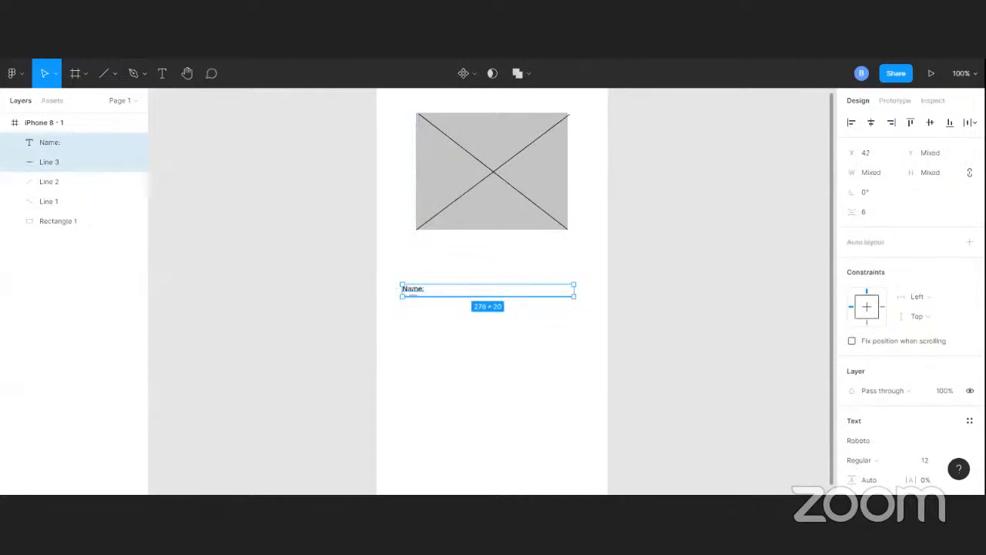
key(ctrl+g)
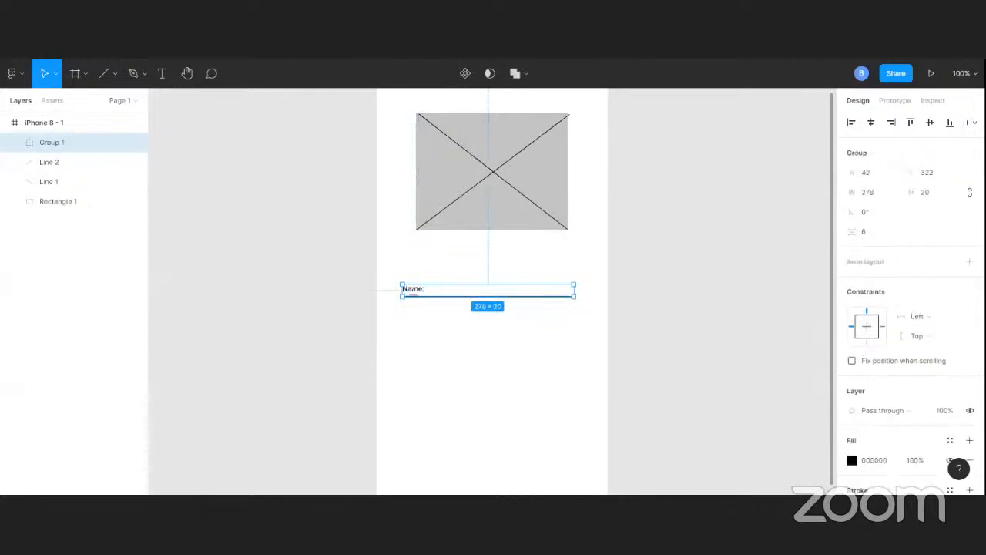
Duplicate the name field group below it and relabel the copy Email Address:
drag(471, 301, 473, 332)
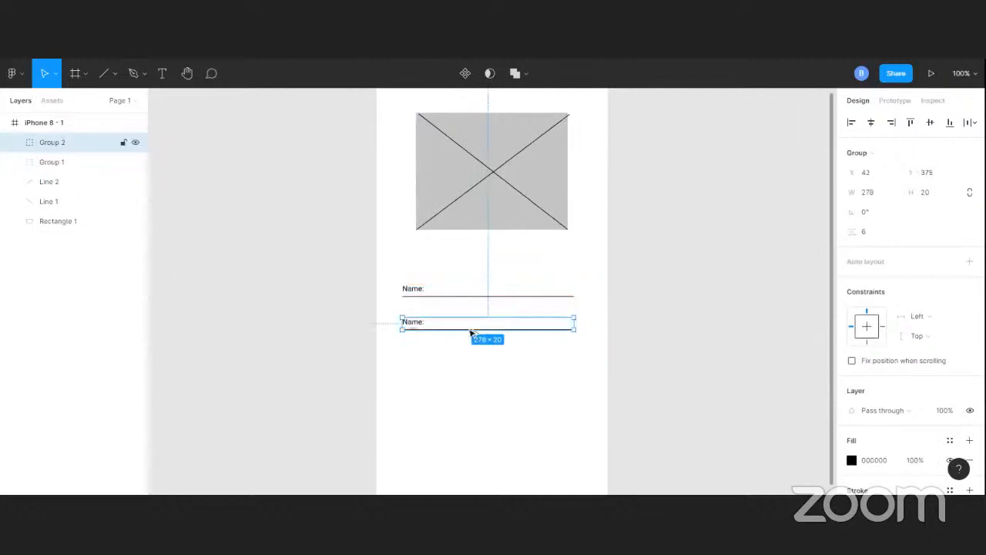
double_click(424, 328)
double_click(423, 328)
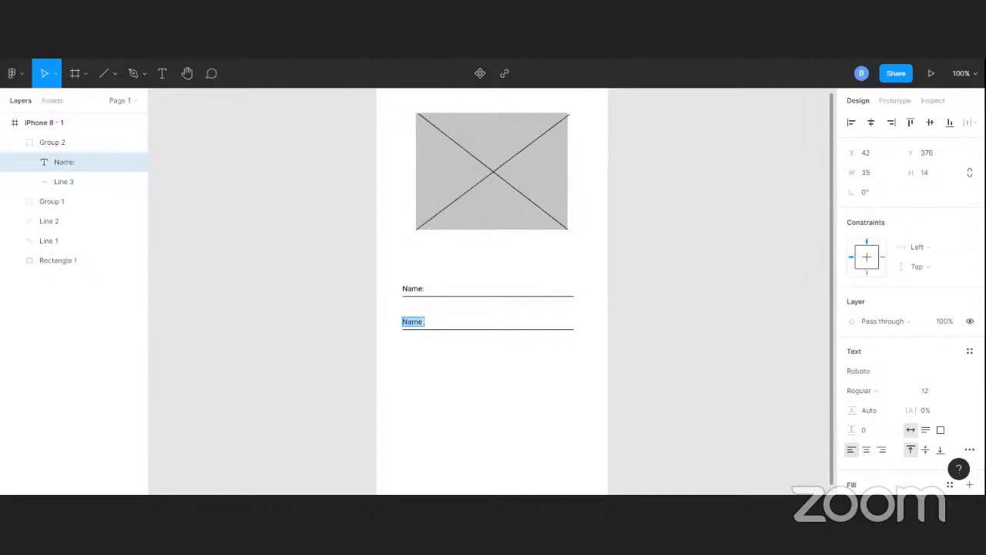
text(e)
key(BackSpace)
text(Email:Address:)
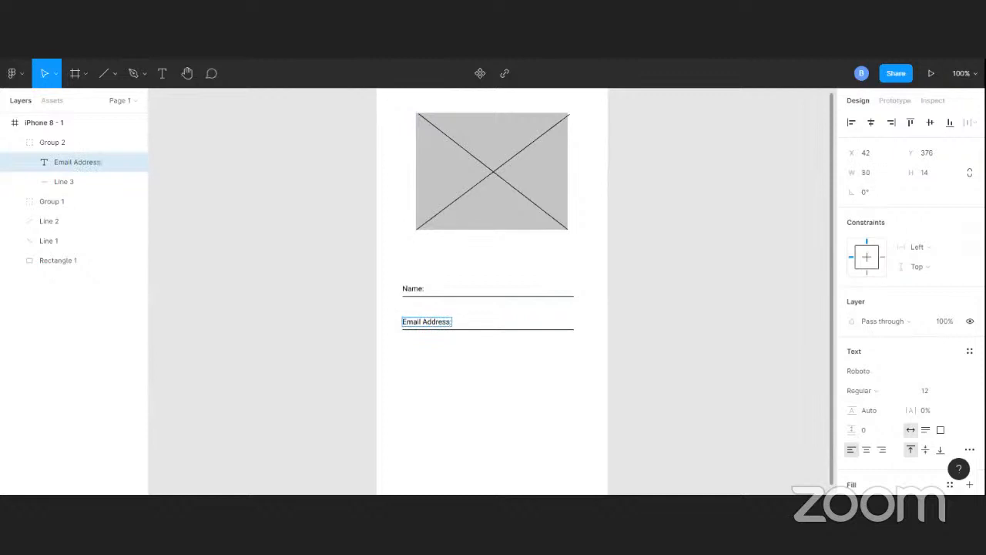
key(Escape)
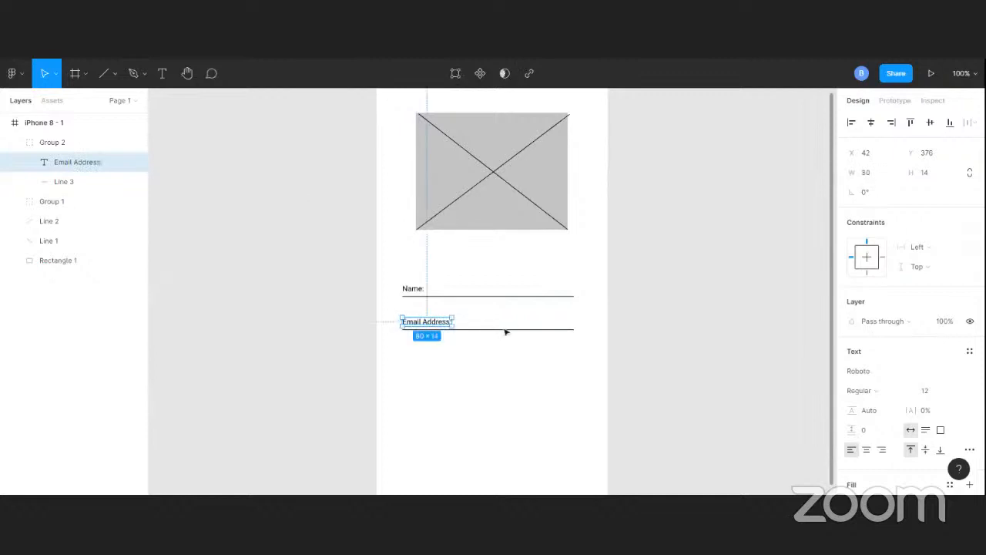
key(Escape)
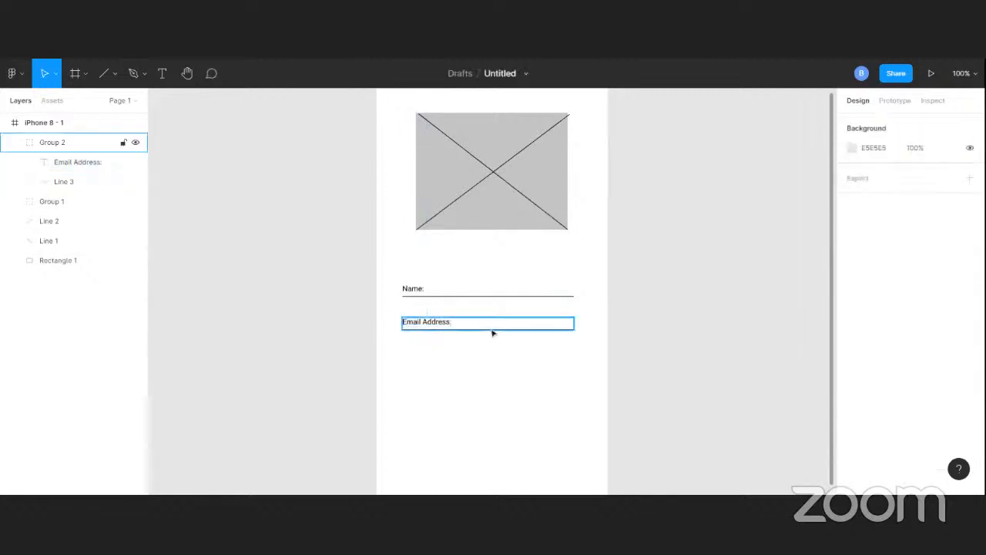
Duplicate the email field group below it and relabel the copy Password:
click(493, 332)
mouse_move(493, 347)
mouse_down()
mouse_move(491, 365)
mouse_move(501, 367)
mouse_move(490, 370)
mouse_move(491, 362)
mouse_up()
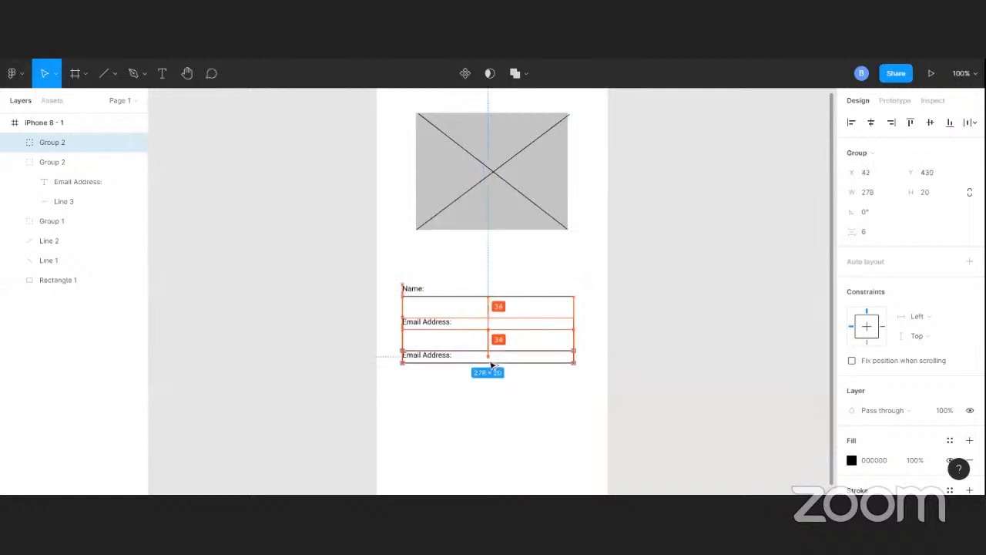
double_click(439, 355)
double_click(439, 355)
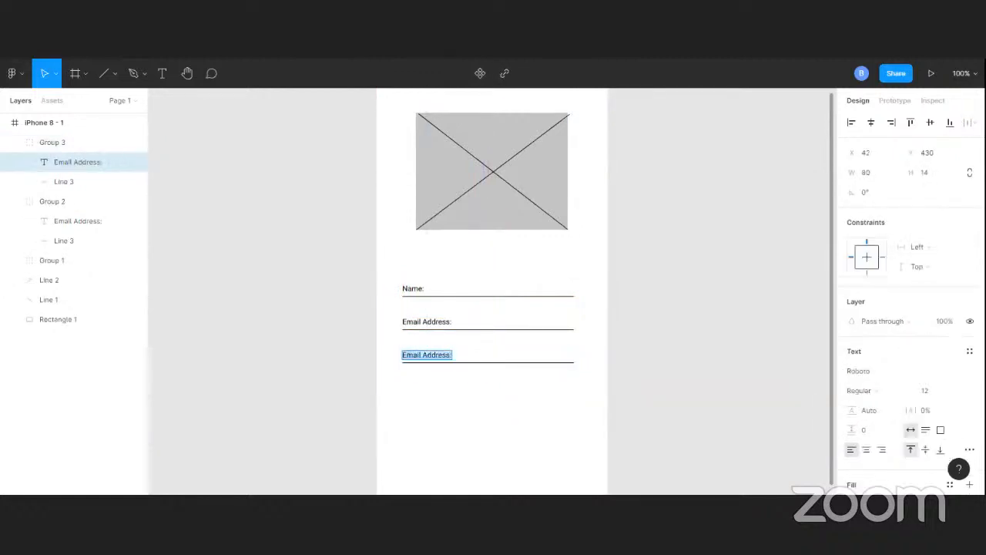
text(Pas)
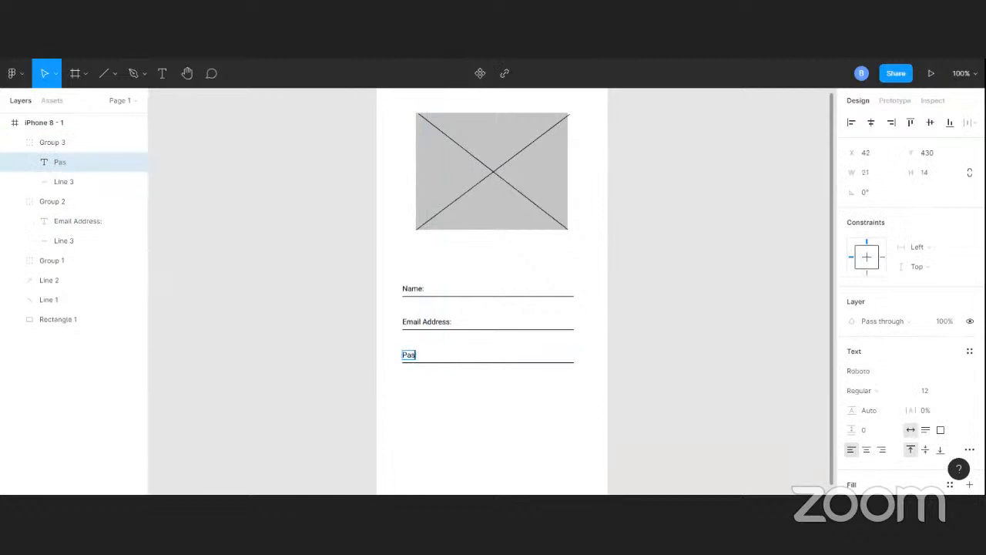
text(sword:)
key(Escape)
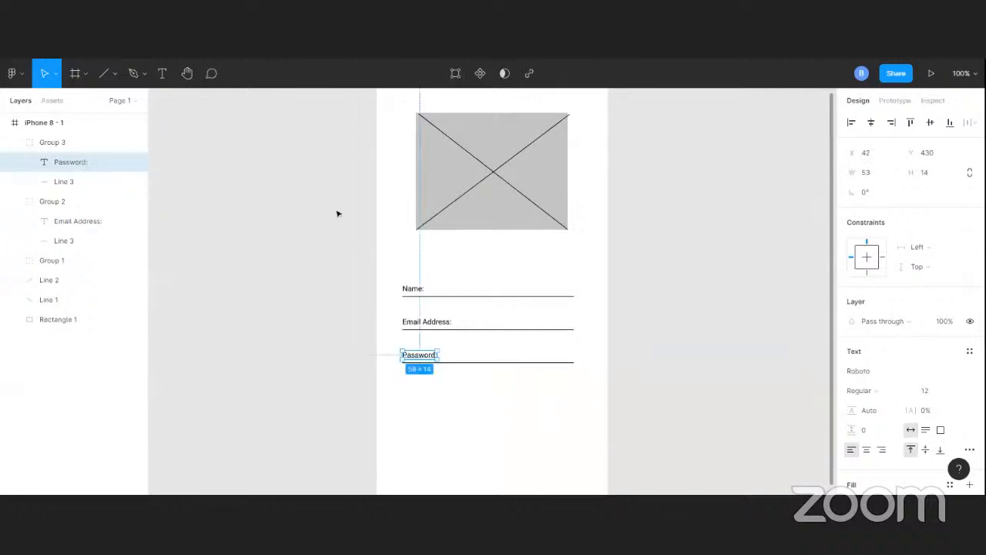
Duplicate the password field group below it and relabel the copy Re
click(495, 349)
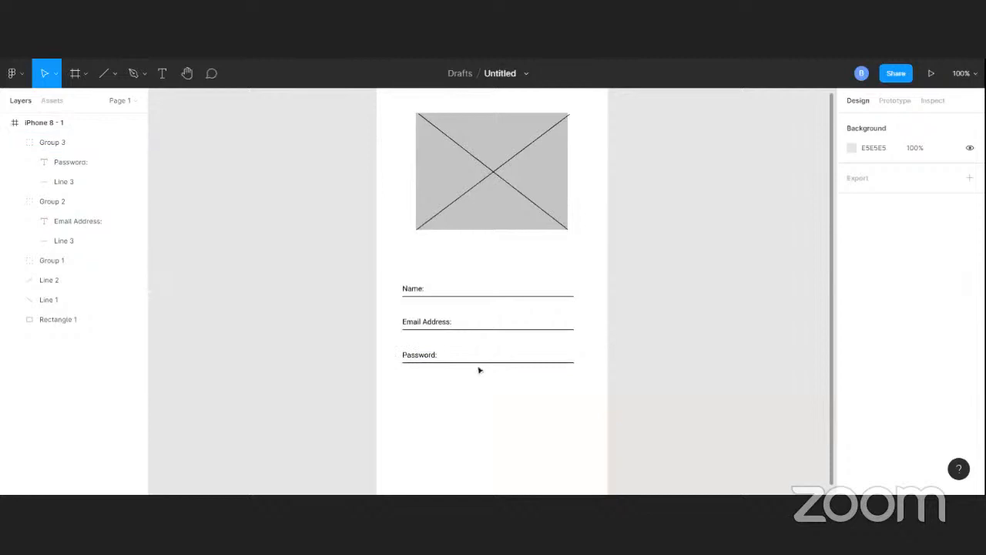
click(435, 354)
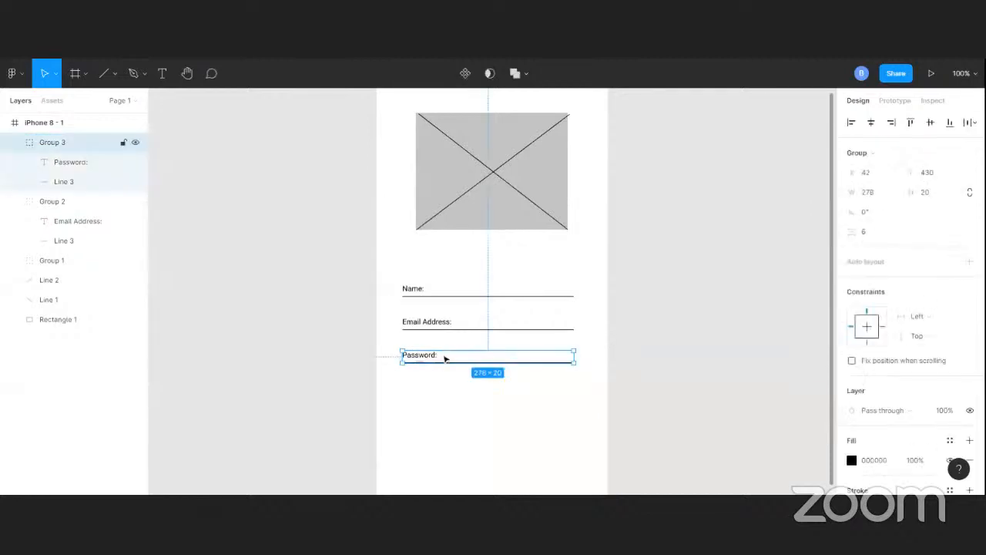
key(alt)
drag(445, 369, 449, 384)
drag(447, 385, 447, 390)
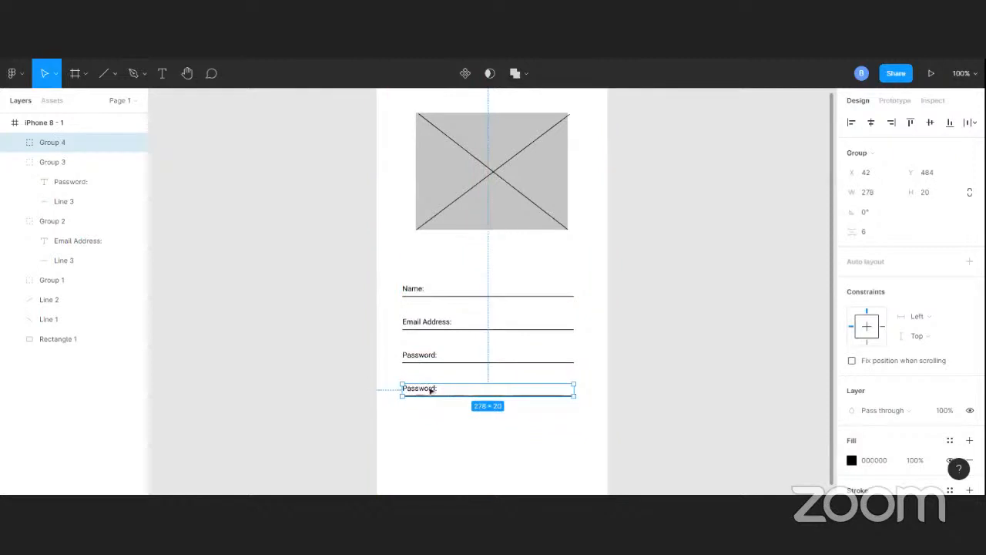
double_click(430, 390)
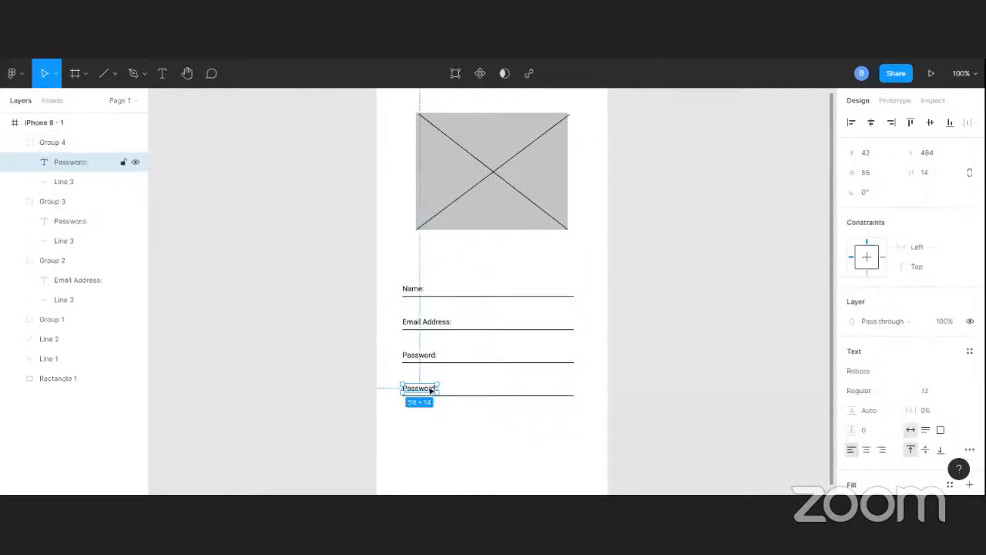
double_click(431, 390)
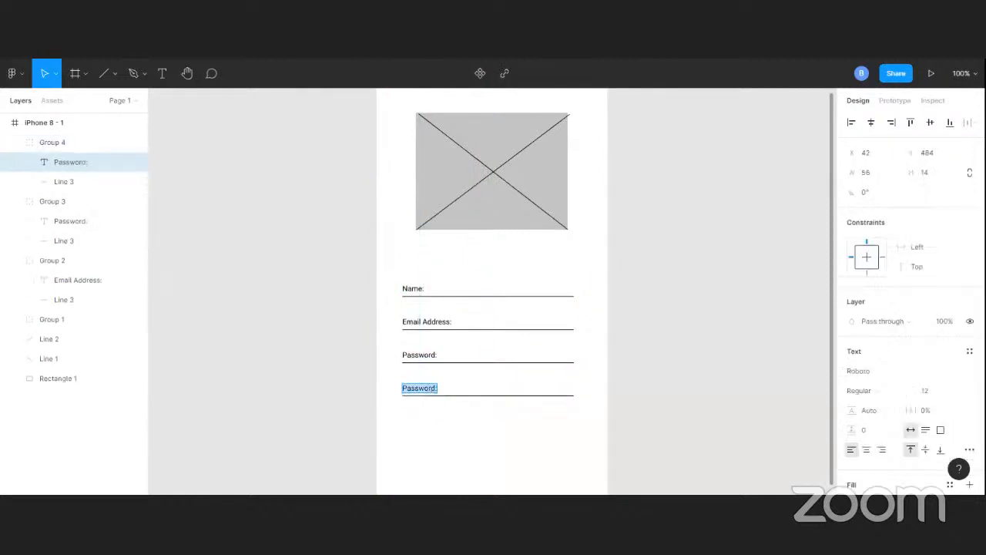
text(Re)
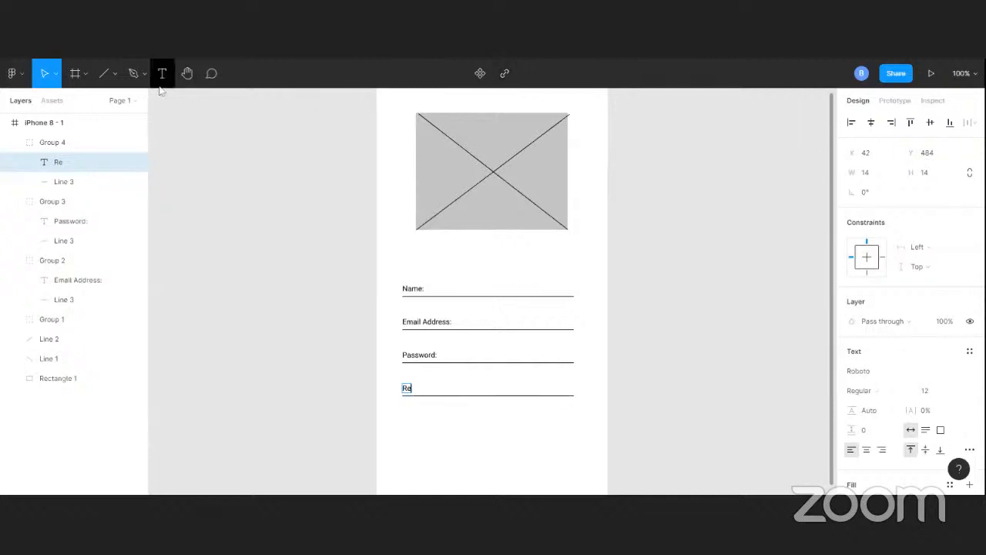
Insert an eye-slash icon from the Font Awesome Icons plugin by searching for eye
right_click(646, 283)
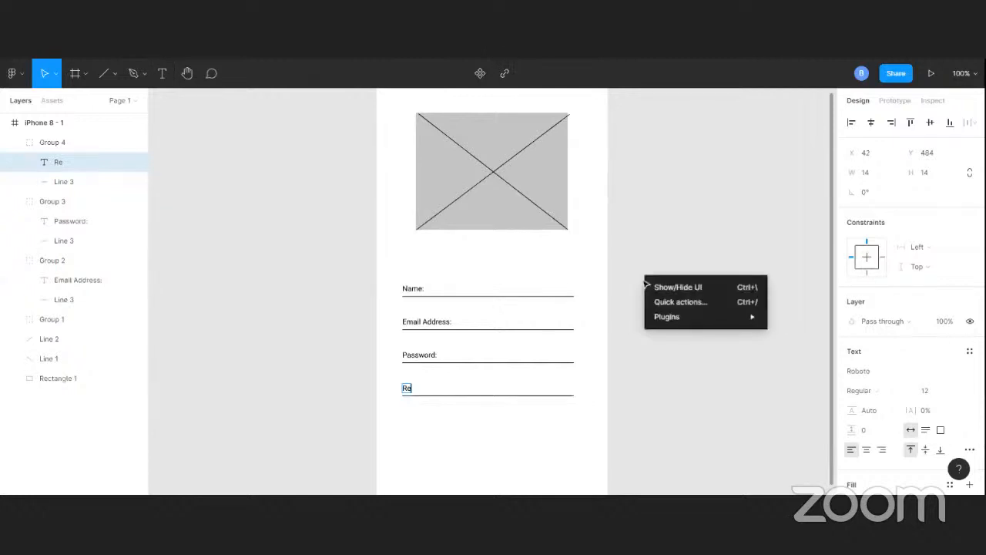
mouse_move(659, 318)
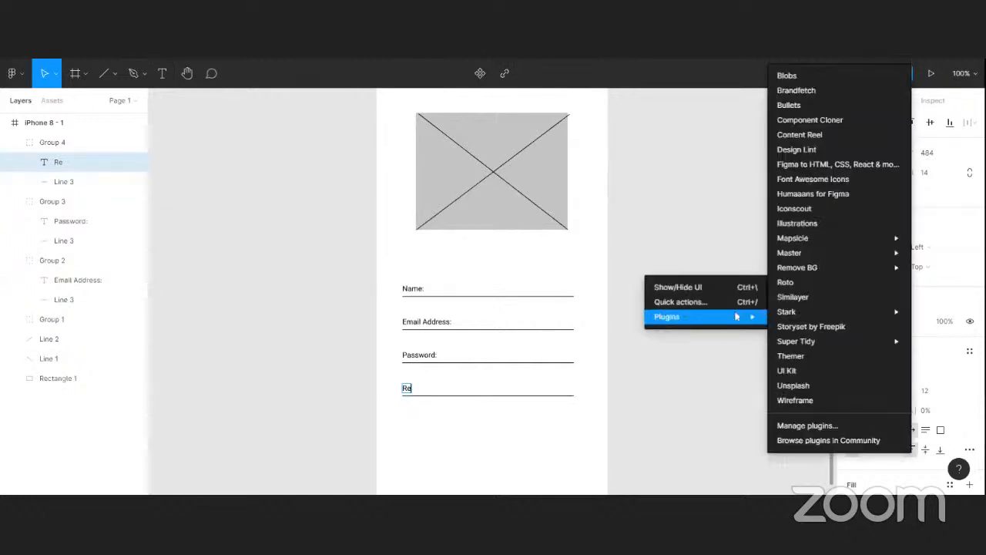
click(857, 180)
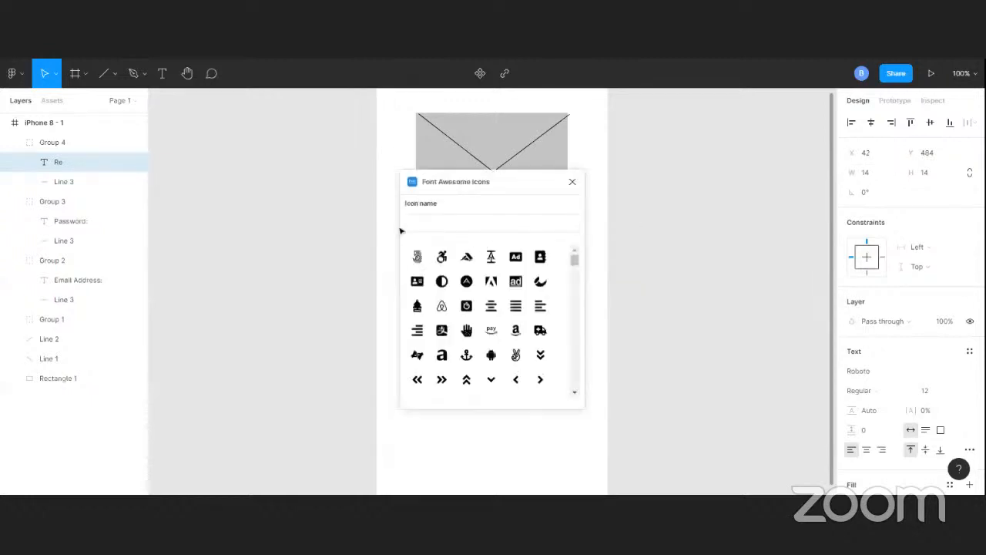
text(t)
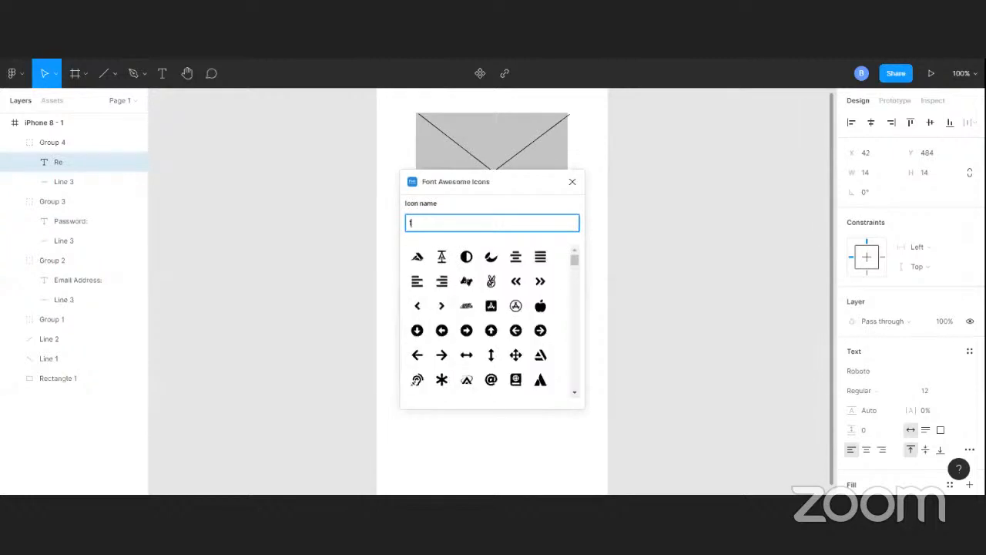
text(ogg)
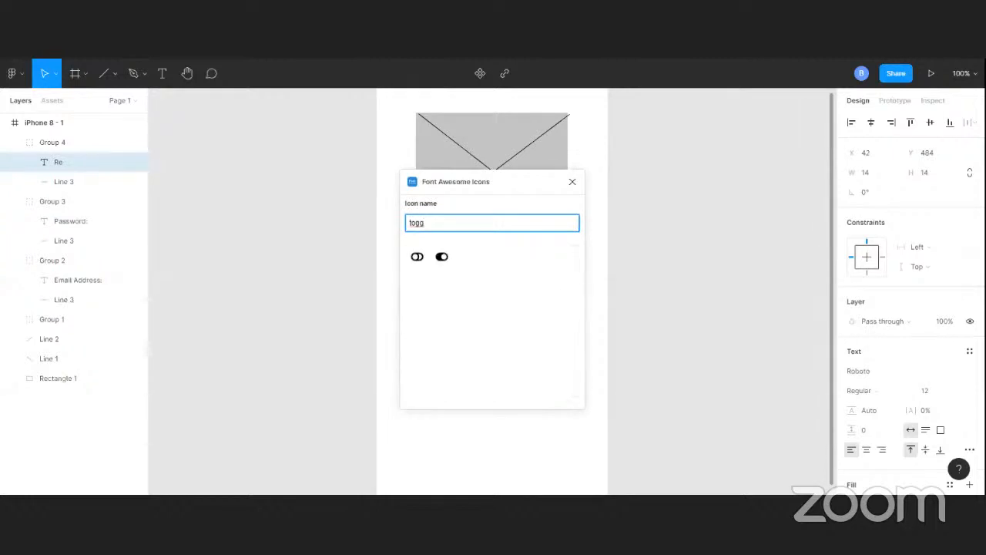
key(BackSpace)
key(BackSpace)
key(BackSpace)
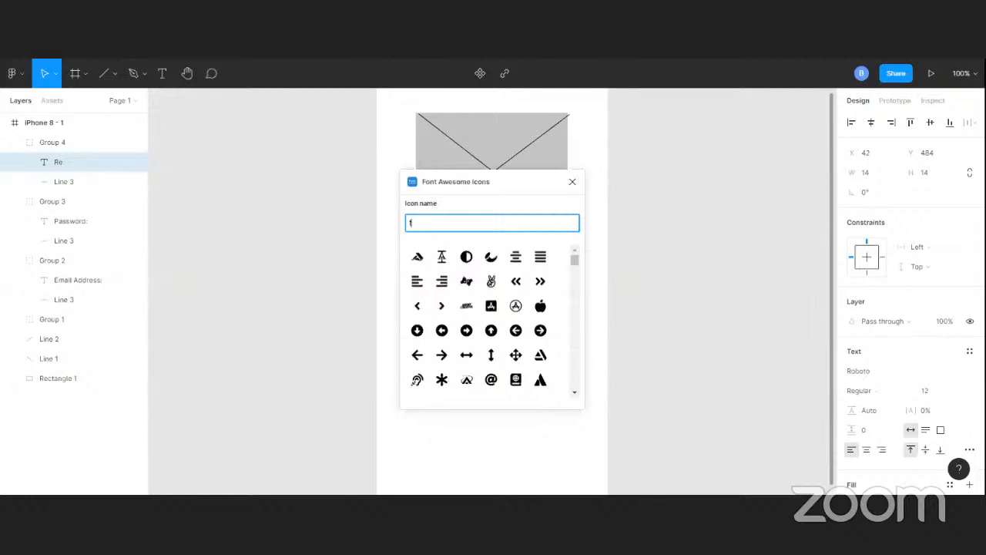
key(BackSpace)
text(eye)
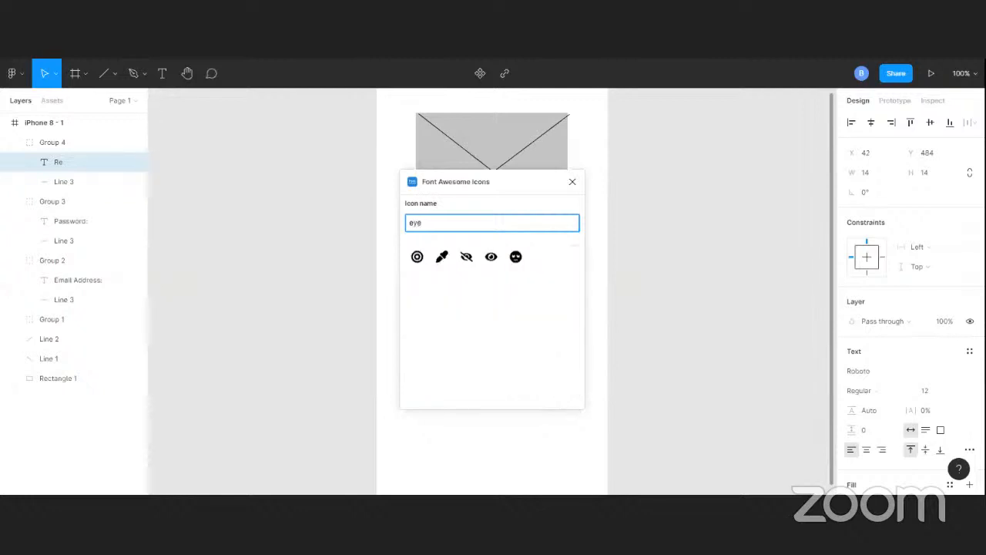
click(466, 257)
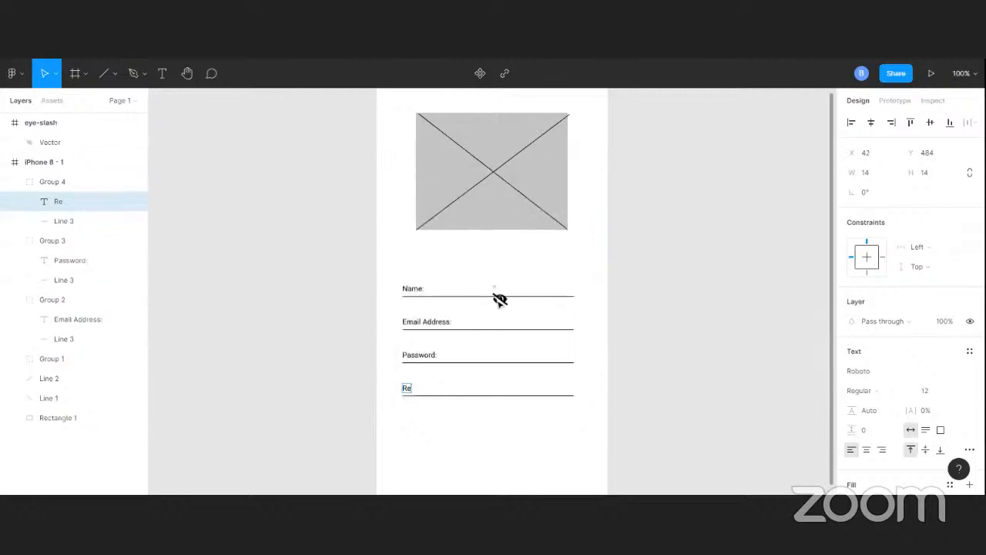
Move the eye-slash icon onto the right end of the password field's underline
drag(500, 299, 566, 355)
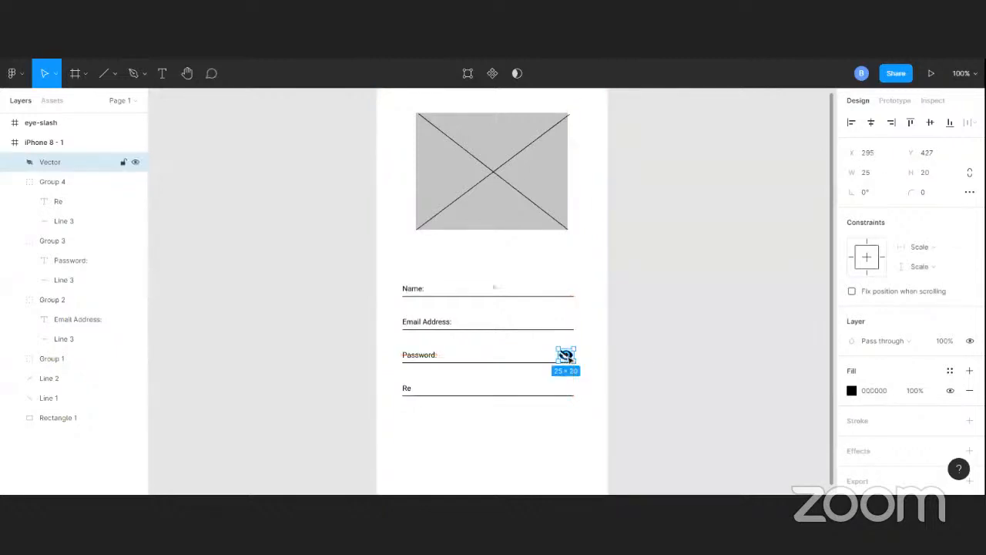
click(640, 352)
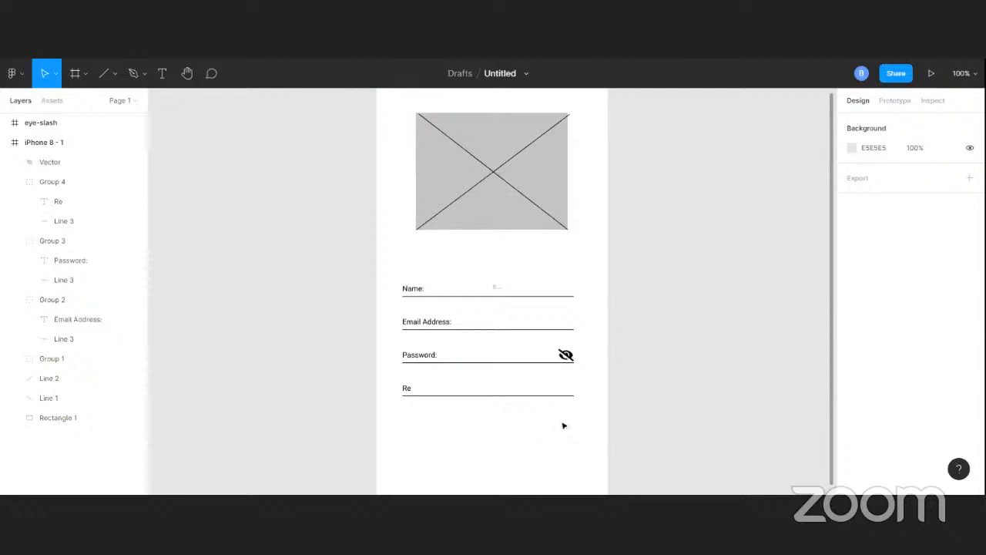
scroll(539, 390, up, 1)
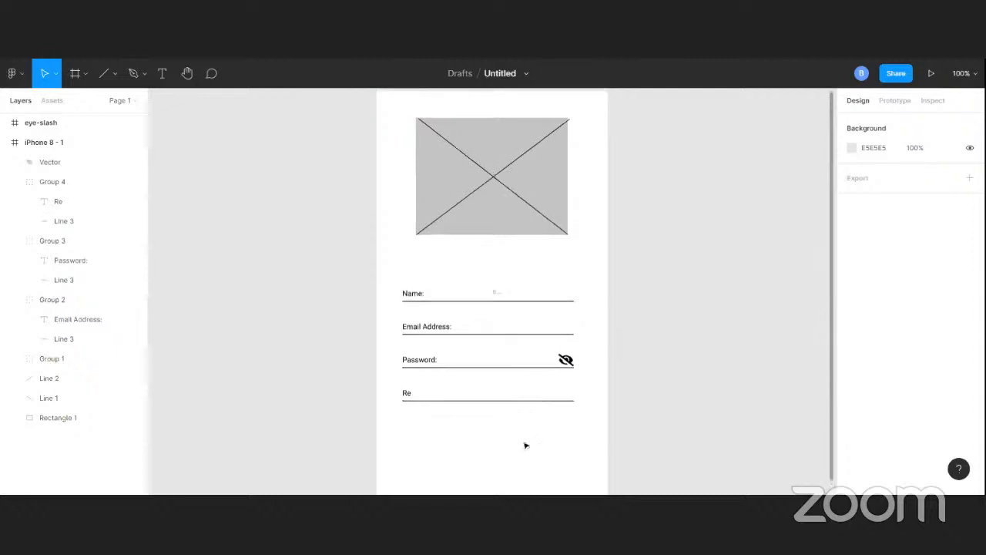
scroll(523, 444, up, 1)
Shrink the eye-slash icon to about 18 × 14 and nudge it down and right into place on the password line
click(567, 367)
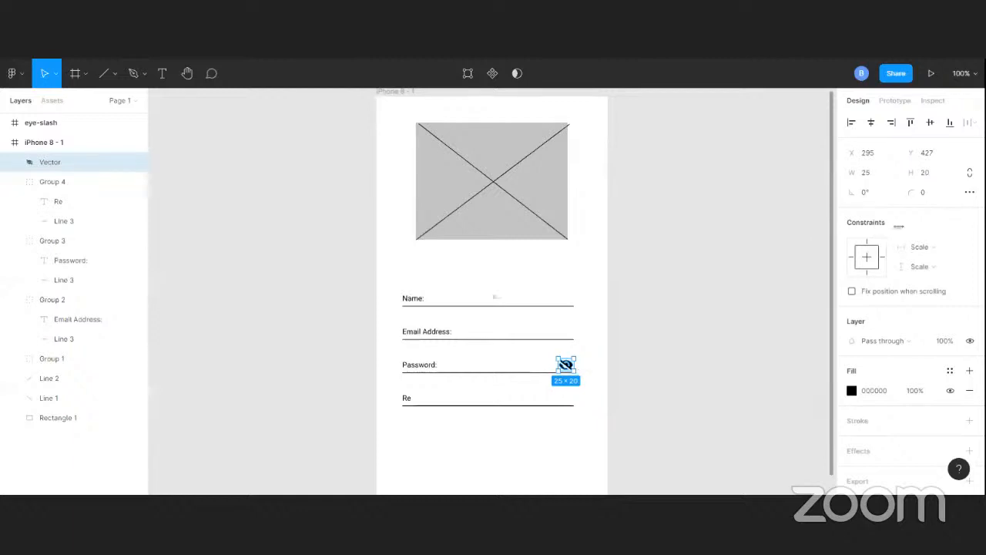
right_click(653, 232)
click(663, 213)
drag(576, 364, 570, 365)
click(653, 365)
click(565, 368)
key(Down)
key(Down)
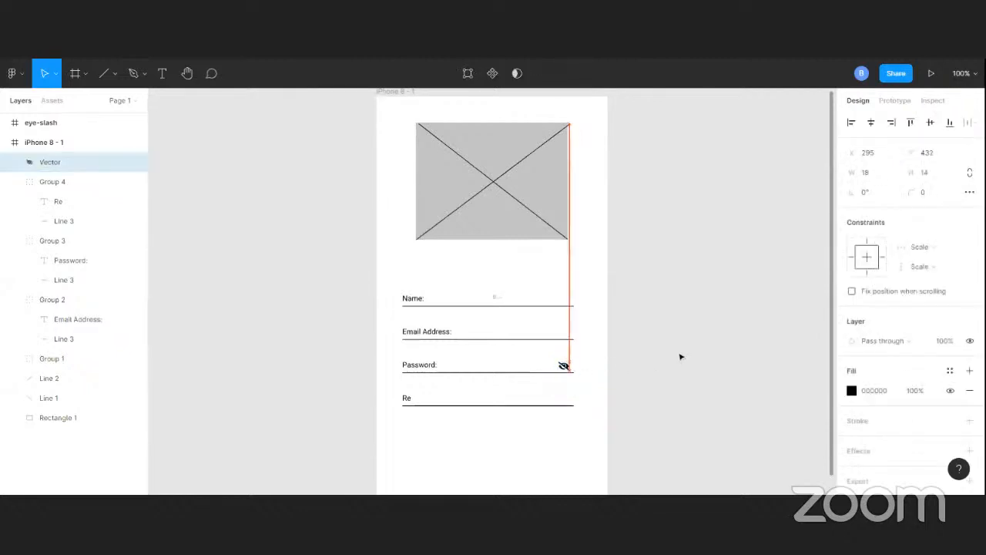
key(Right)
key(Right)
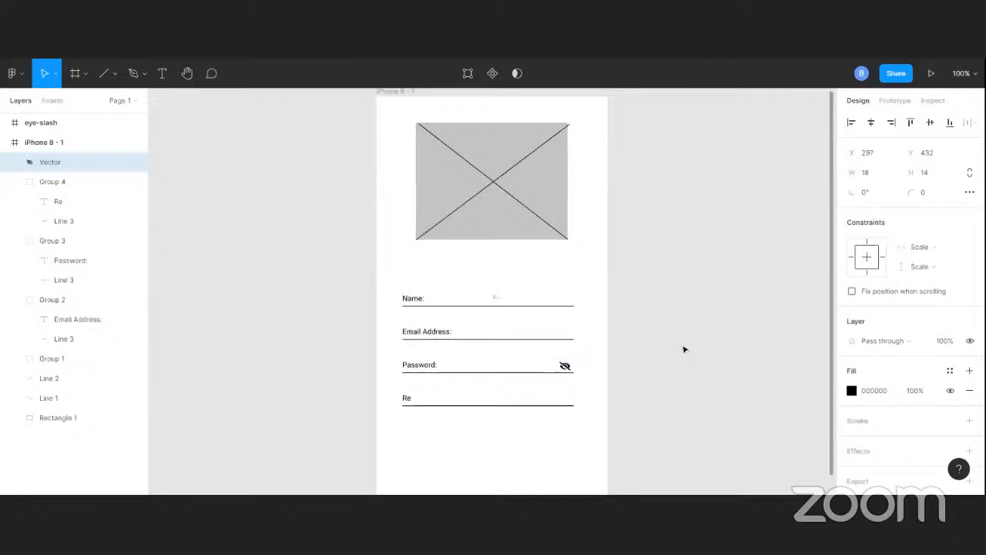
key(Right)
click(675, 353)
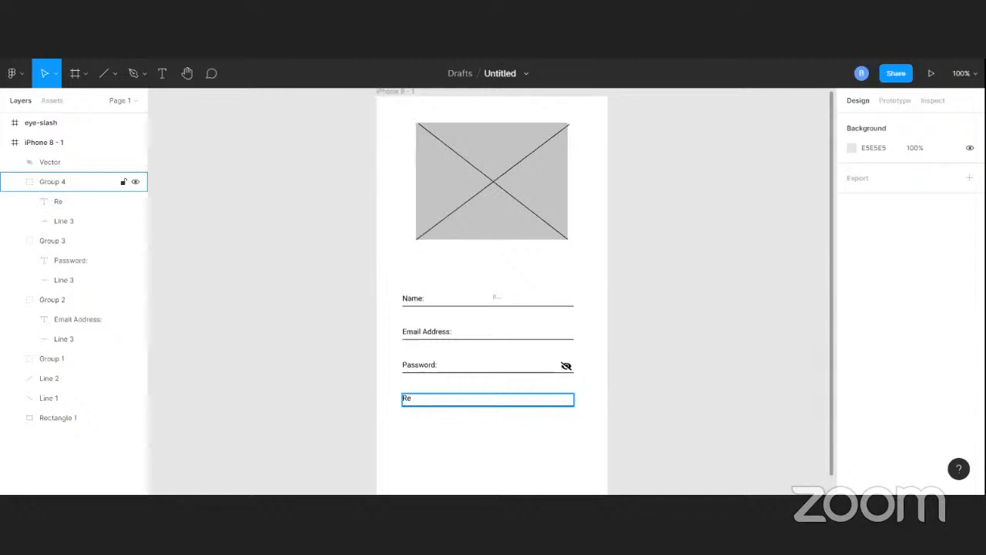
Relabel the fourth field Location
double_click(406, 398)
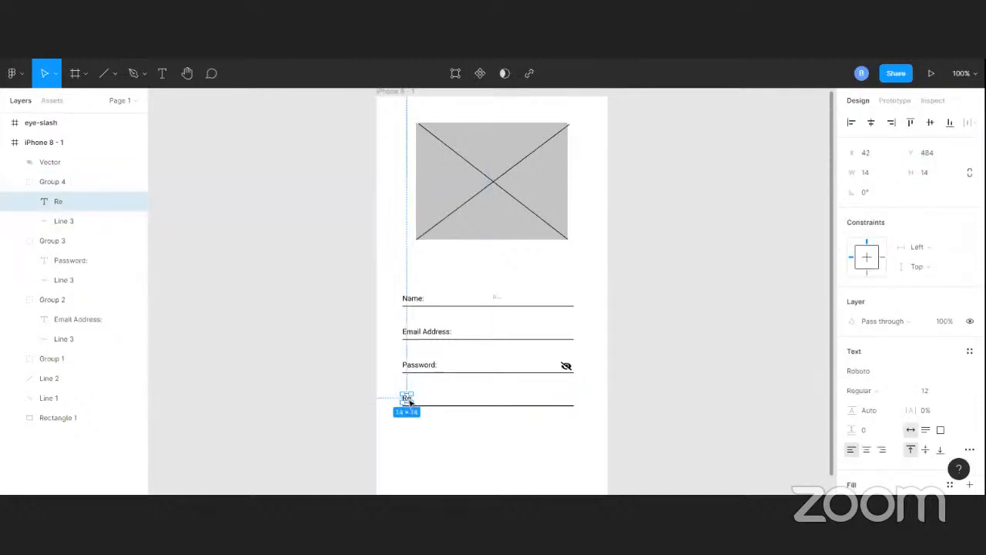
double_click(407, 399)
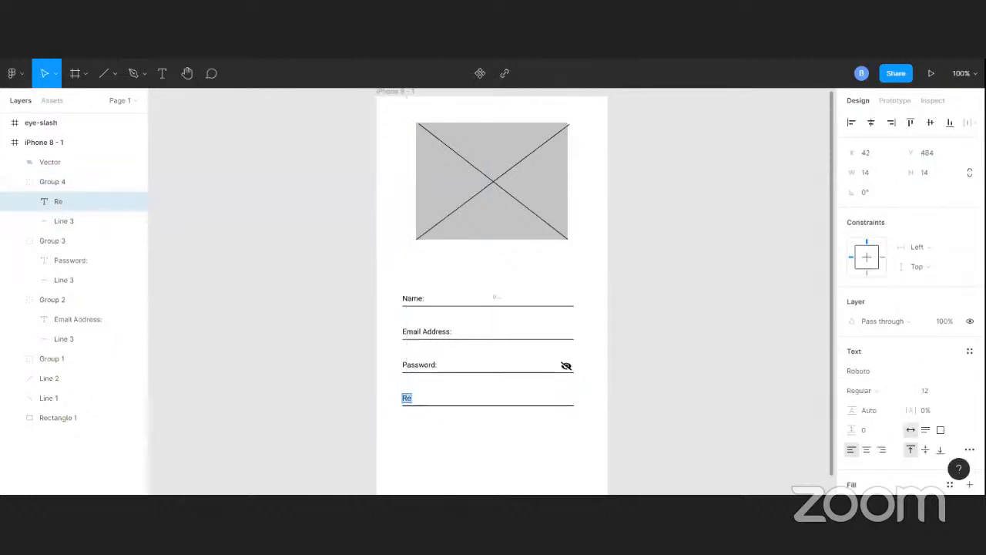
text(LO)
key(BackSpace)
text(ocatio)
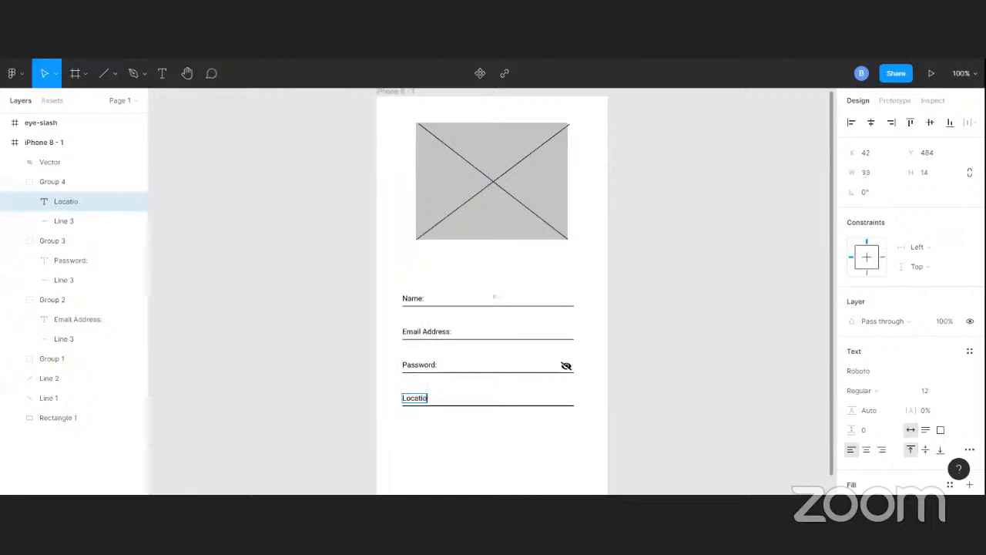
text(n)
key(Escape)
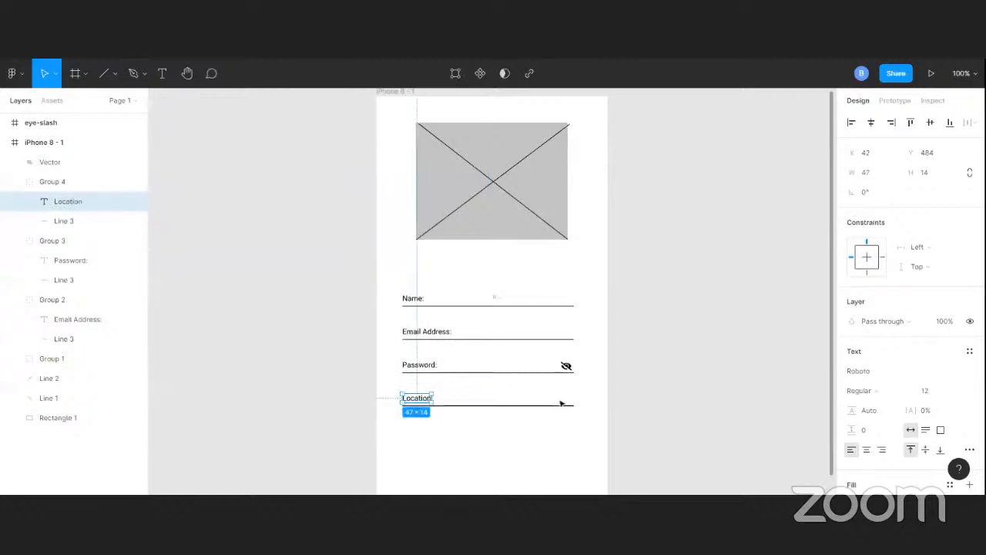
Select all four field groups with the eye icon and move them up closer to the image placeholder
scroll(585, 402, down, 2)
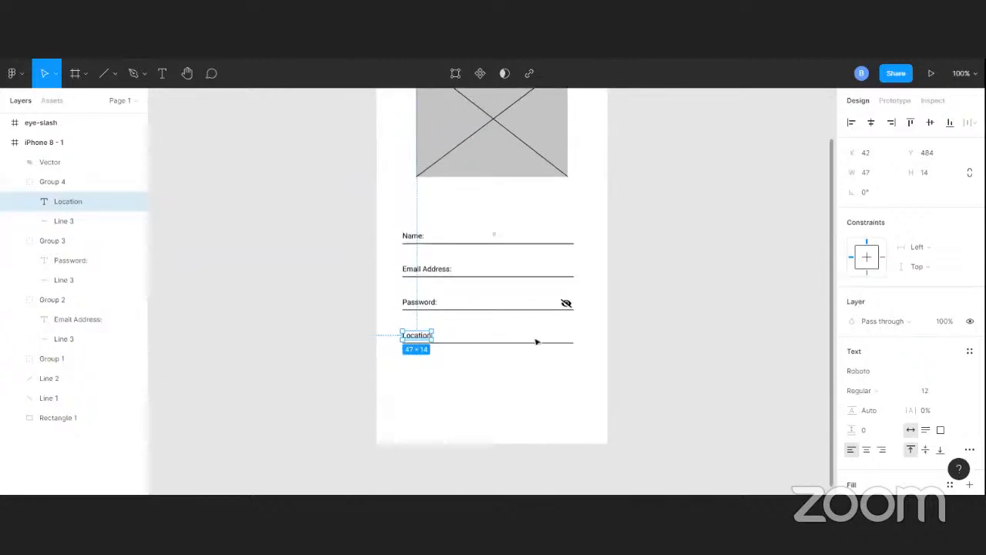
click(626, 202)
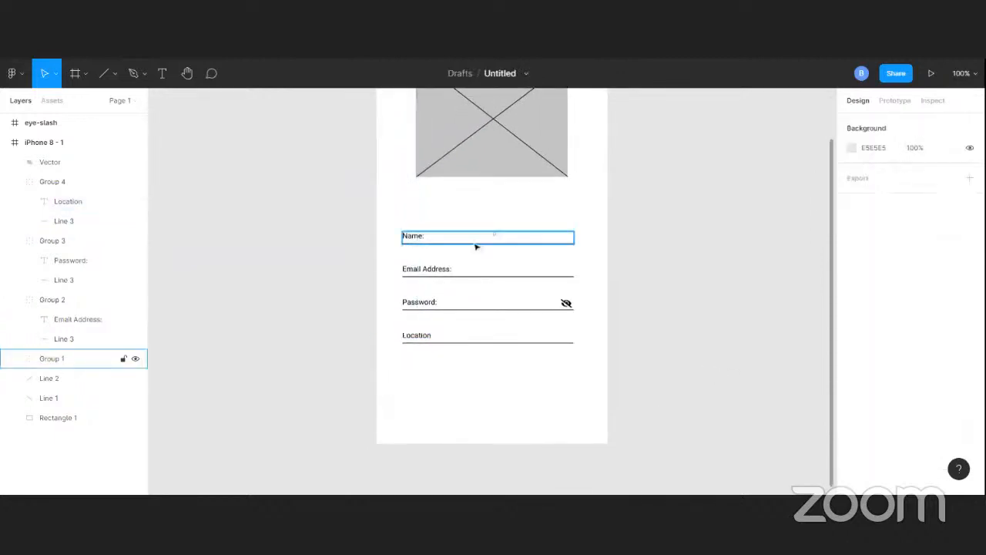
click(476, 247)
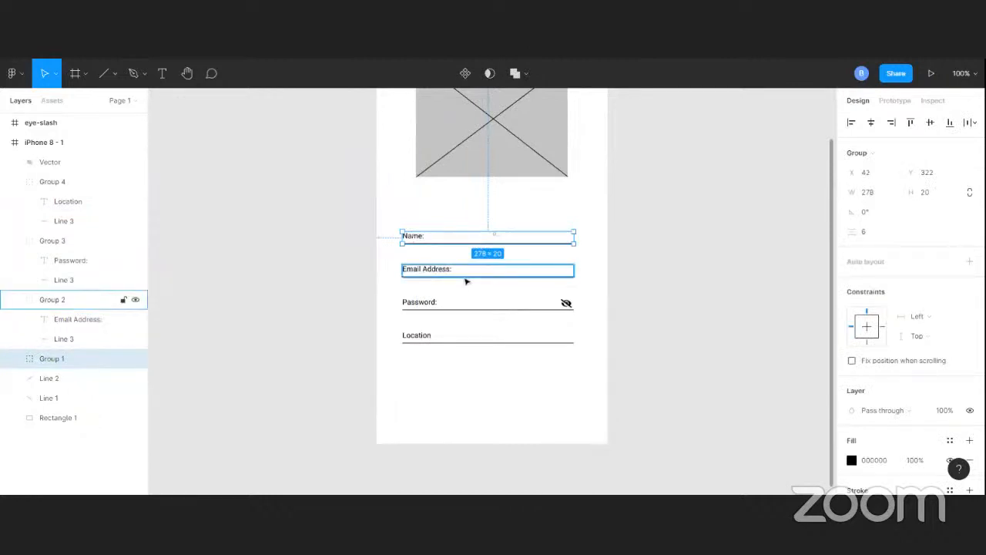
shift+click(466, 279)
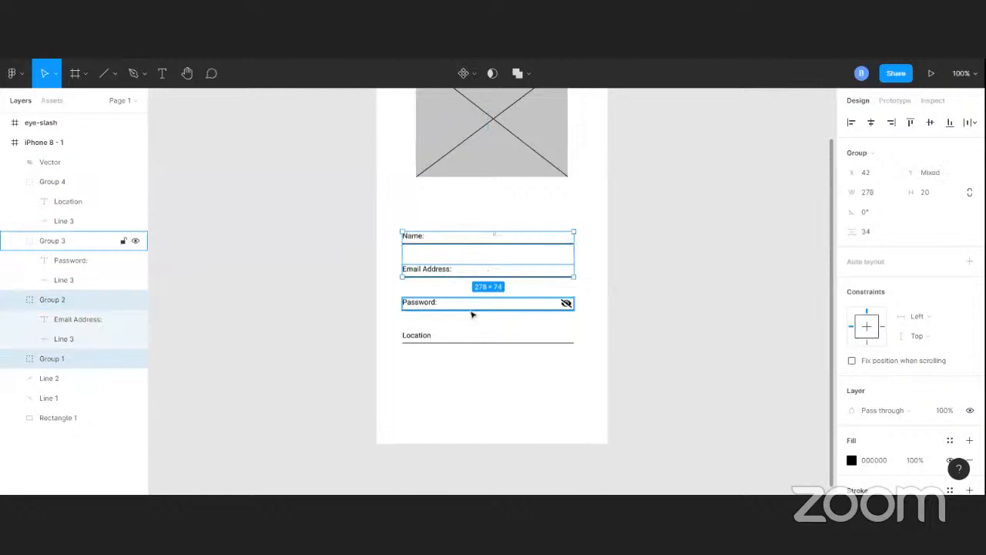
shift+click(473, 311)
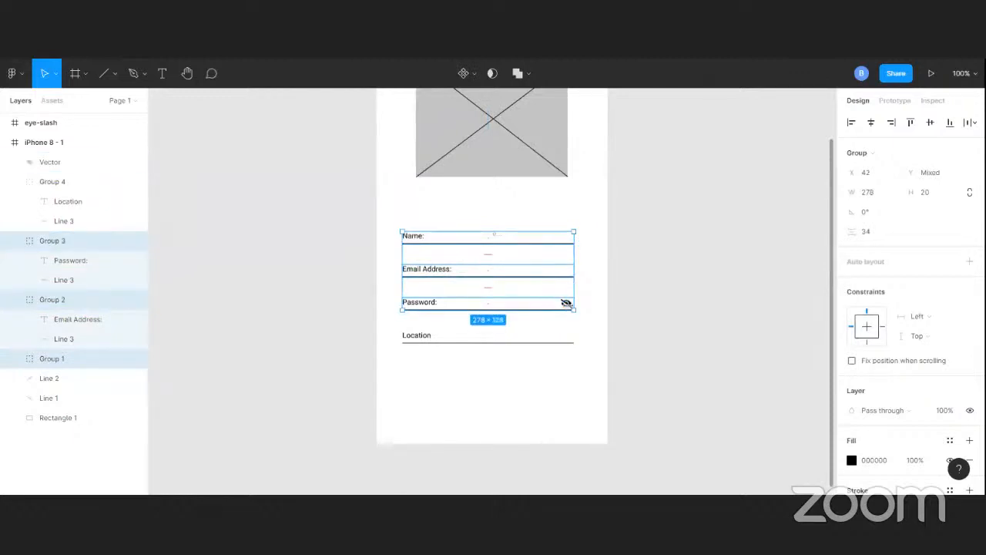
shift+click(568, 305)
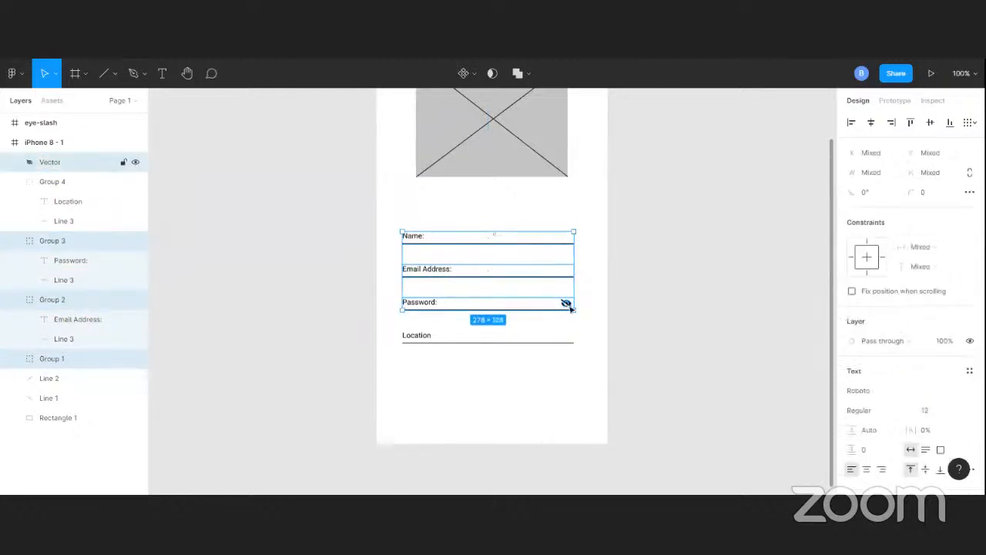
shift+click(542, 346)
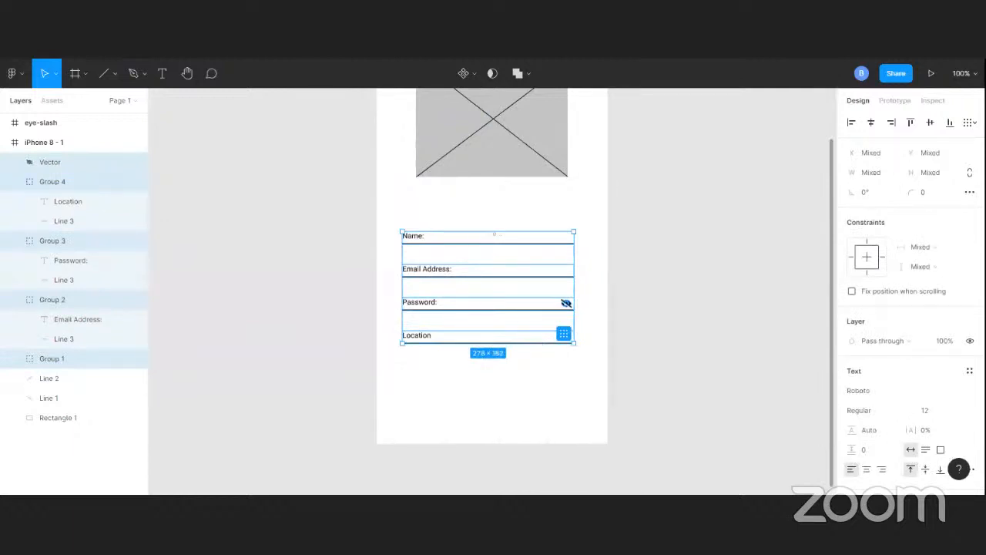
key(Up)
key(Up)
key(Up)
key(Up)
key(Up)
key(Up)
key(Up)
key(Up)
key(Up)
key(Up)
key(Up)
key(Up)
key(Up)
key(Up)
key(Up)
key(Up)
key(Up)
key(Up)
key(Up)
key(Up)
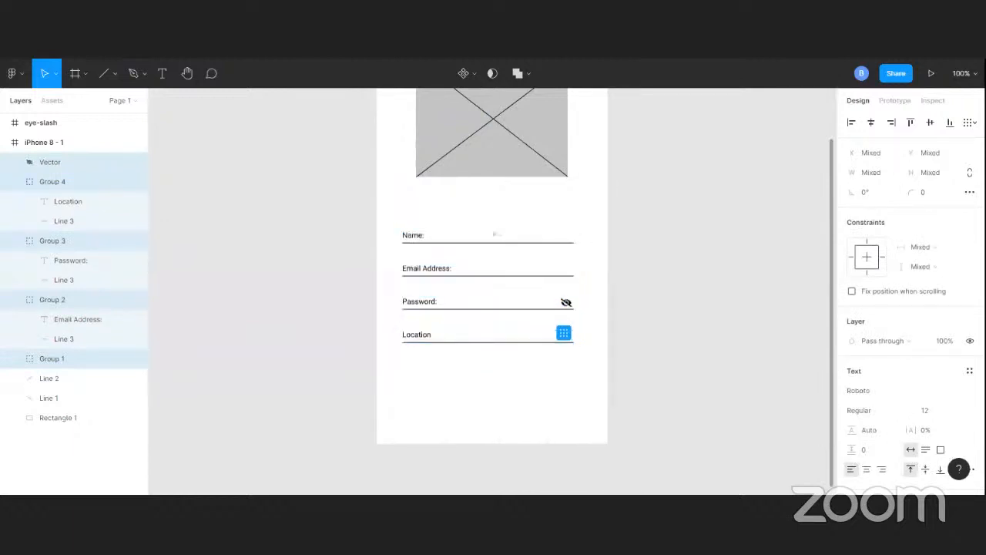
key(Up)
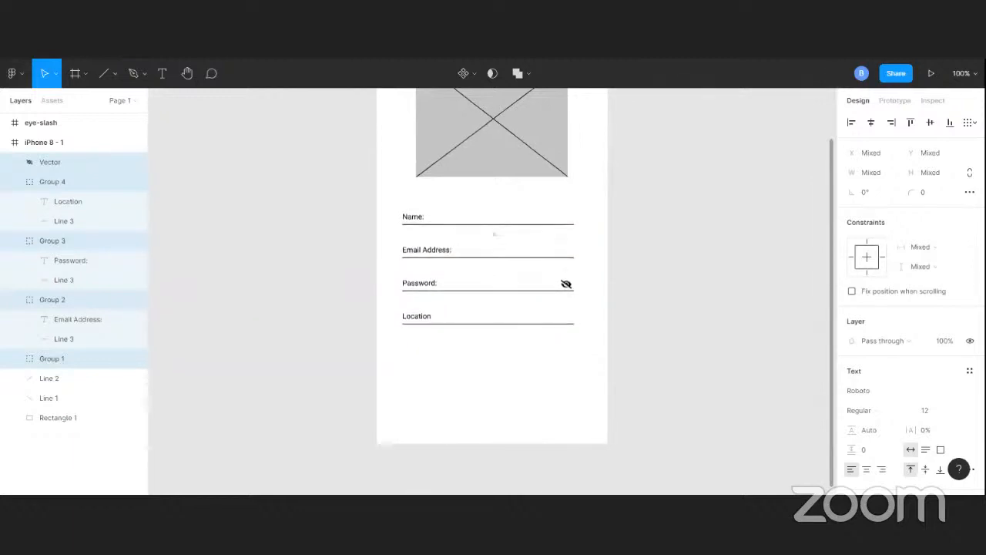
click(212, 221)
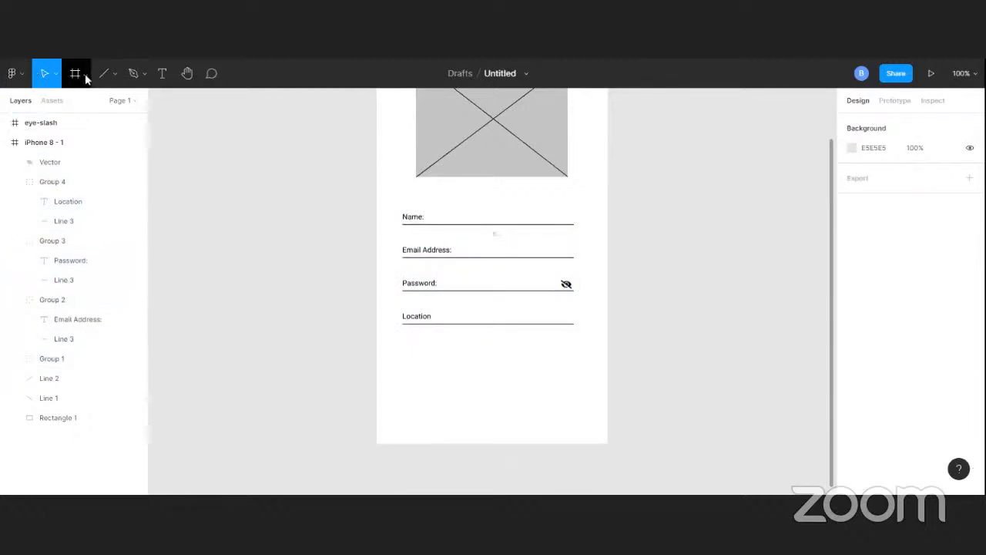
Draw a button rectangle about 218 × 38 below the Location field
click(113, 76)
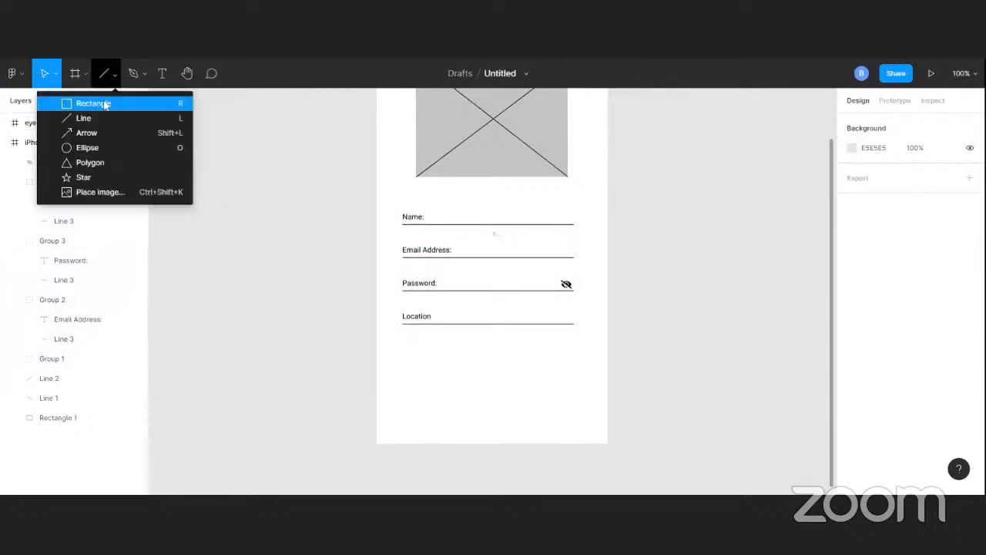
click(105, 105)
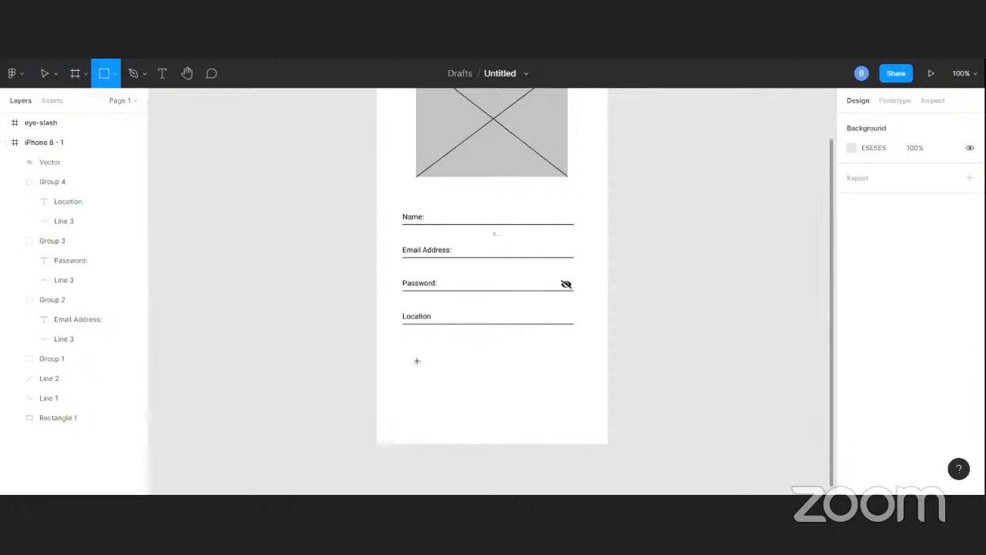
mouse_move(417, 360)
mouse_down()
mouse_move(424, 388)
mouse_move(460, 394)
mouse_move(535, 385)
mouse_move(571, 398)
mouse_move(572, 380)
mouse_move(550, 383)
mouse_up()
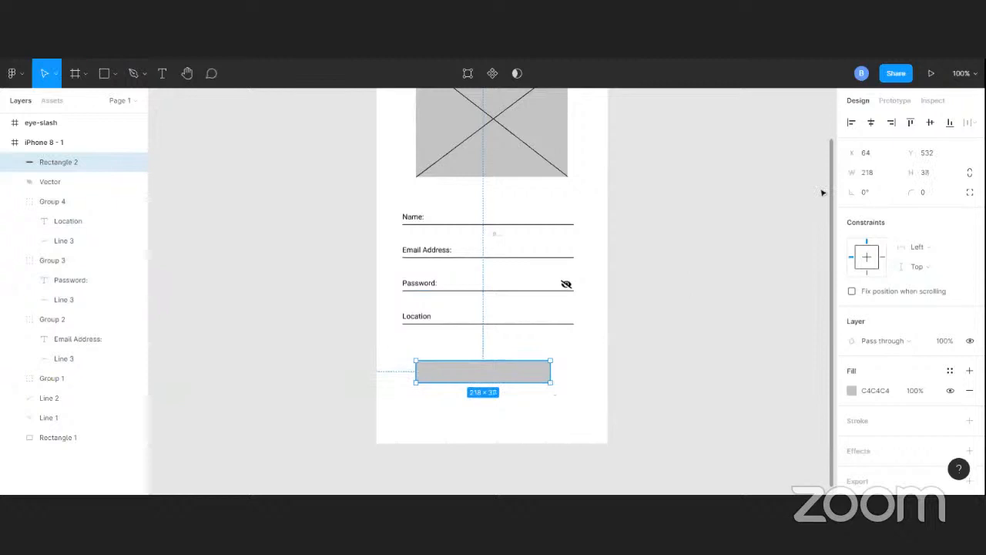
Set the rectangle's X position to 60 and stretch its height to about 41
click(876, 154)
text(6)
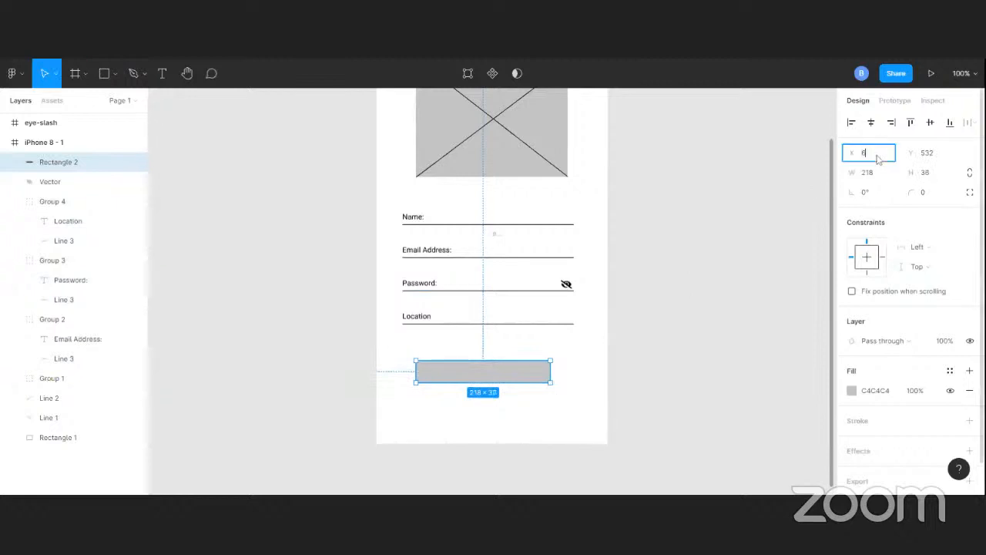
text(0)
key(Return)
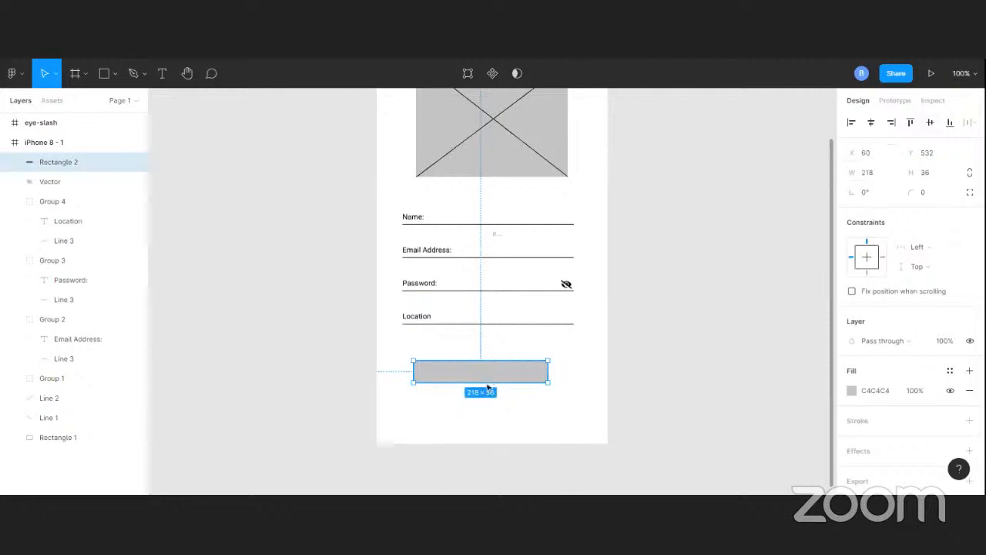
drag(482, 382, 481, 386)
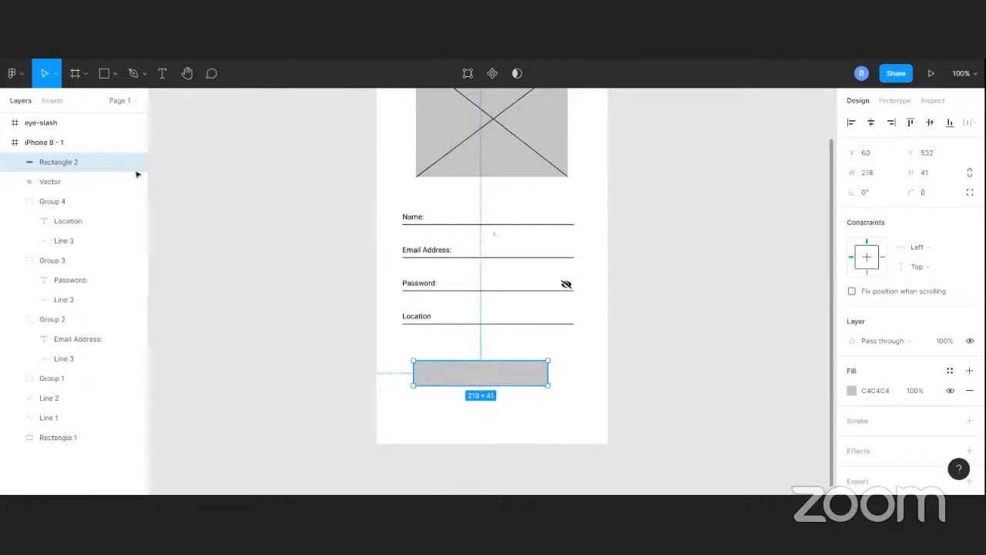
Move the button rectangle slightly right and up so it sits centred under the fields
click(55, 74)
click(492, 378)
drag(492, 378, 496, 376)
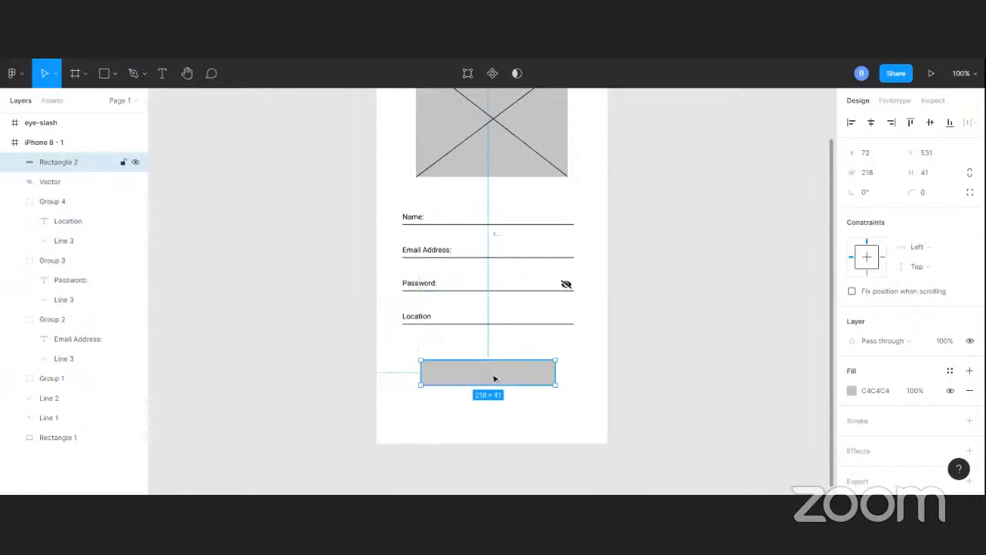
click(218, 284)
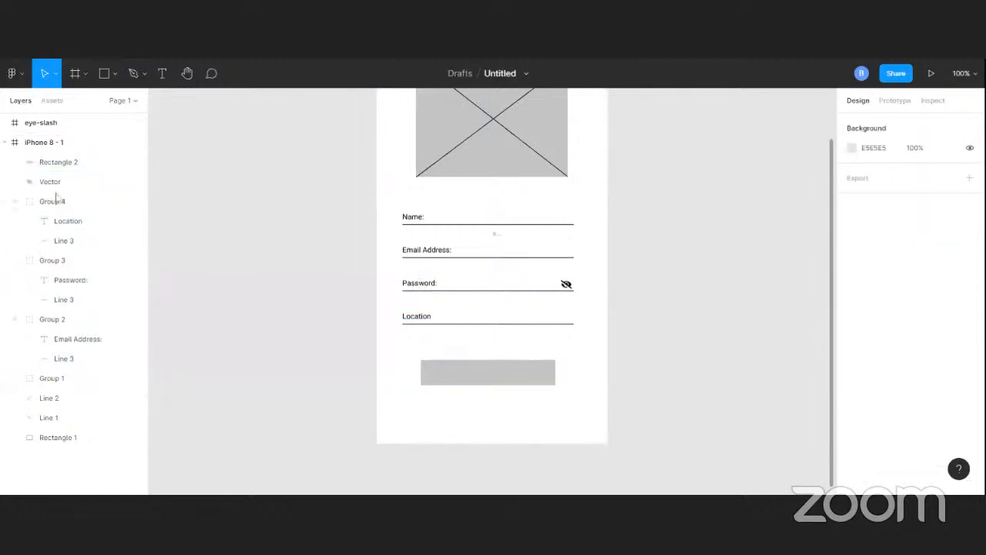
Add a Sign Up text label on top of the button rectangle
click(163, 73)
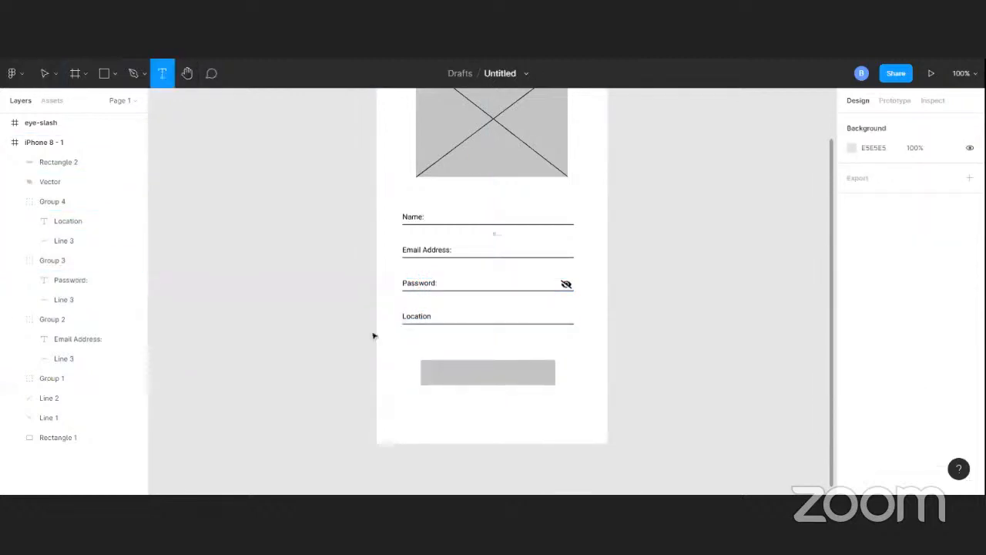
click(462, 376)
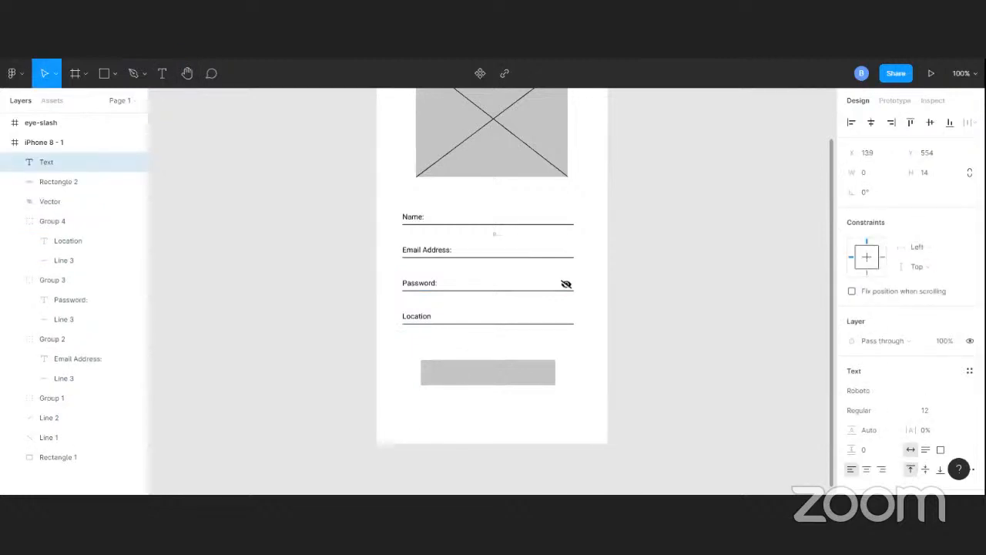
text(D)
text(i)
key(BackSpace)
key(BackSpace)
text(Sign Up)
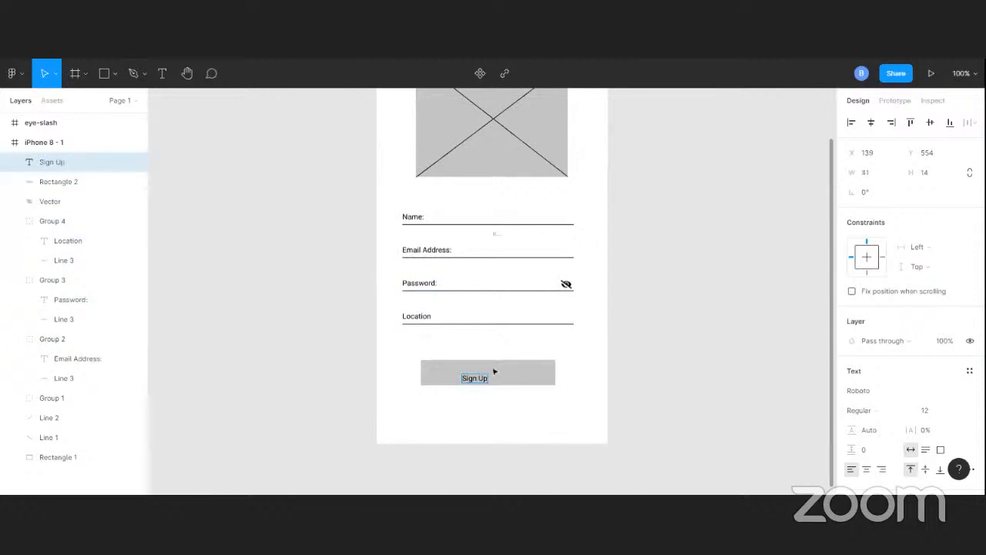
key(Escape)
Align the Sign Up text and button rectangle on their horizontal and vertical centres
shift+click(543, 378)
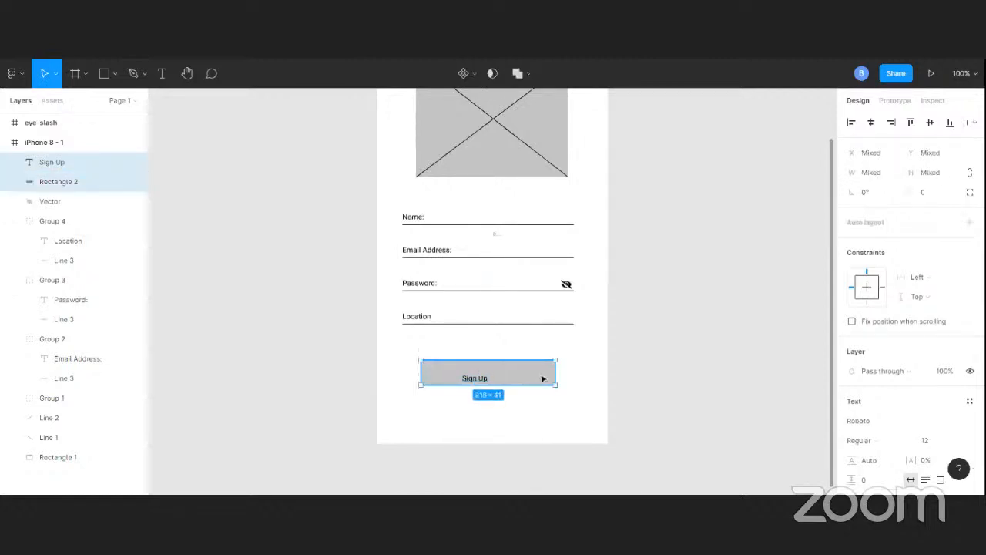
click(876, 127)
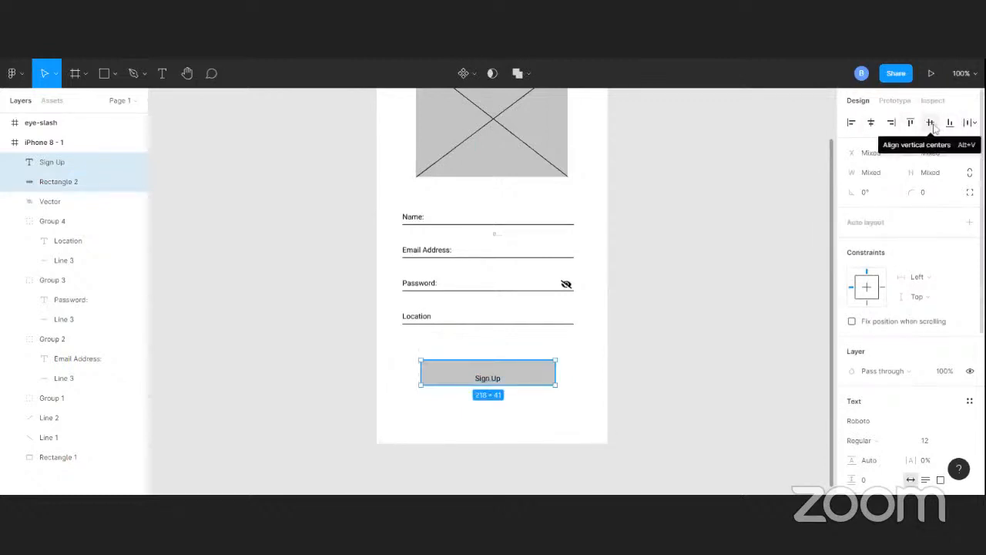
click(930, 124)
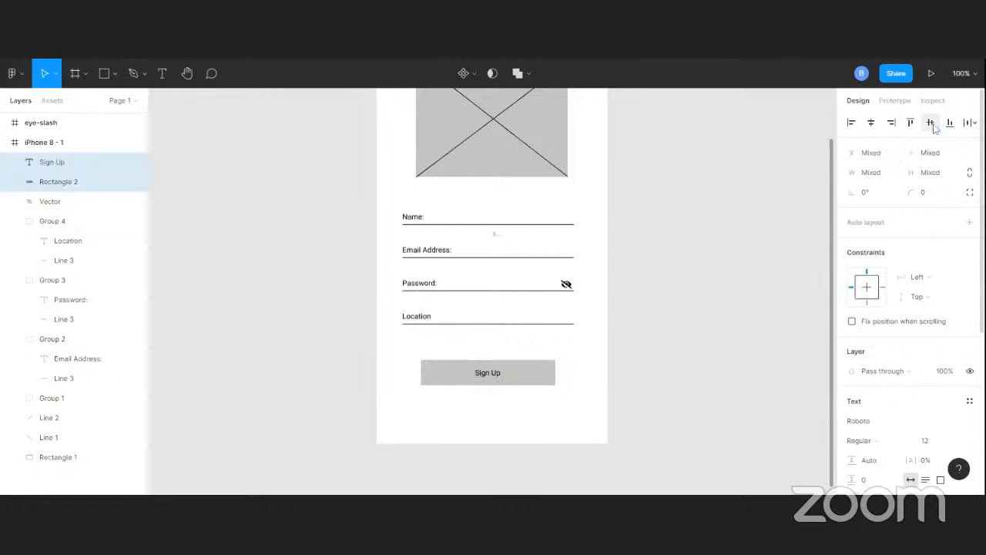
click(649, 326)
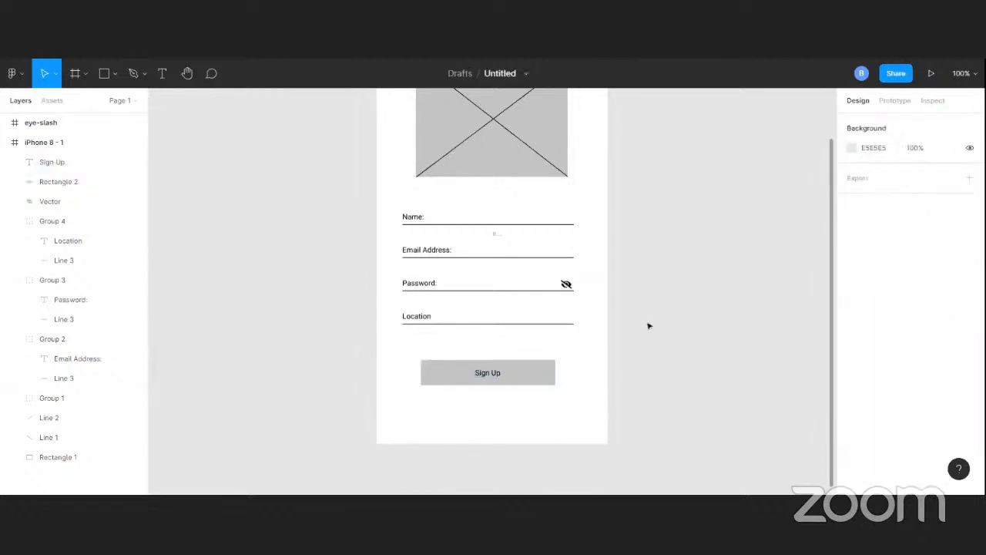
Duplicate the iPhone 8 - 1 frame to create a second screen beside it
scroll(563, 281, down, 2)
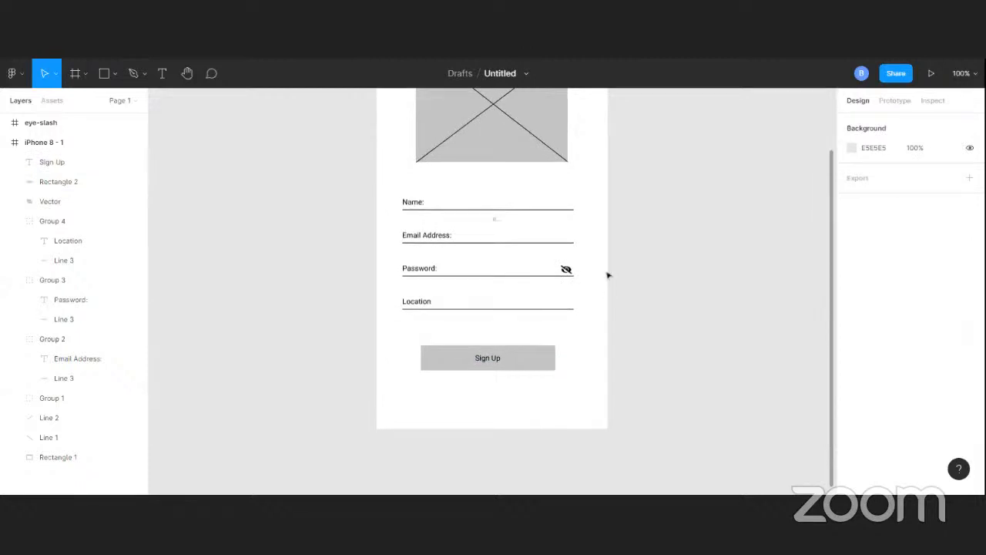
key(minus)
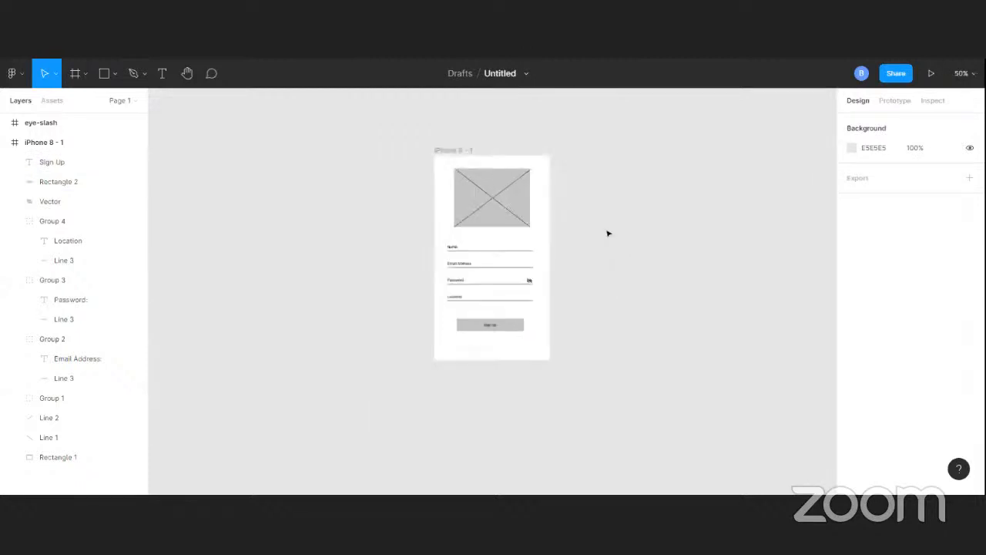
click(492, 203)
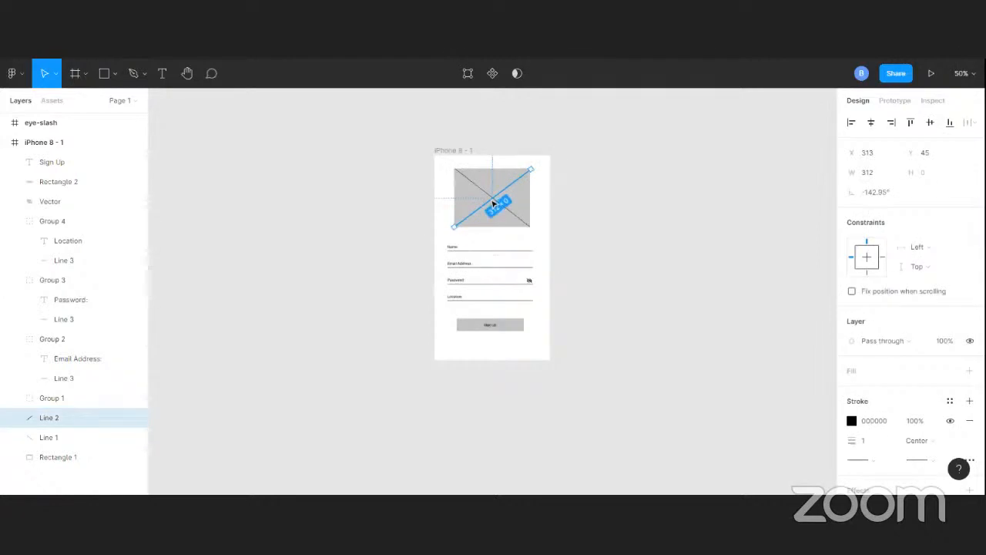
click(451, 151)
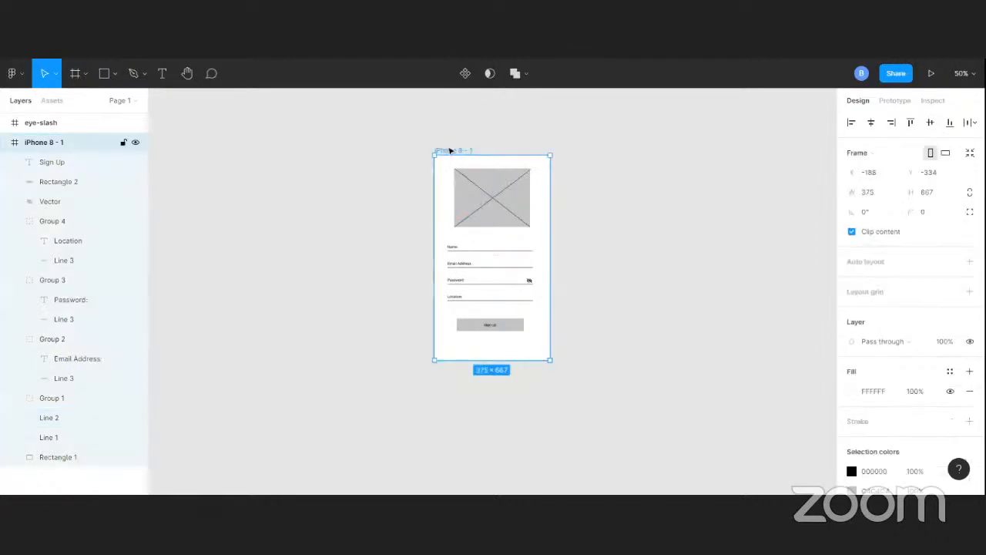
key(ctrl+d)
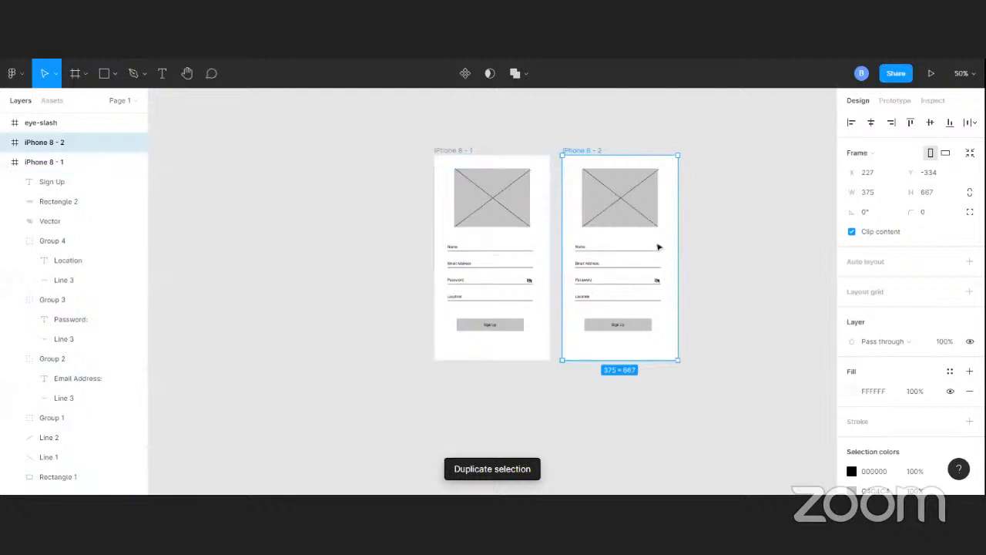
Delete the Name field group from the duplicated frame
click(586, 252)
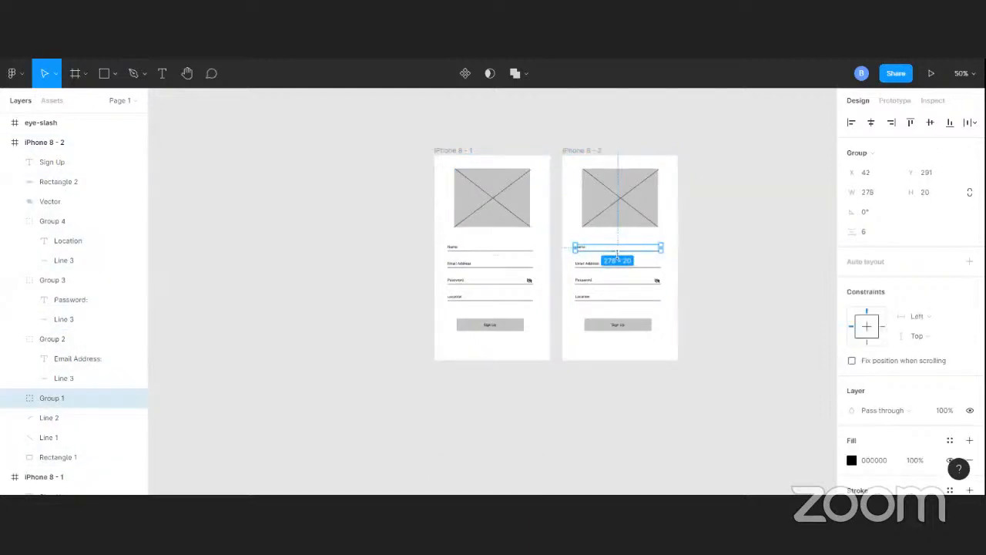
scroll(691, 326, up, 1)
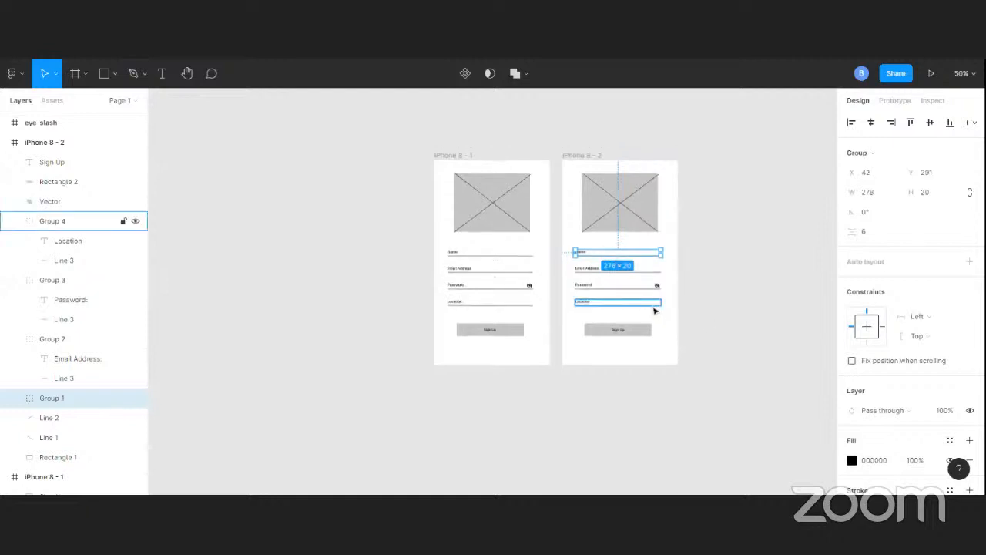
scroll(660, 338, up, 3)
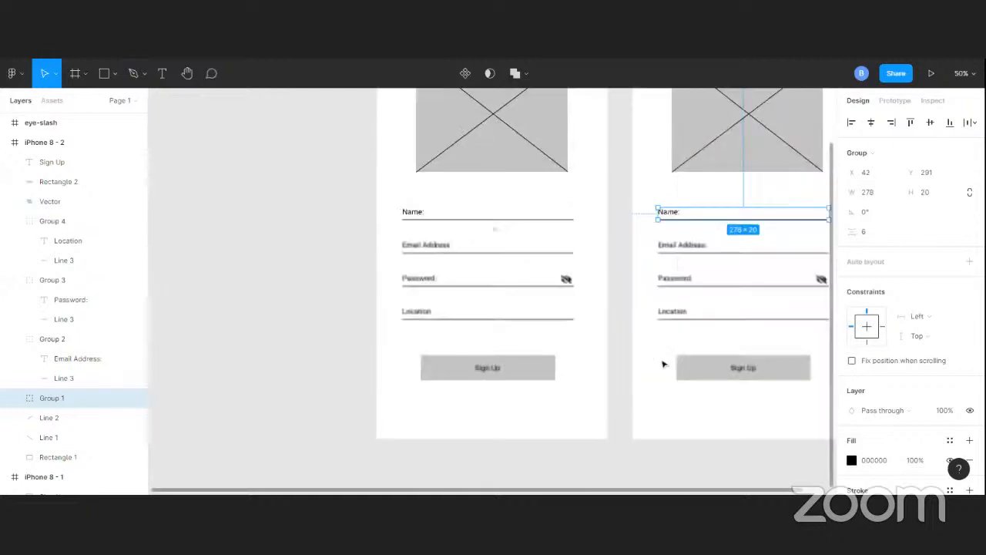
scroll(670, 345, up, 3)
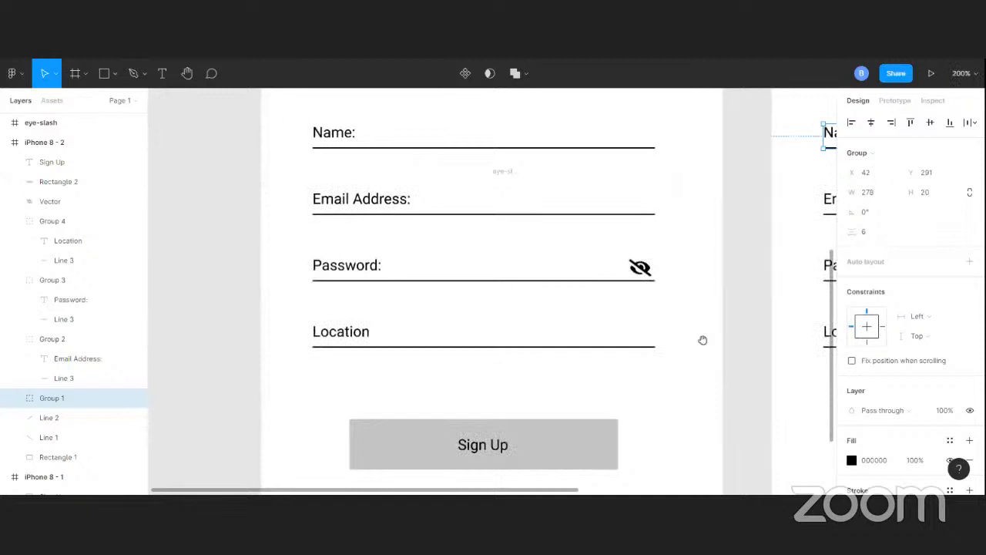
drag(701, 338, 429, 324)
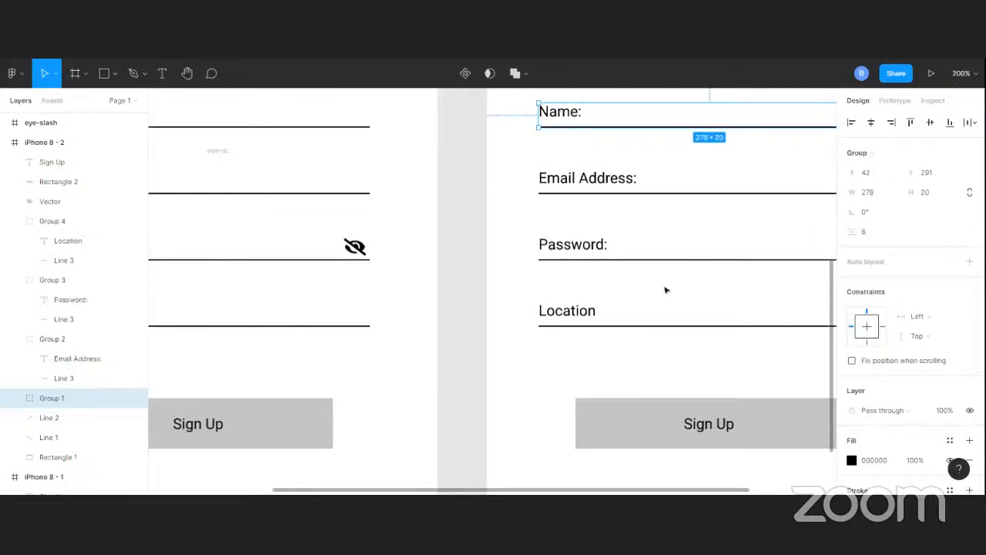
scroll(667, 270, down, 3)
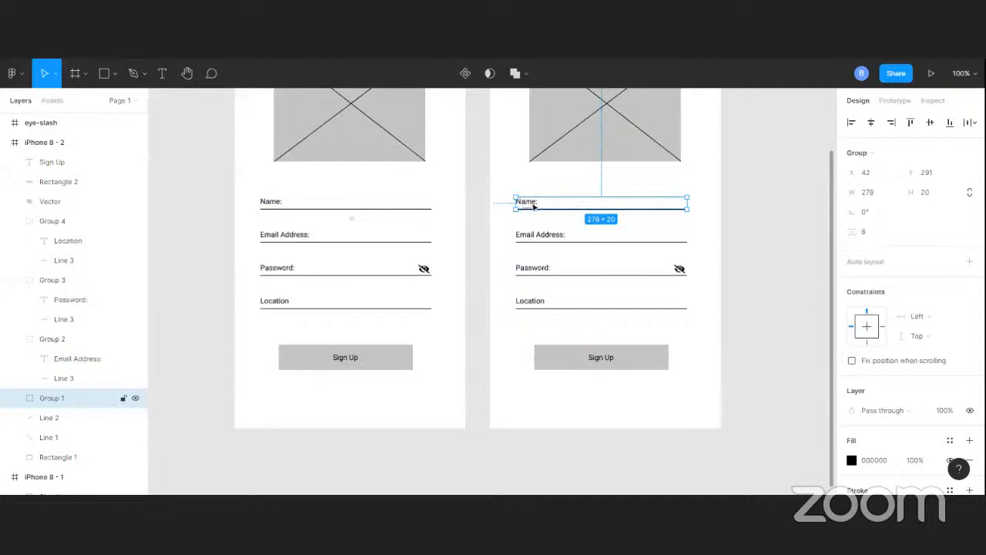
key(Escape)
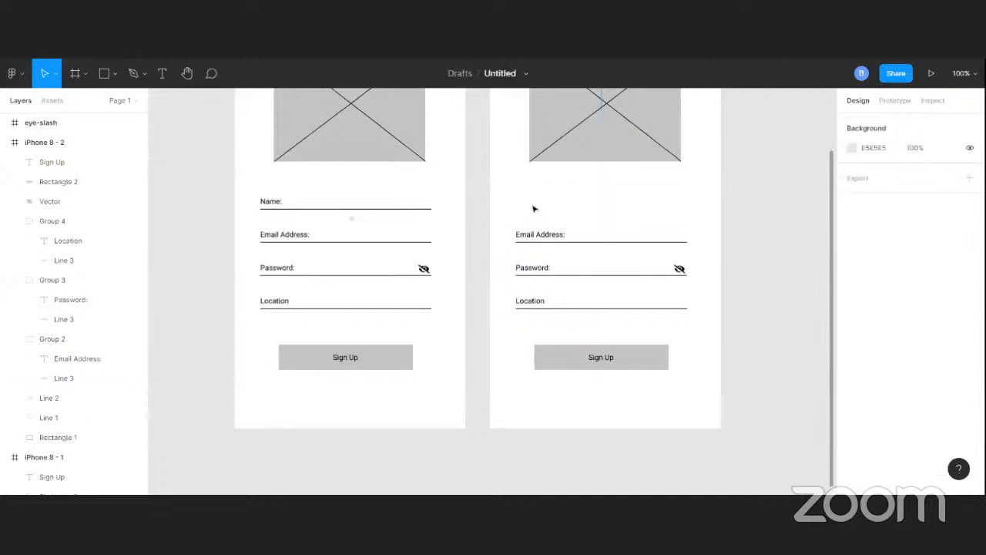
Move the Email Address field group up into the top field position of the second frame
click(540, 249)
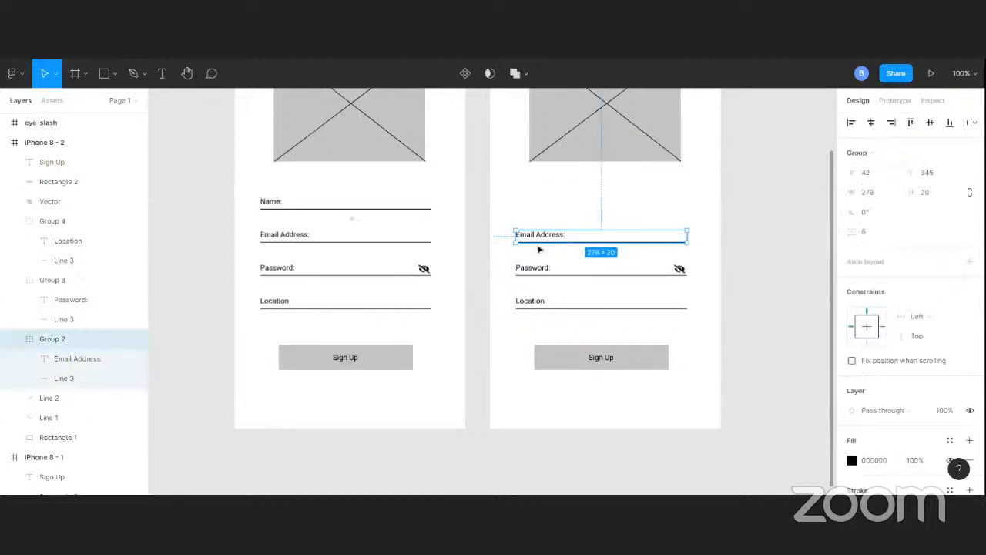
drag(535, 241, 553, 263)
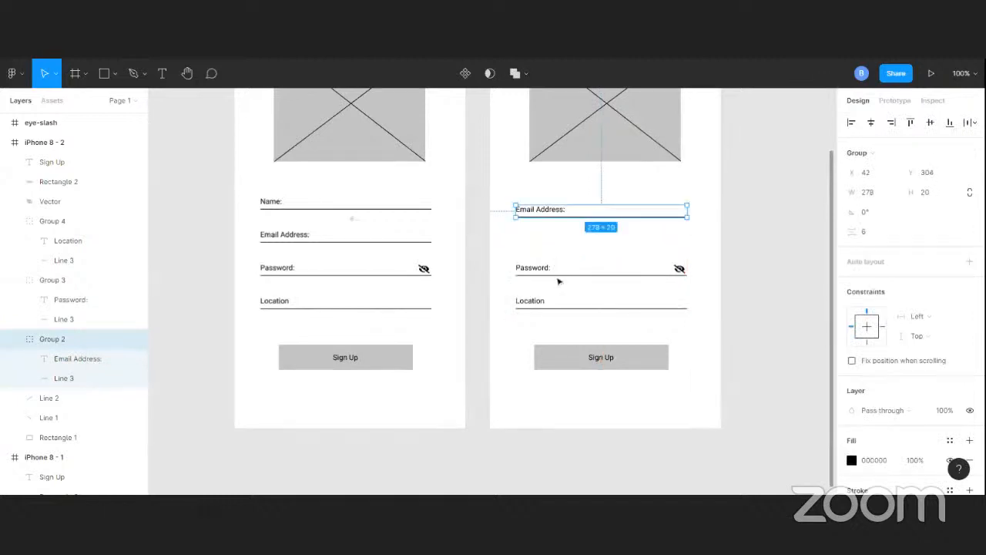
Group the eye-slash icon together with the Password field group in the second frame
click(560, 278)
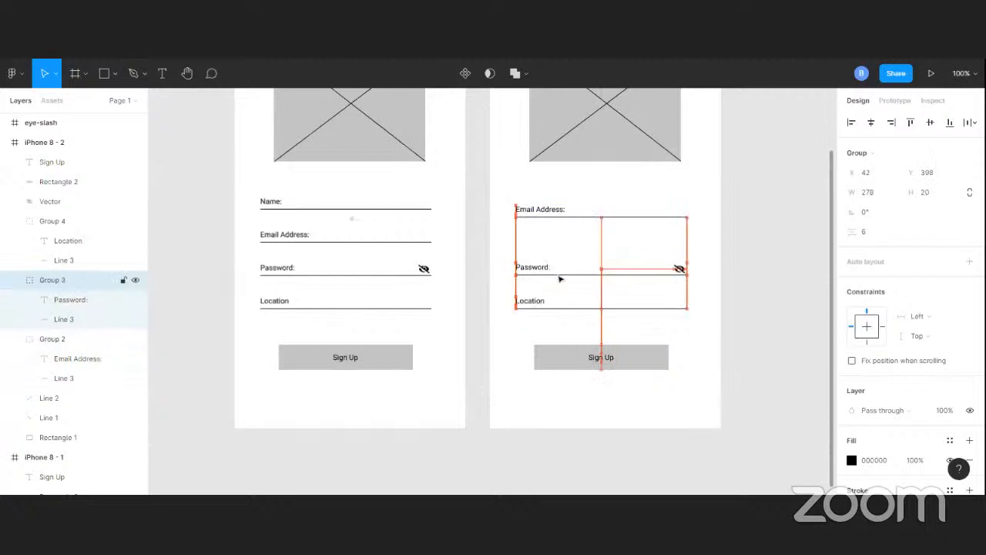
drag(560, 278, 571, 267)
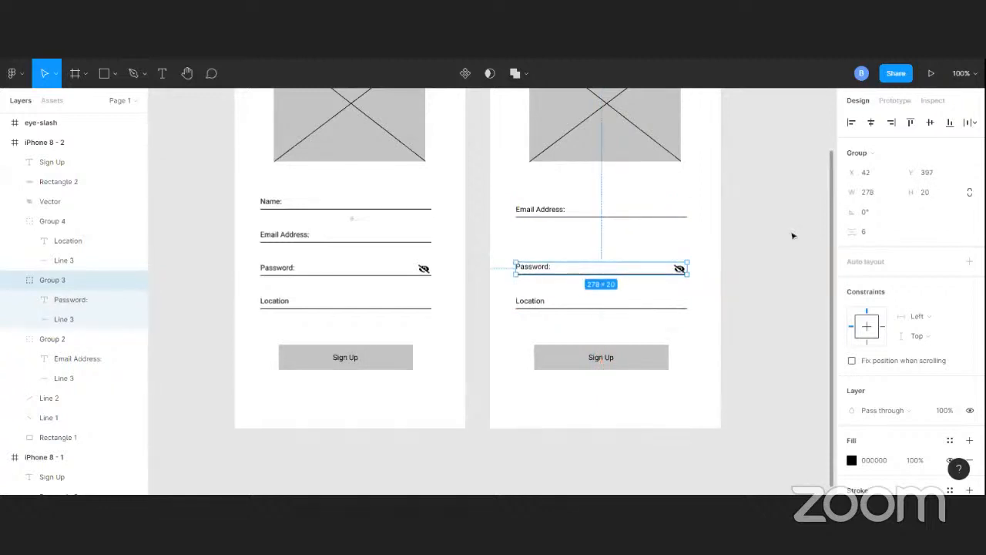
click(705, 271)
click(678, 269)
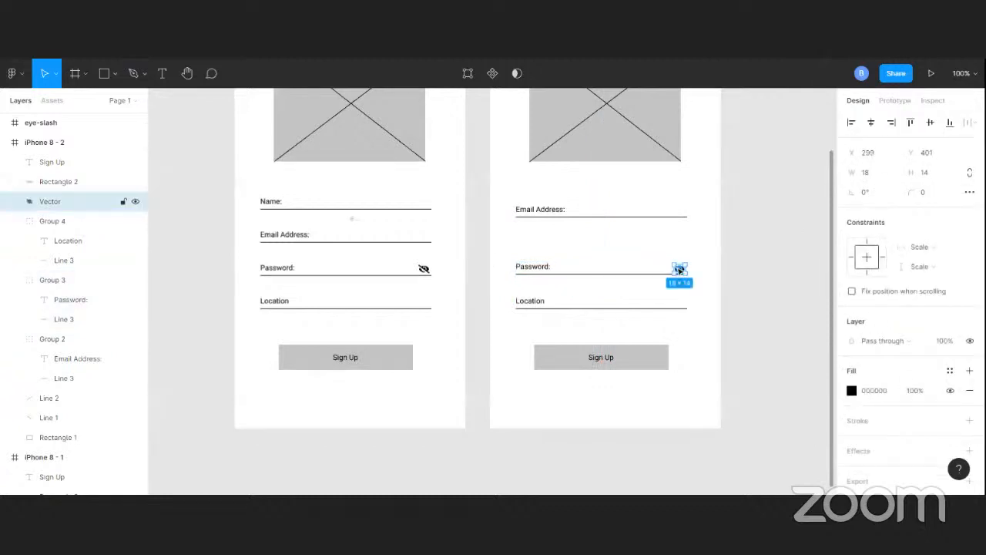
shift+click(659, 278)
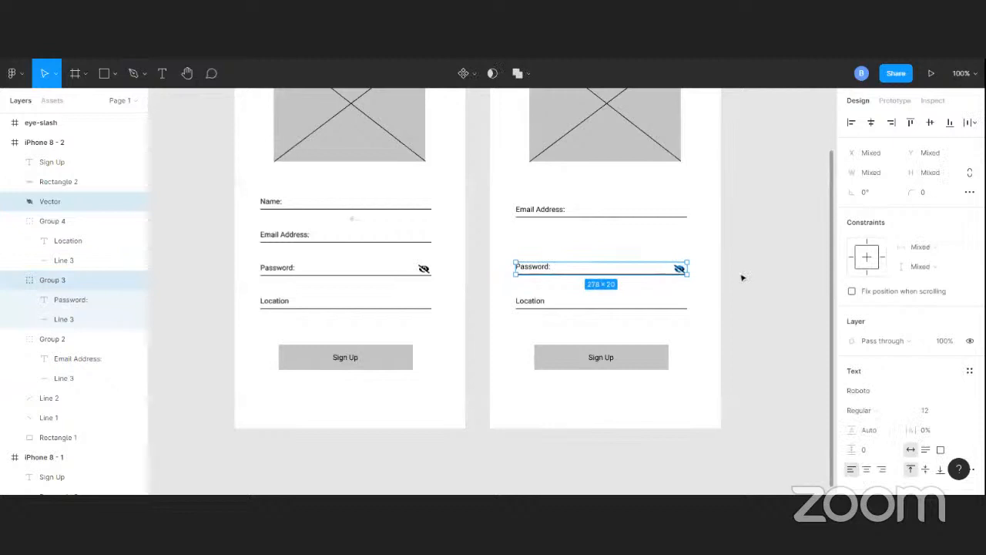
key(ctrl+g)
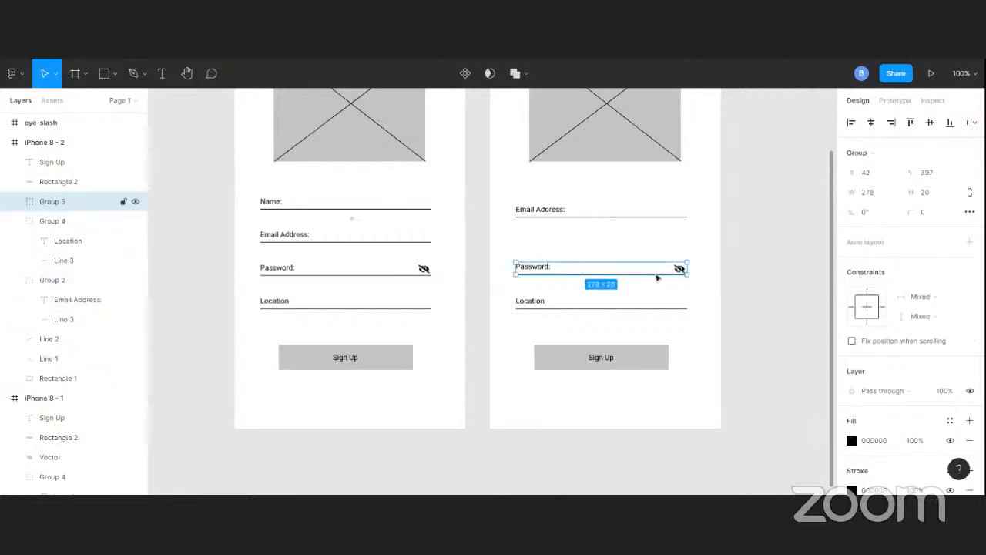
Nudge the Password field group upward to sit just below the Email Address field in the second frame
key(alt)
key(Up)
key(Up)
key(Up)
key(Up)
key(Up)
key(Up)
key(Up)
key(Up)
key(Up)
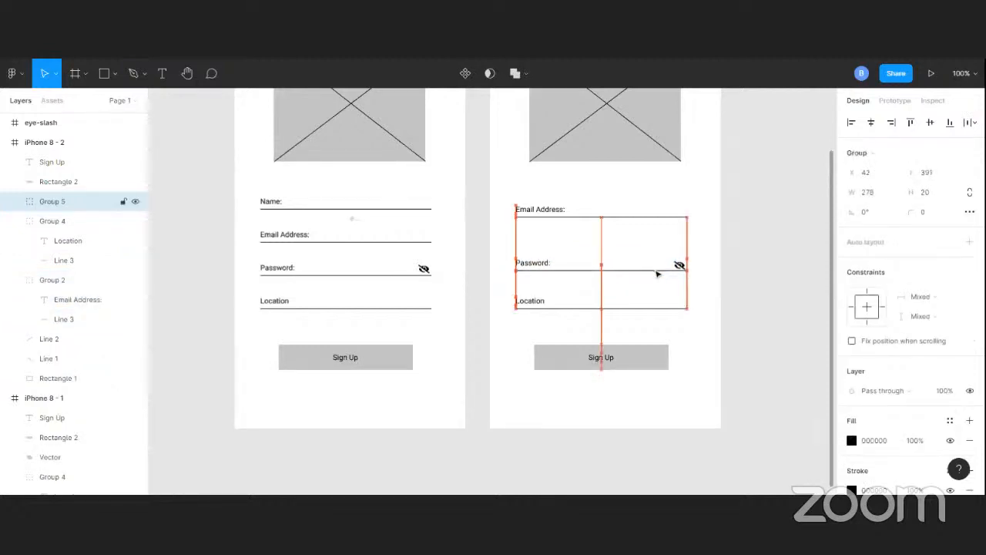
key(Up)
key(Up)
key(Up)
key(Up)
key(Up)
key(Up)
key(Up)
key(Up)
key(Up)
key(Up)
key(Up)
key(Up)
key(Up)
key(Up)
key(Up)
key(Up)
key(Up)
key(Up)
key(Up)
key(Up)
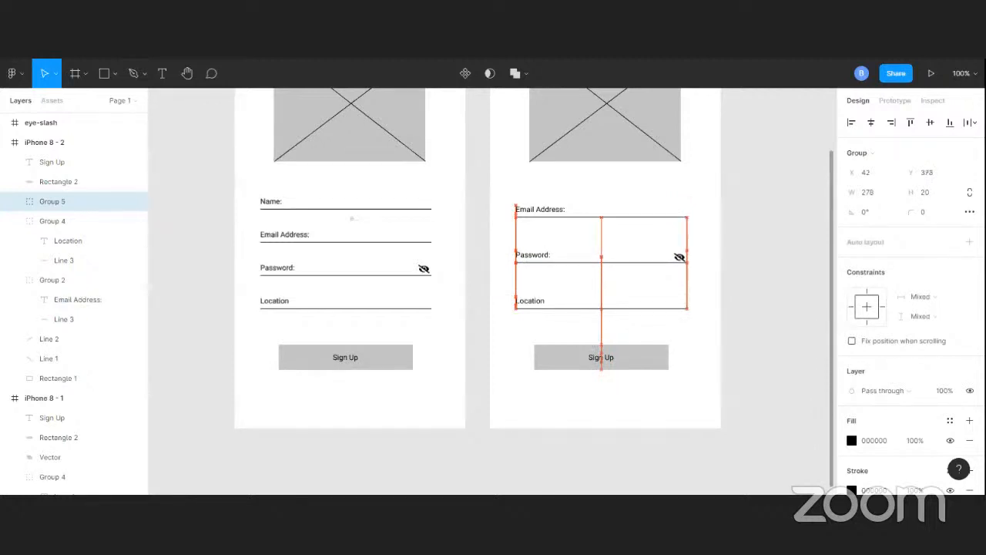
Delete the Location field group from the second frame
click(605, 313)
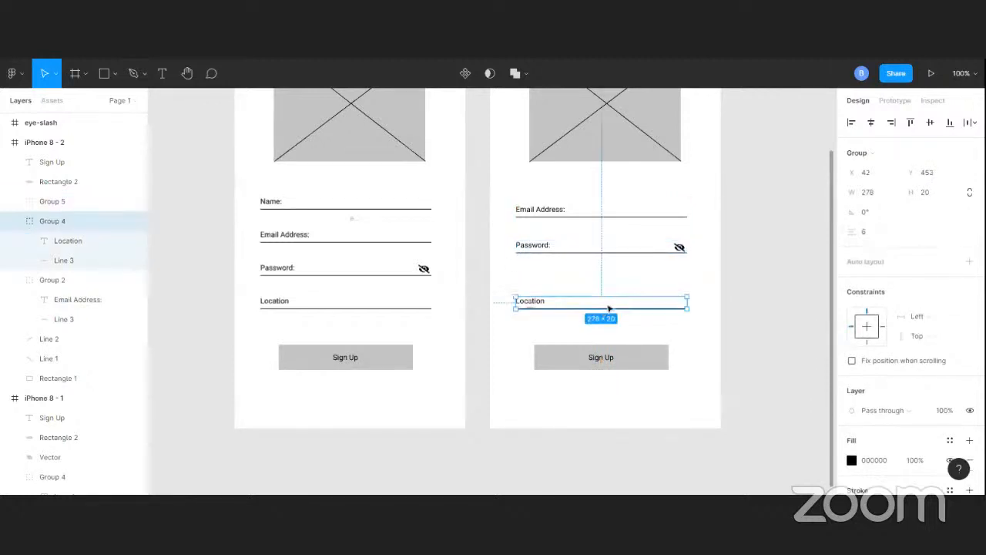
key(Delete)
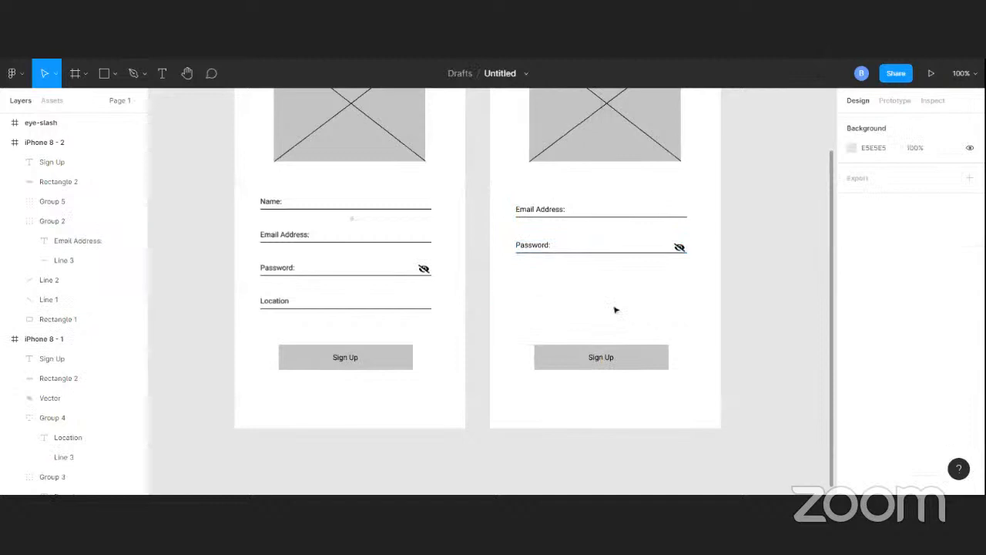
Change the second frame's button label text to Login
click(608, 358)
double_click(607, 358)
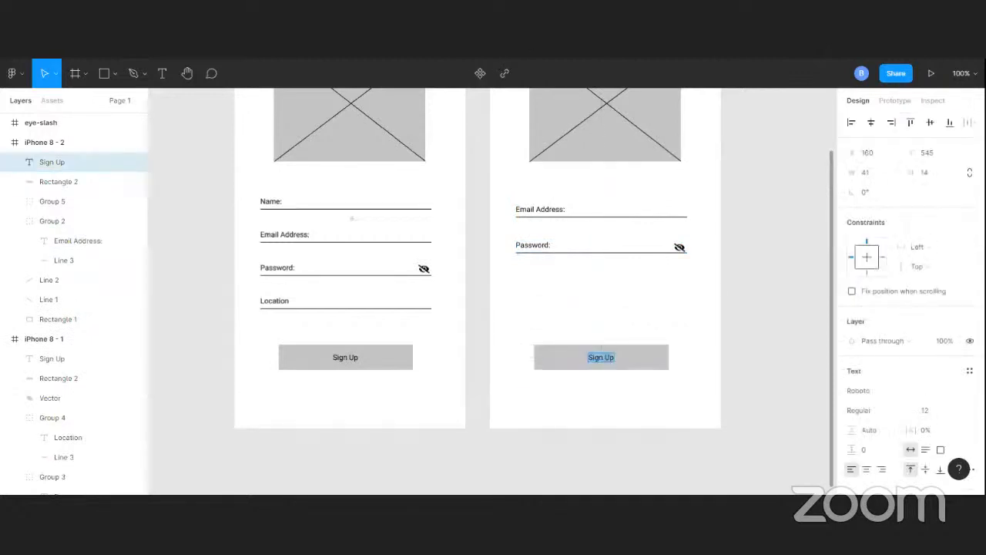
text(LOgi)
key(BackSpace)
key(BackSpace)
key(BackSpace)
text(ogin)
click(56, 74)
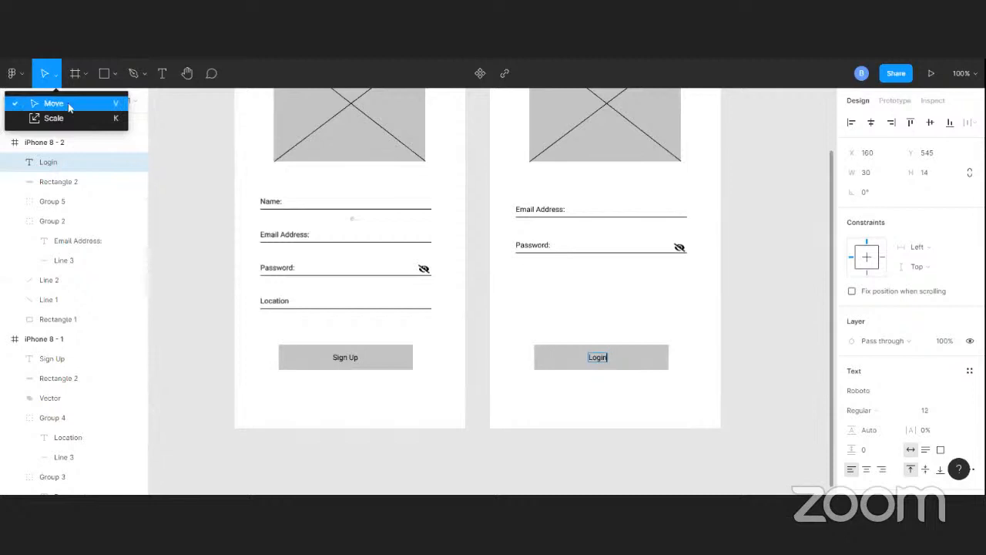
Center the Login label horizontally on its button rectangle
click(744, 321)
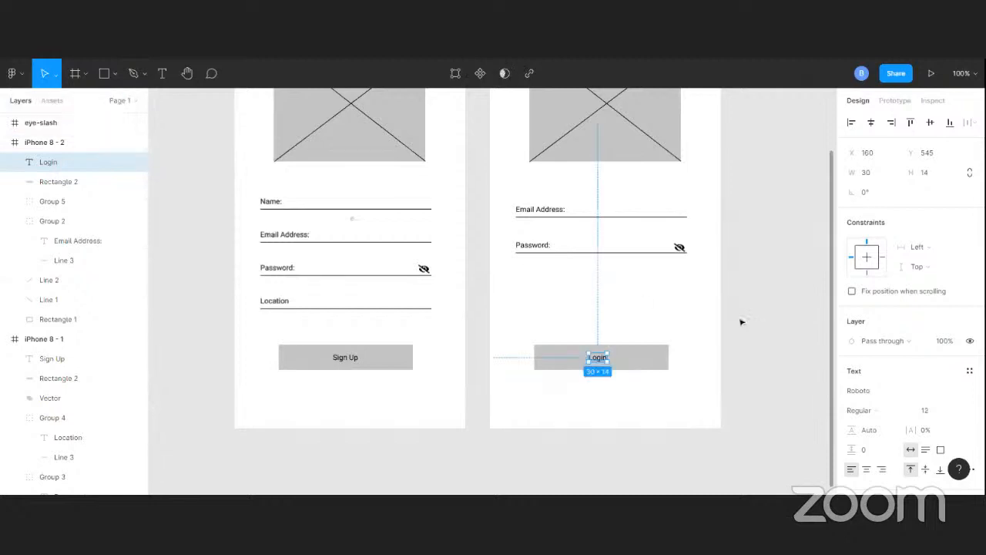
shift+click(631, 365)
click(870, 123)
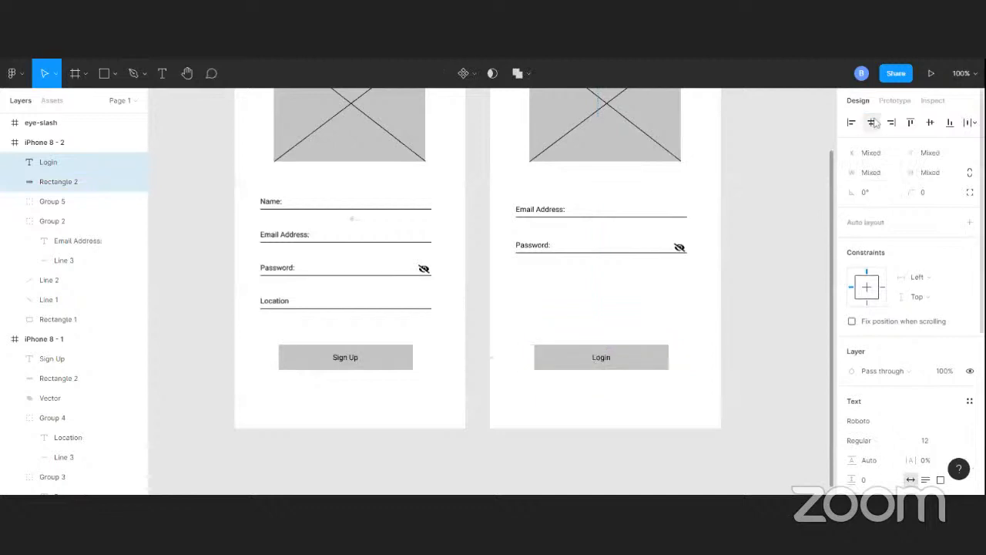
click(752, 293)
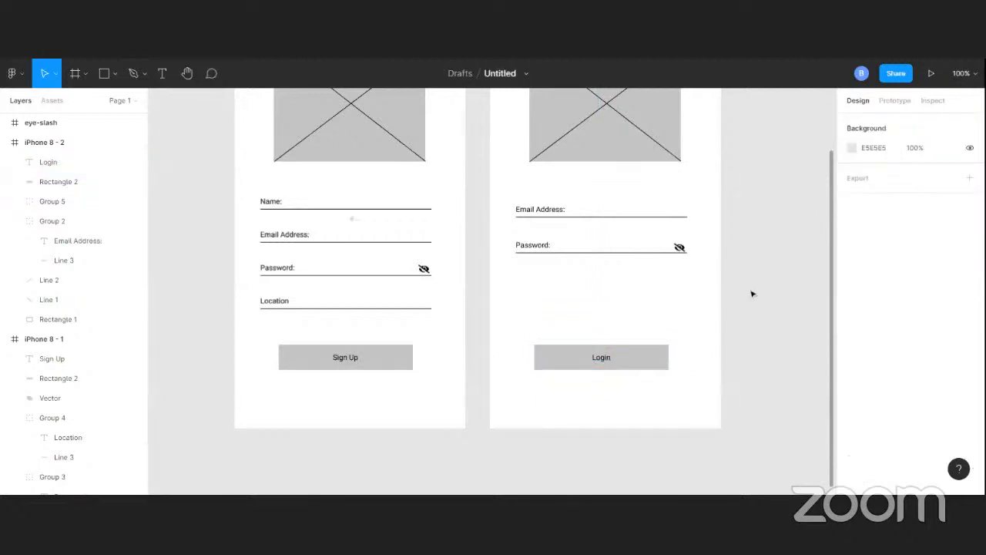
key(minus)
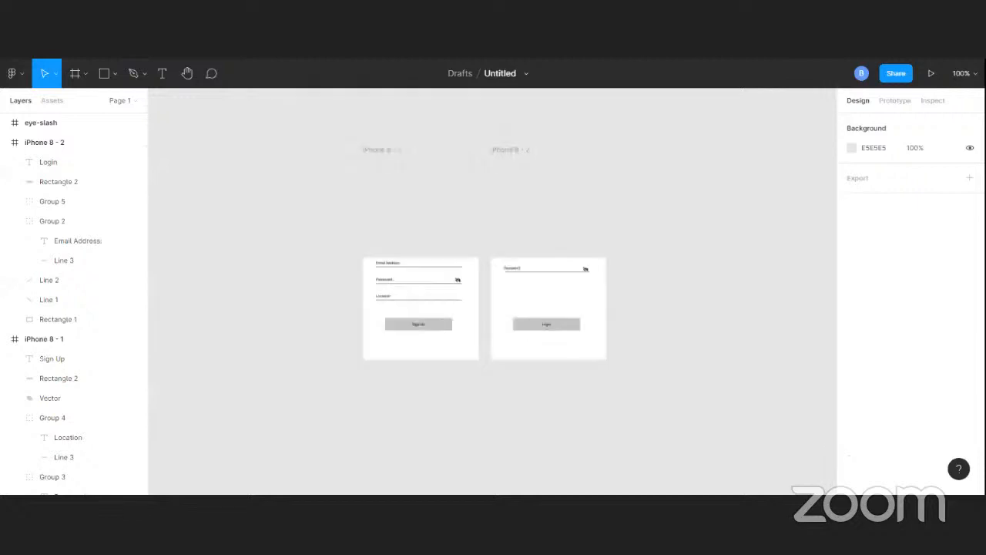
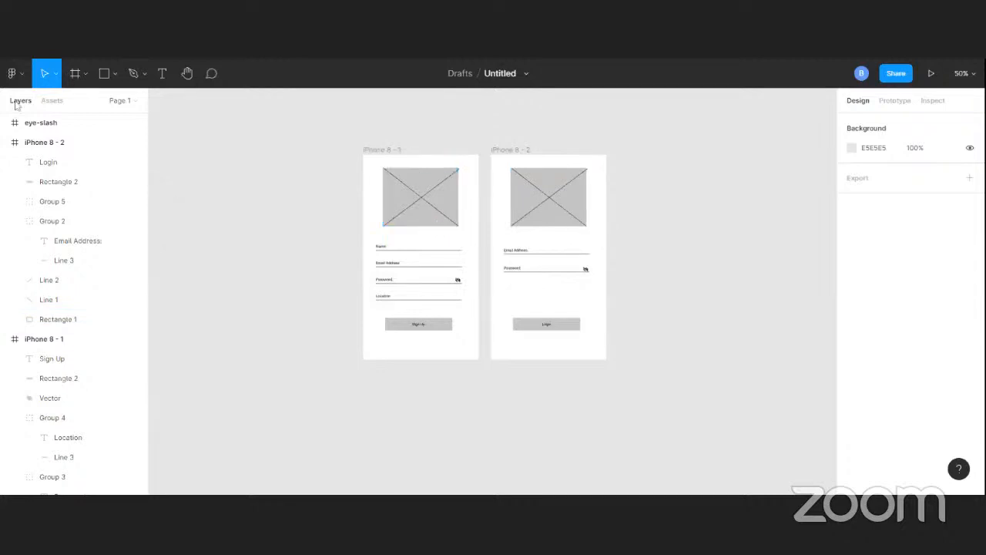
Draw a rectangle about 324 × 246 on the canvas to the left of the phone frames
click(104, 73)
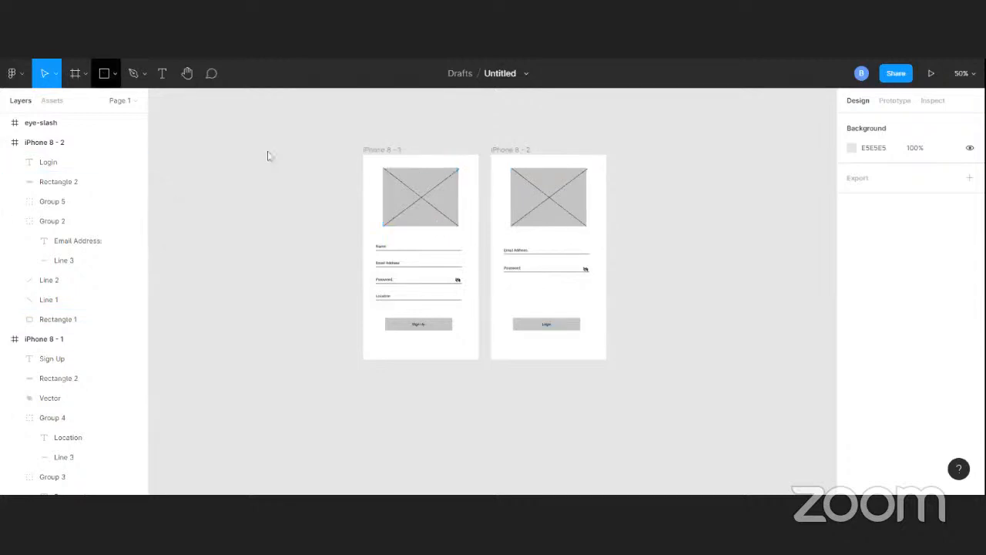
mouse_move(210, 127)
mouse_down()
mouse_move(238, 170)
mouse_move(308, 202)
mouse_up()
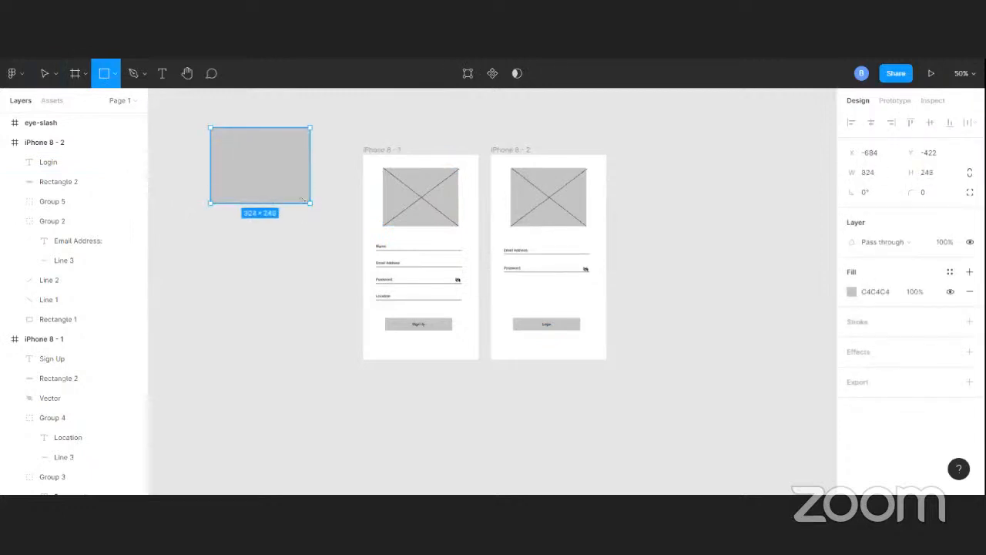
Draw two diagonal lines corner to corner across the rectangle to form an image placeholder
click(115, 74)
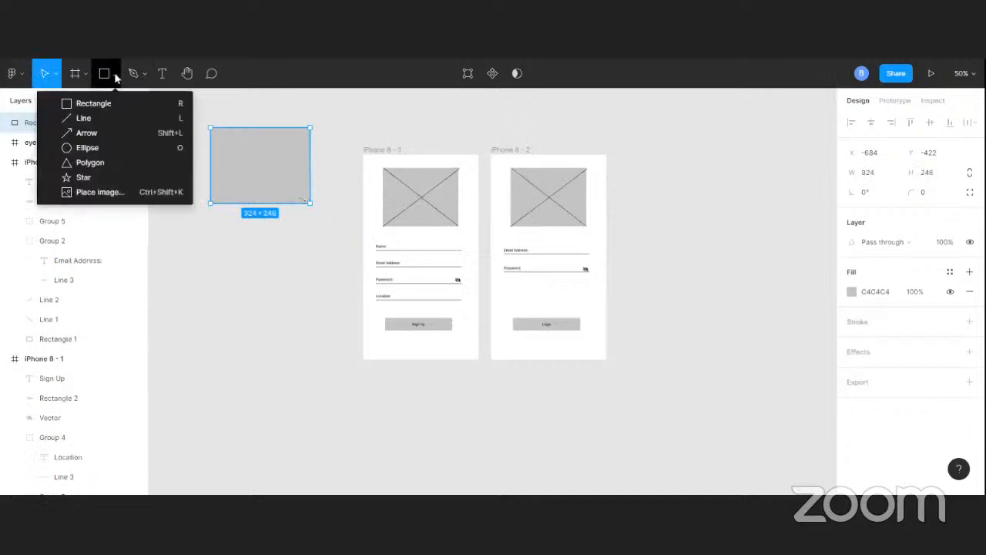
click(155, 118)
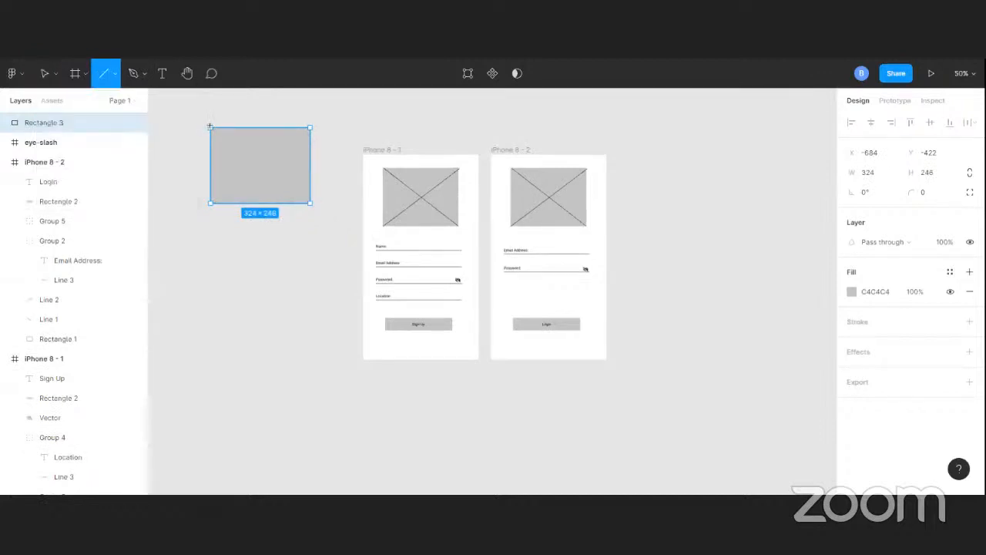
drag(210, 127, 311, 205)
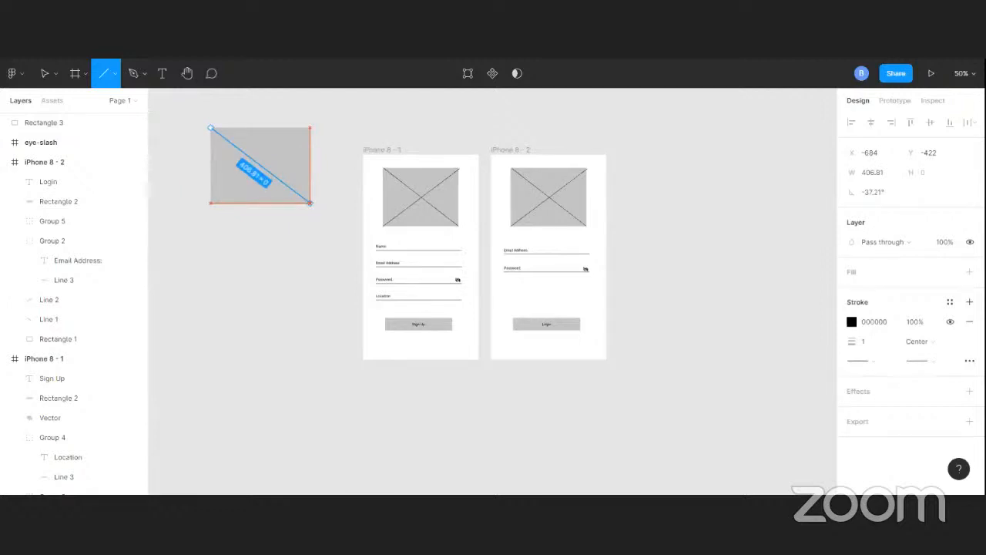
drag(312, 204, 310, 205)
click(98, 78)
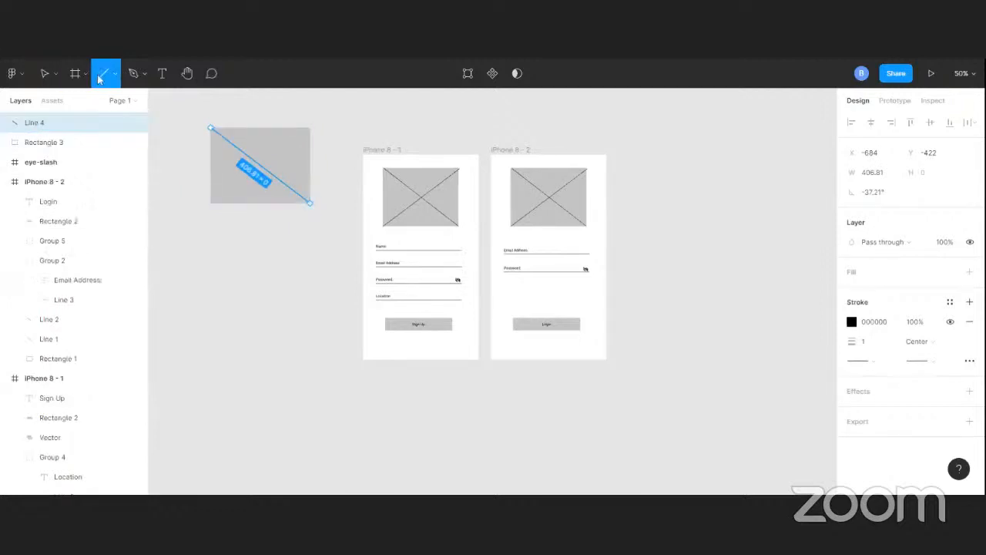
mouse_move(310, 128)
mouse_down()
mouse_move(220, 192)
mouse_move(215, 209)
mouse_up()
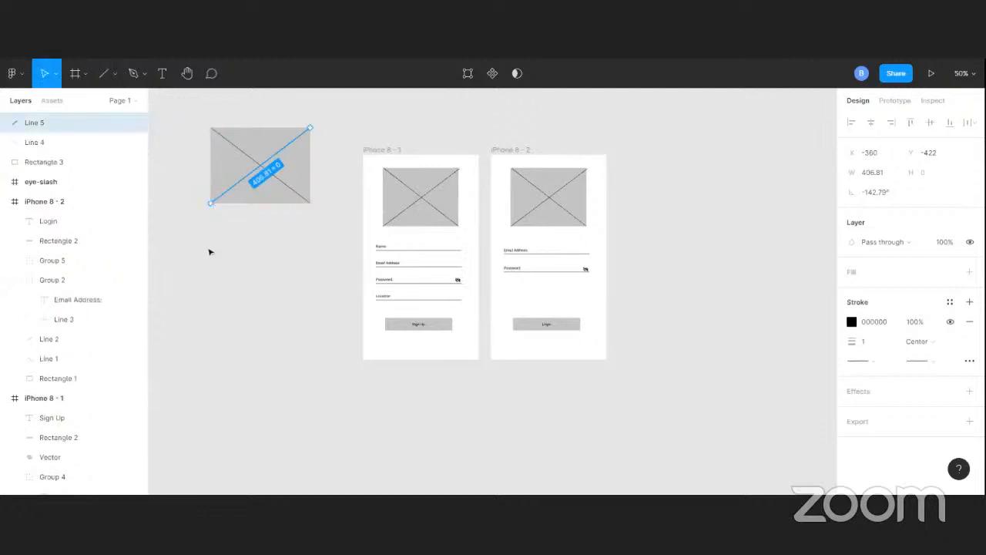
Draw a horizontal line below the placeholder and extend it to about 366 wide
click(104, 77)
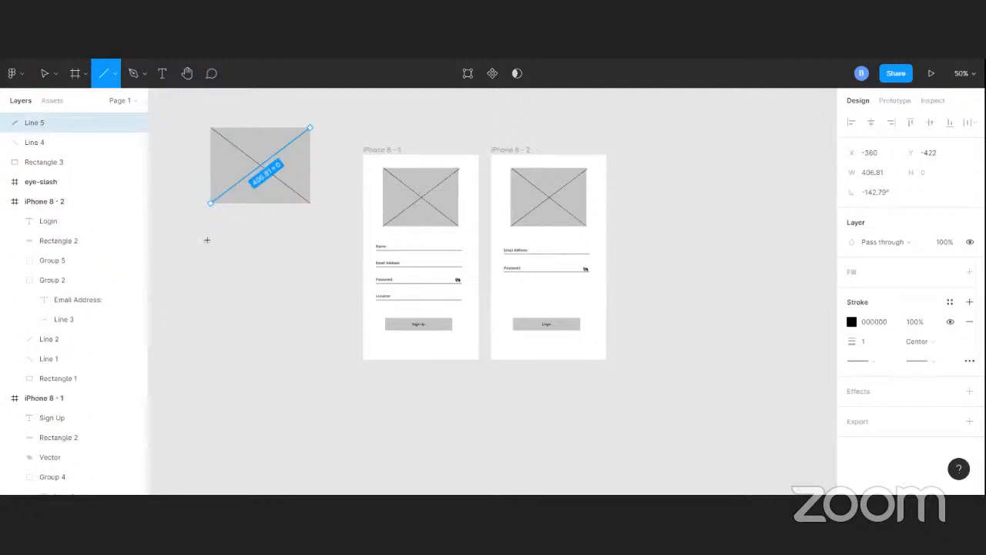
mouse_move(209, 240)
mouse_down()
mouse_move(322, 246)
mouse_move(312, 248)
mouse_up()
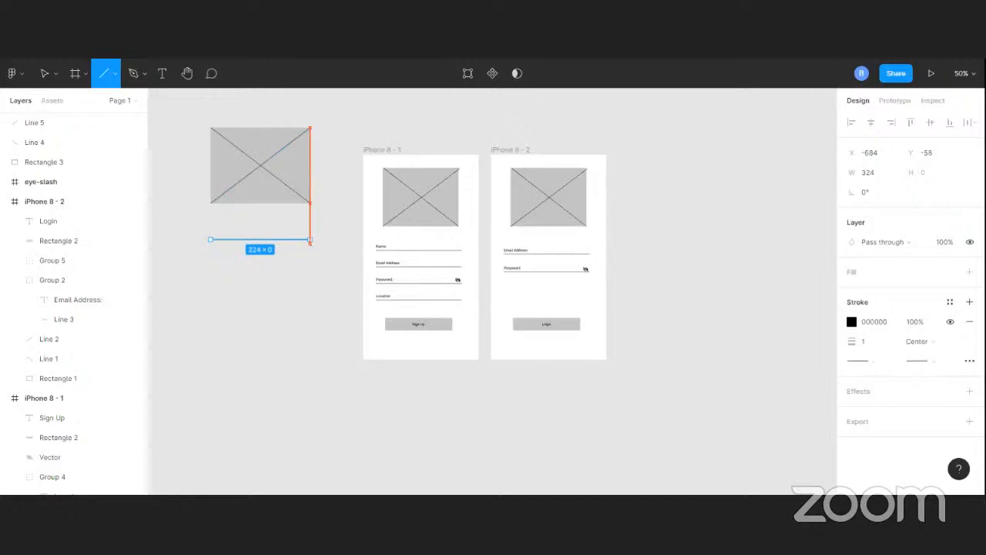
drag(312, 247, 325, 245)
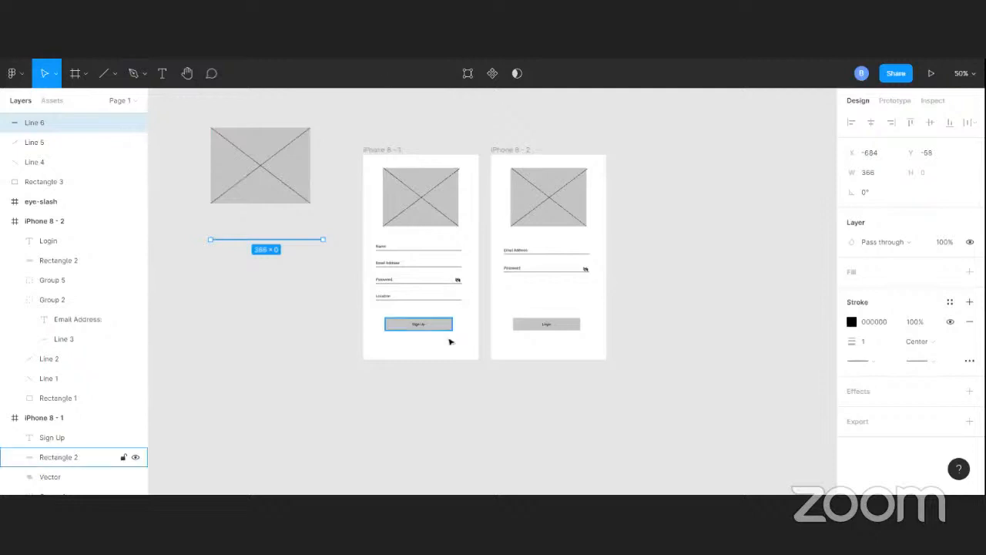
Duplicate the horizontal line and move the copy downward beneath the original
click(268, 285)
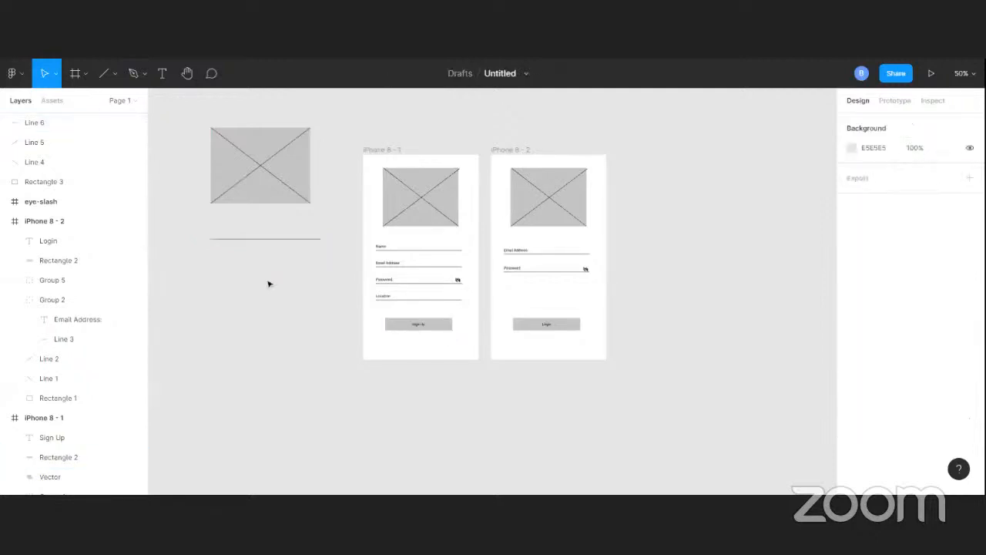
click(280, 241)
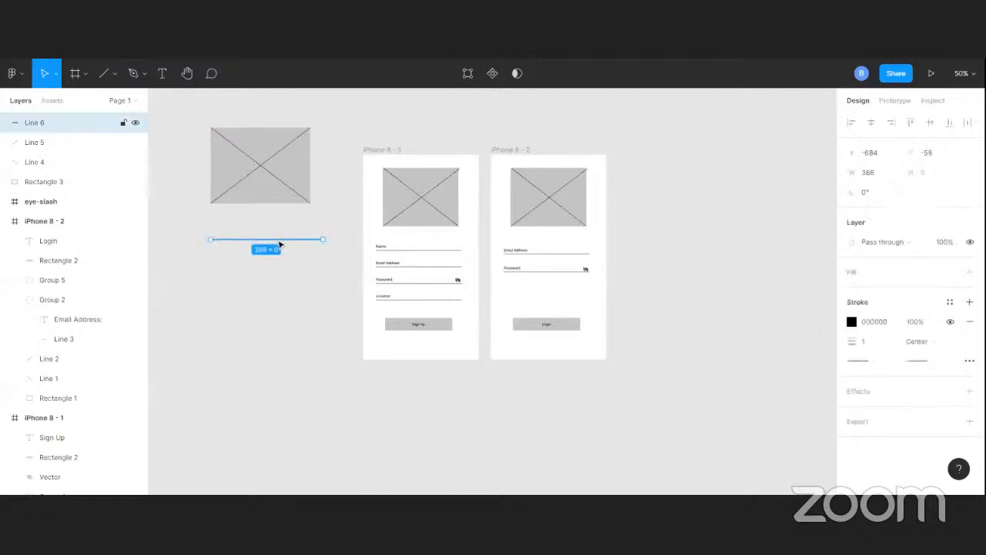
key(ctrl+d)
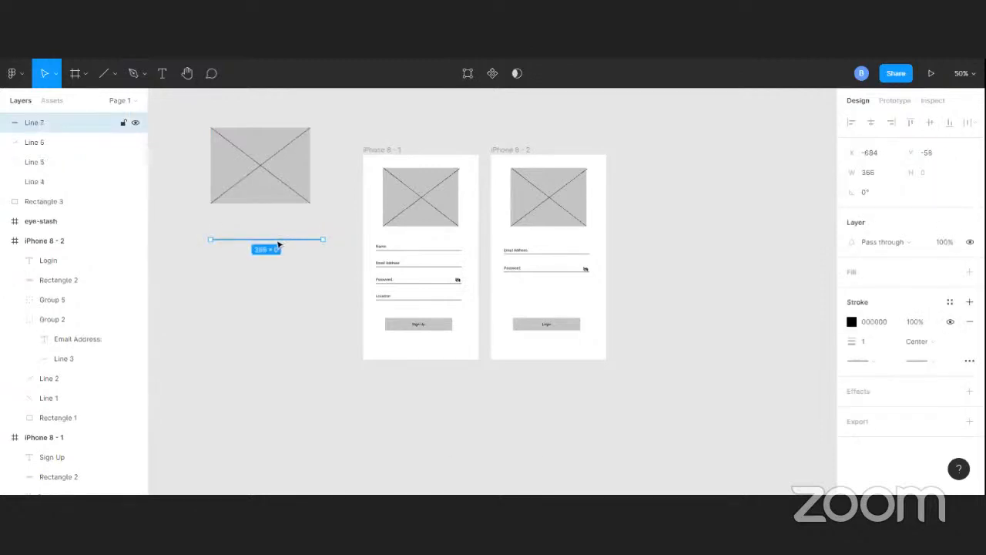
drag(281, 241, 282, 275)
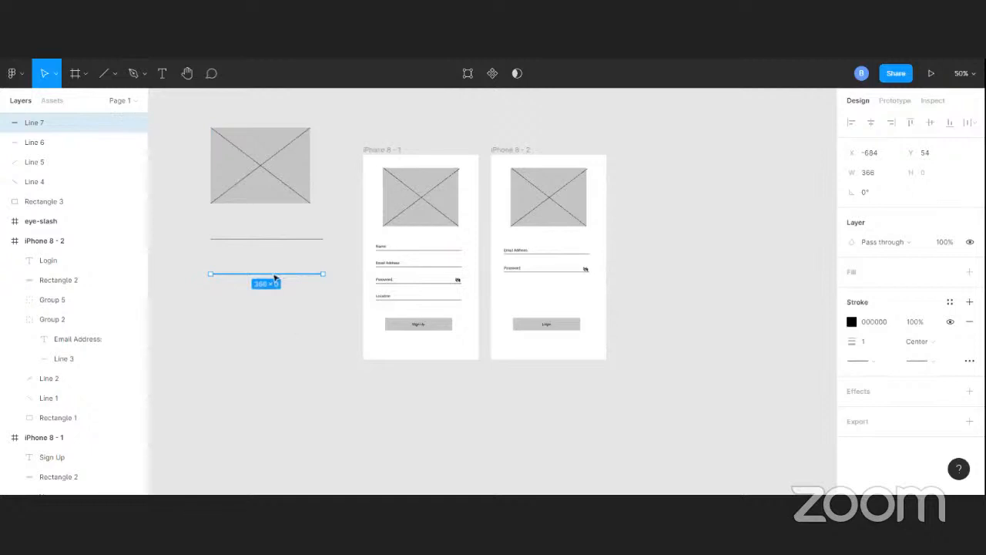
alt+drag(273, 280, 275, 322)
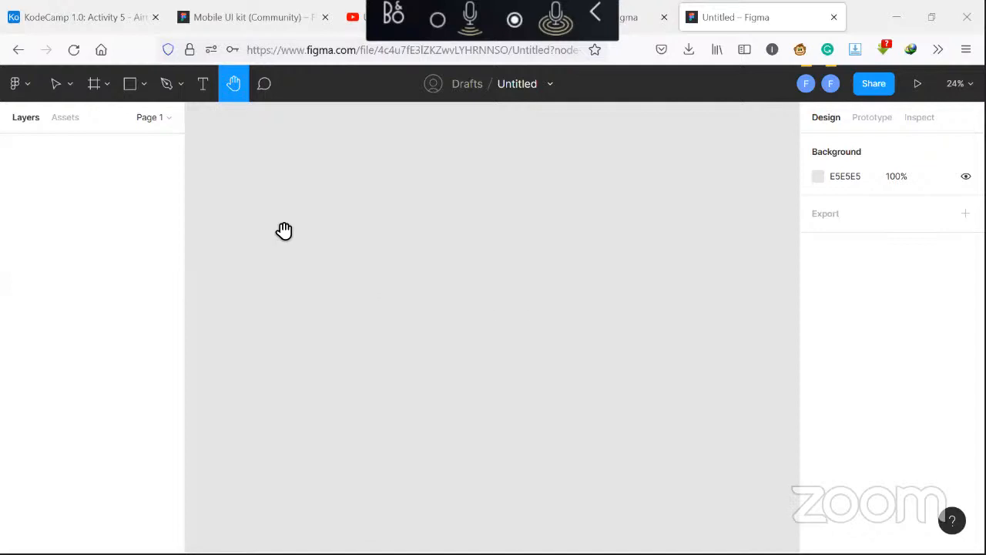
Add an iPhone 11 Pro / X frame and move it further left on the canvas
click(105, 86)
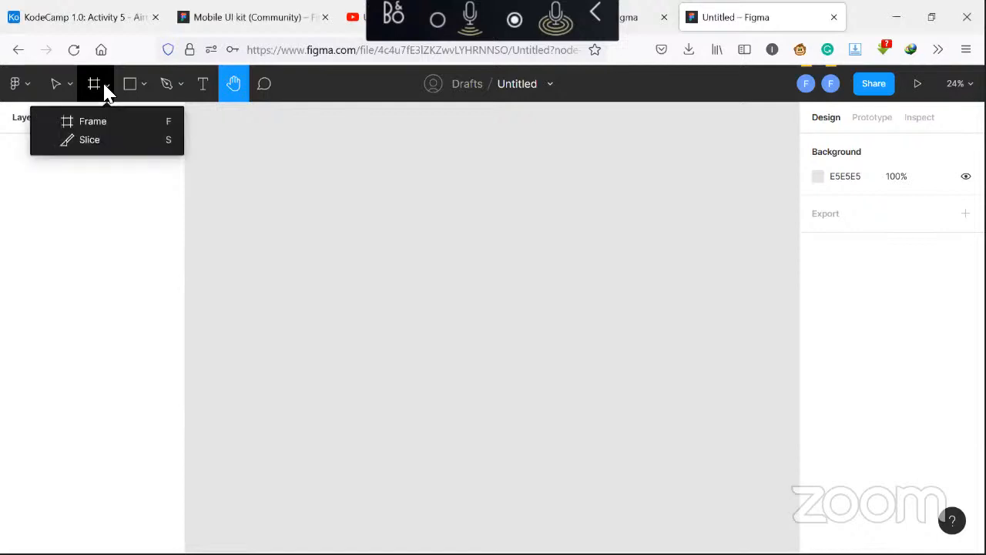
click(121, 121)
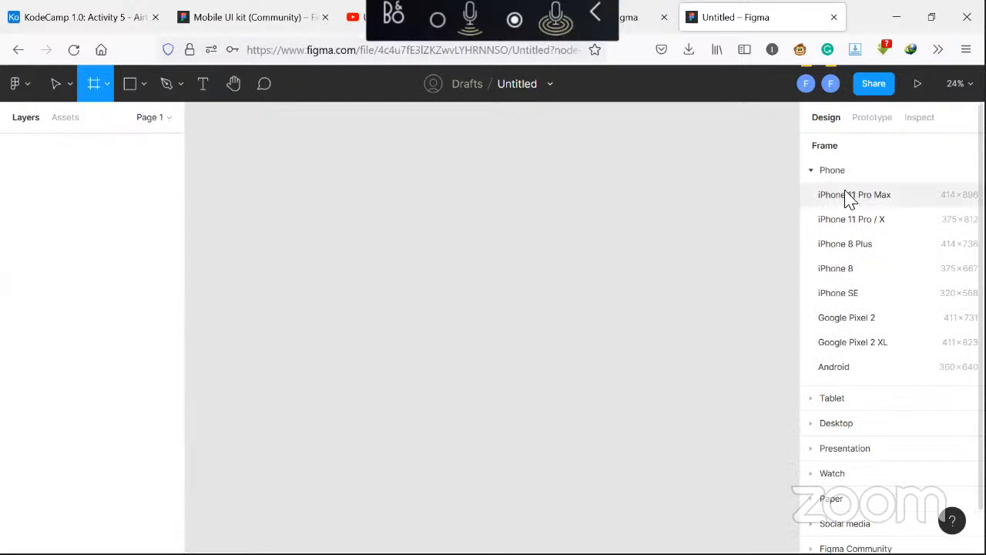
click(873, 222)
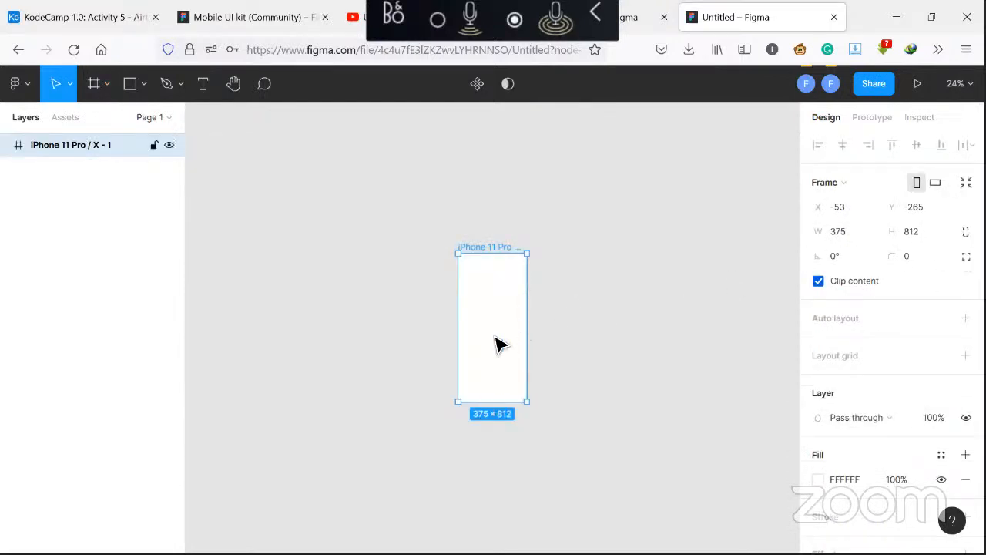
drag(493, 344, 376, 347)
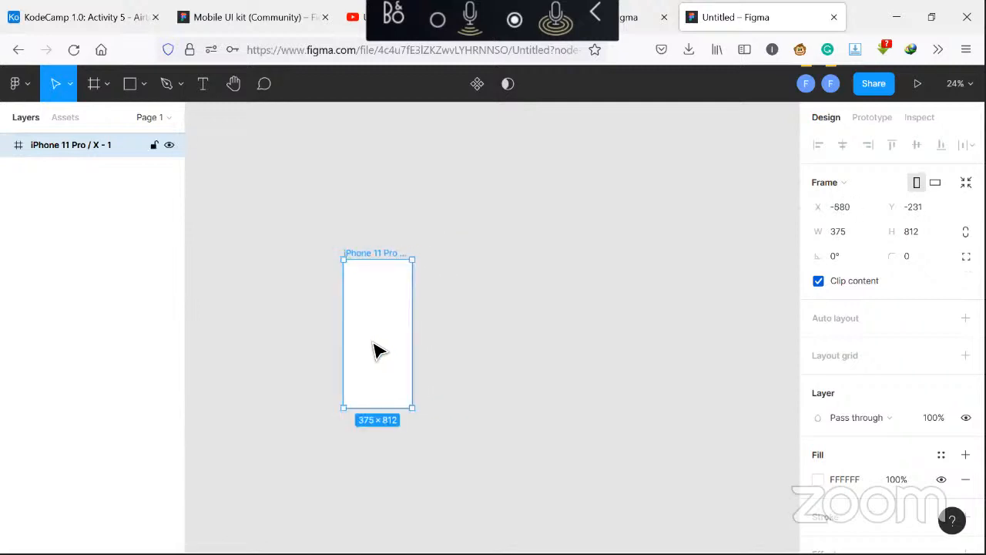
Rename the new frame to Splash screen
double_click(110, 147)
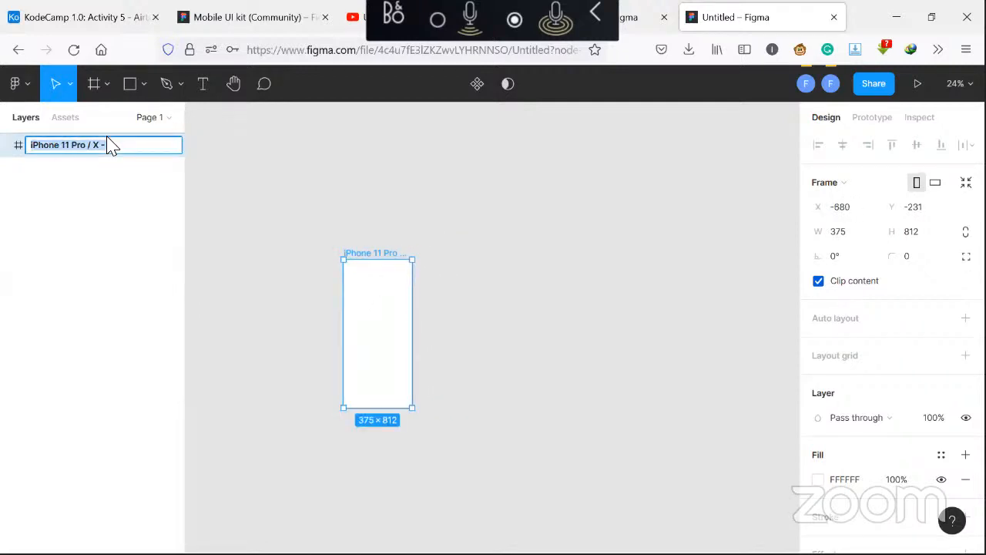
text(Spla)
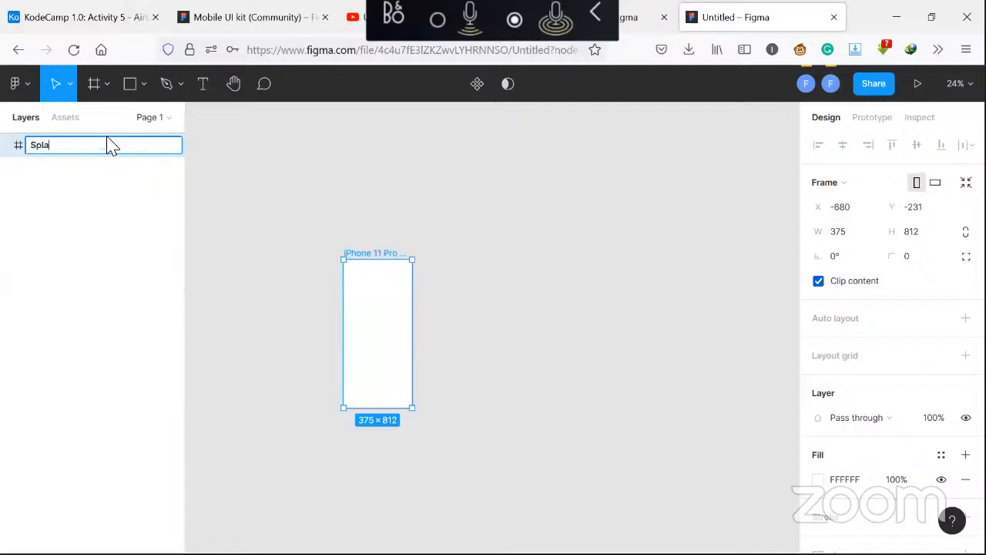
text(sh screen)
key(Return)
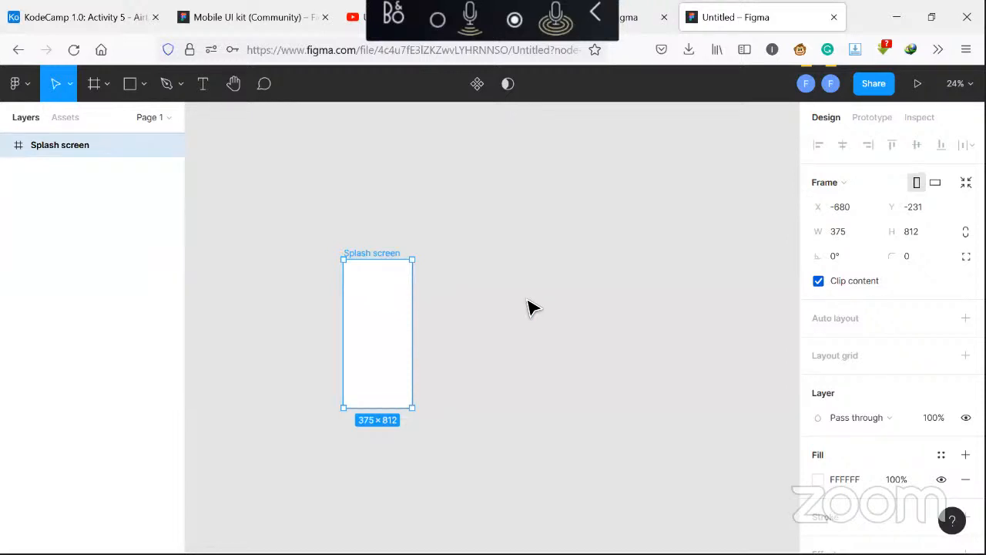
Set the Splash screen frame's fill color to 773A3A
click(820, 480)
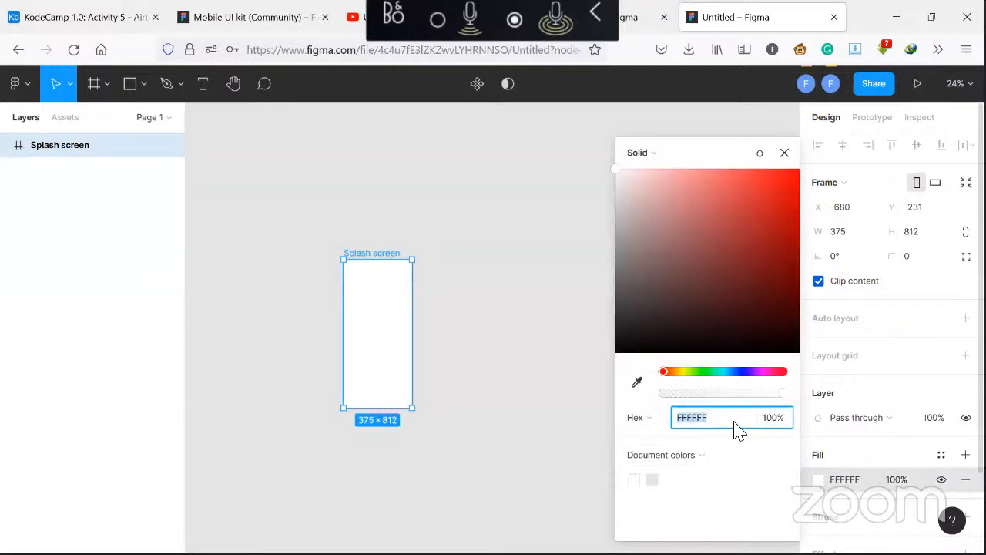
text(773a3a)
key(Return)
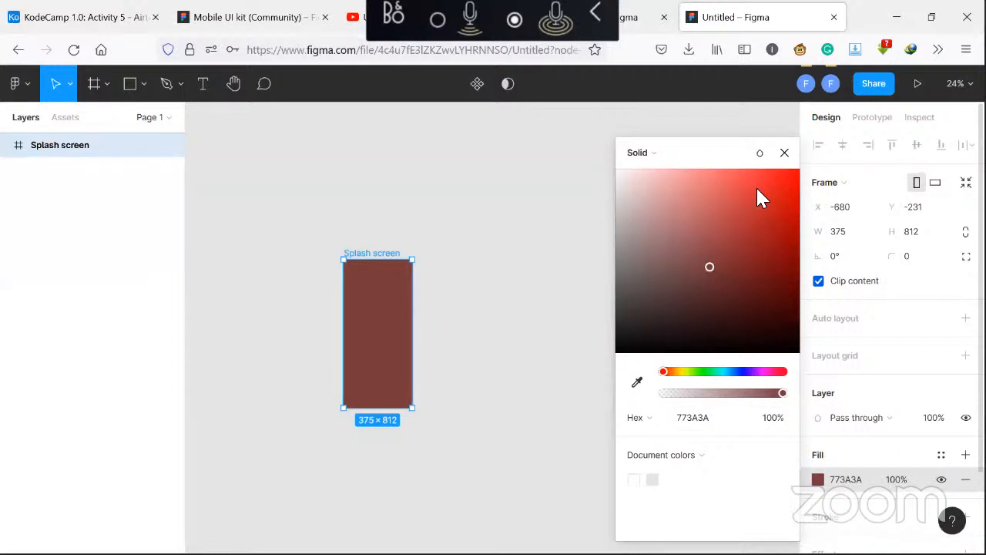
click(784, 154)
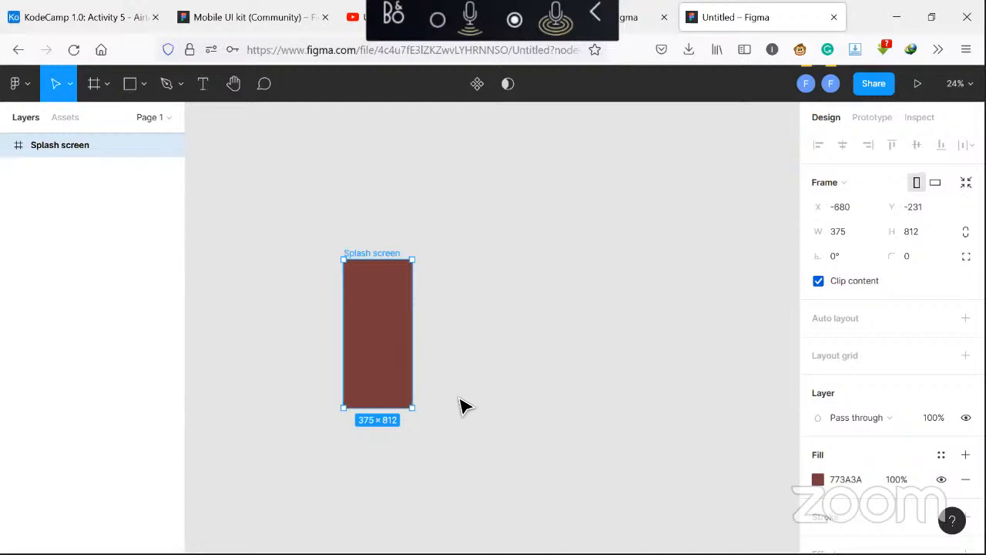
Place a default ellipse near the middle of the Splash screen frame
scroll(462, 406, up, 2)
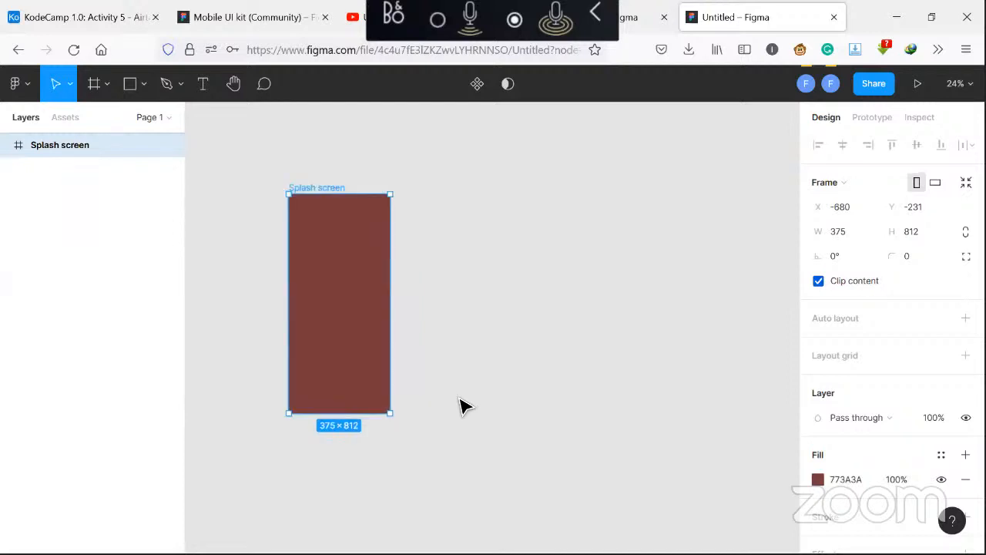
scroll(462, 406, up, 2)
scroll(462, 405, down, 2)
click(145, 86)
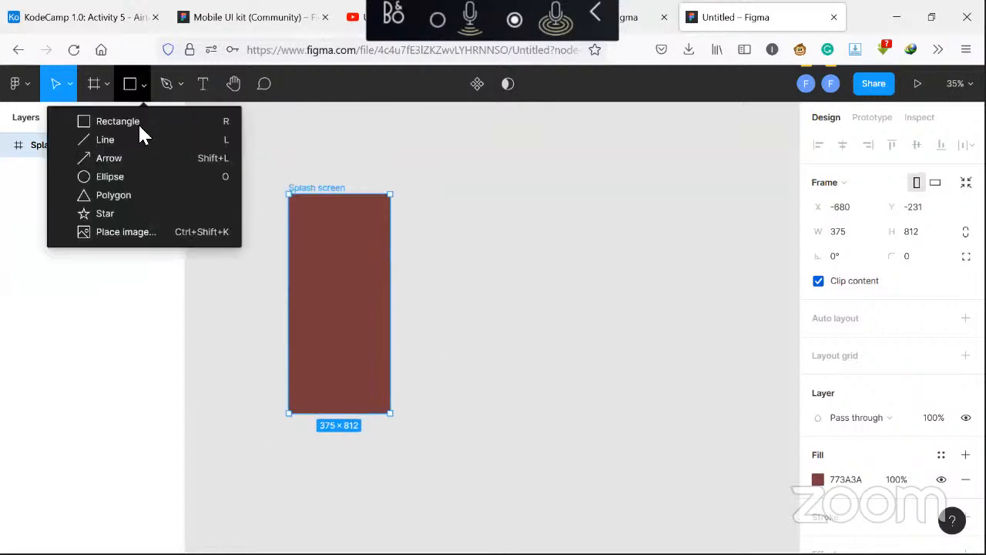
click(143, 176)
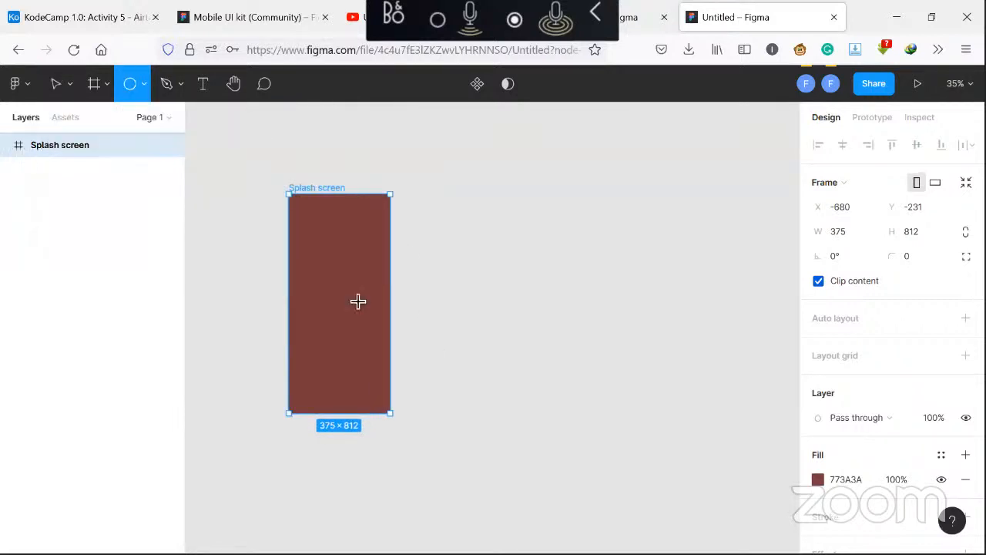
click(340, 279)
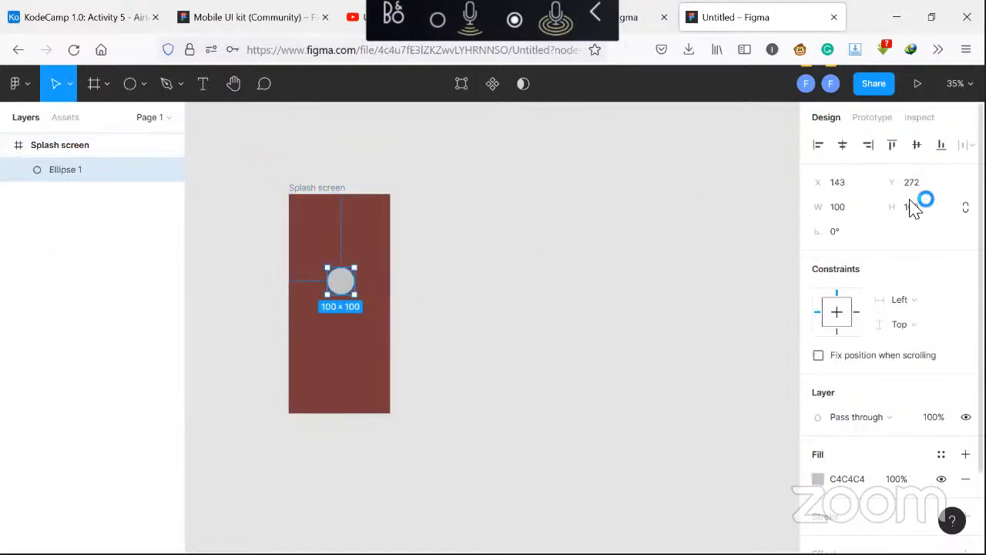
Lock the ellipse's proportions and resize it to 222 × 222
click(965, 206)
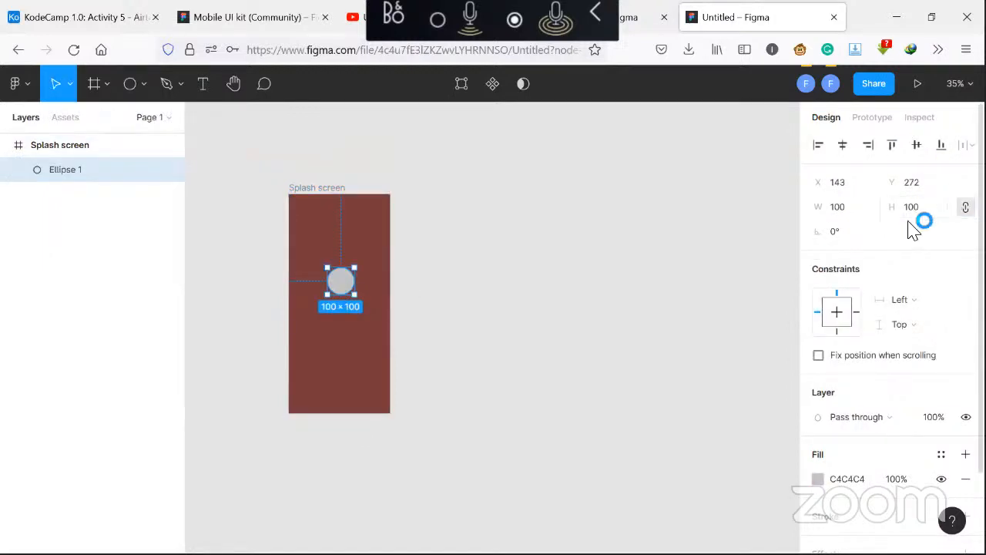
click(861, 214)
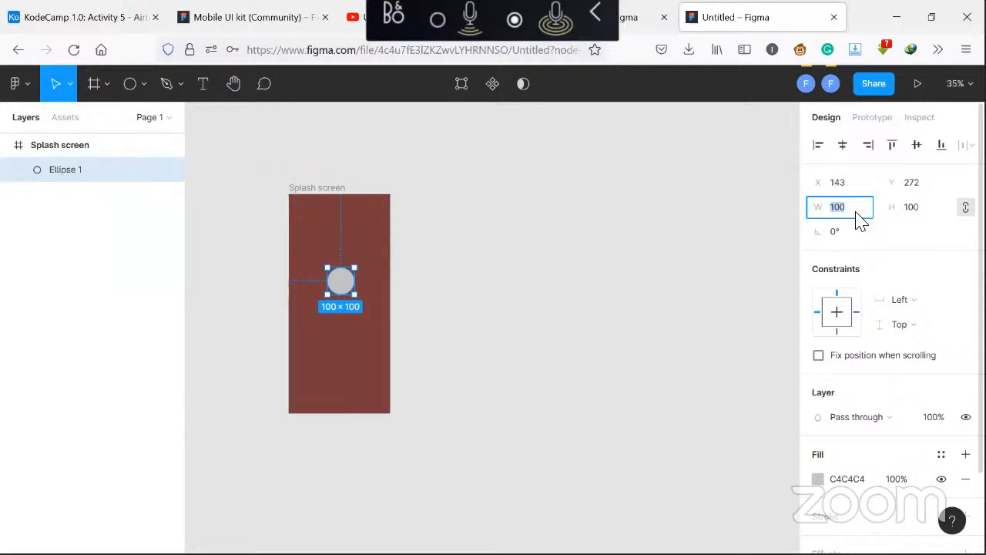
text(33)
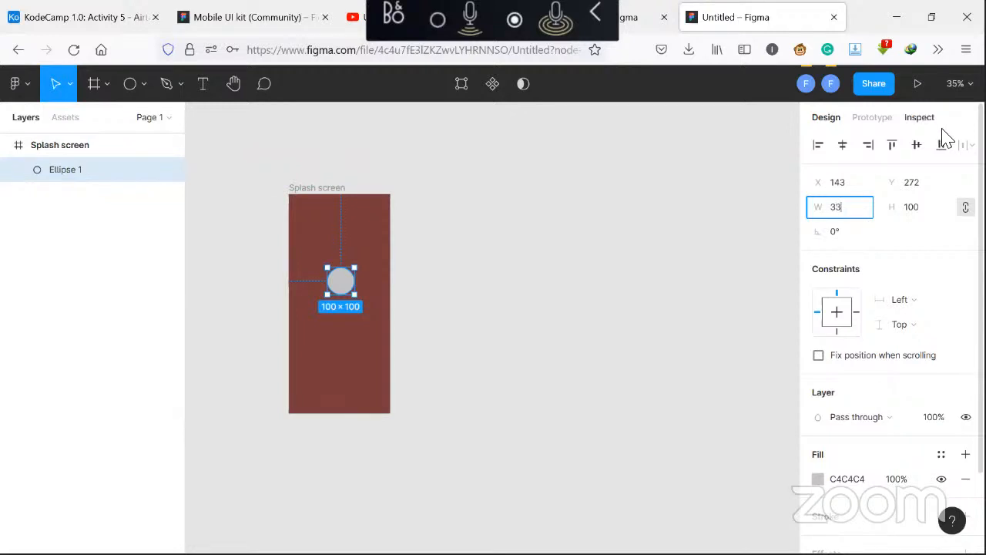
text(4)
click(930, 218)
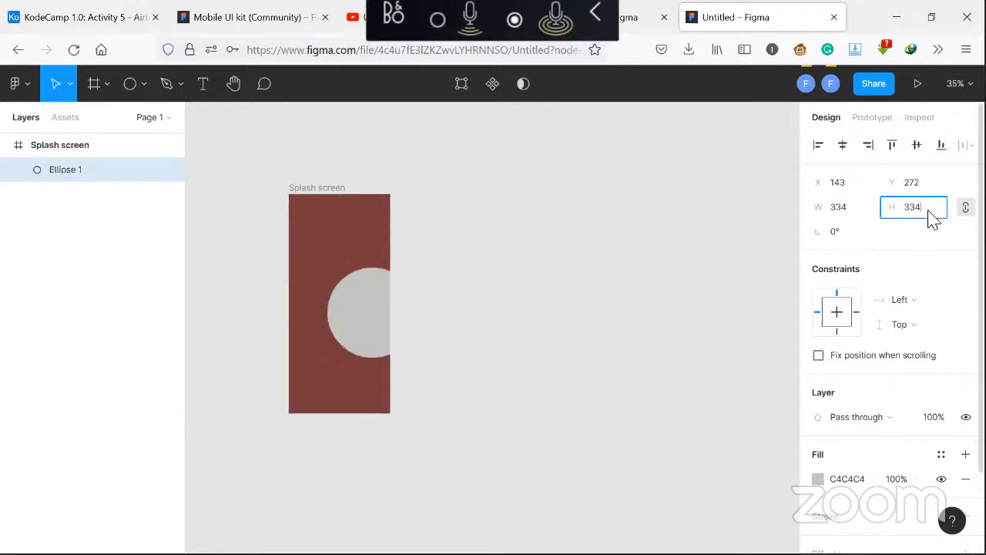
double_click(929, 215)
text(2)
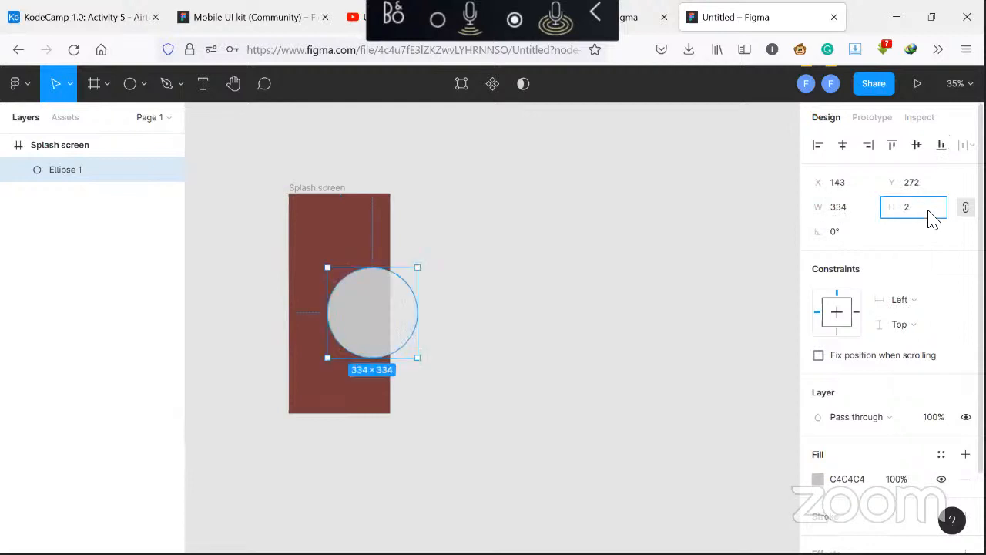
text(22)
key(Return)
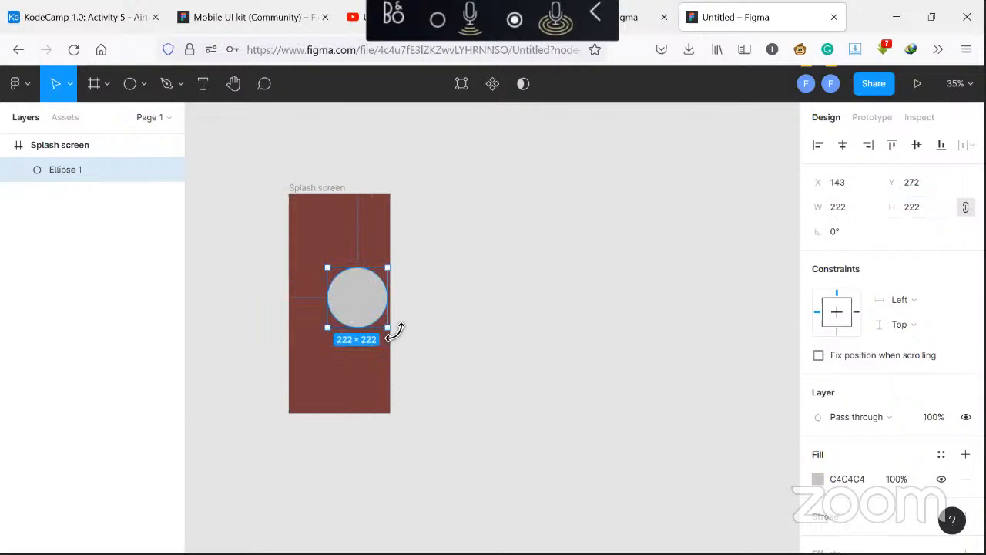
Center the ellipse horizontally in the Splash screen frame and nudge it slightly upward
click(845, 146)
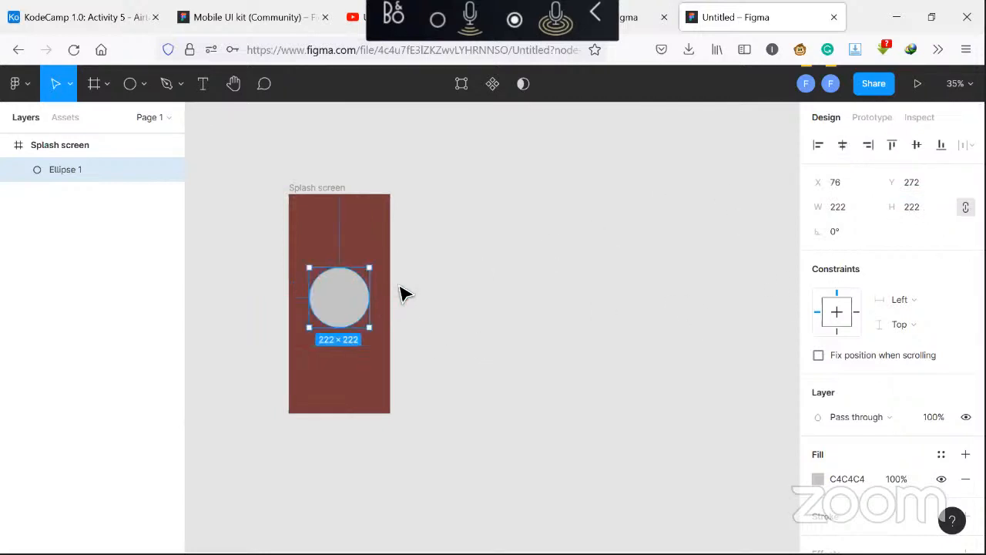
key(Up)
key(Up)
key(Up)
key(Up)
key(Up)
key(Up)
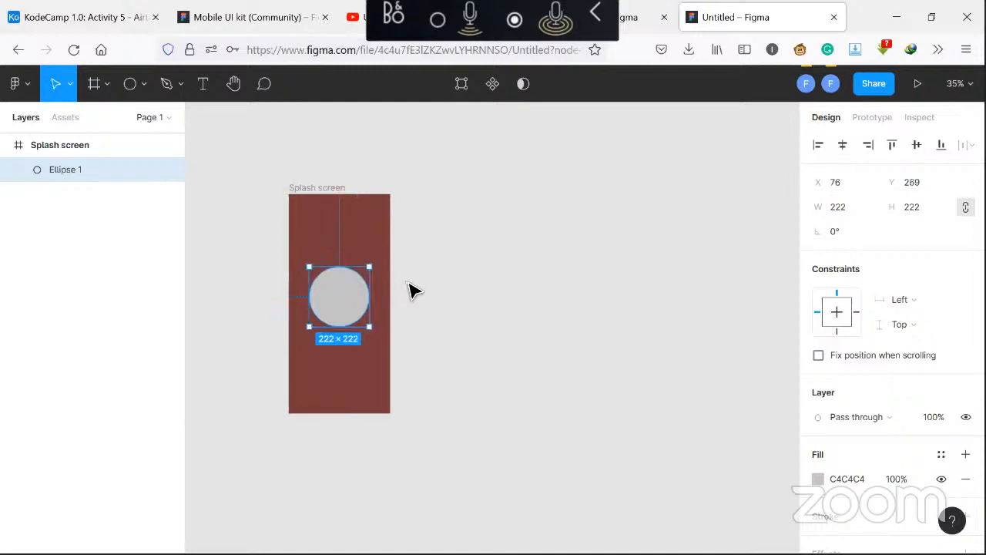
key(Up)
key(Up)
key(Up)
key(Up)
key(Up)
key(Up)
key(Up)
key(Up)
key(Up)
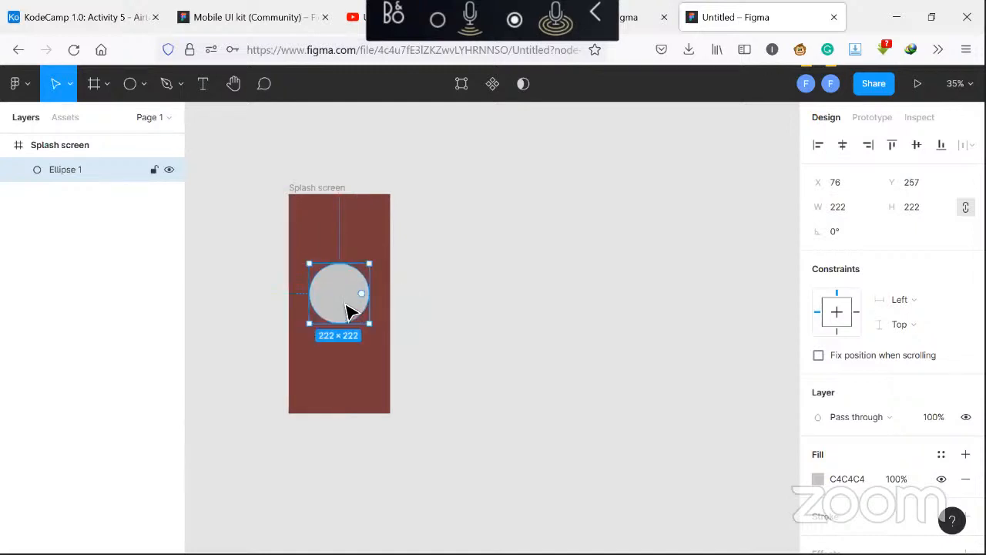
click(415, 304)
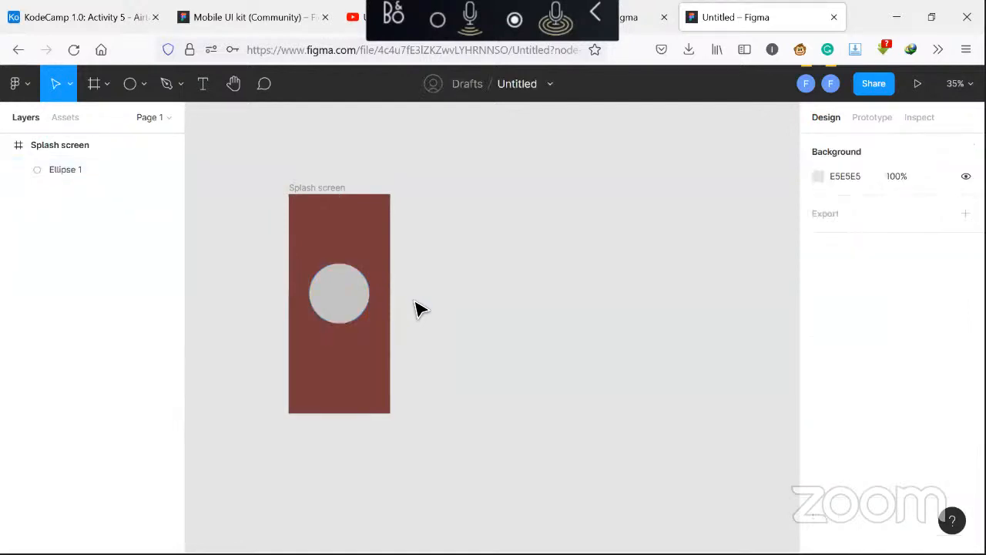
Set the text style to Bold at size 36 on an empty text layer and delete that empty layer
click(202, 85)
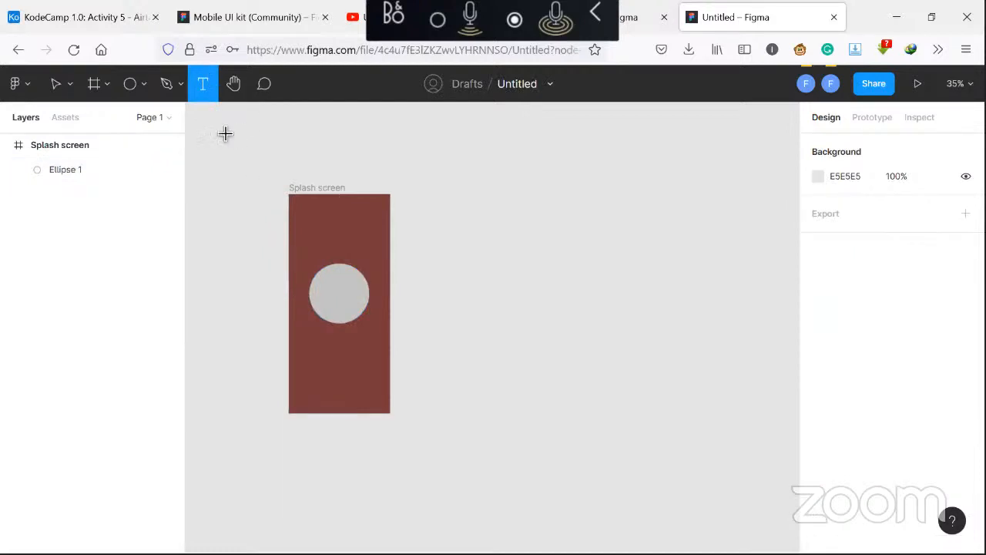
click(316, 355)
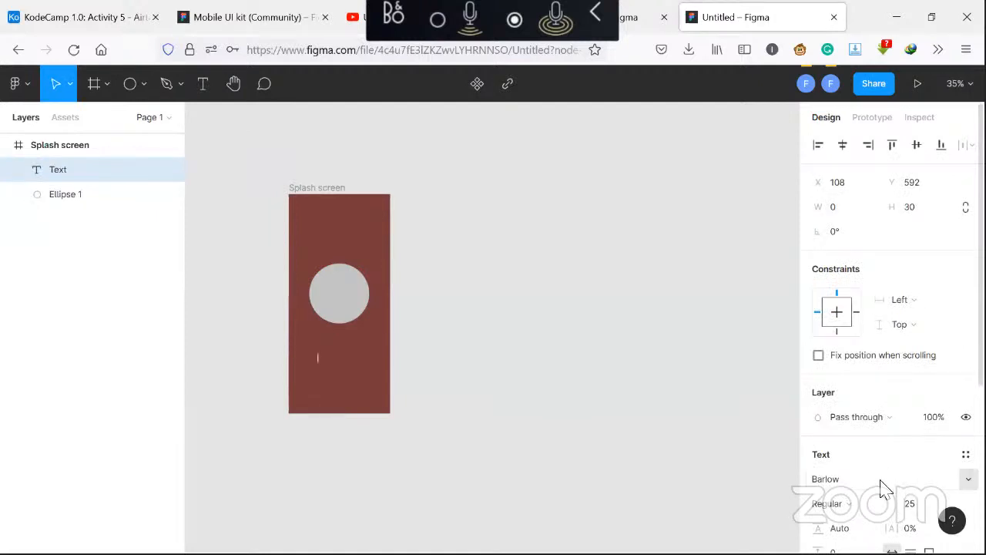
scroll(887, 487, down, 2)
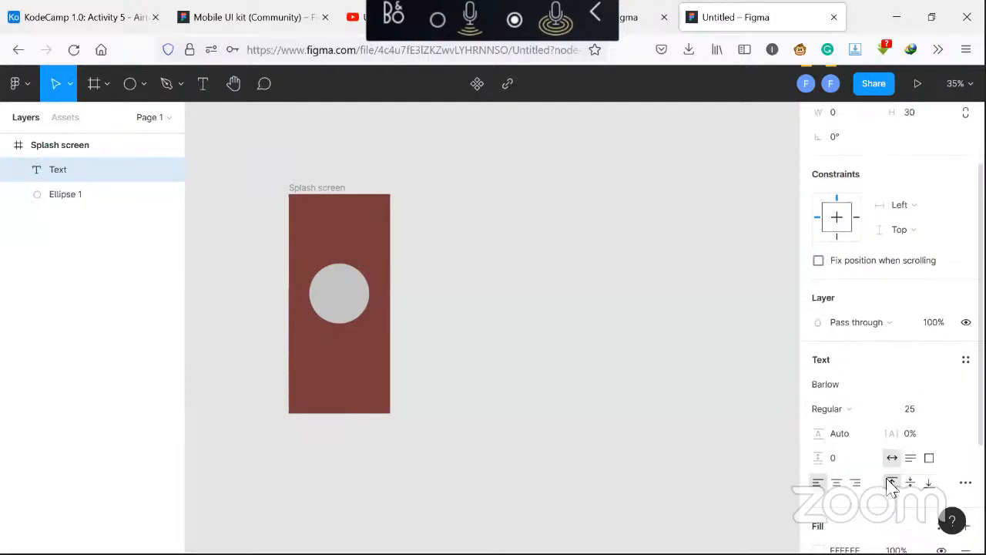
scroll(891, 487, down, 1)
click(932, 389)
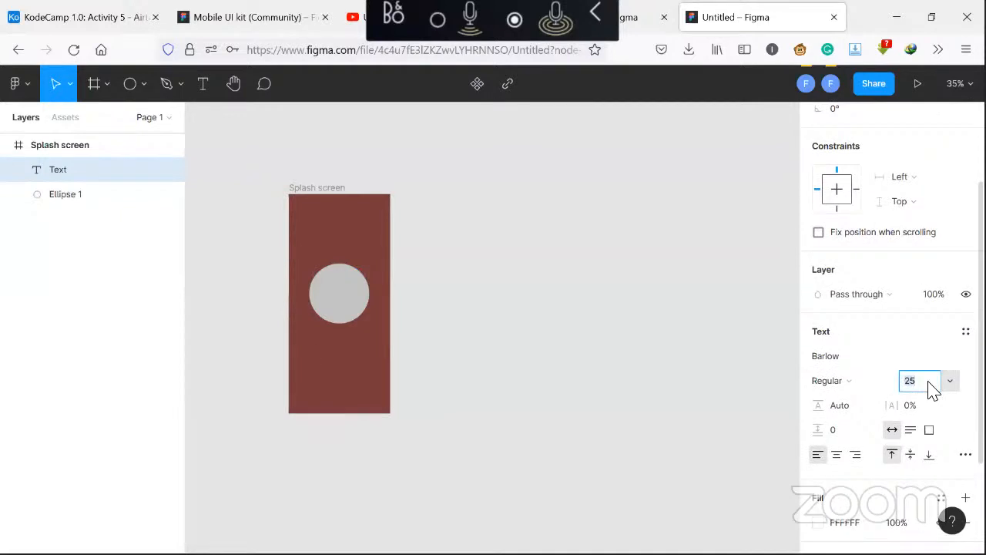
text(36)
click(889, 390)
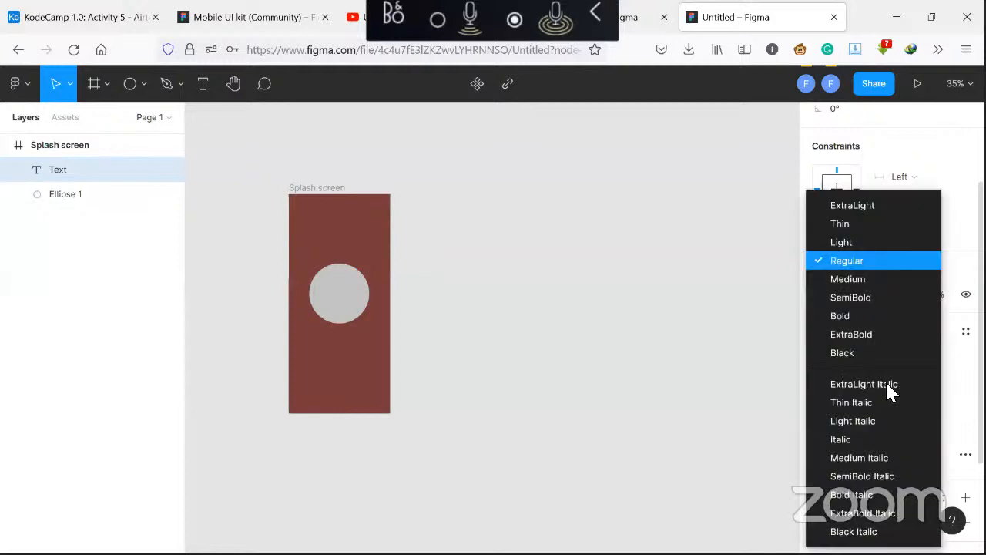
click(884, 315)
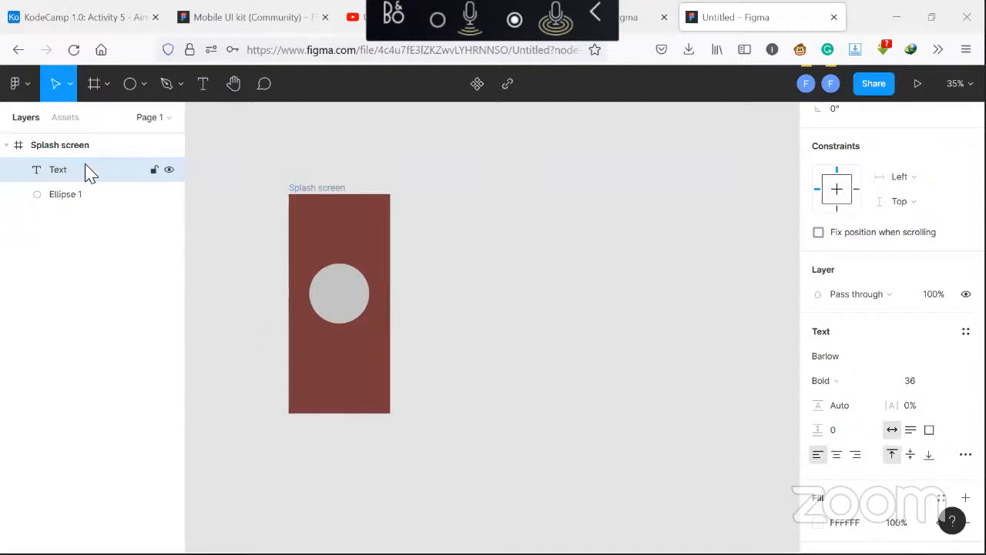
key(Delete)
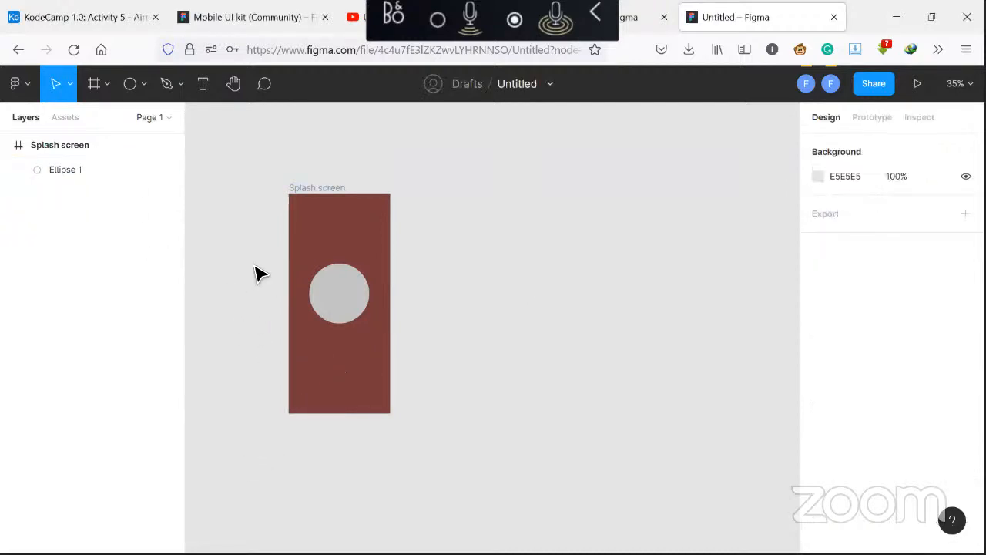
Add a text box below the circle reading Mobile Meals
click(206, 85)
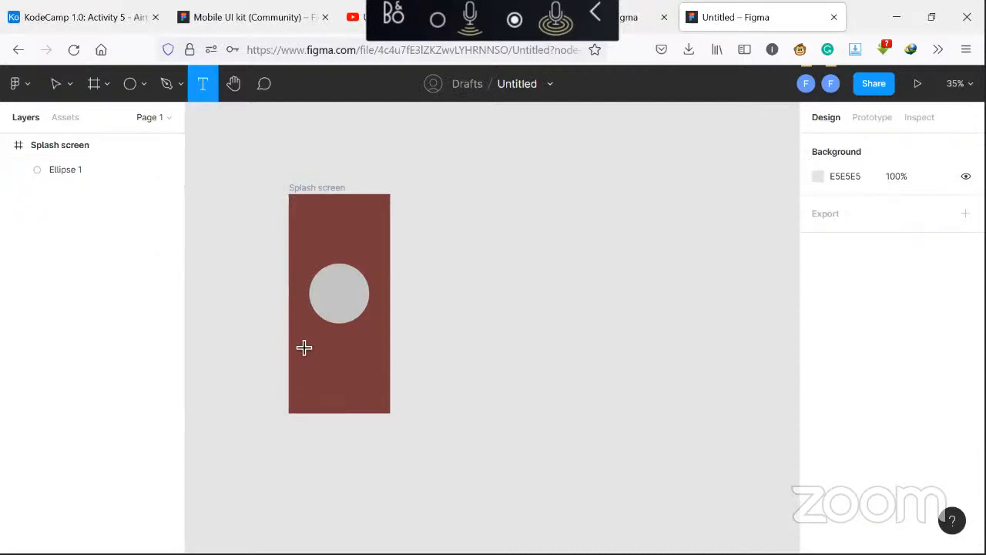
drag(303, 347, 368, 369)
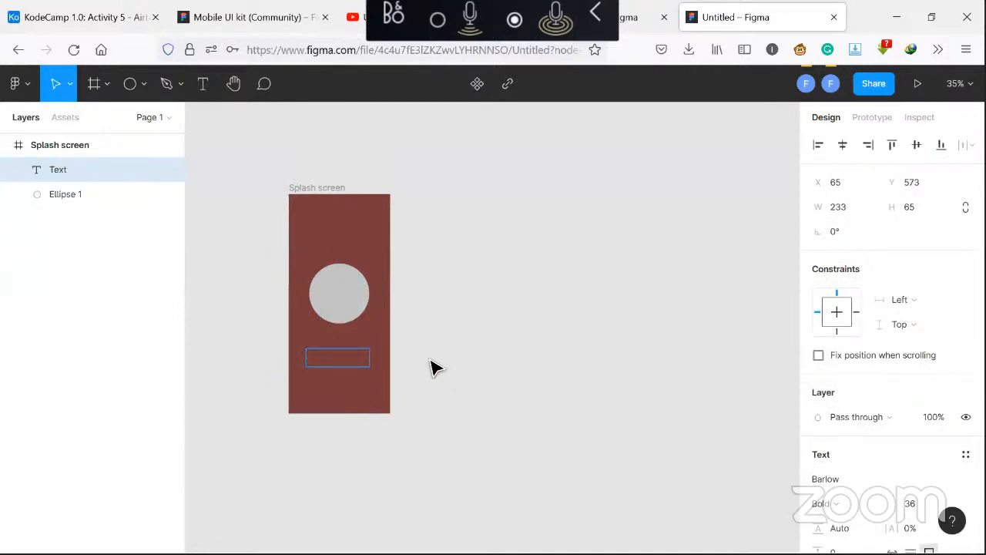
text(Mobile Meals)
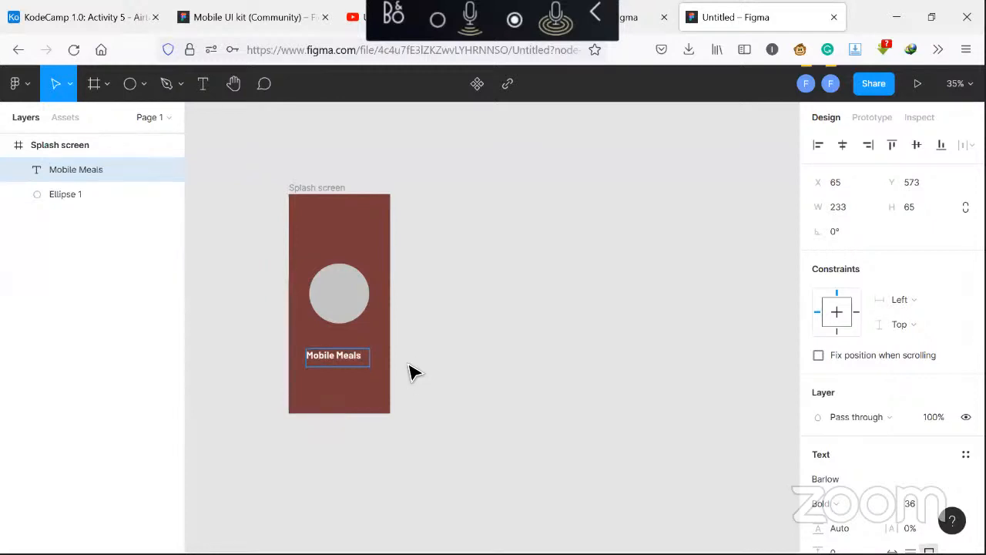
key(Escape)
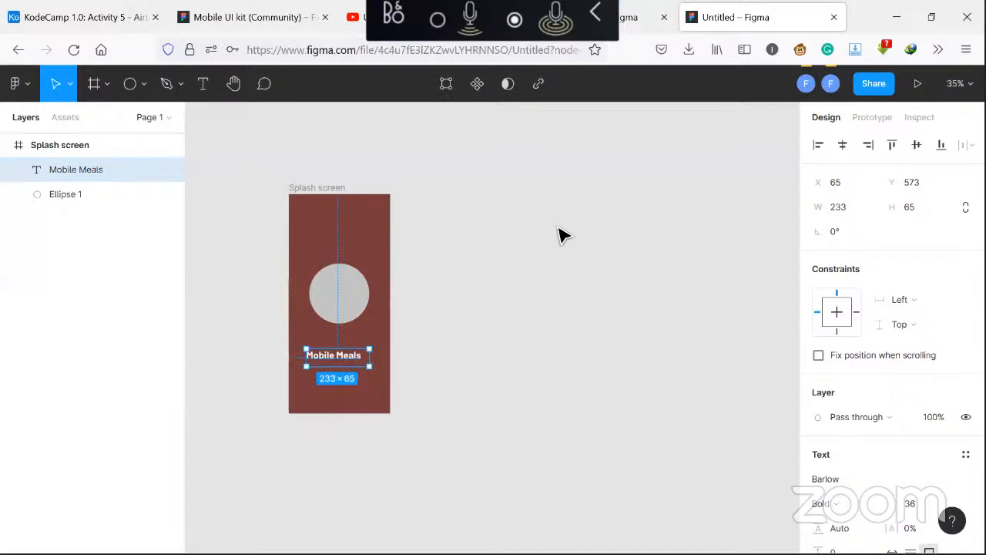
Center the text box horizontally in the frame and nudge it upward
click(842, 147)
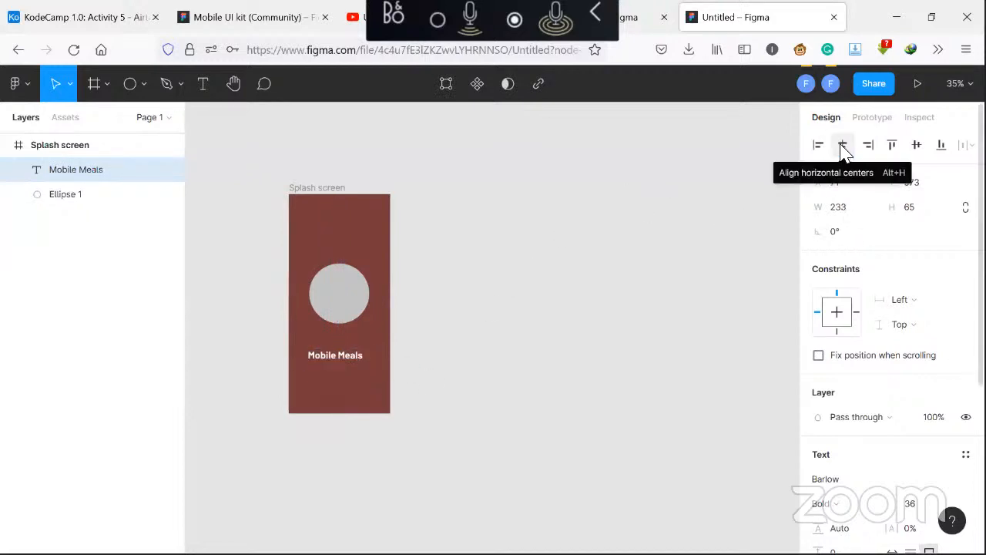
key(Up)
key(Up)
key(Up)
key(Up)
key(Up)
key(Up)
key(Up)
key(Up)
key(Up)
key(Up)
key(Up)
key(Up)
key(Up)
key(Up)
key(Up)
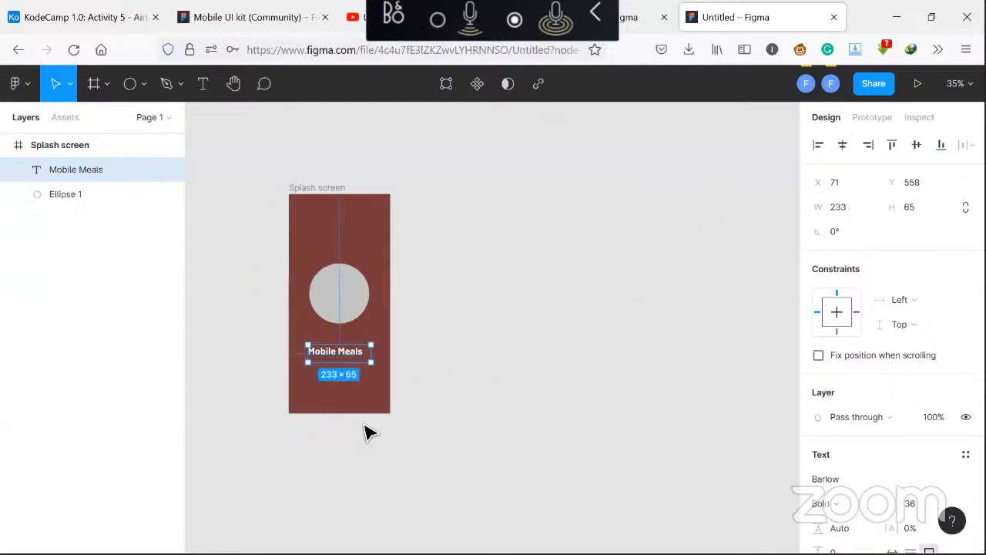
Change the text to Koded Foods
double_click(347, 355)
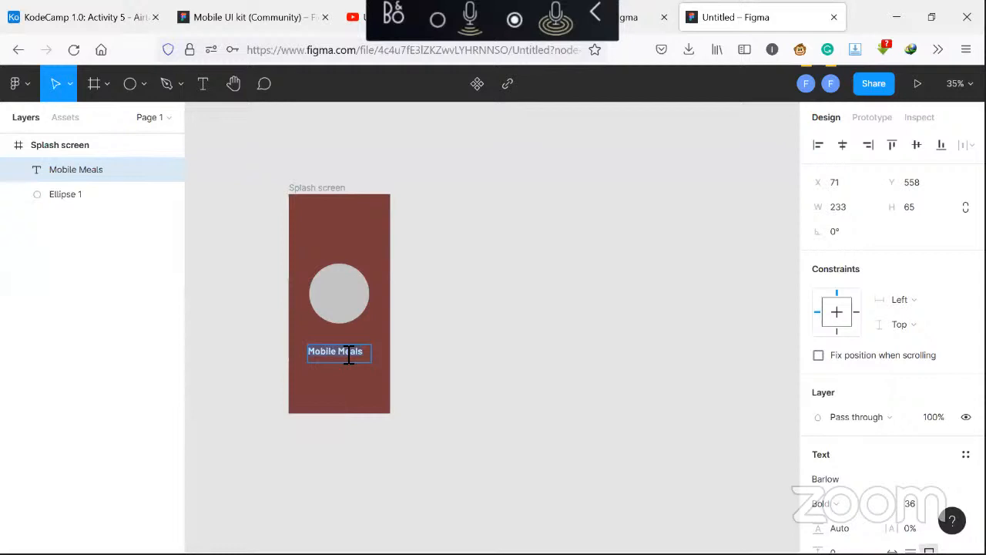
text(Koded Foods)
key(Escape)
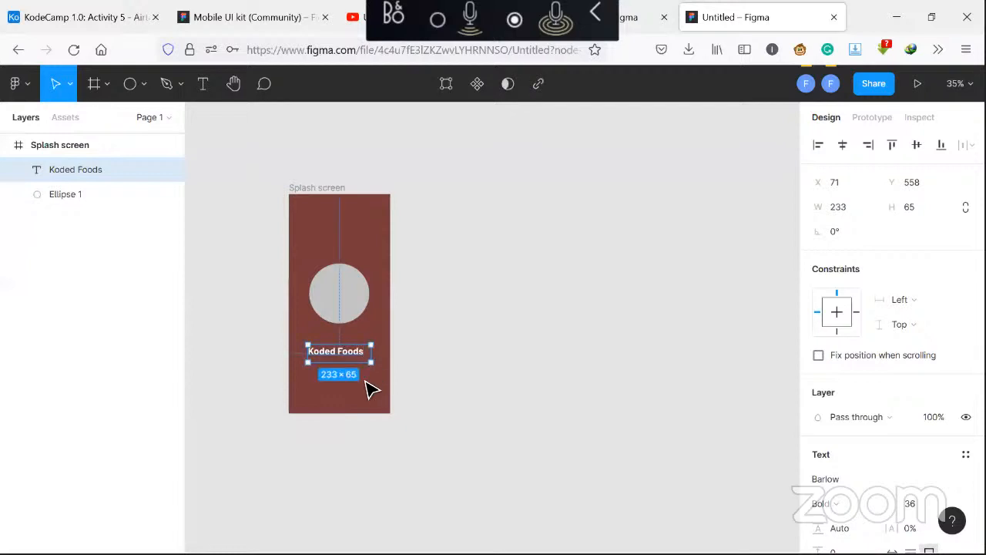
Nudge the Koded Foods text further up, closer to the circle
key(Up)
key(Up)
key(Up)
key(Up)
key(Up)
key(Up)
key(Up)
key(Up)
key(Up)
key(Up)
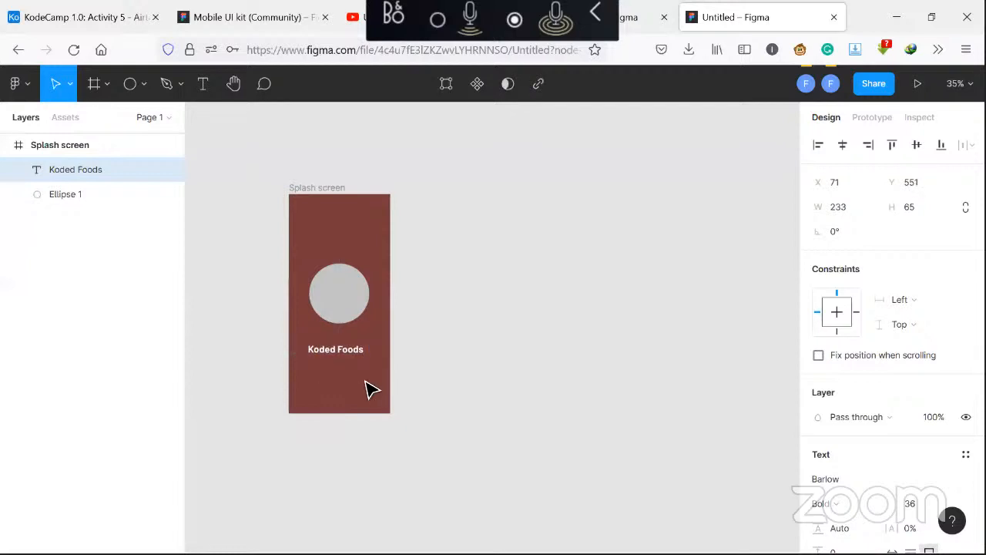
key(Up)
key(Up)
key(Up)
key(Up)
key(Up)
key(Up)
key(Up)
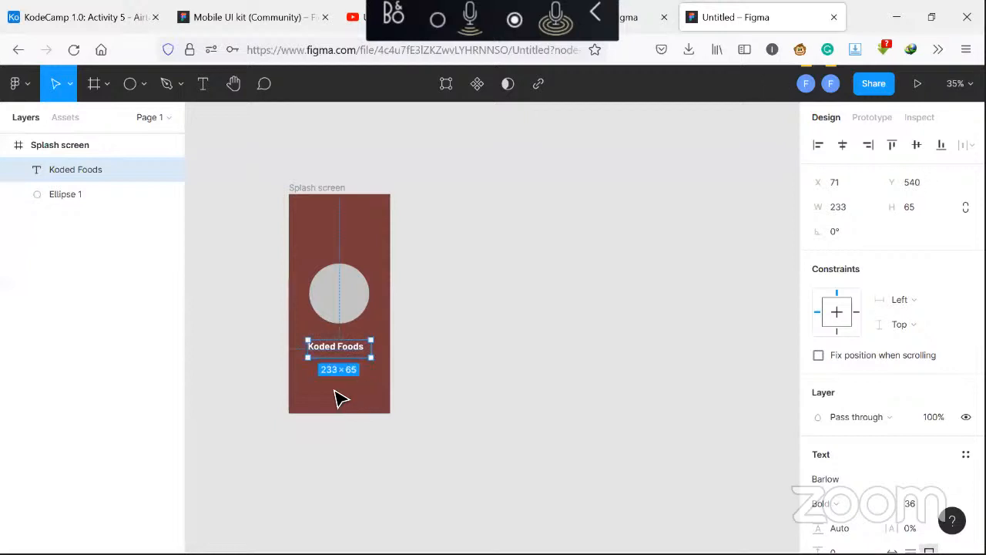
click(339, 394)
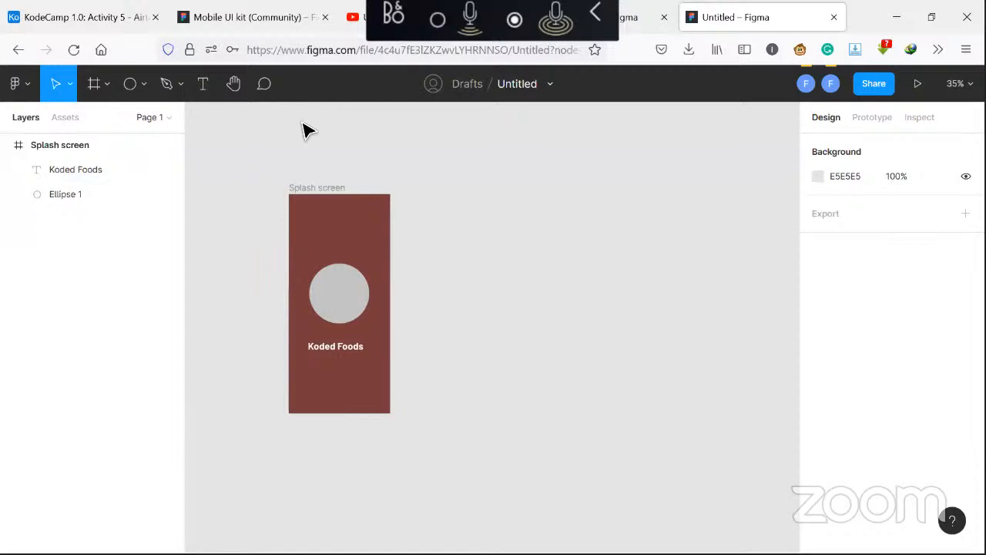
Switch to the Mobile UI kit file and select the iOS/Status Bar/Black component to copy
click(277, 23)
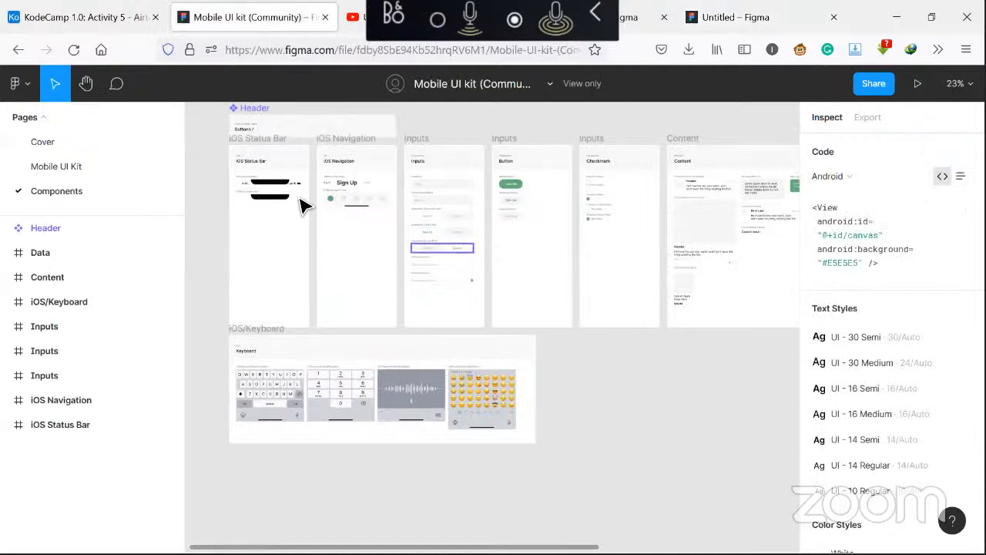
click(248, 191)
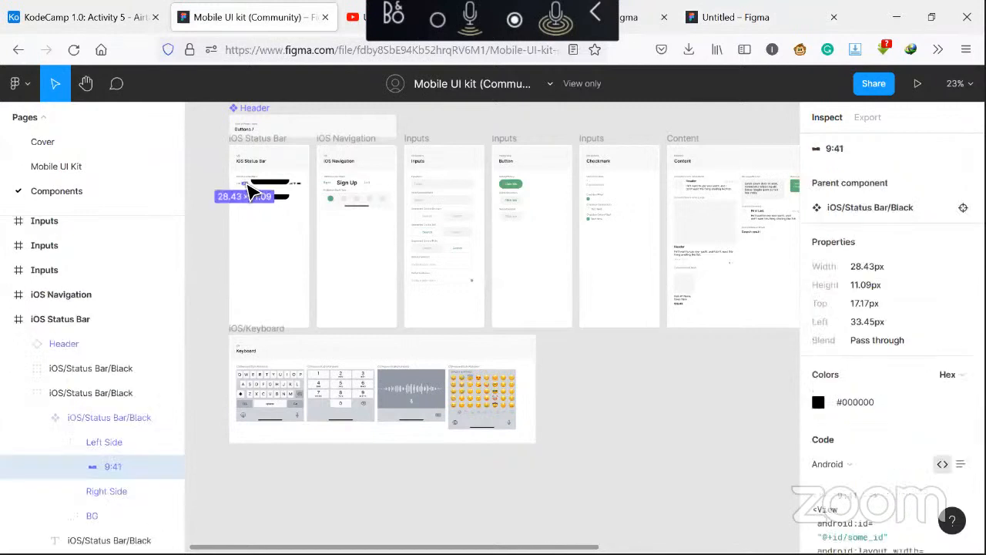
shift+click(303, 192)
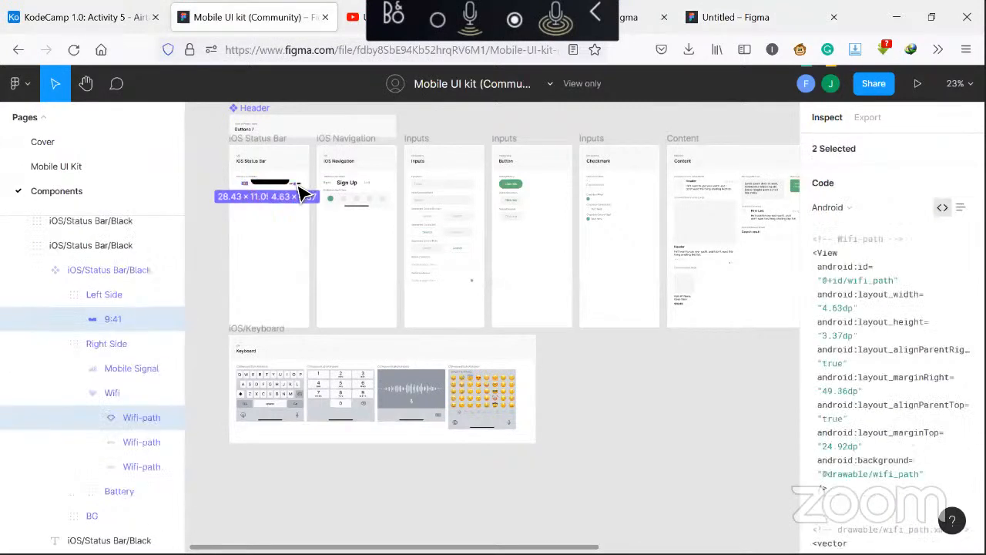
click(136, 343)
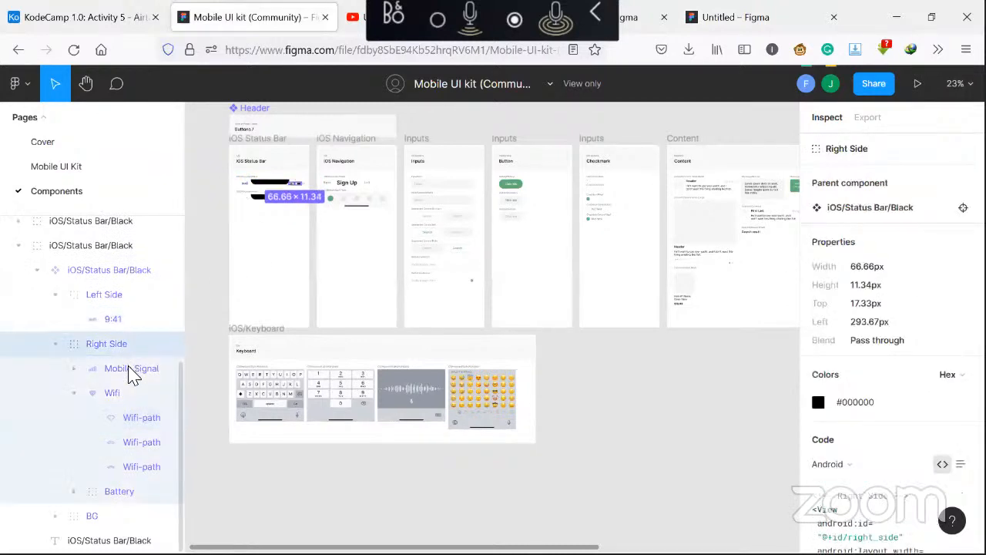
click(132, 279)
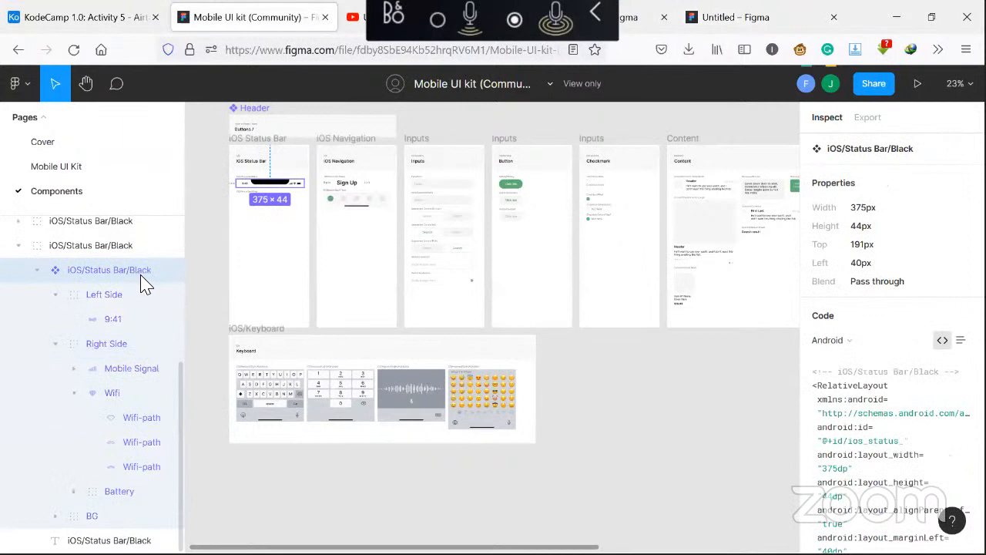
mouse_move(265, 293)
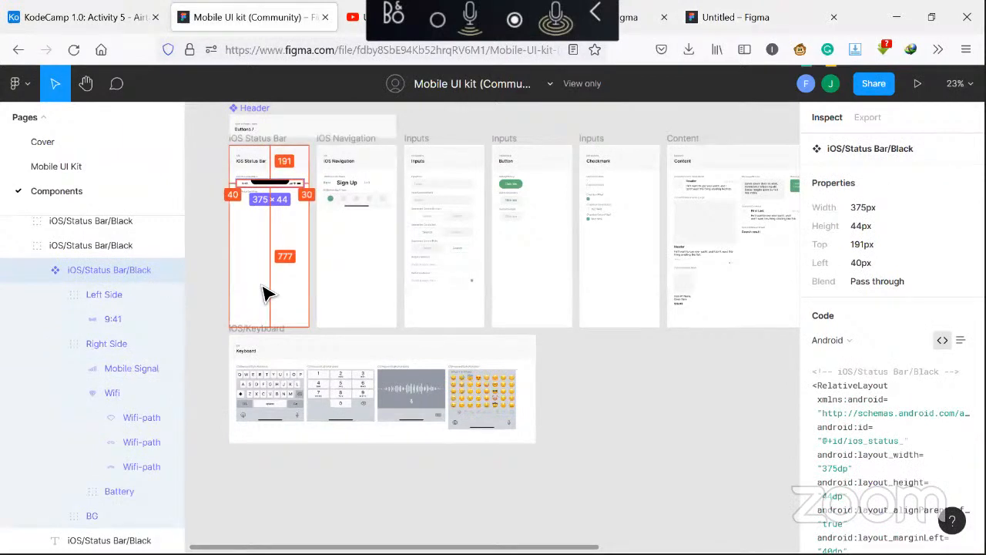
Return to the Untitled file, paste the status bar into the Splash screen frame and move it to the top
click(738, 16)
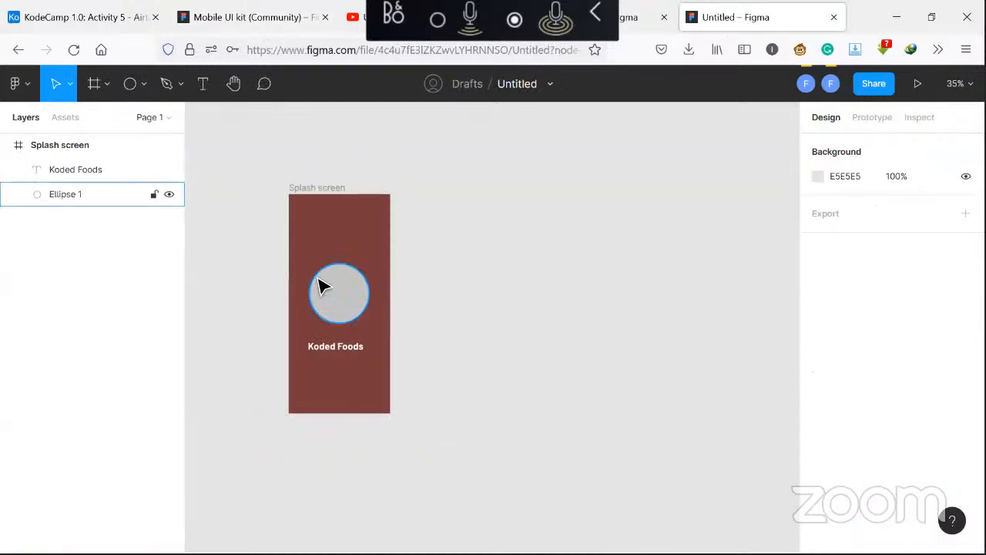
click(319, 194)
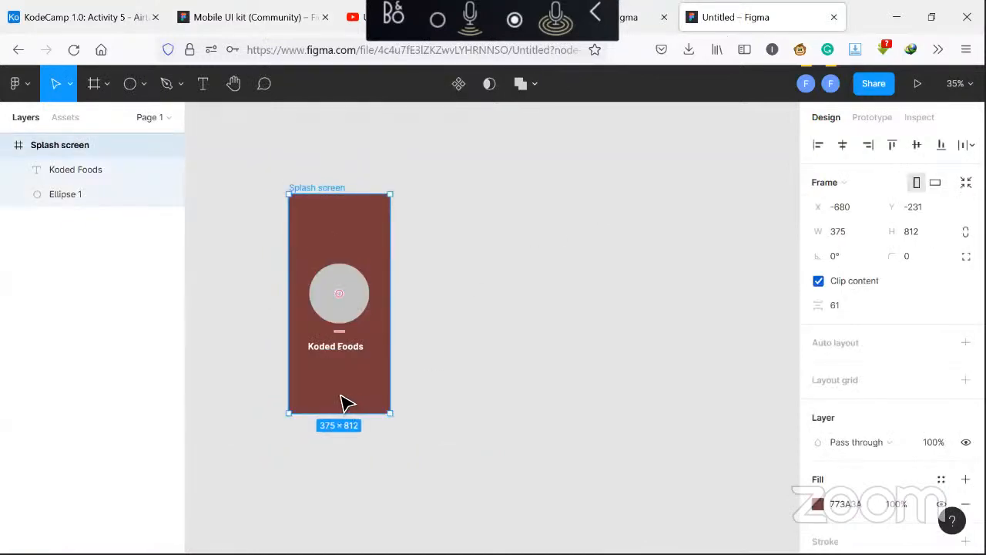
key(ctrl+v)
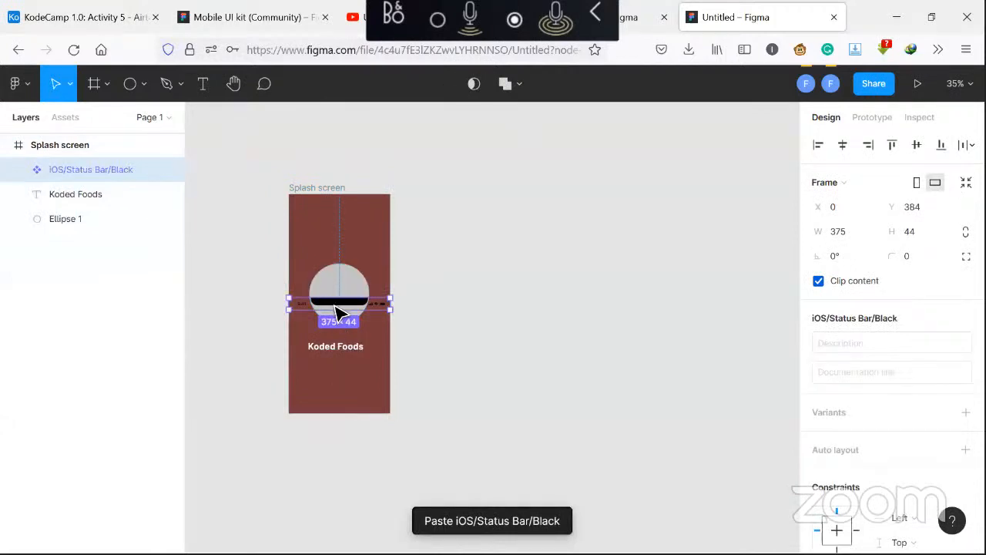
drag(337, 310, 343, 207)
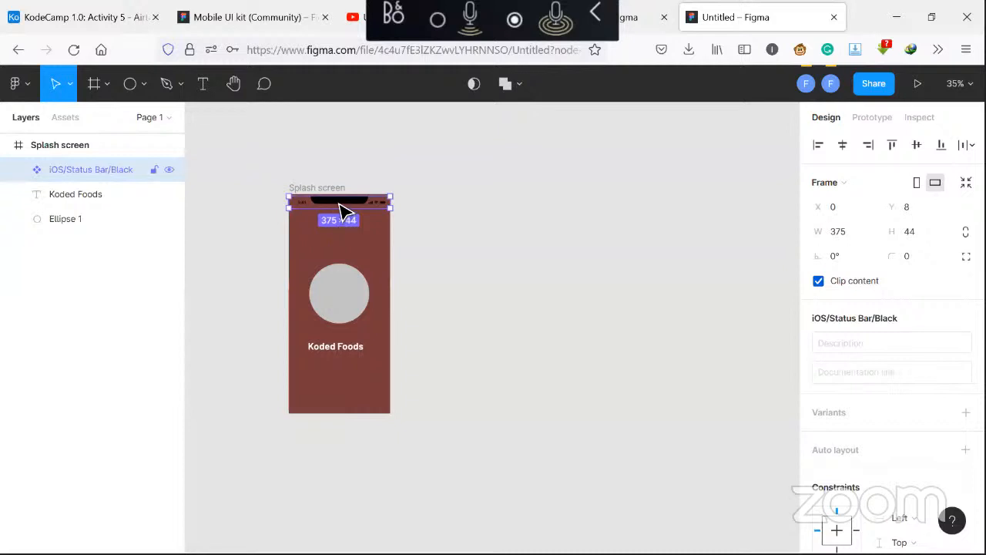
Delete the BG layer inside the pasted status bar
click(16, 171)
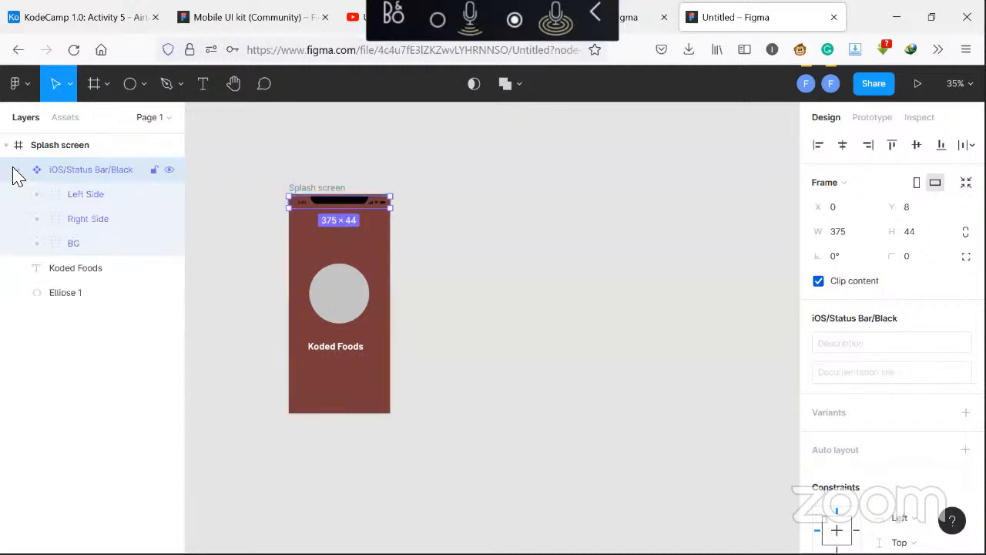
click(80, 247)
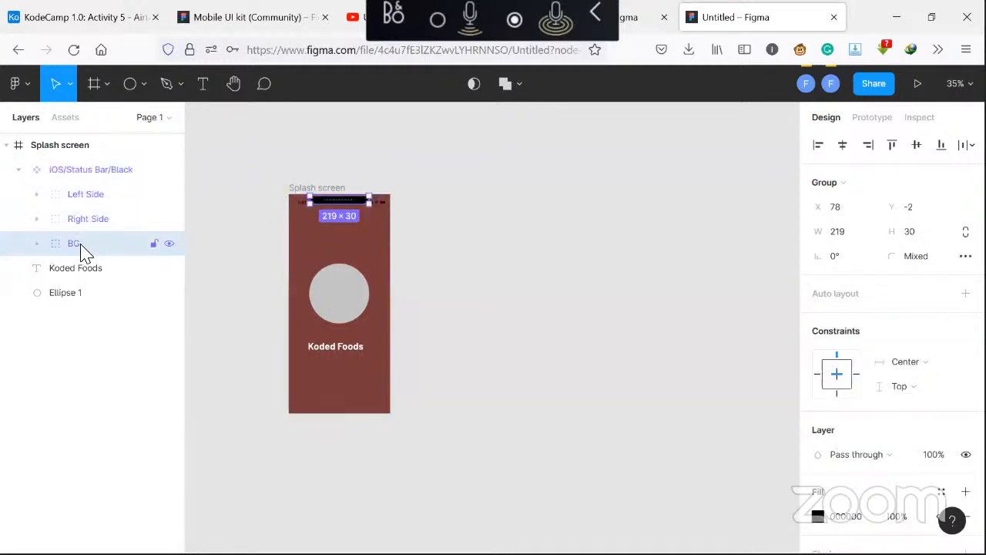
key(Delete)
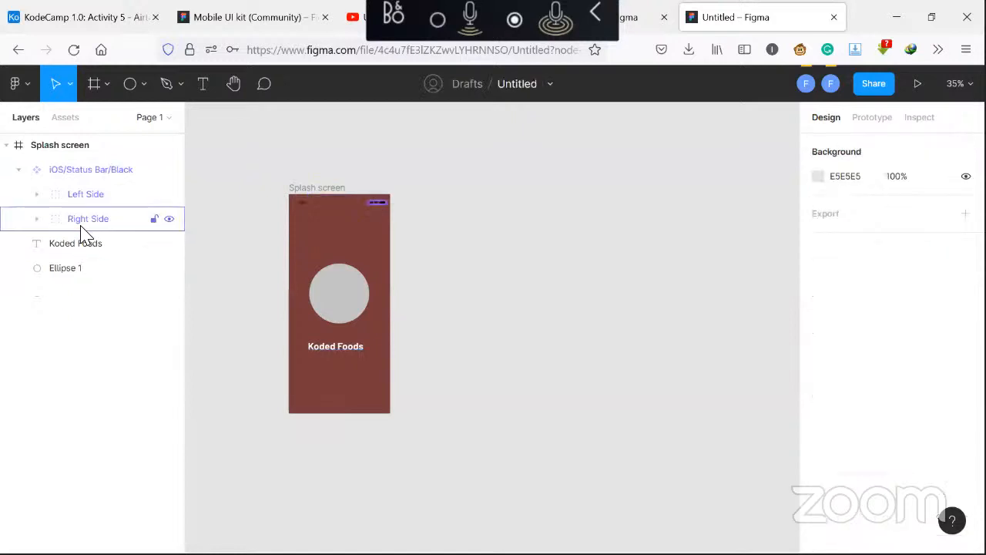
Set the status bar's Left Side fill to white FFFFFF at 80% opacity
click(98, 208)
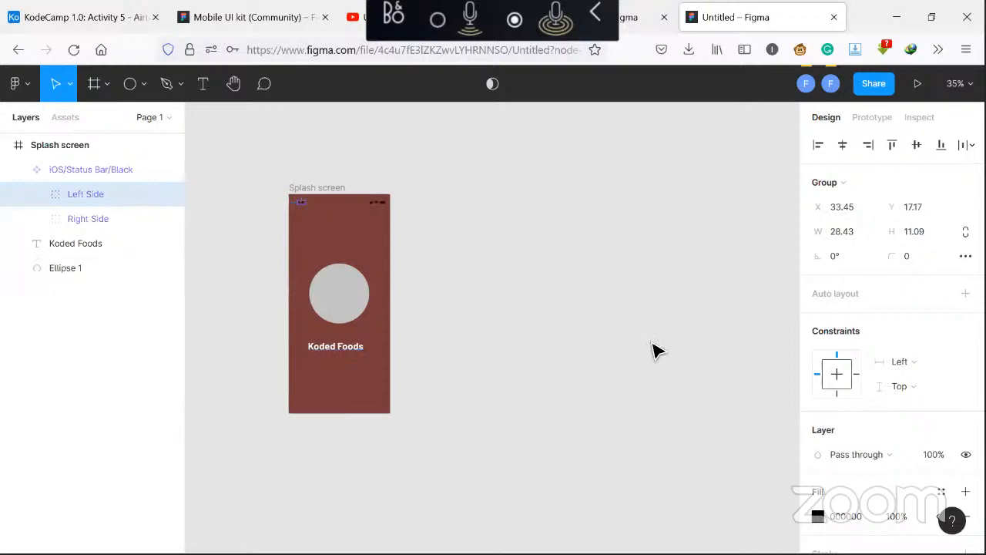
scroll(852, 411, down, 3)
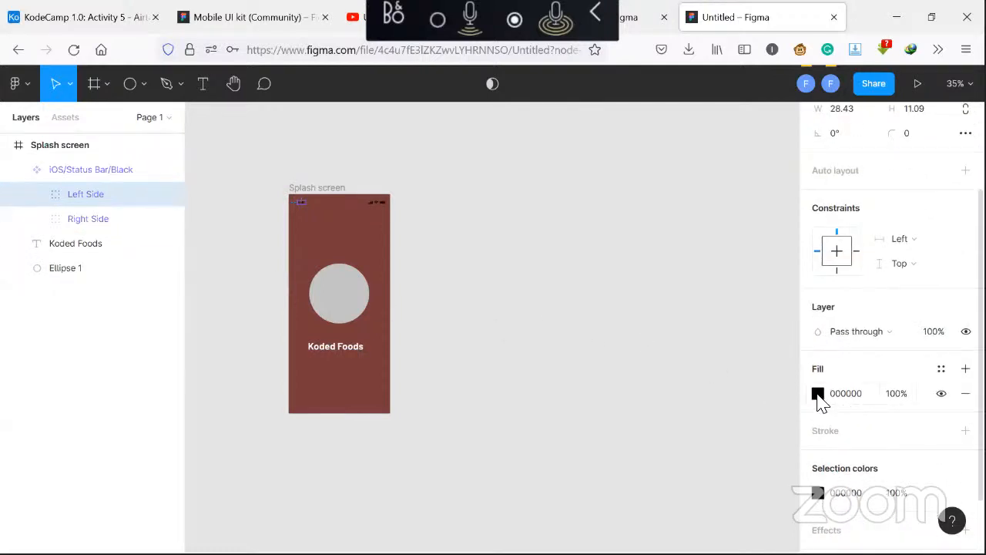
click(816, 396)
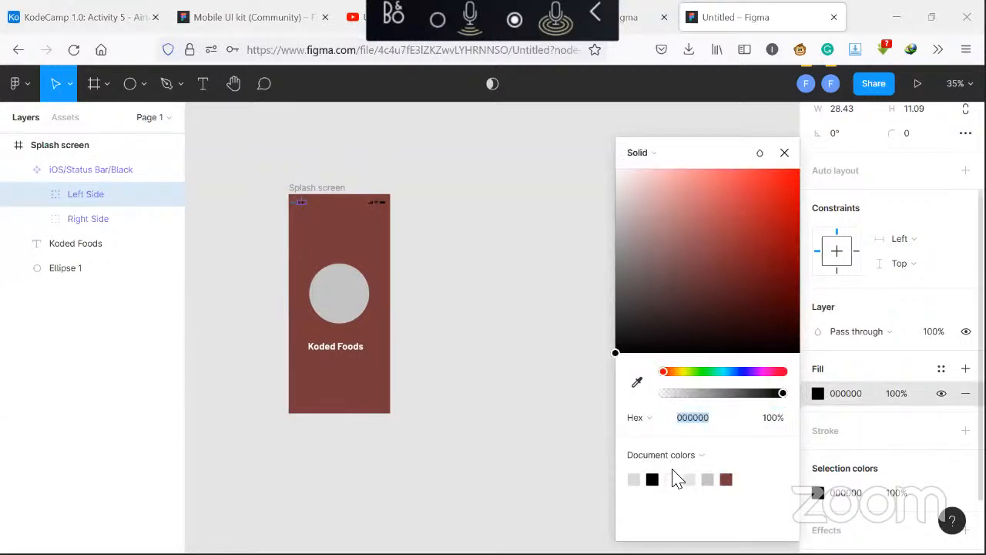
click(730, 429)
text(f)
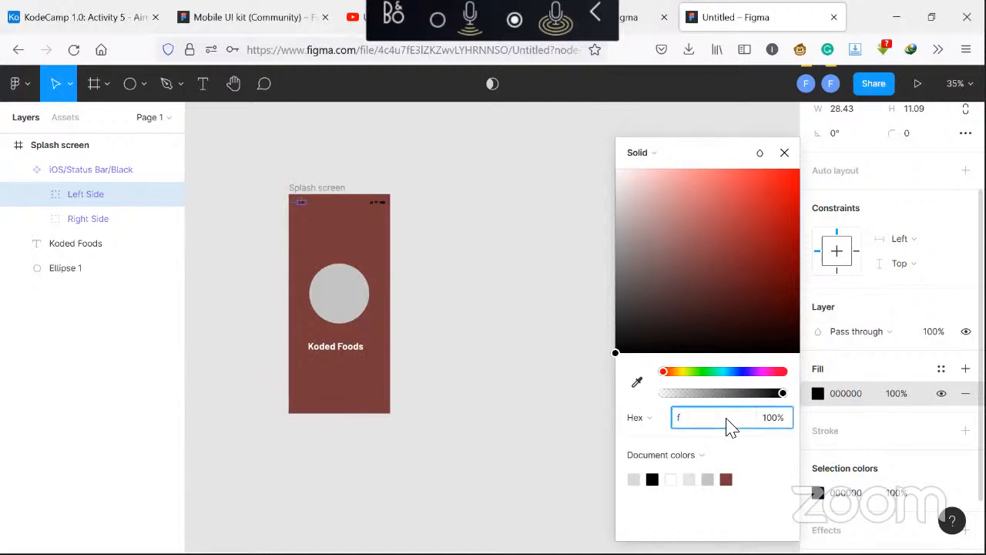
text(fffff)
key(Return)
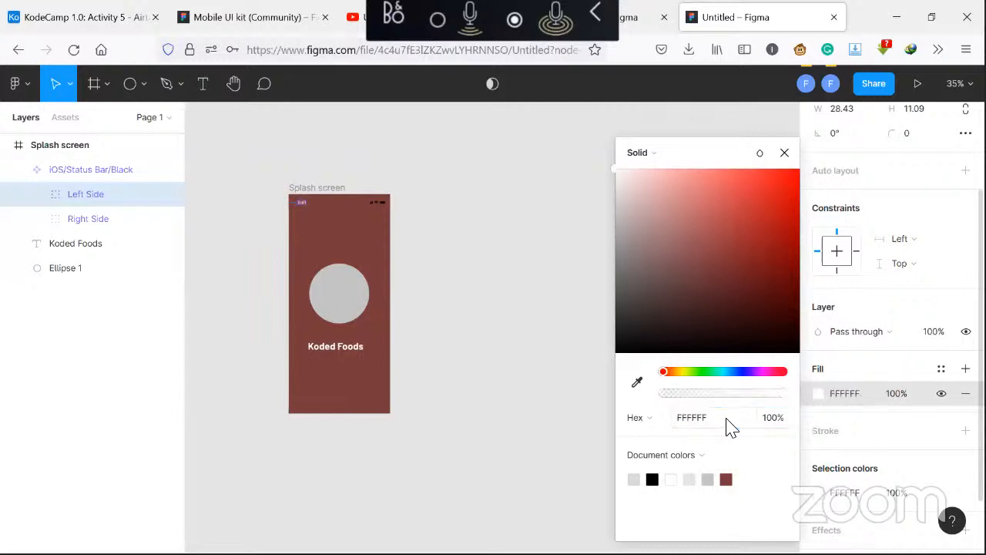
click(777, 416)
click(777, 416)
text(80)
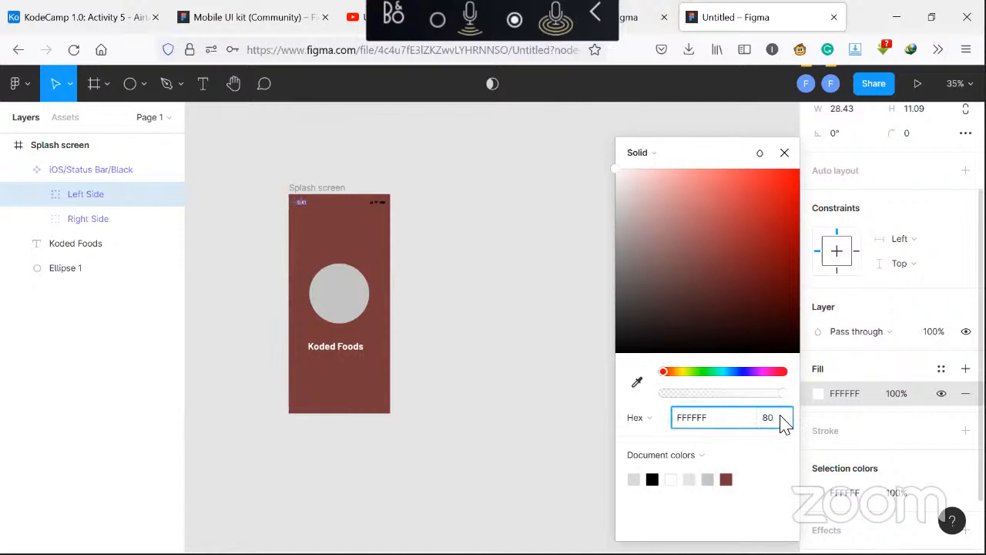
key(Return)
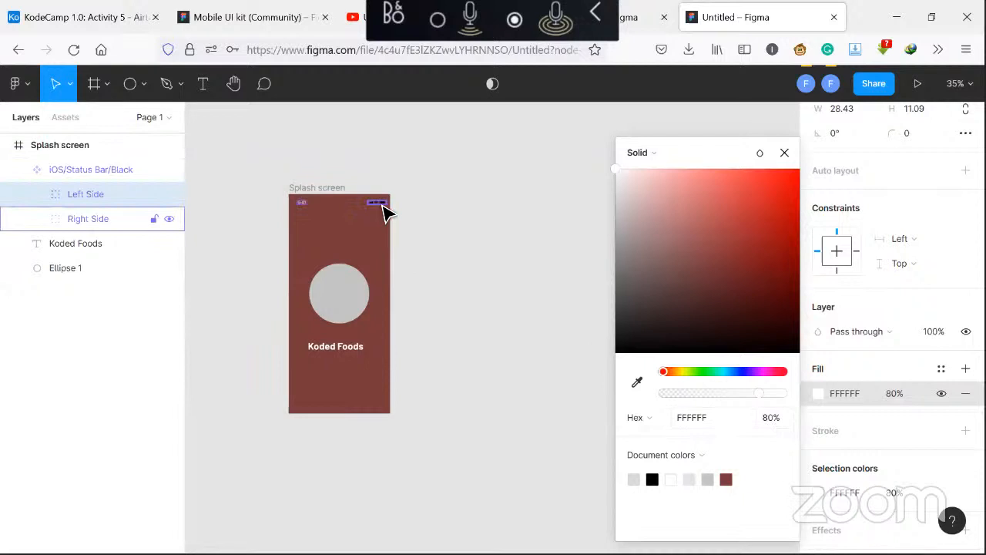
Set the status bar's Right Side fill to white FFFFFF at 80% opacity as well
click(385, 212)
click(817, 418)
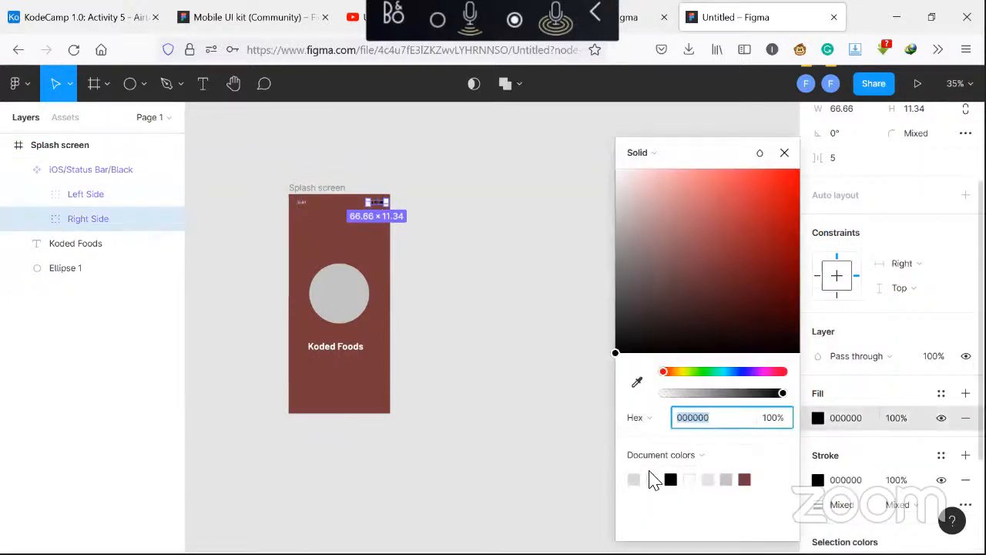
click(653, 479)
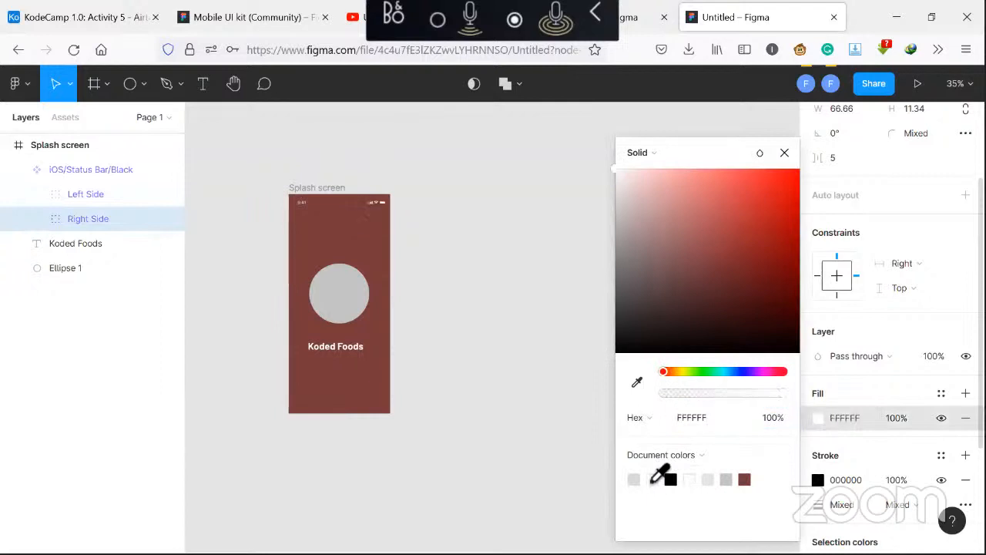
click(778, 420)
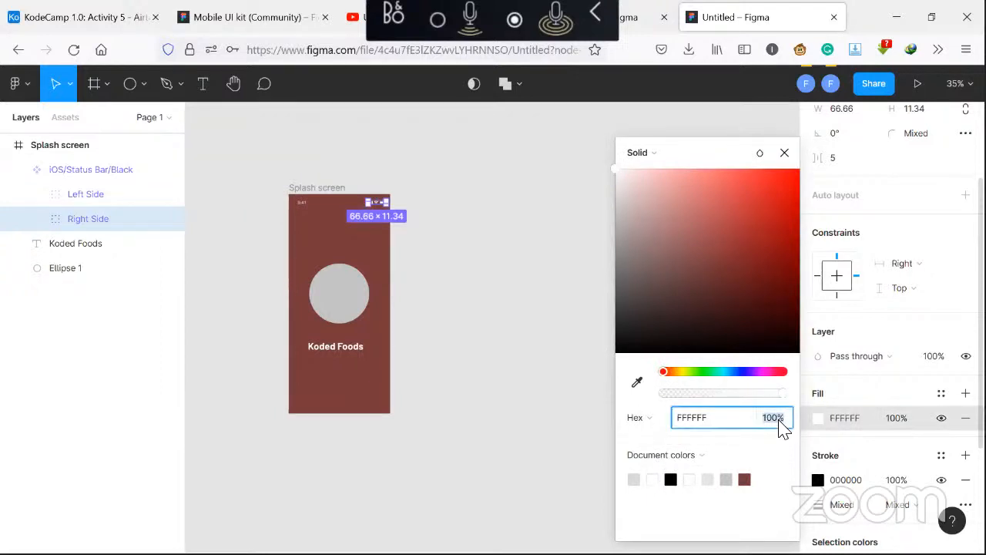
text(80)
key(Return)
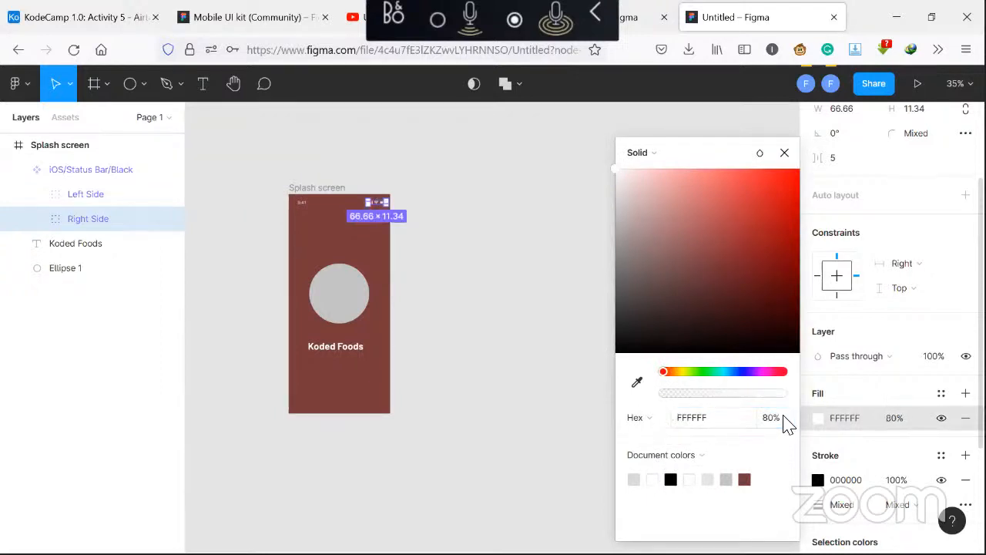
Try to copy the Button/Primary component from the Mobile UI kit file
click(566, 332)
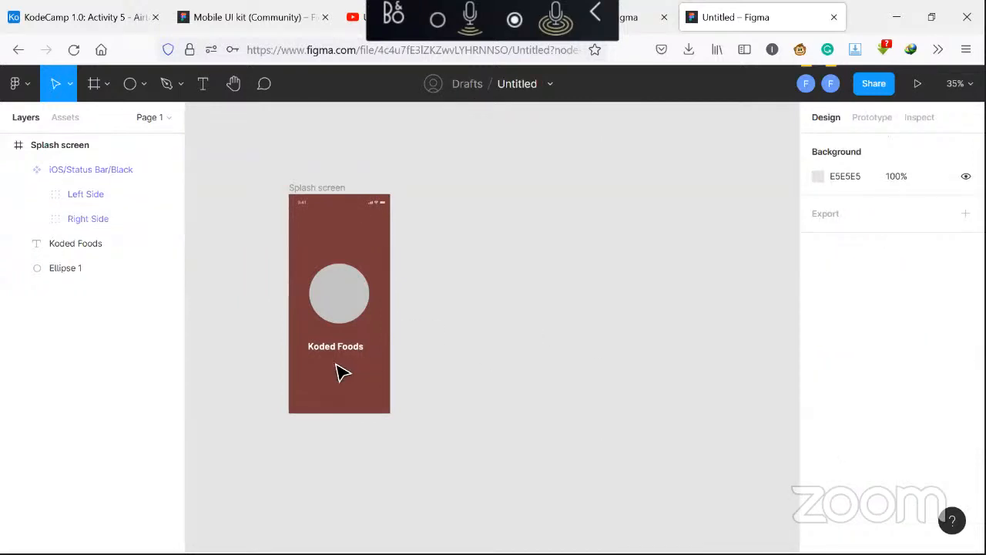
click(231, 19)
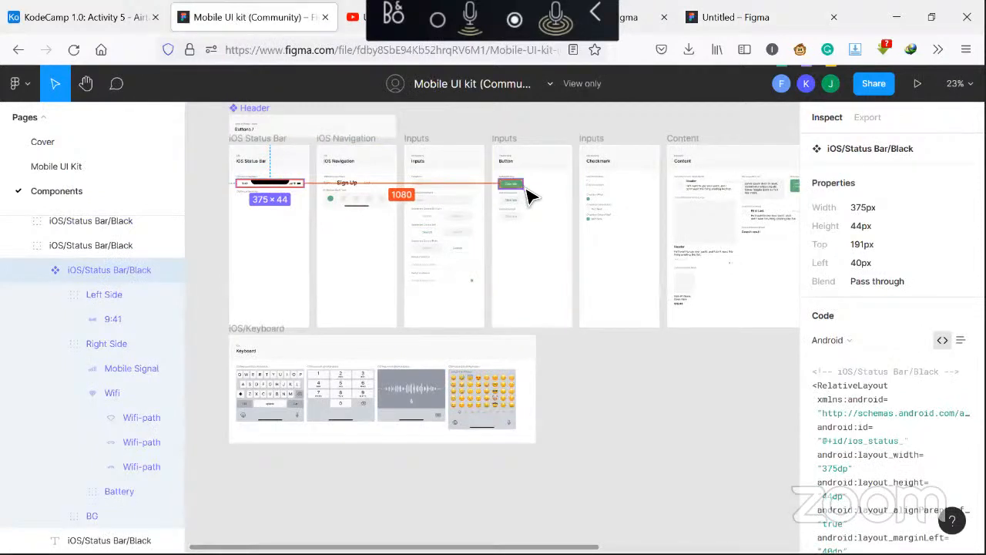
click(528, 194)
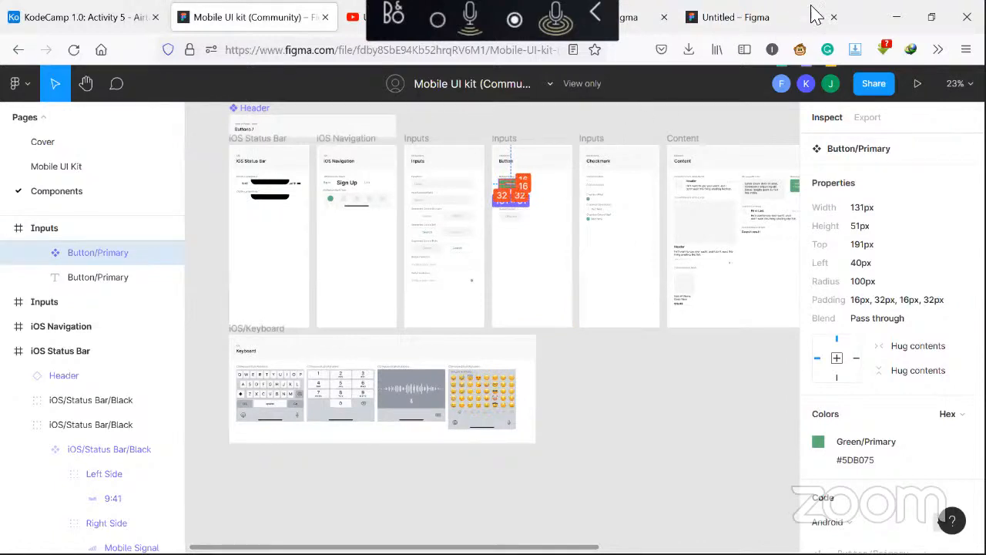
Return to the Untitled file and paste two duplicates of the Splash screen frame beside the original
click(764, 16)
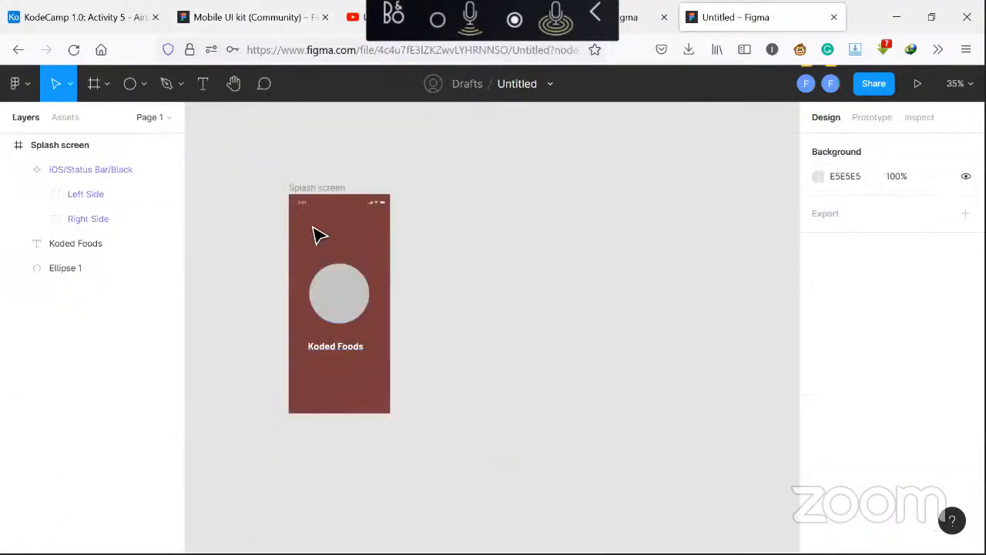
click(319, 191)
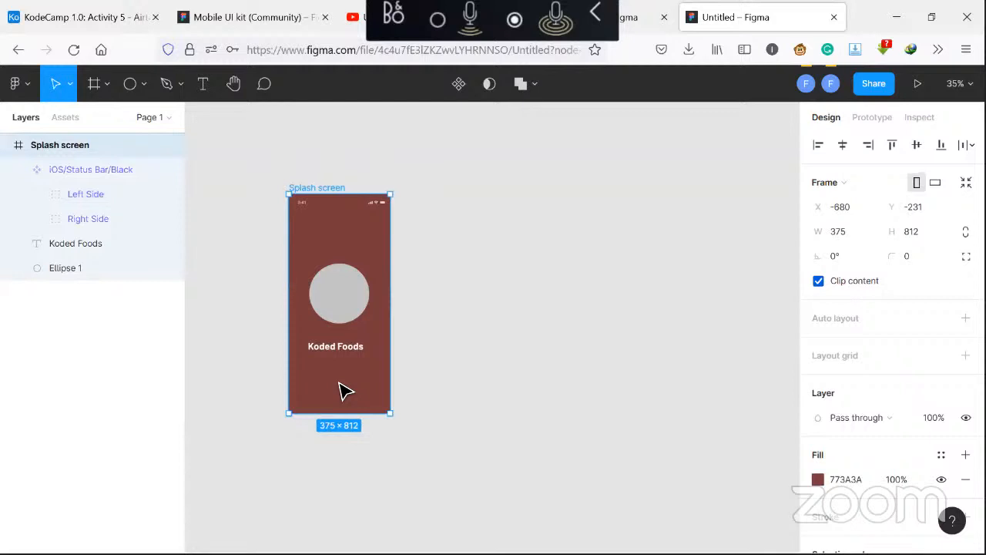
key(ctrl+v)
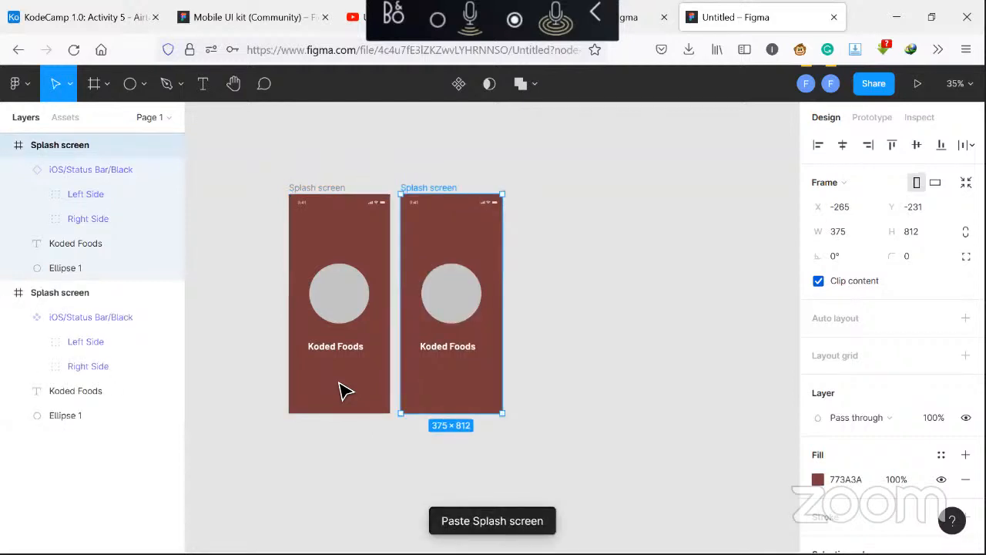
click(344, 391)
click(332, 191)
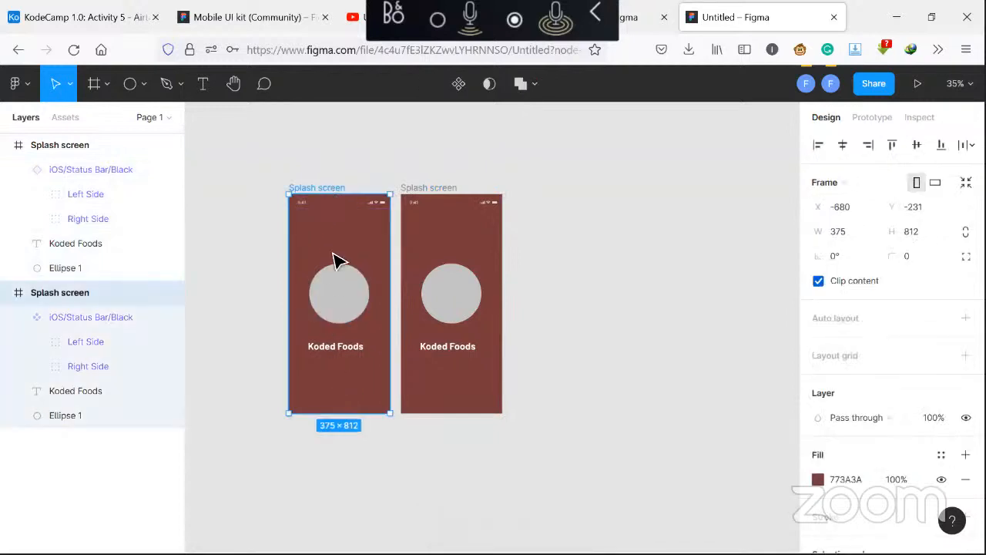
key(ctrl+v)
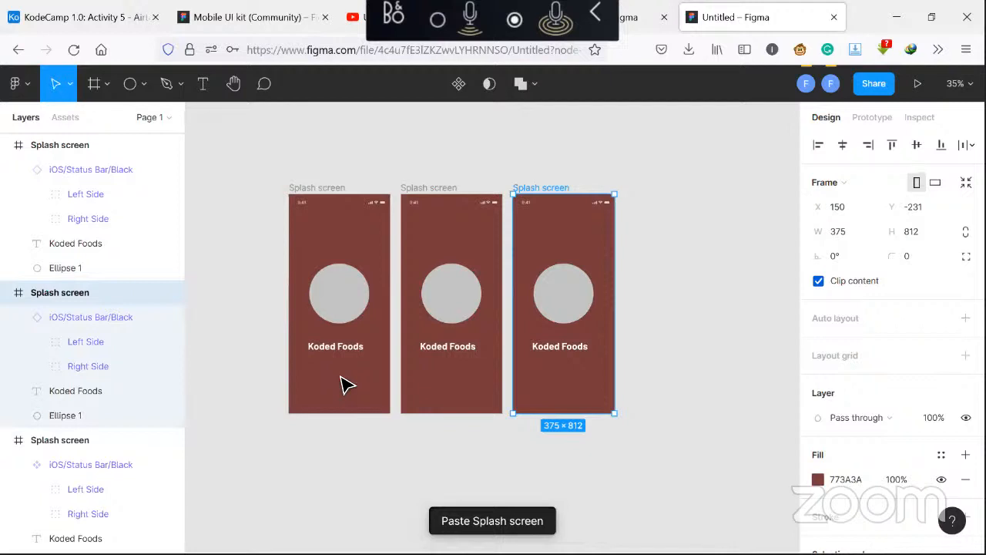
Copy the Button/Primary component from the Mobile UI kit and paste it into the first Splash screen below Koded Foods
click(247, 16)
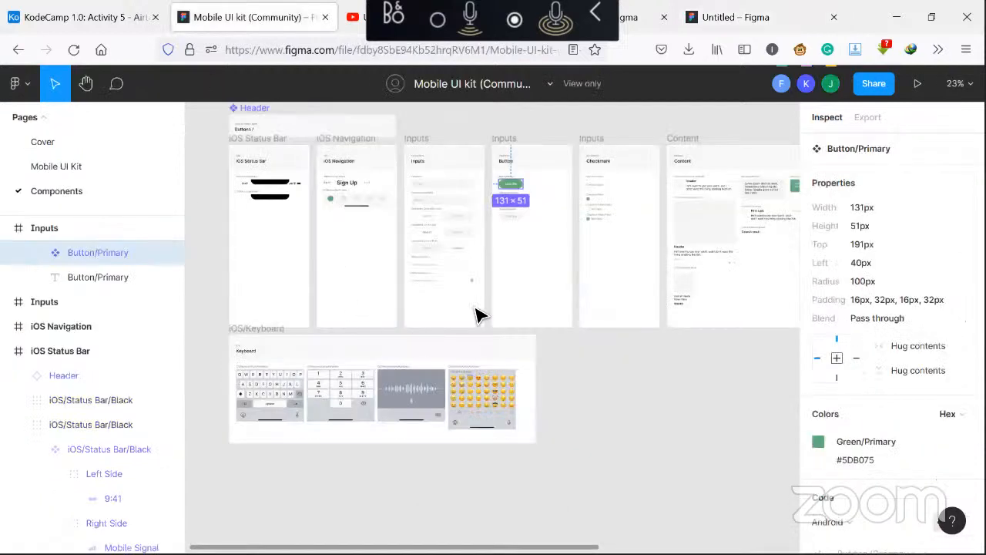
double_click(519, 188)
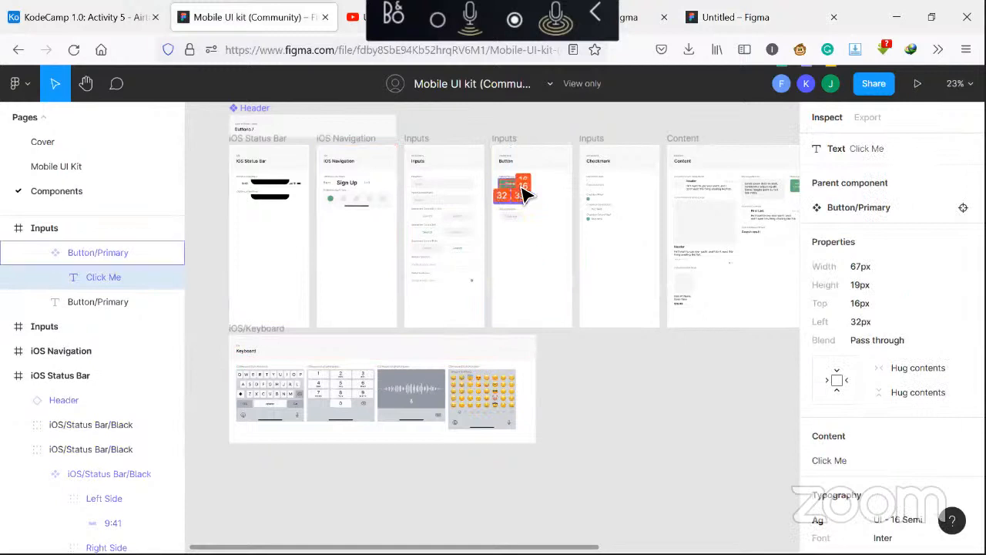
key(Escape)
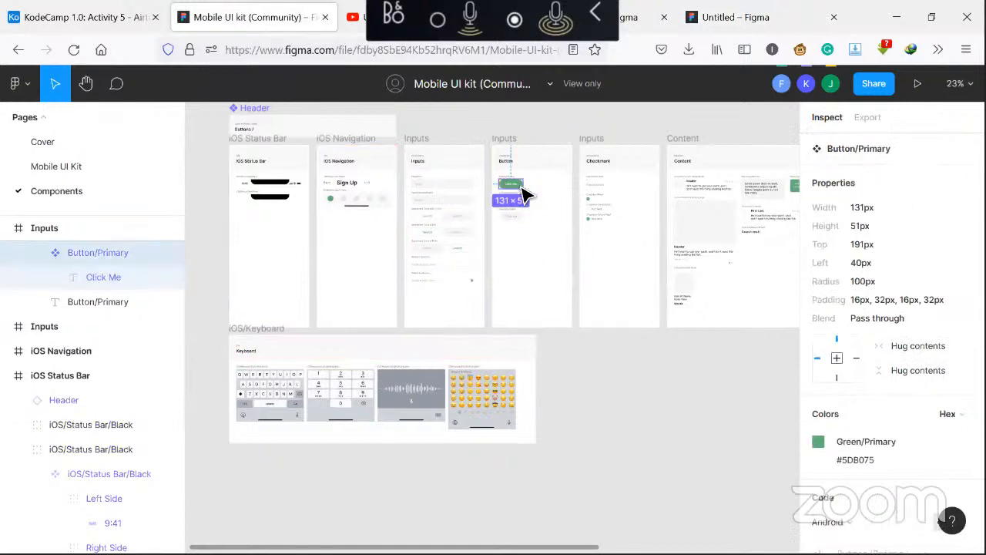
click(748, 17)
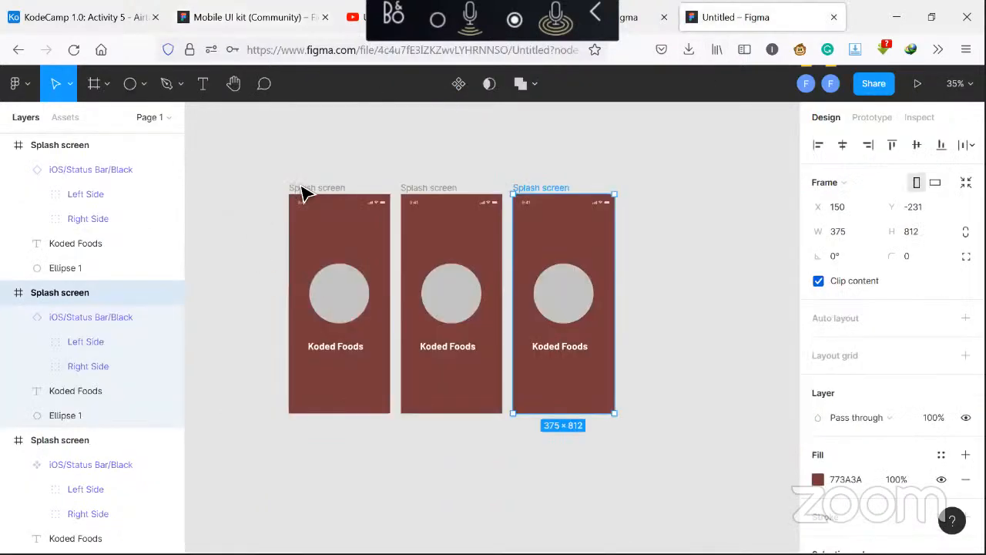
click(352, 396)
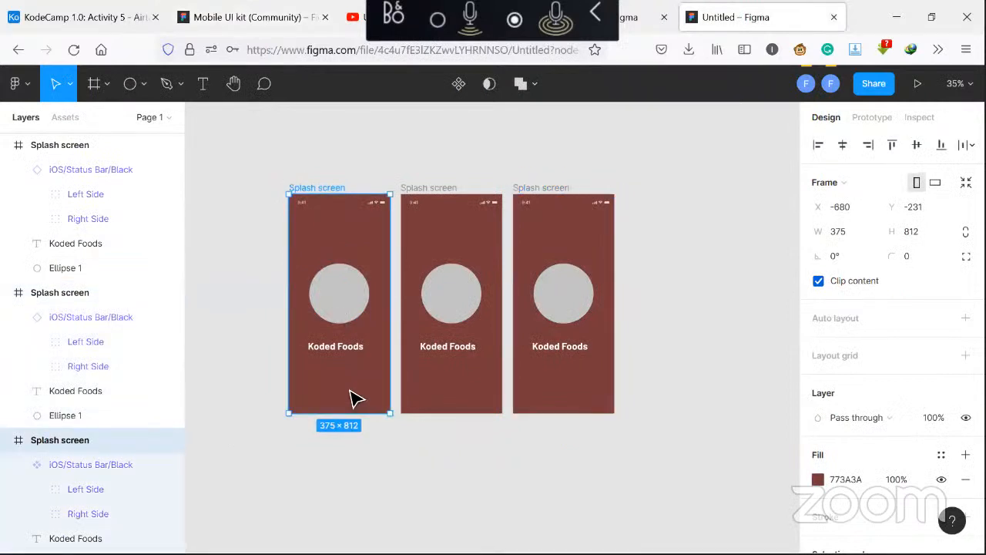
key(ctrl+v)
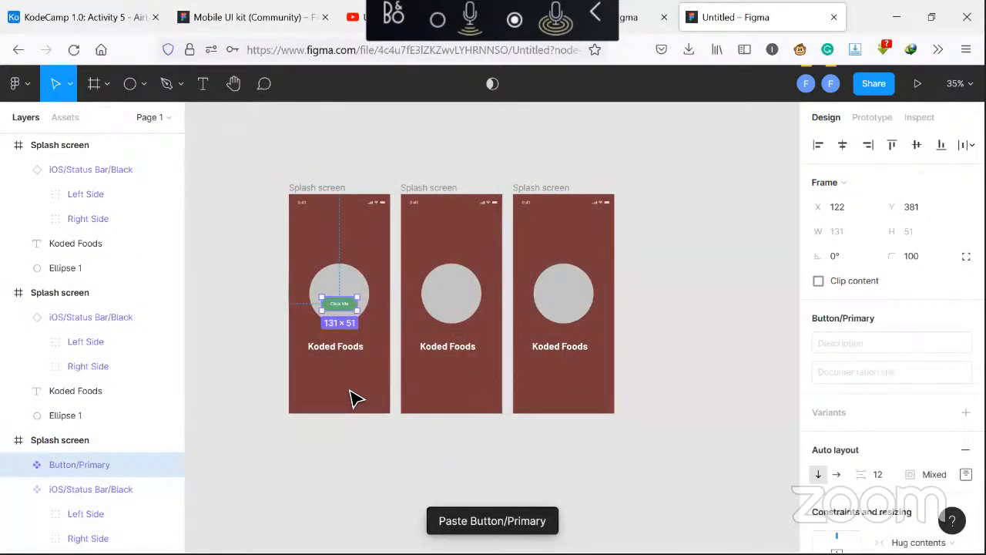
drag(342, 307, 338, 378)
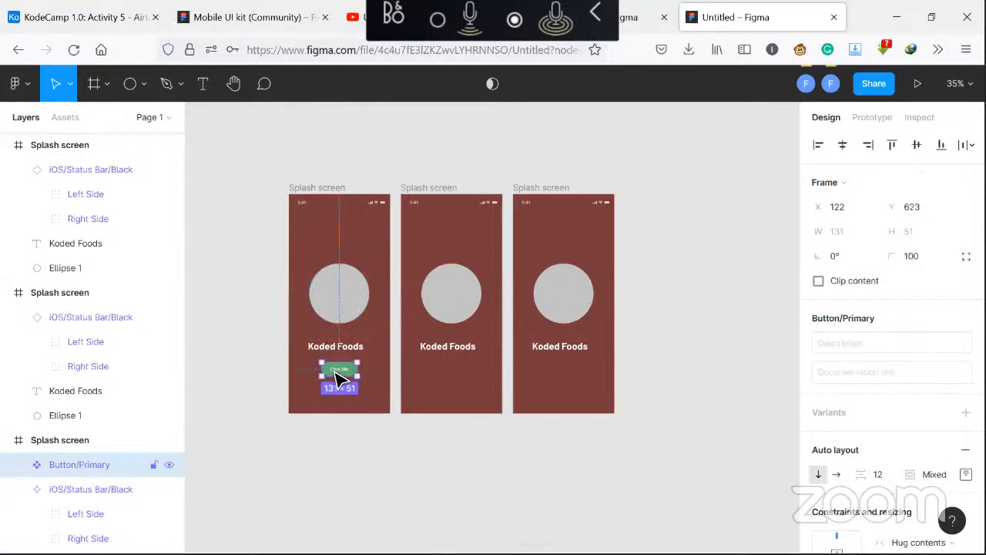
Detach the button's Green/Primary color style and set its fill to white FFFFFF at 80% opacity
scroll(947, 460, down, 5)
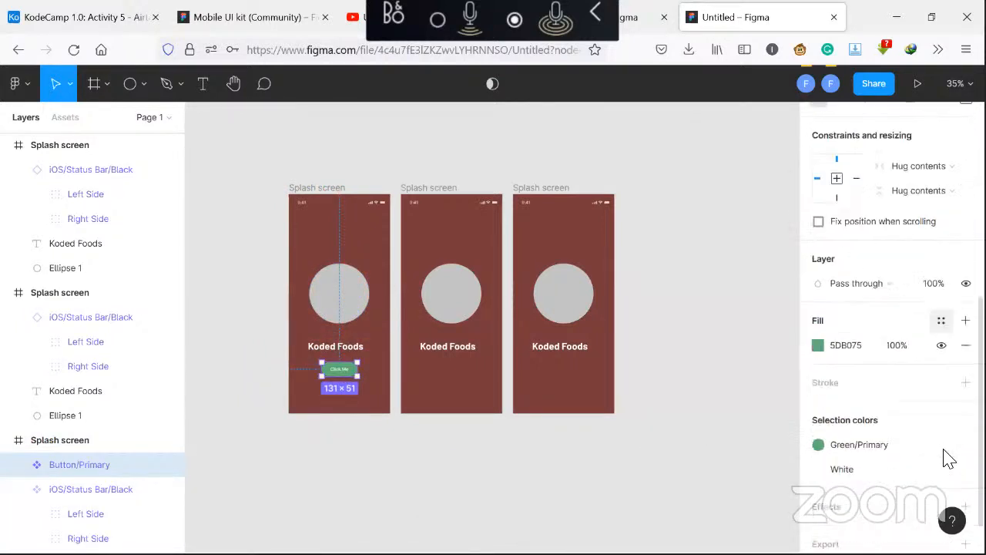
scroll(947, 459, down, 1)
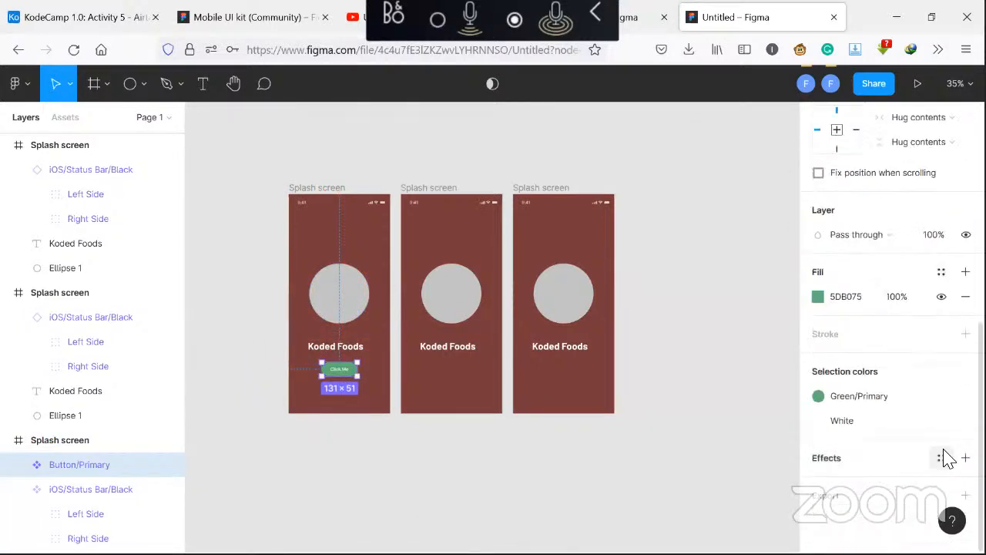
click(942, 397)
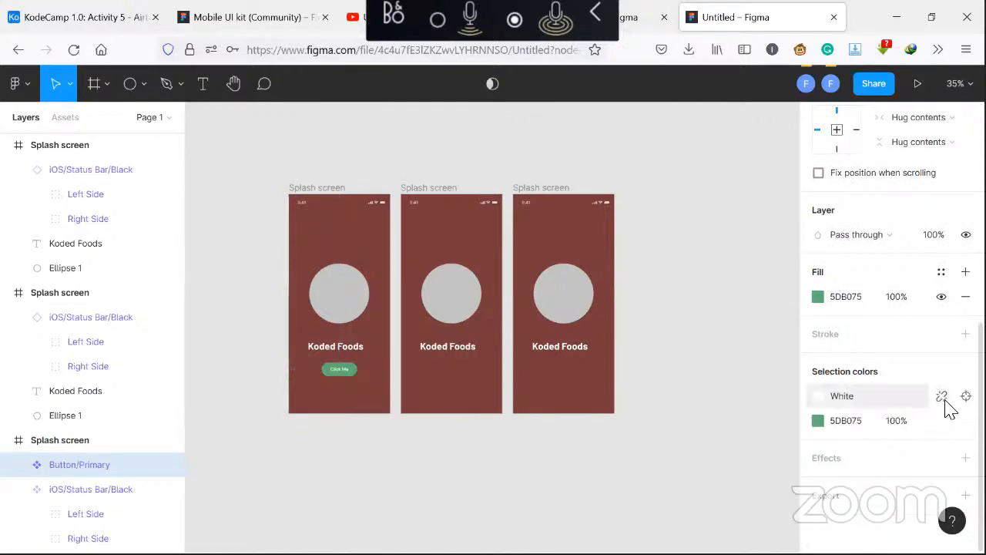
click(818, 421)
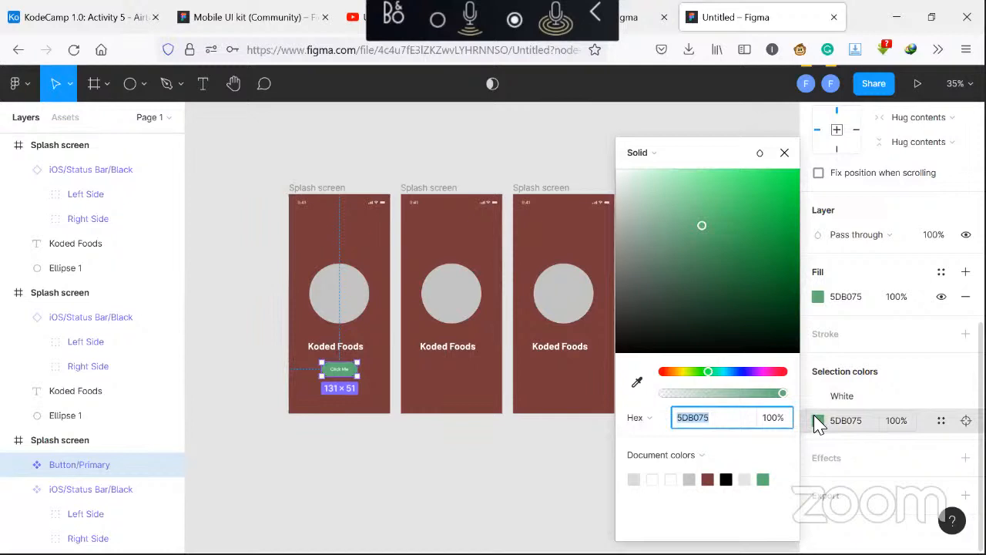
click(652, 480)
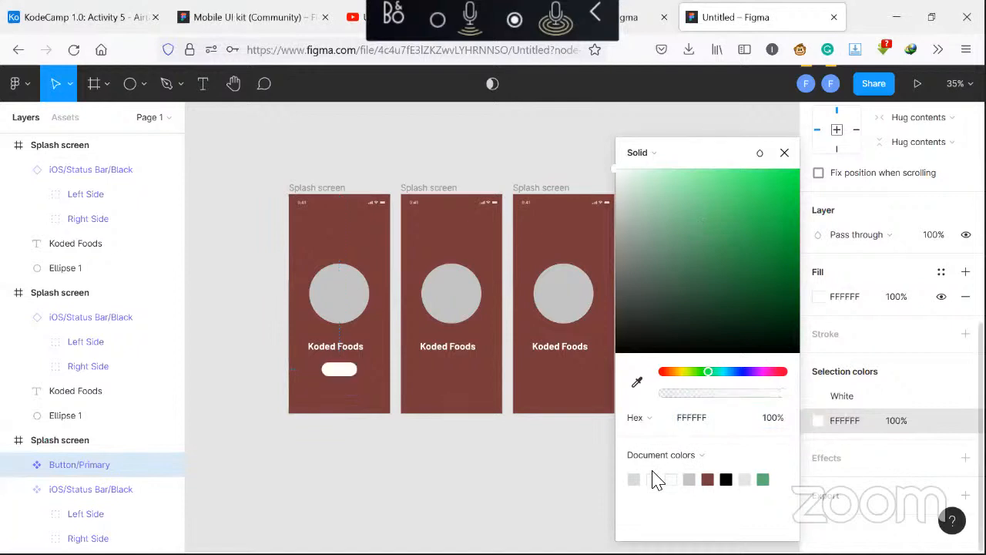
click(777, 422)
text(80)
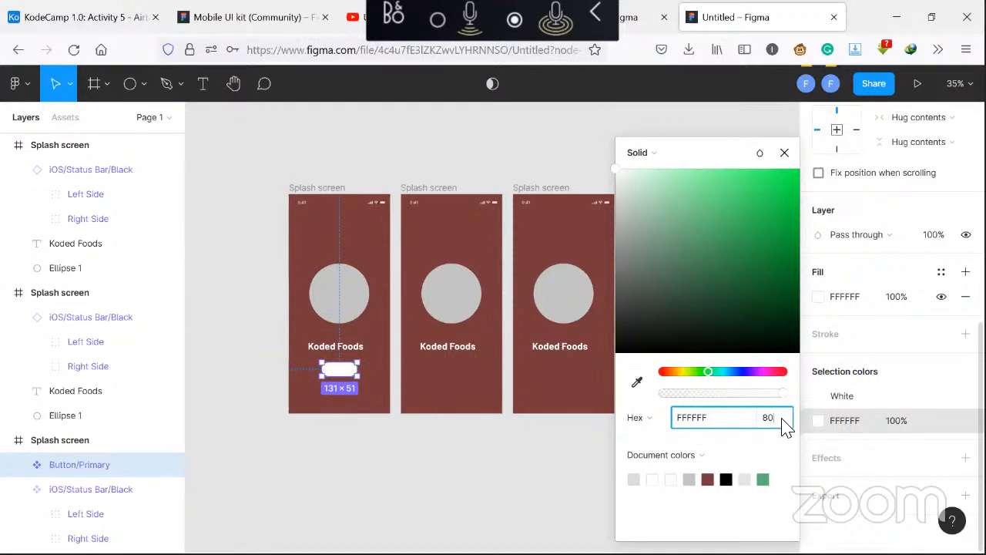
key(Return)
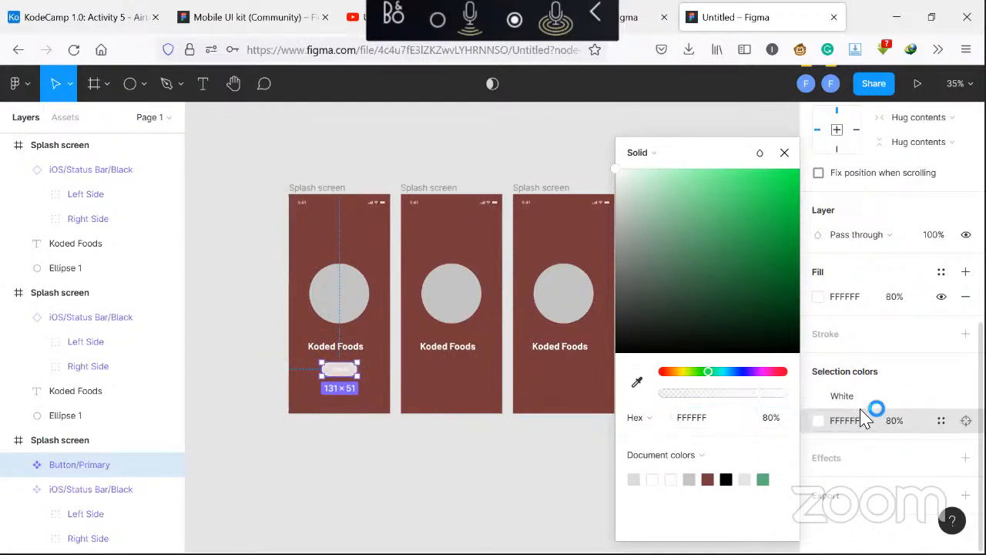
Set the button label's white selection color to the Gray 1 color style
click(819, 400)
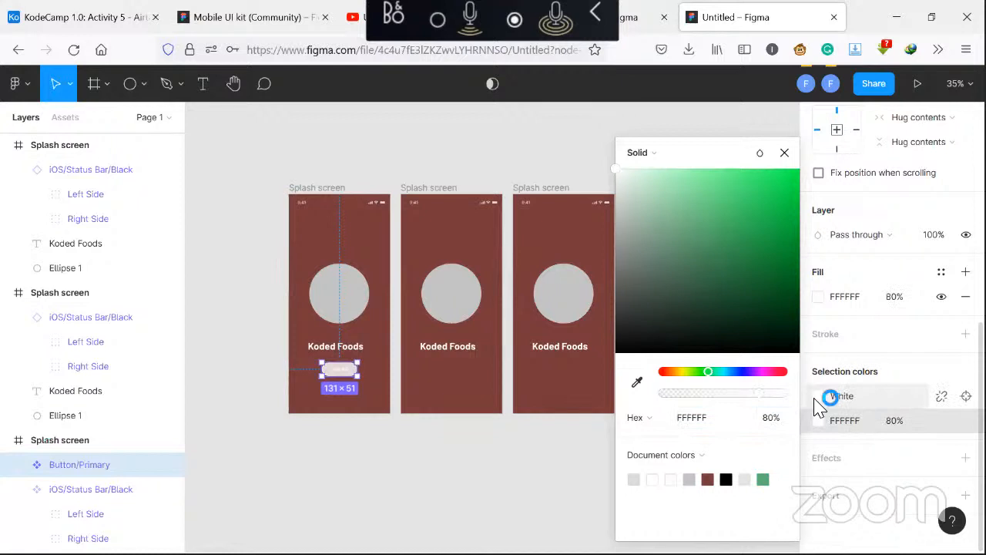
click(821, 400)
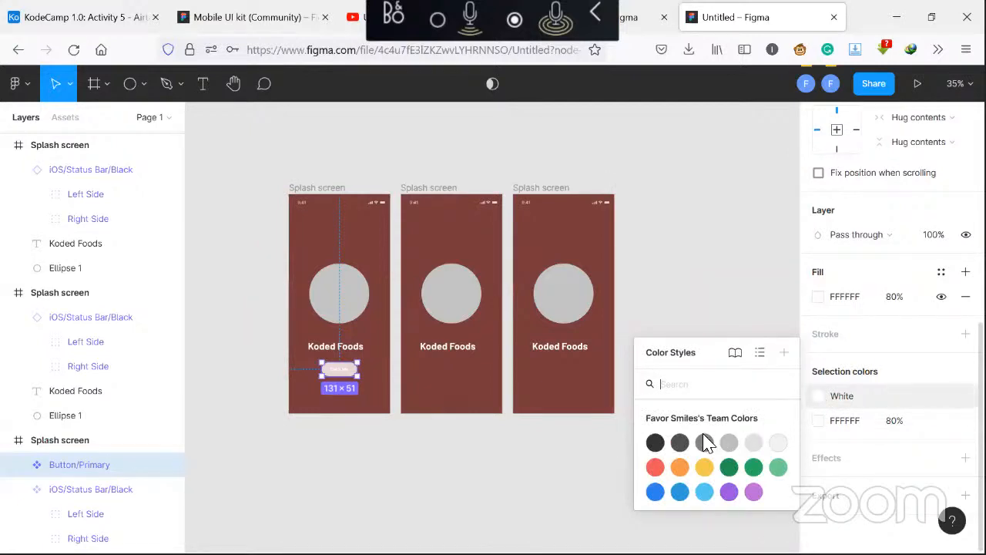
click(655, 446)
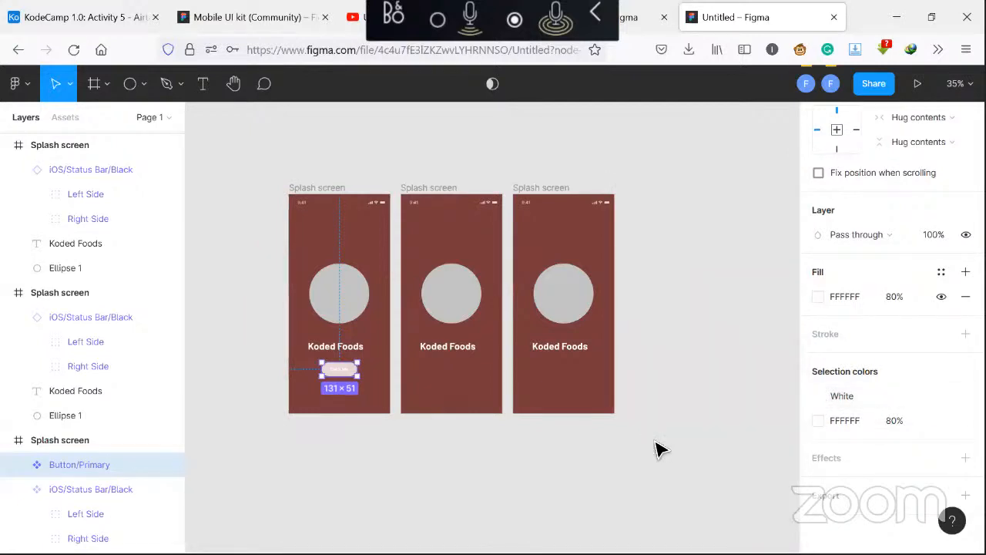
click(738, 433)
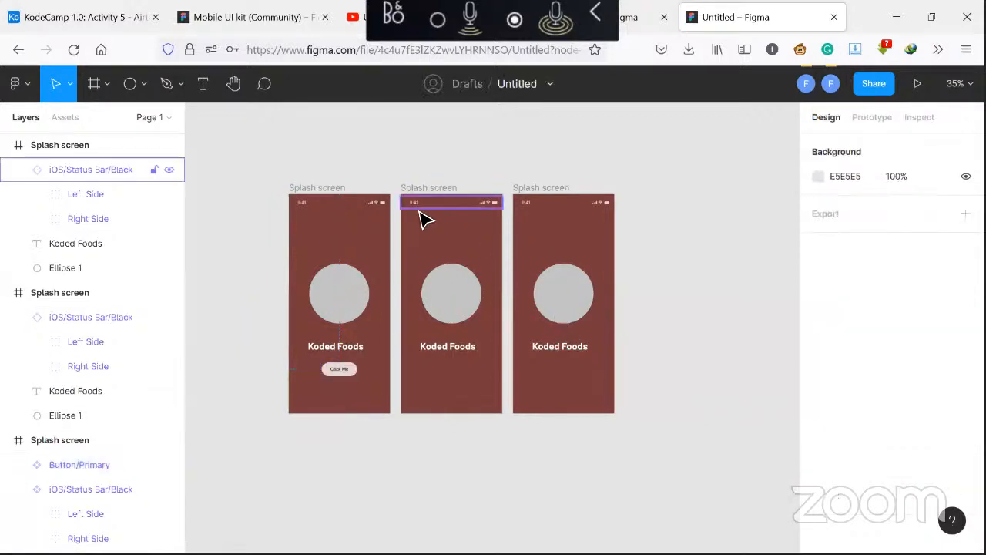
Change the button's label text from Click Me to Get a meal
click(339, 375)
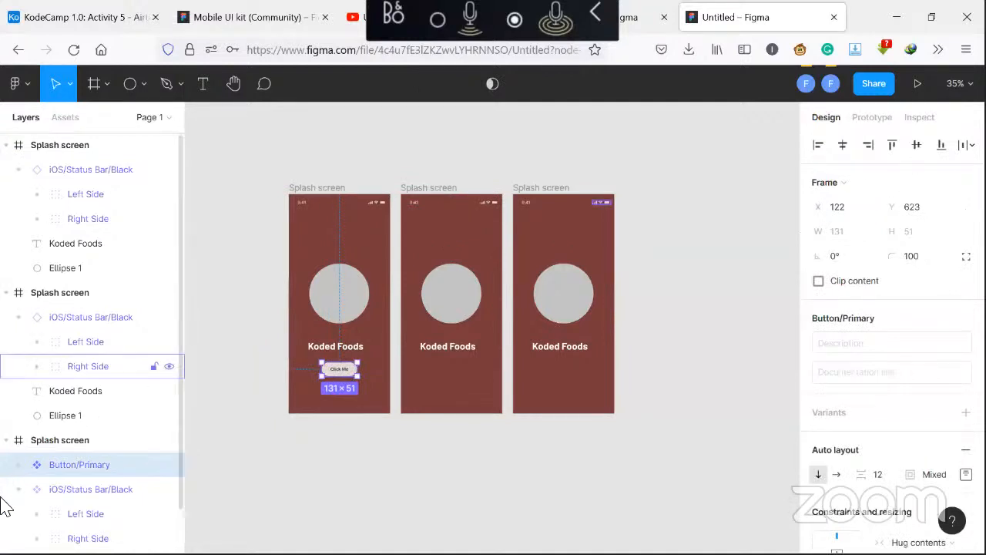
click(20, 466)
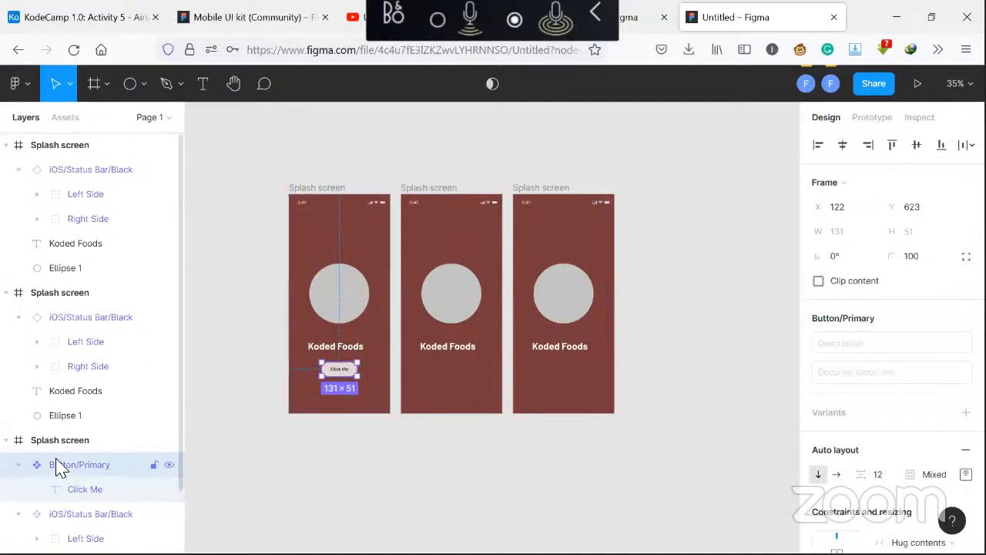
click(55, 491)
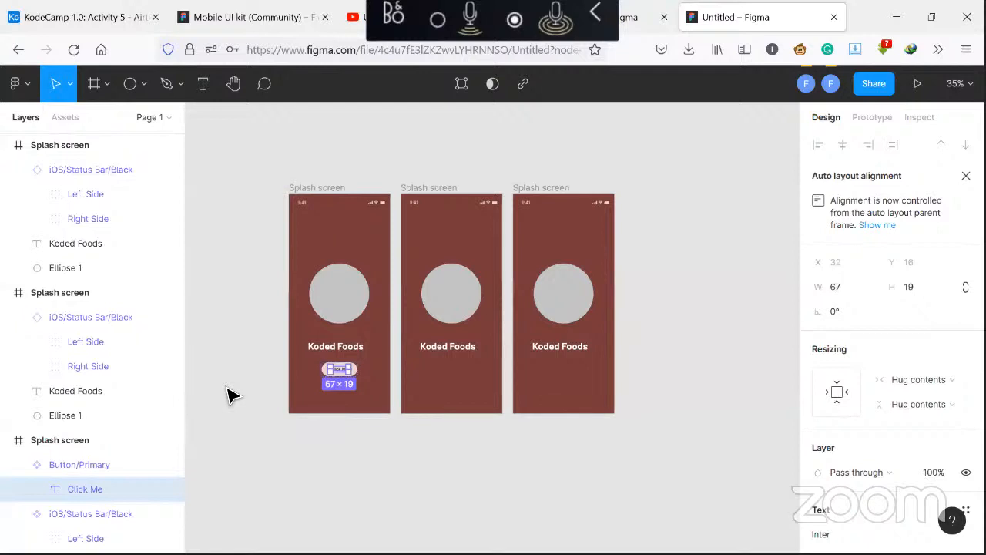
double_click(348, 372)
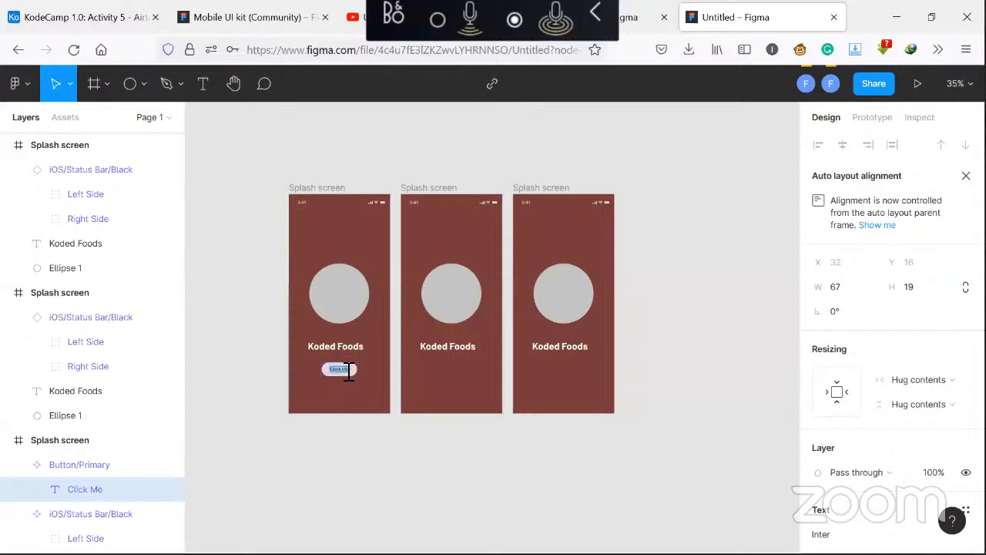
text(Get a meal)
click(342, 389)
click(355, 397)
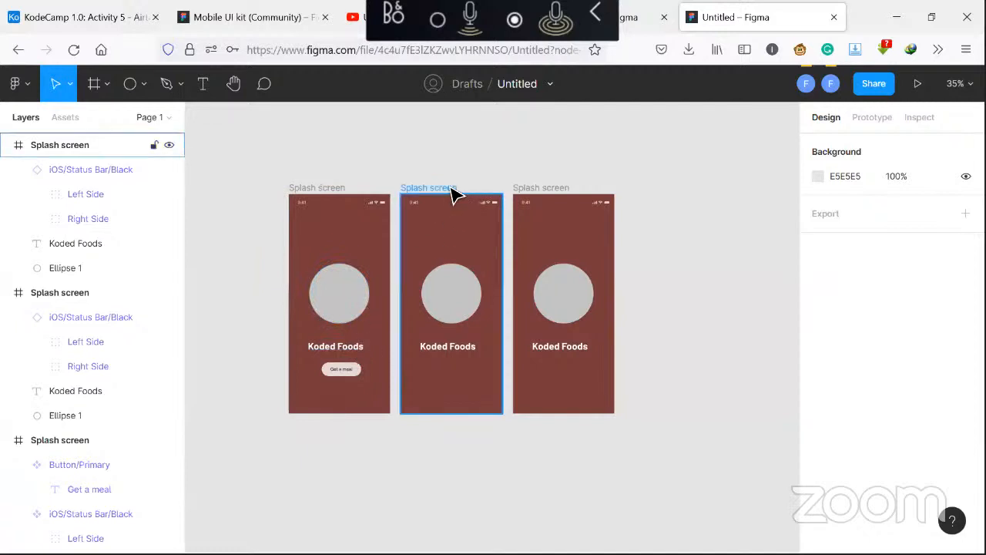
Delete the circle and the Koded Foods title from the second Splash screen frame
click(447, 287)
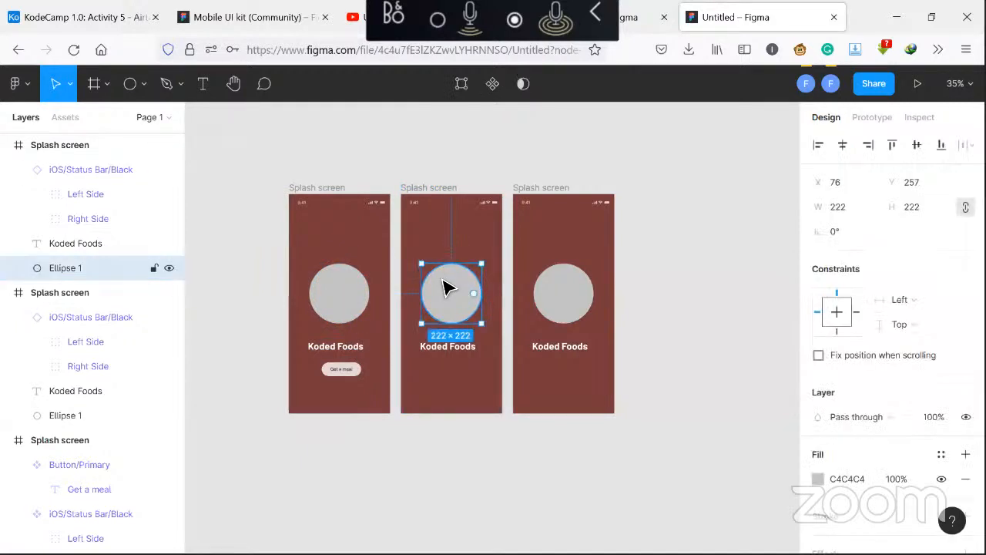
key(Escape)
click(455, 353)
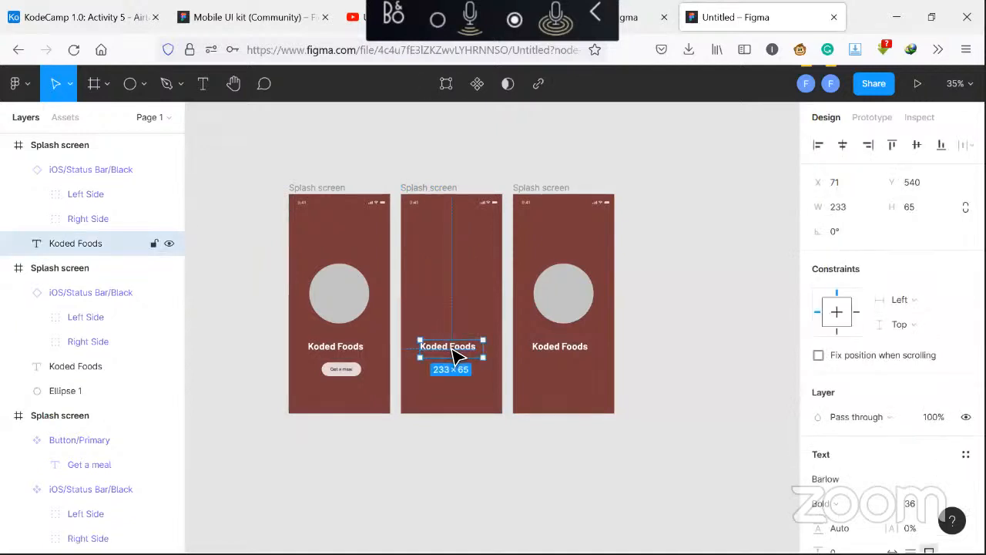
key(Delete)
Rename the second frame to home screen
click(430, 188)
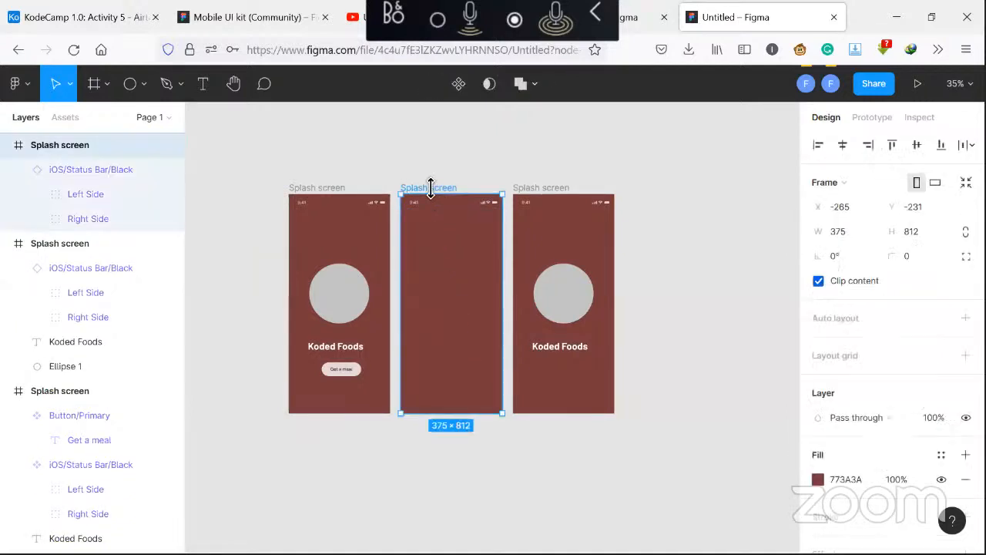
double_click(77, 146)
text(ho)
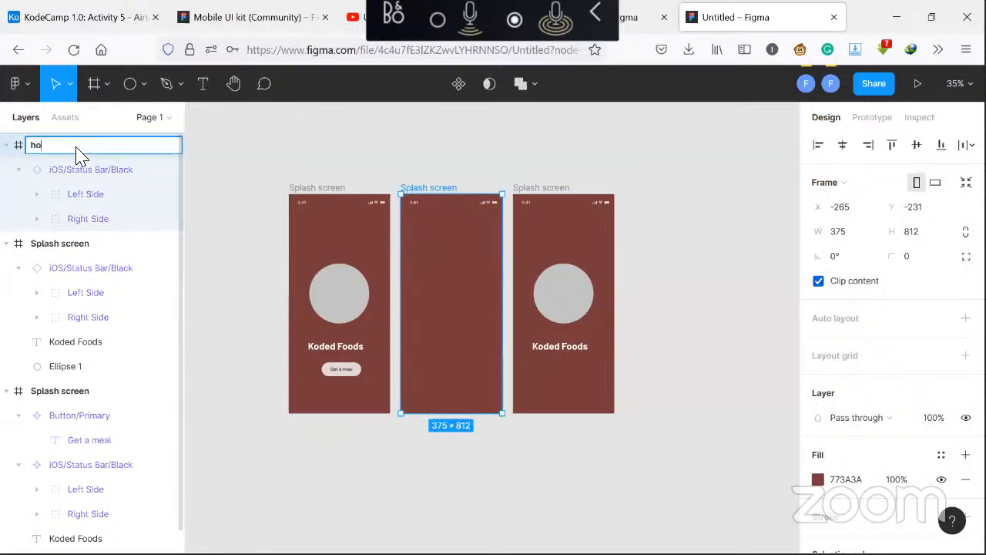
text(me screen)
key(Return)
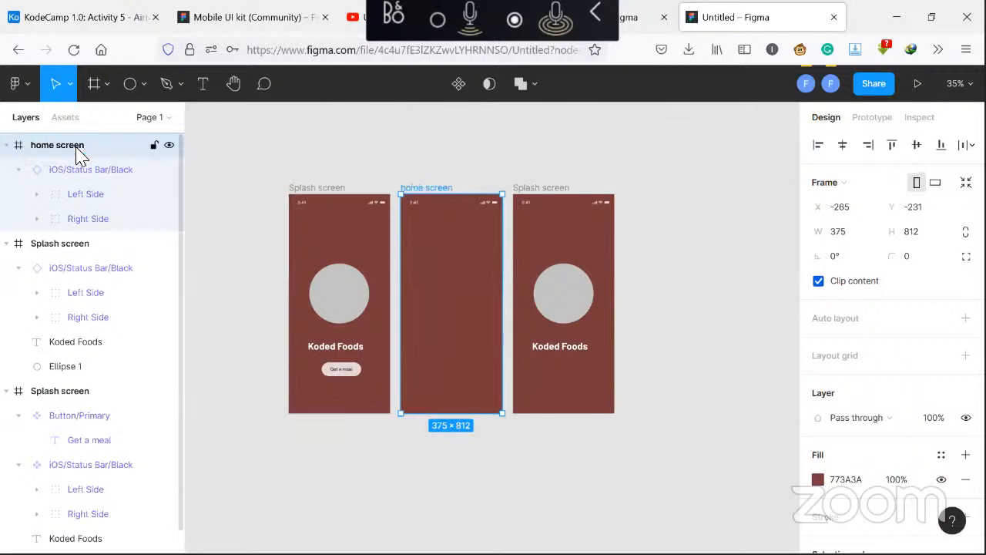
Fill the home screen status bar background with black 000000
click(417, 208)
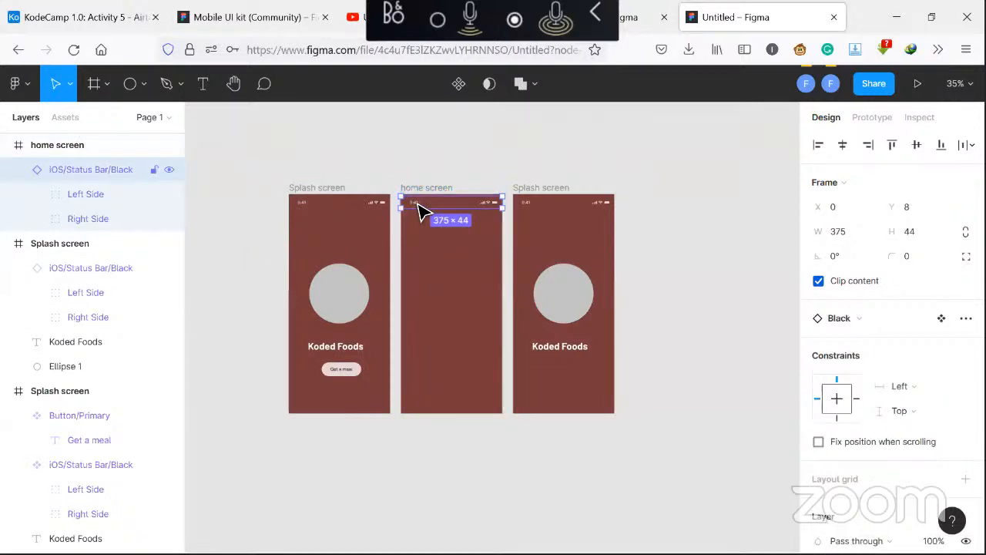
scroll(889, 413, down, 4)
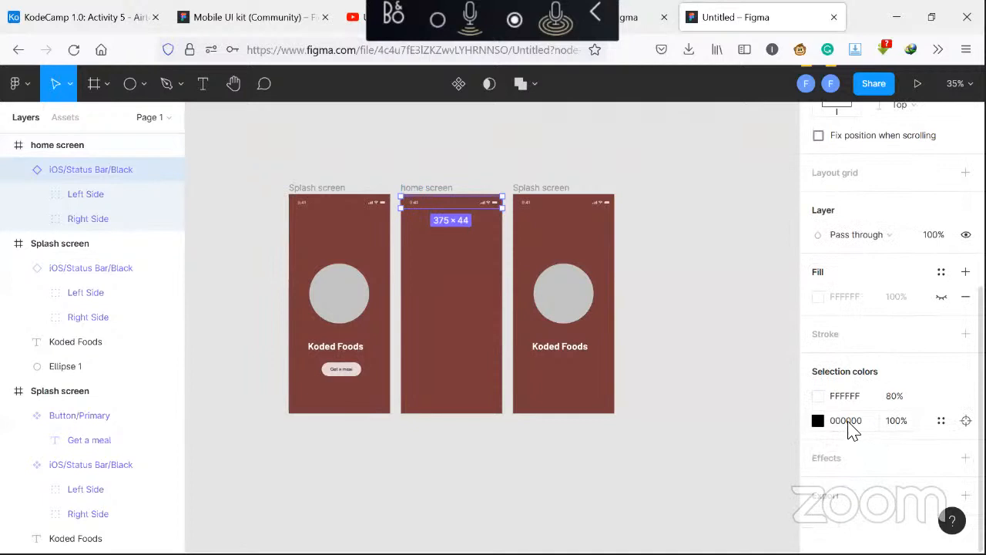
click(817, 297)
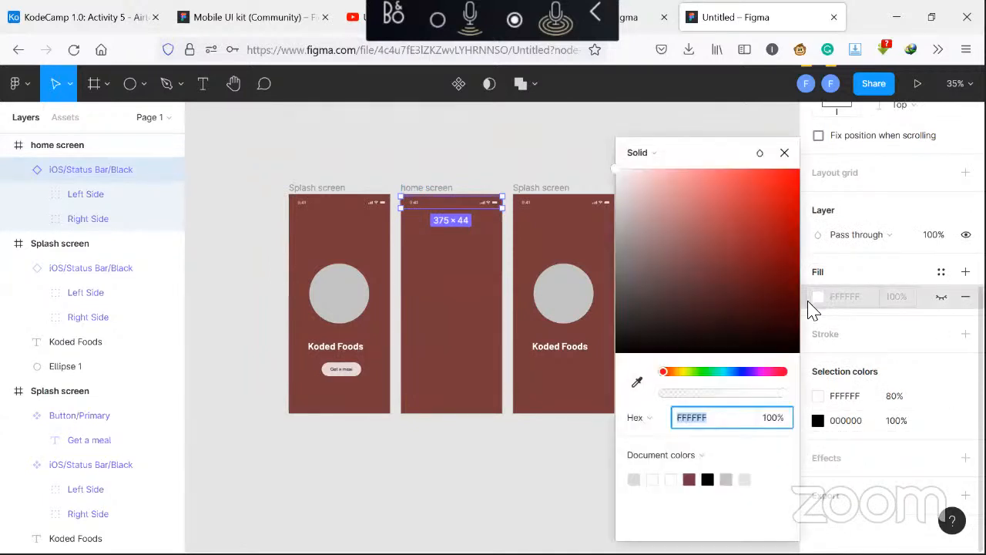
click(707, 480)
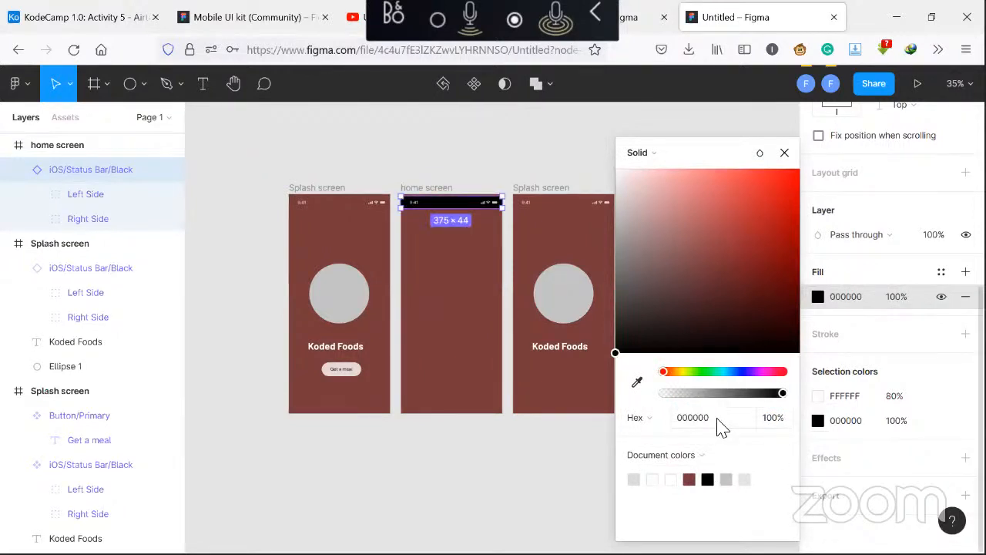
click(784, 154)
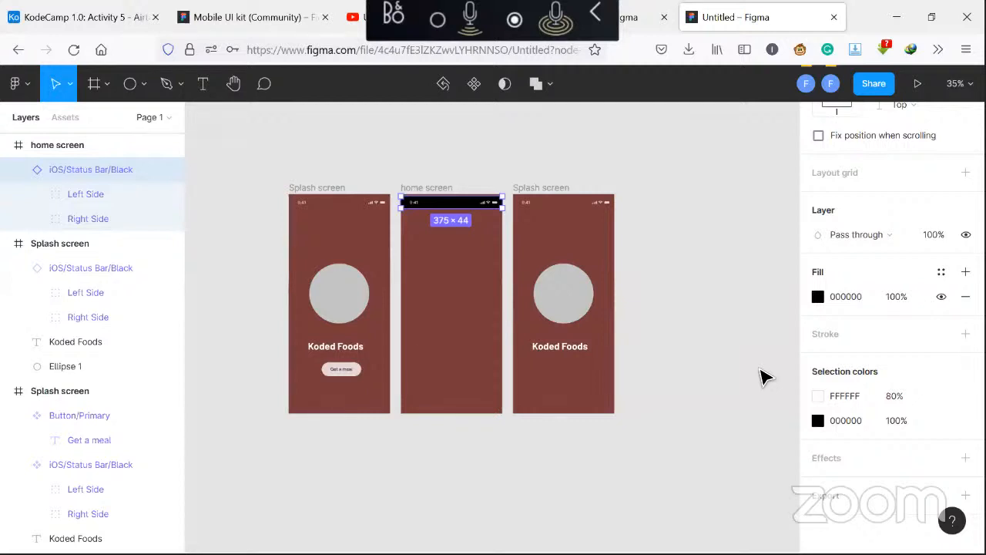
Set the status bar's white content color to 100% opacity, then undo the status bar changes
click(817, 395)
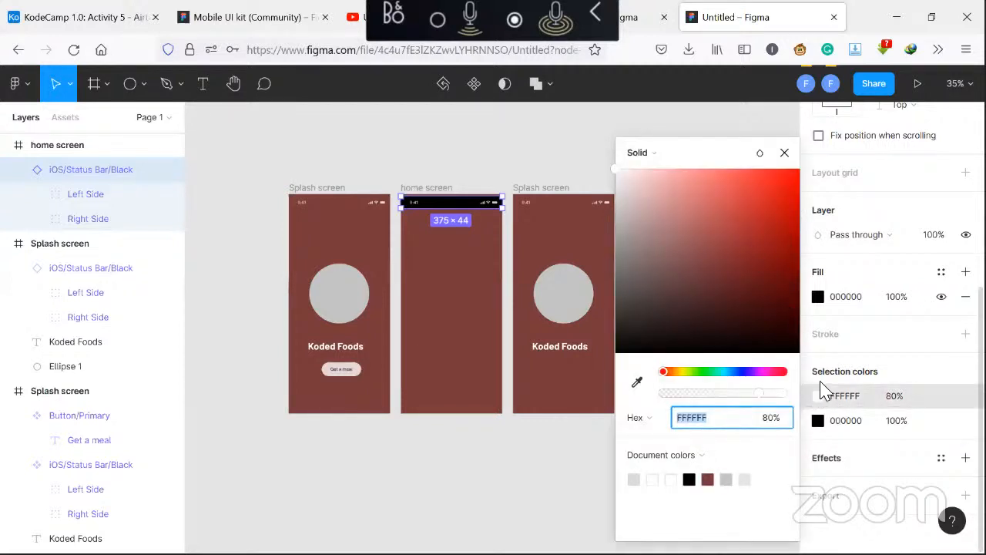
click(674, 479)
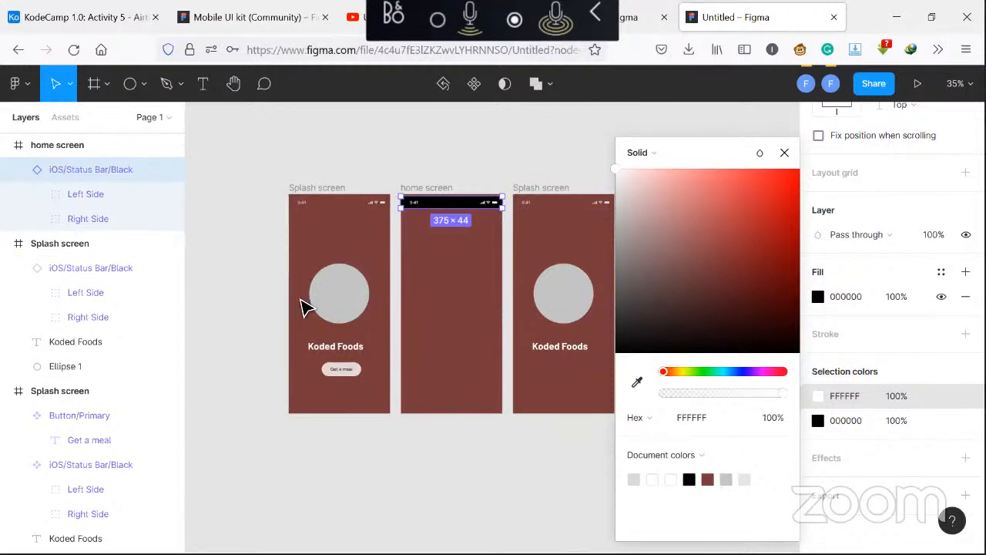
click(439, 301)
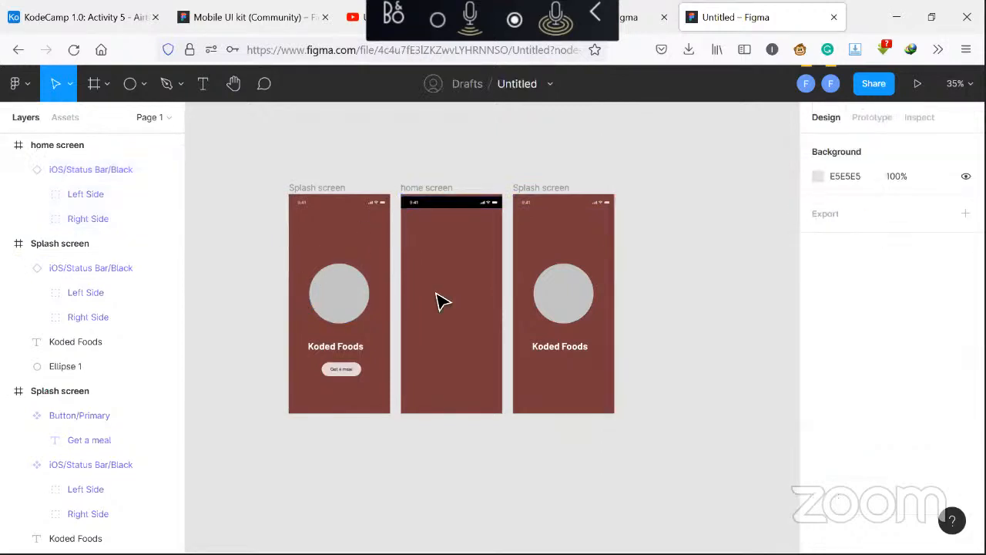
click(438, 204)
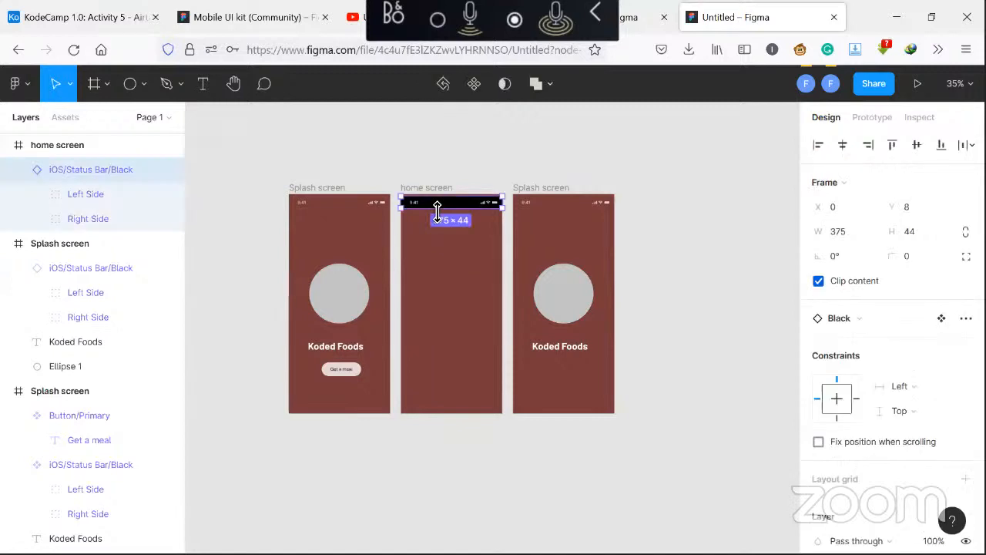
key(ctrl+z)
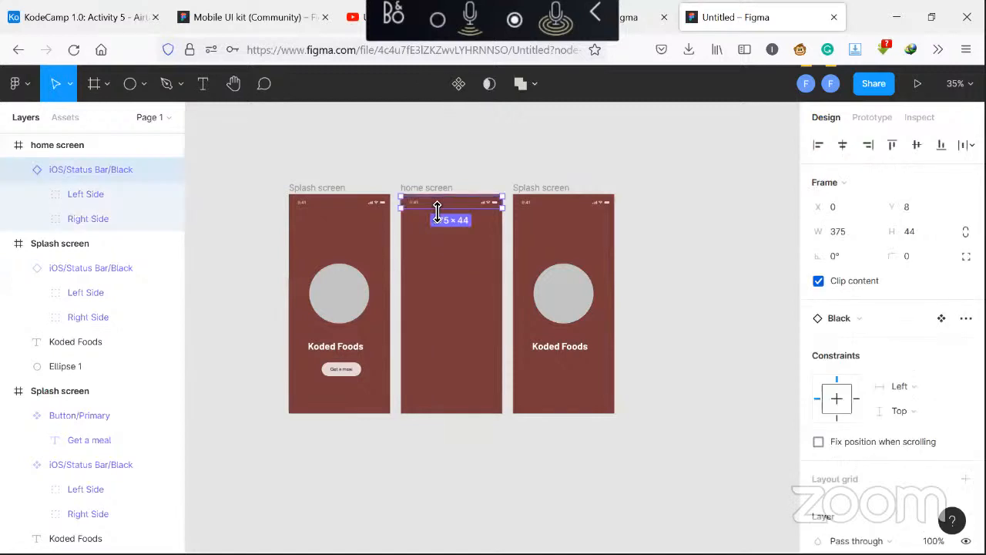
Set the fill of the home screen status bar's Left Side to black 000000
click(475, 286)
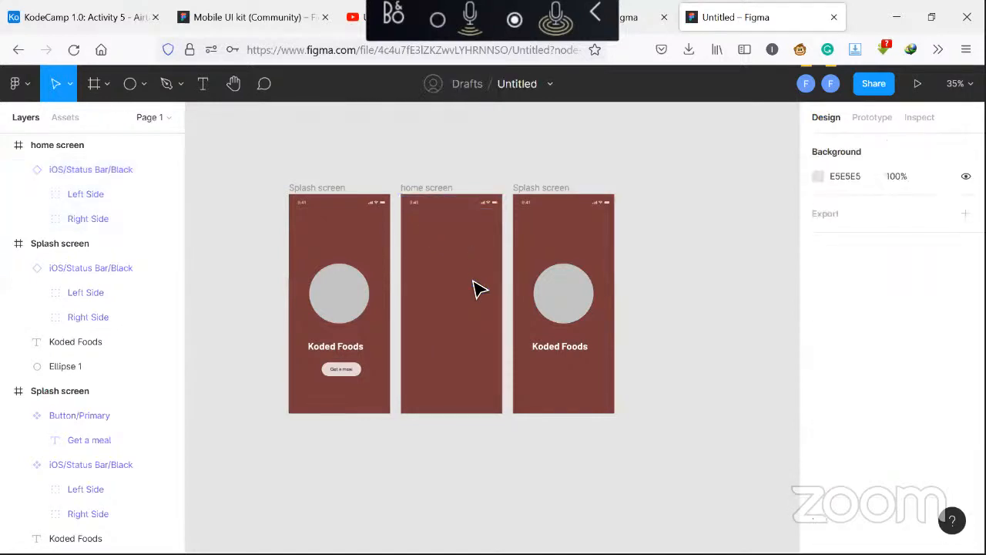
click(499, 211)
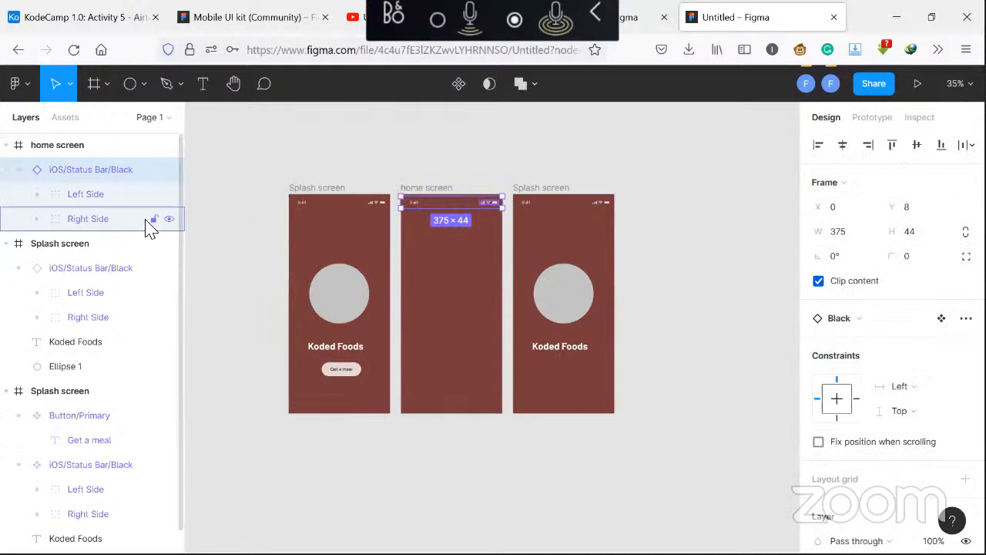
click(132, 200)
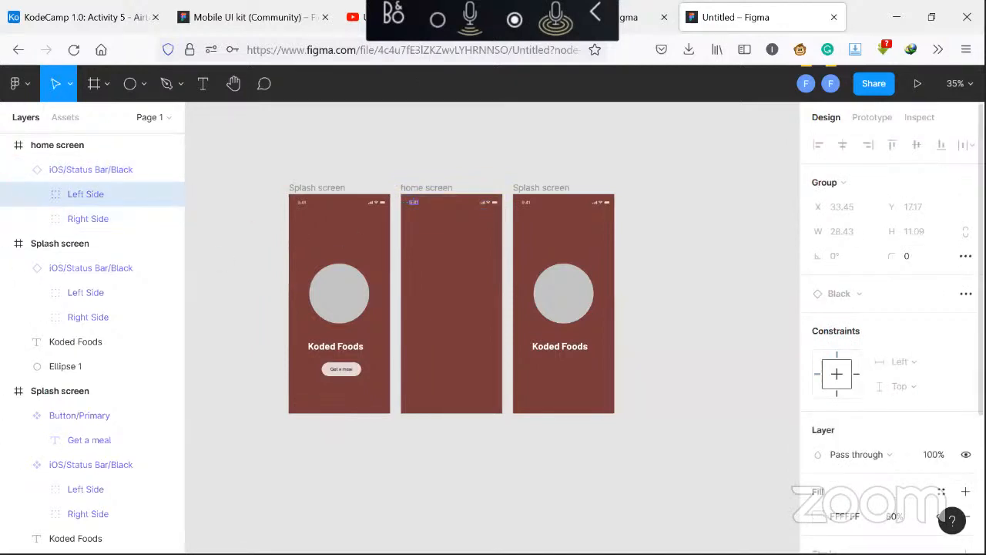
scroll(898, 442, down, 3)
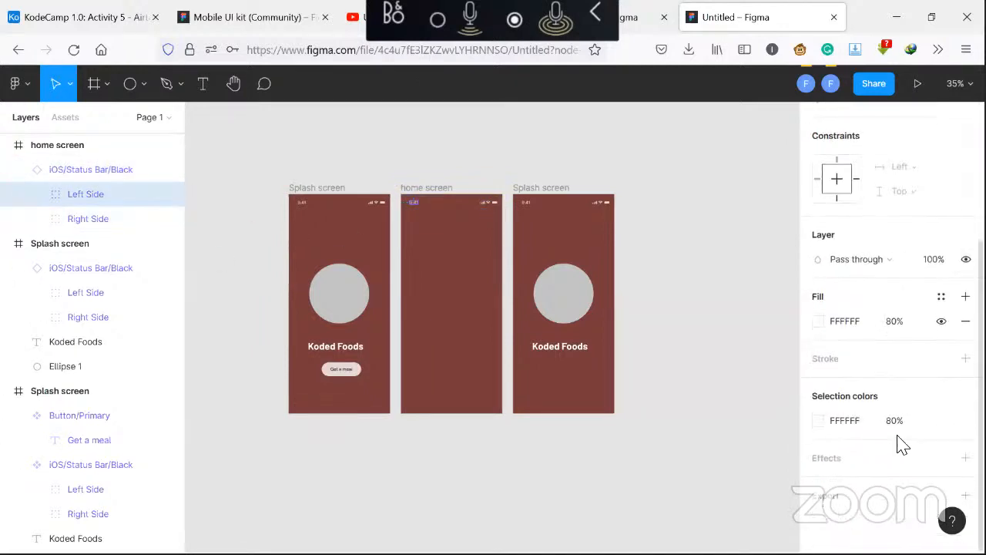
click(818, 322)
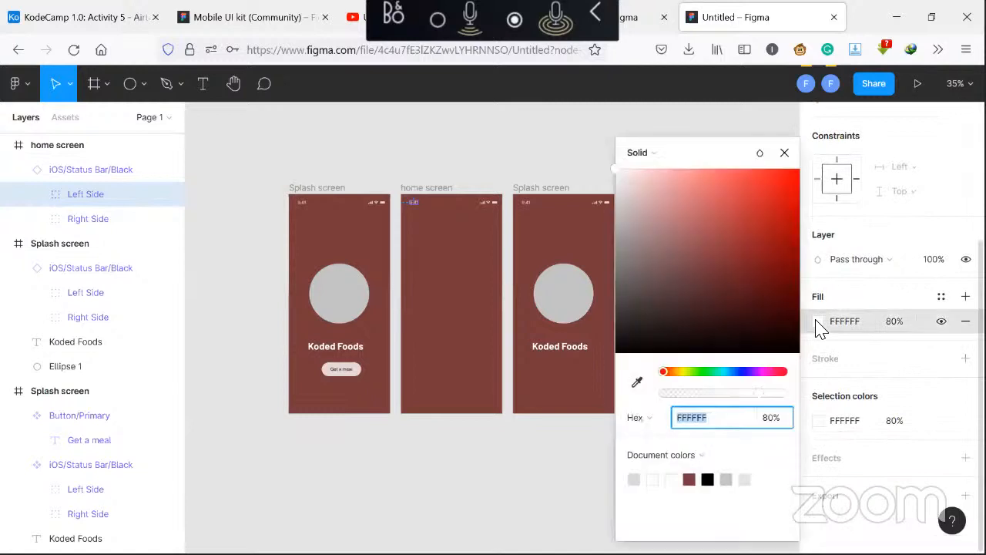
click(707, 479)
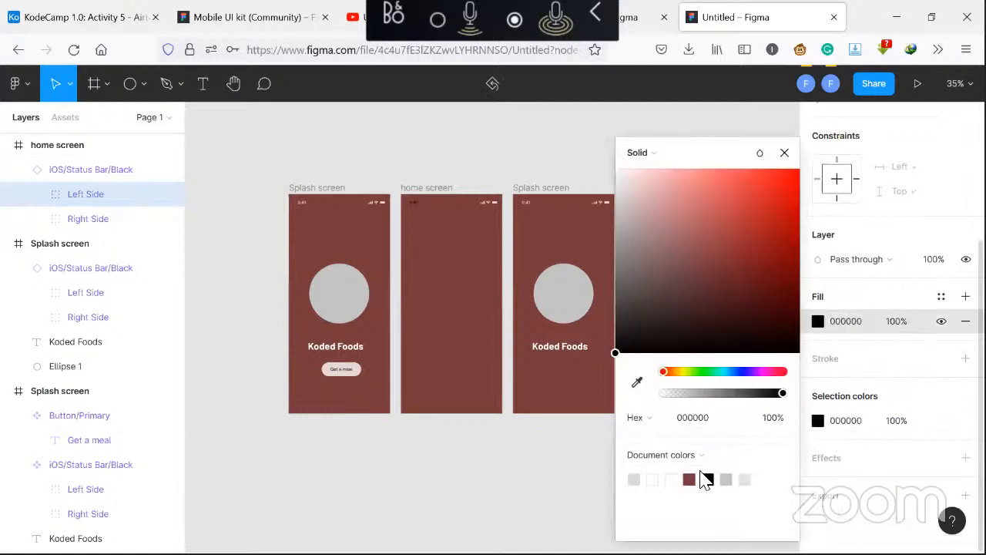
Set the fill of the status bar's Right Side to black 000000
click(489, 208)
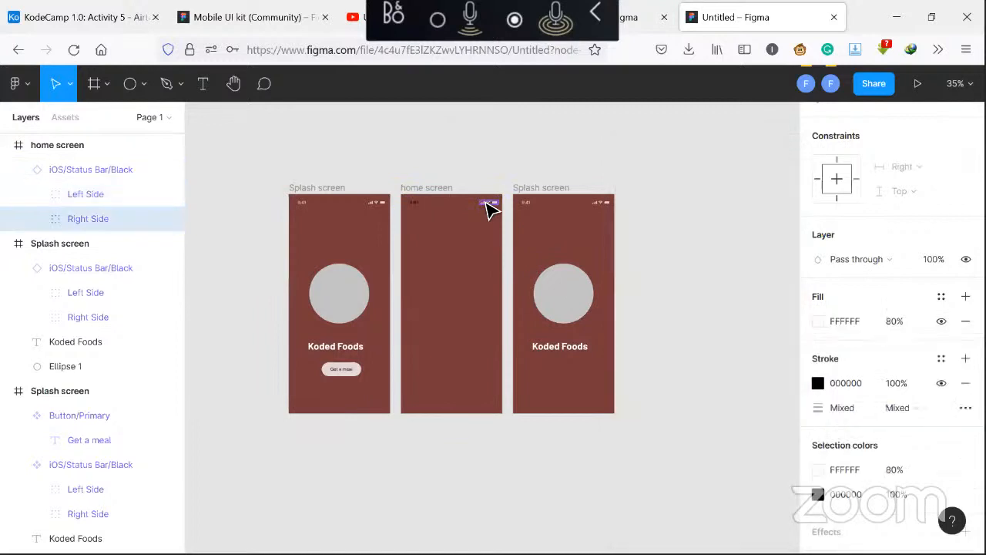
click(817, 321)
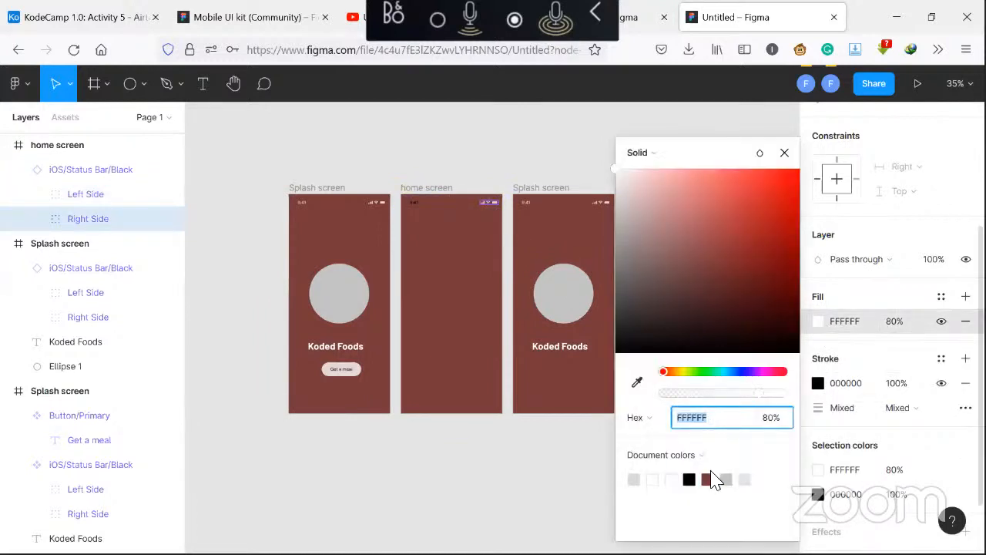
click(688, 479)
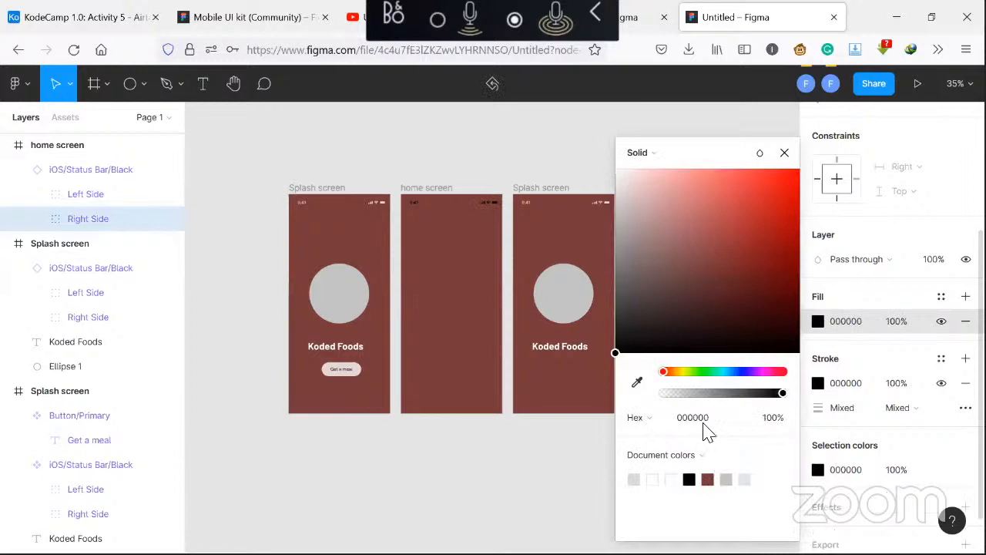
click(784, 153)
Set the home screen frame's fill color to E1D5D5
click(426, 193)
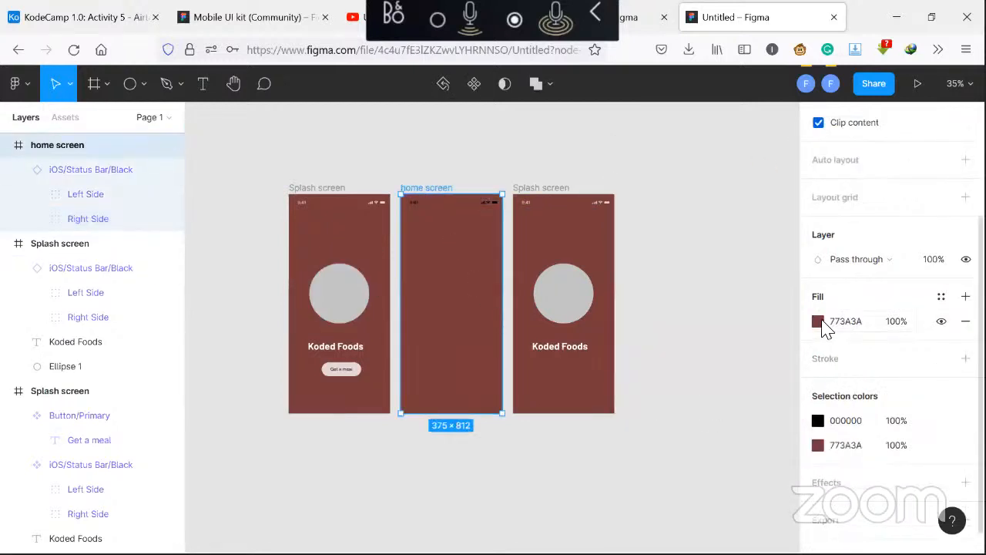
click(866, 327)
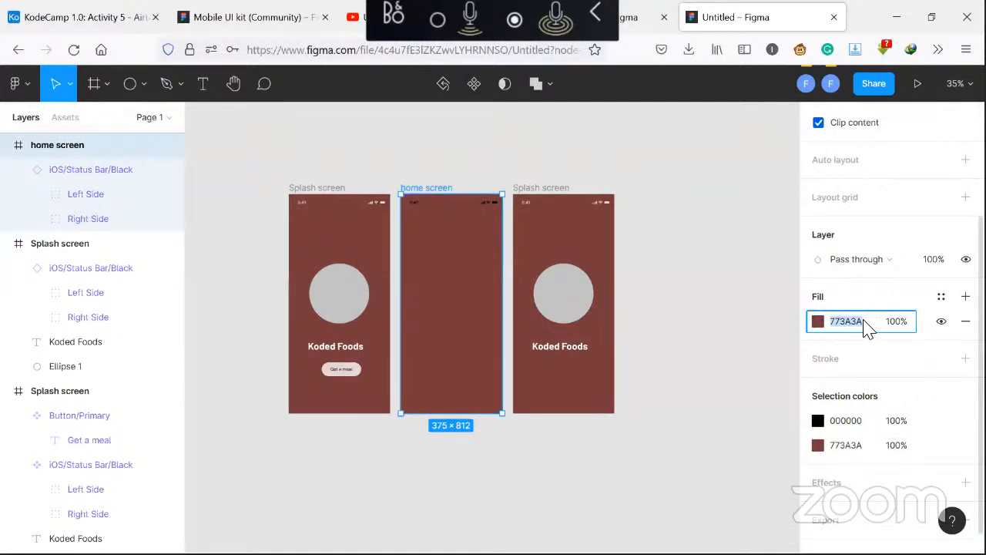
text(e)
text(1d5d5)
key(Return)
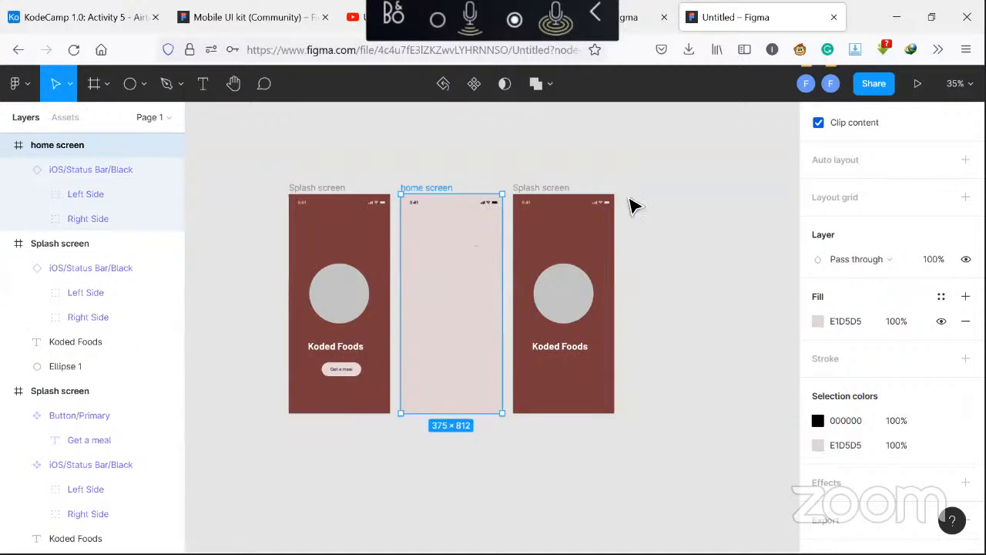
click(651, 189)
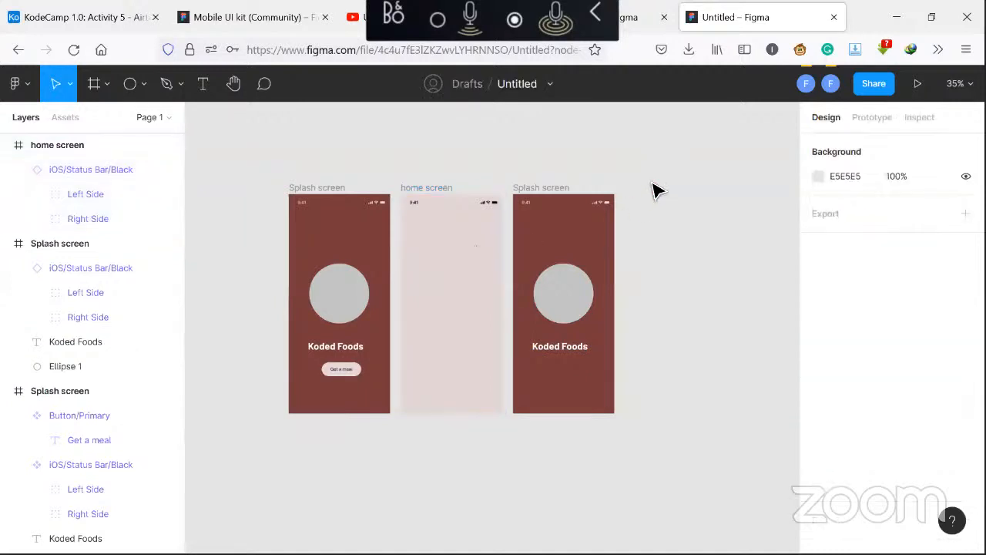
click(237, 17)
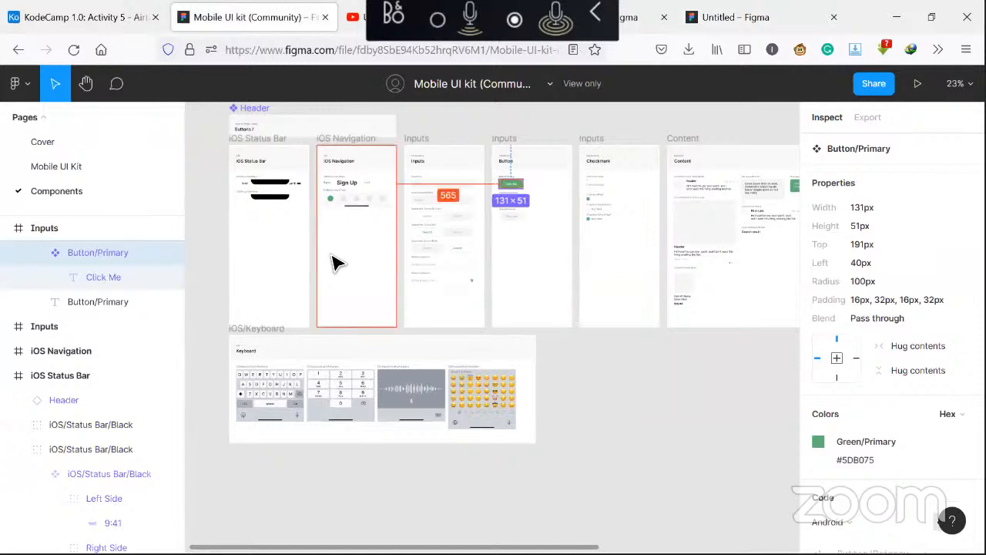
click(728, 18)
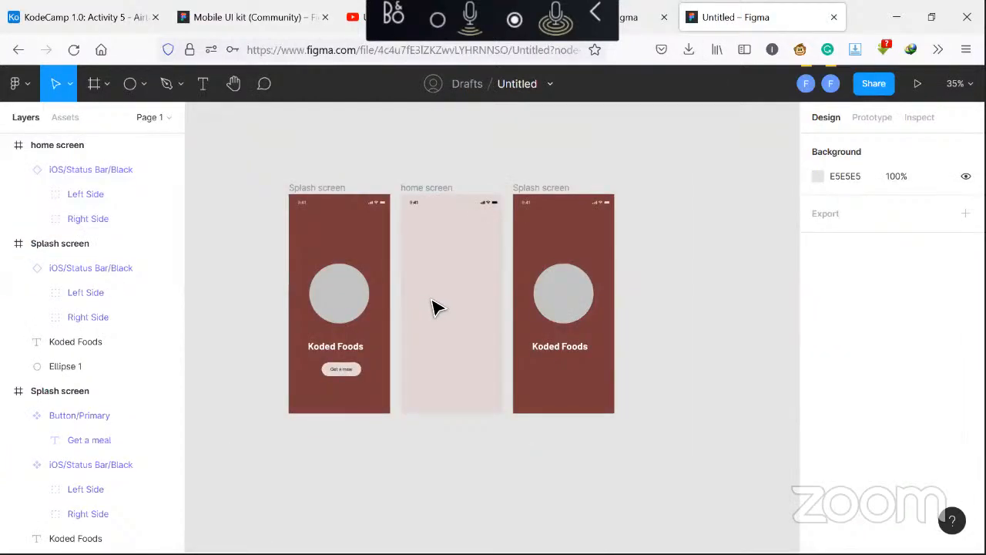
Run the Font Awesome Icons plugin on the home screen and insert the bars (menu) icon
right_click(437, 308)
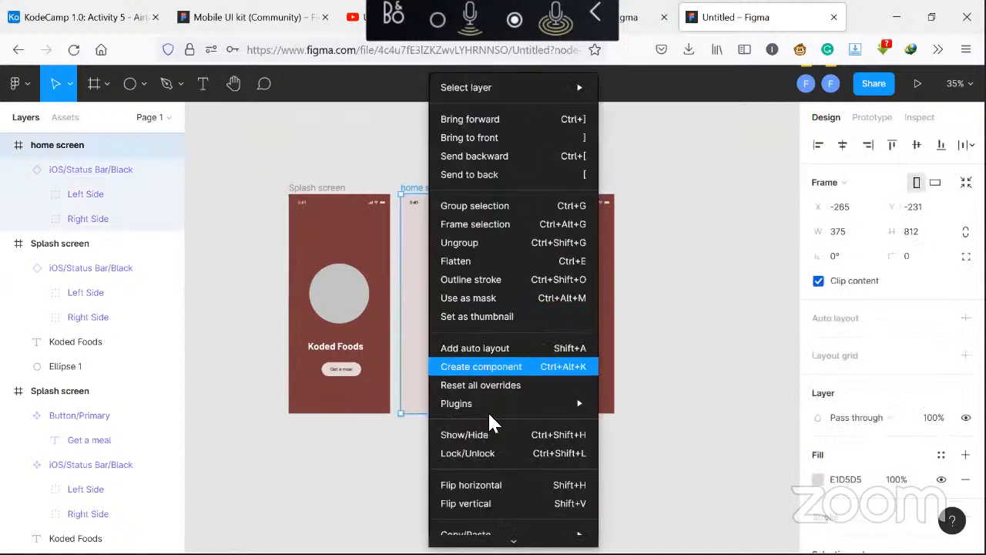
mouse_move(493, 410)
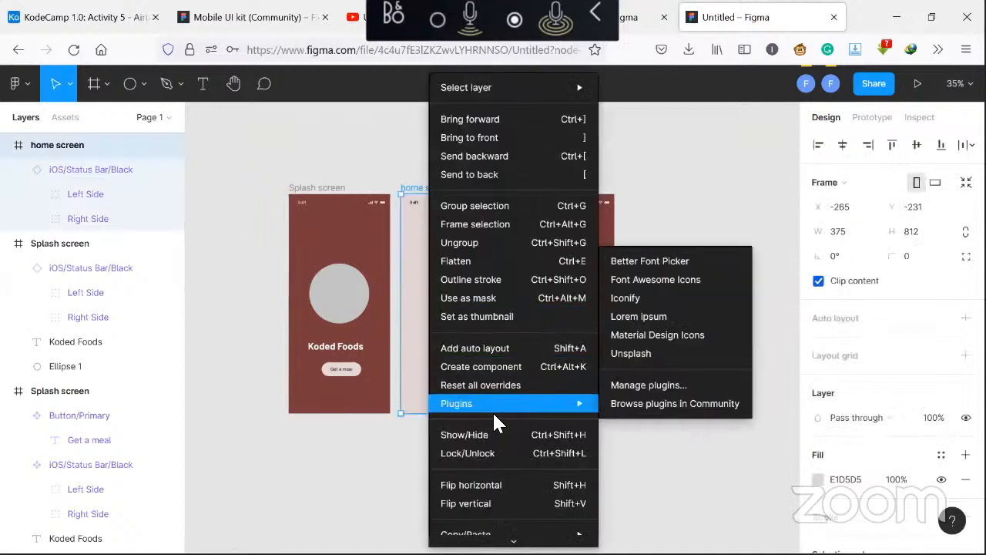
click(688, 286)
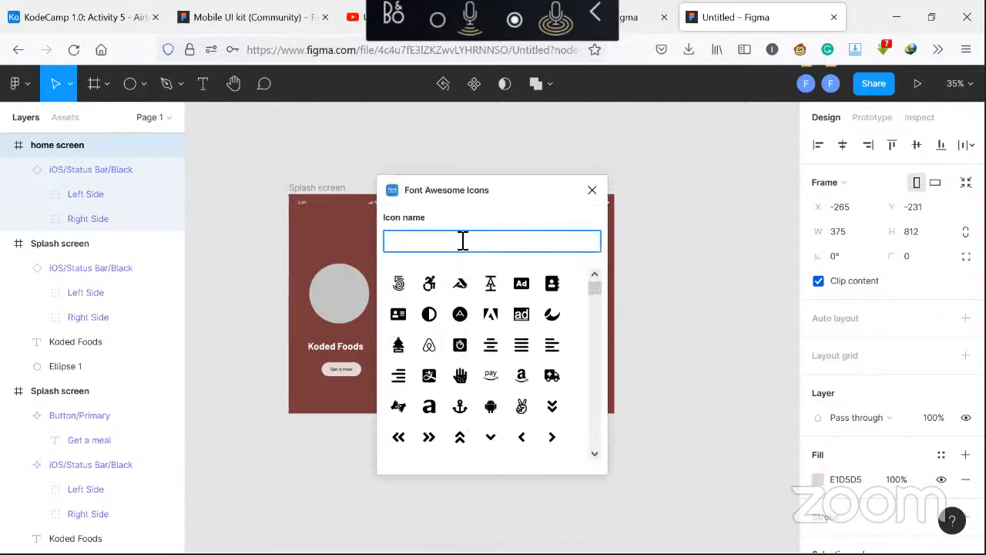
scroll(526, 362, down, 2)
scroll(526, 363, down, 5)
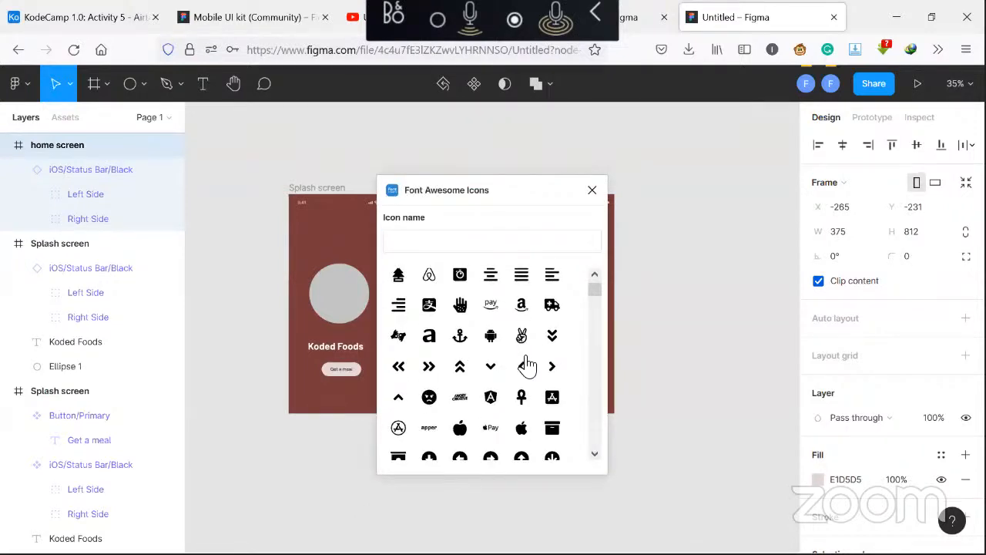
scroll(526, 370, down, 8)
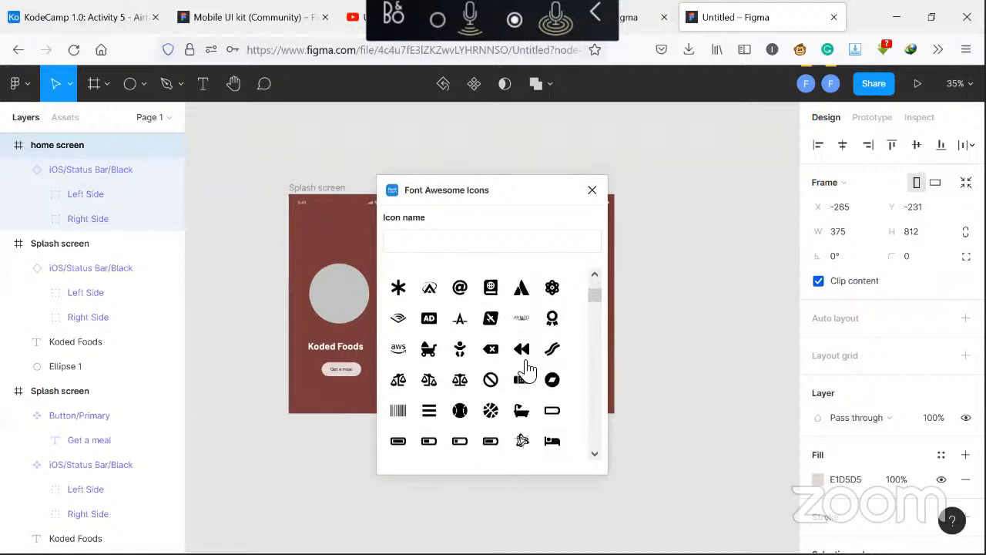
scroll(528, 370, down, 3)
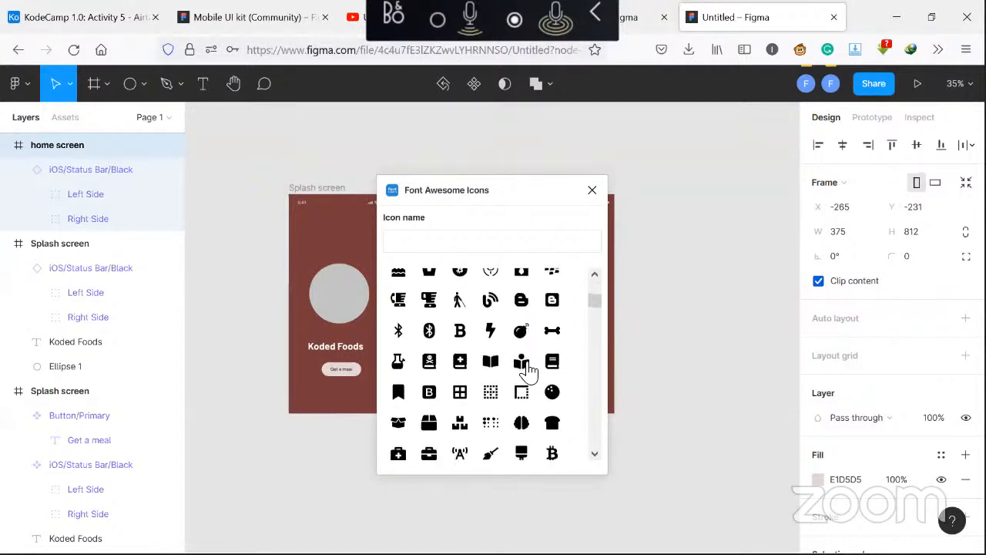
scroll(529, 370, up, 2)
scroll(526, 371, up, 3)
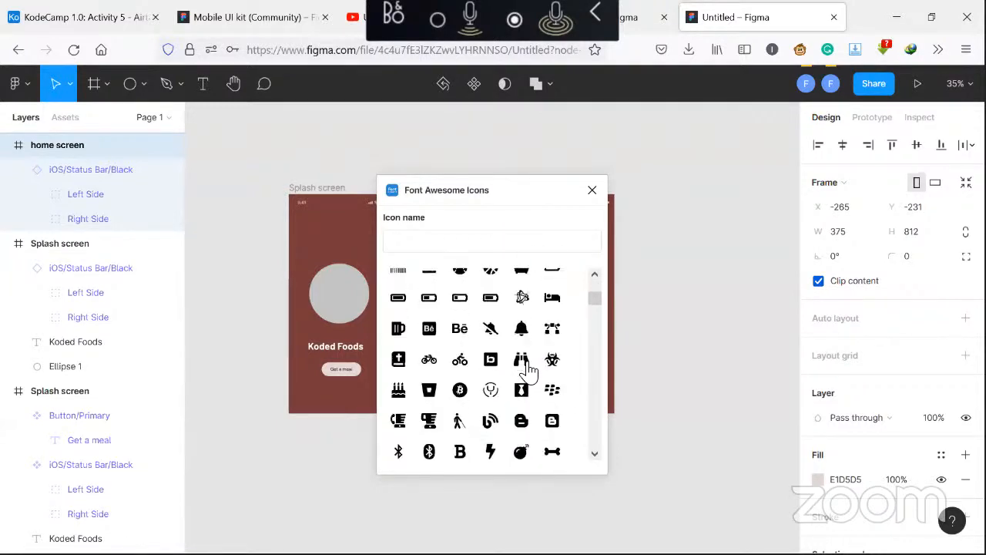
click(429, 324)
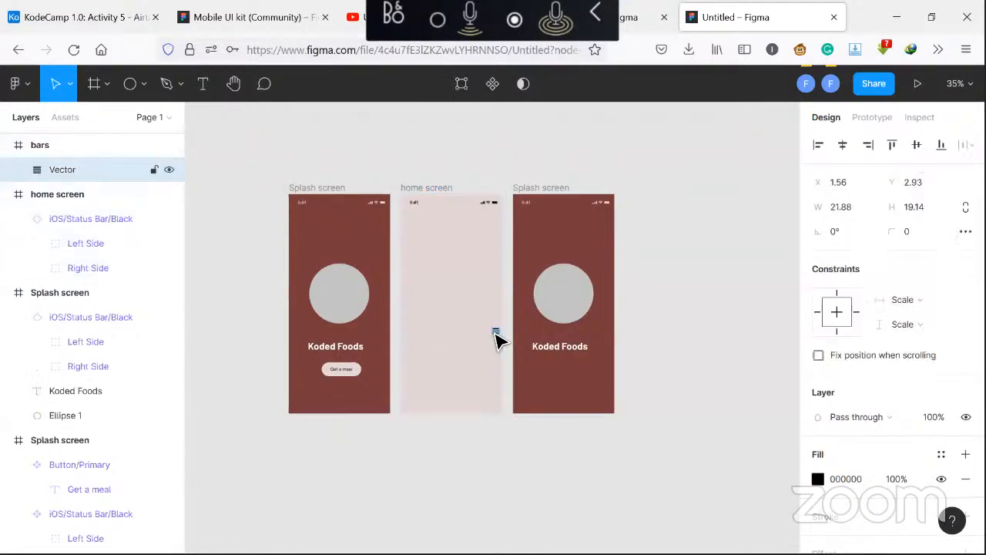
Move the bars icon into the home screen frame and place it at the top-left below the status bar
click(114, 152)
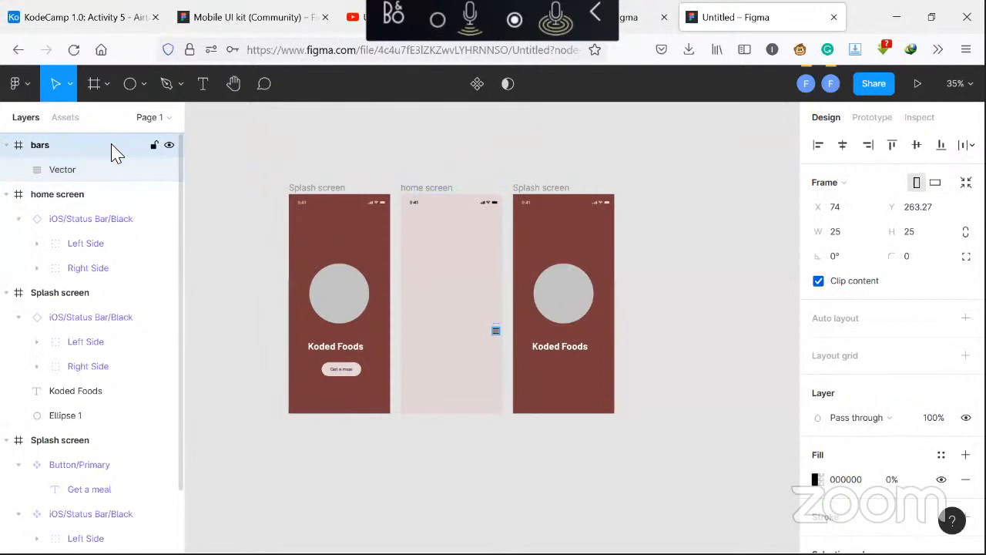
drag(115, 154, 123, 206)
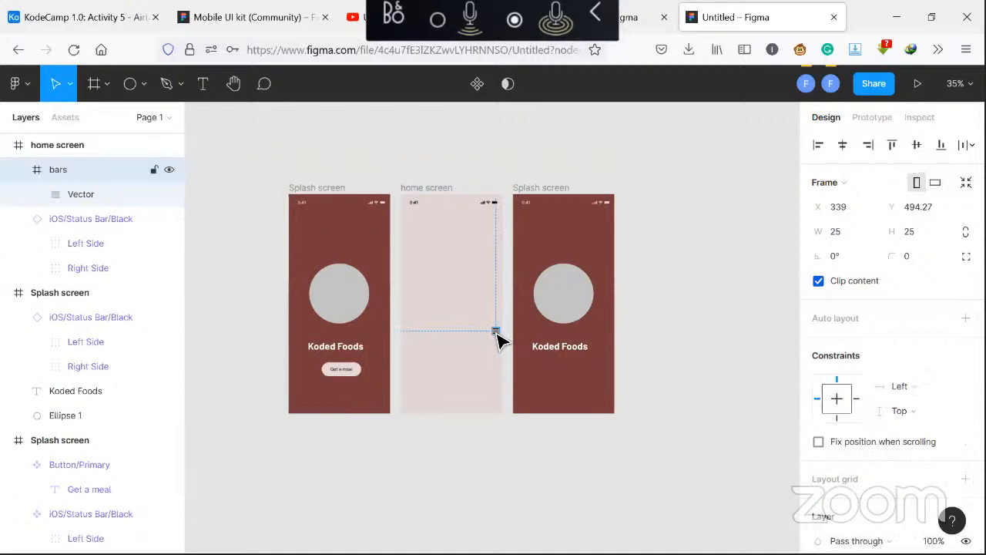
drag(497, 339, 415, 226)
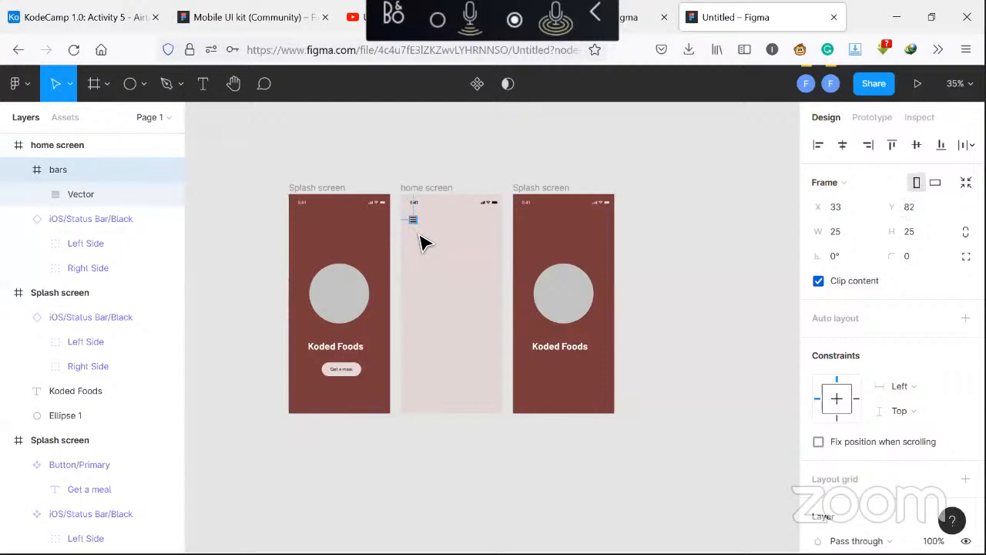
click(422, 243)
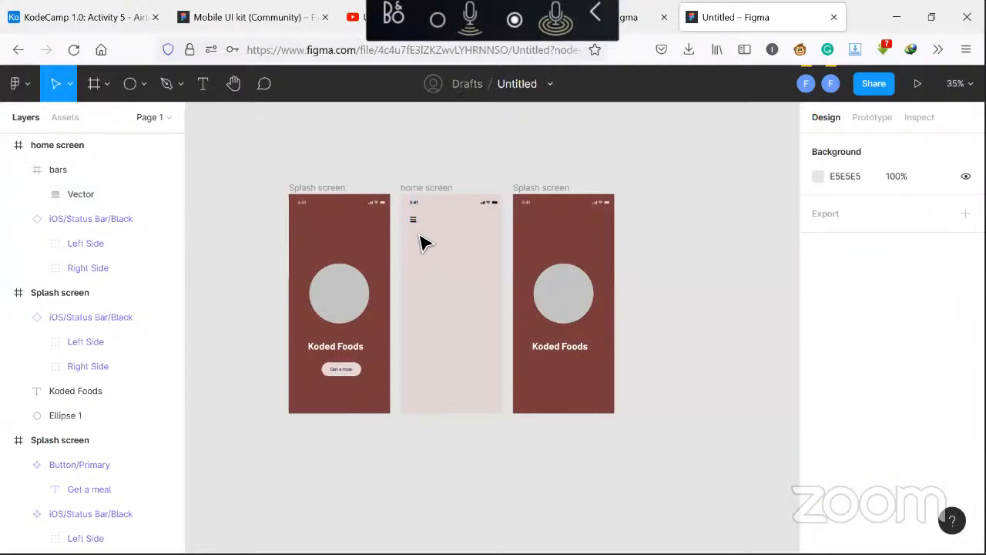
Add a text box reading Work Place below the menu icon on the home screen
click(203, 91)
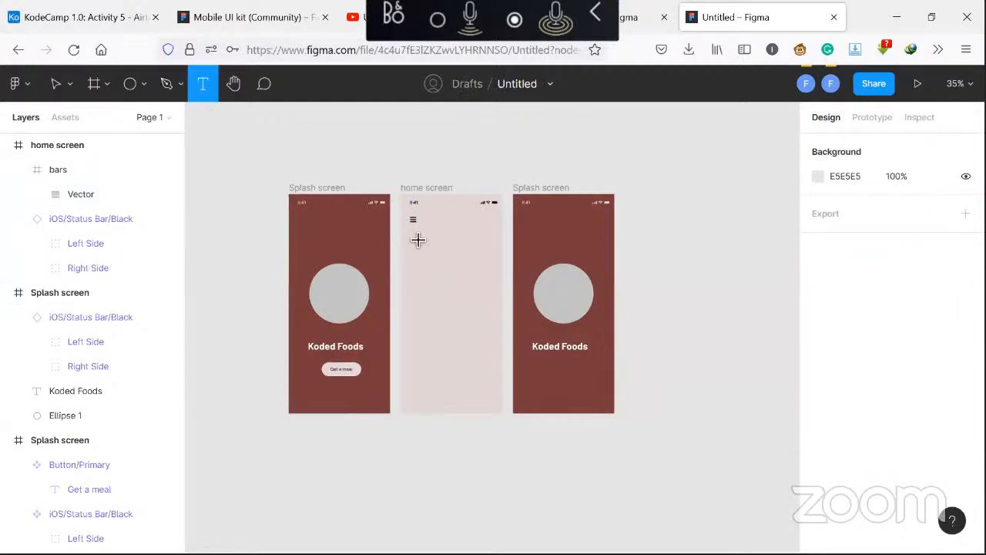
drag(418, 235, 451, 248)
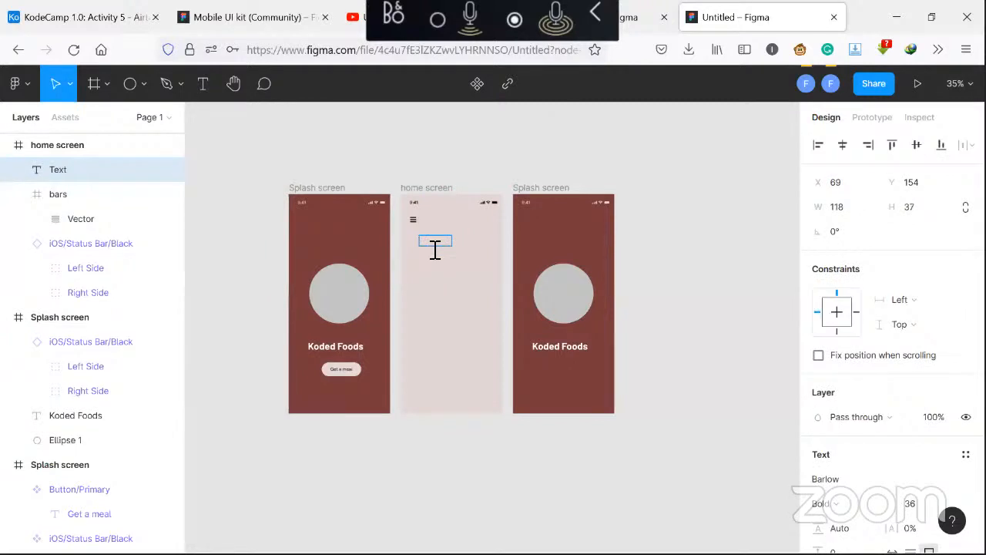
text(Work Place)
key(Escape)
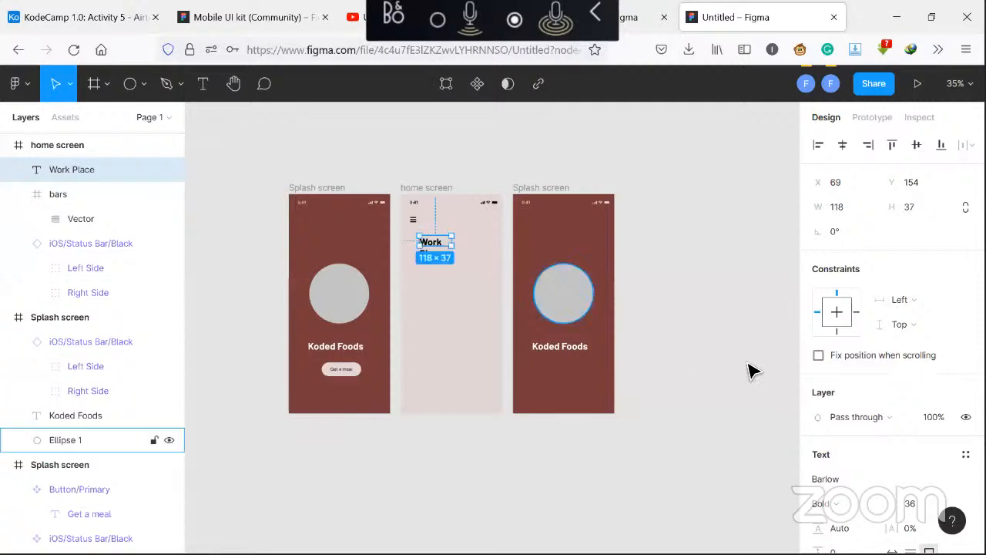
Change the Work Place text weight to Medium and widen its text box to fit on one line
scroll(886, 397, down, 3)
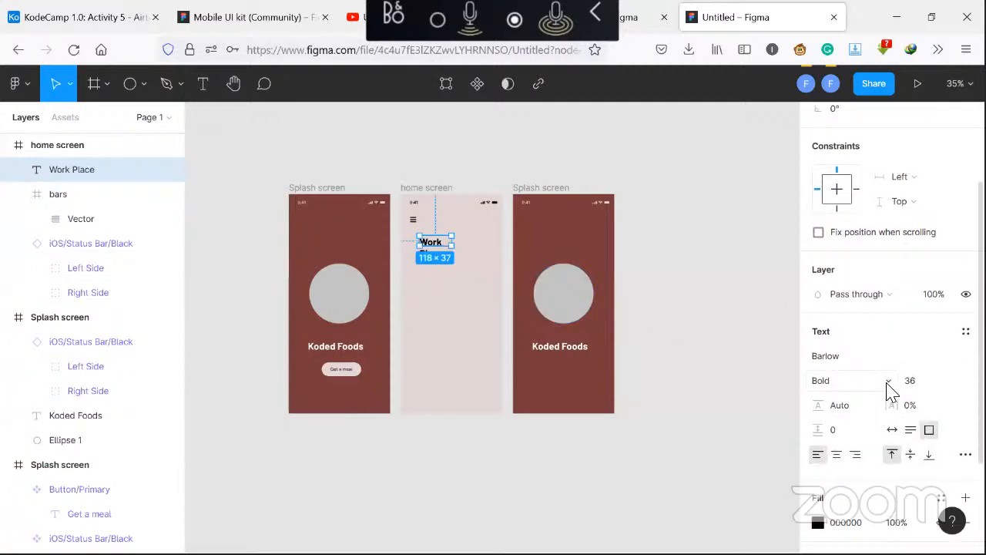
click(878, 387)
click(865, 279)
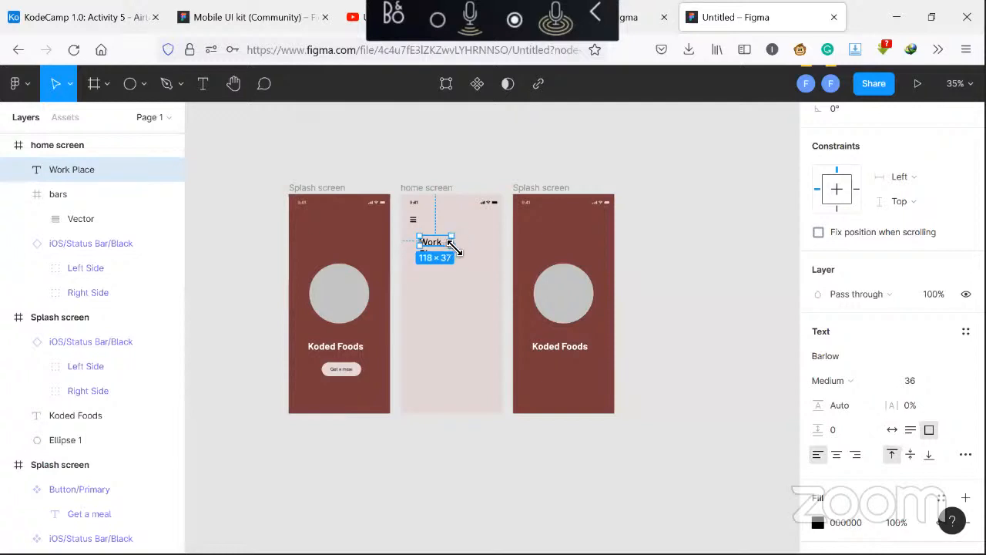
drag(454, 252, 468, 247)
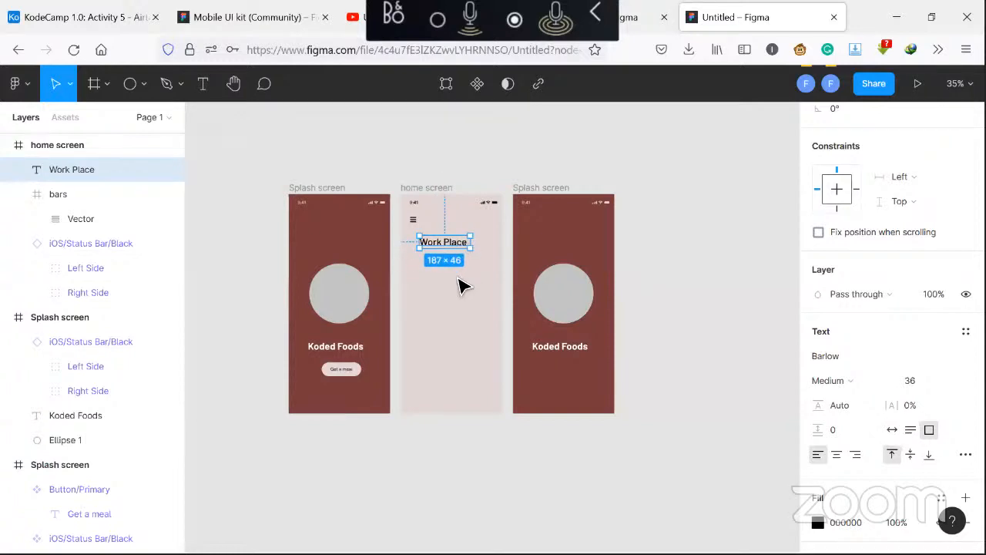
Nudge the Work Place heading left to line up with the menu icon
key(Left)
key(Left)
key(Left)
key(Left)
key(Left)
key(Left)
key(Left)
key(Left)
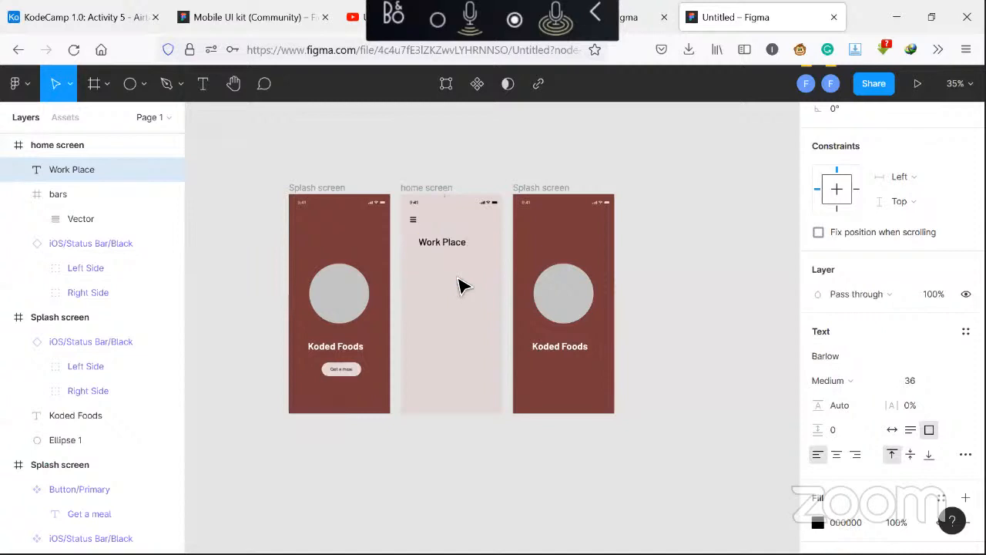
key(Left)
key(Left)
key(Left)
key(Left)
key(Left)
key(Left)
key(Left)
key(Left)
key(Left)
key(Left)
key(Left)
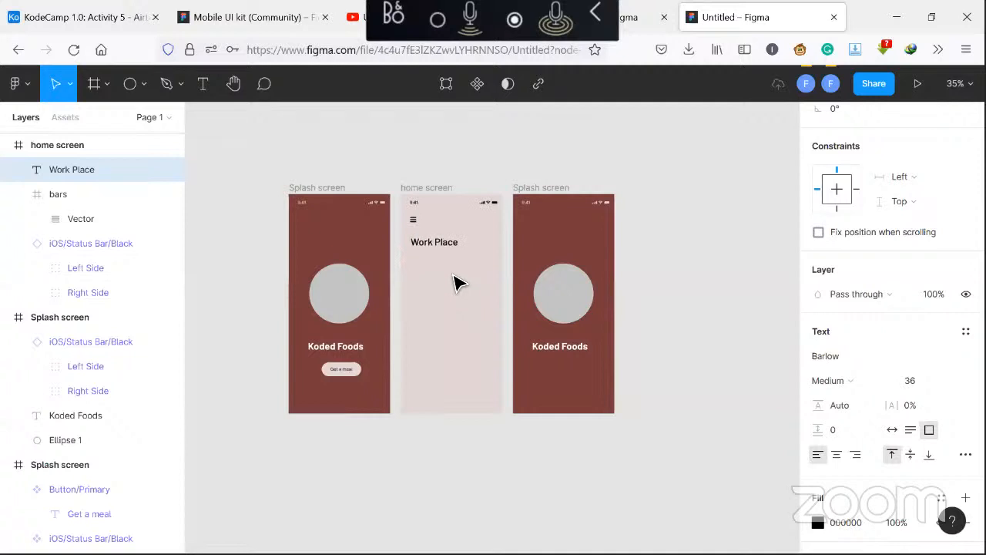
Set the Work Place font size to 32 and move the heading up just beneath the menu icon
click(927, 385)
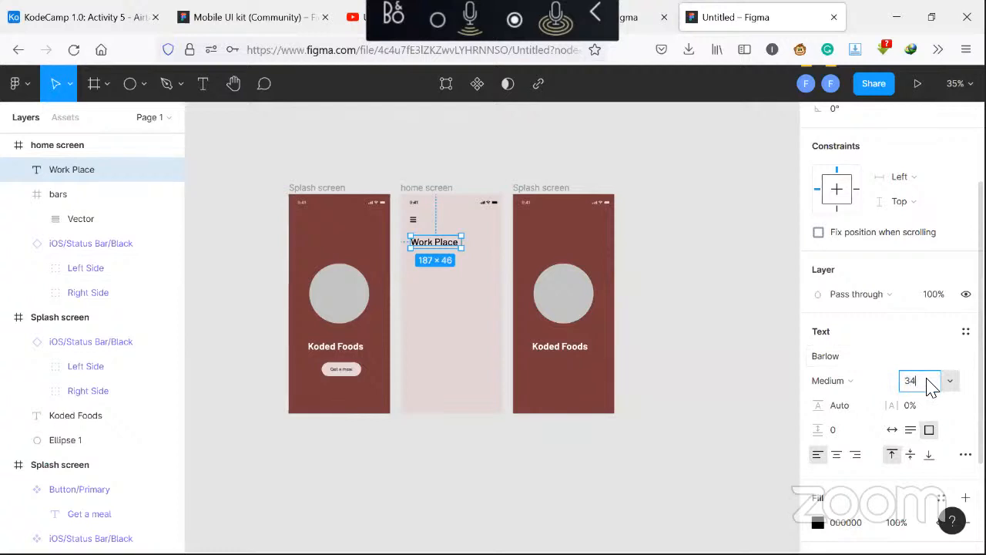
key(Return)
click(931, 387)
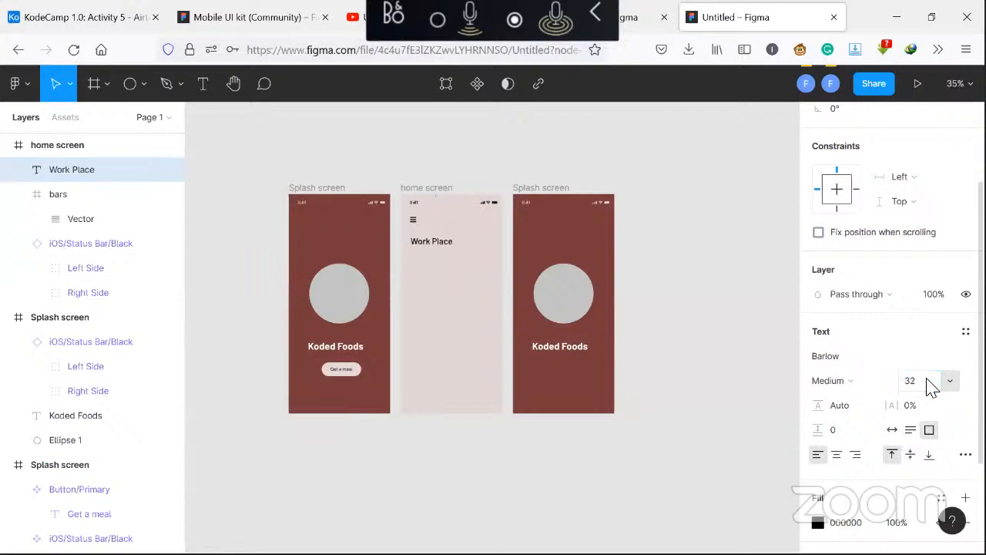
key(Return)
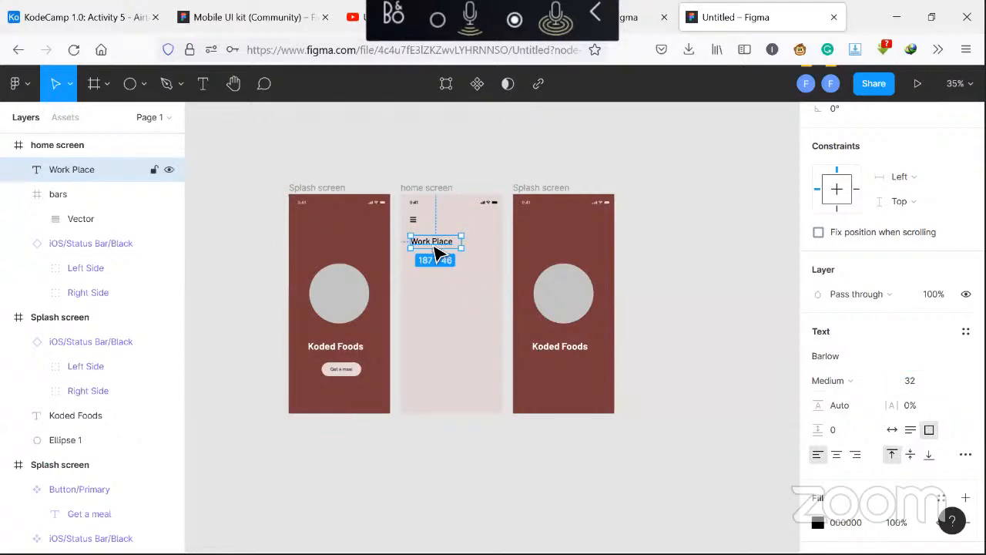
drag(433, 245, 434, 237)
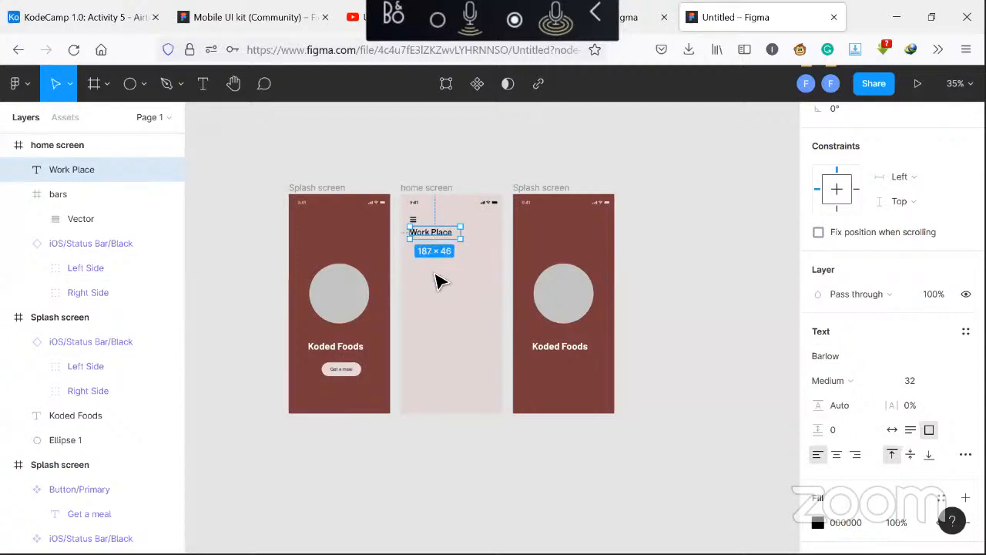
click(442, 295)
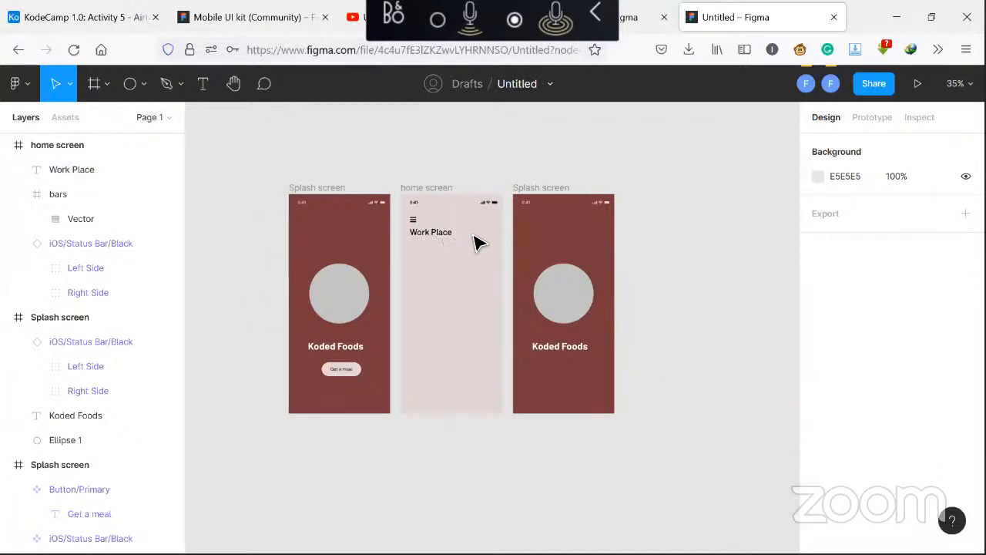
Insert a search icon from the Font Awesome Icons plugin on the home screen
right_click(475, 276)
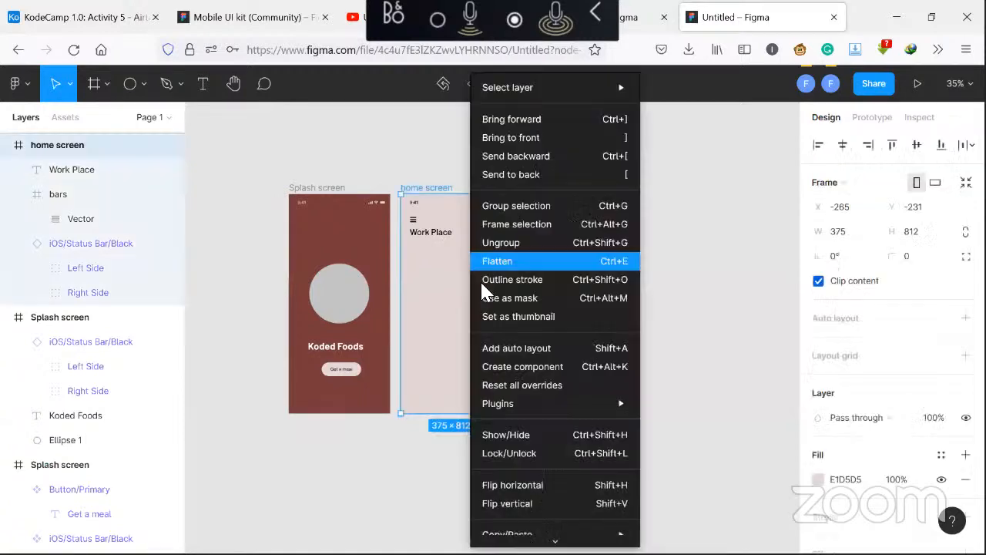
mouse_move(517, 404)
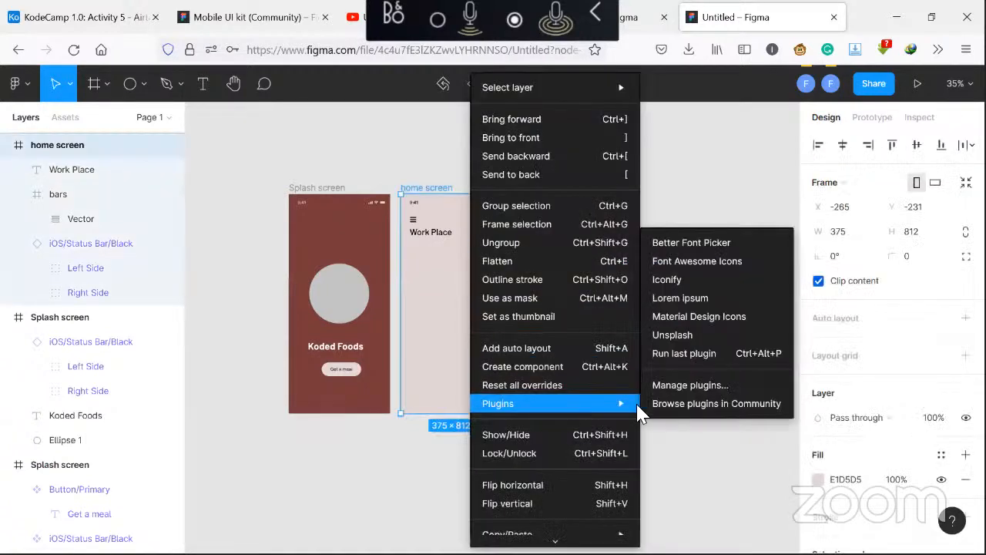
click(716, 266)
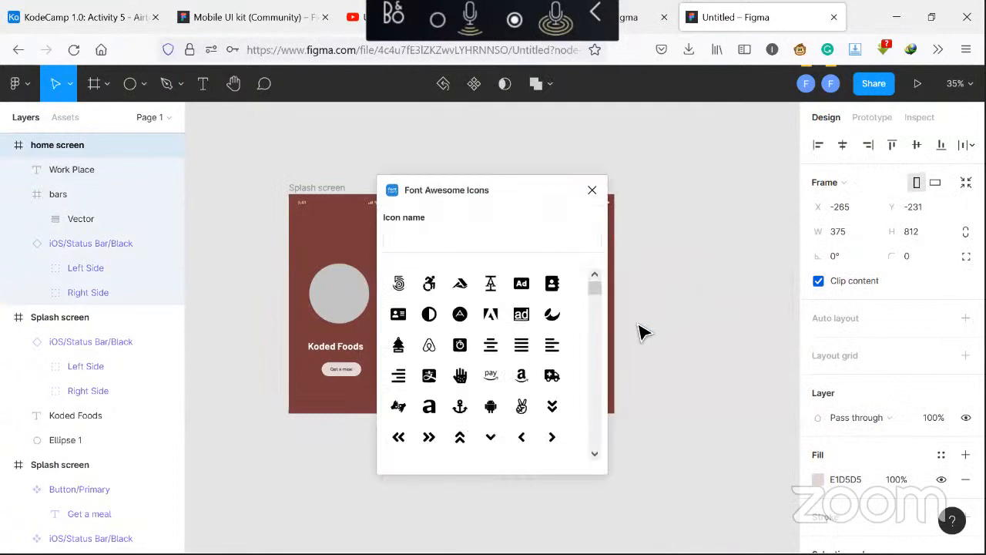
click(495, 250)
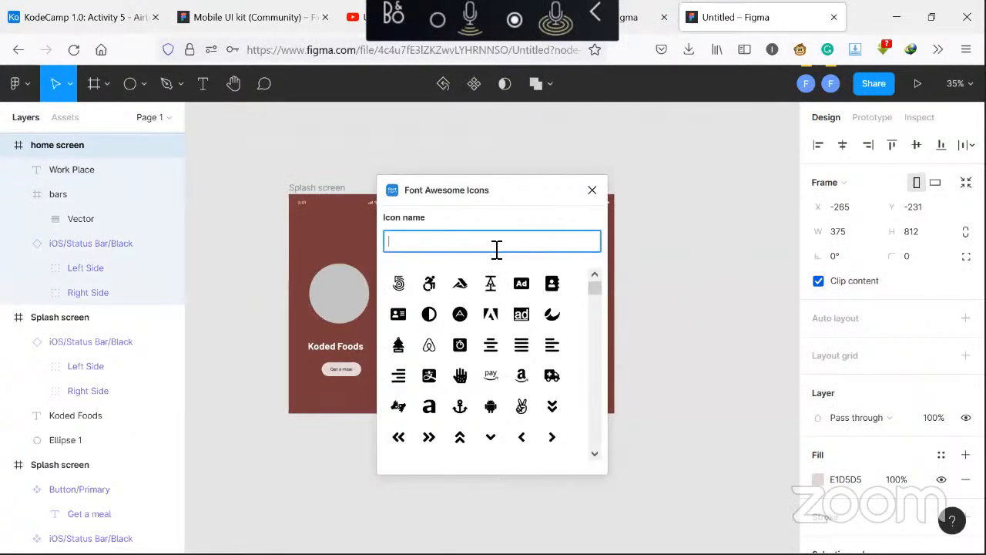
text(search)
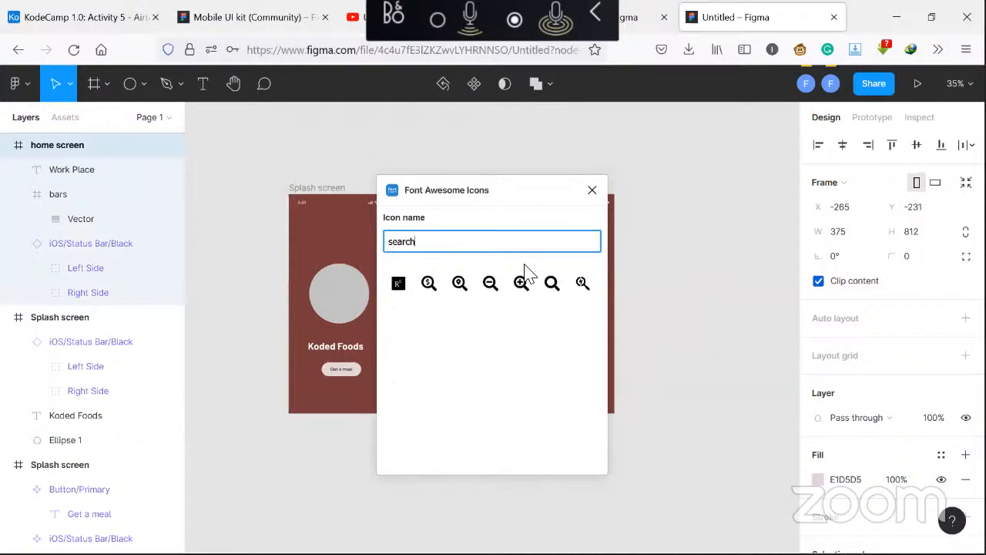
click(552, 283)
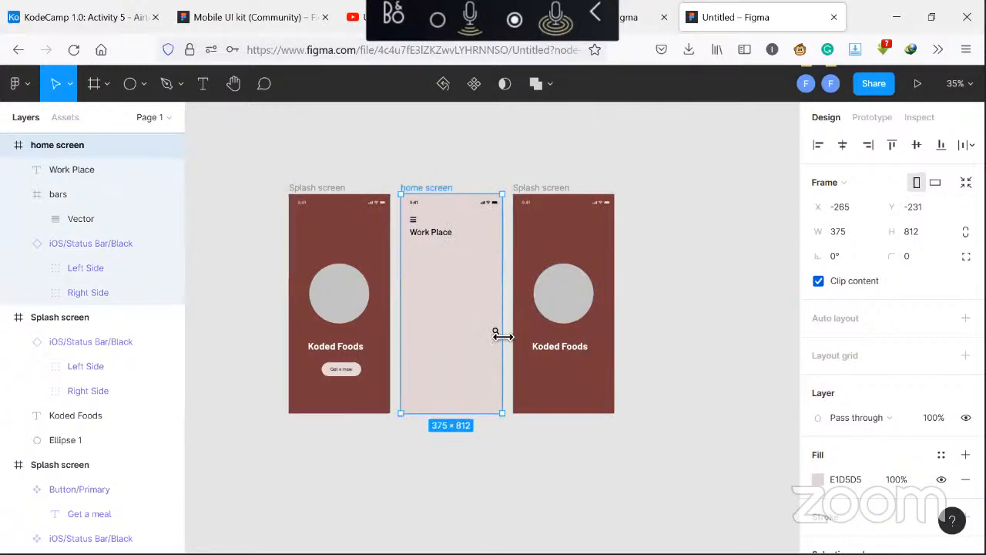
Move the search icon into the home screen frame and place it at the top right, level with the menu icon
click(495, 331)
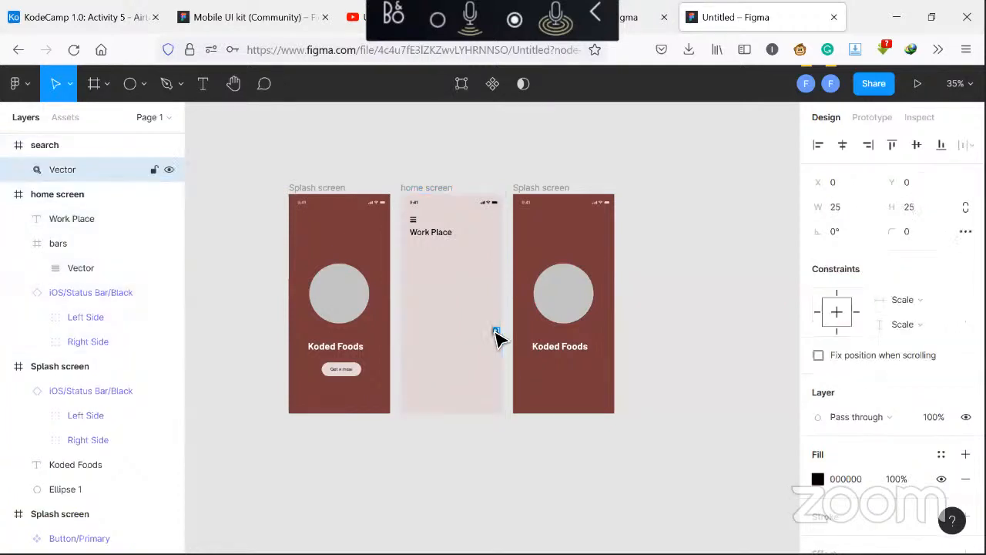
click(127, 148)
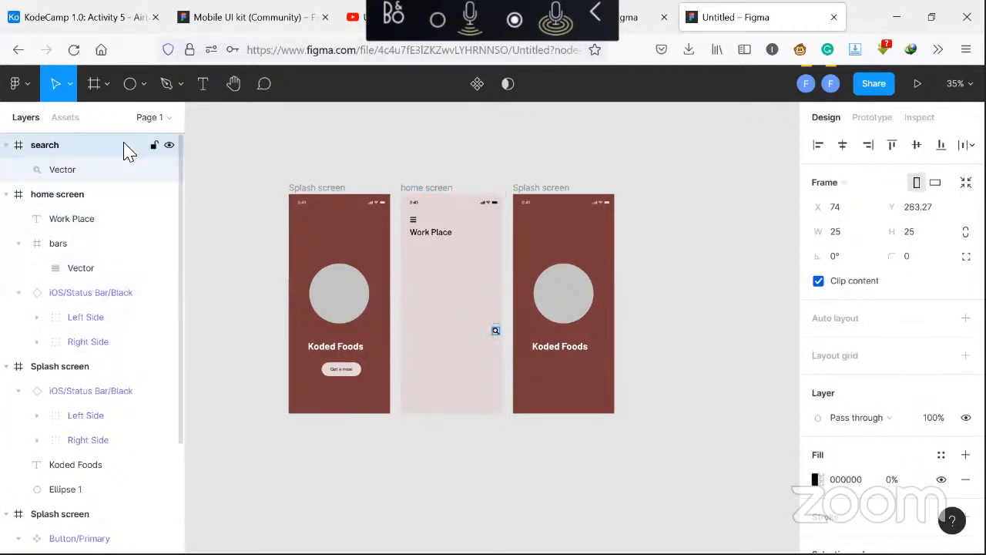
drag(127, 148, 128, 205)
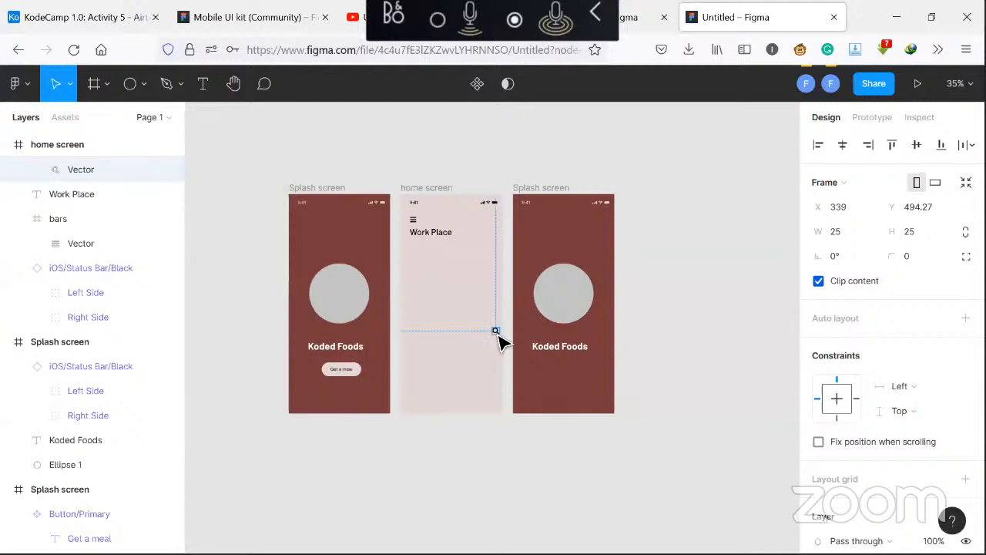
drag(500, 339, 499, 229)
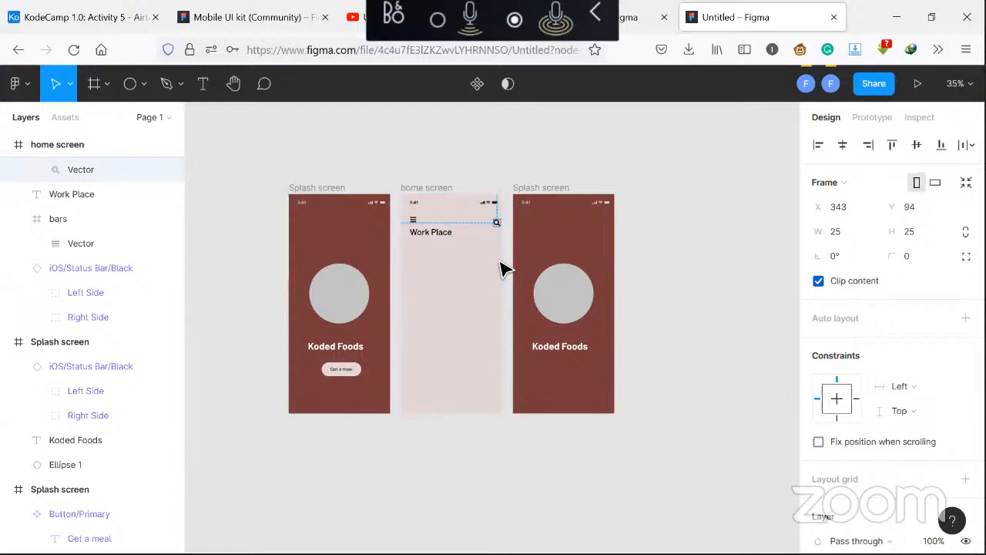
click(499, 268)
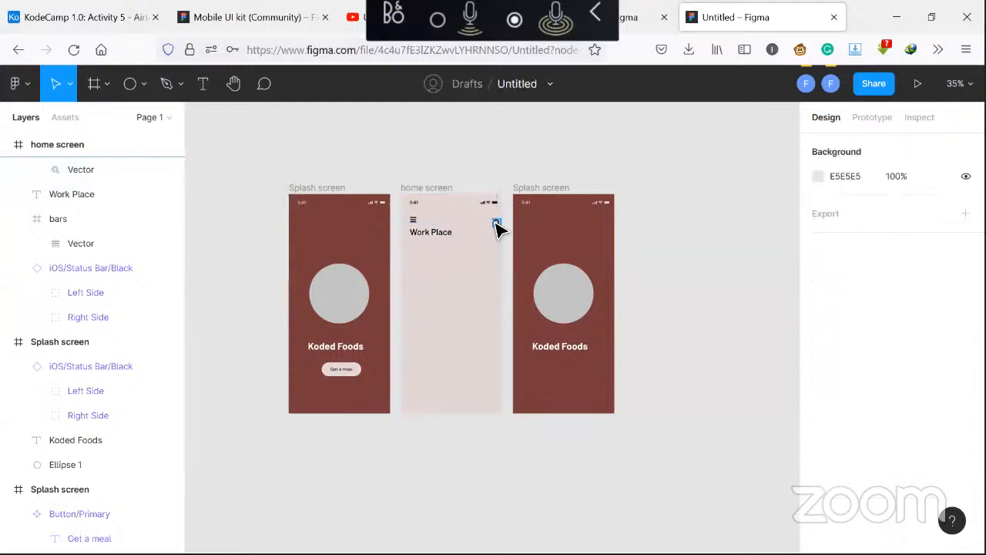
click(497, 225)
drag(497, 226, 493, 222)
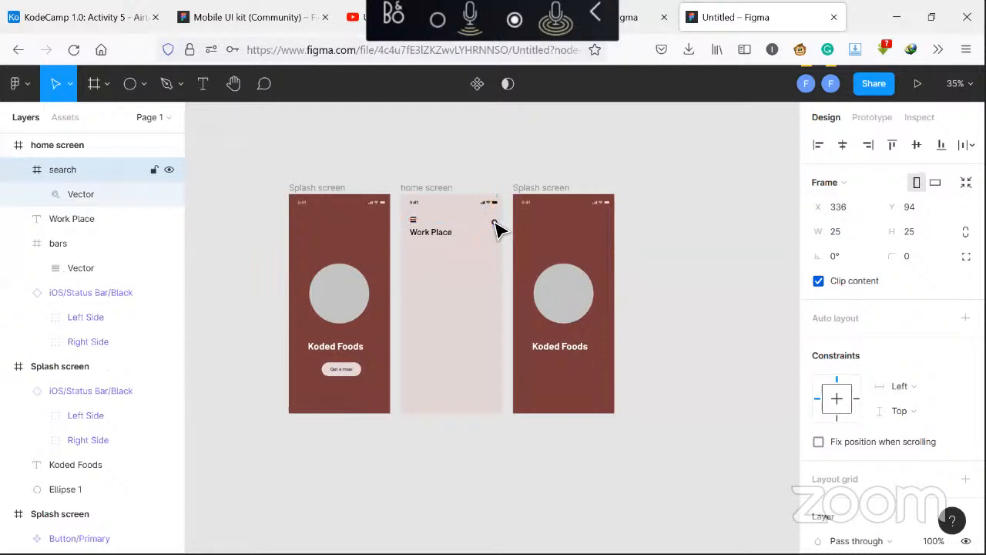
key(Up)
click(496, 257)
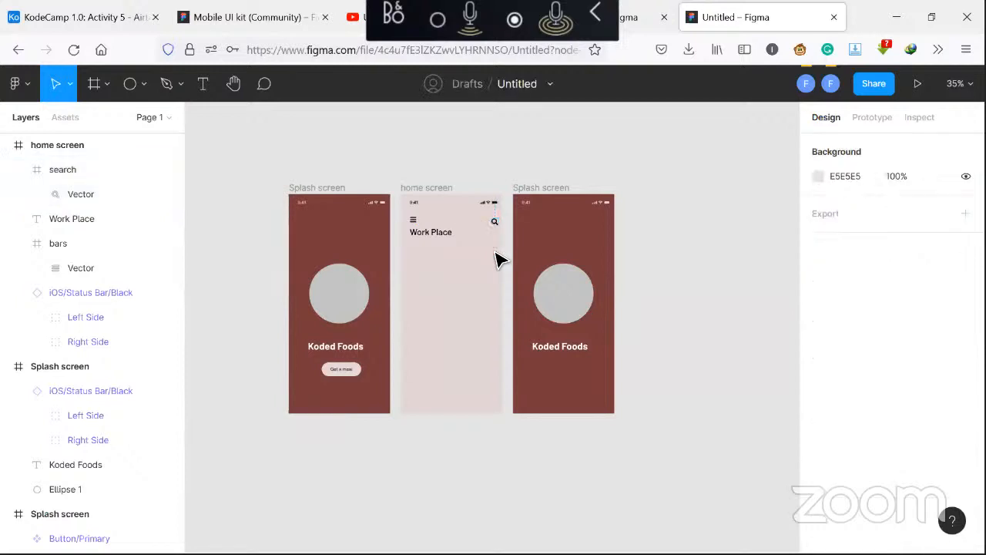
Insert a caret-down icon from the Font Awesome Icons plugin, browsing the icon list to find it
right_click(454, 287)
mouse_move(482, 410)
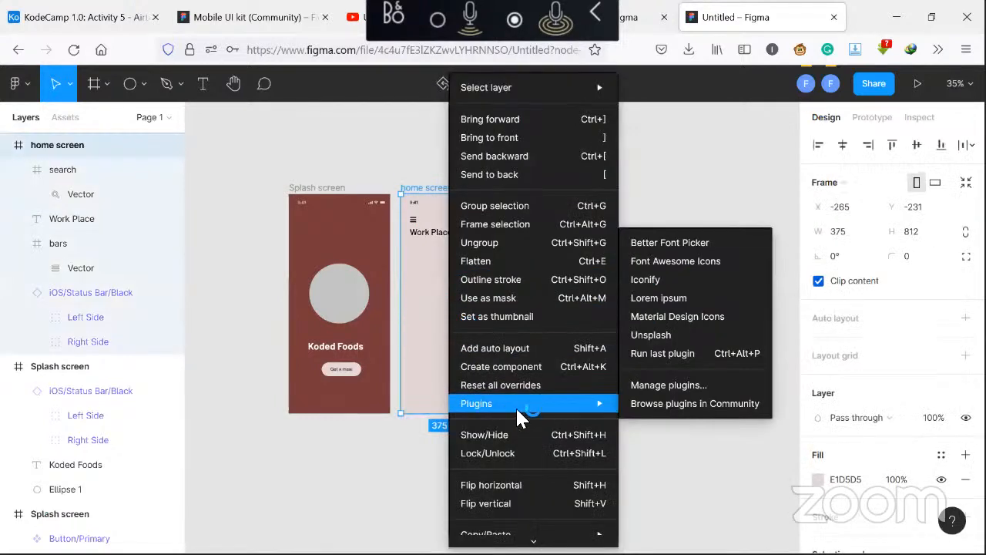
click(691, 270)
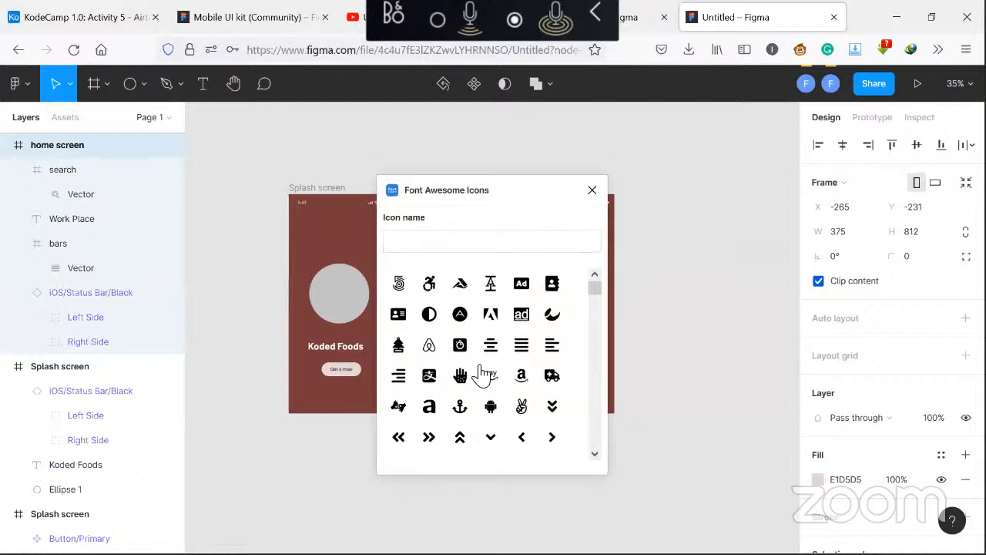
scroll(480, 374, down, 2)
scroll(480, 374, down, 2)
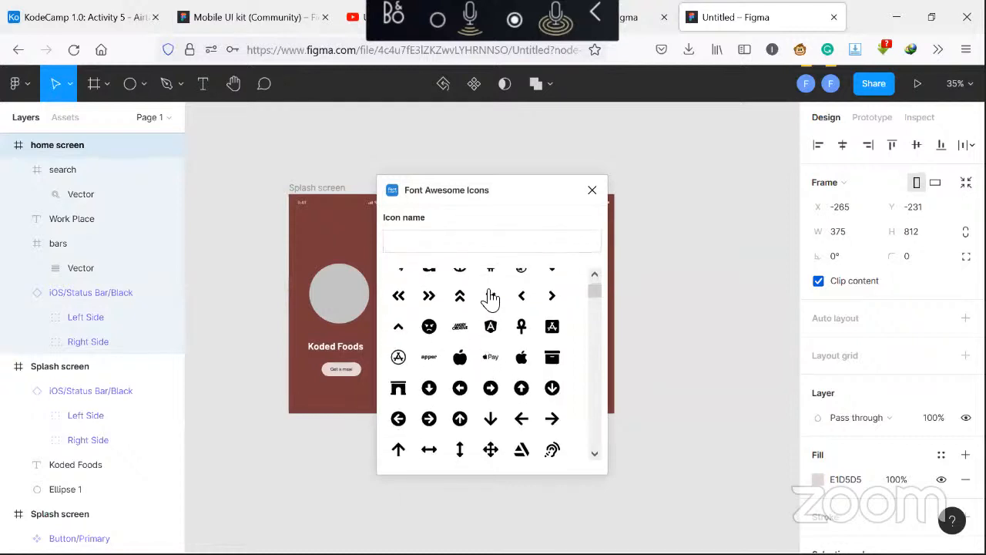
click(479, 242)
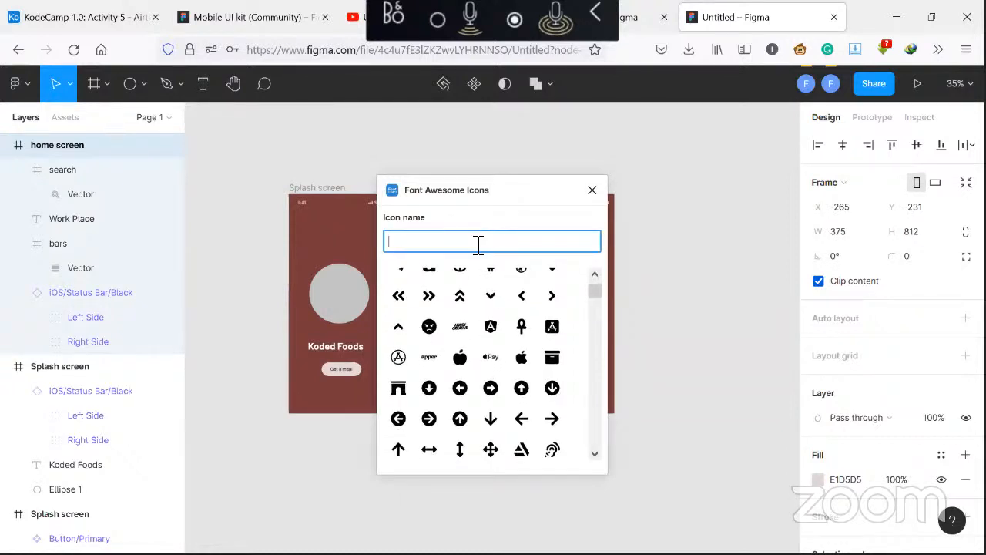
text(ar)
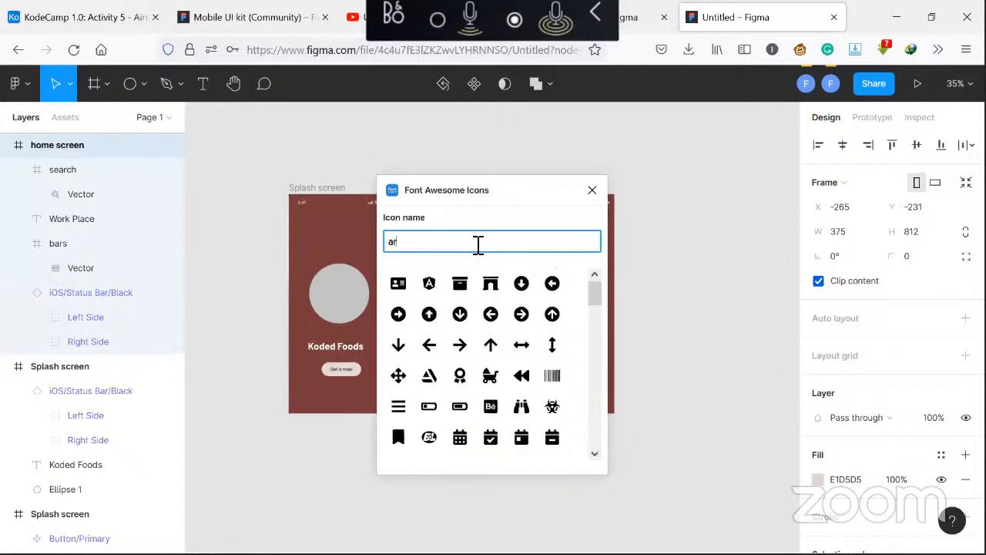
text(r)
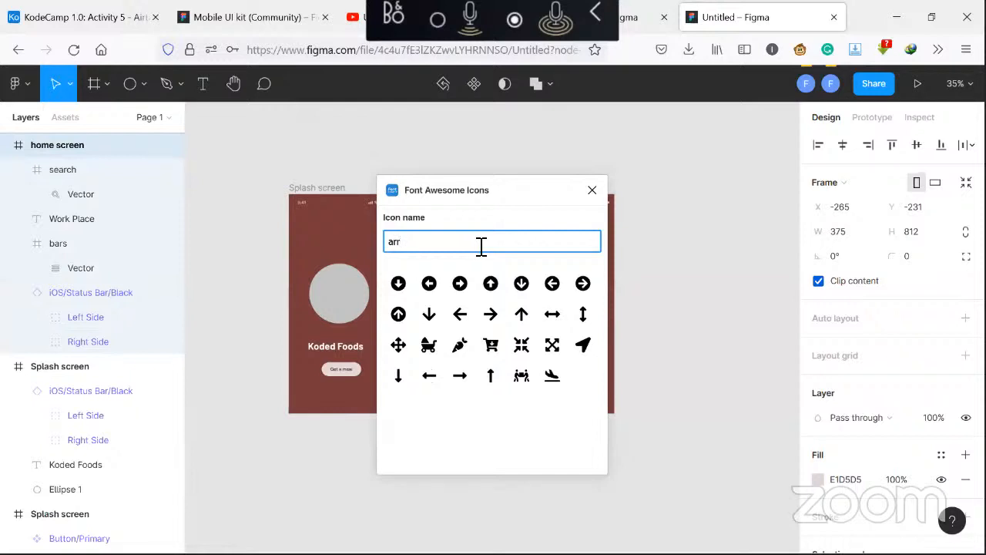
key(BackSpace)
key(BackSpace)
key(BackSpace)
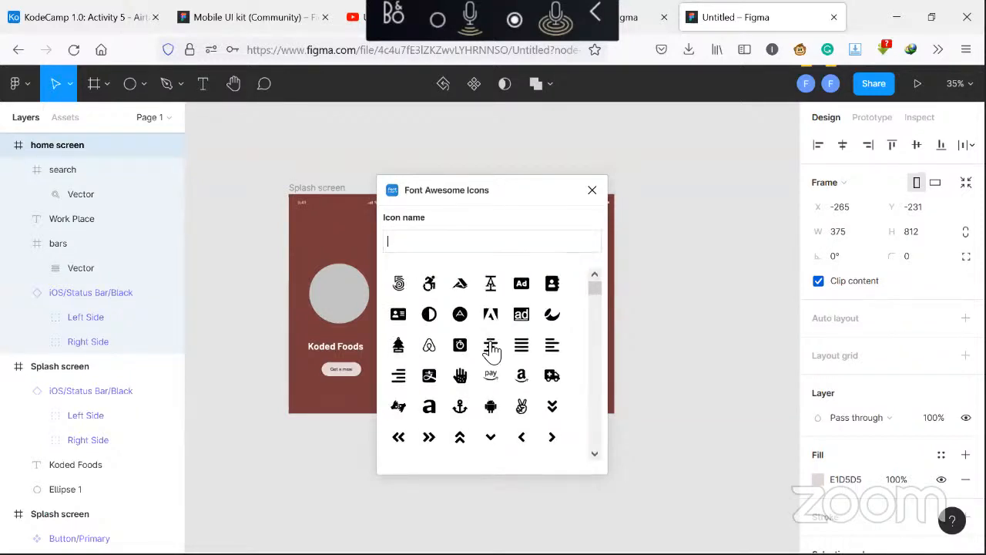
scroll(492, 350, down, 3)
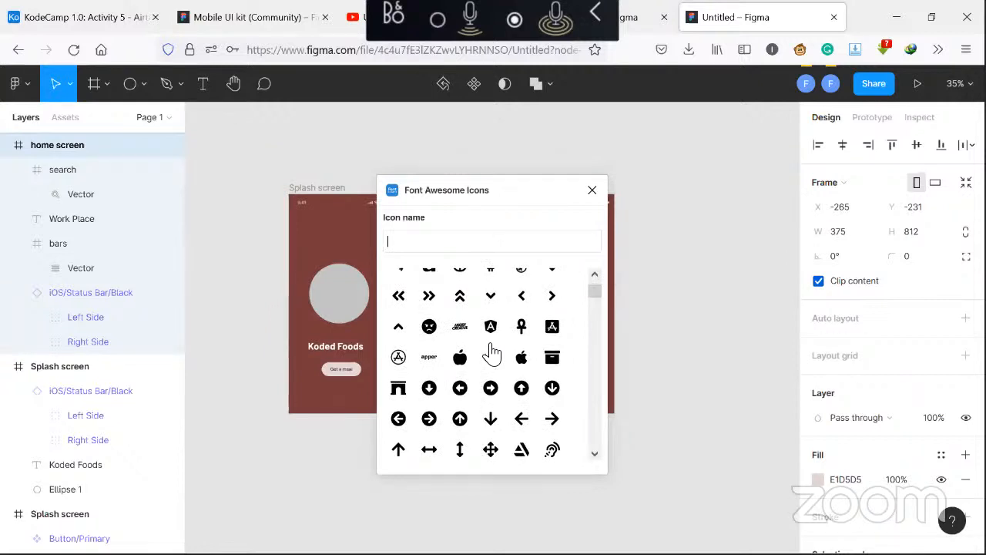
scroll(491, 352, down, 5)
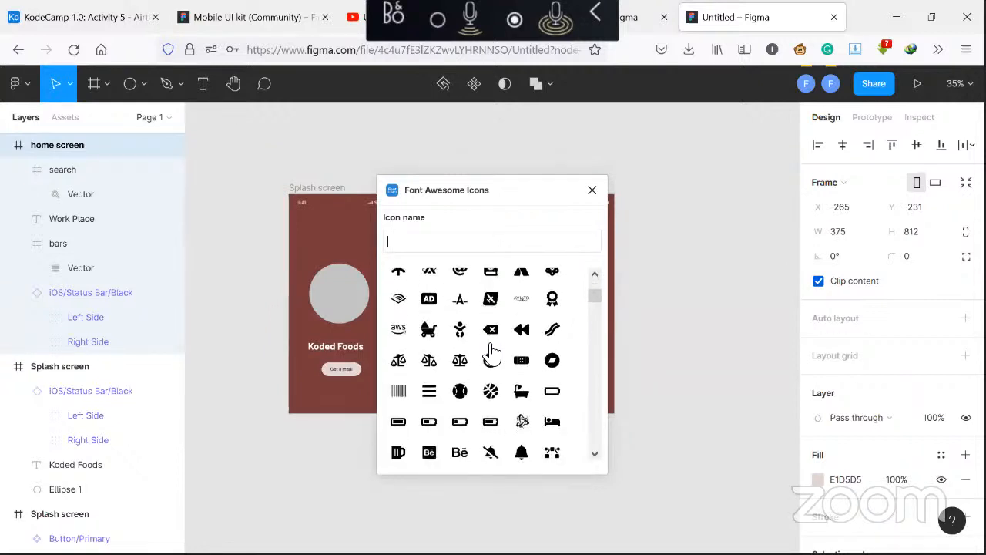
scroll(491, 352, down, 3)
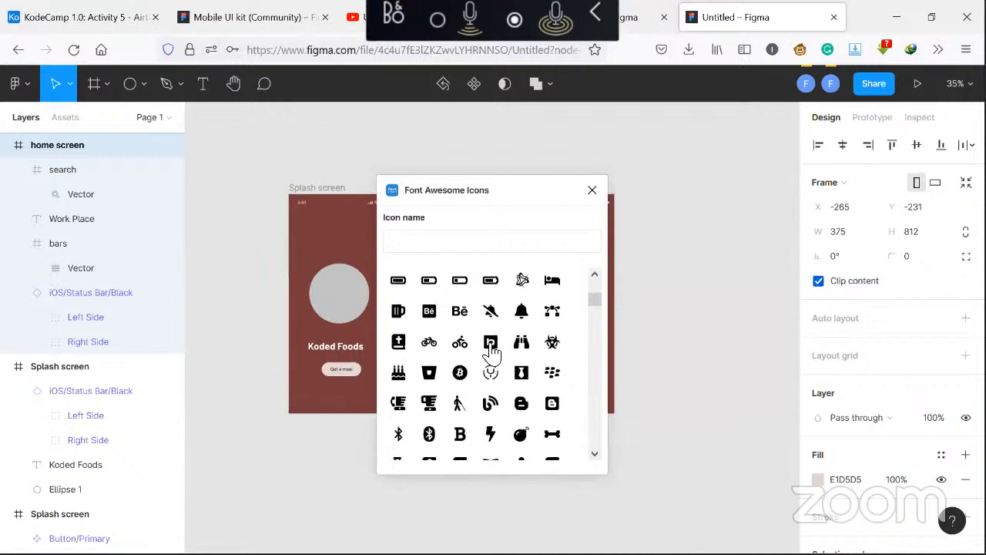
scroll(492, 352, down, 3)
scroll(491, 352, down, 6)
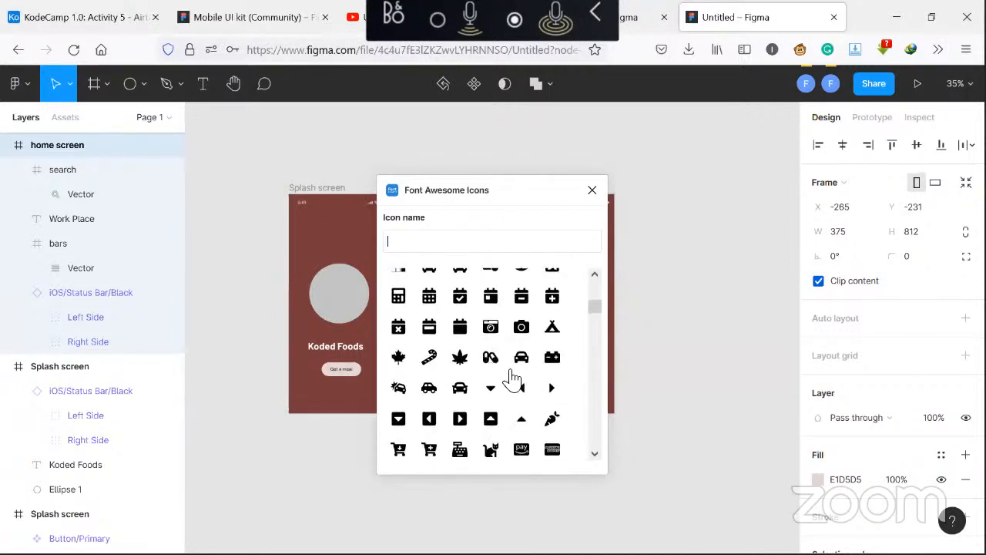
click(491, 390)
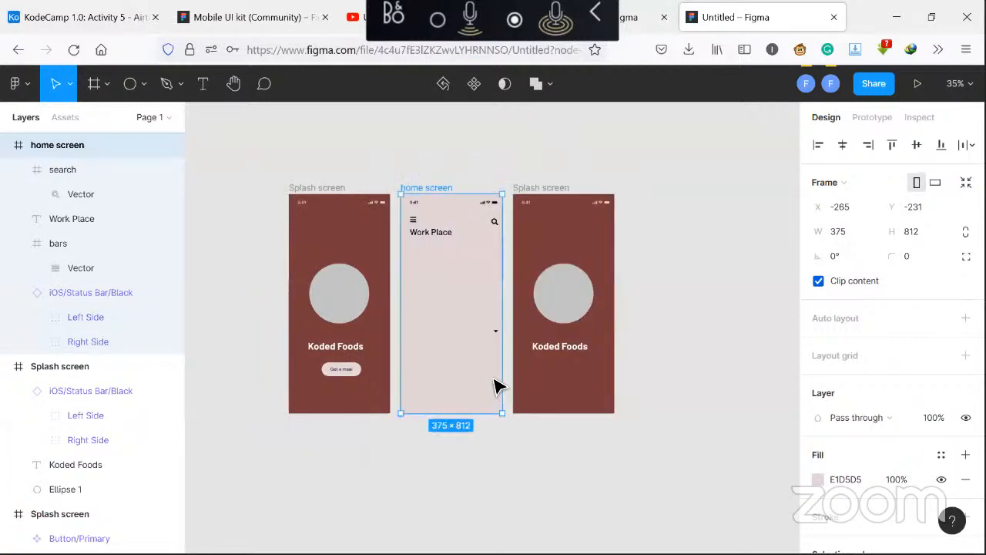
Move the caret-down icon into the home screen frame and place it just right of the Work Place heading
click(496, 333)
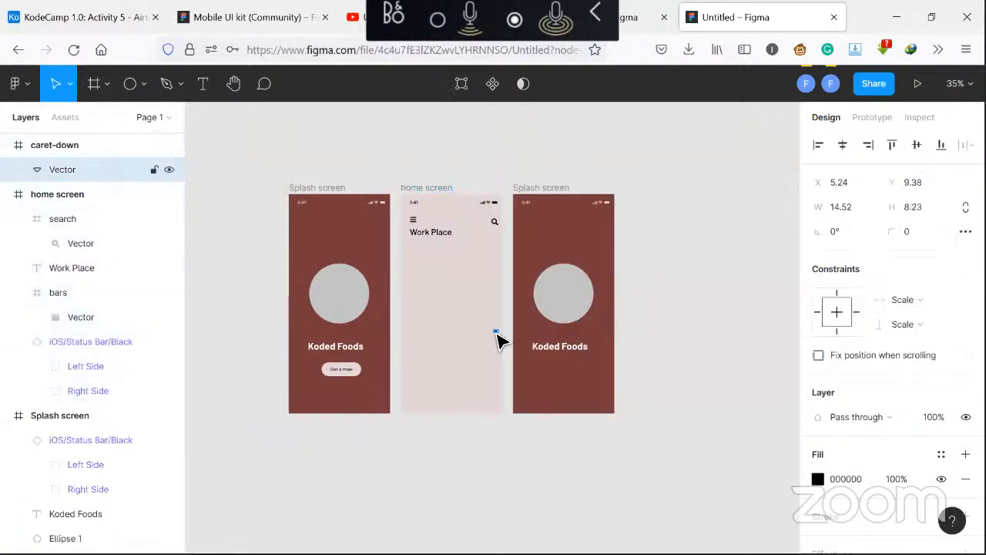
click(77, 148)
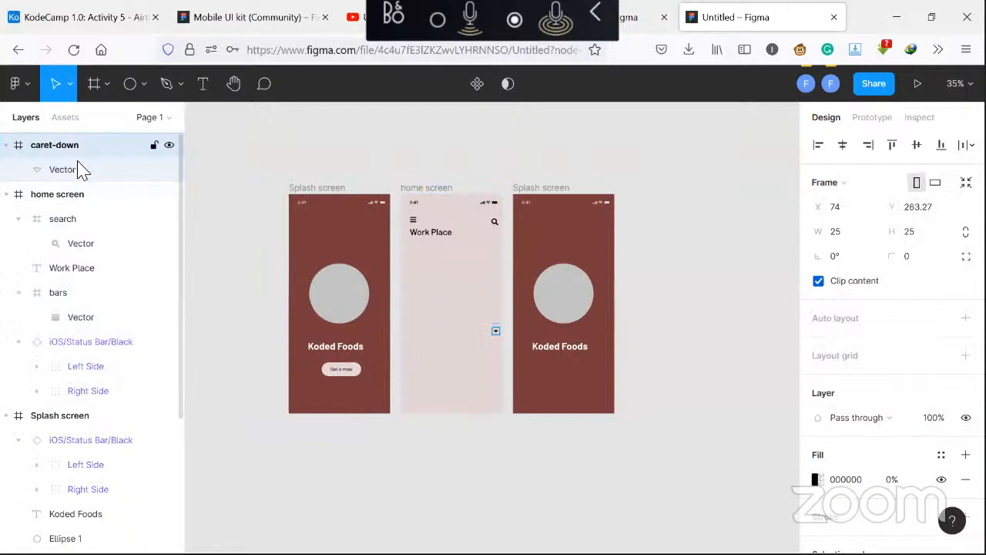
drag(77, 147, 84, 199)
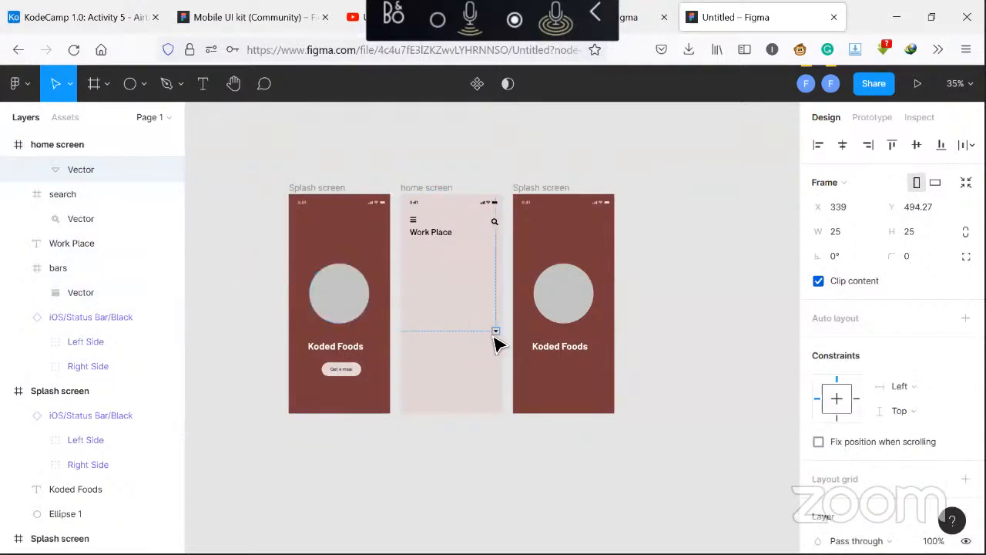
drag(496, 332, 462, 242)
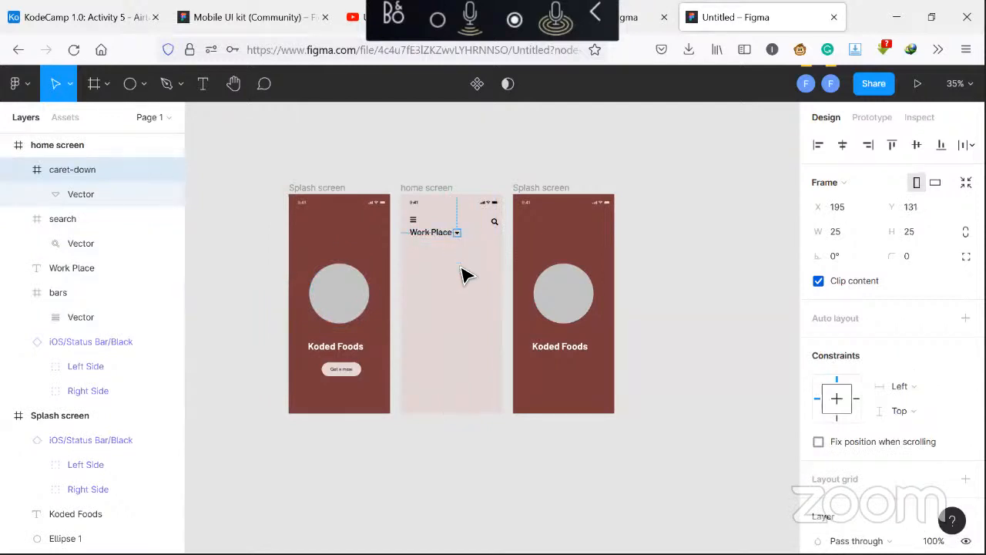
click(466, 275)
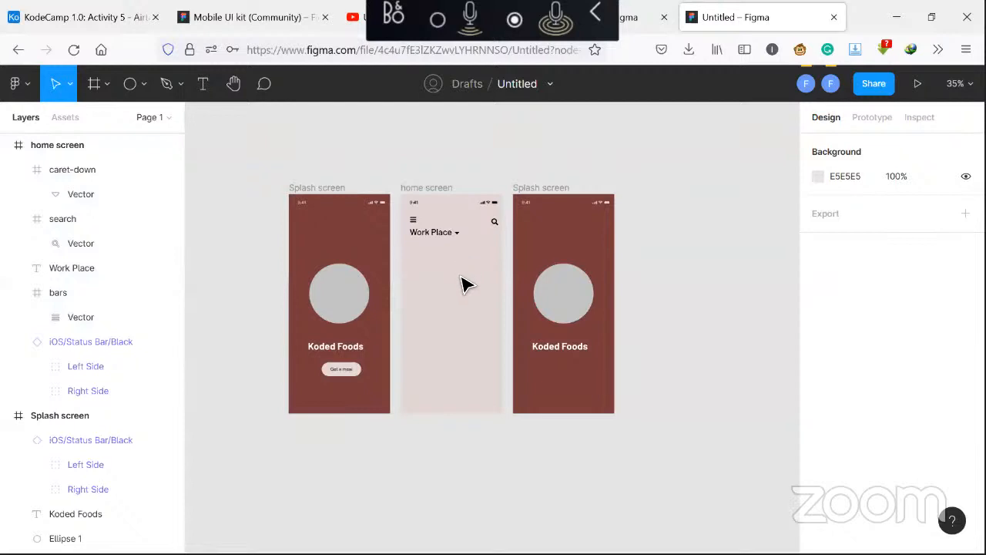
Insert a home icon from the Font Awesome Icons plugin by searching for "hom"
right_click(460, 284)
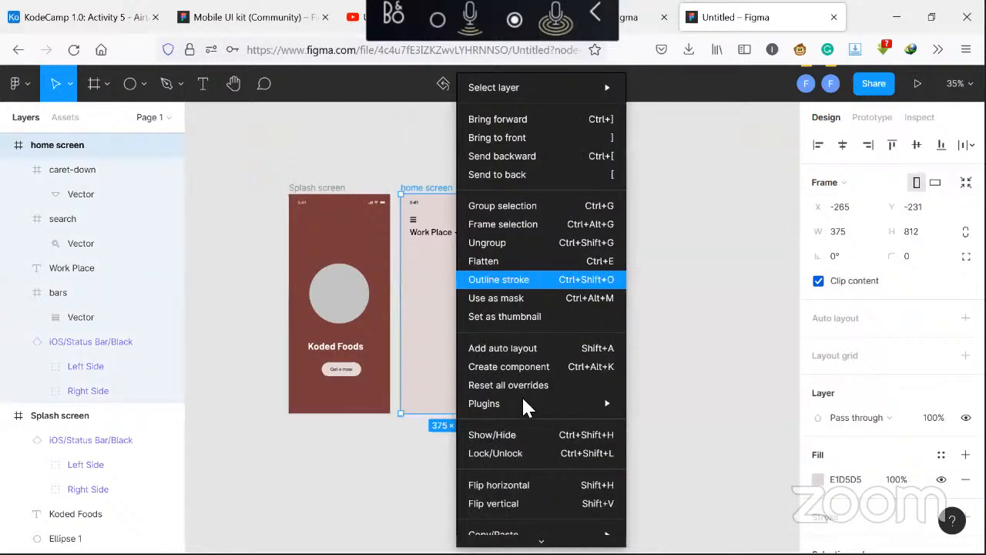
mouse_move(560, 405)
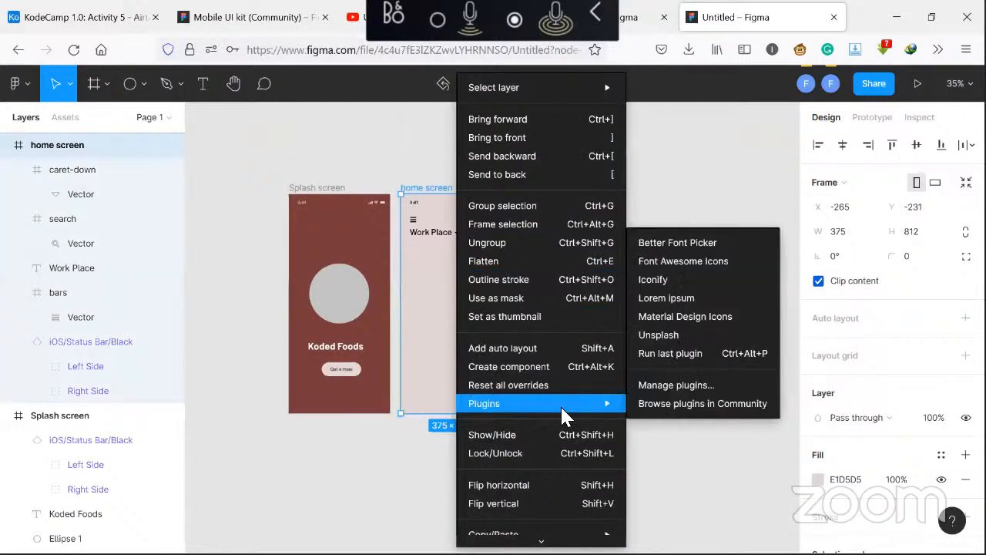
click(747, 263)
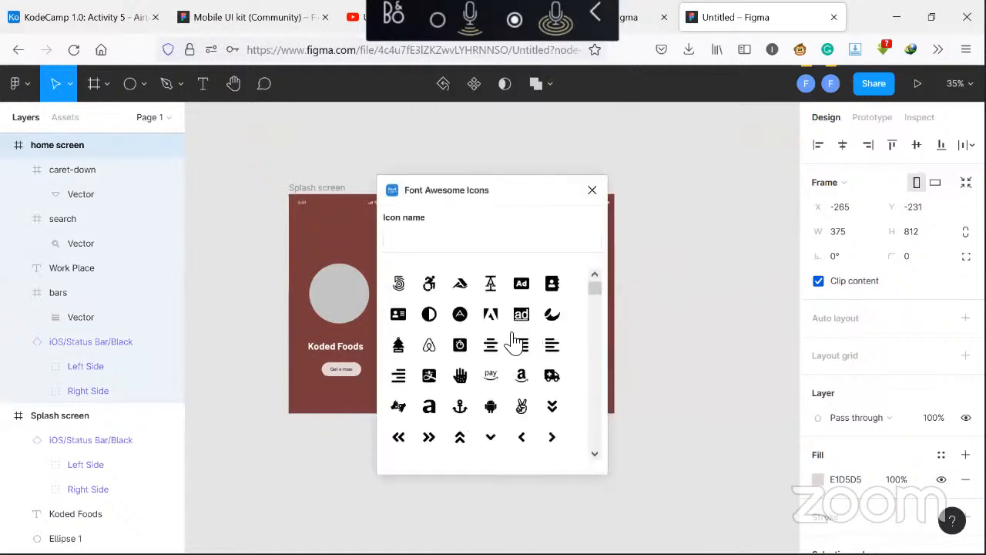
click(483, 241)
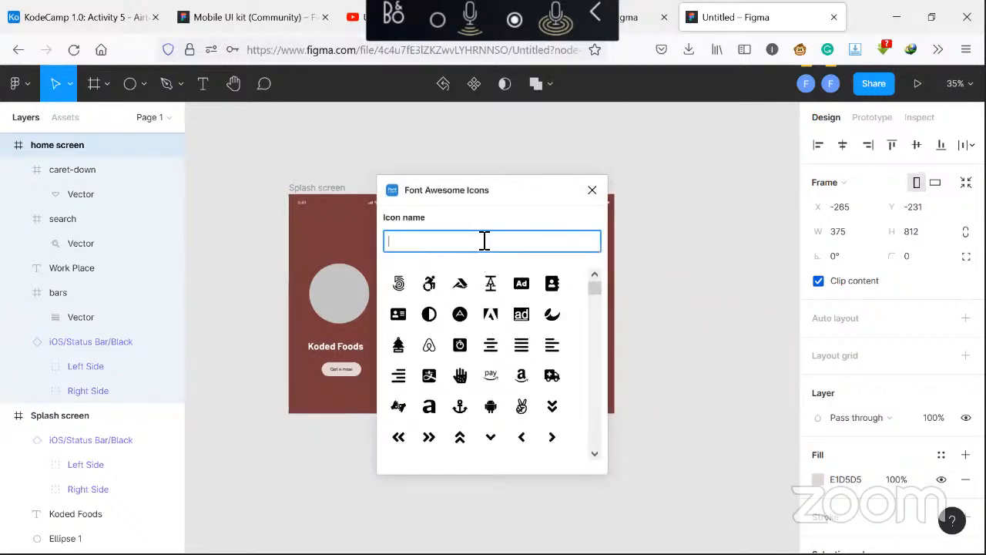
text(hom)
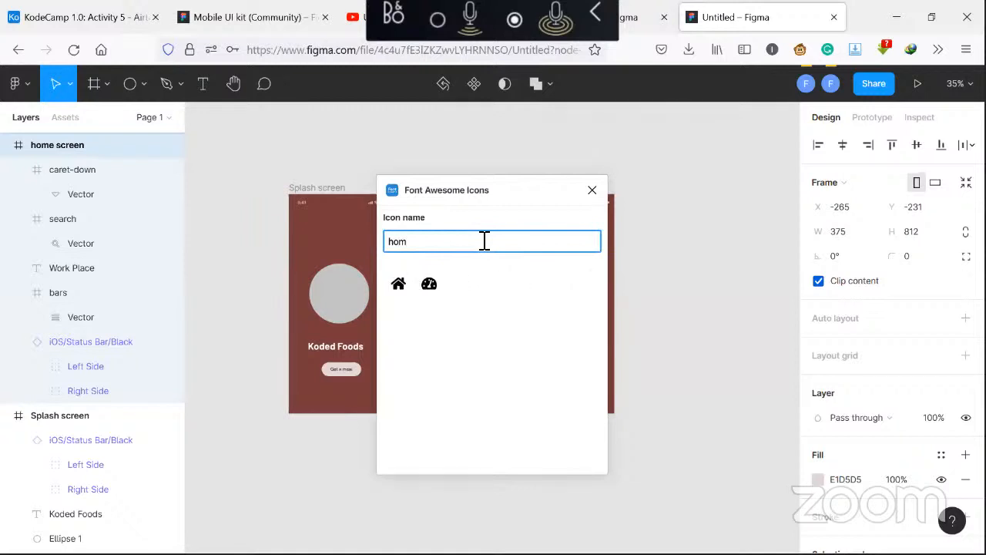
click(405, 284)
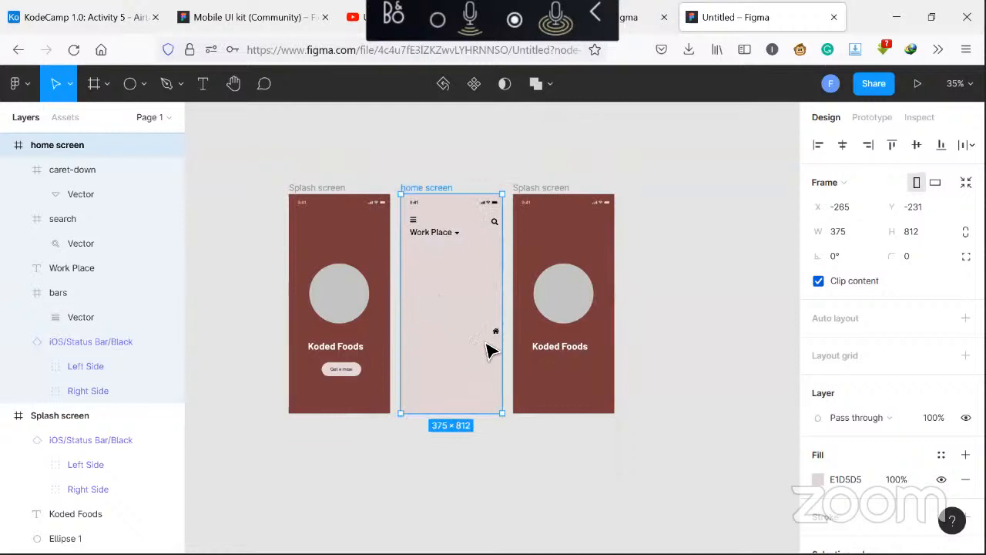
Move the home icon into the home screen frame and place it just below the menu icon
click(497, 337)
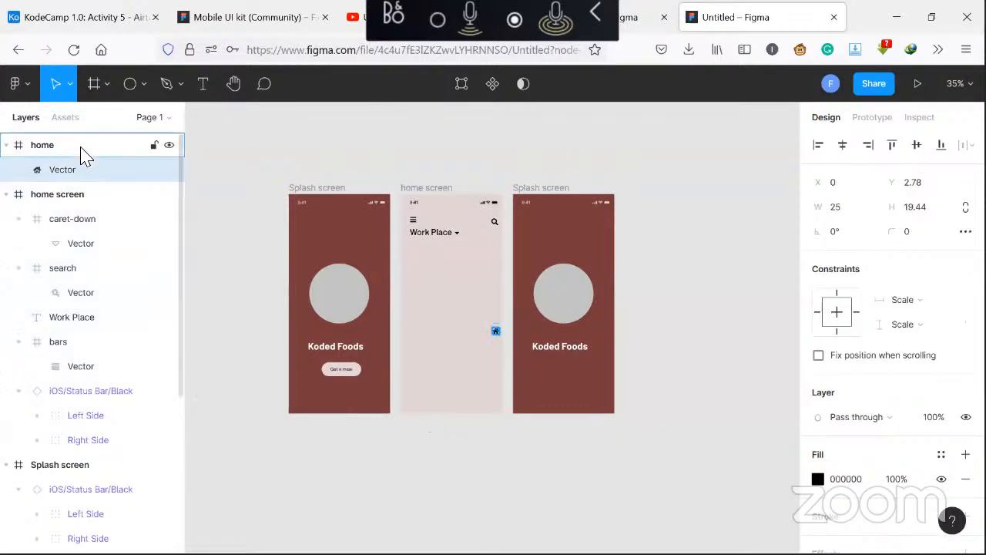
drag(85, 154, 87, 198)
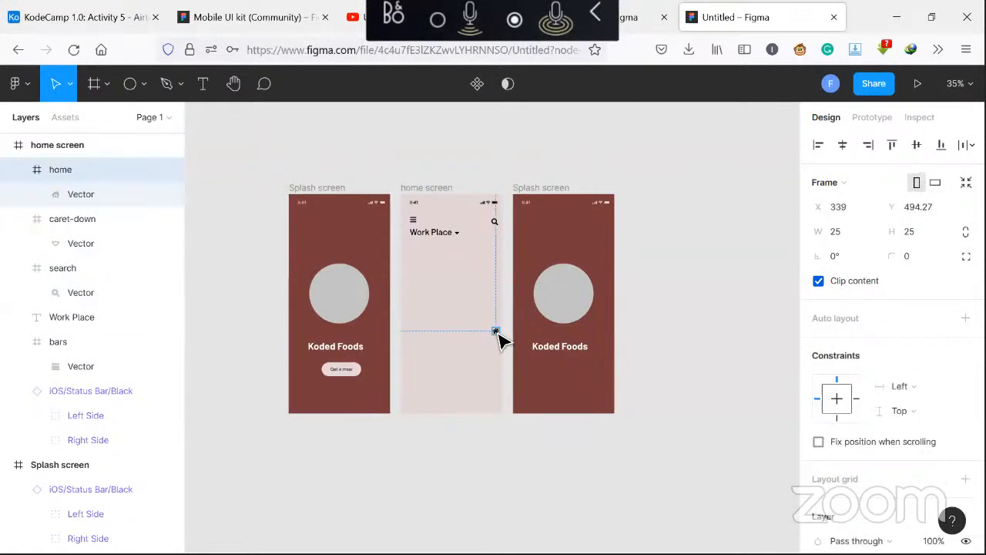
drag(497, 335, 419, 259)
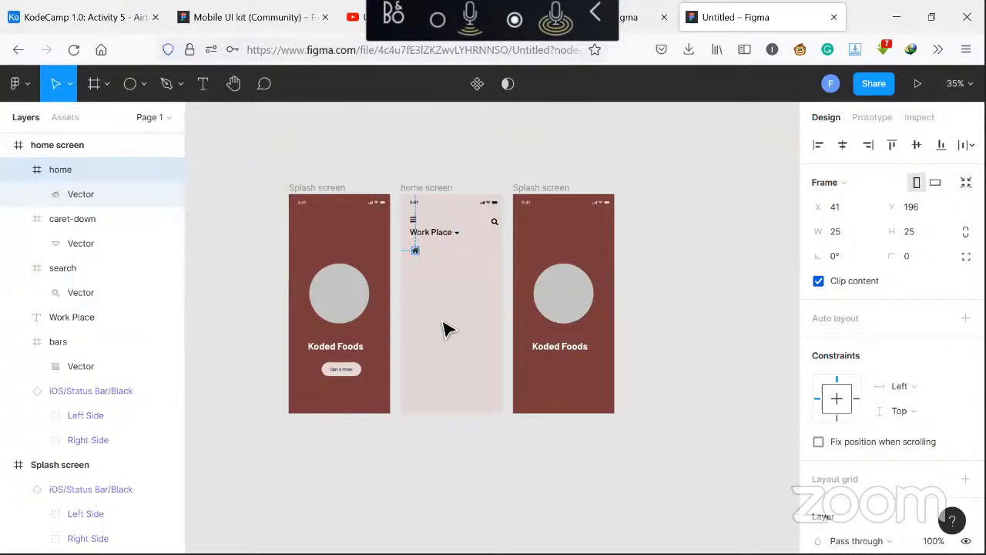
key(Up)
click(436, 293)
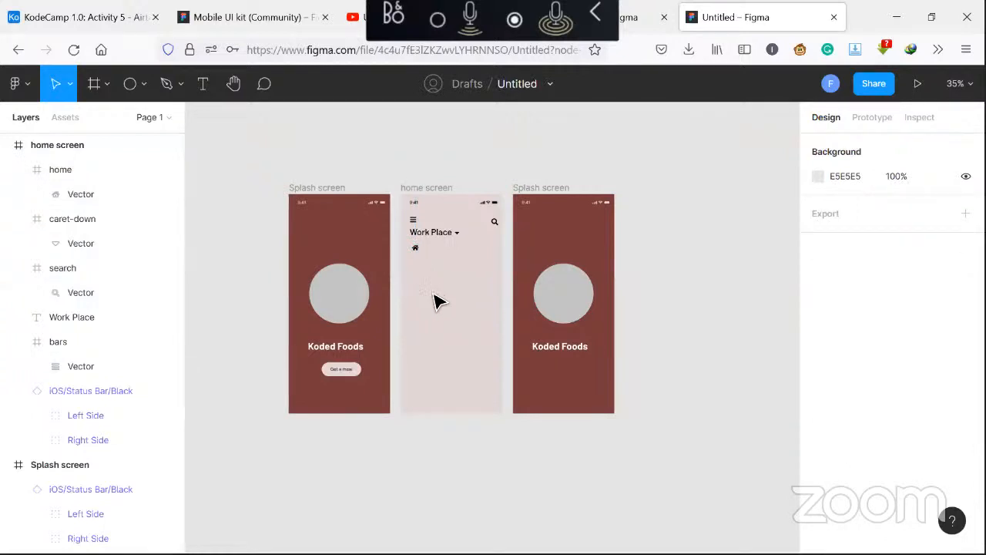
Draw a rectangle about 142 × 239 on the home screen below the home icon
click(144, 86)
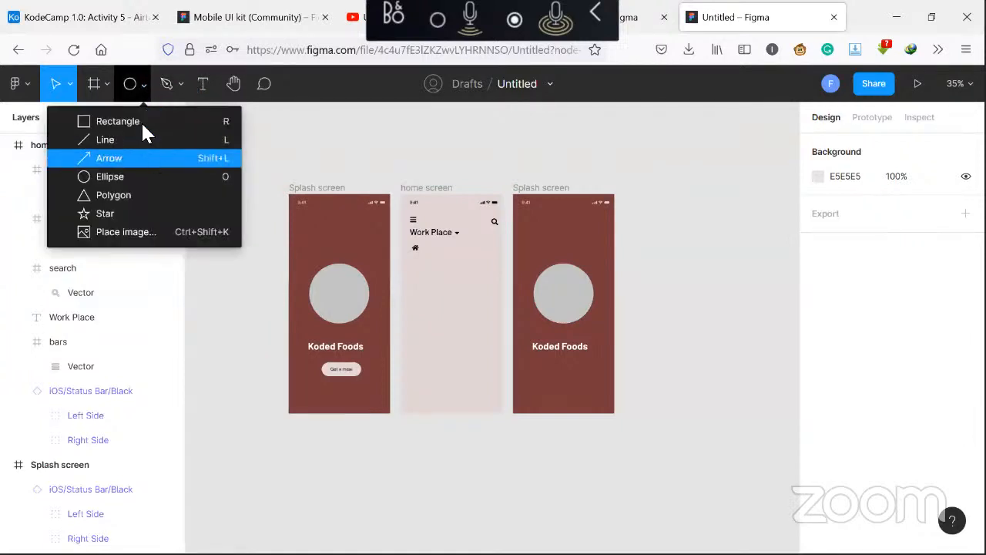
click(141, 121)
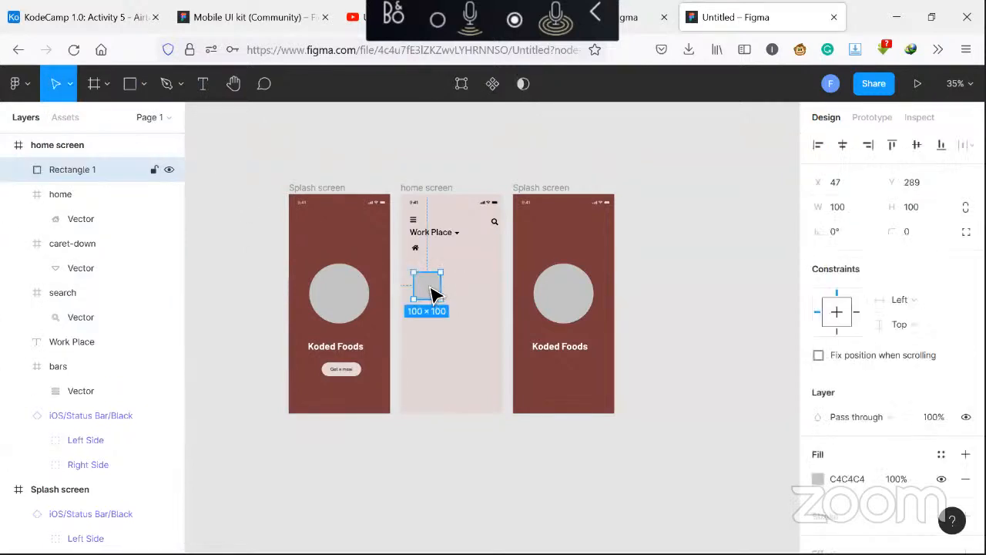
drag(429, 265, 442, 322)
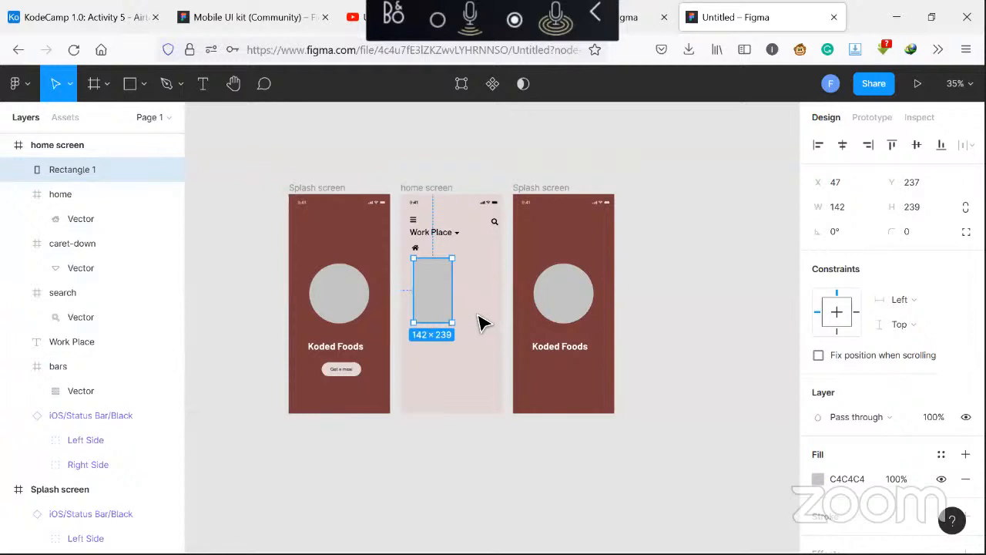
click(479, 322)
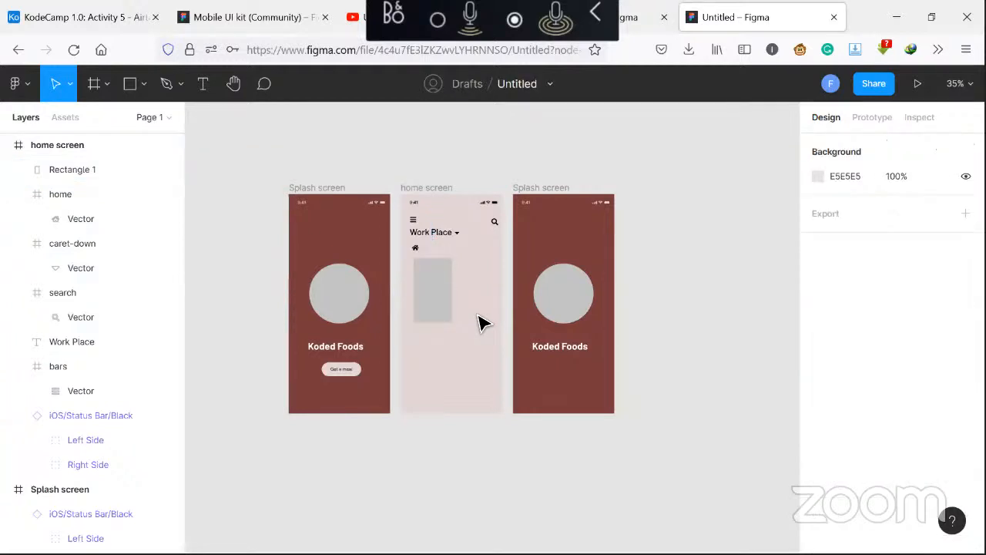
Set all four corner radii of the rectangle to 10 using independent corners
click(439, 319)
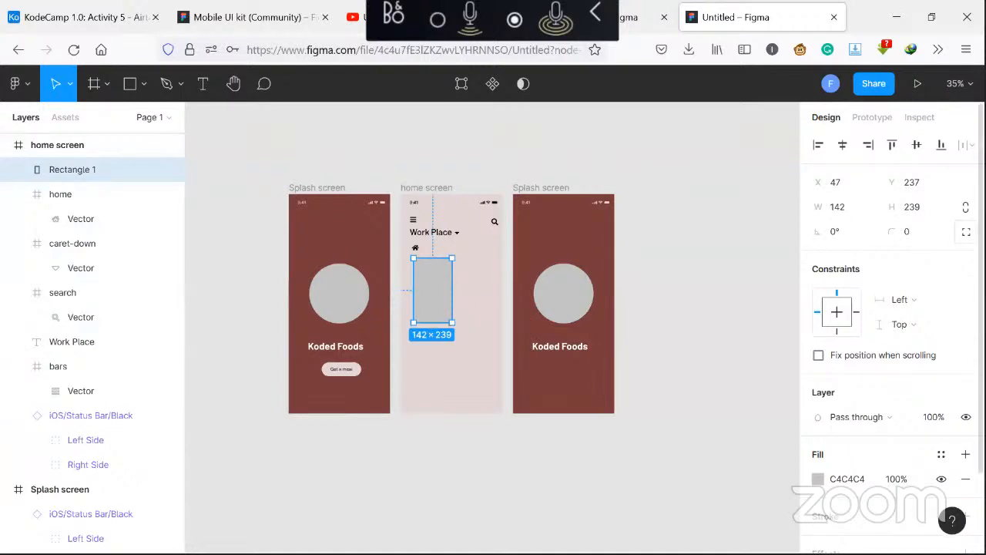
click(966, 232)
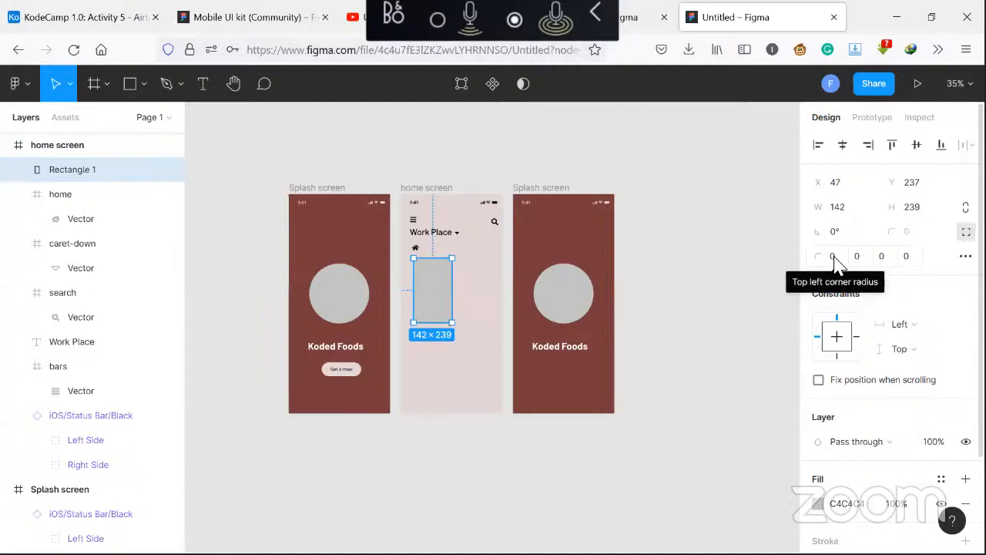
click(835, 257)
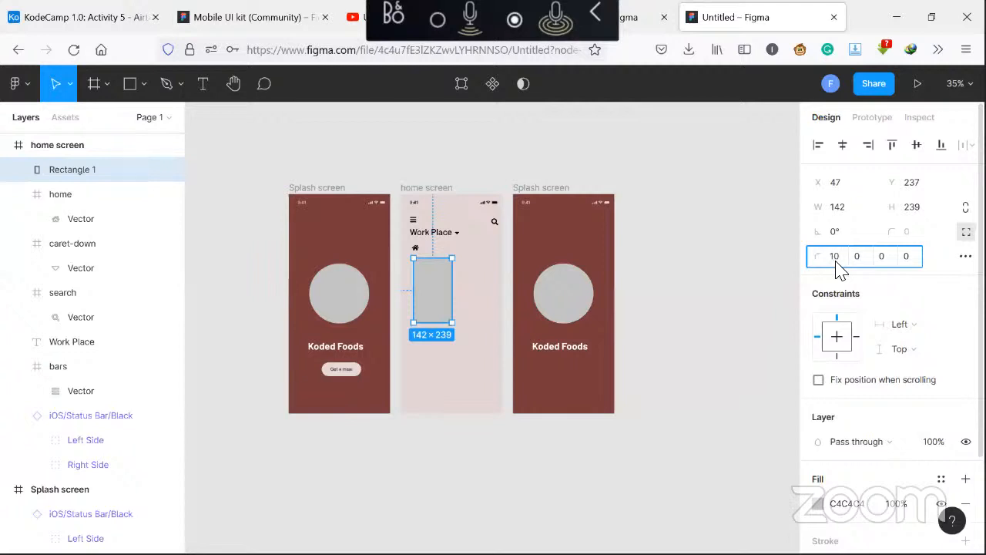
key(Return)
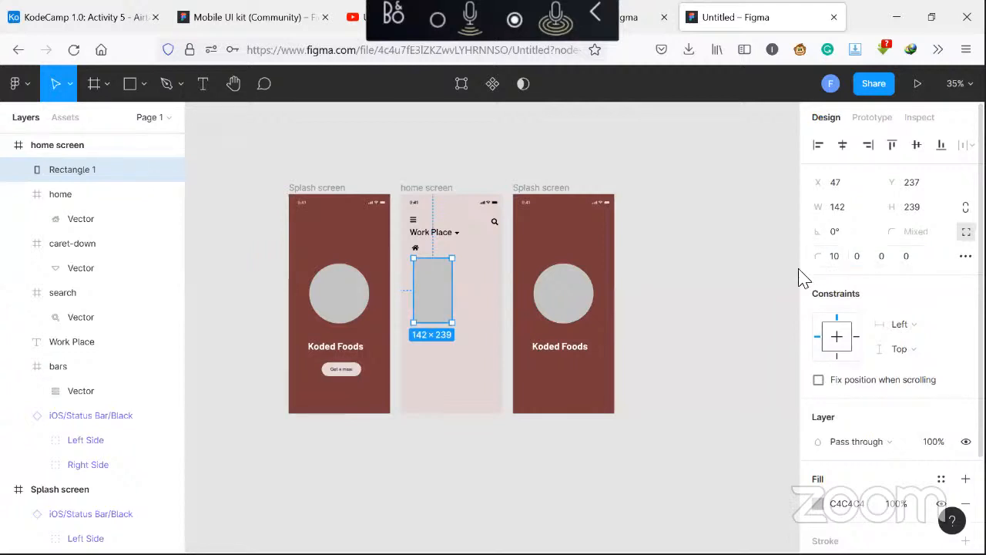
click(476, 301)
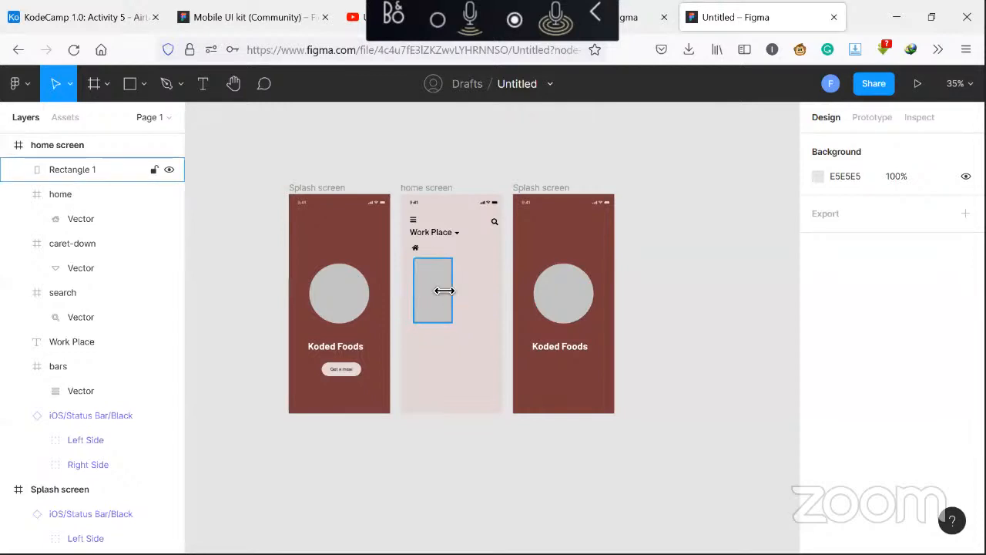
click(442, 291)
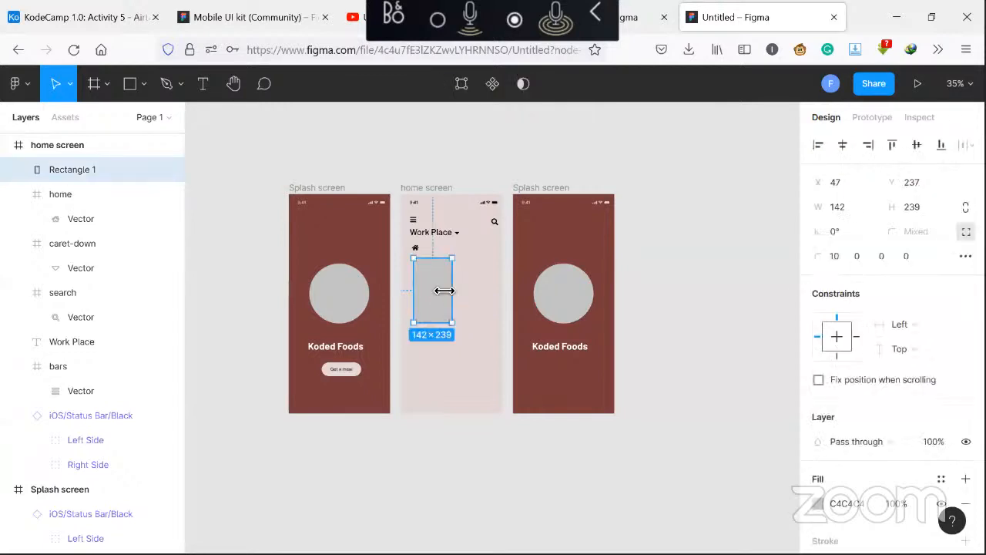
click(869, 260)
text(10)
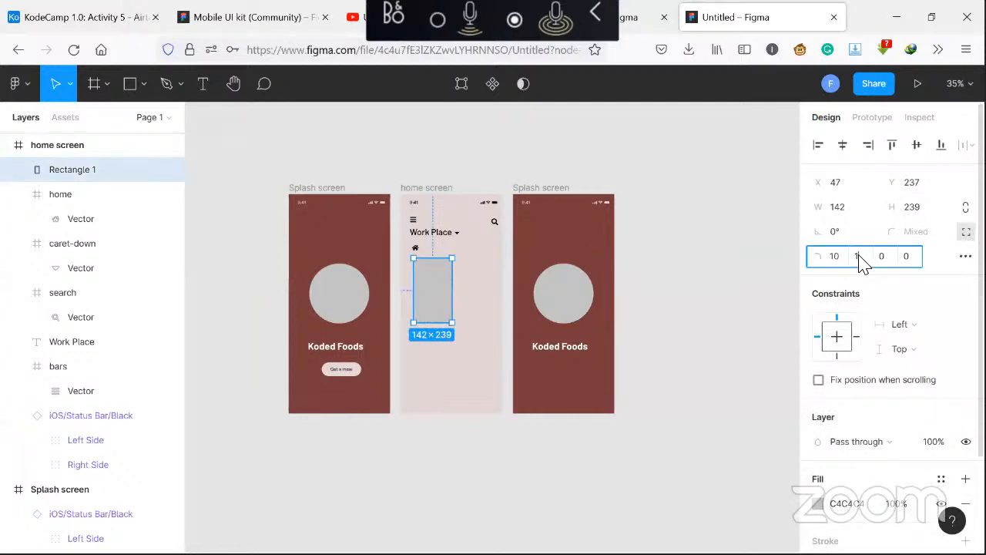
click(907, 260)
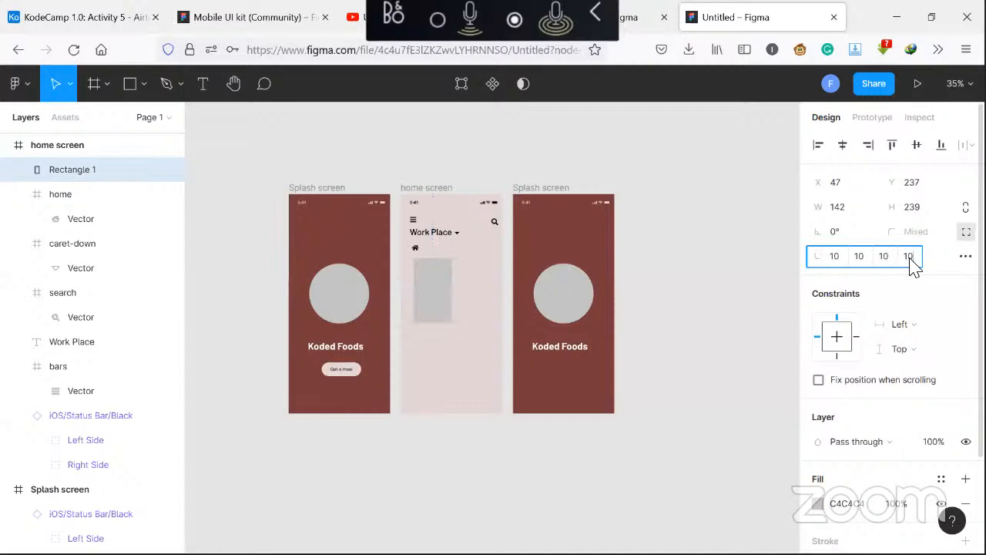
text(10)
key(Return)
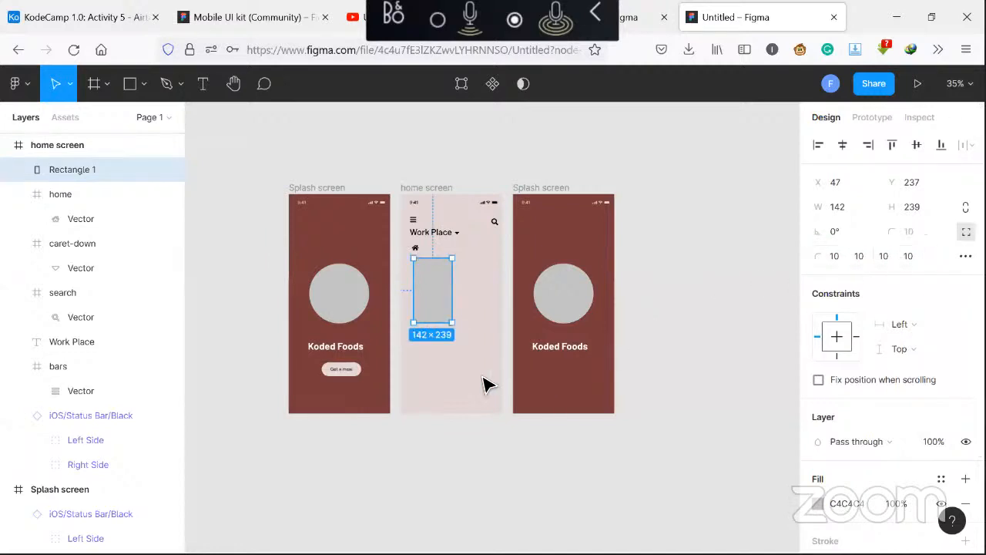
click(484, 384)
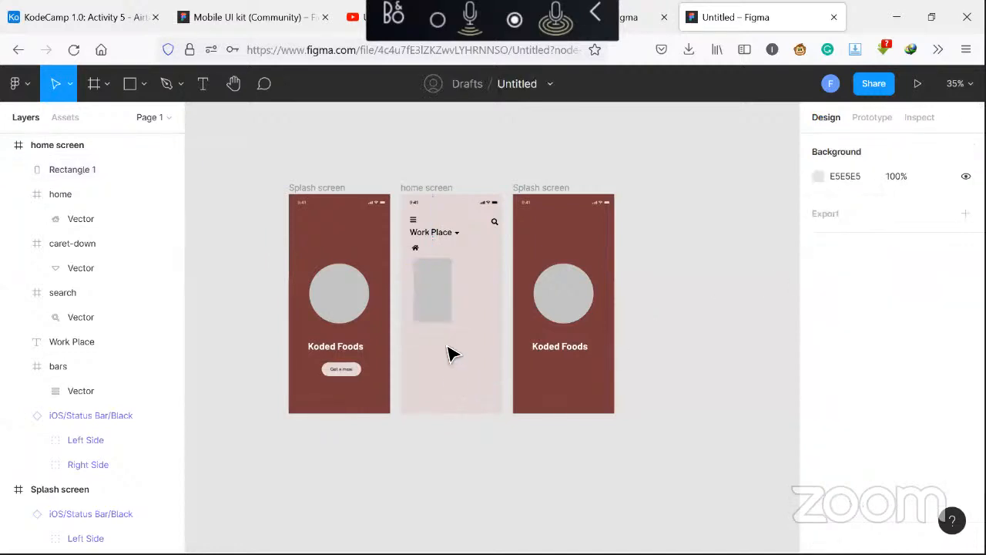
Draw a 100 × 100 circle inside the rectangle near its top
click(449, 299)
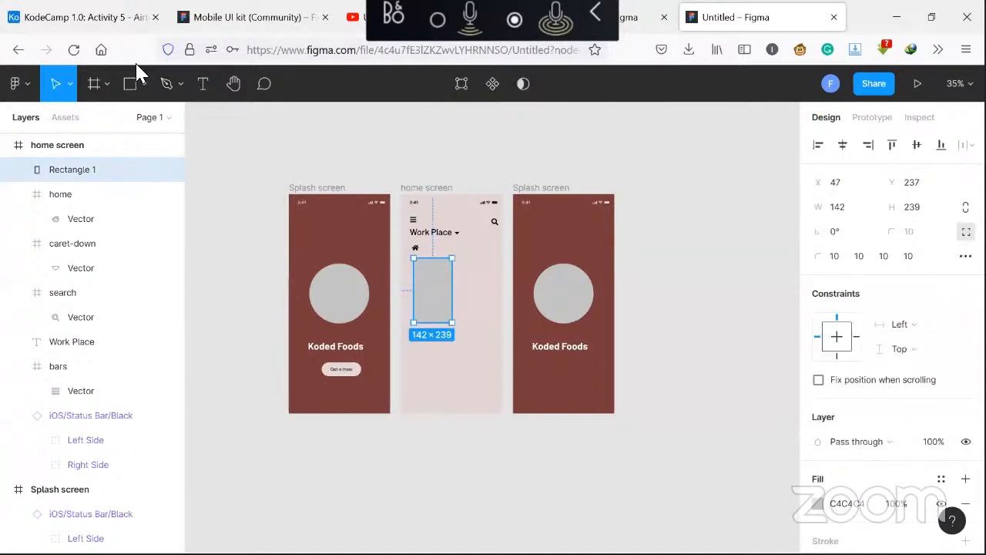
click(144, 82)
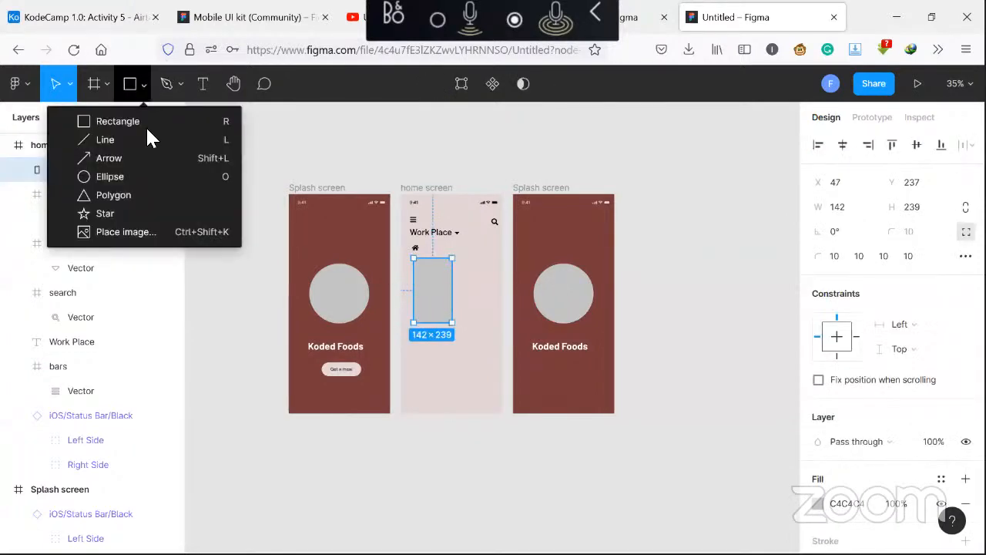
click(149, 176)
click(438, 293)
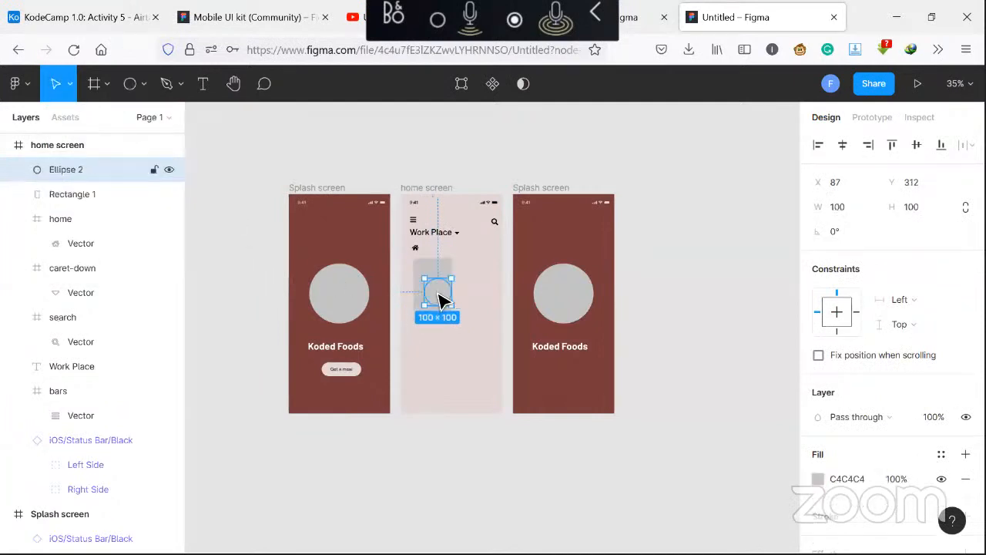
drag(439, 297, 439, 297)
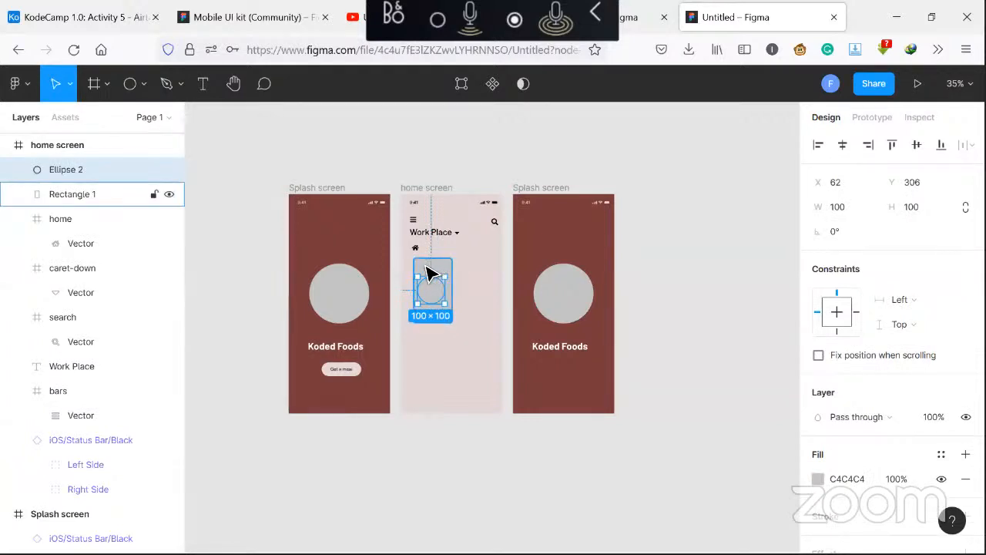
Give the rectangle a stroke and remove its fill
click(432, 274)
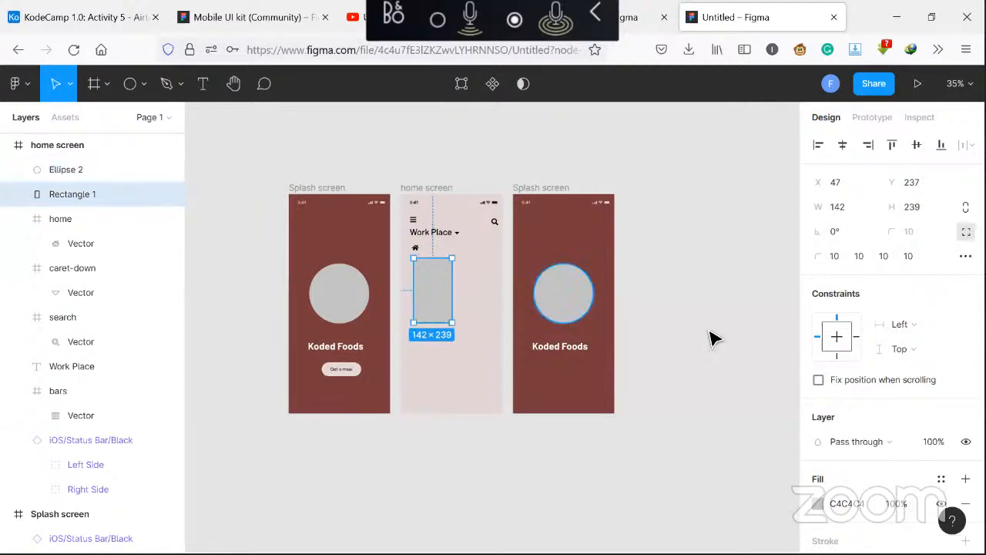
scroll(882, 385, down, 3)
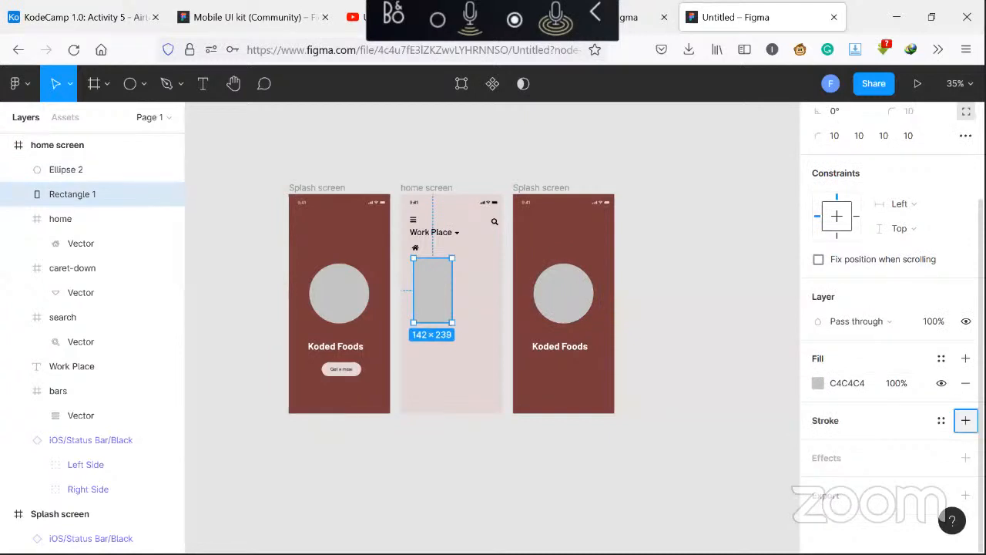
click(965, 420)
click(965, 383)
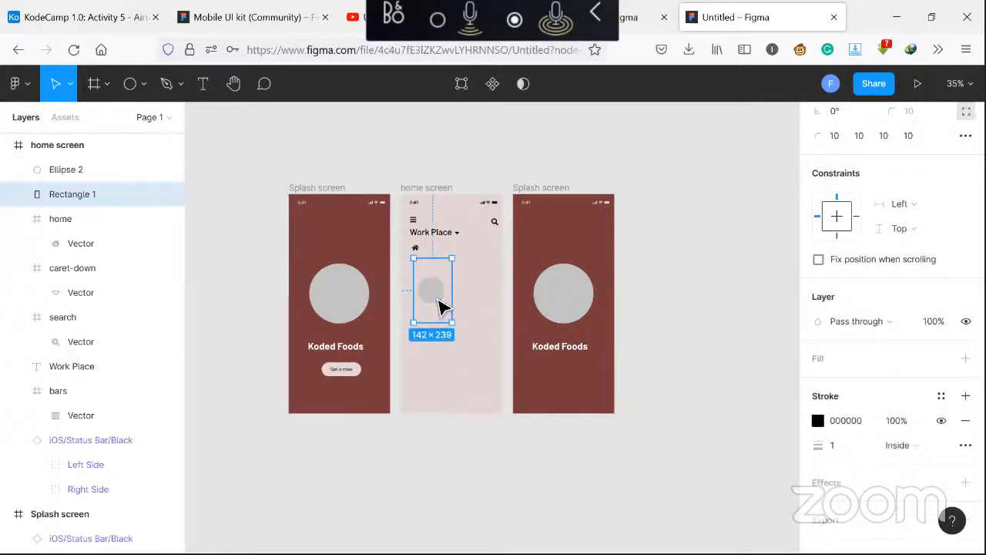
Nudge the circle so it sits centred horizontally within the rectangle
click(433, 297)
drag(434, 296, 439, 297)
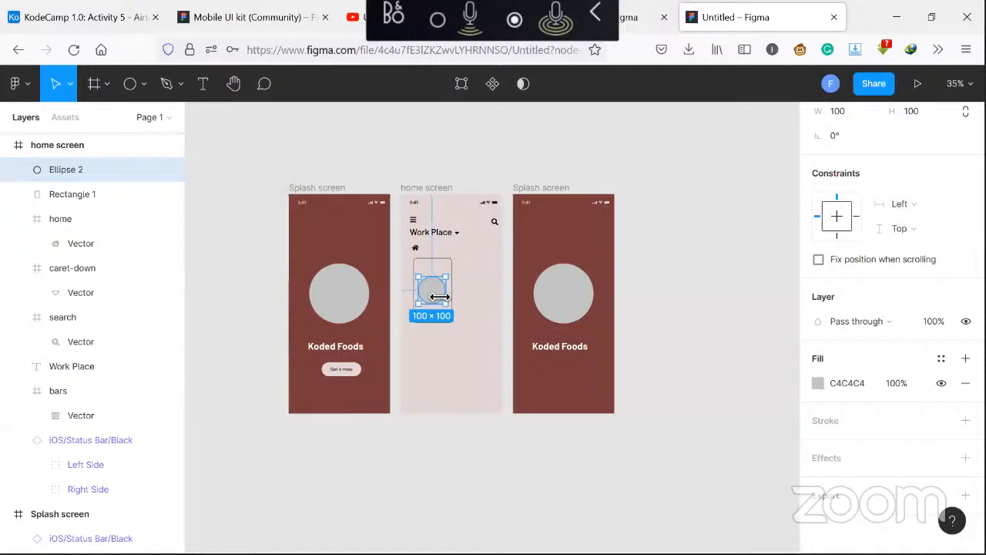
click(457, 352)
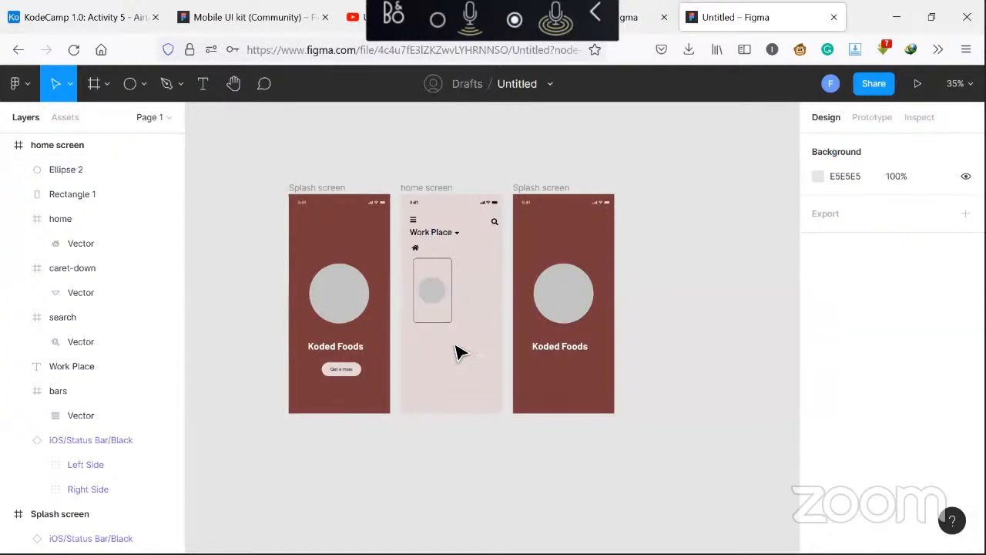
click(433, 303)
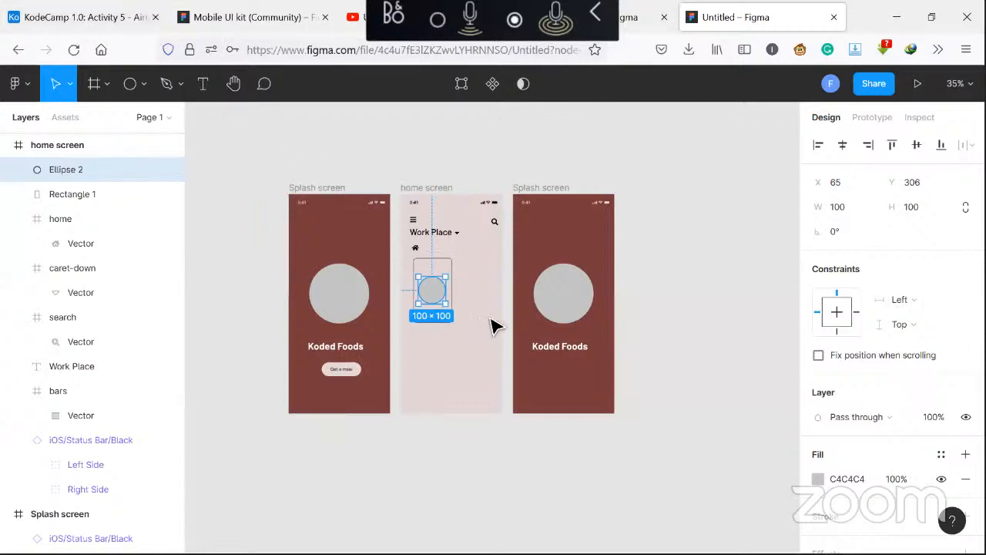
Search Google for food png in a new browser tab and save the steak plate image to Downloads
key(ctrl+t)
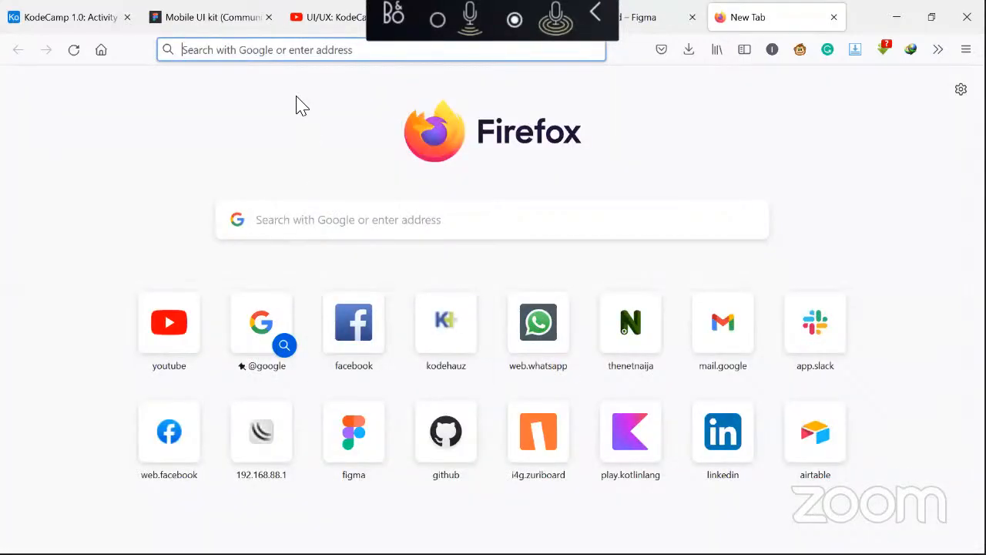
text(food)
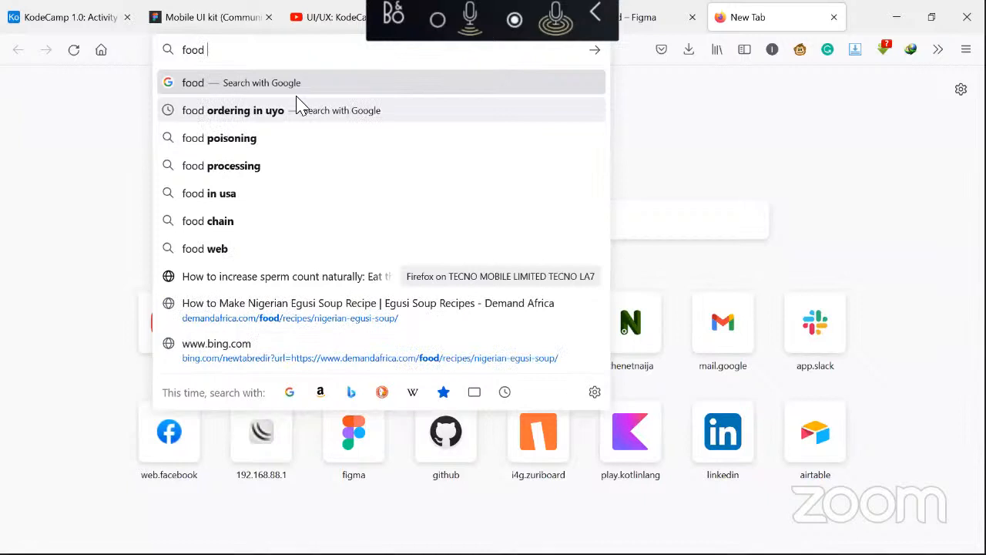
text(png)
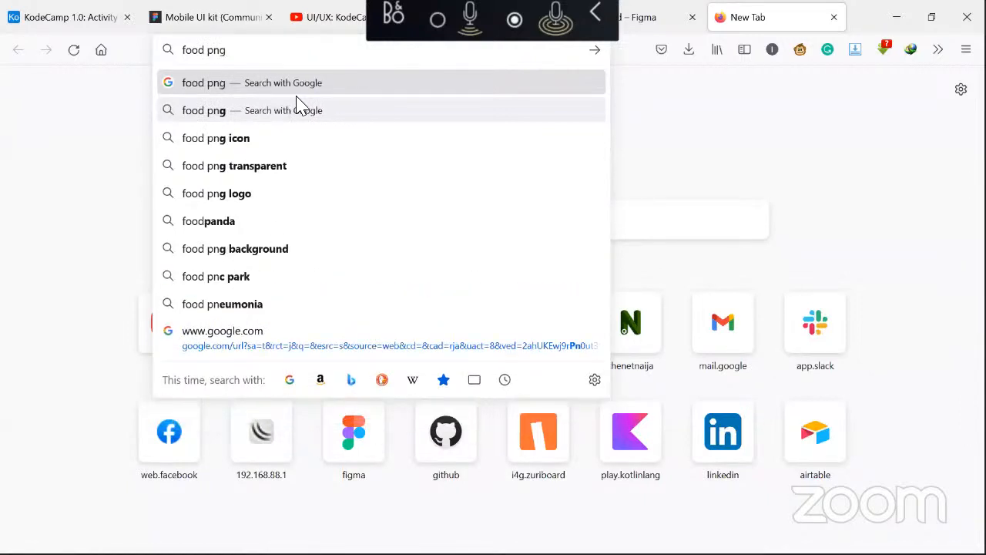
key(Return)
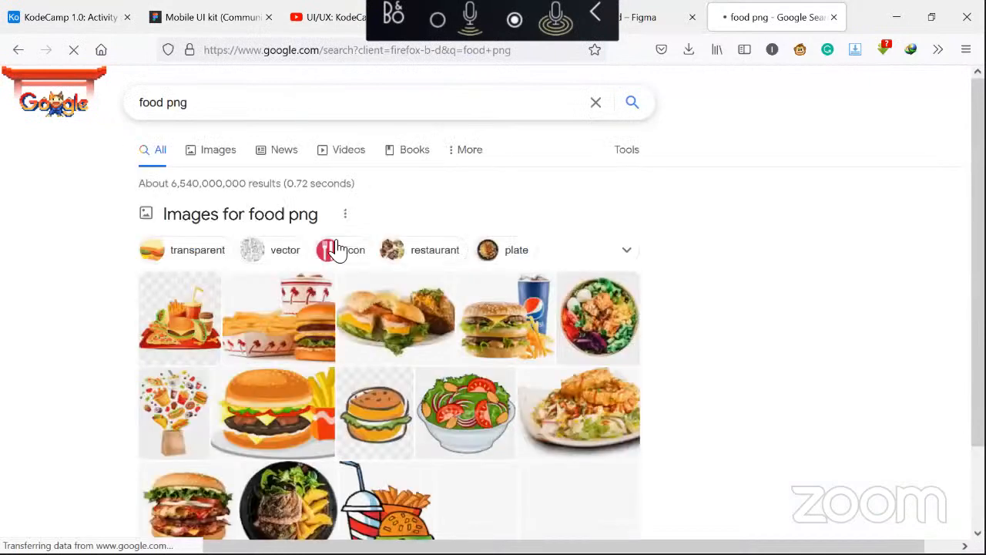
scroll(358, 354, down, 1)
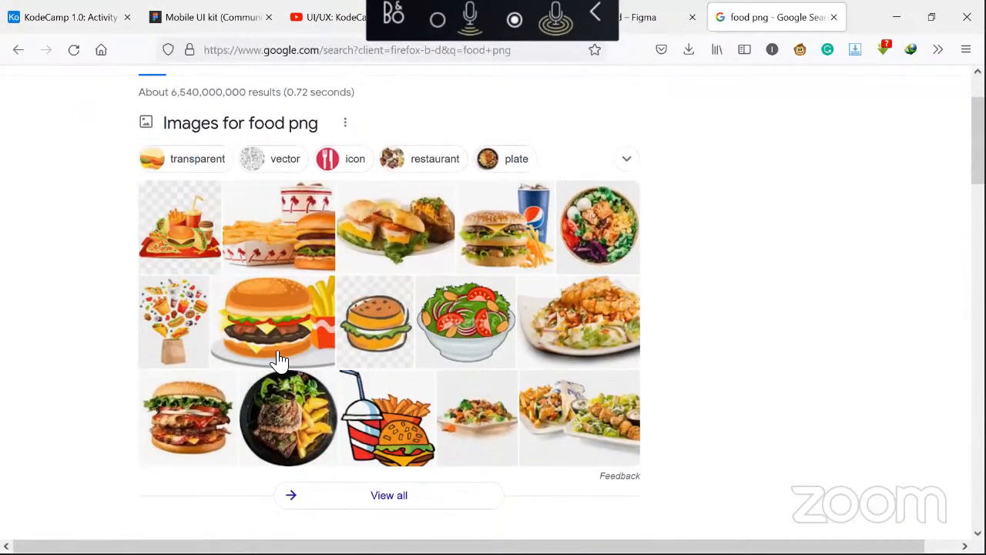
scroll(281, 358, down, 1)
right_click(286, 356)
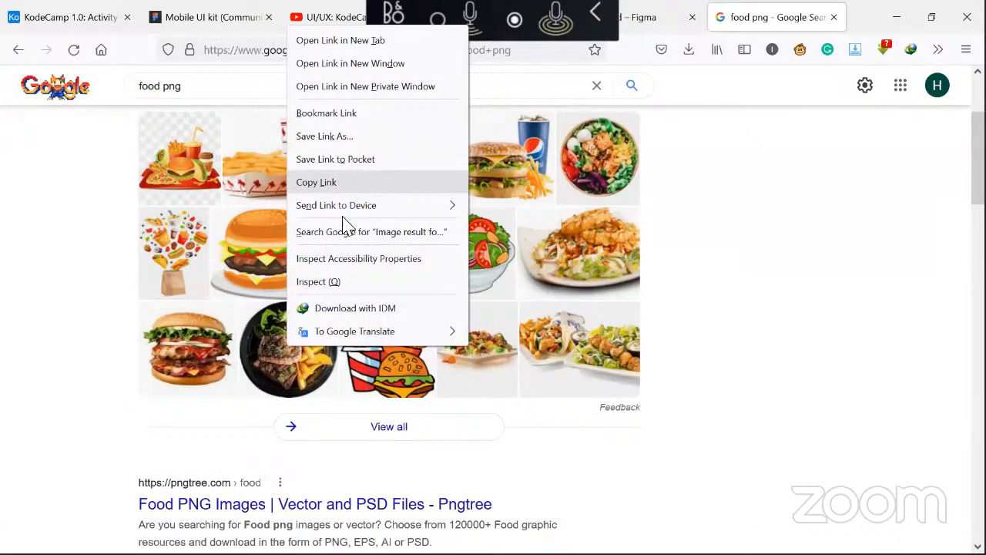
click(274, 362)
click(273, 362)
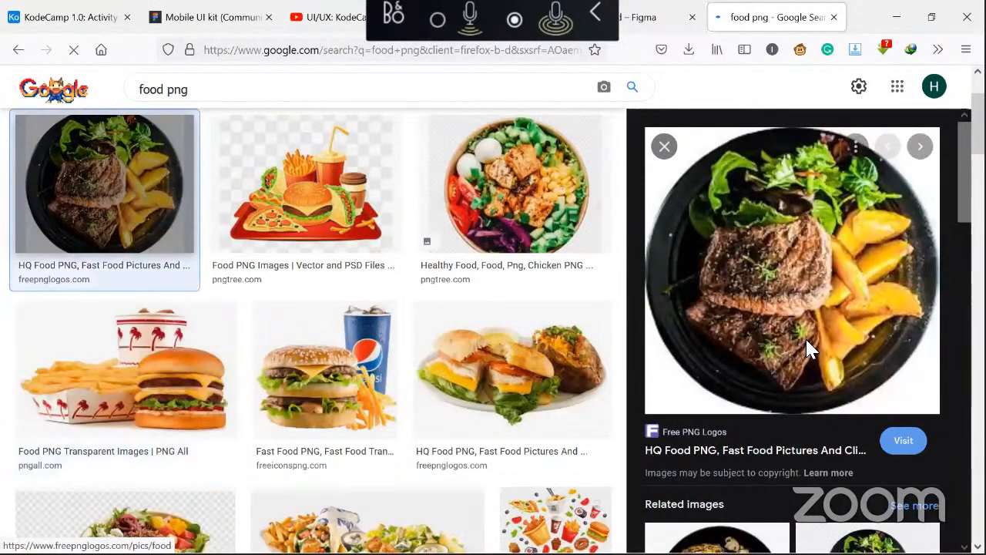
right_click(822, 330)
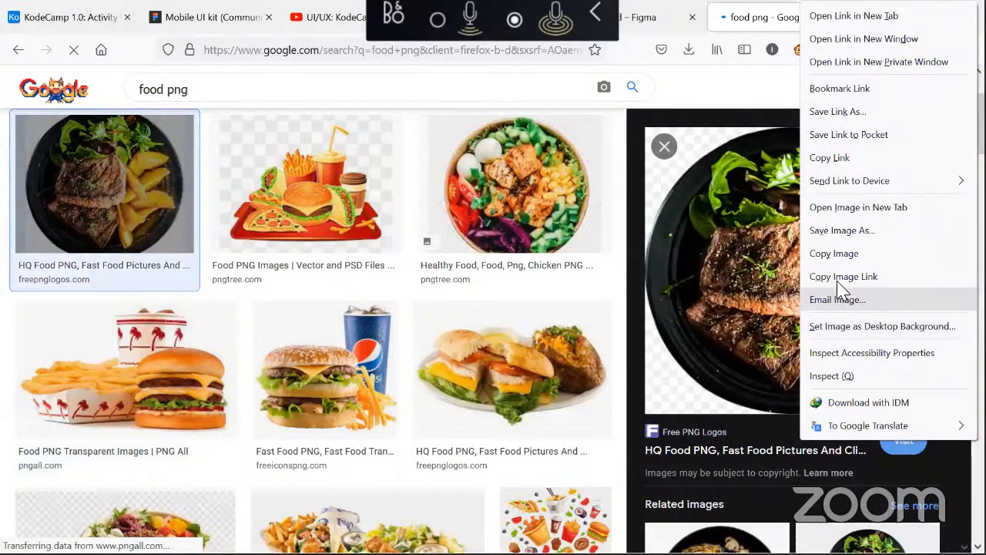
click(847, 231)
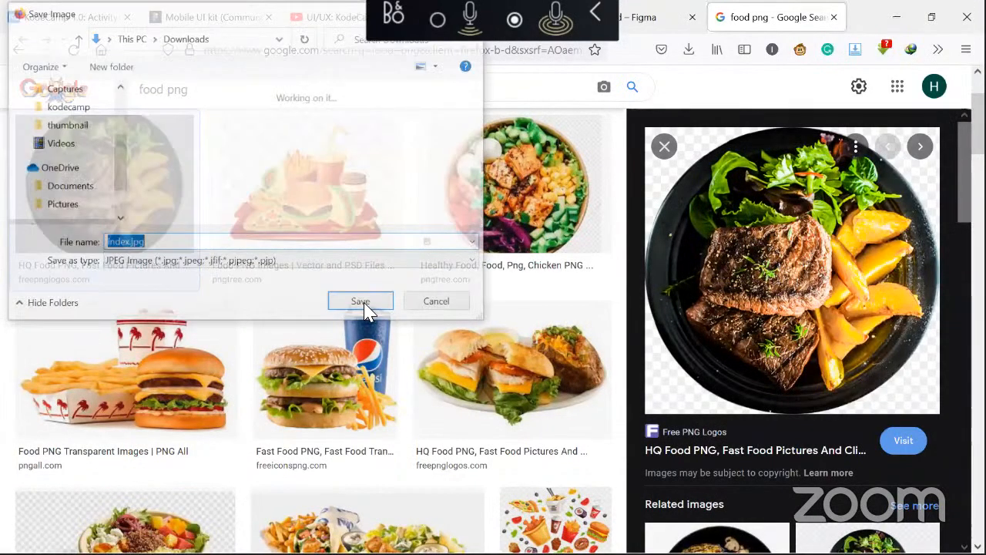
click(388, 305)
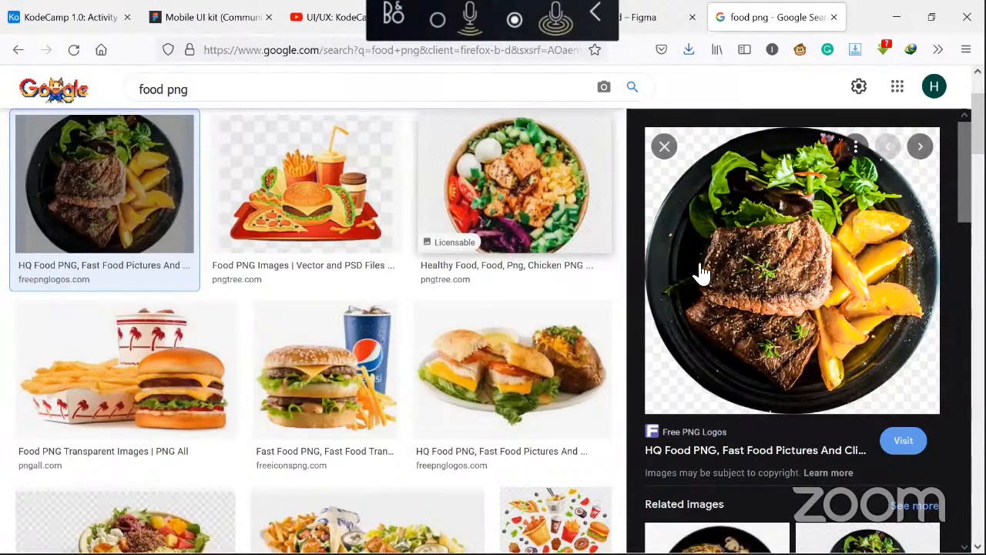
Fill the card's circle with the downloaded index.jpg image
click(512, 127)
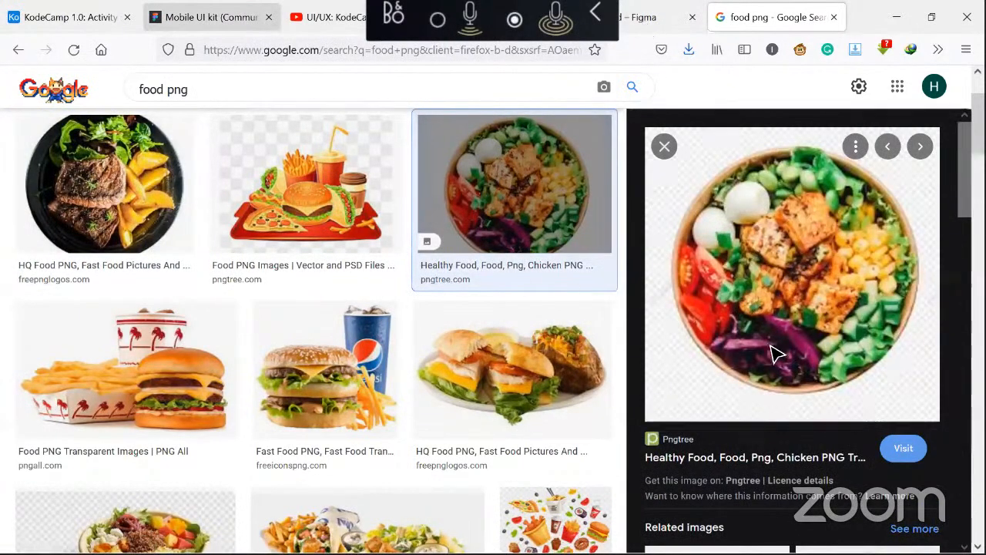
click(654, 17)
scroll(892, 453, down, 2)
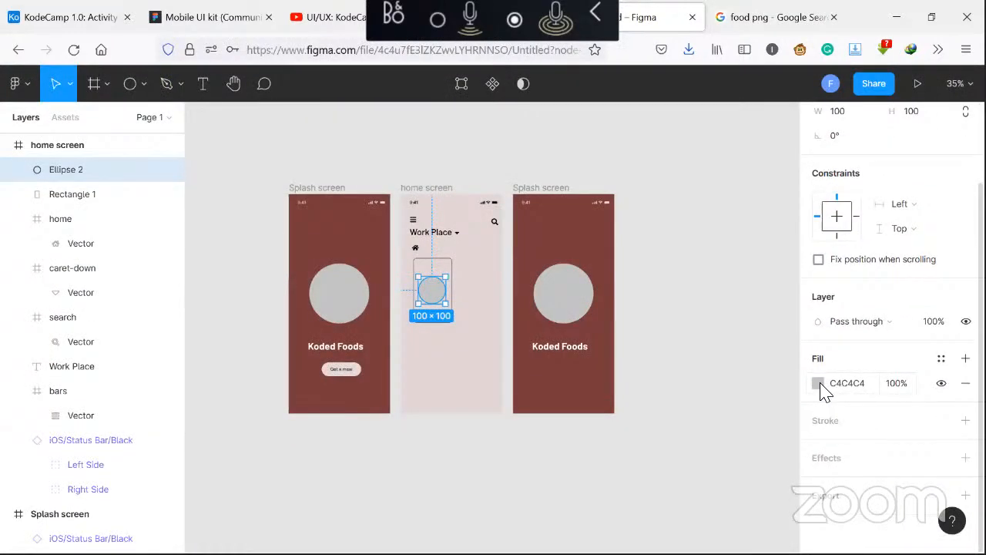
click(819, 384)
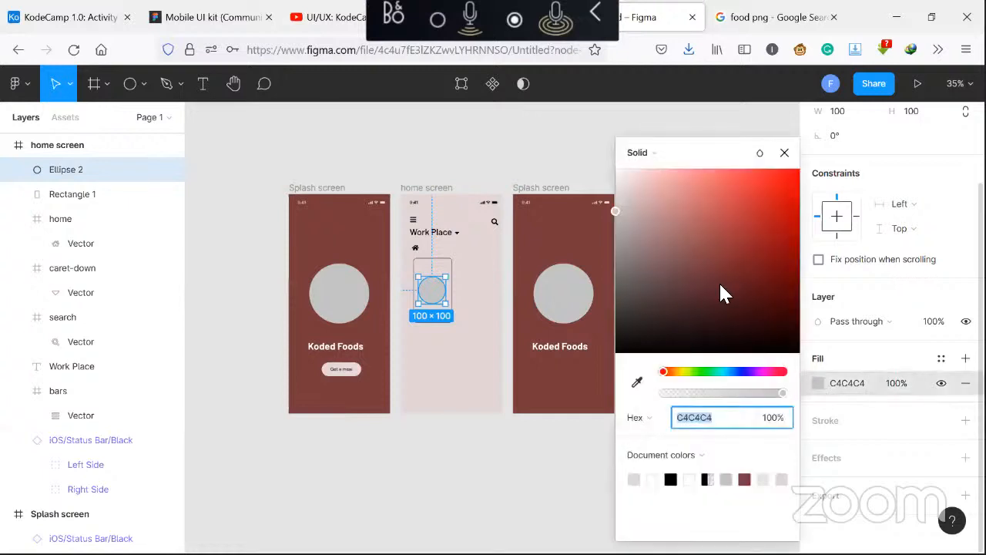
click(687, 160)
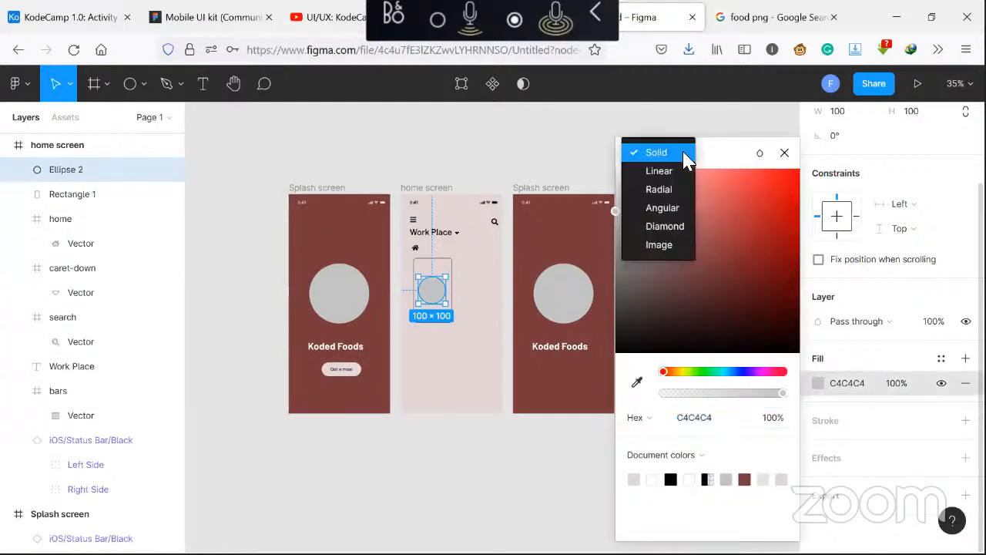
click(659, 245)
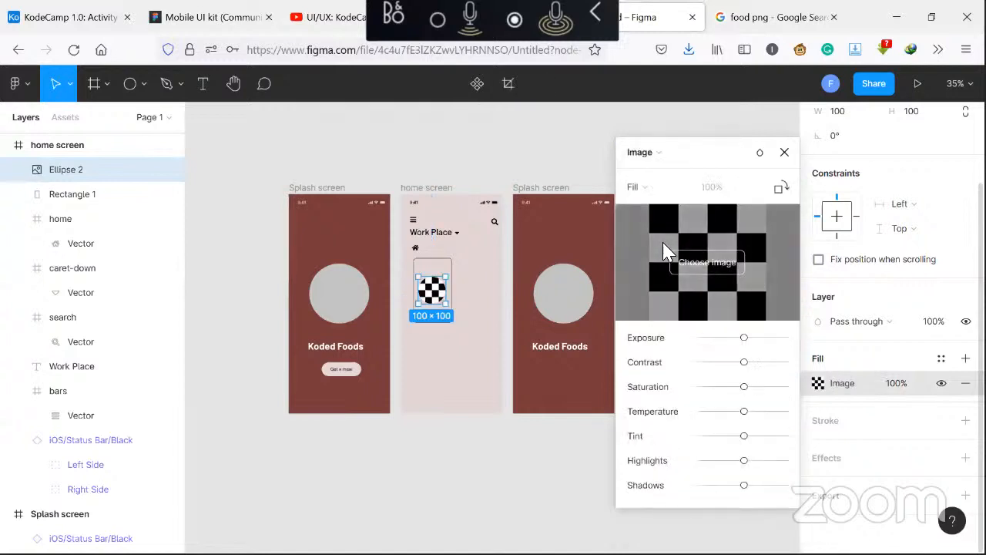
click(703, 266)
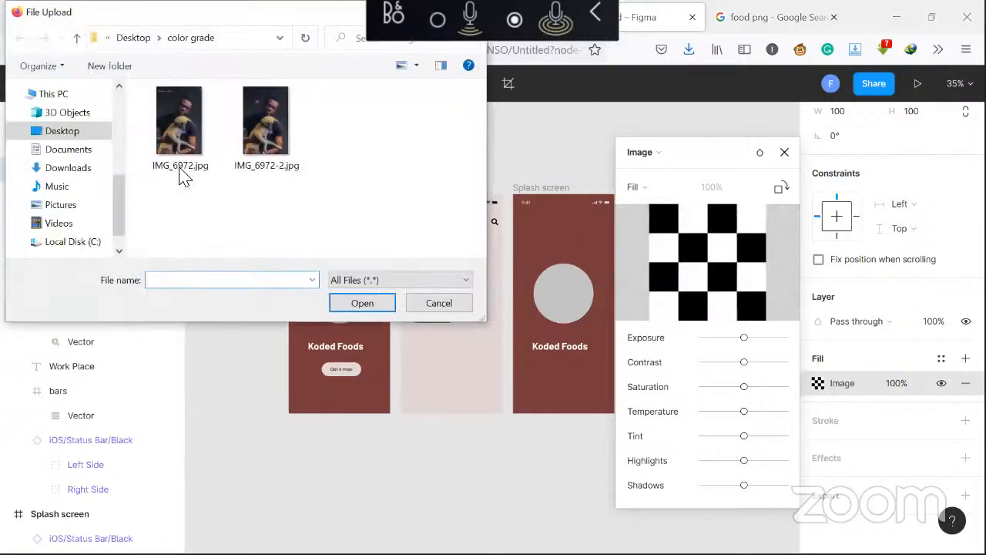
click(74, 169)
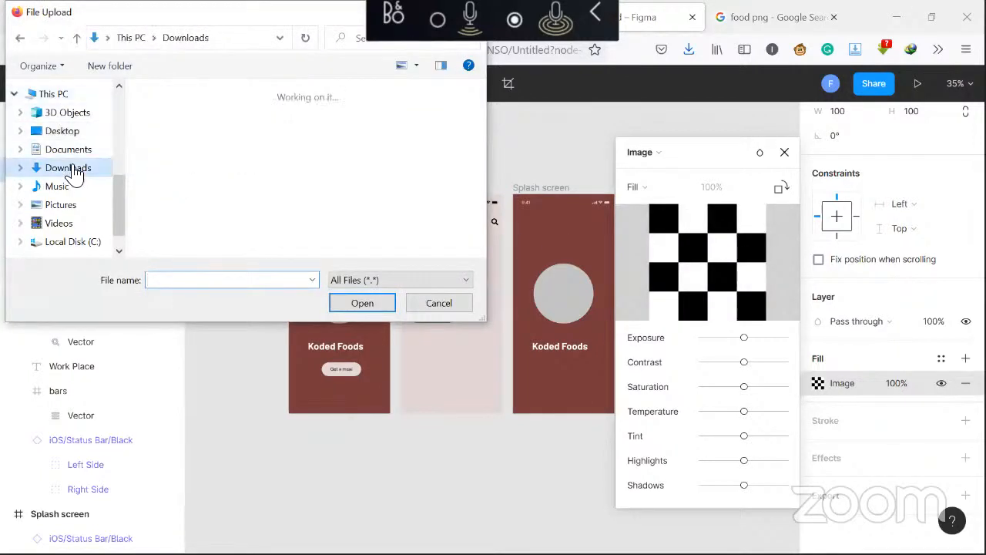
click(185, 168)
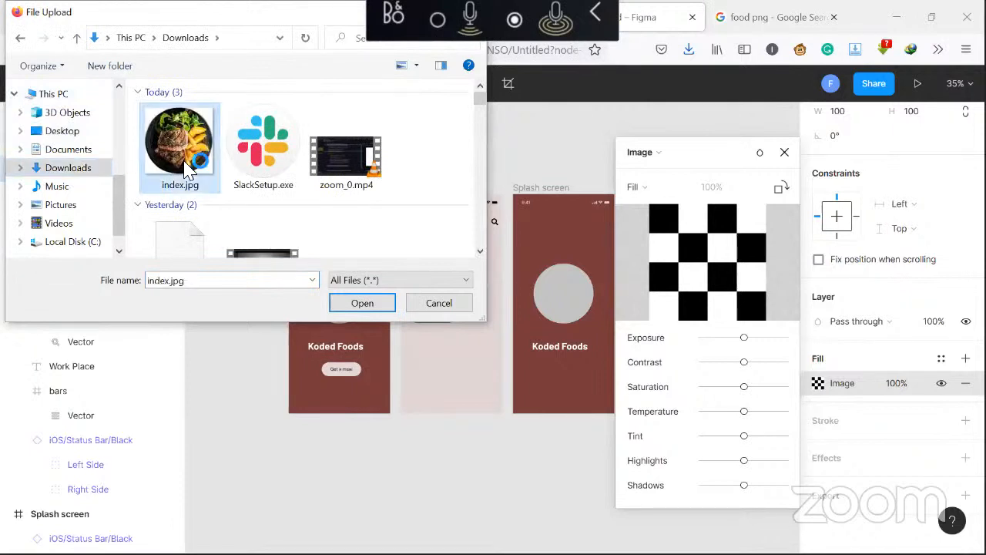
click(358, 305)
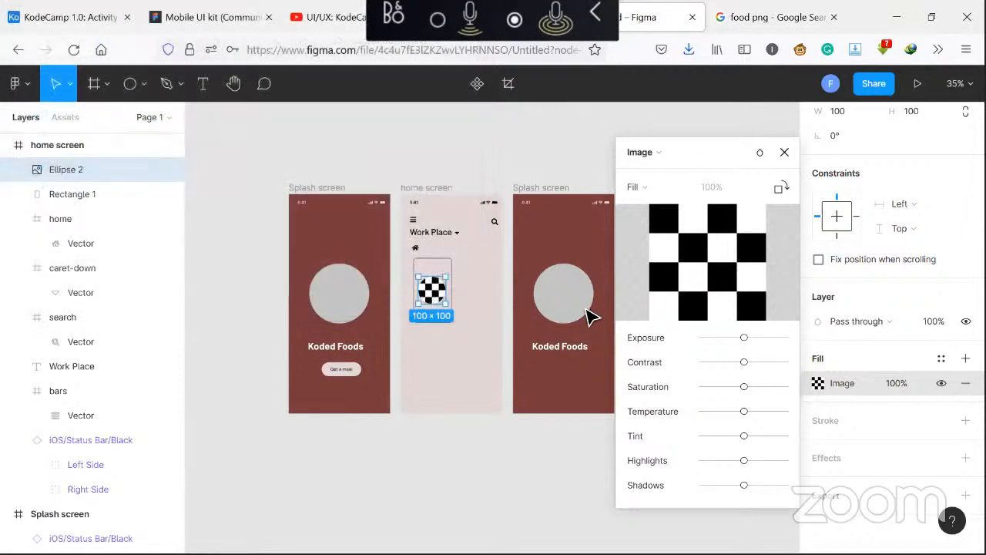
click(784, 151)
click(518, 148)
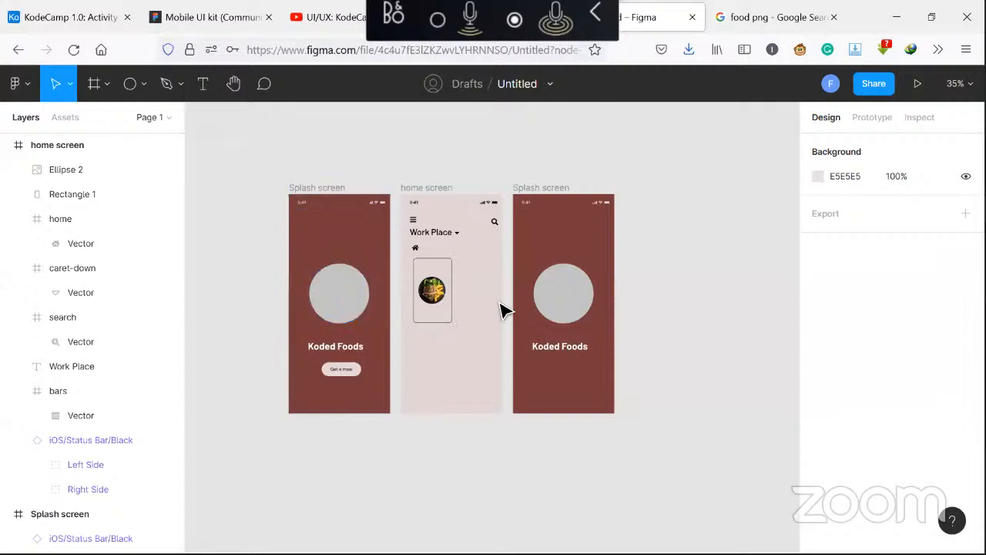
Duplicate the Work Place text into the card below the circle and set its font size to 20
click(429, 234)
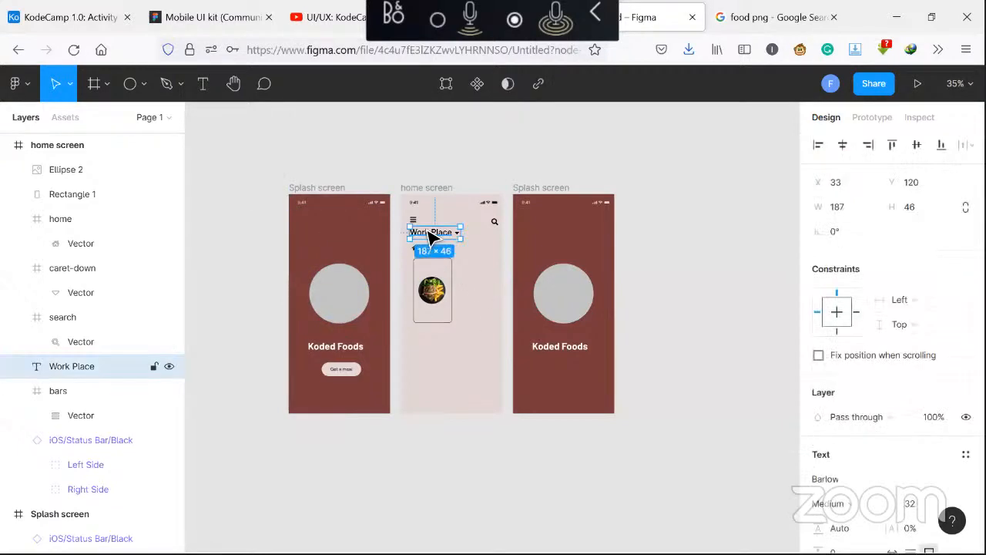
drag(429, 234, 439, 320)
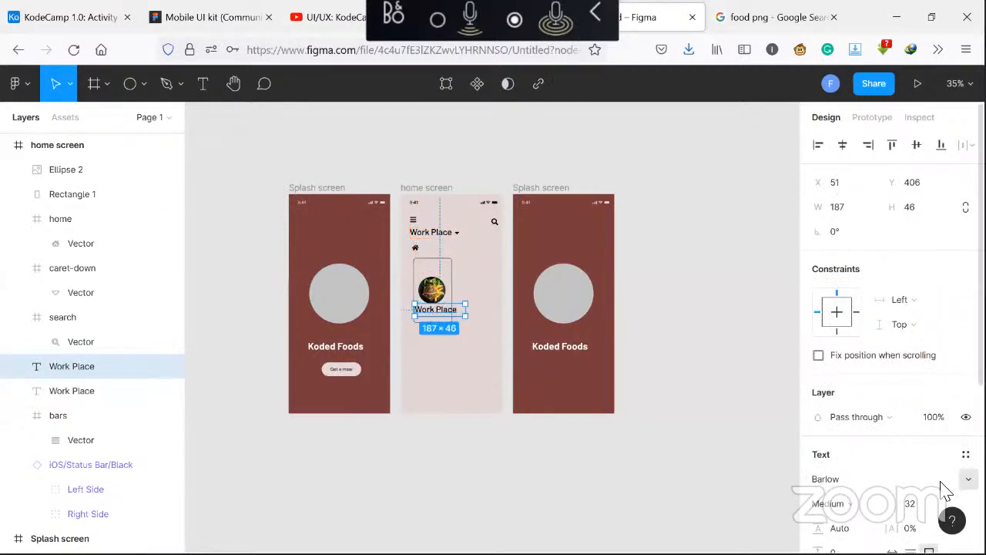
scroll(948, 477, down, 3)
click(924, 381)
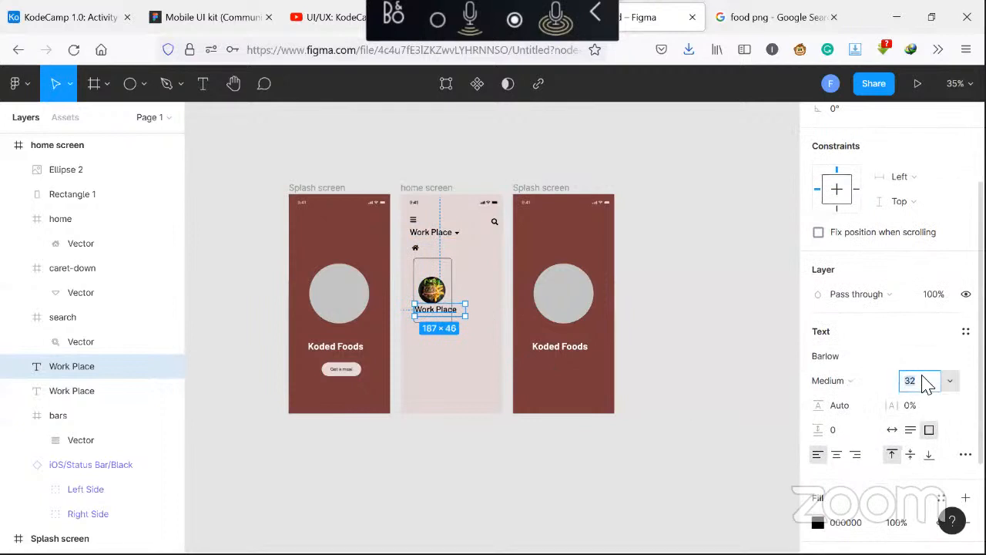
text(26)
key(Return)
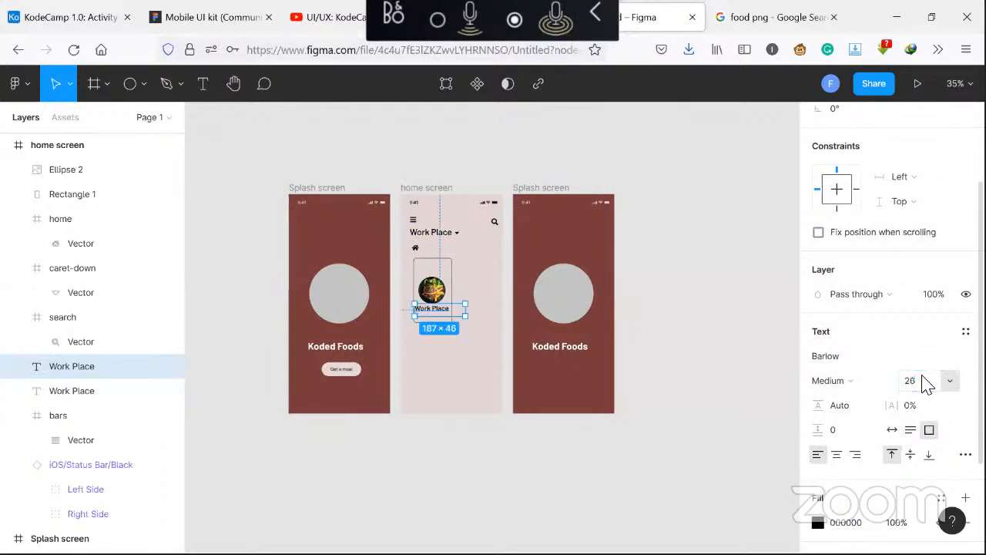
click(927, 385)
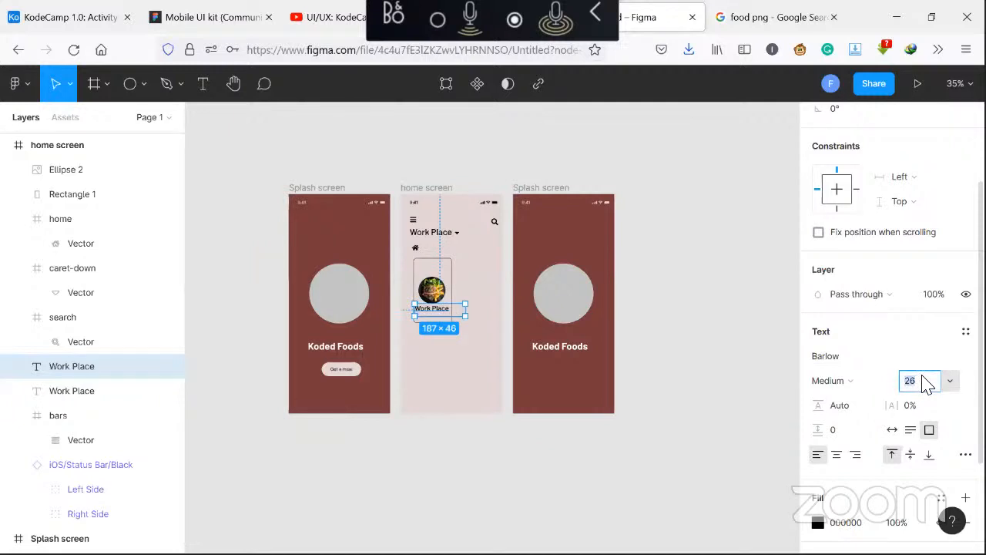
text(24)
key(Return)
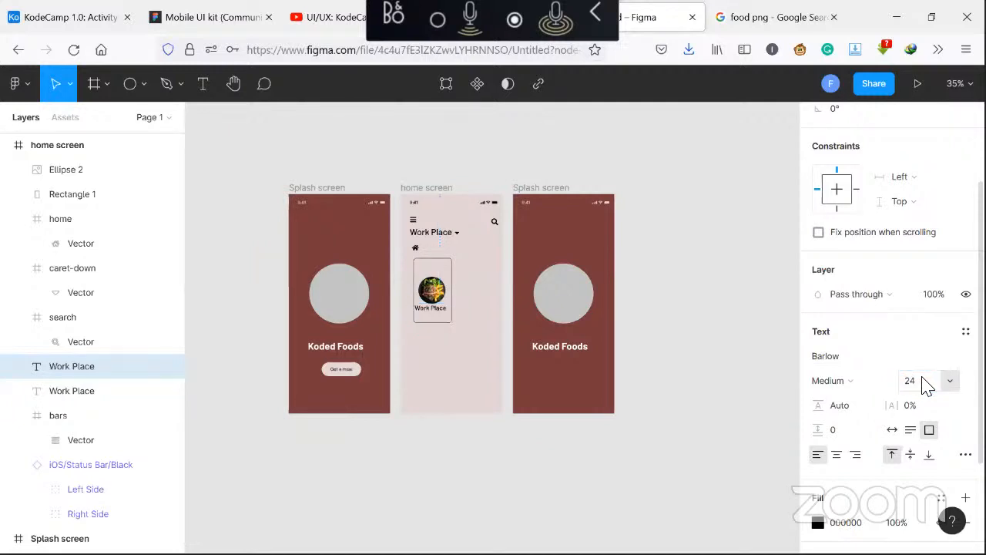
click(927, 383)
text(2)
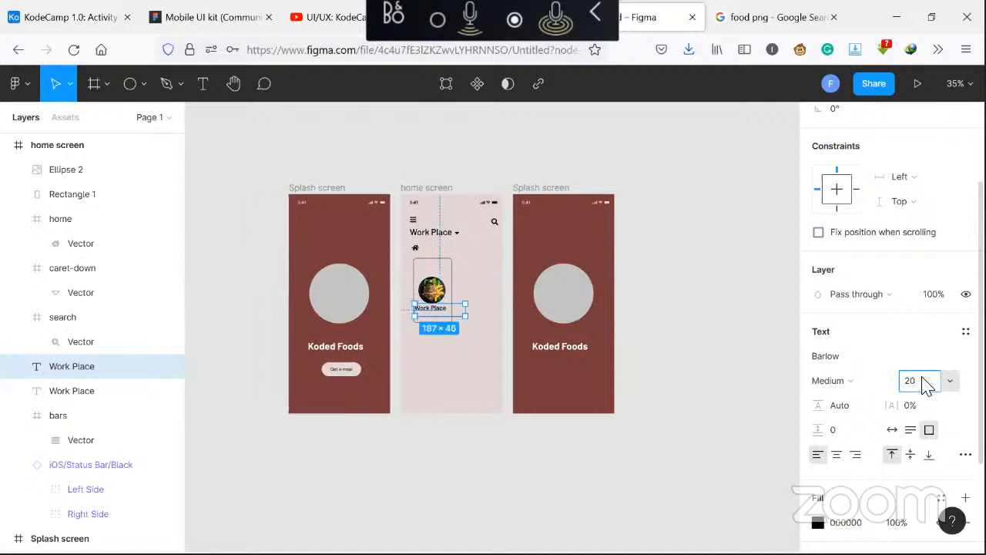
key(Return)
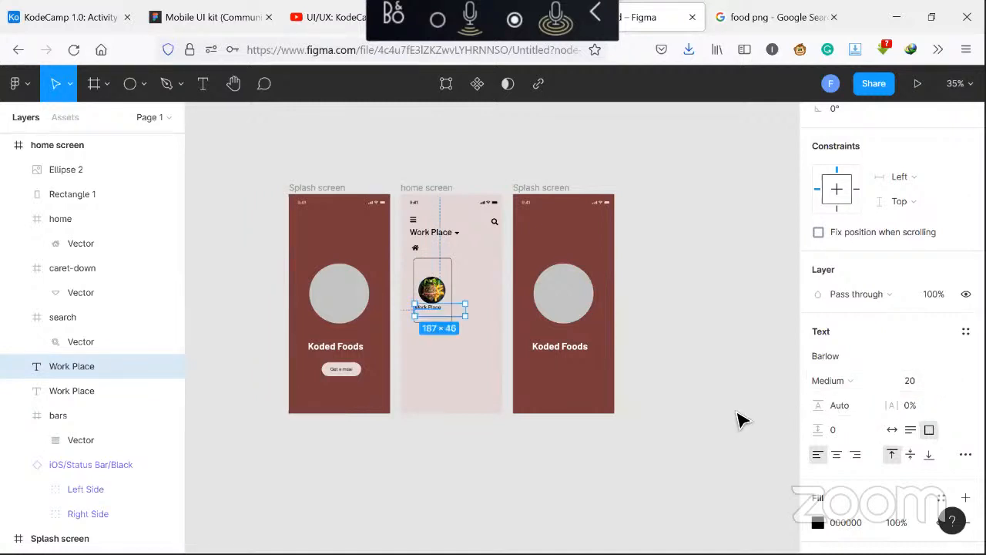
Change the duplicated text to Beef
double_click(436, 316)
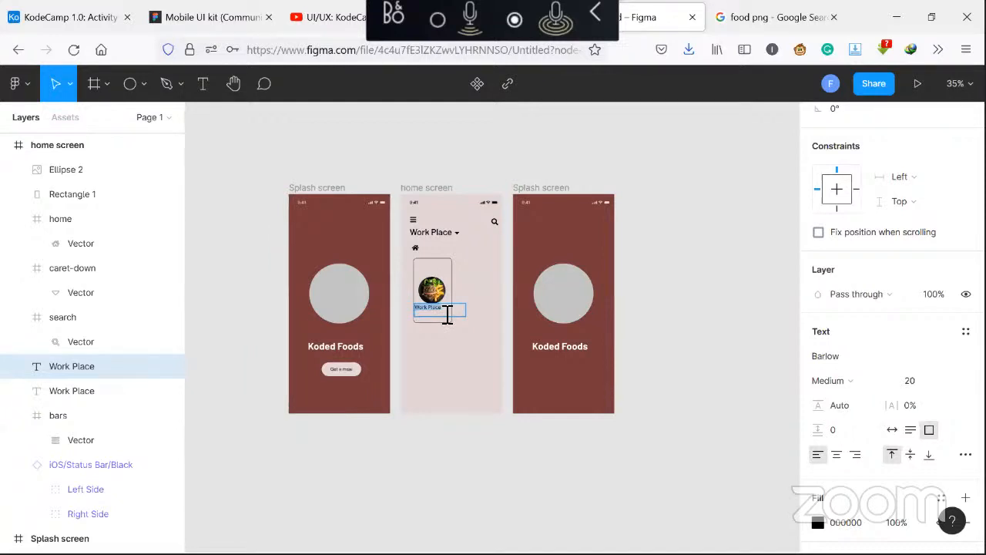
text(Beef)
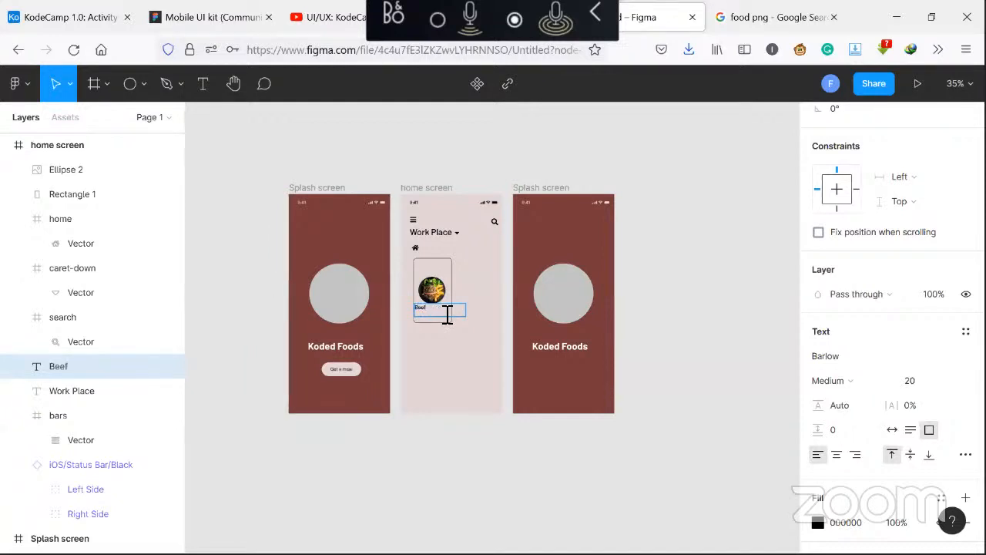
key(Escape)
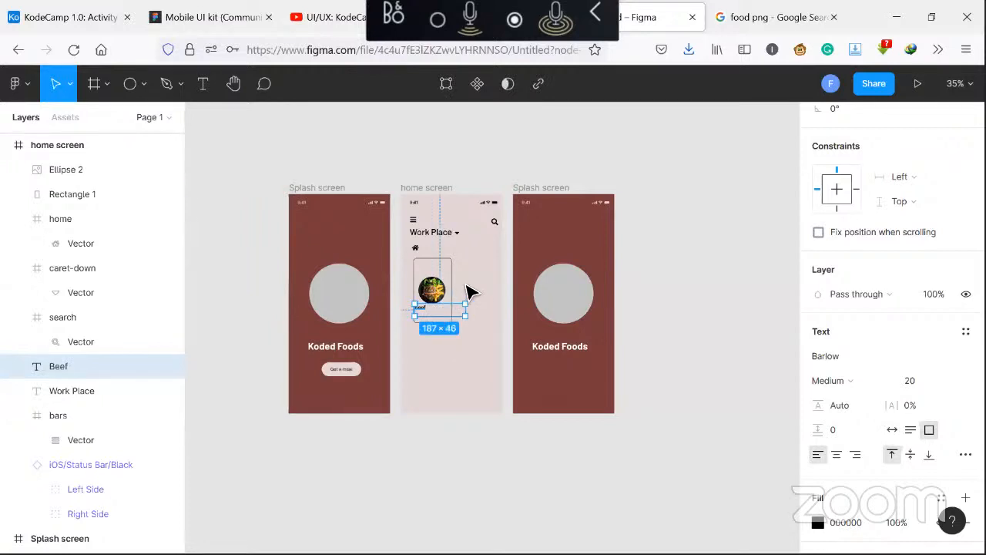
Resize the Beef text box to about 80 × 38 and nudge it into place under the circle
drag(464, 312, 439, 315)
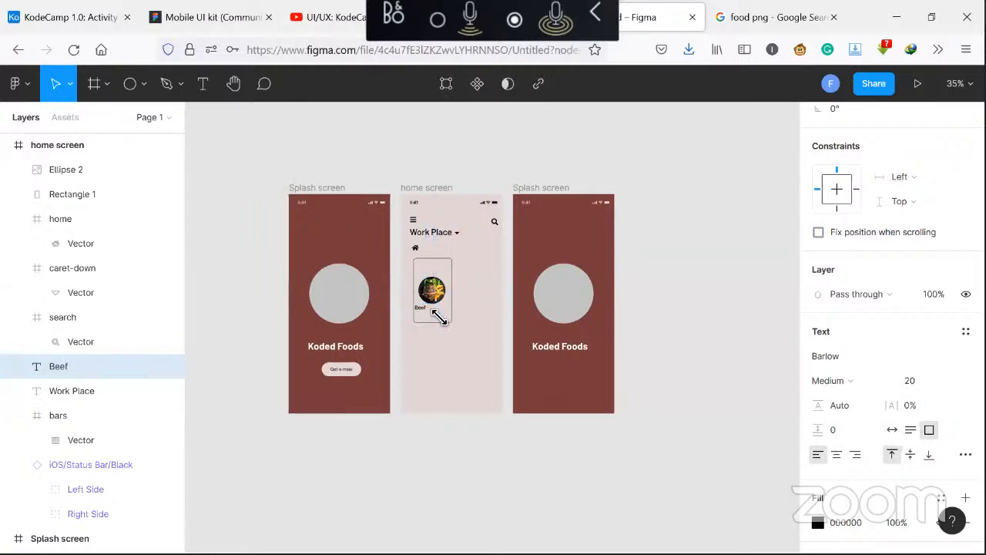
key(Right)
key(Right)
key(Right)
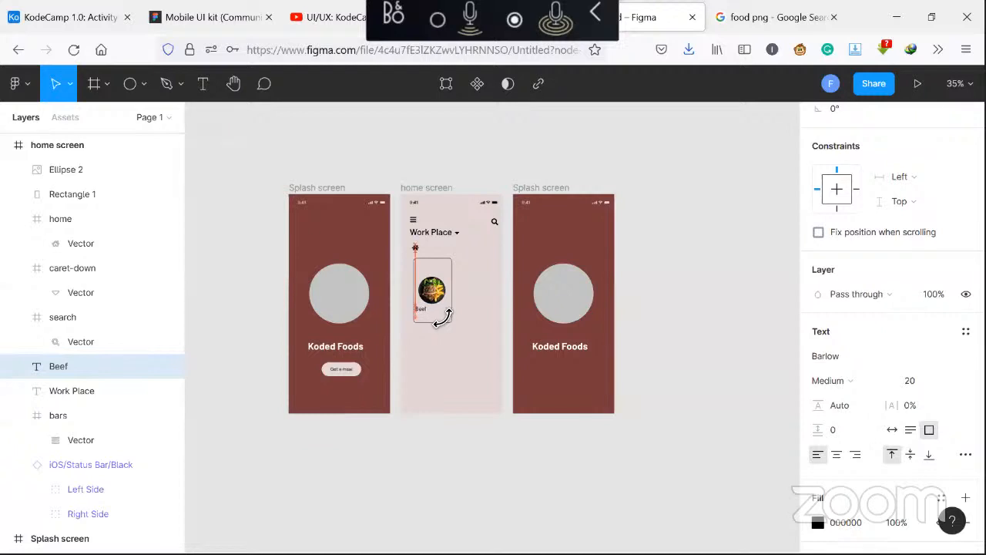
key(Left)
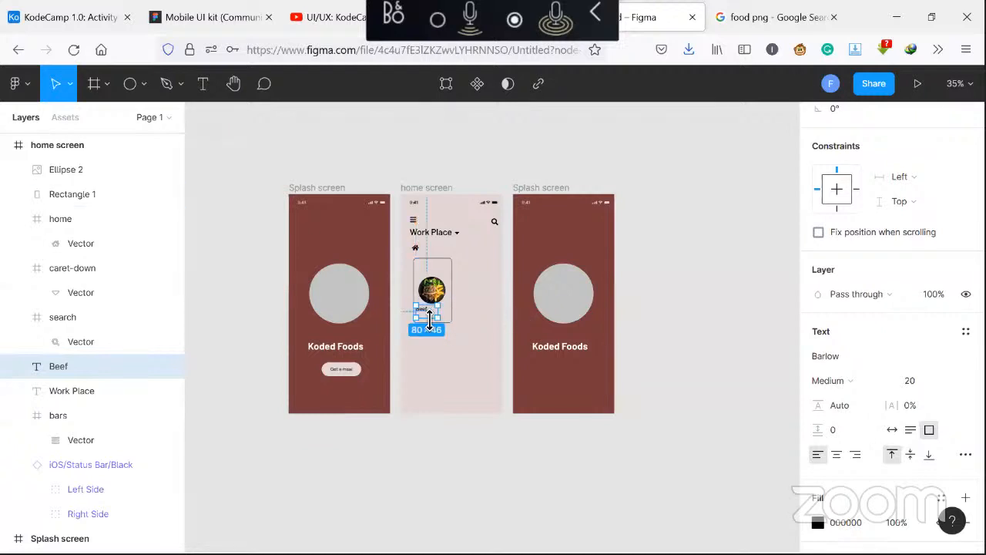
drag(428, 316, 429, 313)
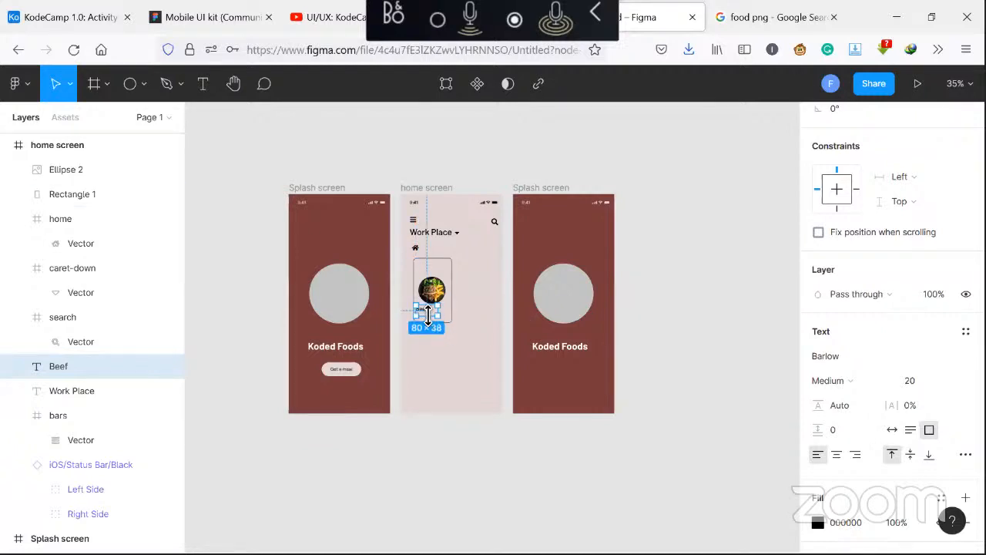
Duplicate the Beef text just below itself and change the copy to N1000.00
click(458, 383)
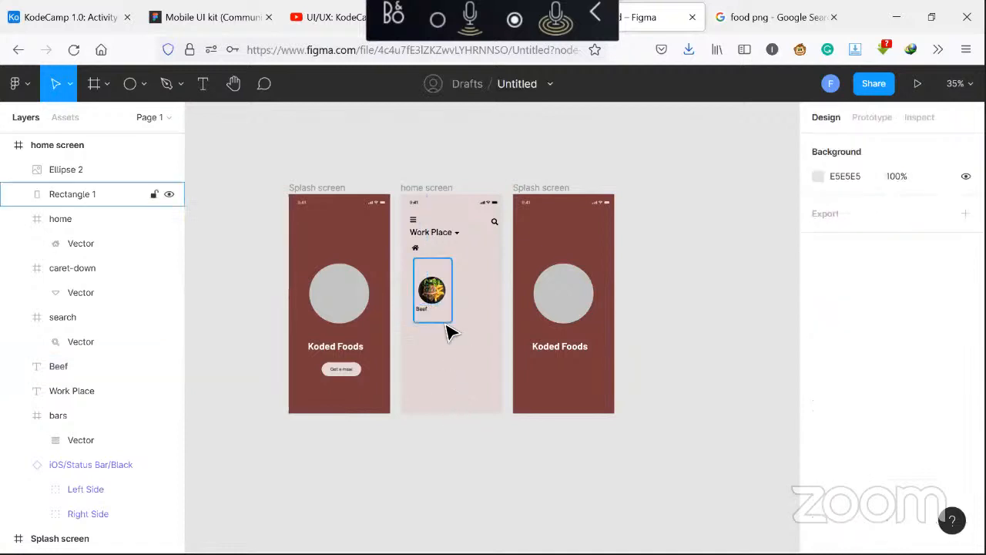
click(430, 317)
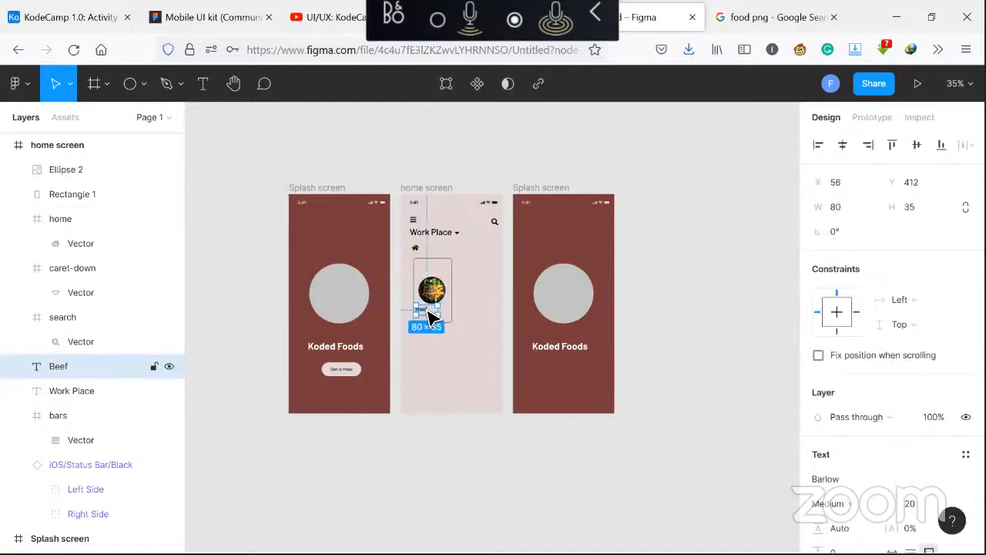
drag(431, 316, 432, 320)
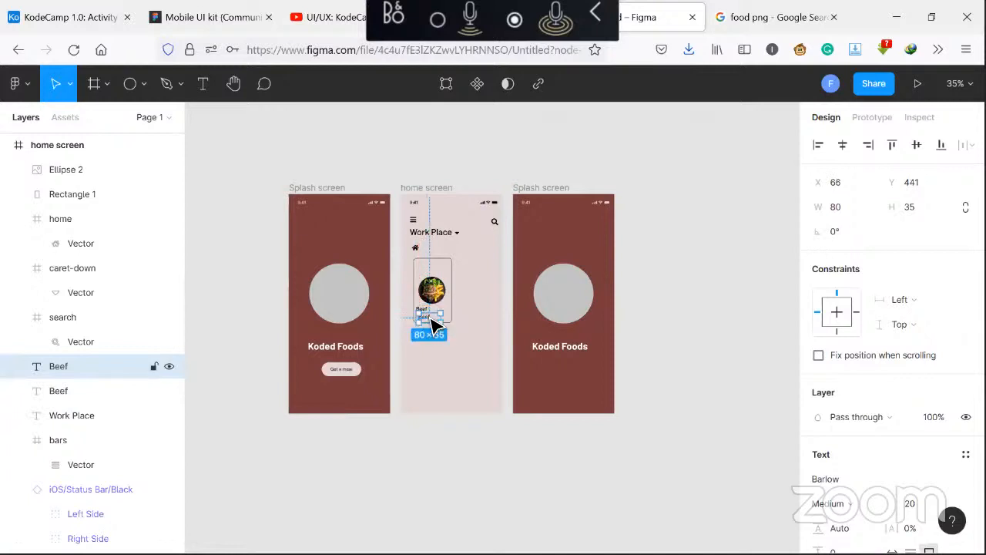
key(Left)
key(Left)
key(Left)
key(Left)
key(Left)
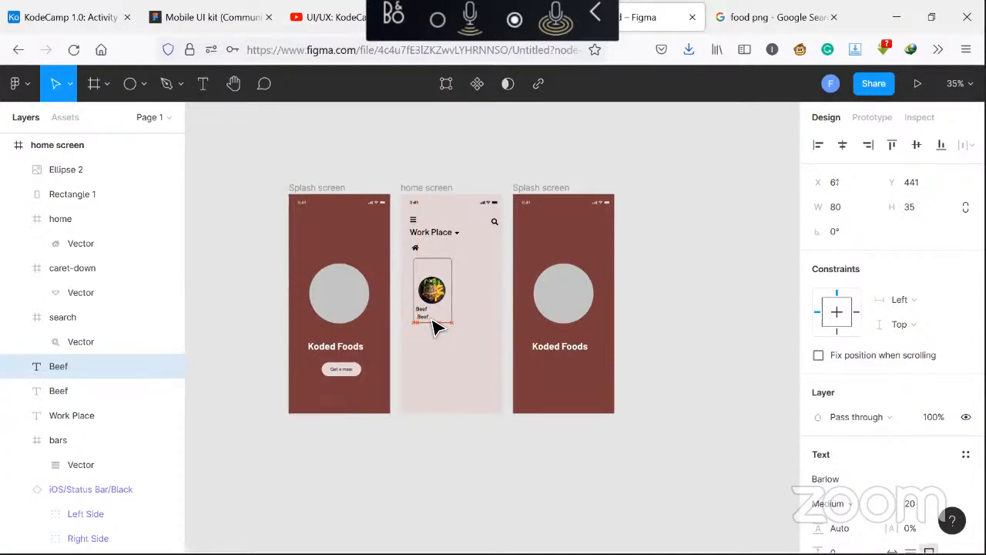
key(Return)
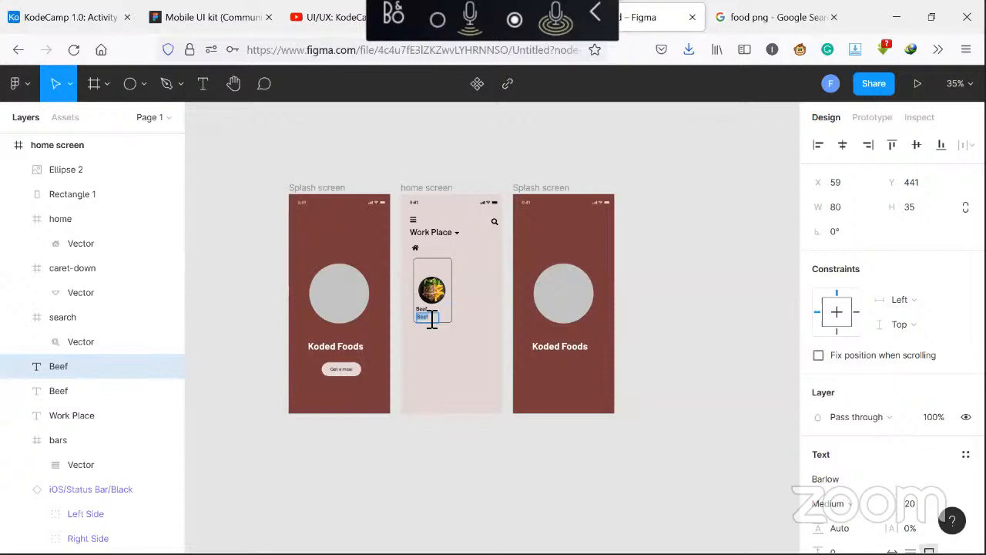
text(n)
key(BackSpace)
text(N)
key(BackSpace)
text(.00)
key(Escape)
Set the price text's font size to 18
scroll(880, 458, down, 3)
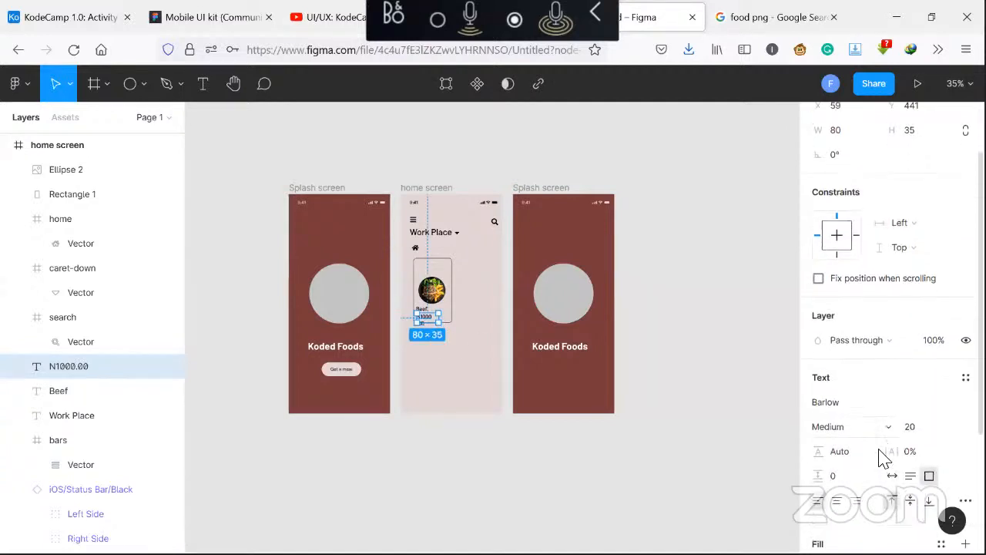
click(932, 326)
text(18)
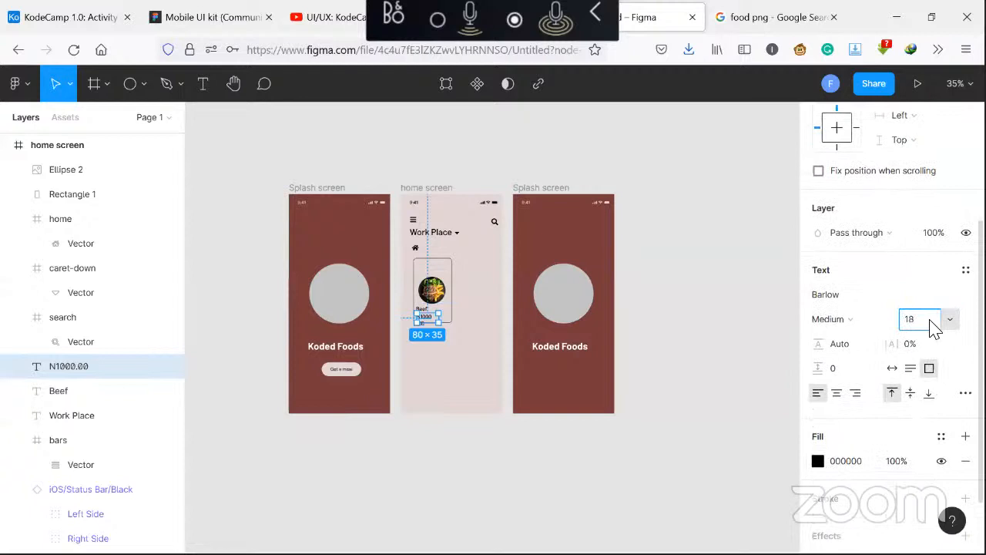
key(Return)
Nudge the price text into place directly beneath the Beef label on the card
click(445, 366)
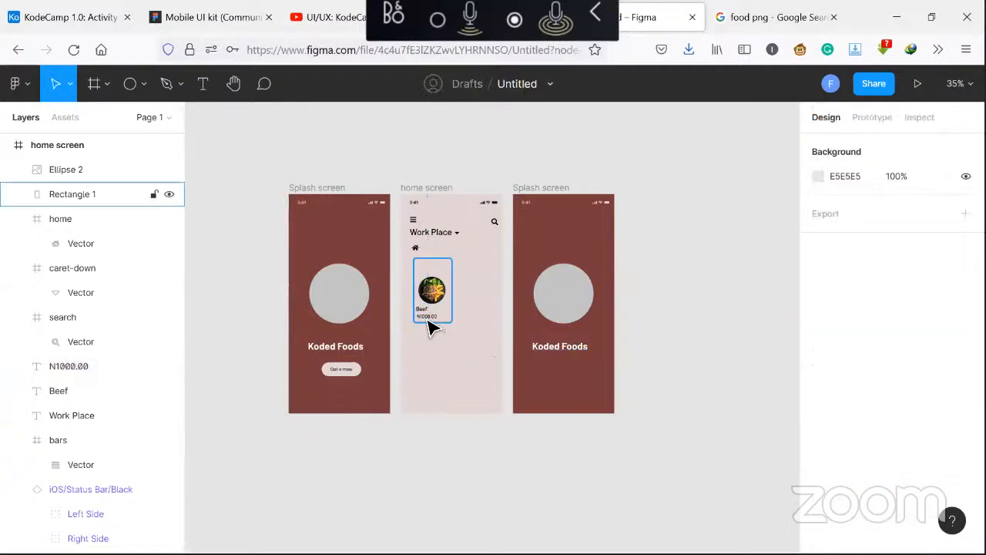
click(430, 323)
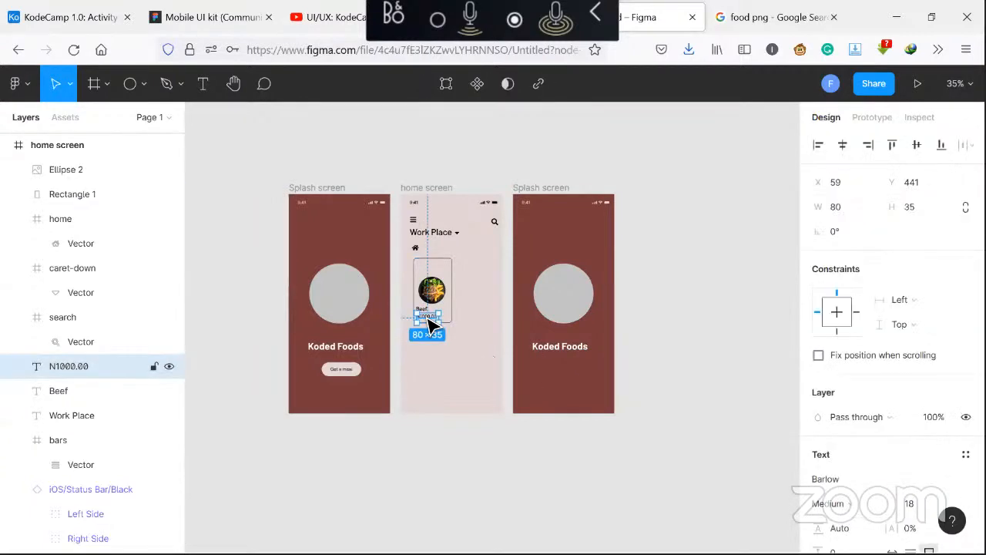
drag(429, 324, 430, 325)
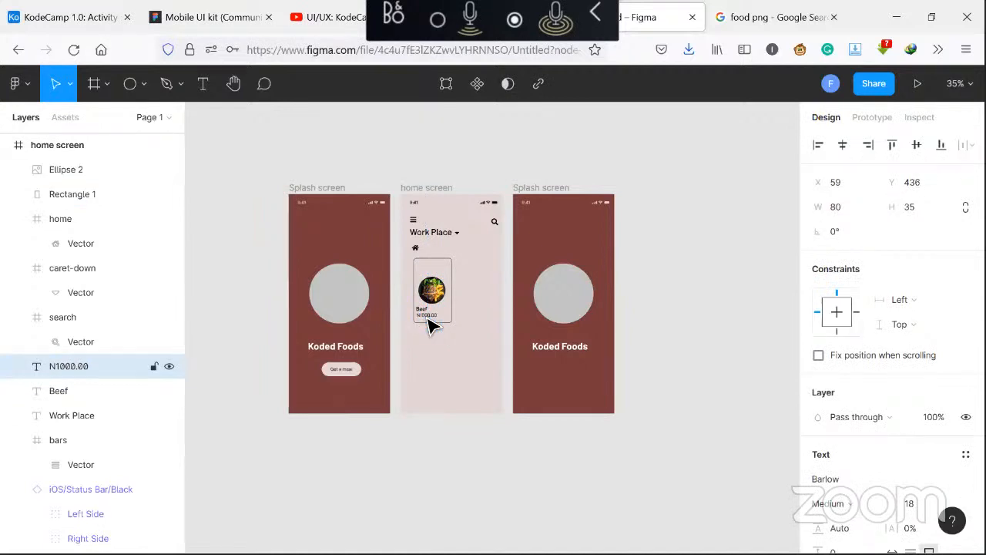
key(Up)
key(Up)
key(Up)
key(Up)
key(Up)
key(Up)
key(Down)
key(Down)
key(Down)
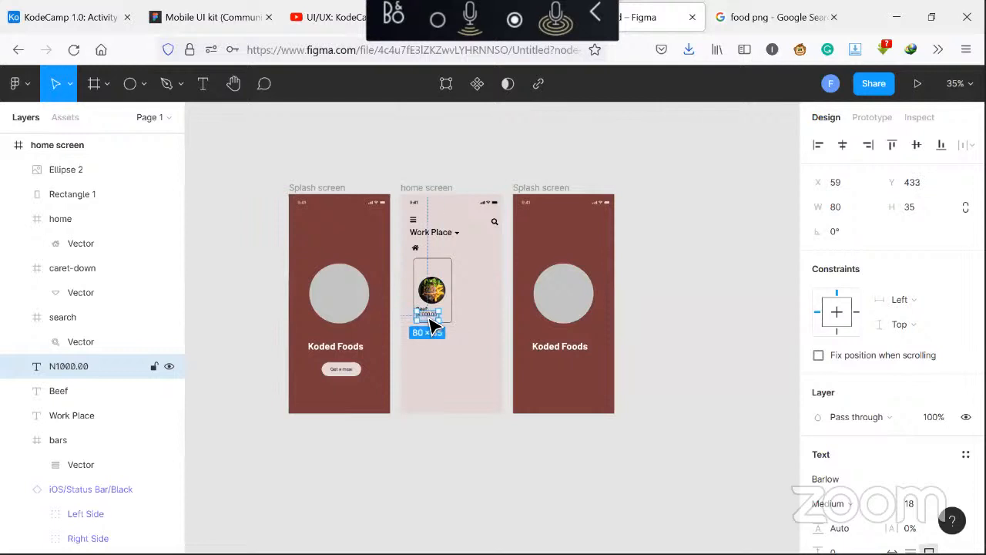
key(Left)
key(Left)
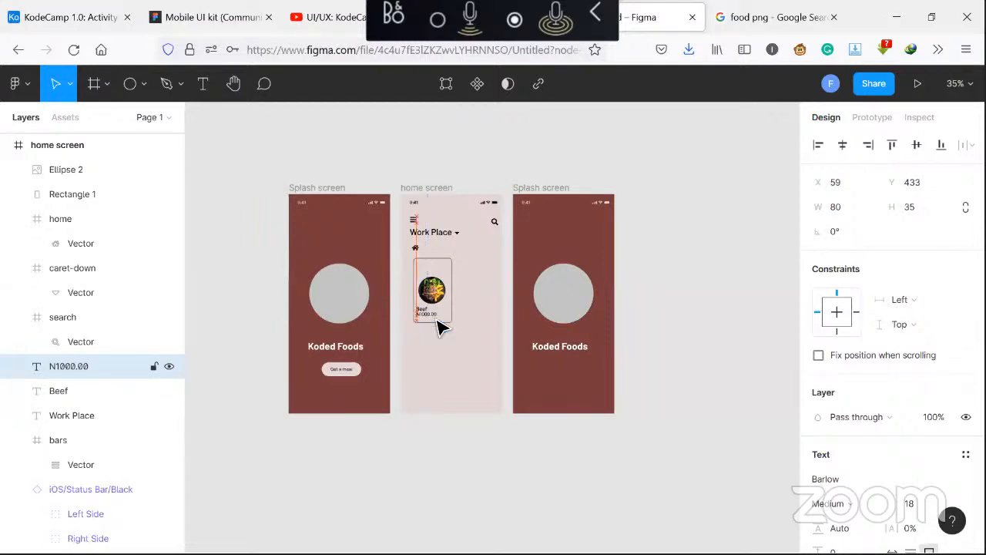
click(455, 375)
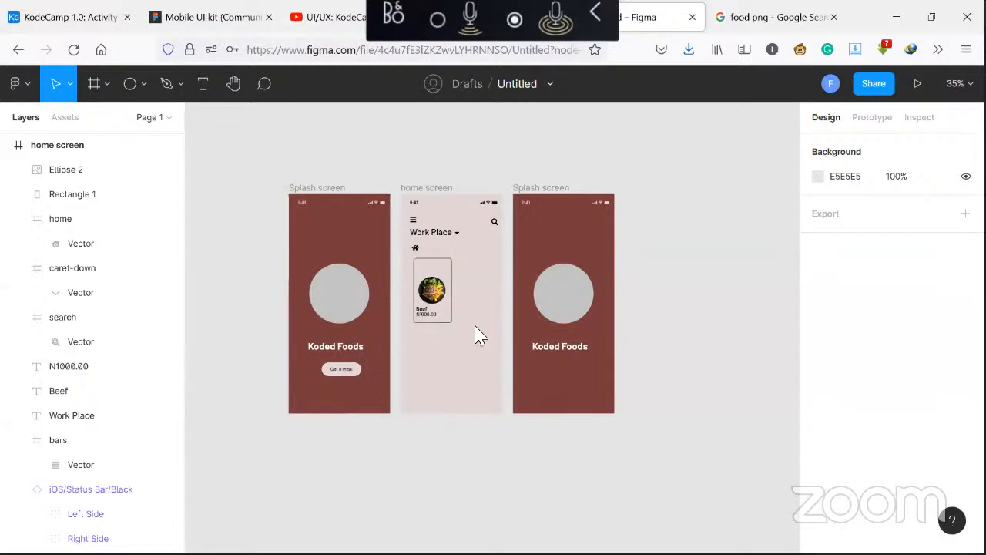
Insert a heart icon with the Font Awesome Icons plugin by searching for heart
right_click(473, 335)
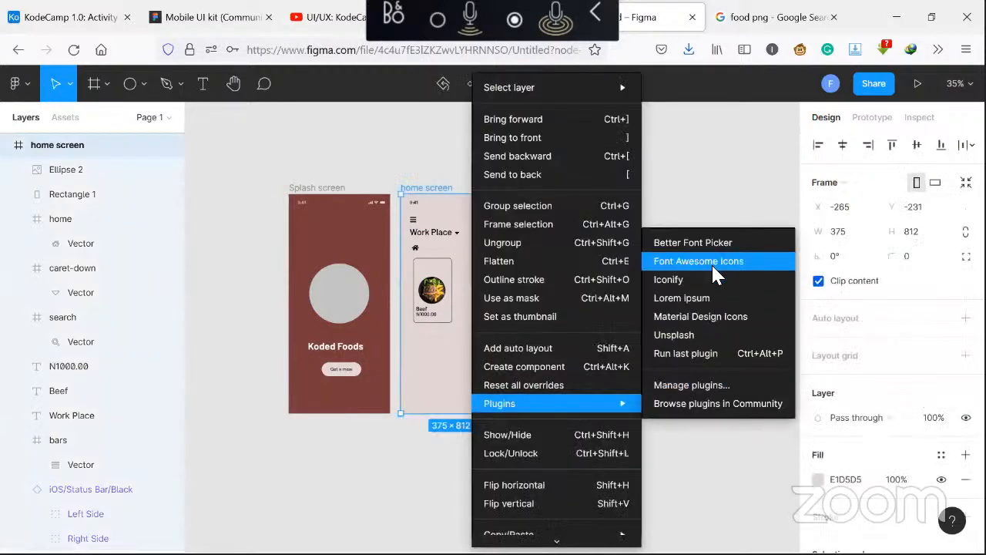
click(711, 262)
click(495, 243)
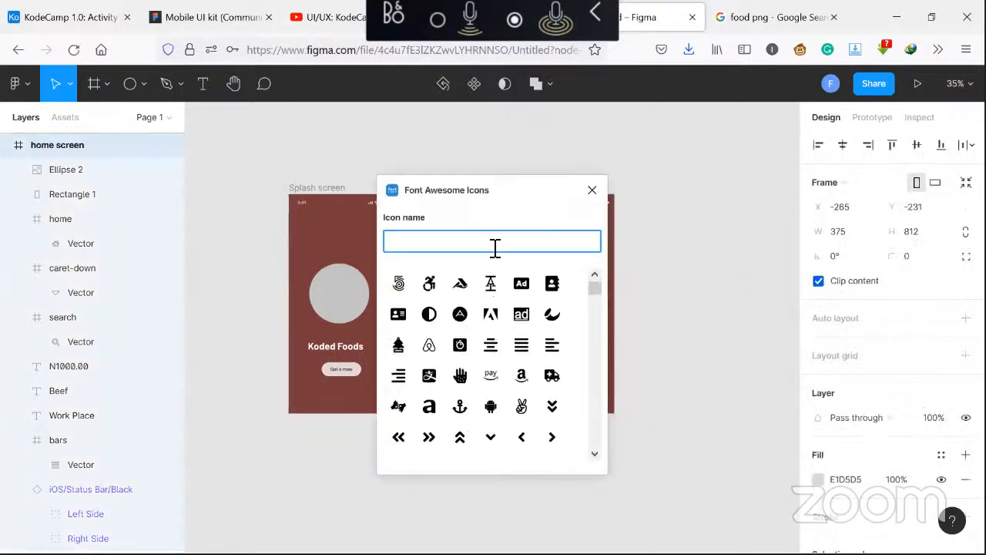
text(l)
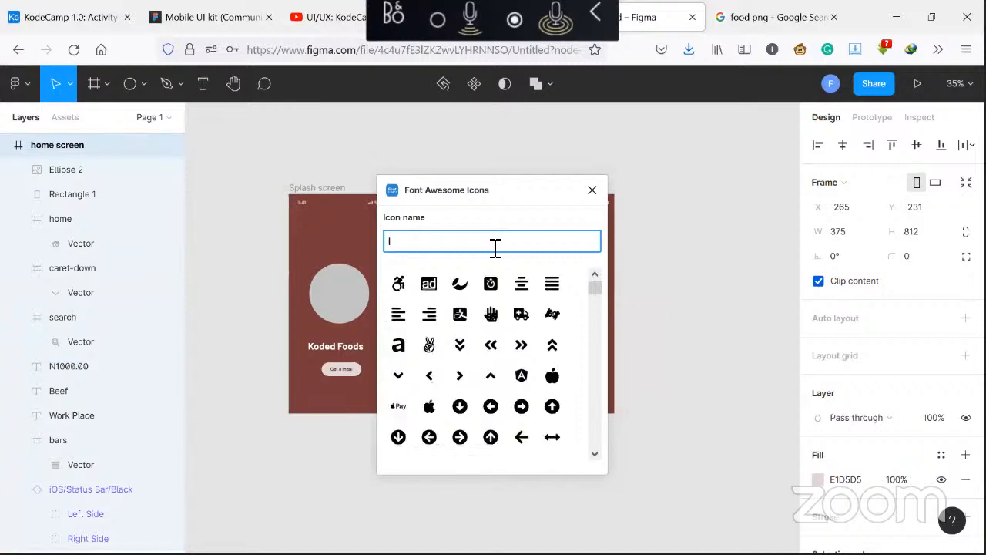
text(ove)
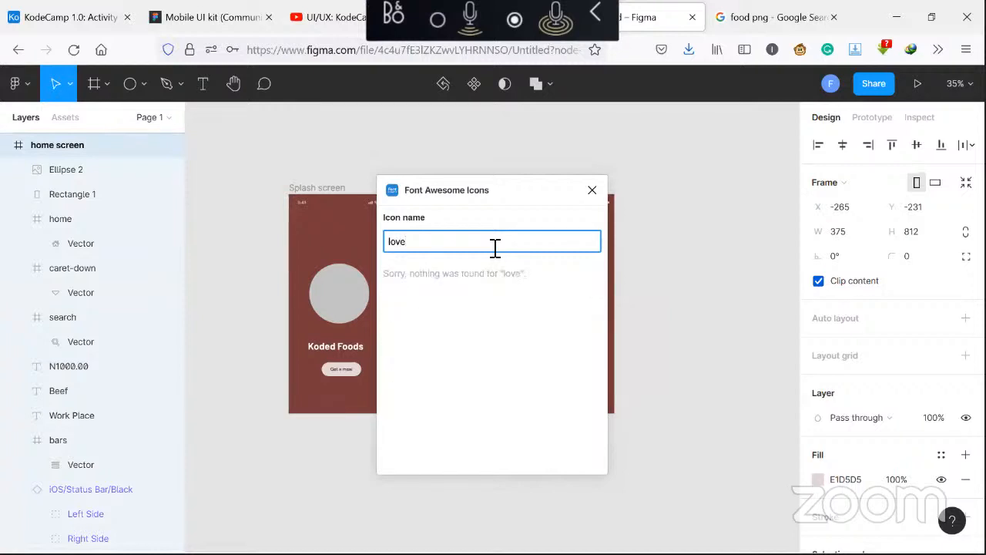
key(BackSpace)
key(BackSpace)
key(BackSpace)
key(BackSpace)
text(h)
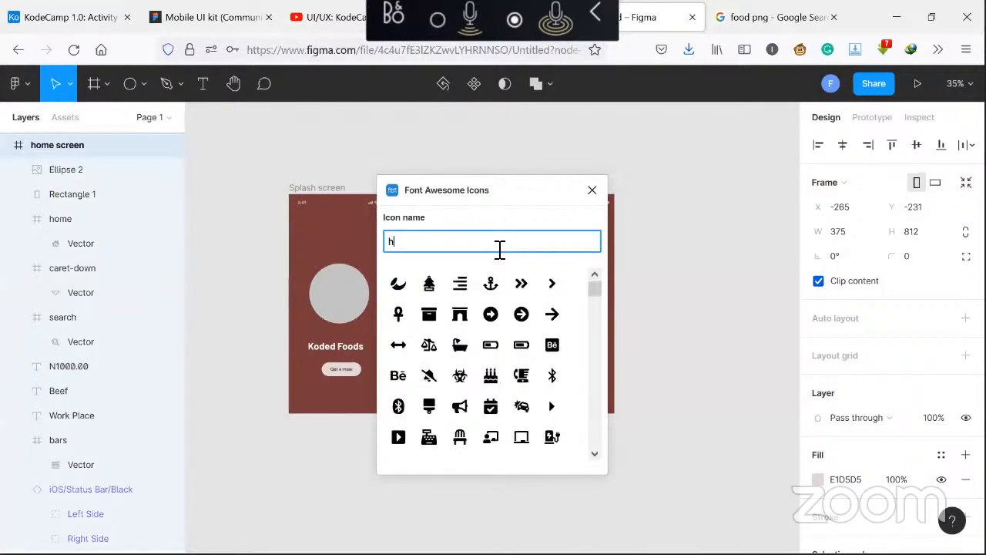
text(eart)
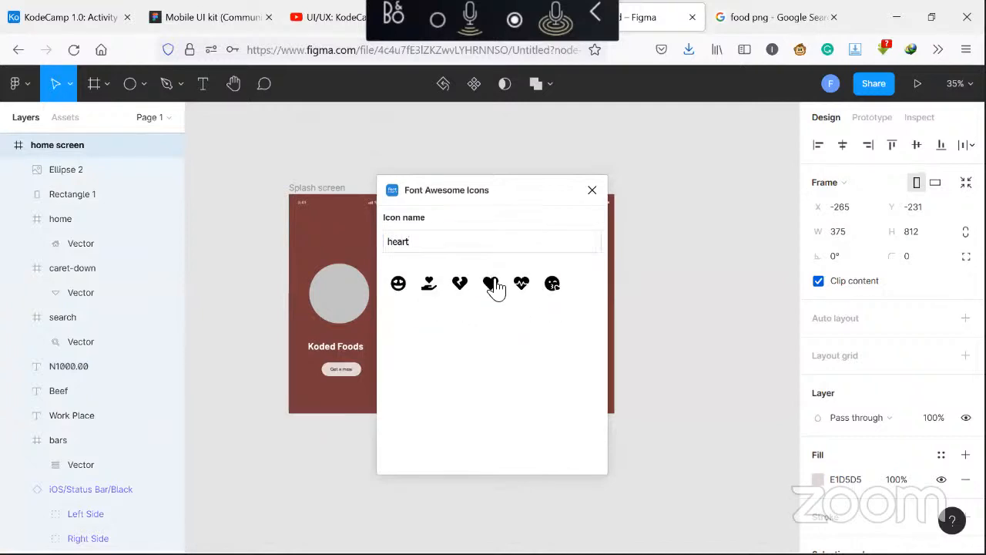
click(491, 284)
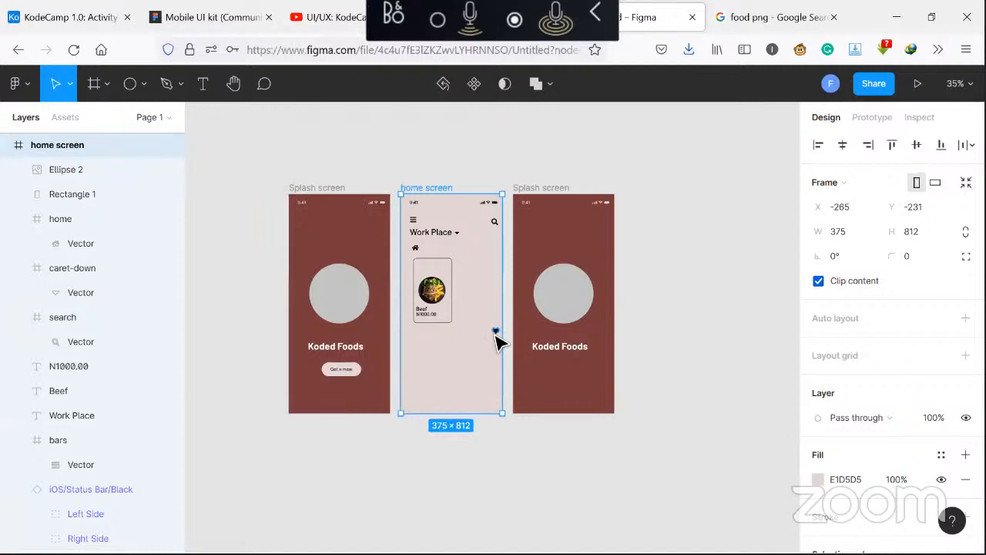
Move the heart icon into the home screen frame and place it at the card's top-right corner
click(496, 332)
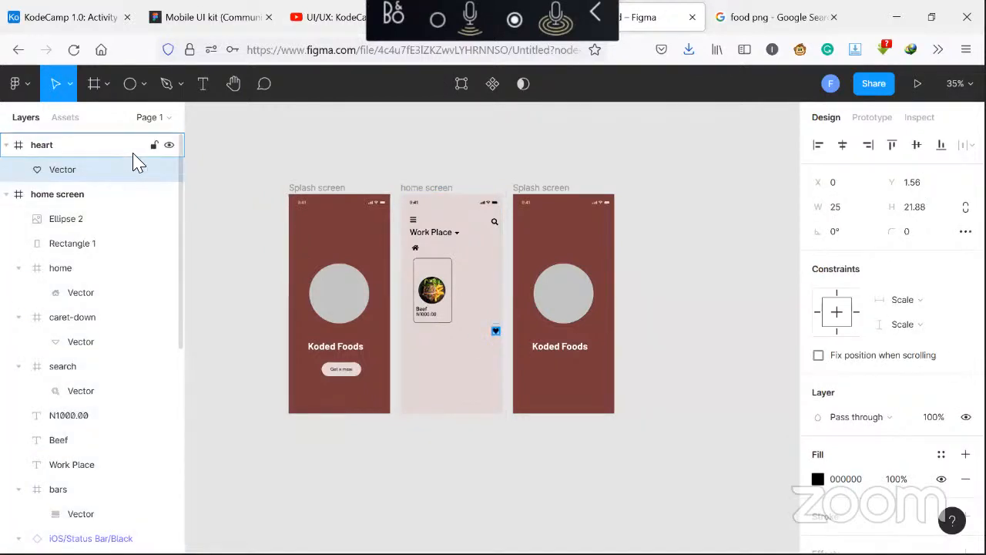
drag(123, 151, 107, 210)
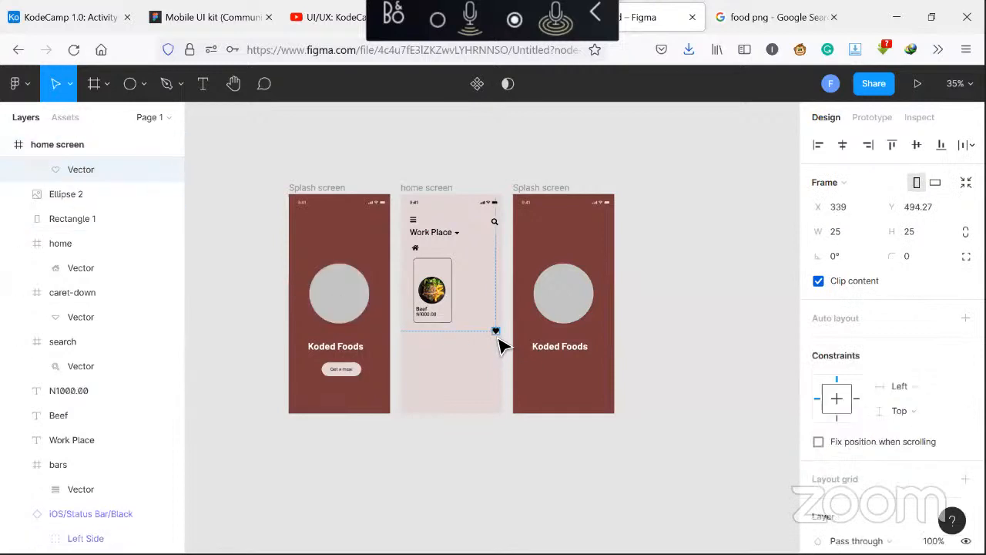
scroll(884, 373, down, 5)
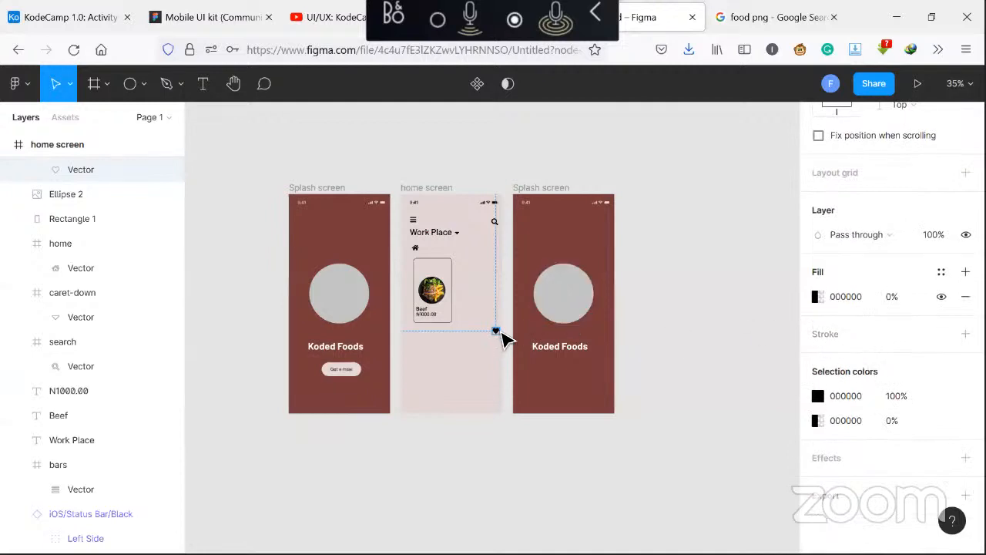
drag(497, 331, 450, 271)
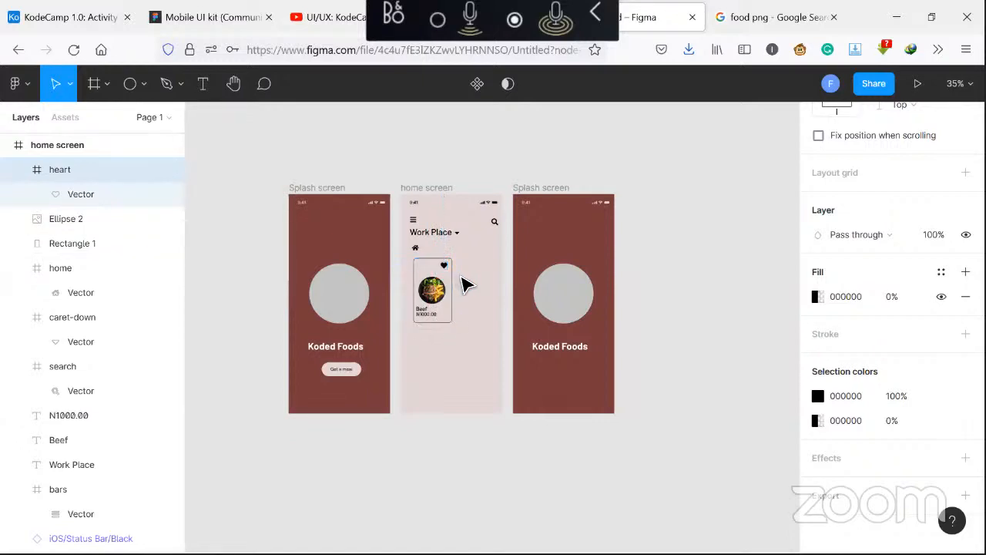
Set the heart frame's fill to C73F3F at 100% opacity
click(816, 297)
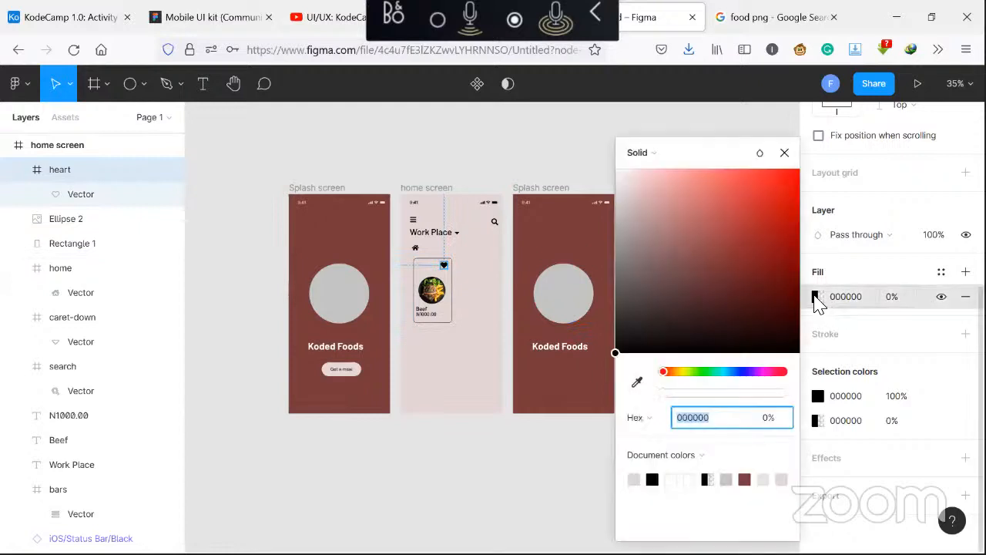
click(741, 213)
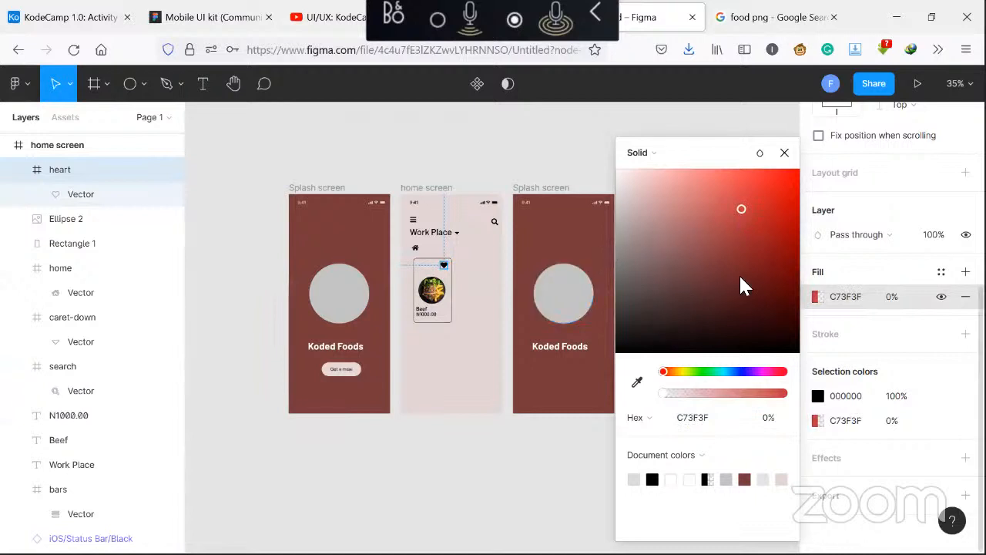
click(768, 420)
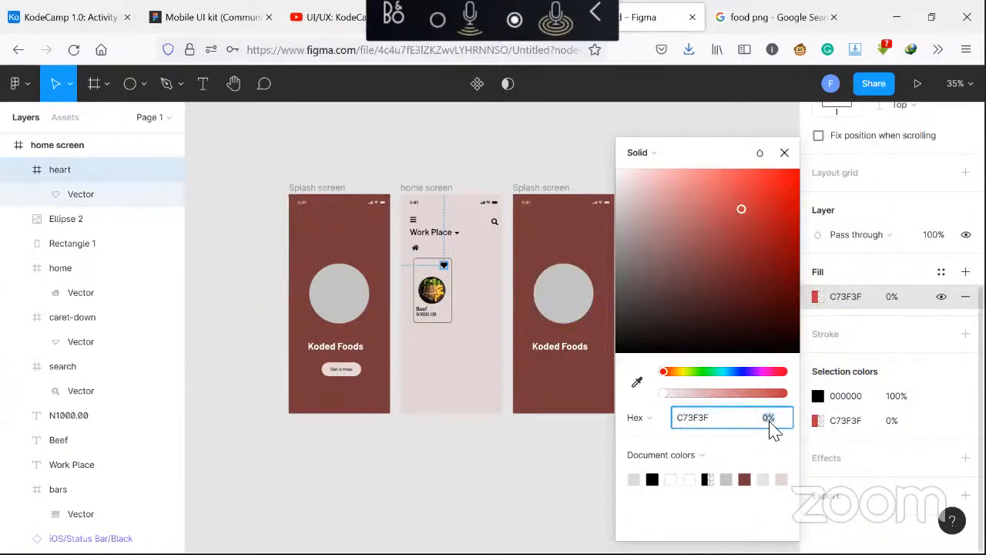
text(100)
key(Return)
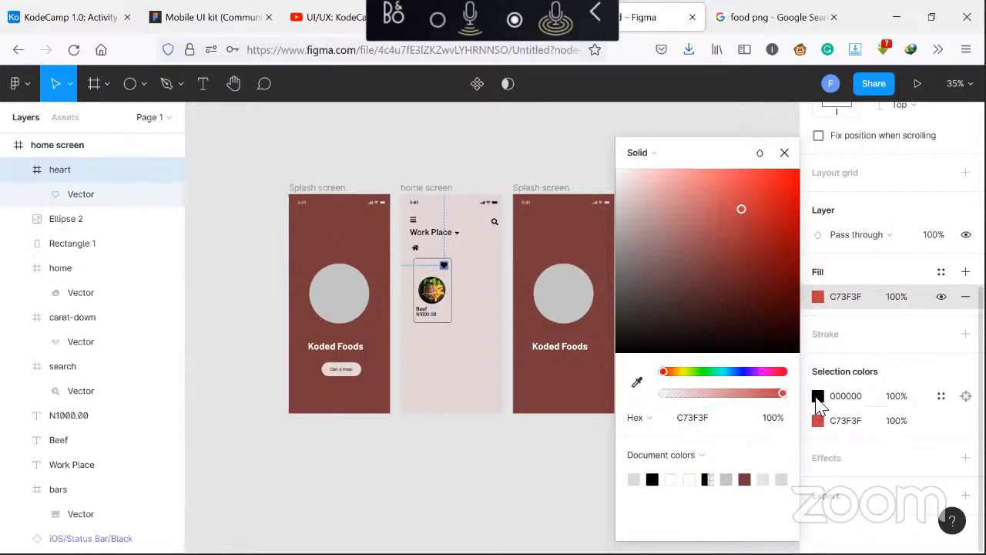
click(784, 154)
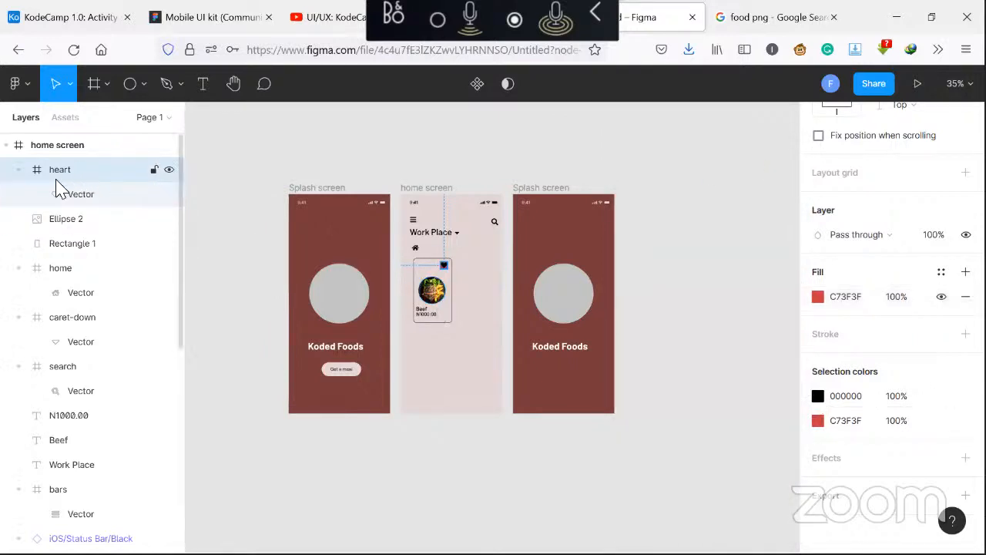
Recolor the heart vector inside the heart frame to B53232
click(20, 171)
click(21, 171)
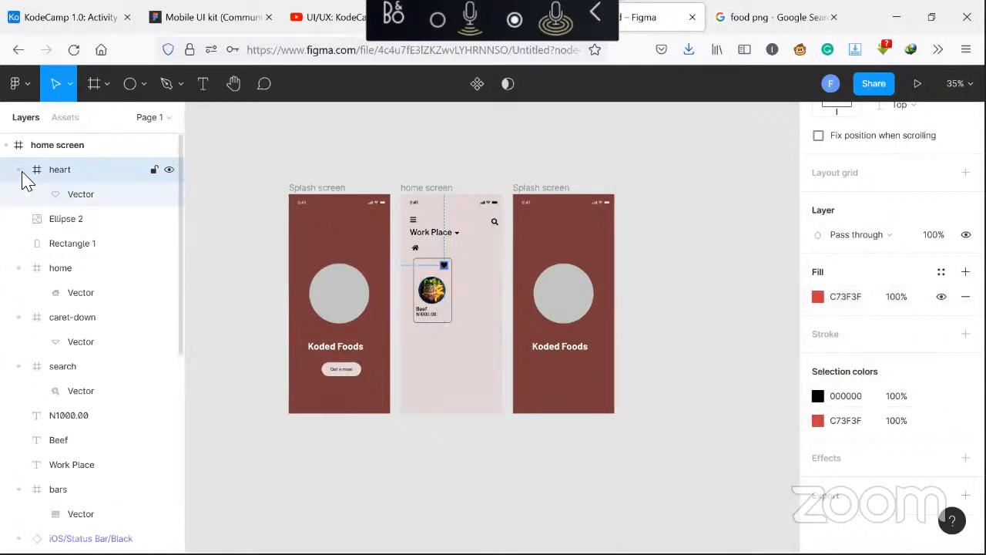
click(62, 197)
click(73, 174)
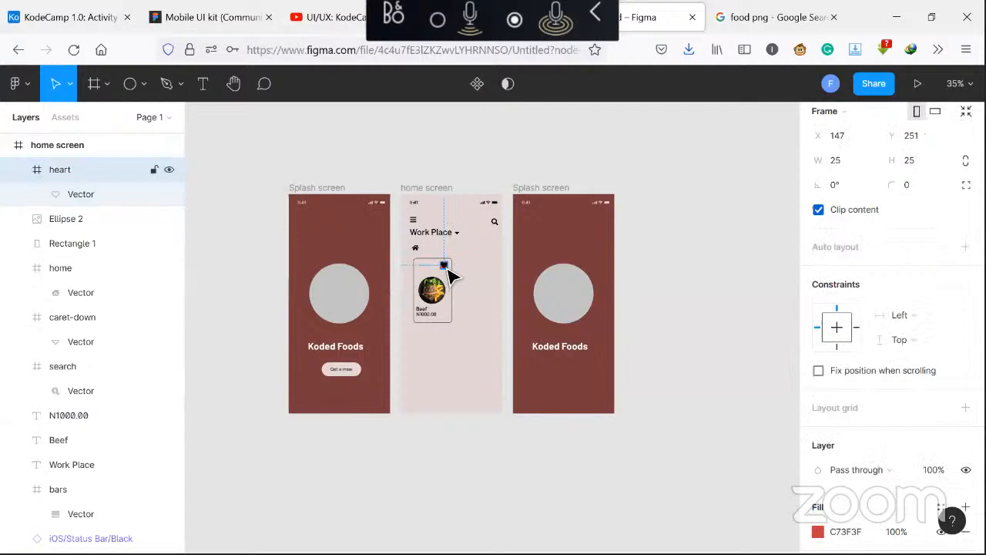
drag(446, 267, 442, 266)
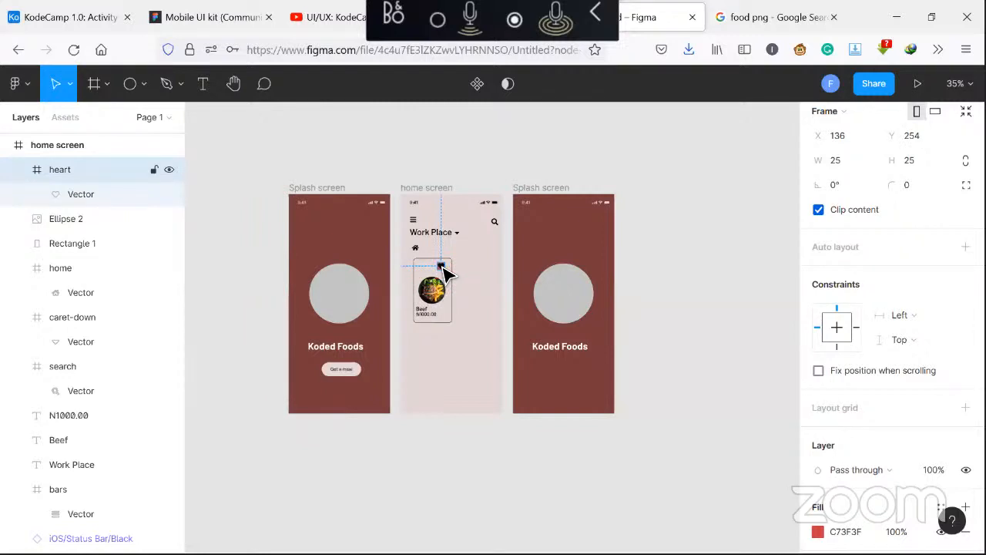
drag(444, 271, 447, 271)
click(114, 199)
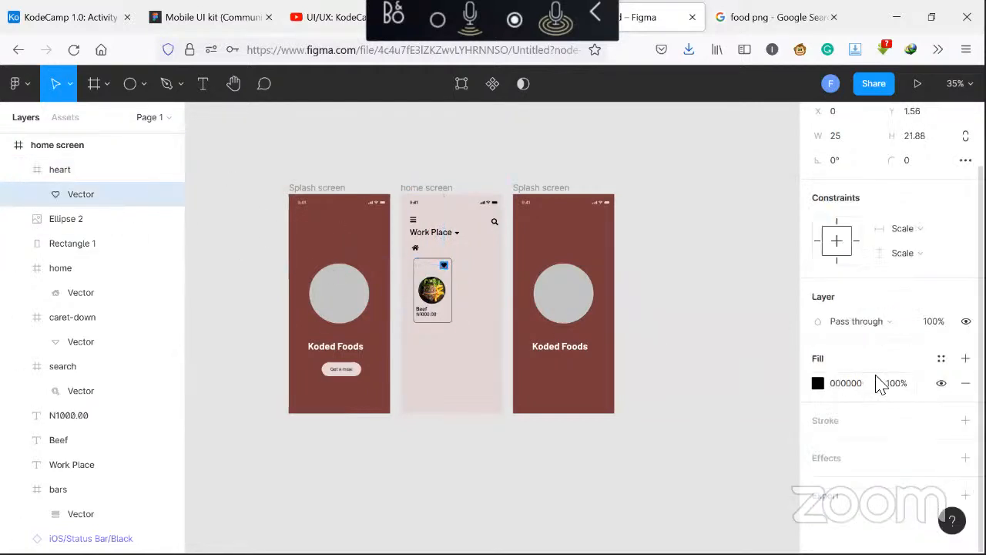
click(818, 384)
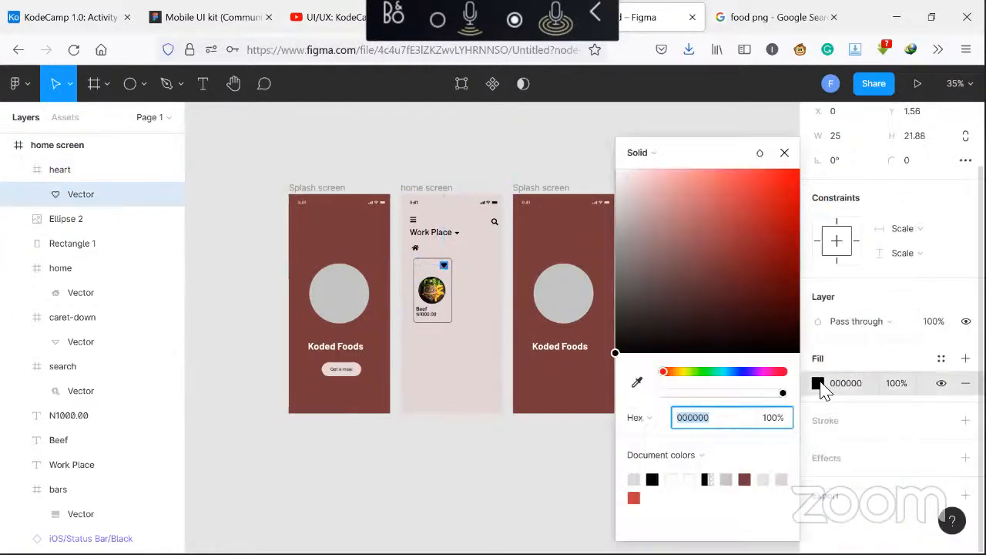
click(748, 223)
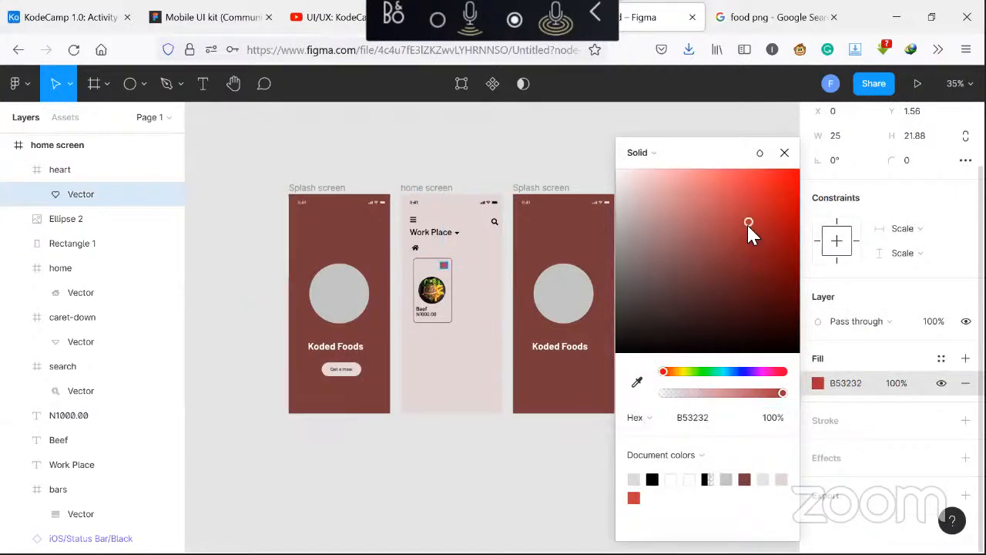
Pull the heart vector out of its frame into the home screen and delete the empty heart frame
click(70, 168)
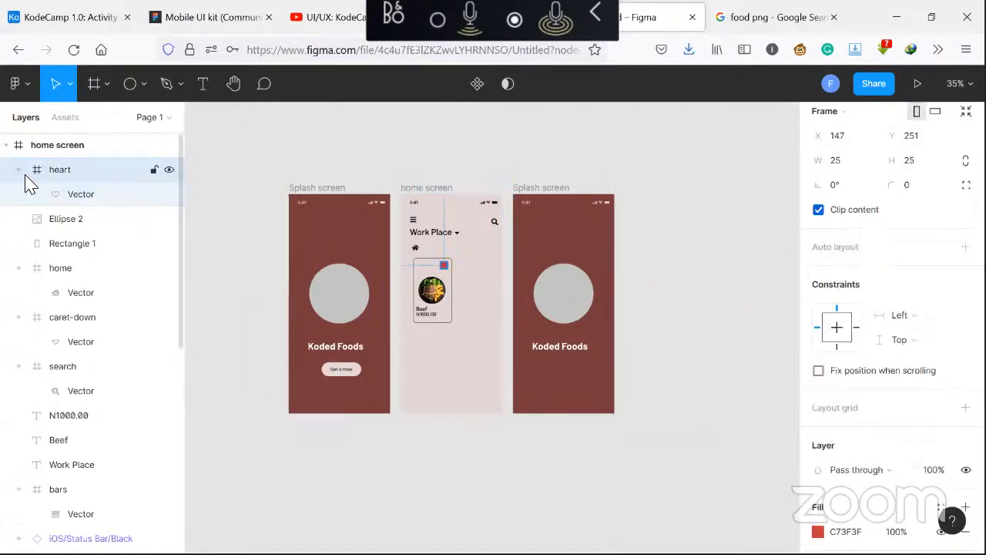
click(153, 170)
click(21, 171)
click(21, 171)
click(97, 198)
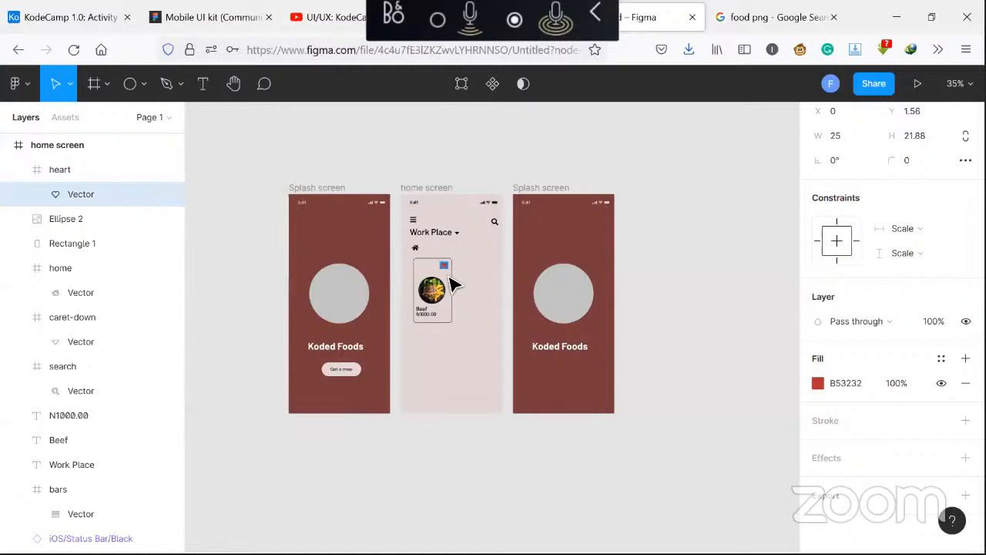
drag(450, 275, 469, 300)
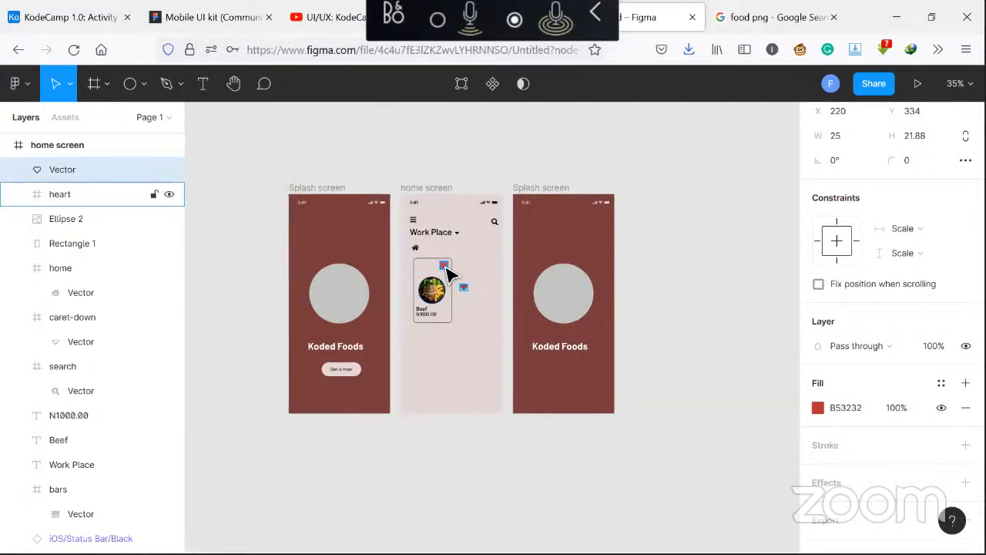
click(445, 268)
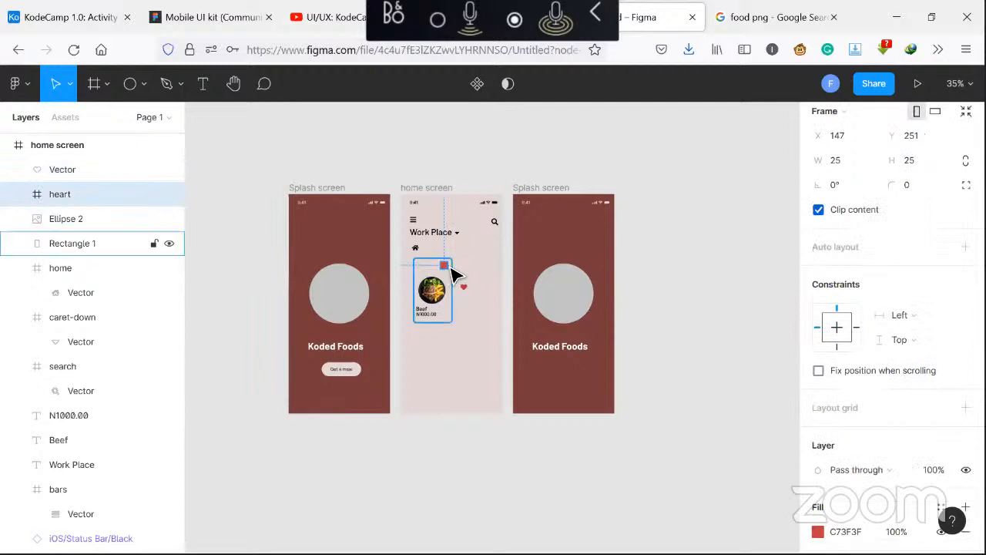
key(Delete)
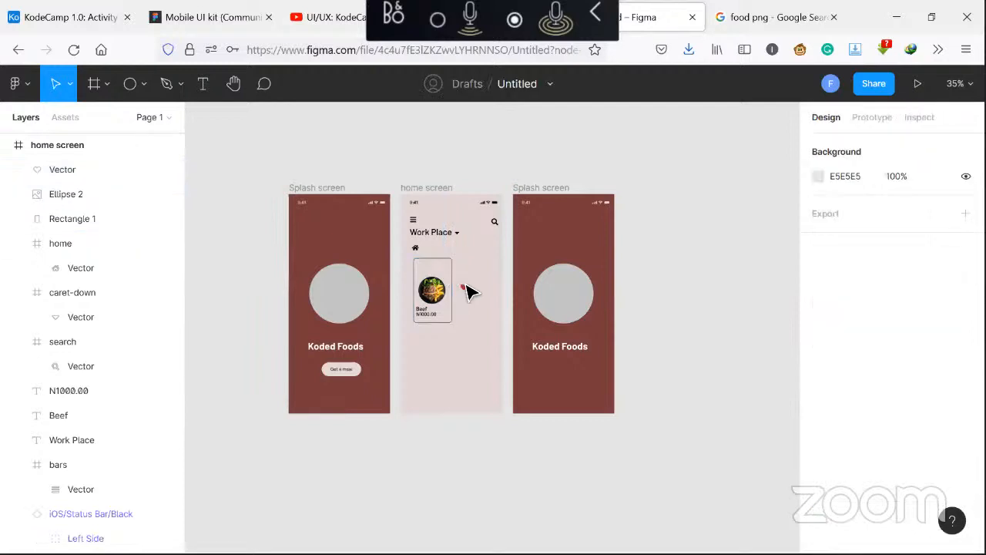
Position the heart icon at the food card's top-right corner
click(465, 290)
drag(463, 287, 446, 270)
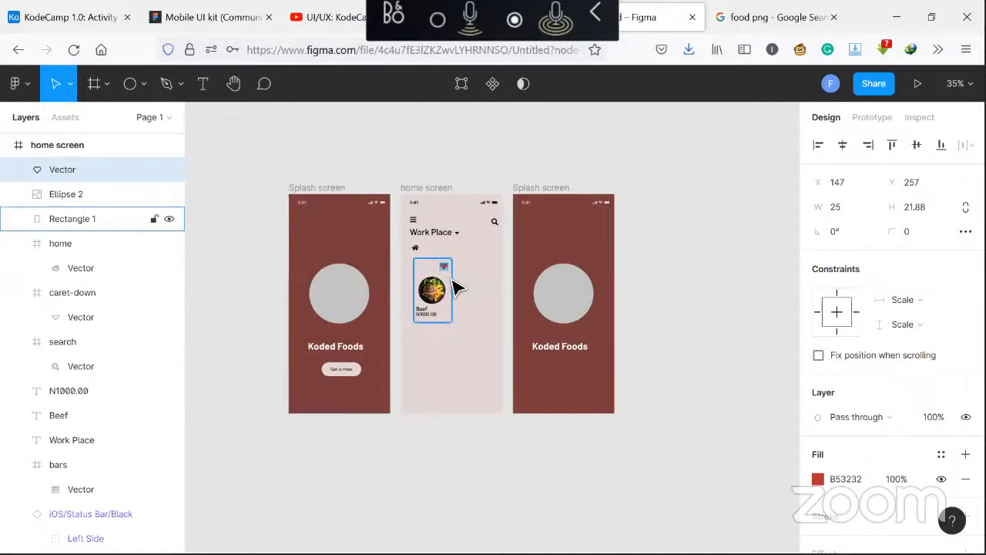
key(Up)
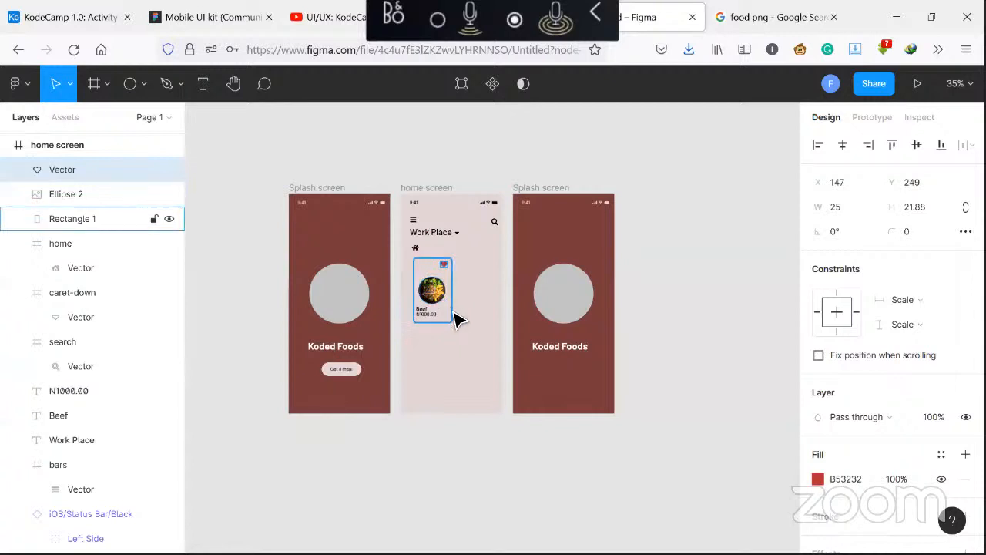
click(497, 324)
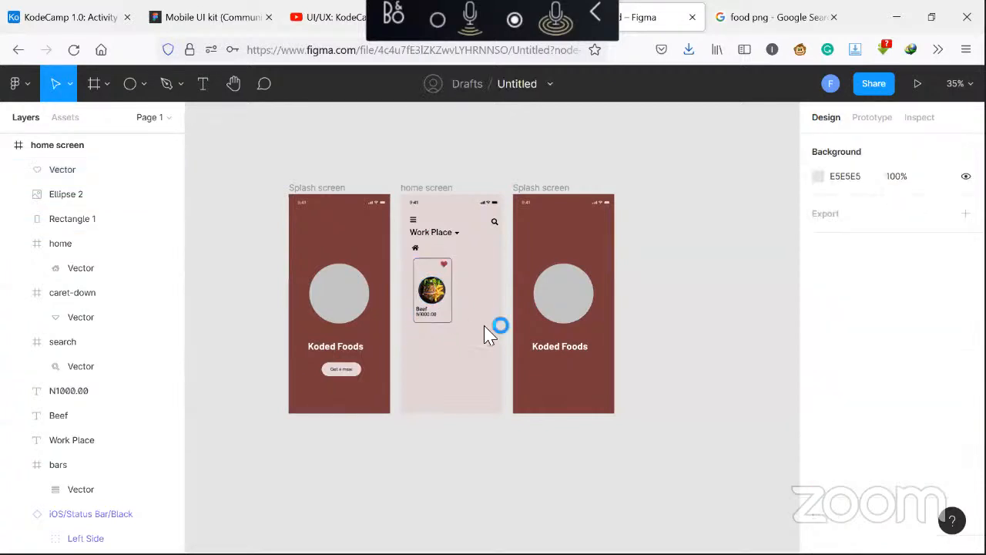
Insert a plus-square icon with the Font Awesome Icons plugin by searching for plus
right_click(485, 333)
mouse_move(574, 408)
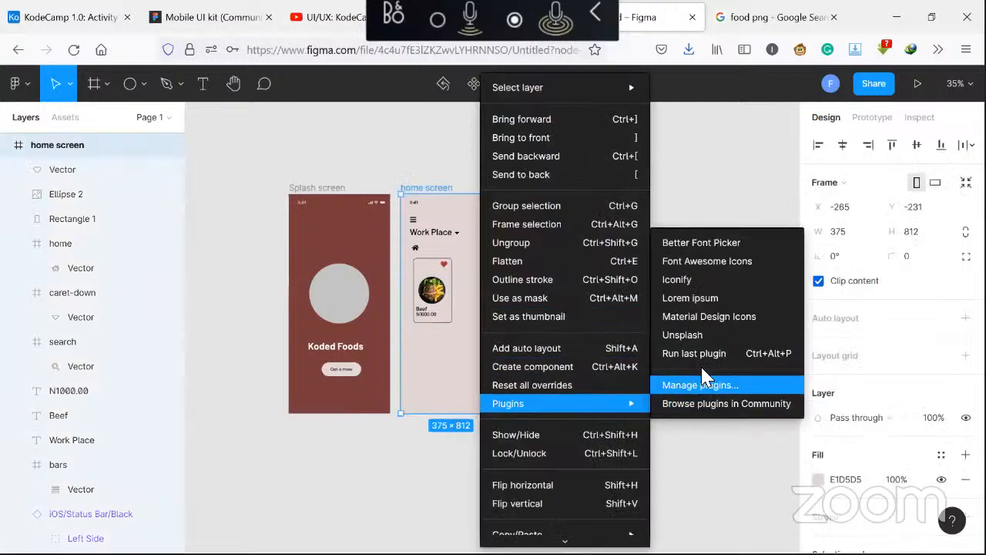
click(725, 261)
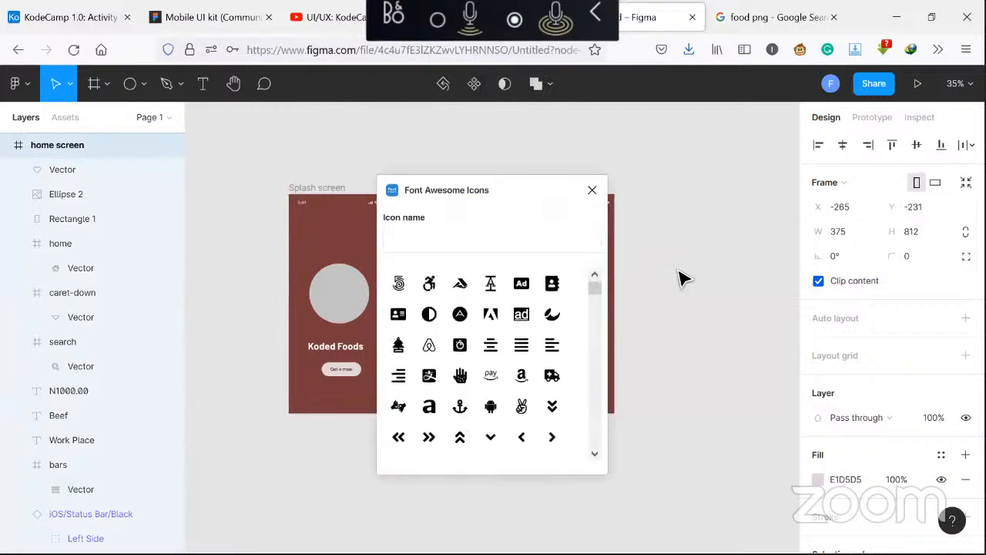
click(465, 243)
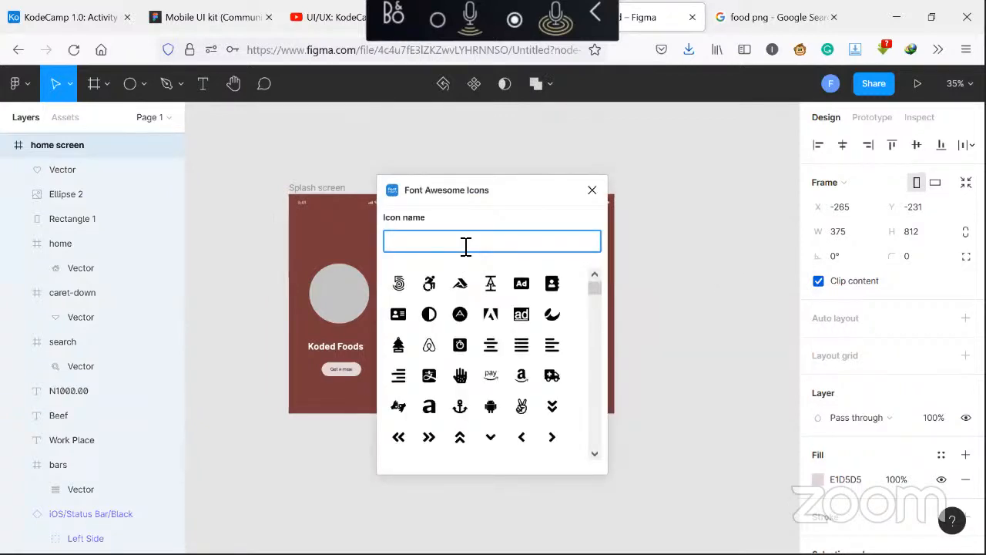
text(add)
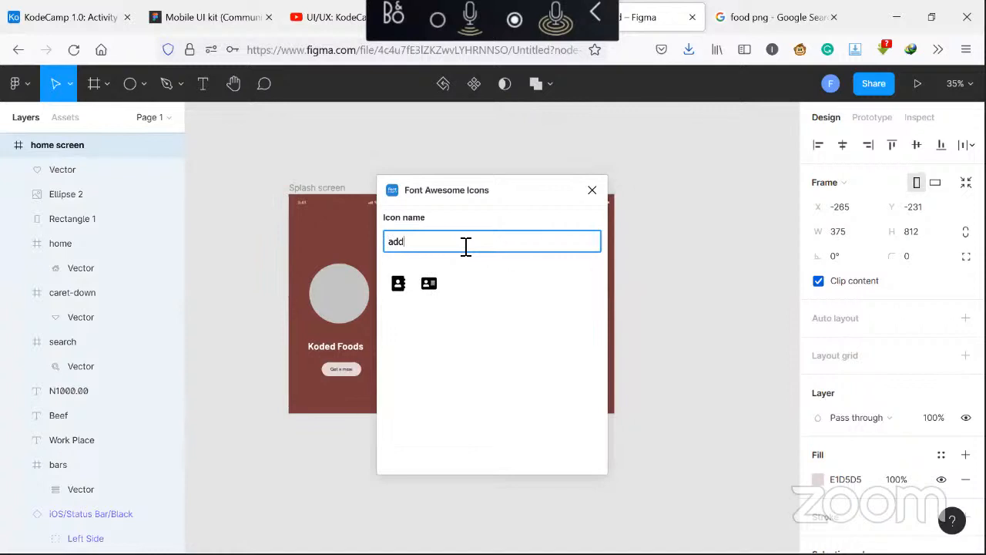
key(BackSpace)
key(BackSpace)
key(BackSpace)
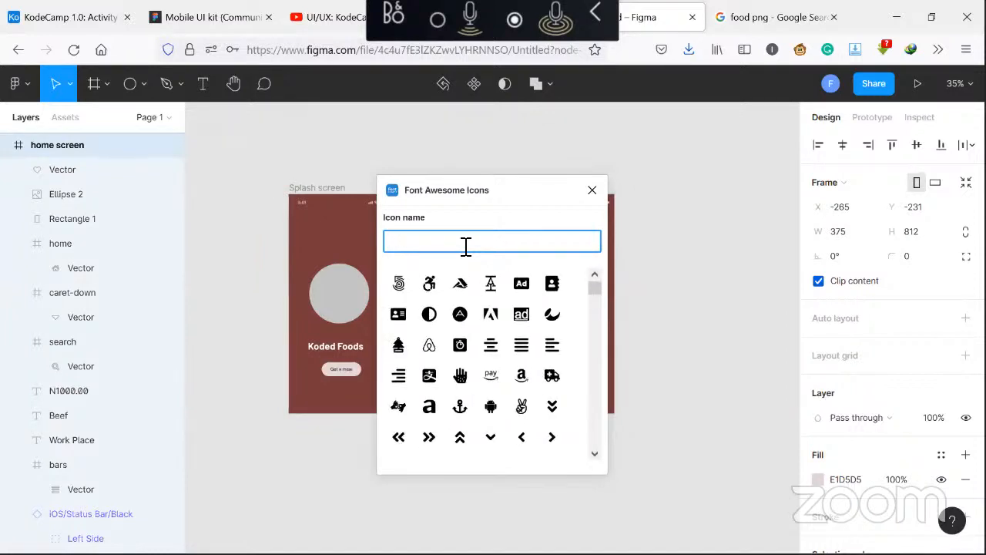
text(pl)
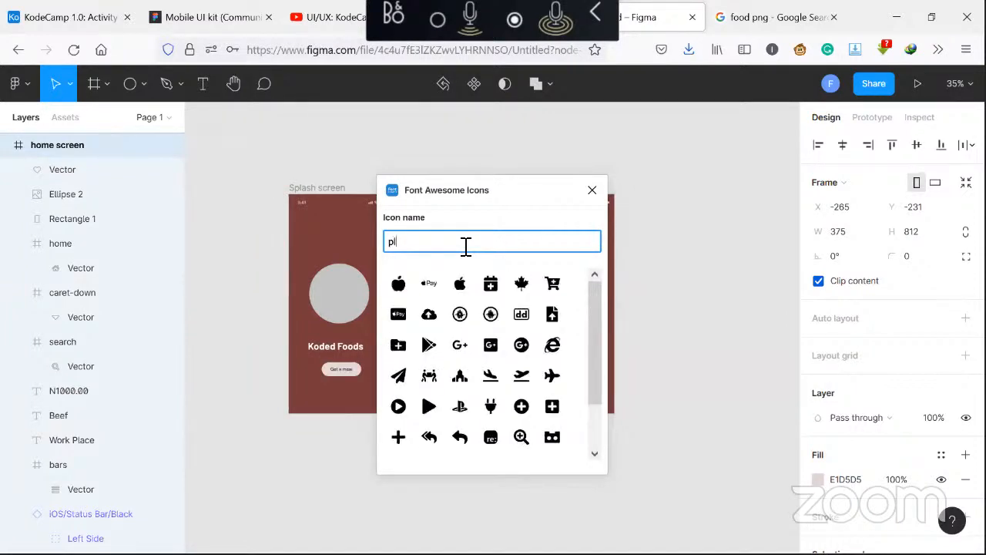
text(us)
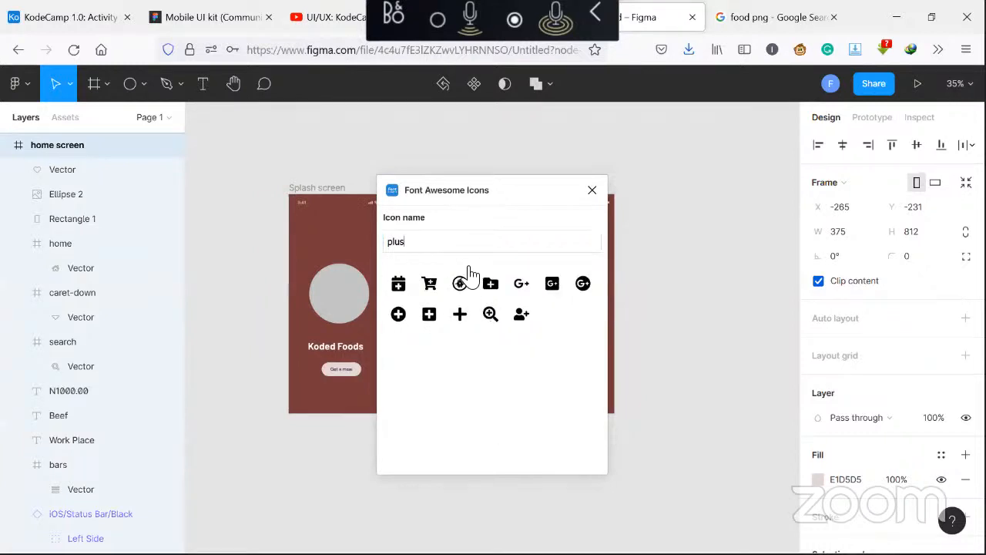
click(429, 318)
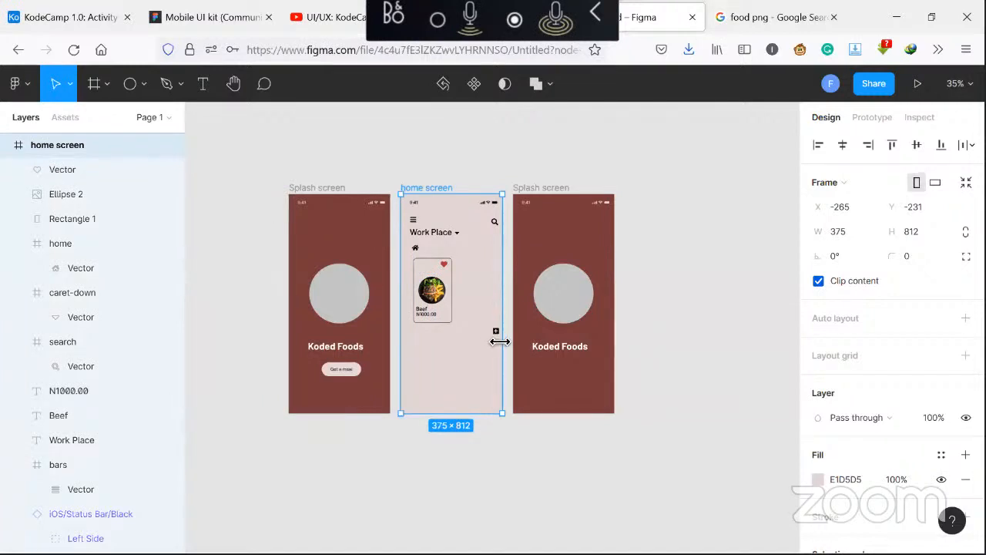
Move the plus icon out of its frame into the home screen frame below the card
click(667, 373)
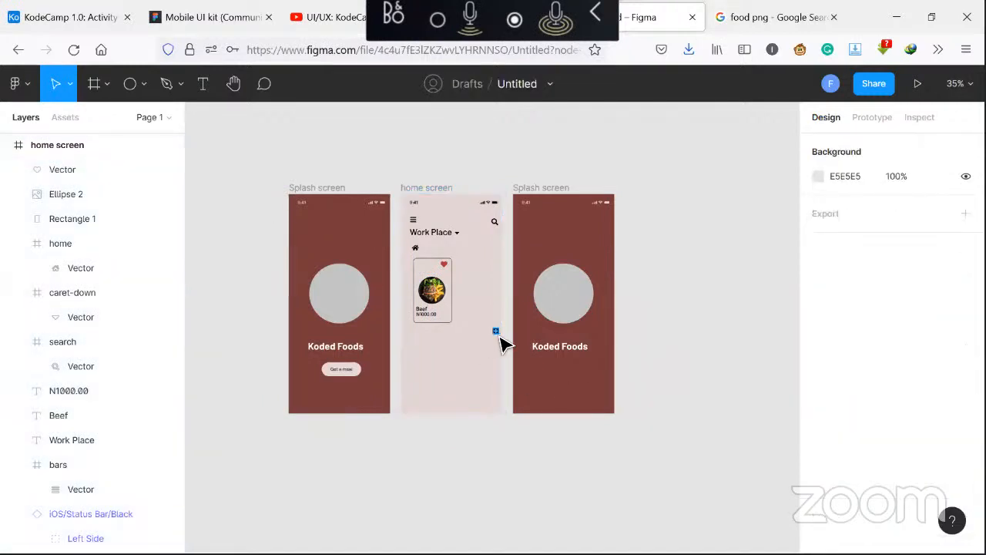
click(498, 333)
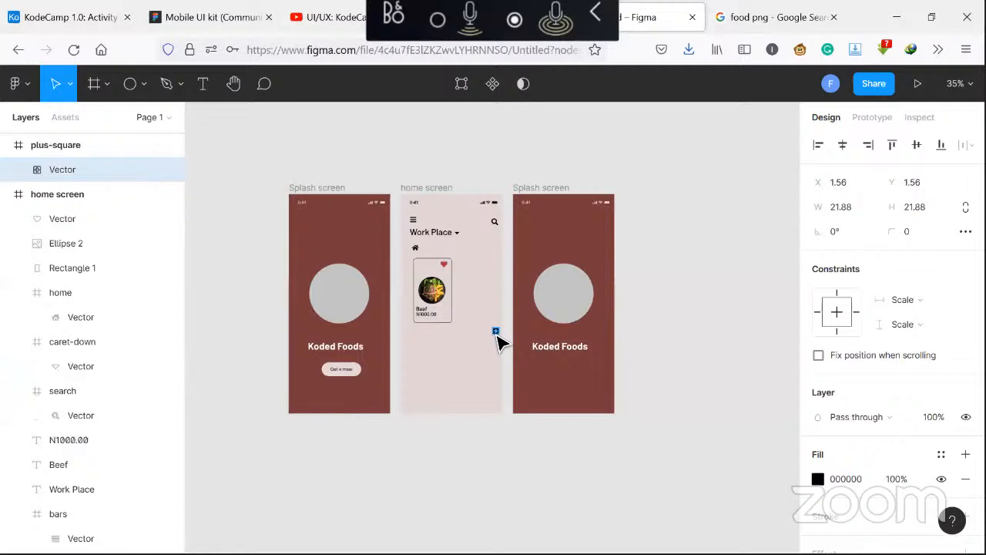
drag(499, 338, 467, 334)
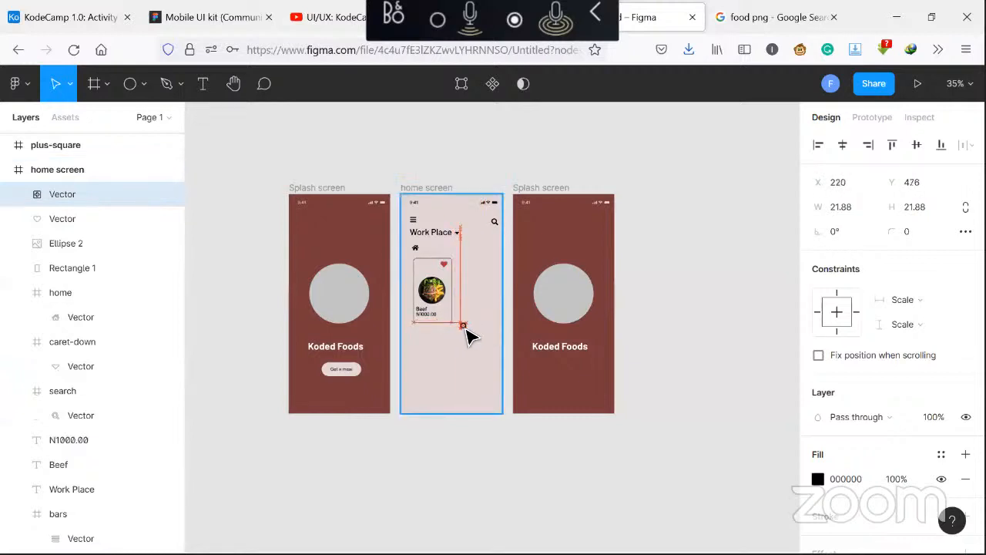
click(90, 148)
drag(91, 158, 91, 172)
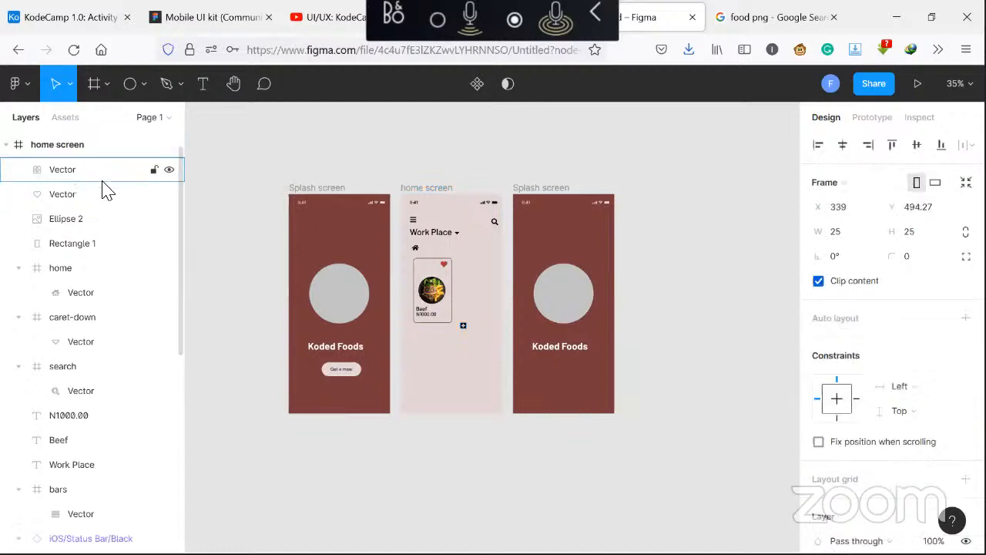
click(466, 329)
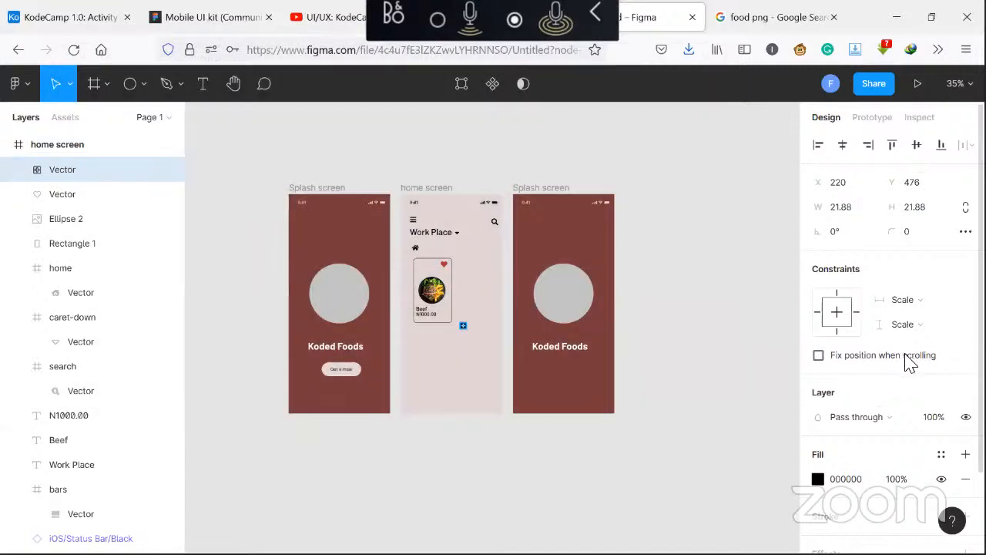
Set the plus icon's fill to 000000 at 80% opacity
scroll(907, 365, down, 2)
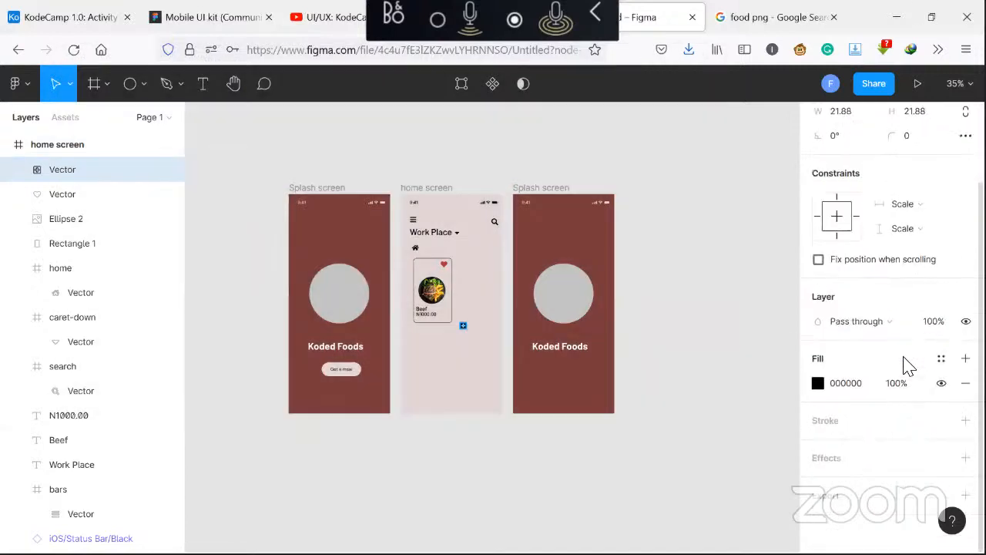
click(818, 383)
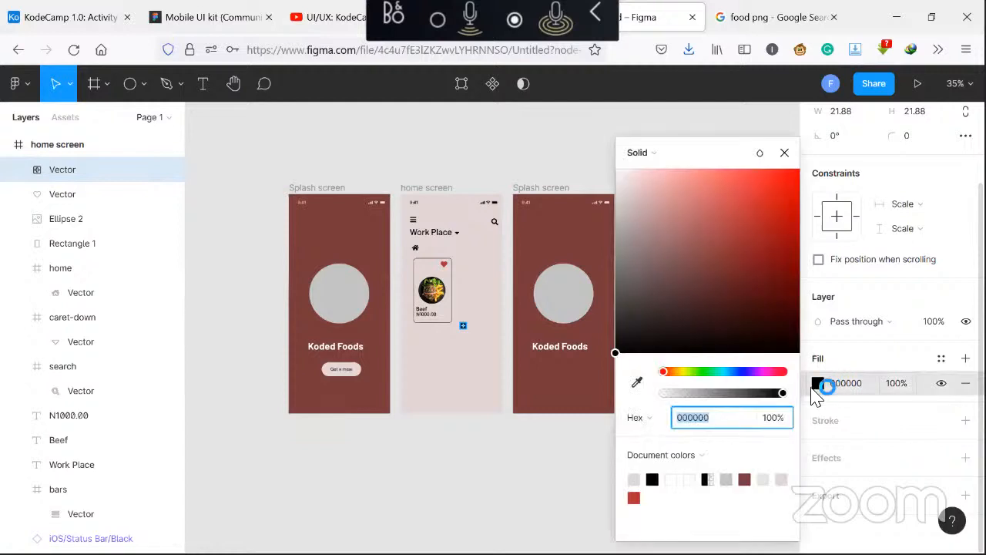
click(671, 479)
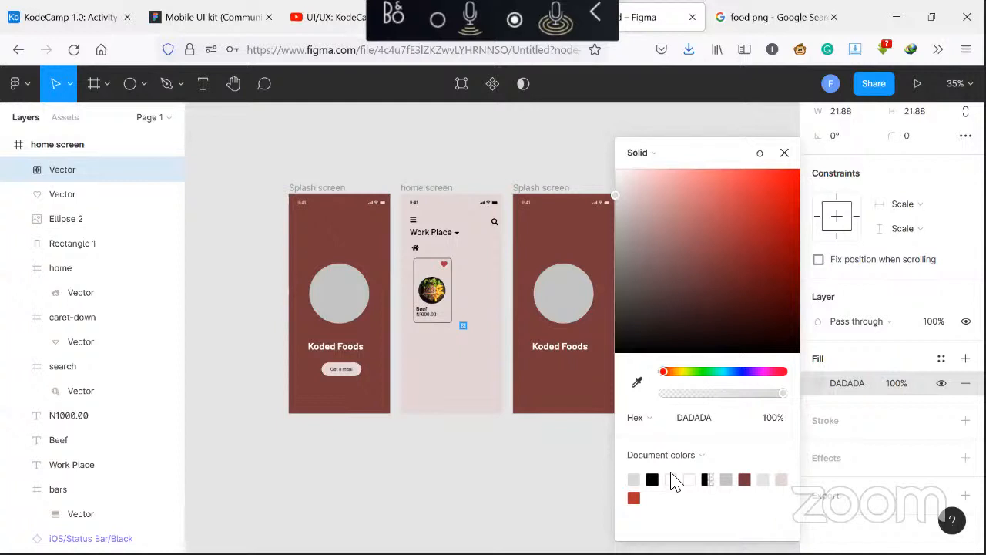
click(673, 479)
click(772, 417)
text(80)
key(Return)
Place the plus icon at the card's bottom-right corner beside the price
click(453, 326)
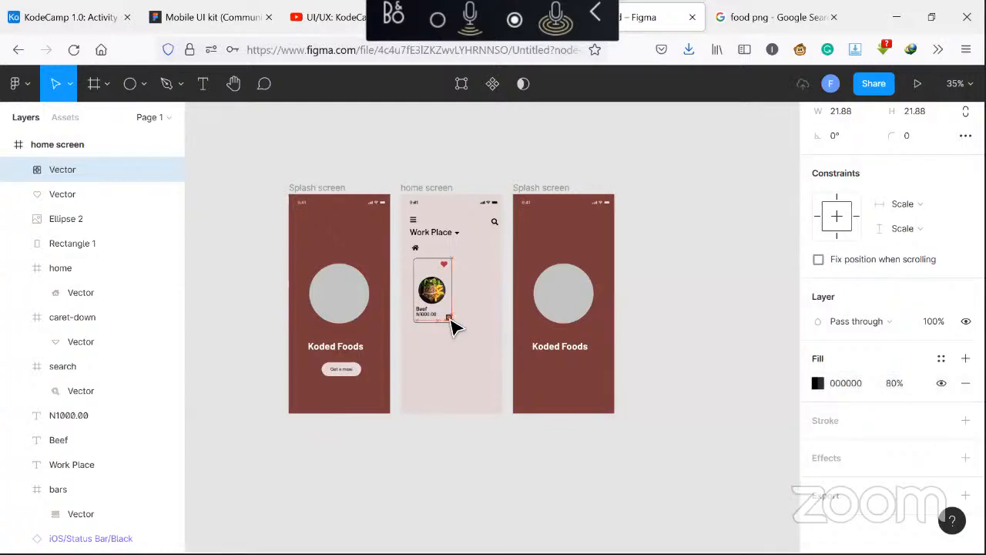
drag(453, 327, 449, 319)
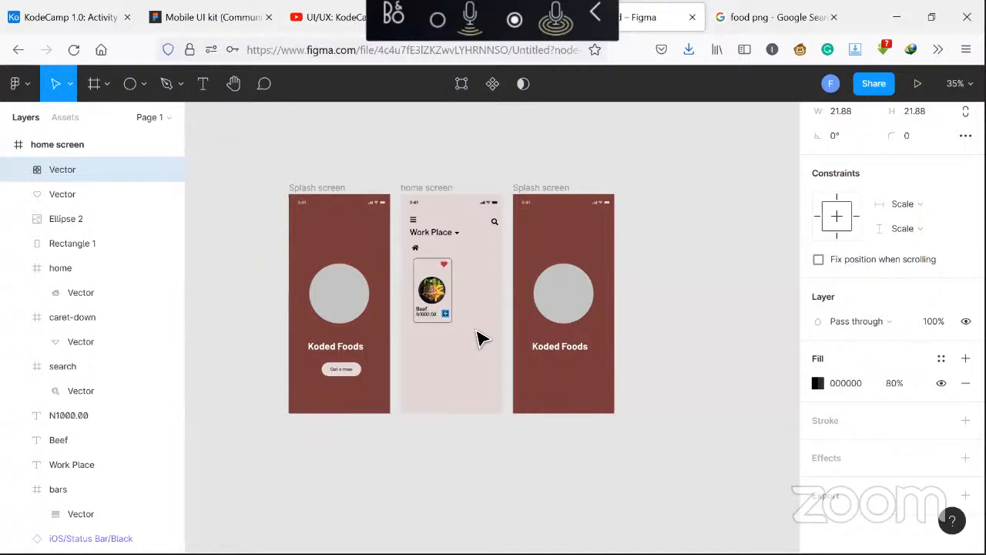
click(478, 339)
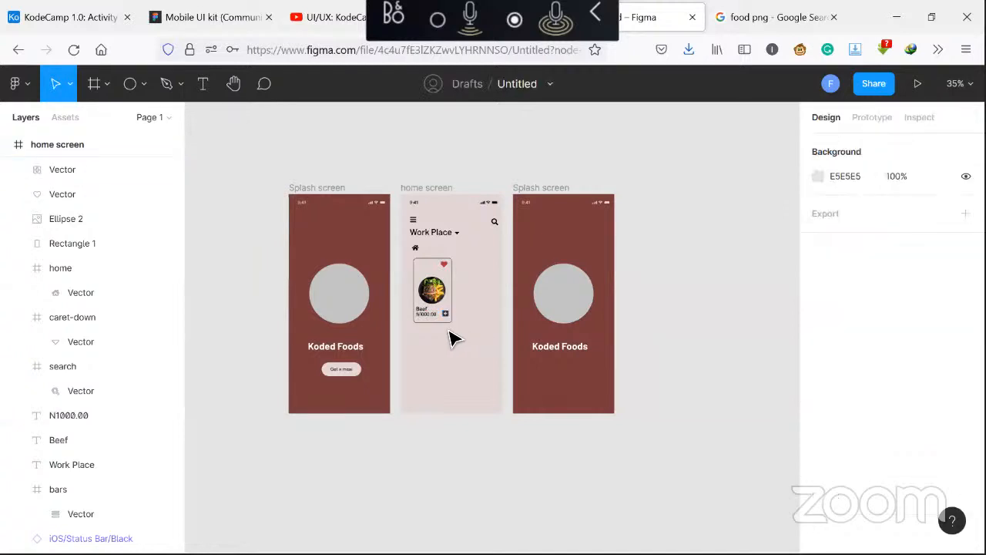
click(437, 322)
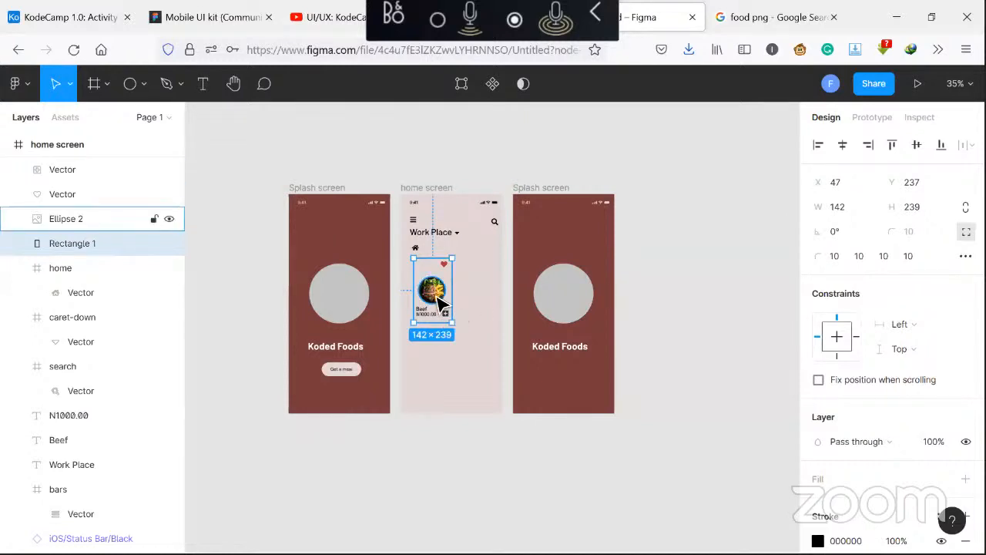
Duplicate the first card's background rectangle and place the copy to the right of the card
shift+click(438, 297)
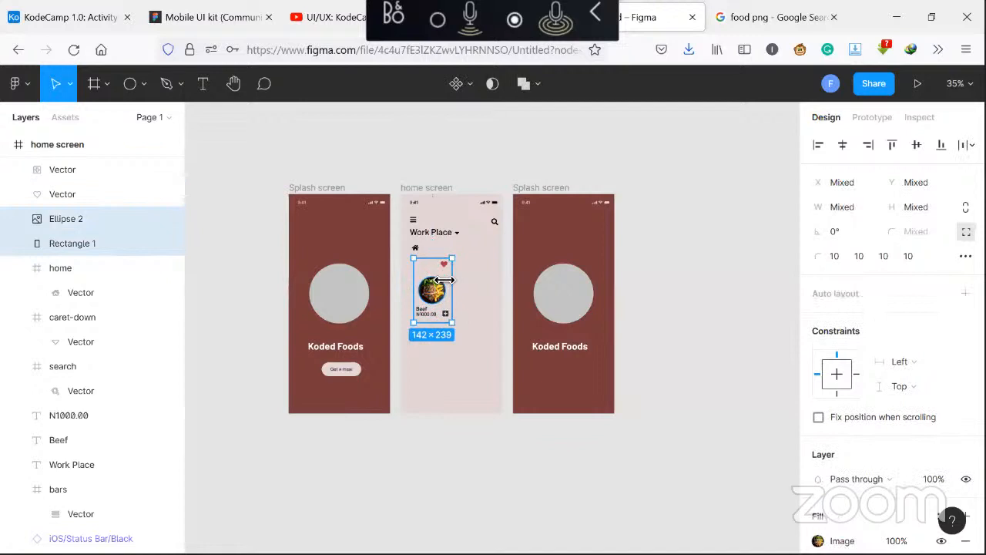
shift+click(432, 319)
shift+click(428, 317)
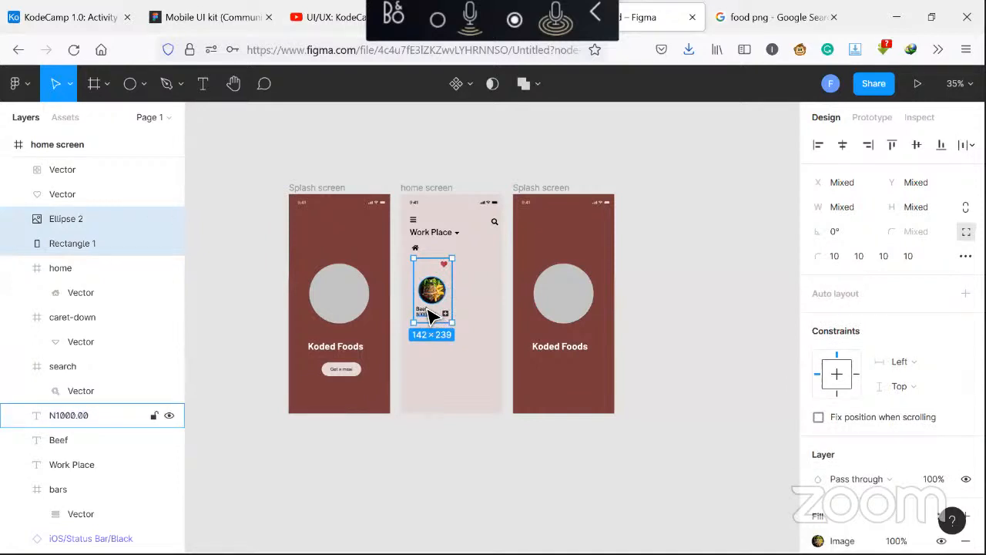
shift+click(428, 317)
shift+click(428, 317)
click(112, 439)
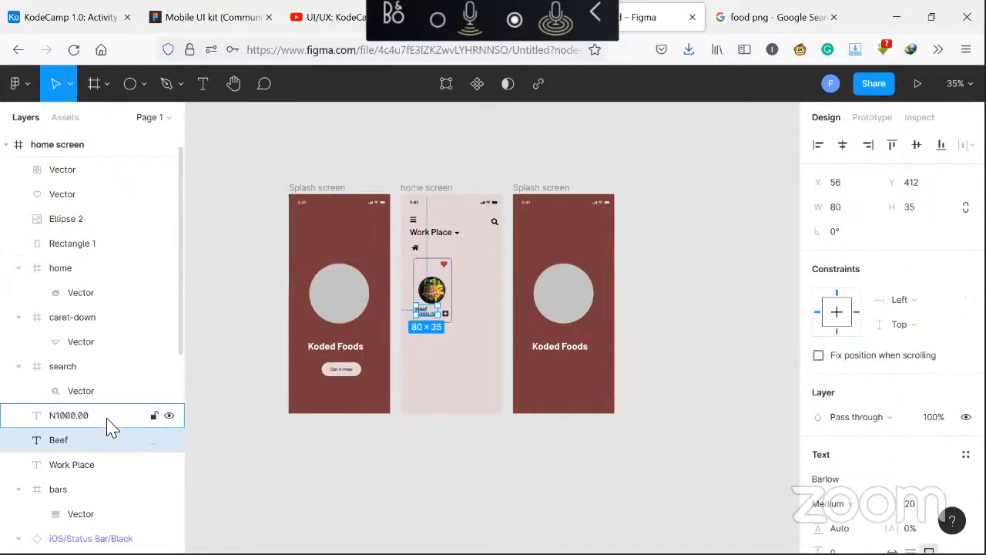
shift+click(109, 426)
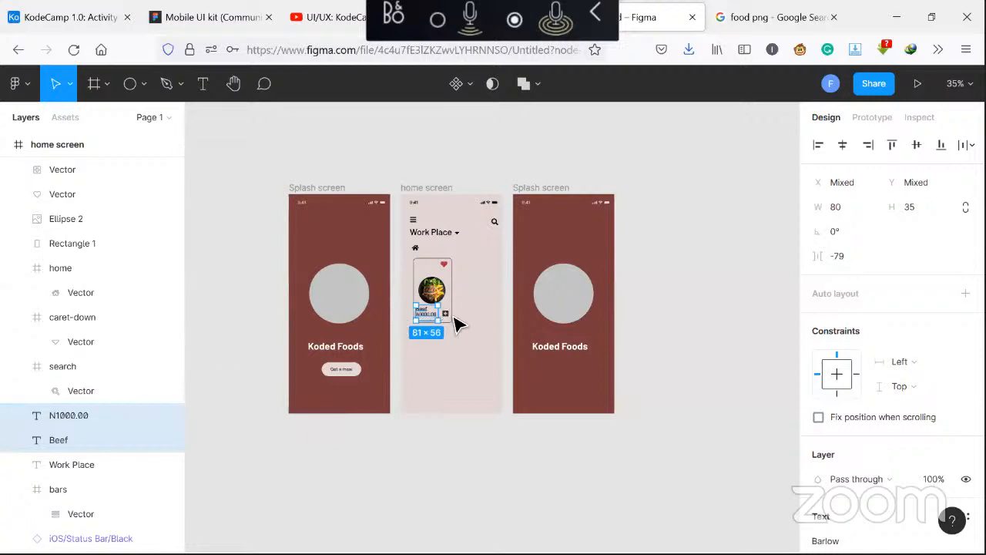
shift+click(443, 265)
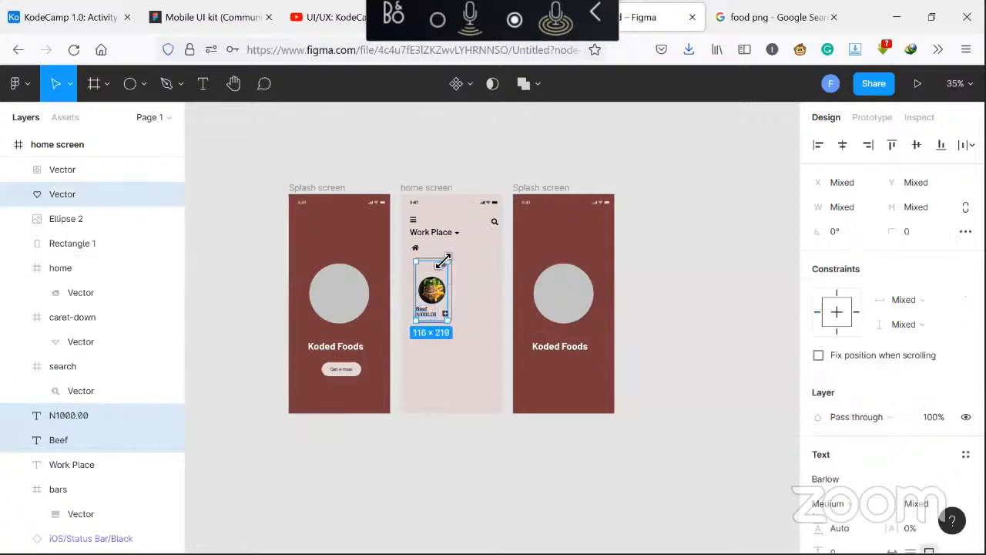
shift+click(433, 286)
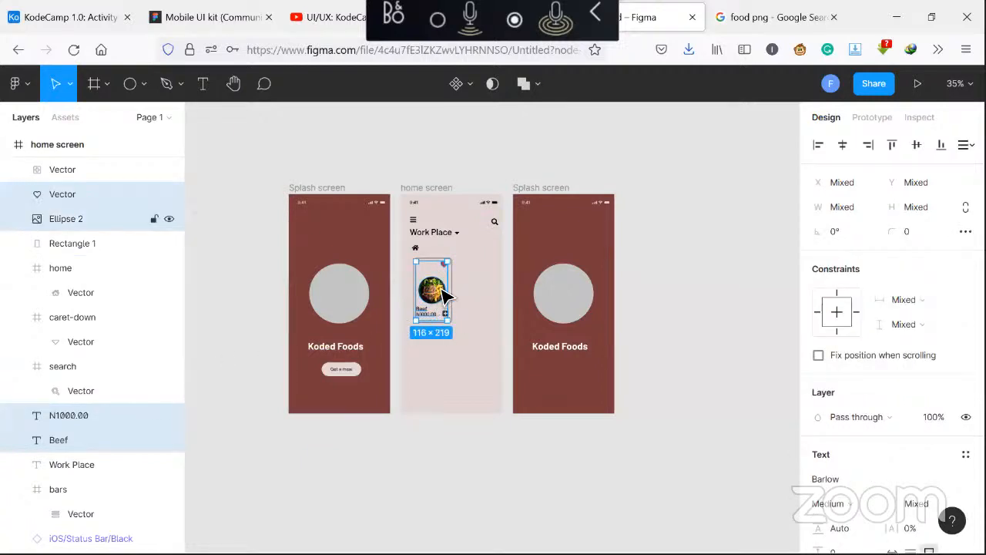
shift+click(112, 247)
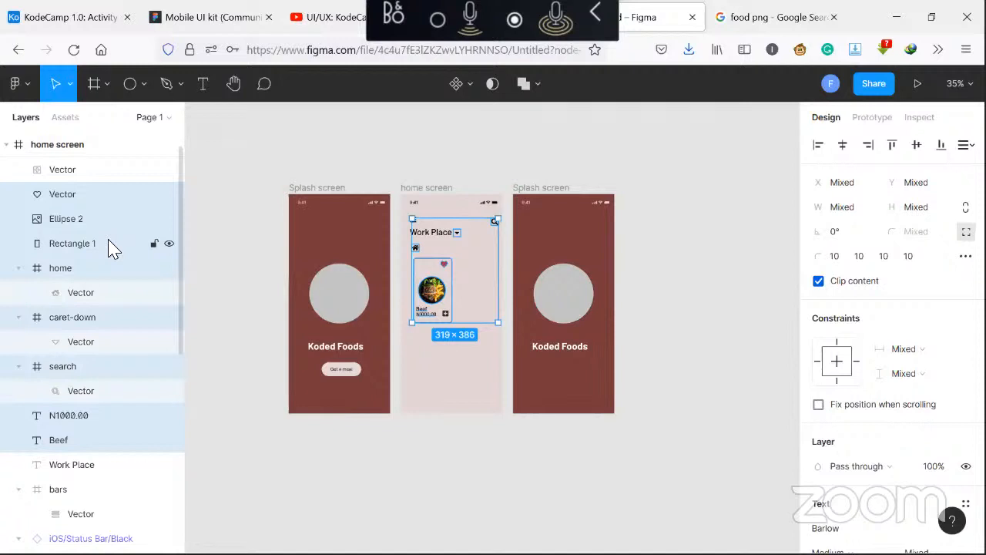
click(457, 378)
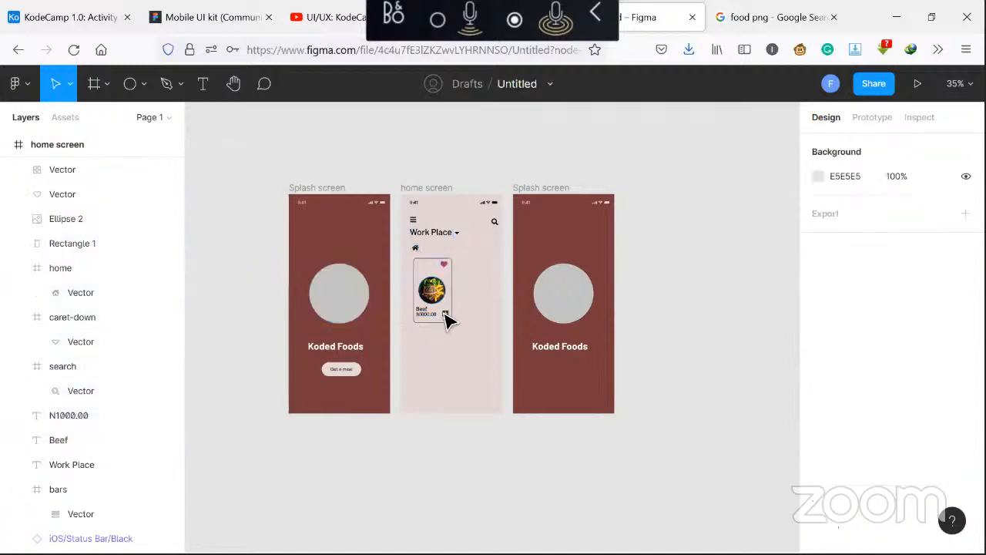
click(431, 287)
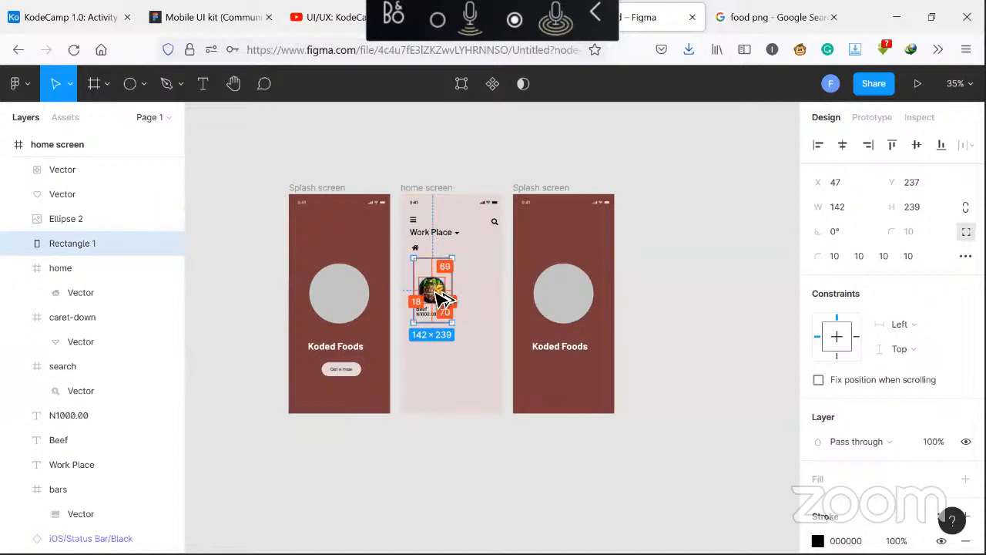
drag(442, 293, 478, 299)
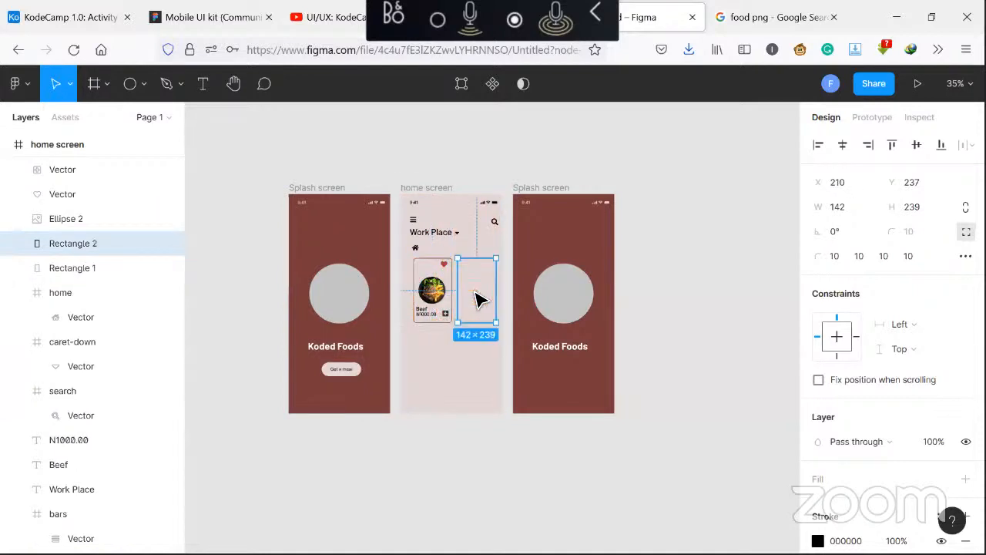
Group the first card's rectangle, food image, heart, name, price and plus icon, and name the group Beef
click(424, 298)
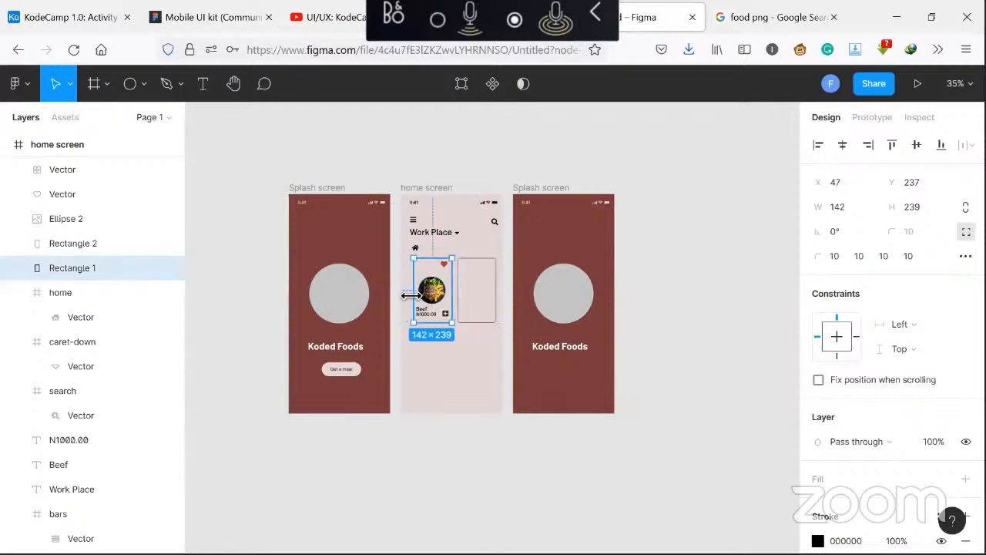
click(432, 296)
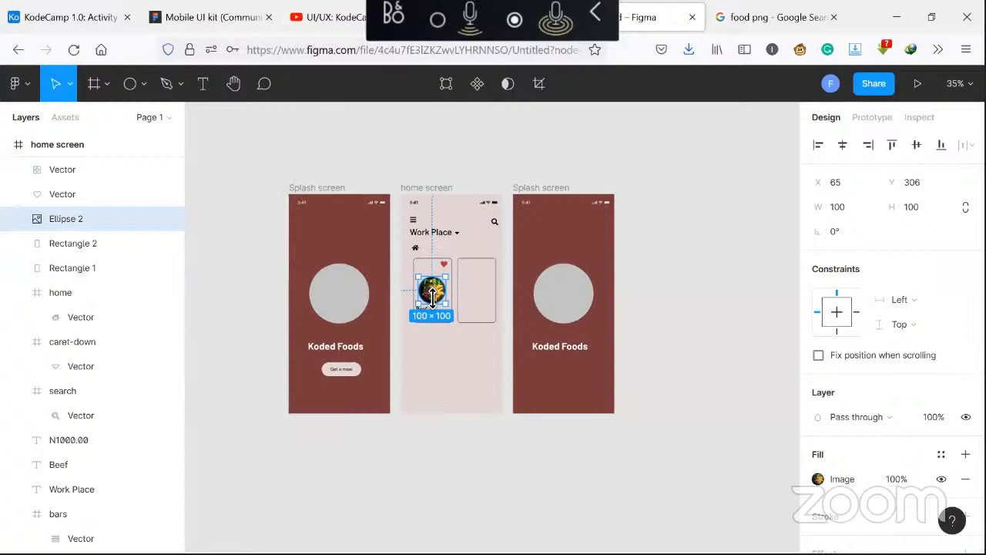
key(alt)
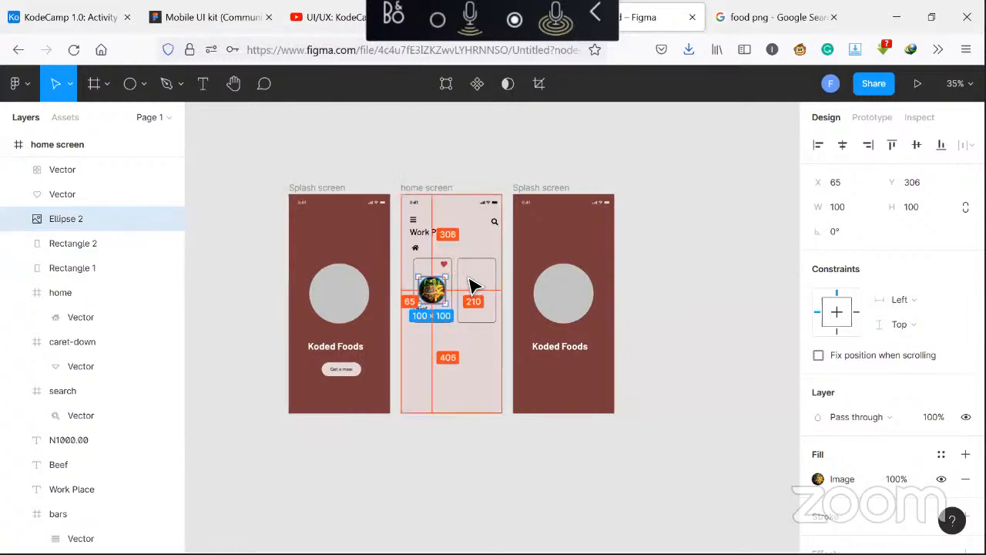
click(450, 399)
click(437, 302)
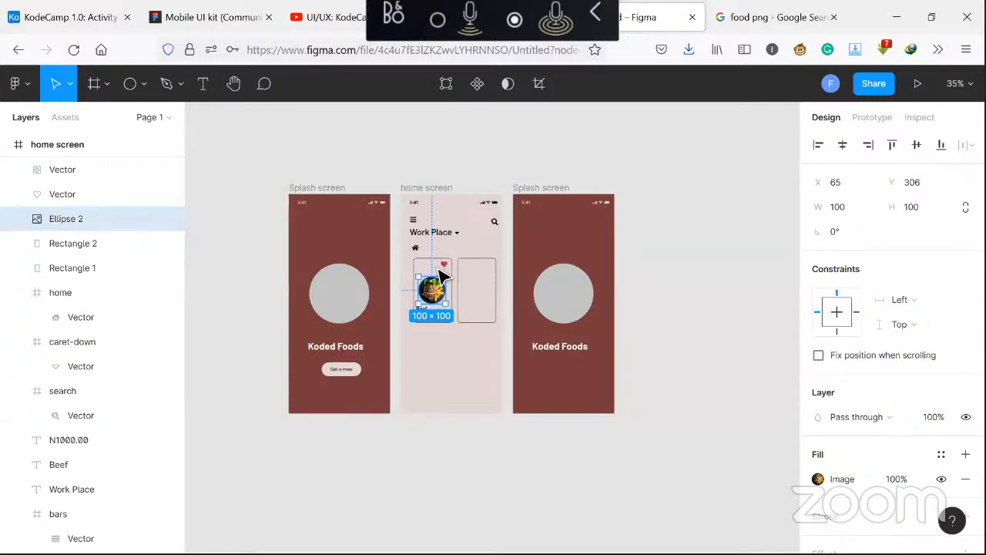
shift+click(441, 268)
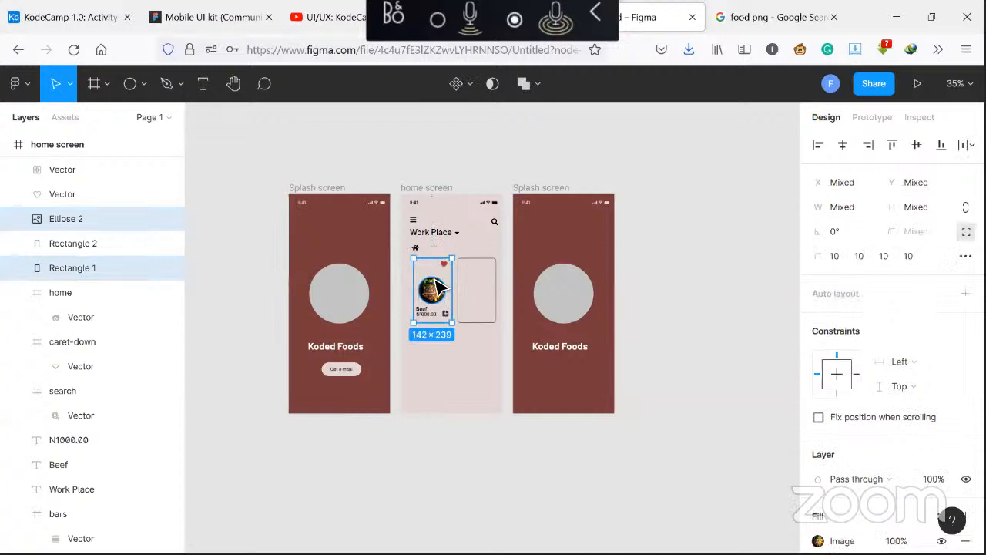
shift+click(428, 315)
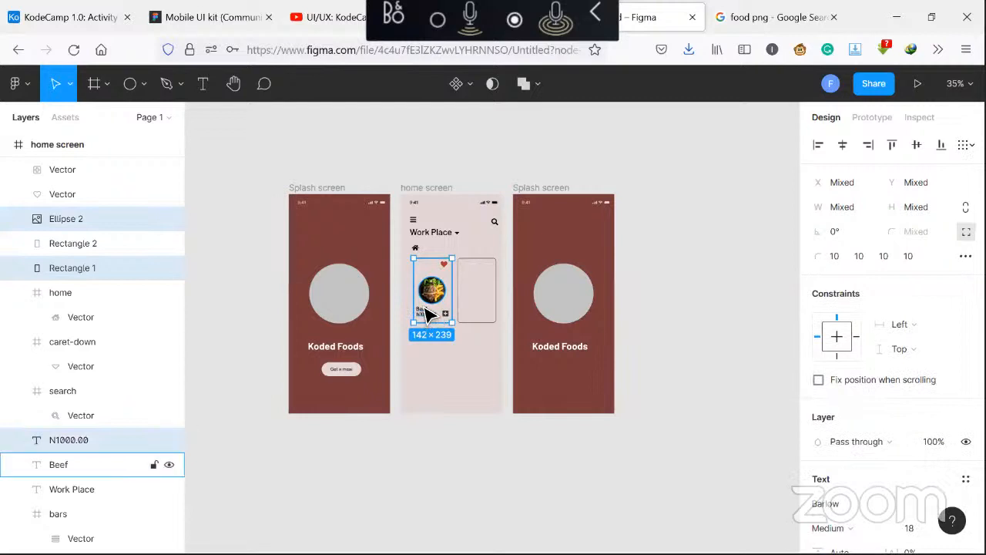
shift+click(424, 318)
shift+click(445, 314)
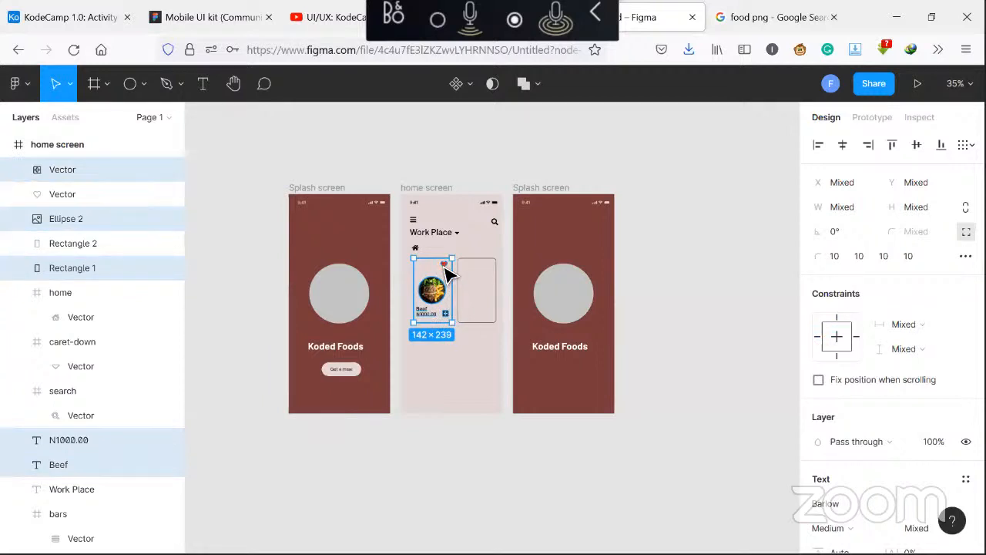
shift+click(445, 268)
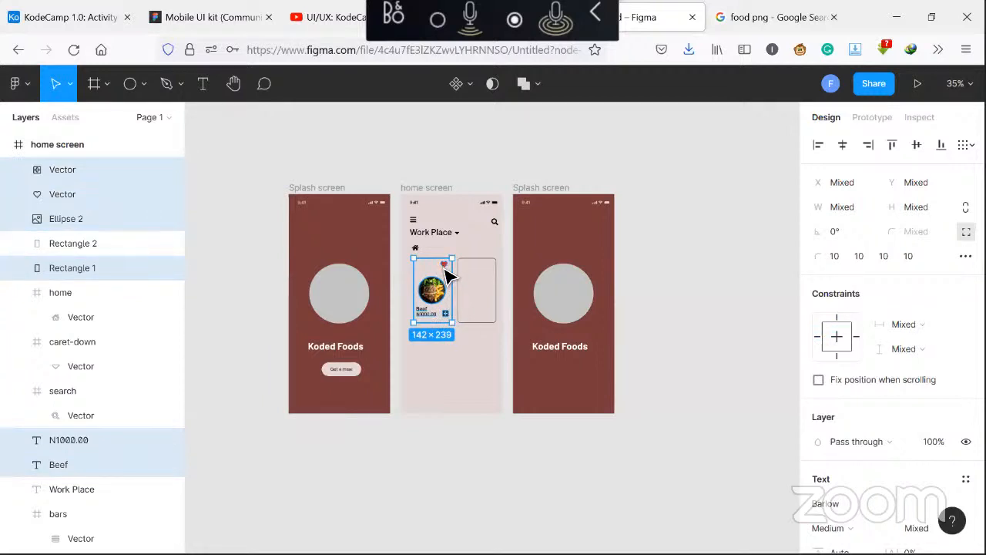
key(ctrl+g)
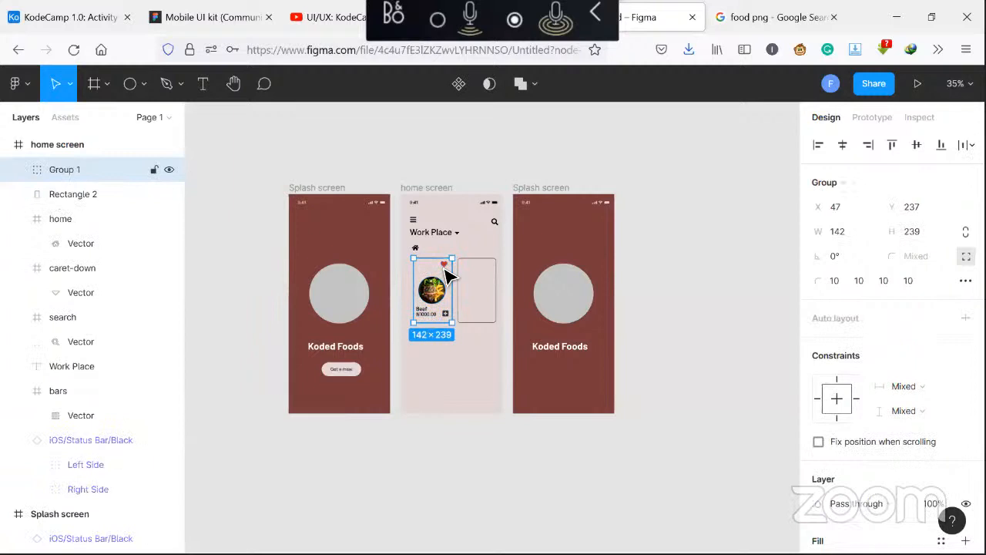
double_click(51, 170)
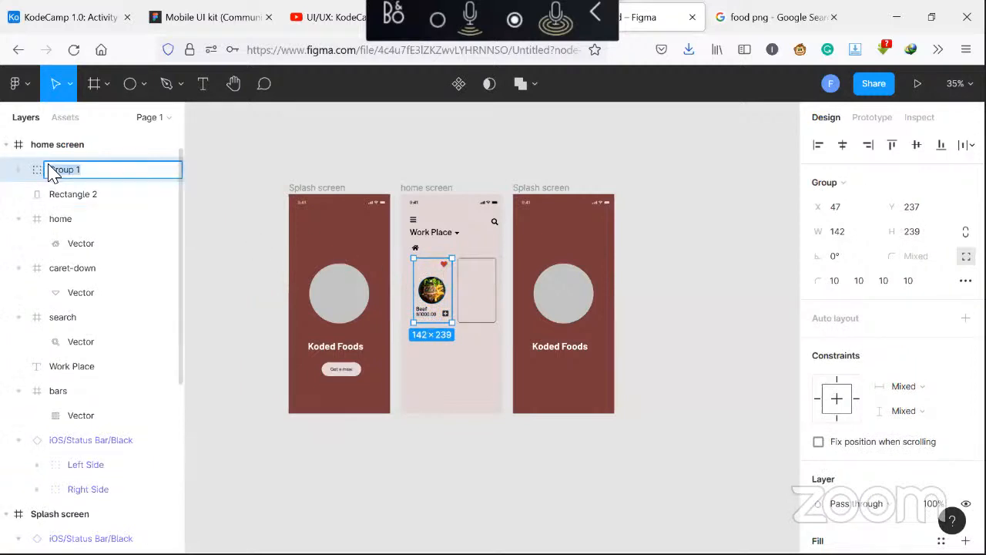
text(Beef)
key(Return)
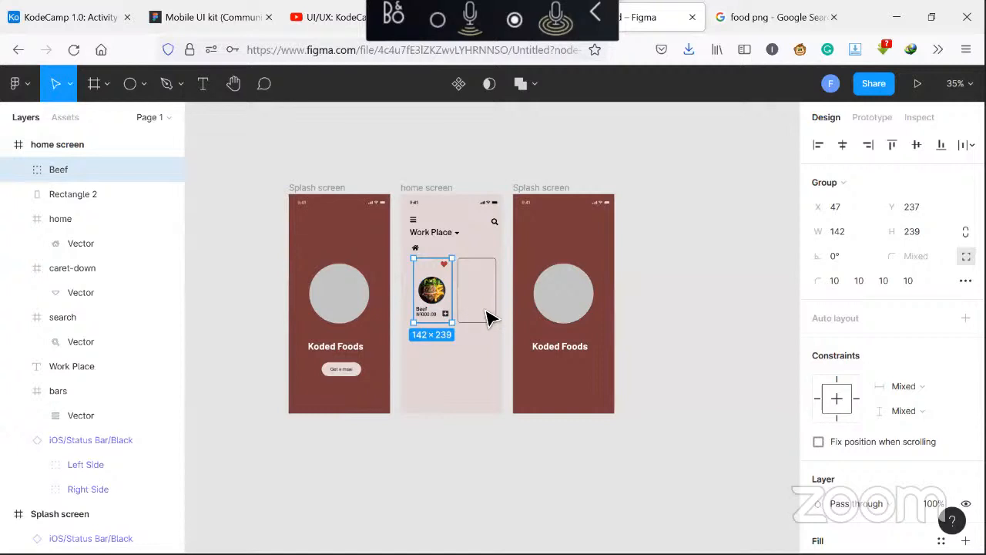
Look at the Mobile UI kit file in the other browser tab
click(466, 356)
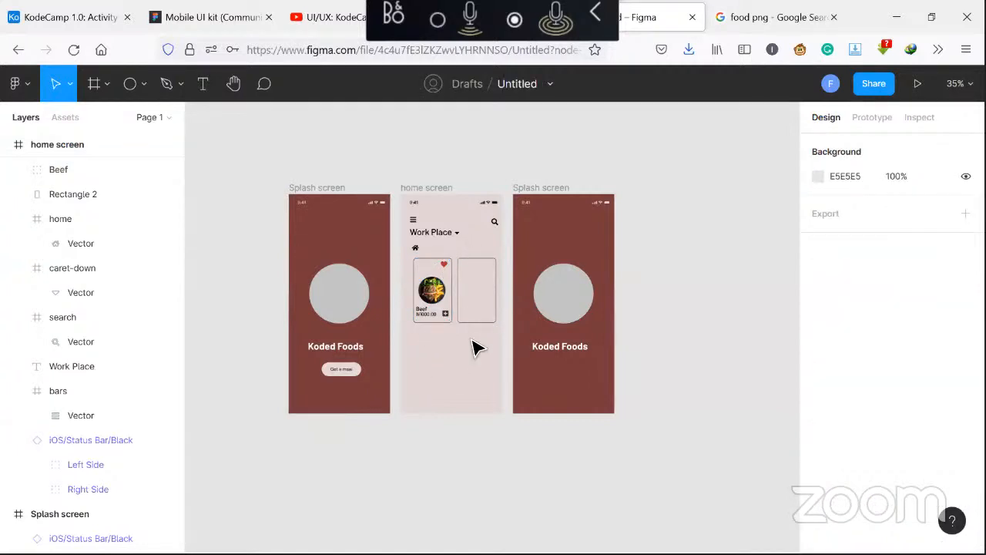
click(231, 17)
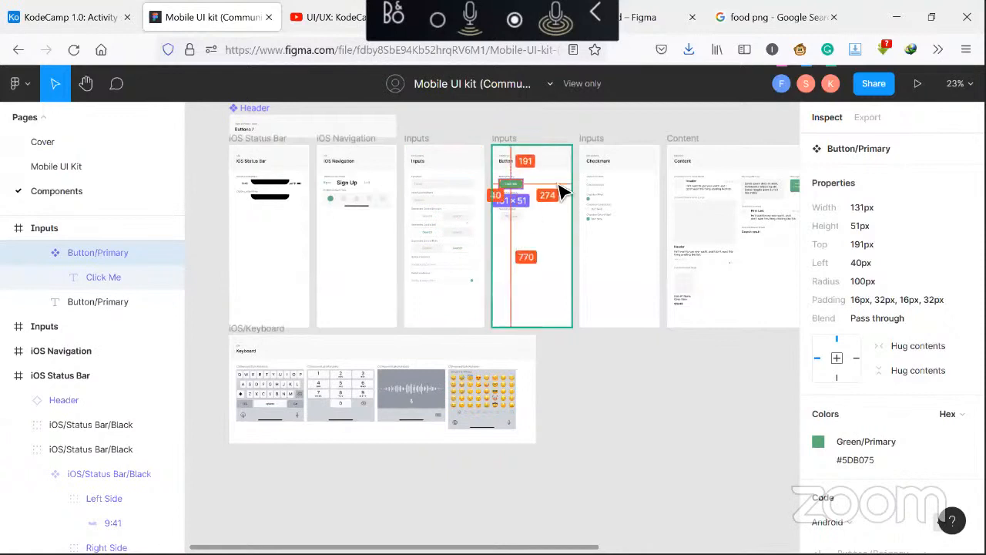
key(ctrl+Tab)
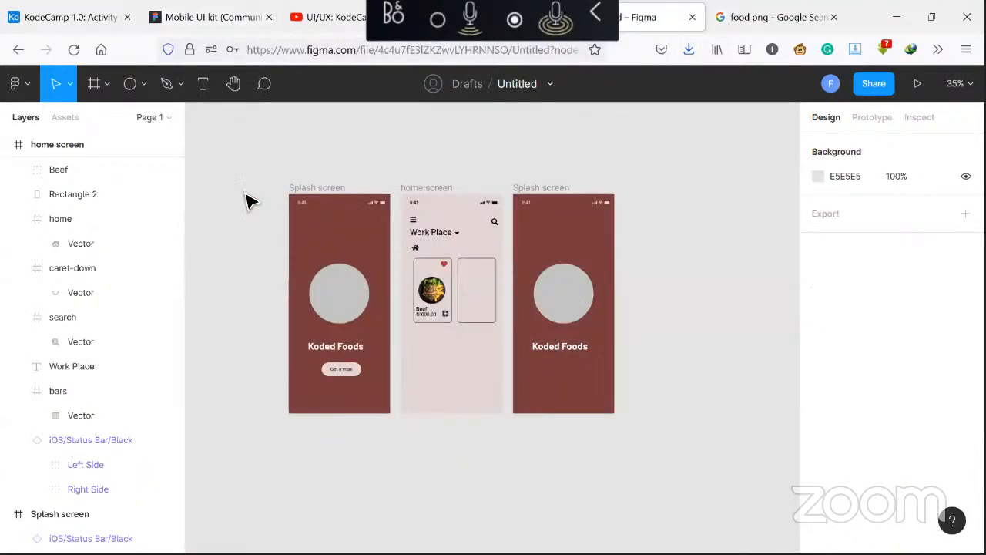
Draw a rectangle about 298 × 75 near the bottom of the home screen
click(144, 85)
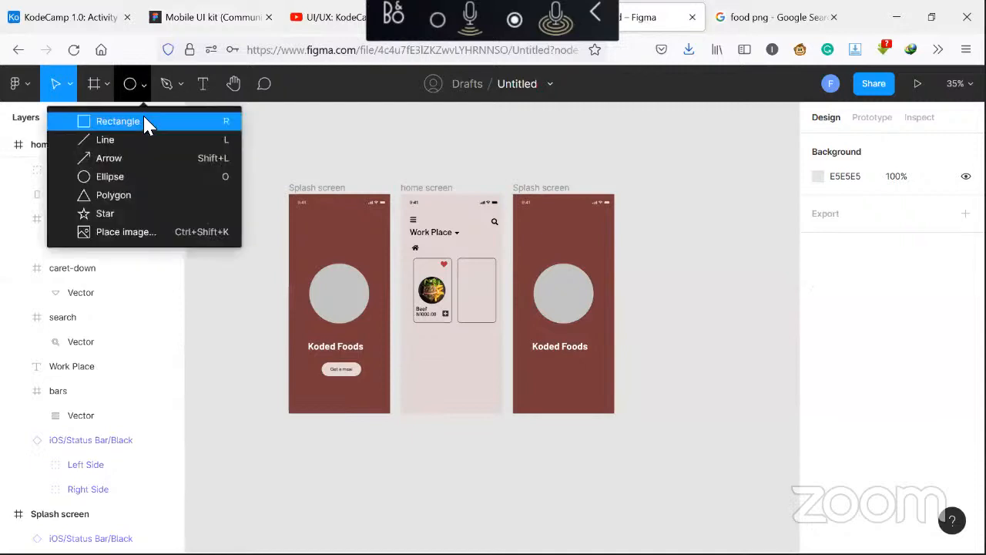
click(144, 120)
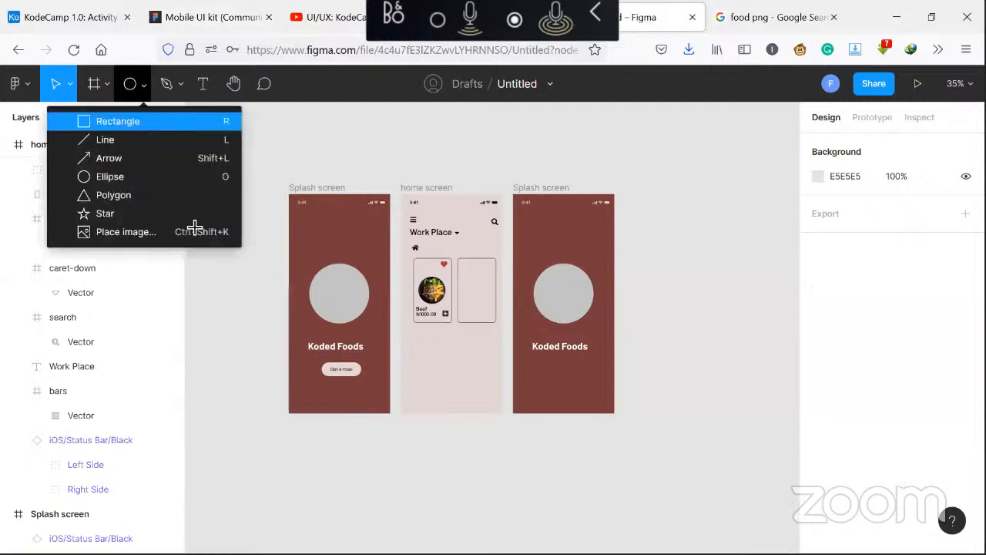
click(421, 372)
drag(451, 389, 490, 384)
drag(424, 385, 450, 375)
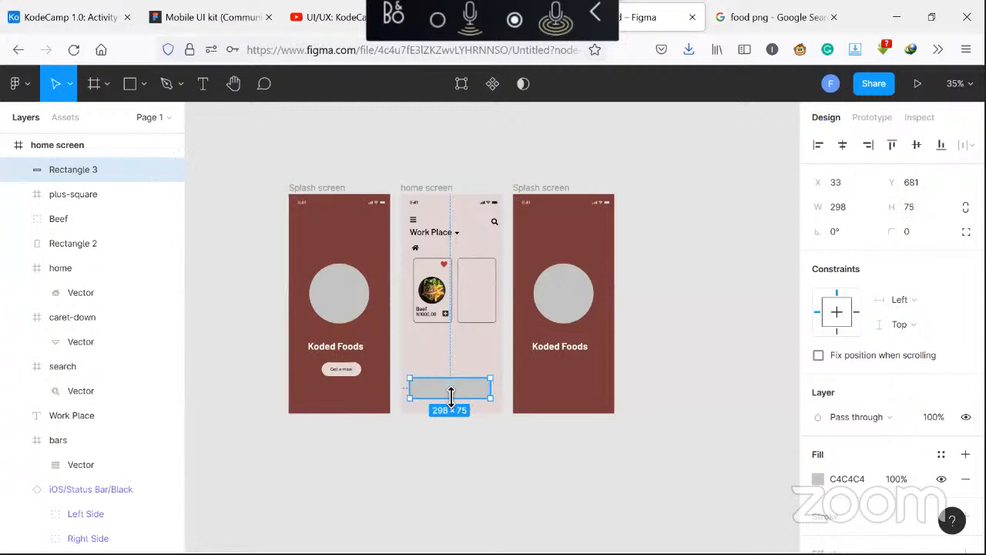
Round only the rectangle's two bottom corners with a radius of 40
click(966, 231)
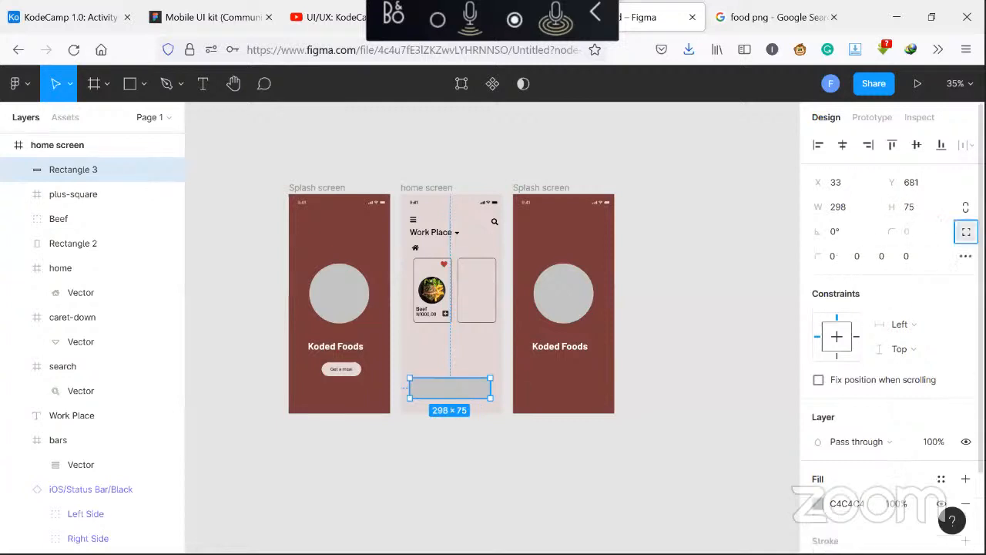
click(879, 257)
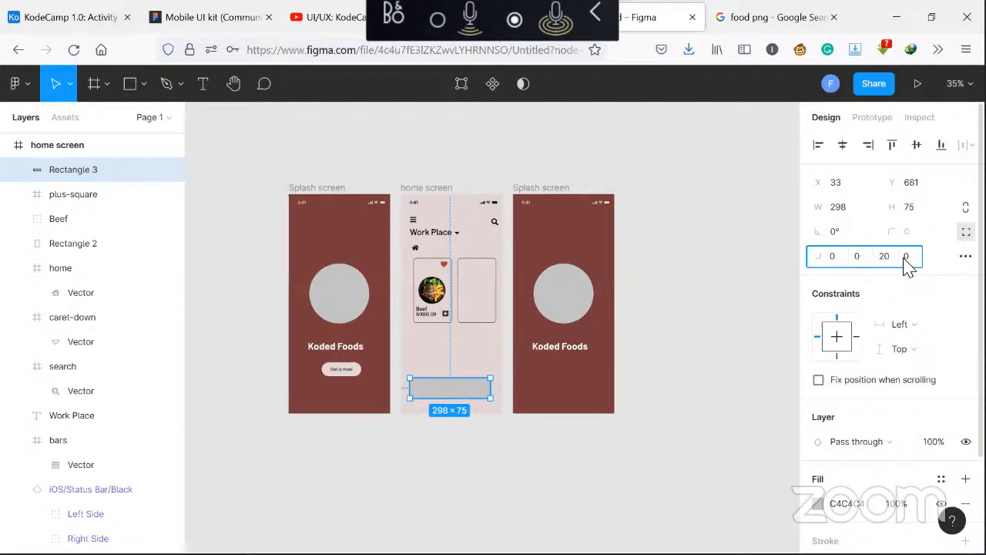
key(Return)
click(904, 261)
text(20)
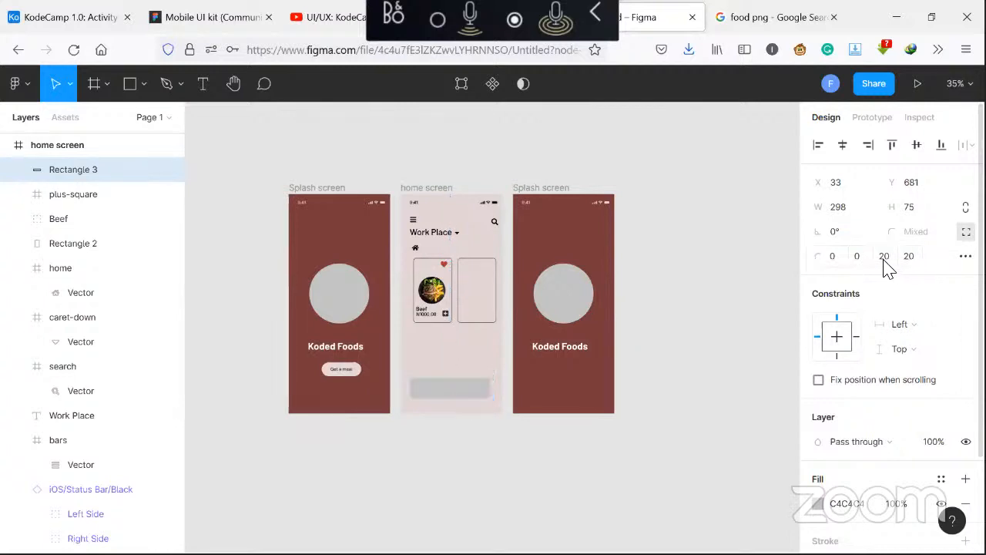
key(Return)
click(883, 262)
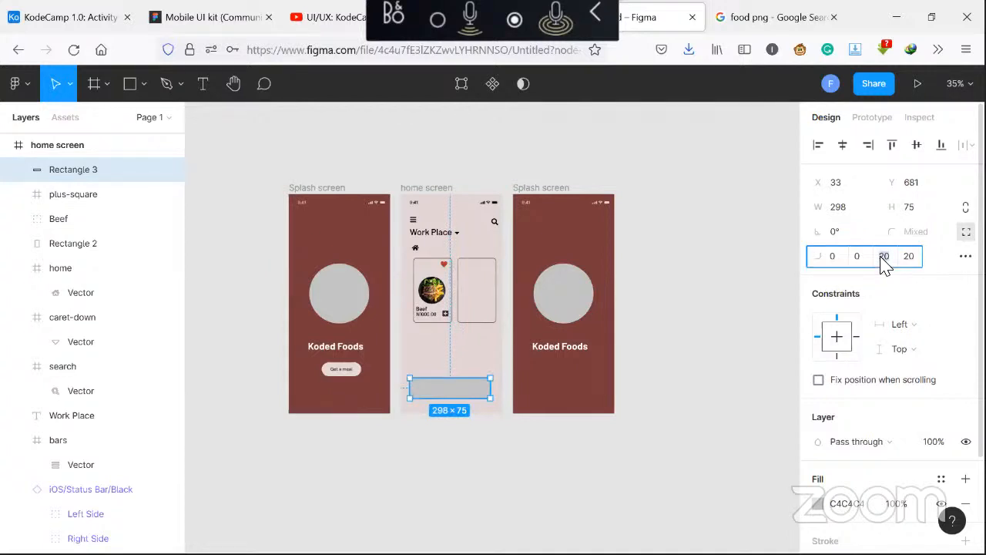
text(30)
click(909, 262)
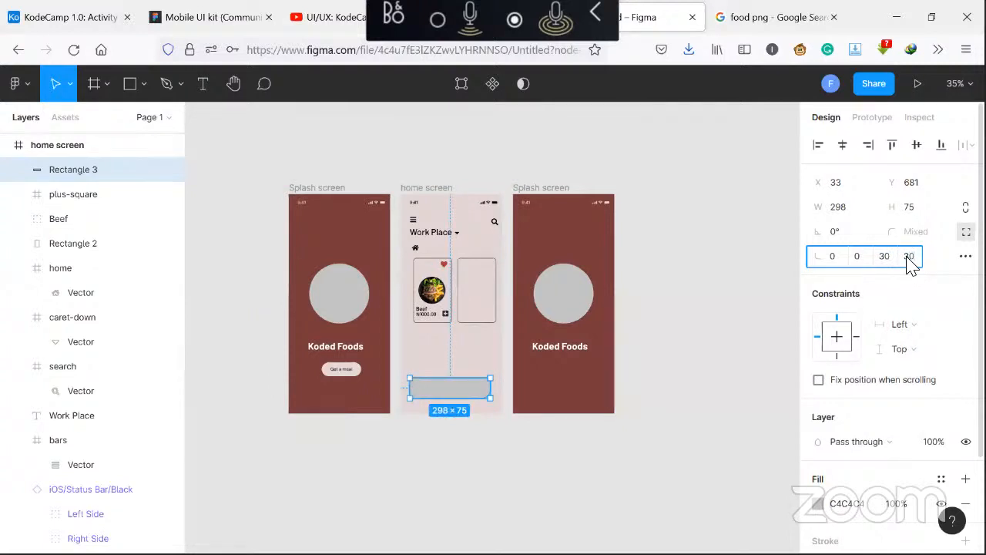
key(Return)
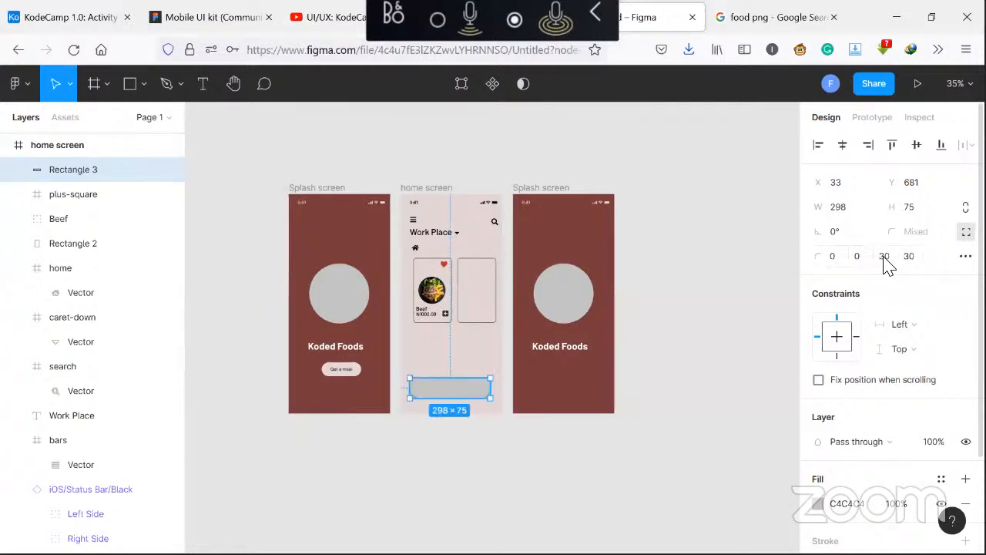
click(886, 262)
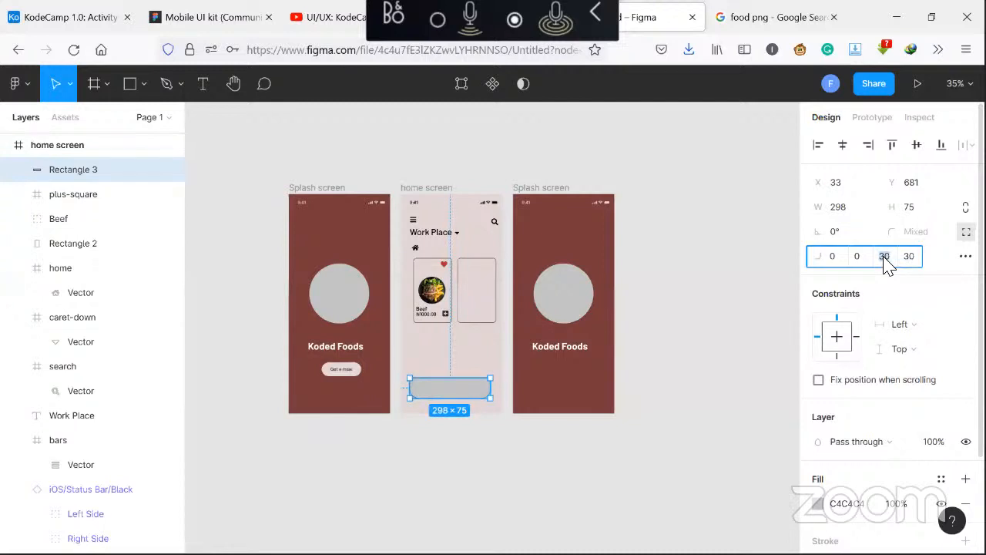
text(40)
key(Tab)
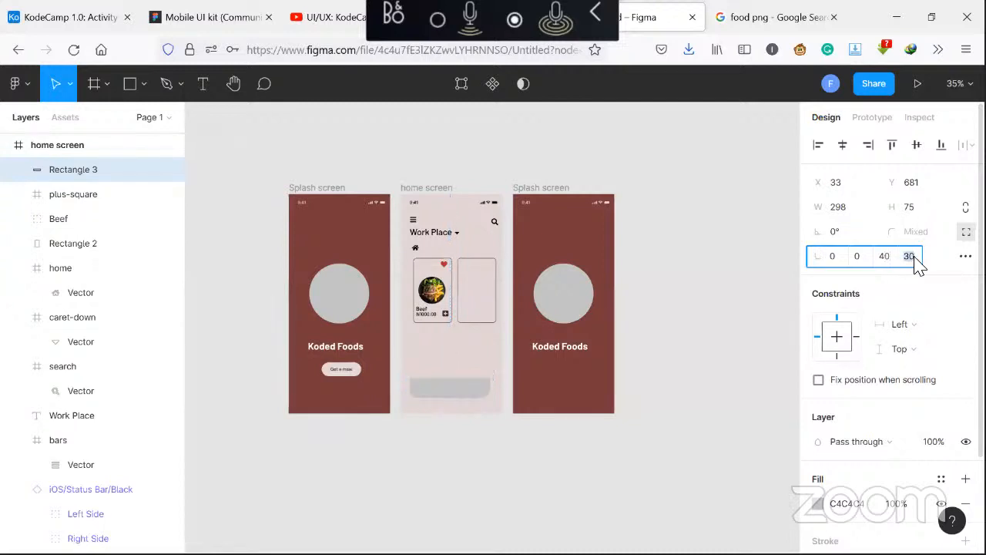
text(40)
key(Return)
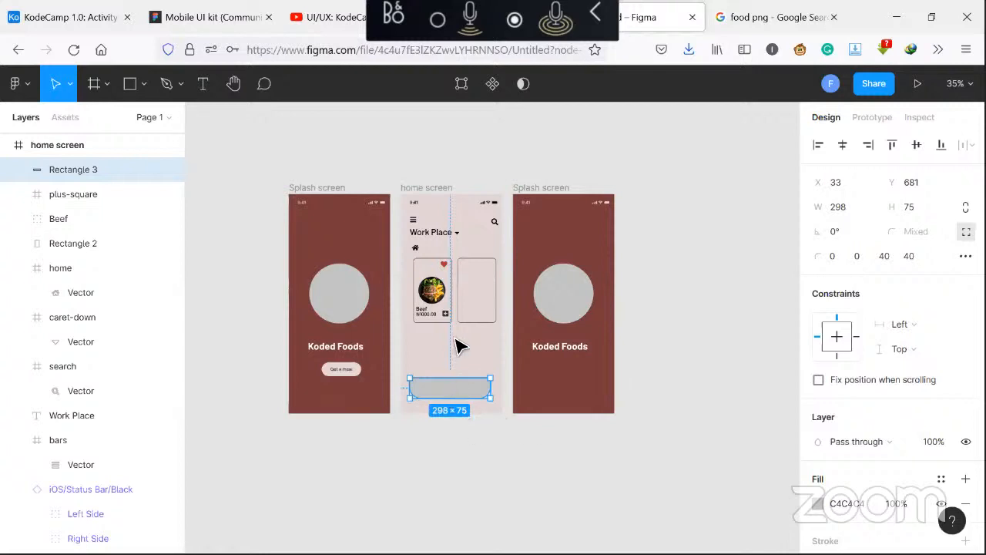
Fill the bottom-bar rectangle with the splash screen's maroon colour 773A3A using the eyedropper
scroll(886, 414, down, 1)
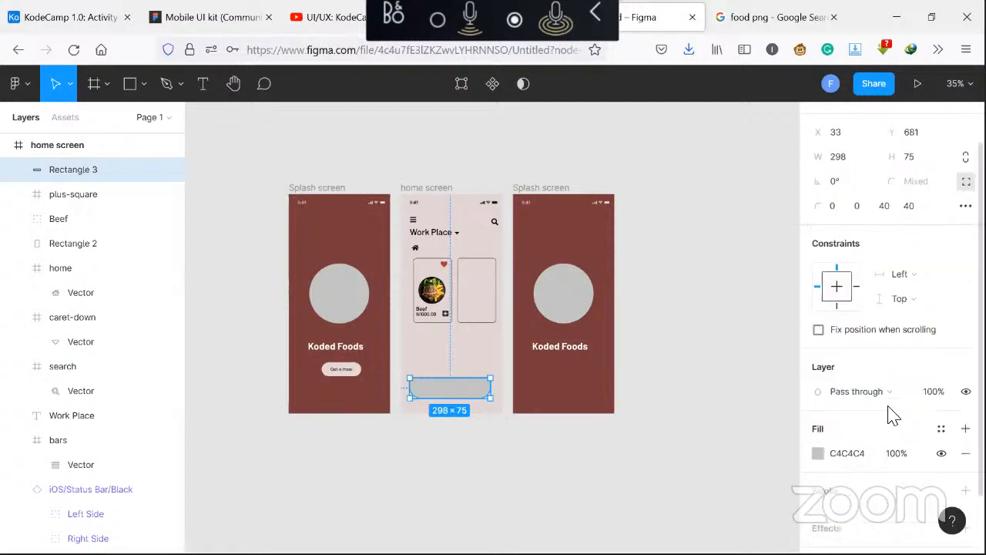
scroll(891, 415, down, 1)
click(817, 384)
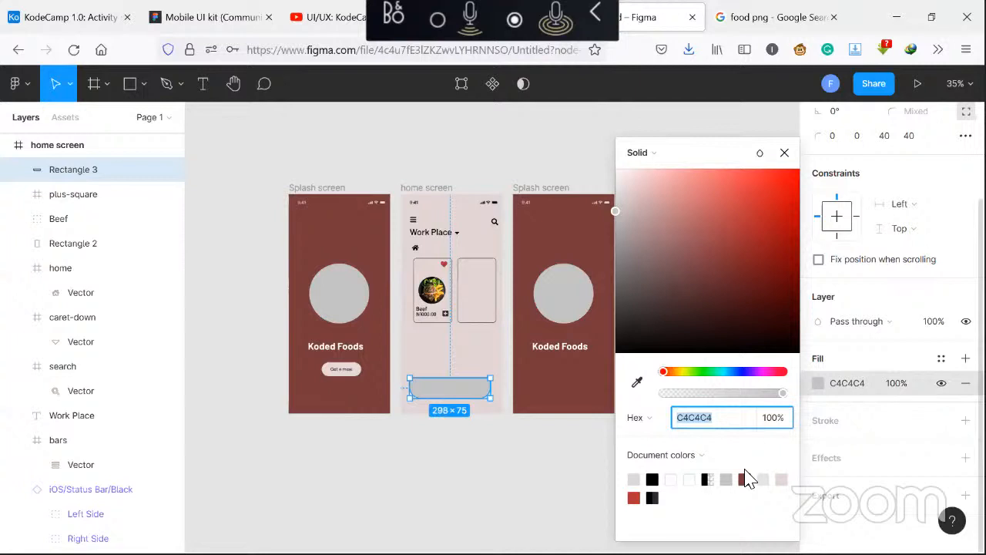
click(637, 382)
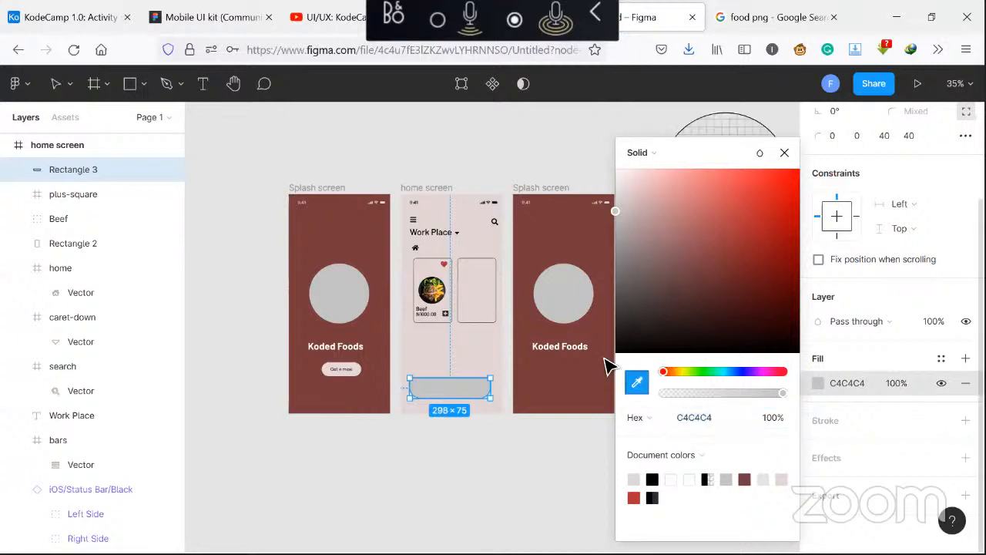
click(352, 255)
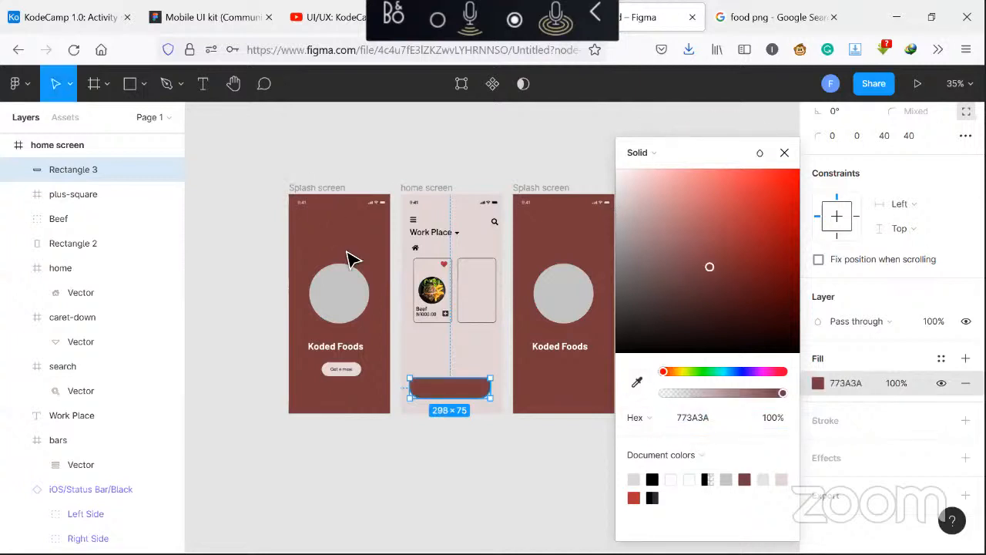
click(784, 153)
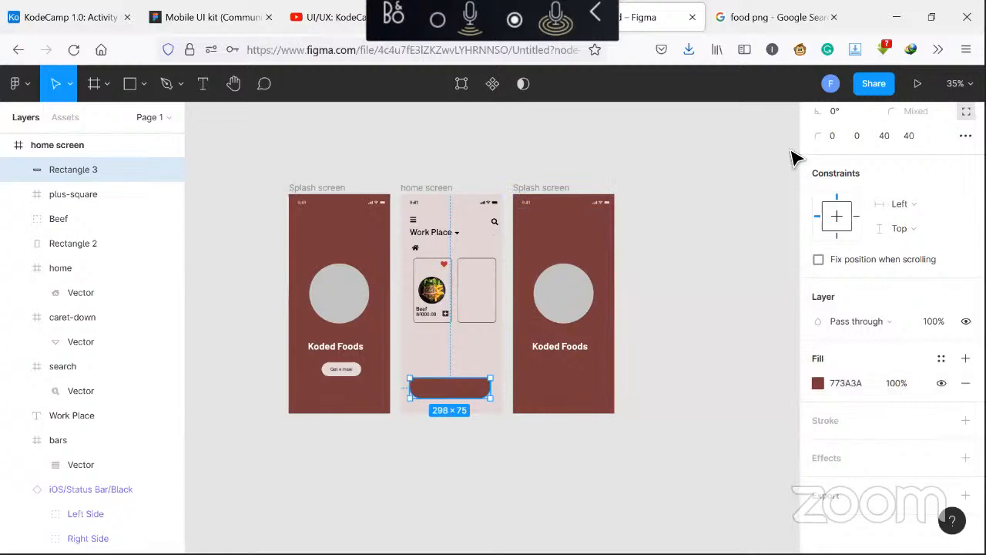
click(681, 360)
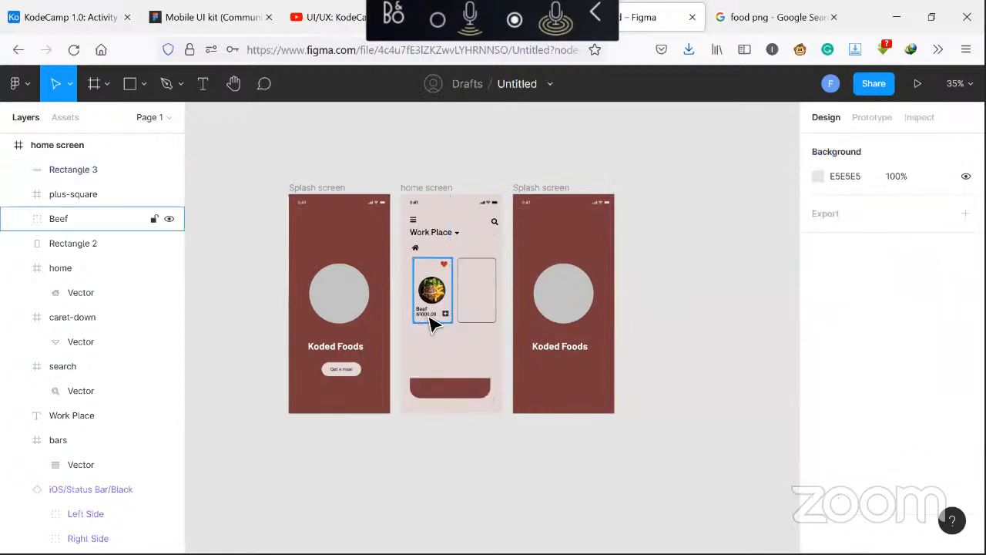
Copy the Work Place text down onto the bottom bar and colour the copy white FFFFFF
click(431, 322)
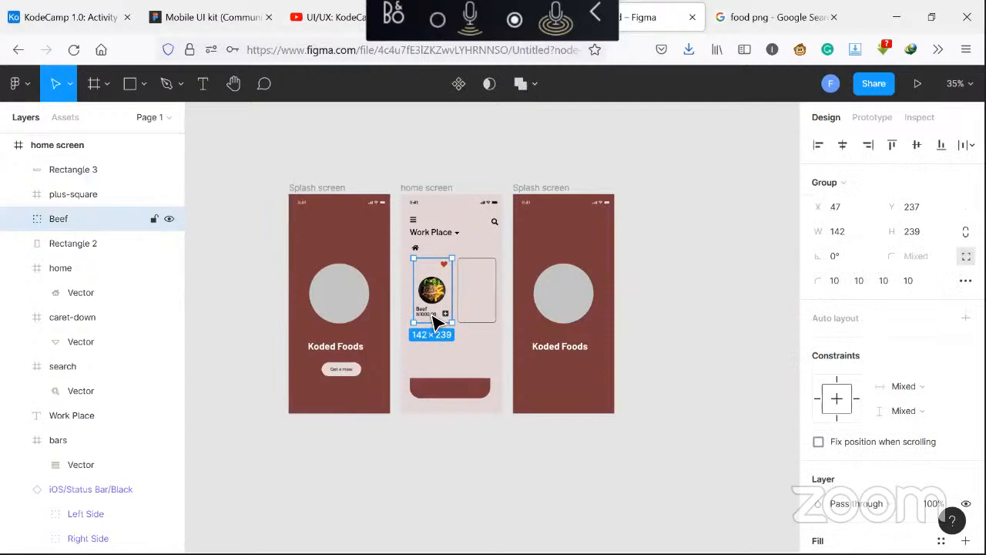
click(436, 239)
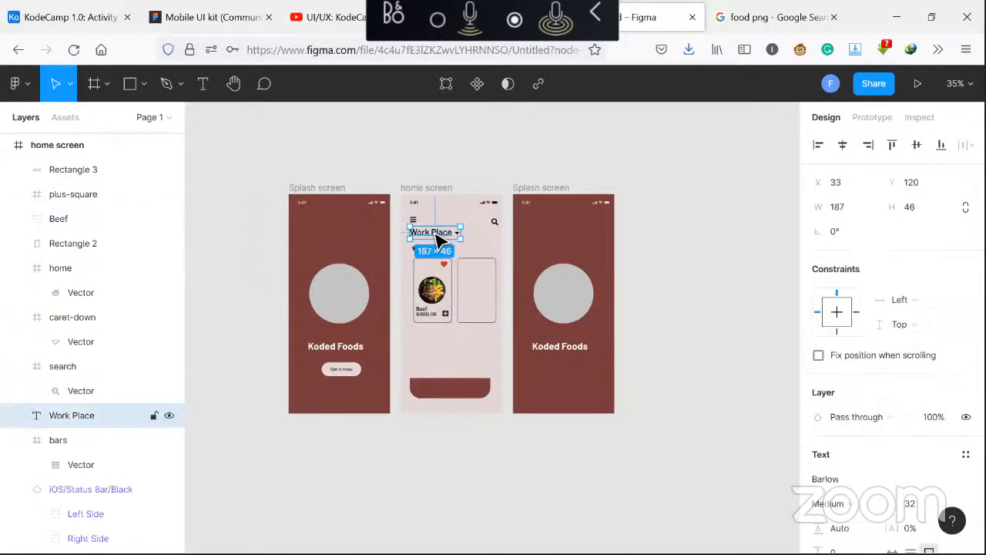
drag(437, 241, 445, 379)
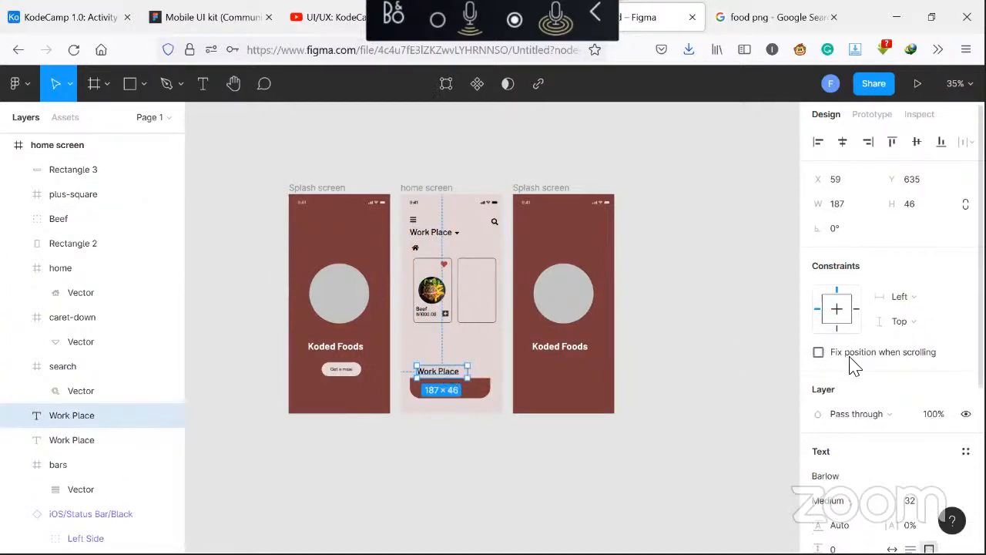
scroll(851, 376, down, 2)
scroll(852, 375, down, 2)
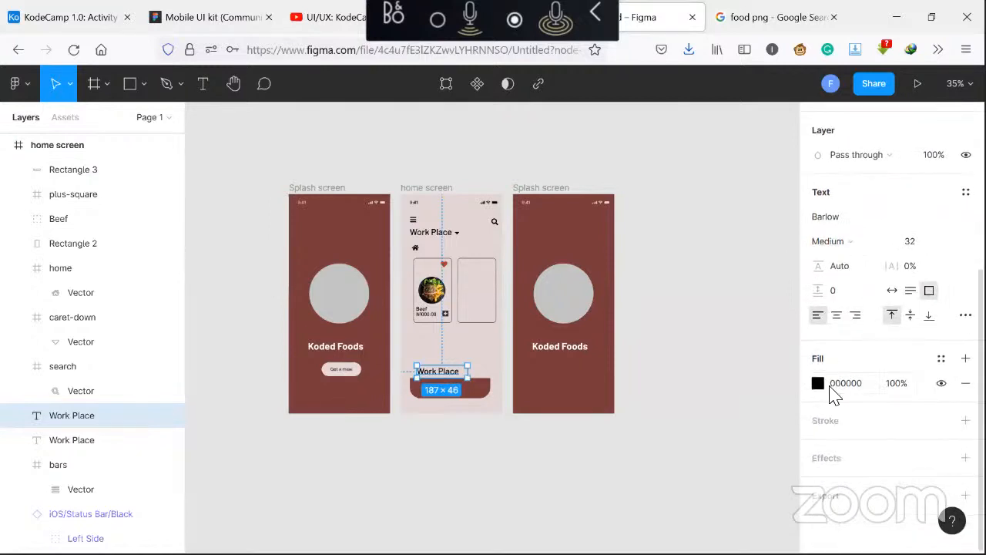
click(818, 384)
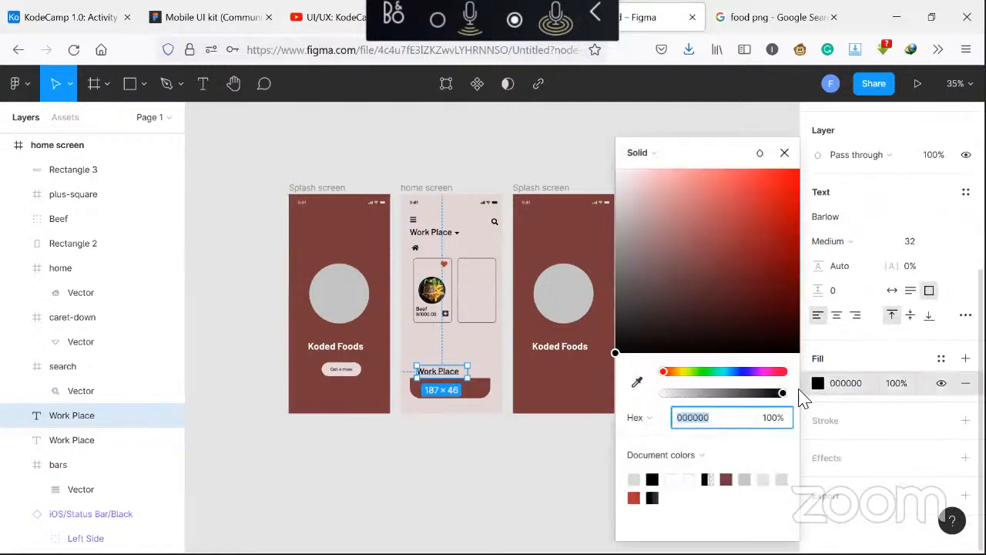
click(687, 479)
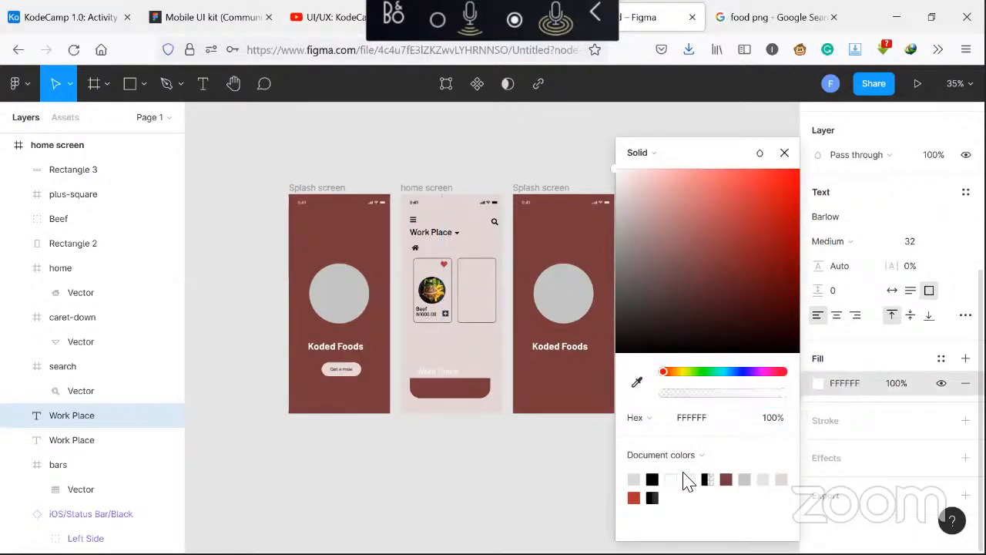
click(784, 152)
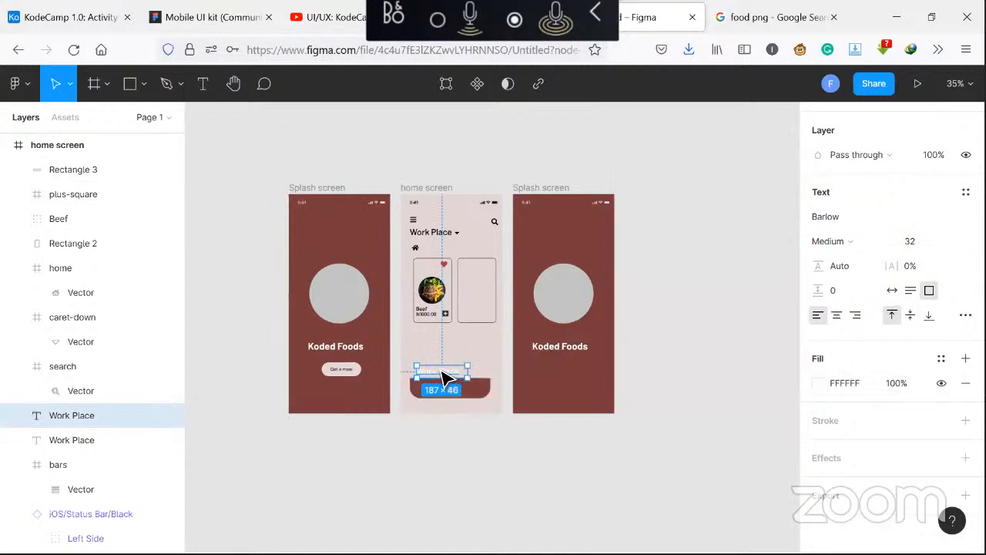
Move the copied text into the bar and bring it to the front
drag(440, 371, 440, 391)
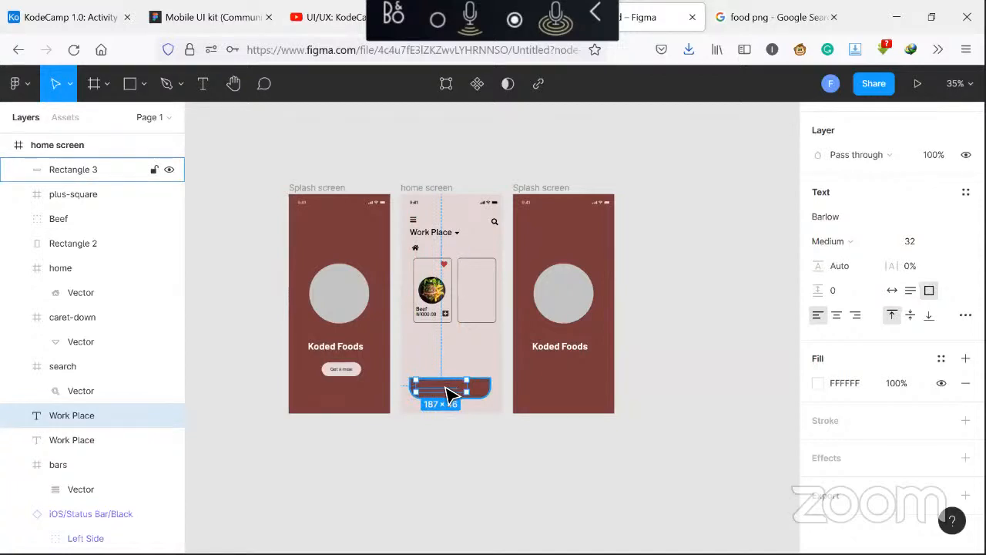
right_click(449, 395)
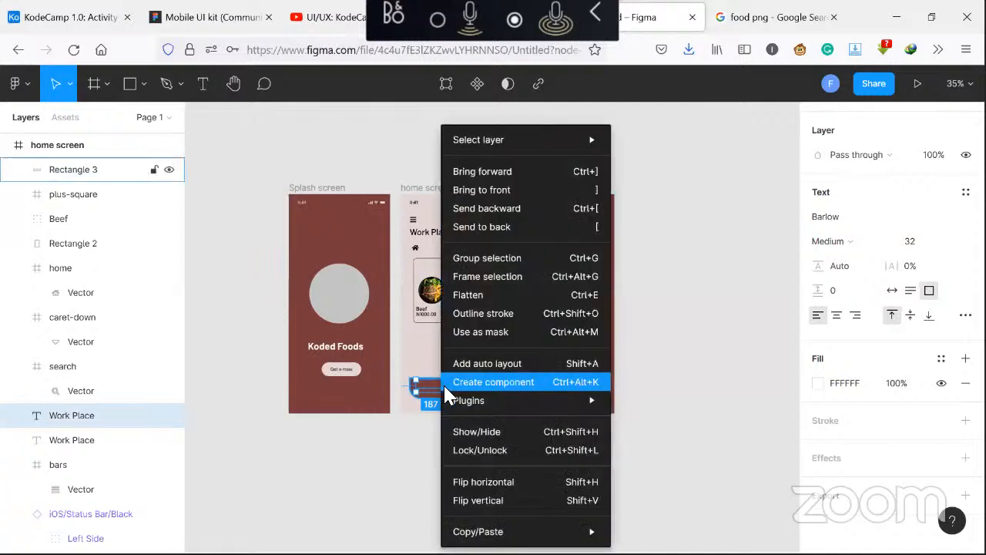
click(521, 192)
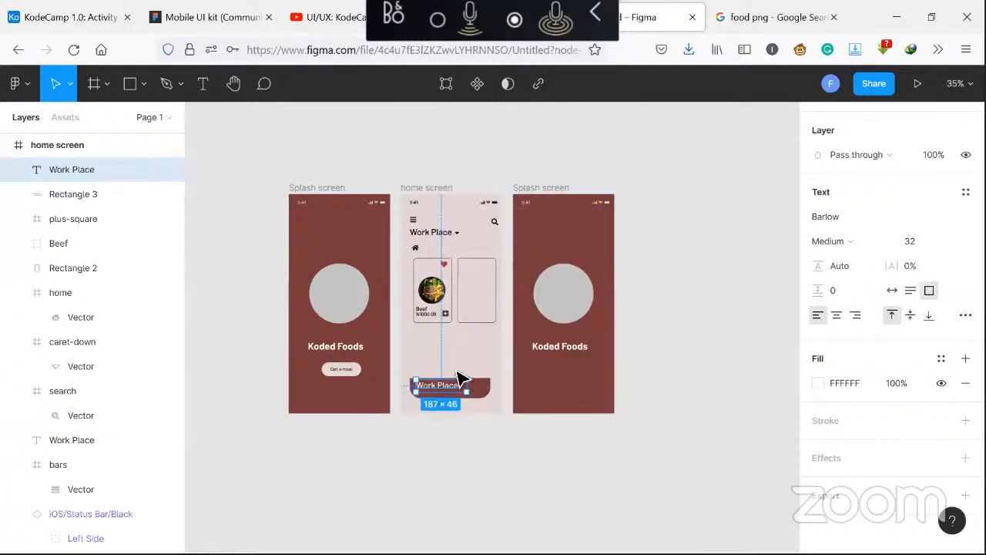
Change the copied text to 2 Items
double_click(449, 392)
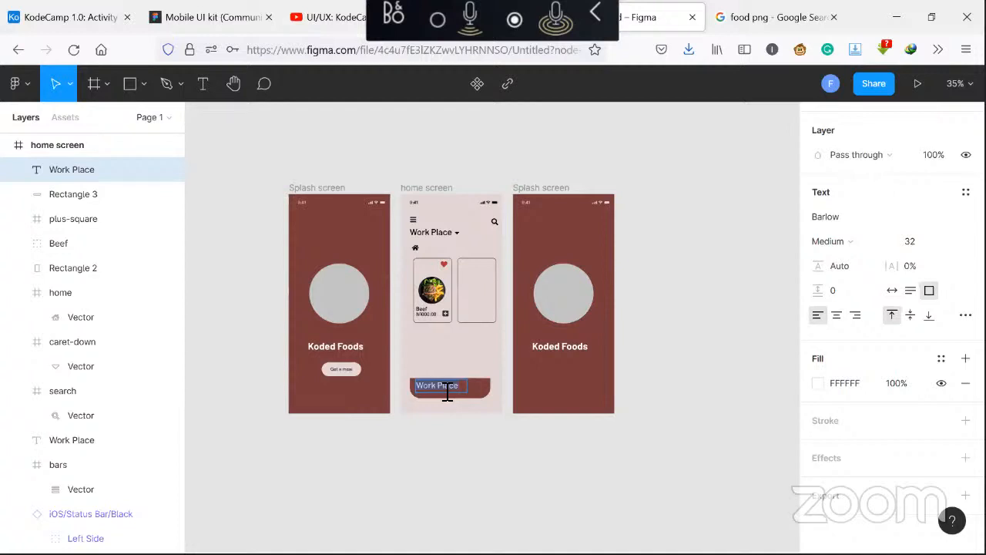
text(2 Items)
key(Escape)
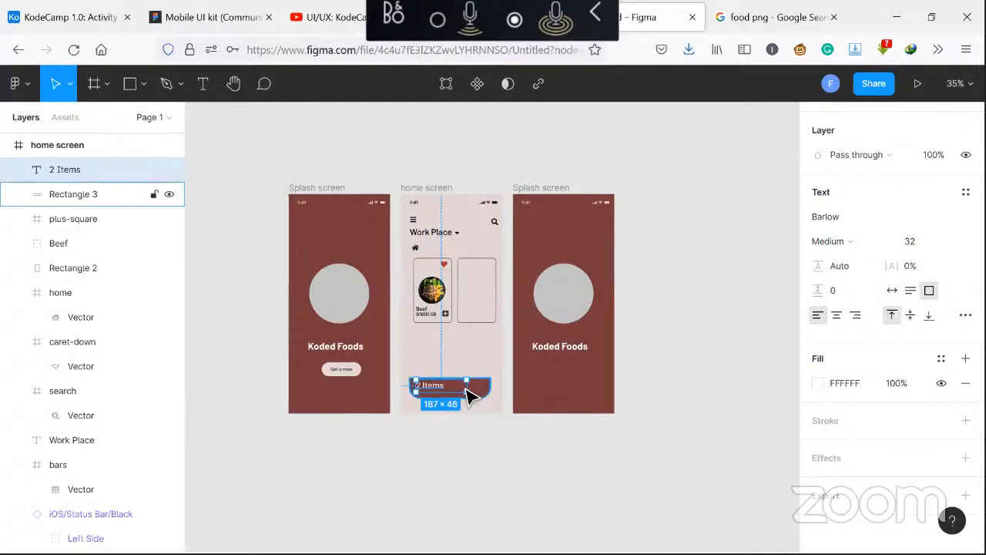
Narrow the 2 Items text box to about 120 wide and set its font to SemiBold, size 28
drag(466, 388, 450, 391)
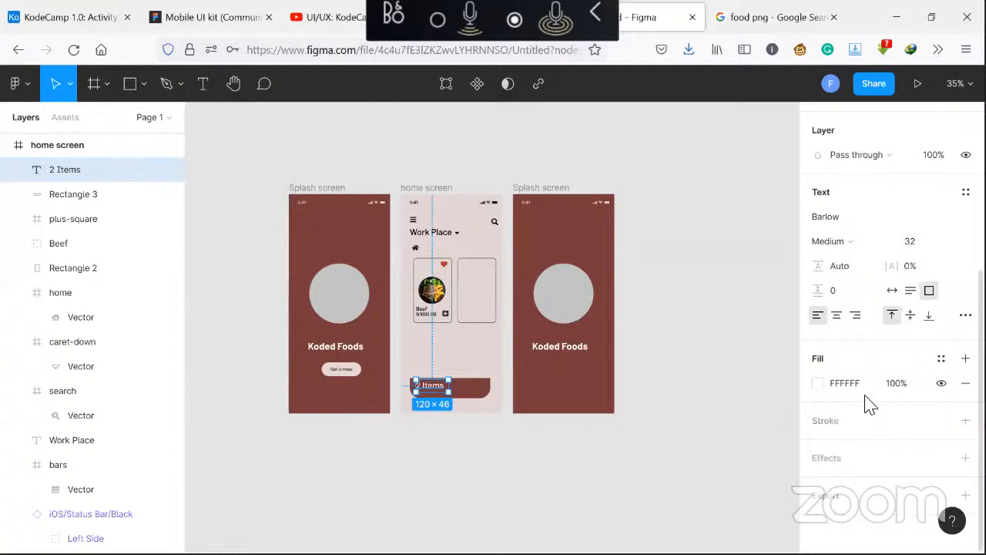
click(886, 245)
click(888, 260)
click(933, 242)
text(2)
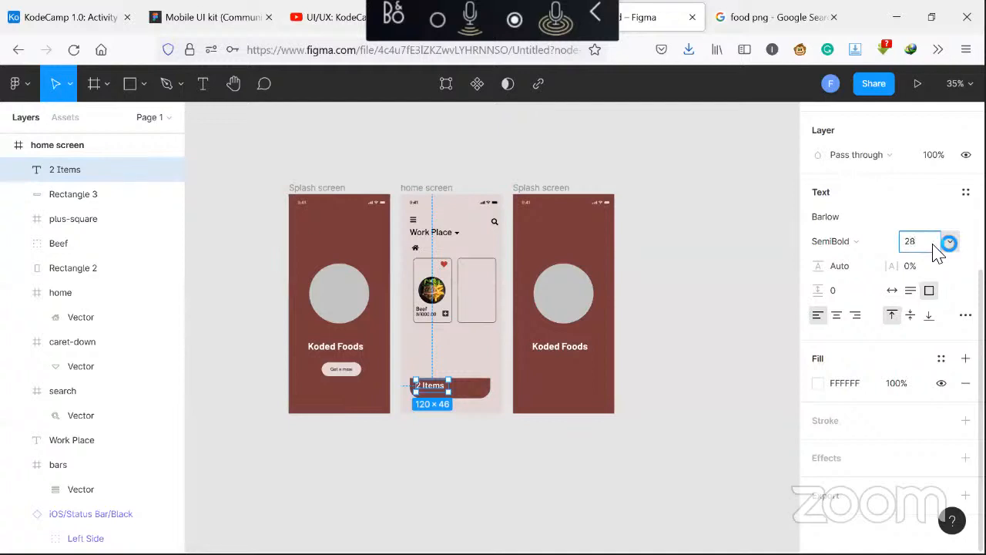
key(Return)
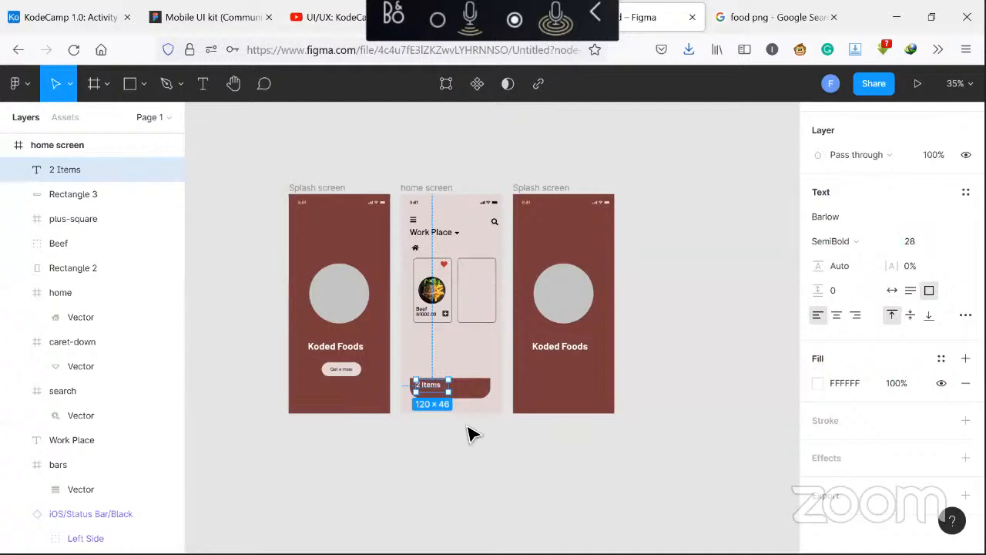
Nudge the 2 Items text down and duplicate it to the right side of the bar
key(Down)
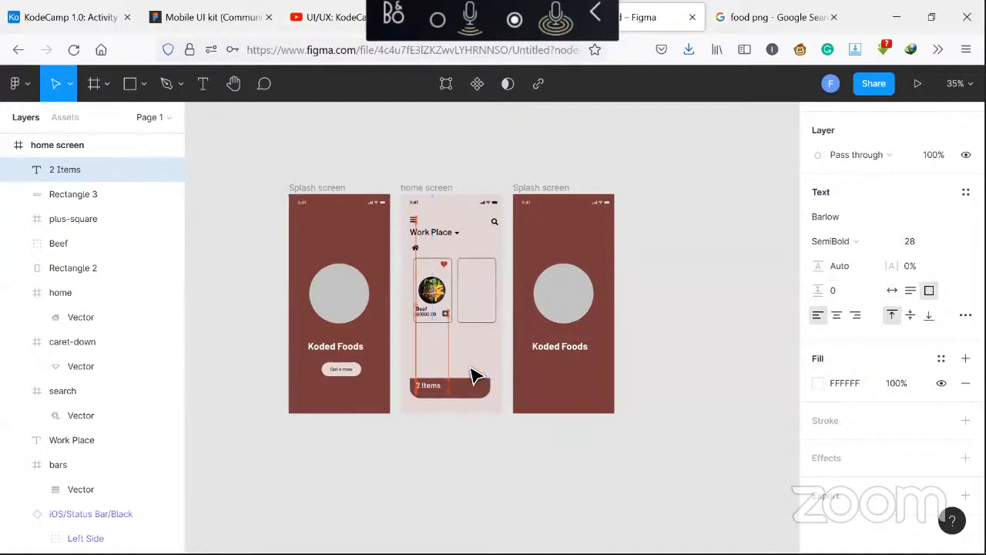
key(Down)
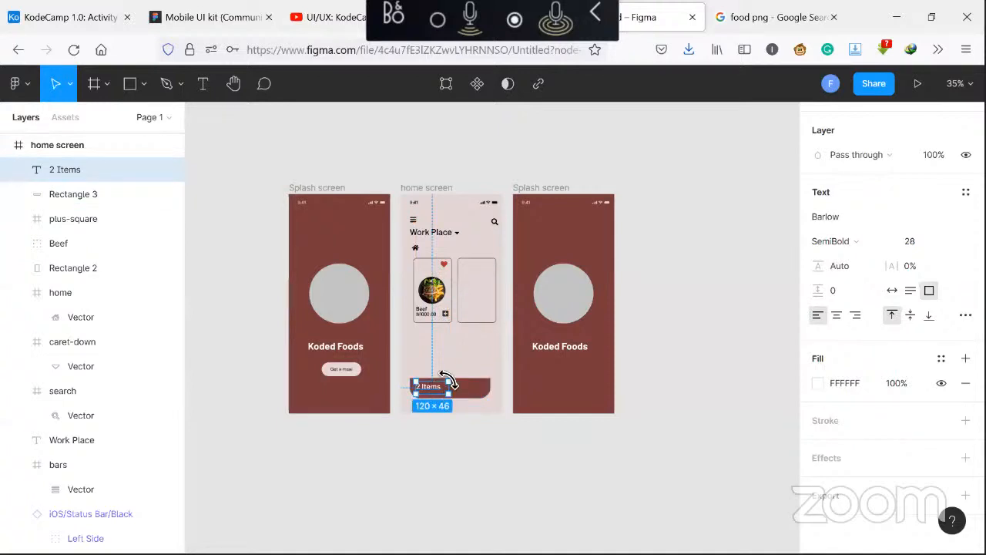
click(460, 371)
click(433, 388)
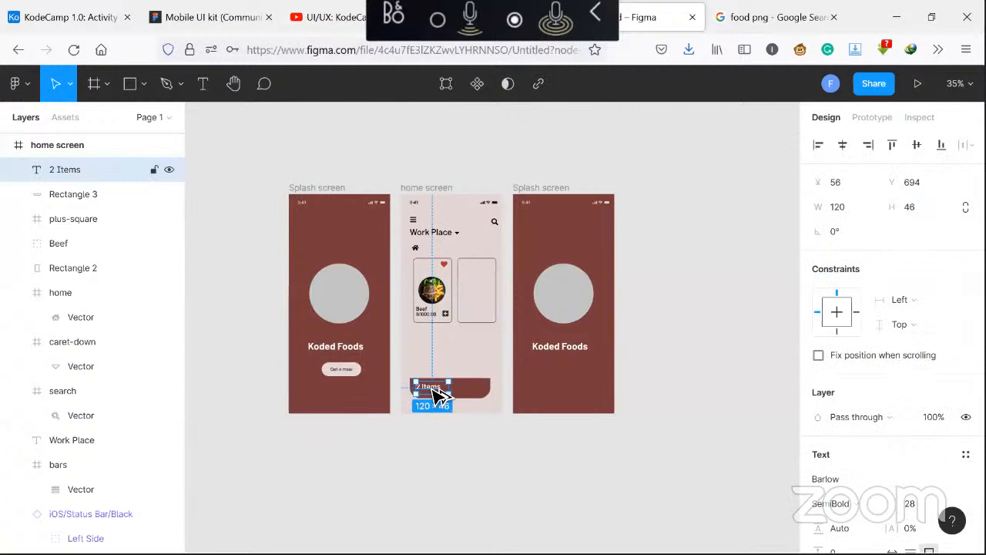
drag(433, 396, 471, 394)
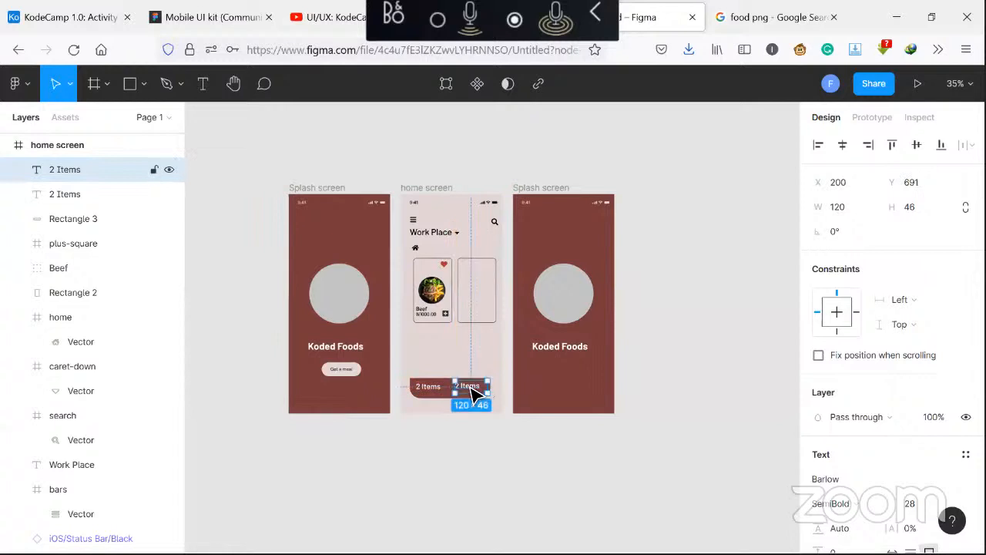
Change the duplicated text to N2000.00
double_click(472, 387)
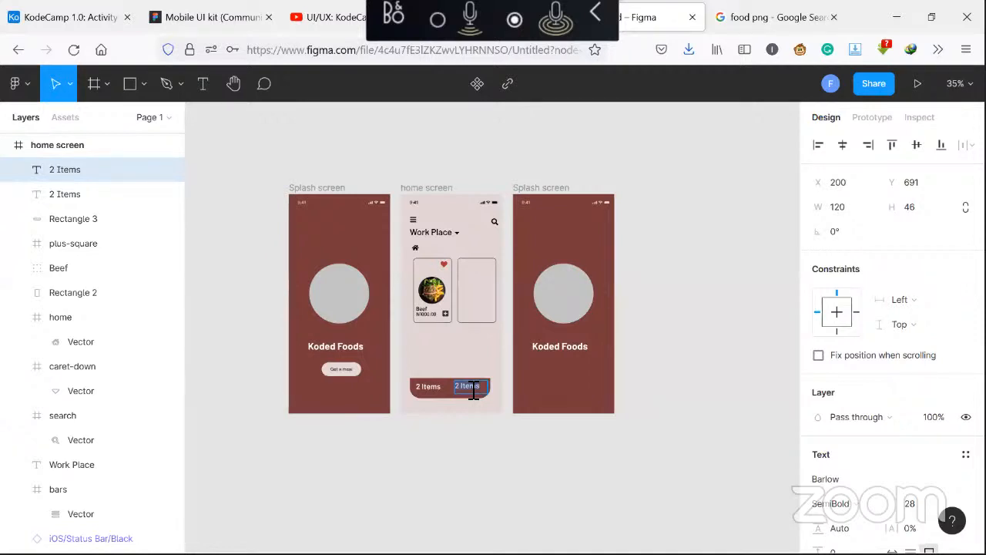
text(N)
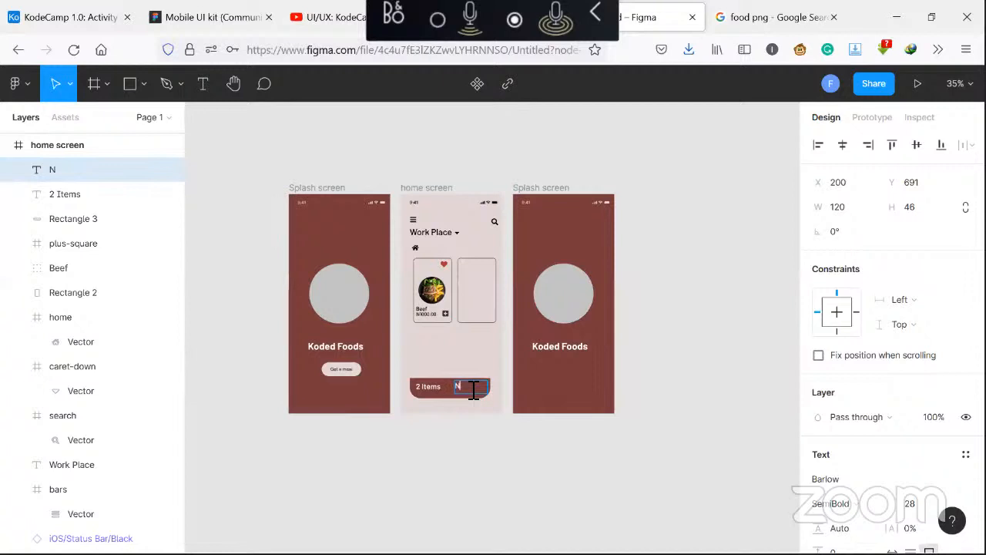
text(2000.00)
key(Escape)
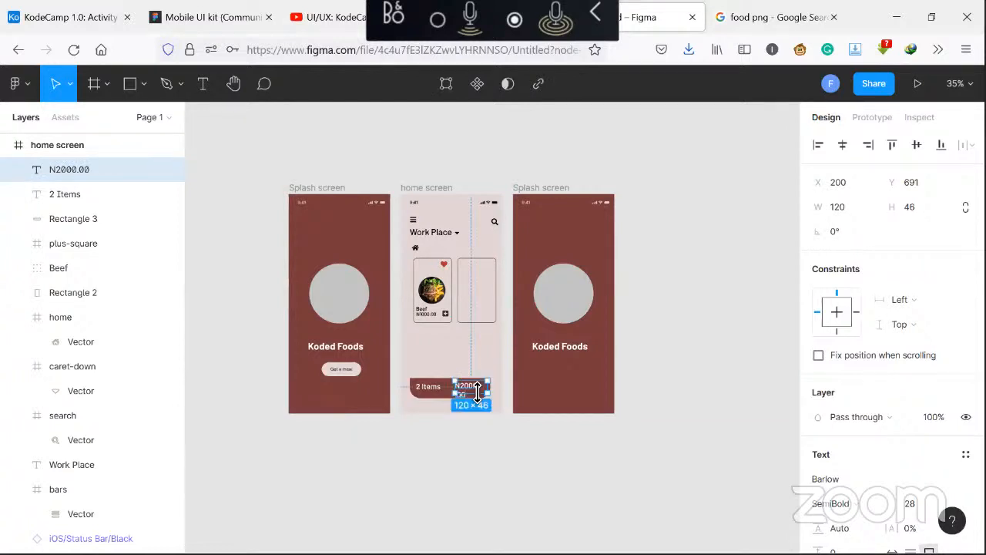
Set the N2000.00 text's font size to 24
scroll(912, 416, down, 1)
scroll(917, 419, down, 3)
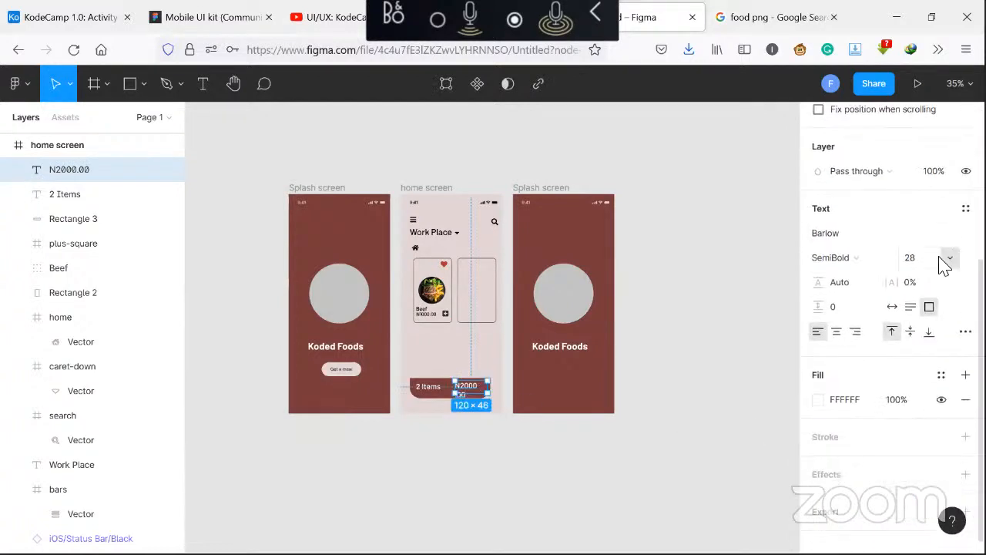
click(927, 261)
text(24)
key(Return)
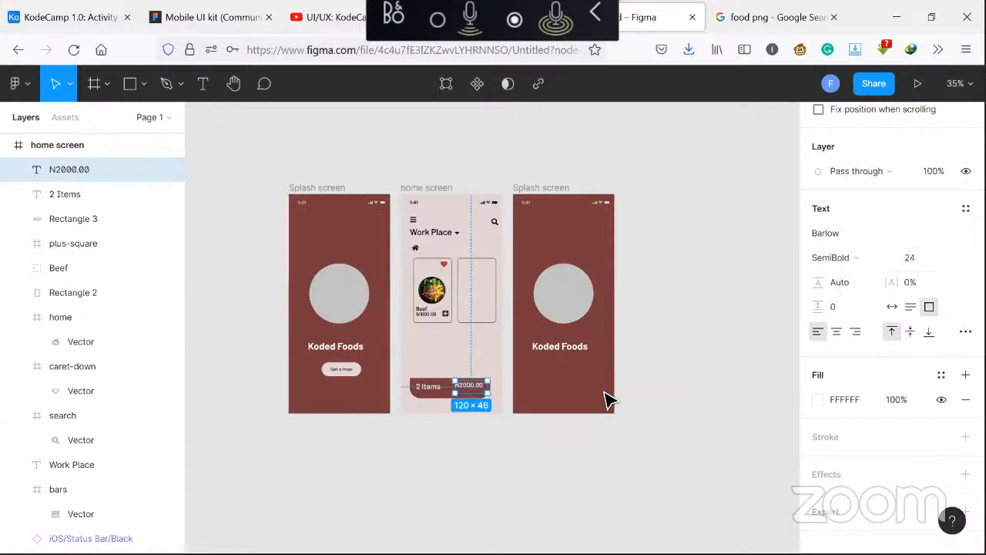
click(506, 437)
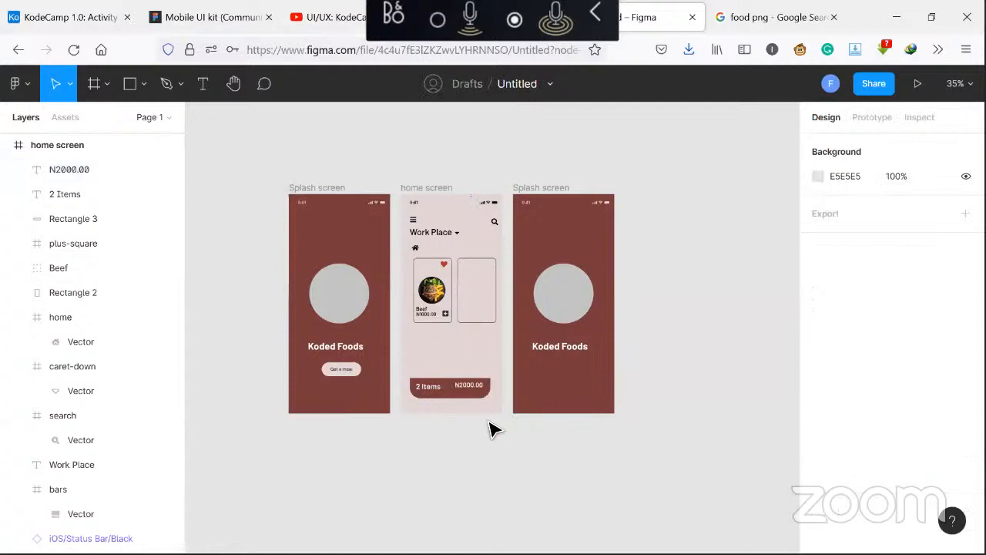
Shift the N2000.00 text slightly down within the bar
click(475, 393)
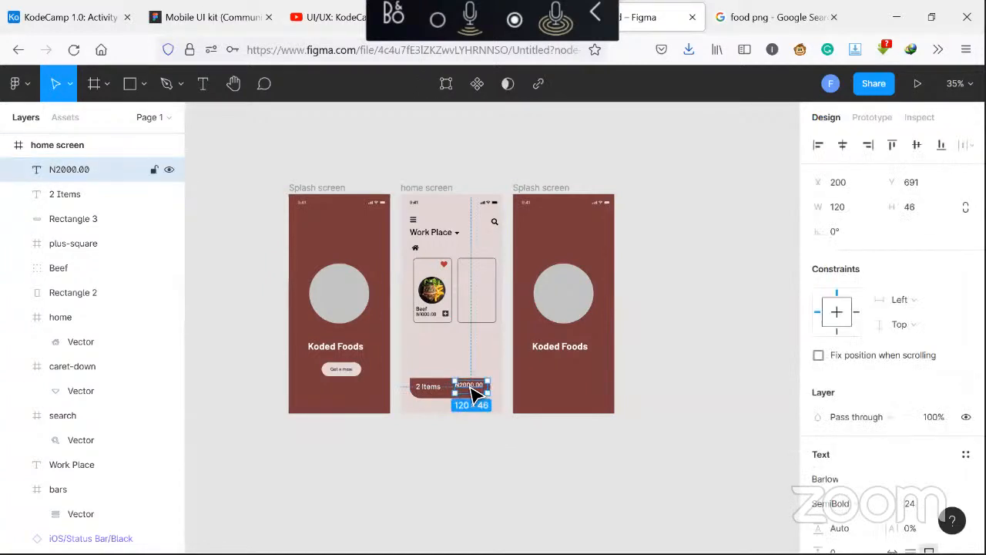
drag(471, 385, 473, 388)
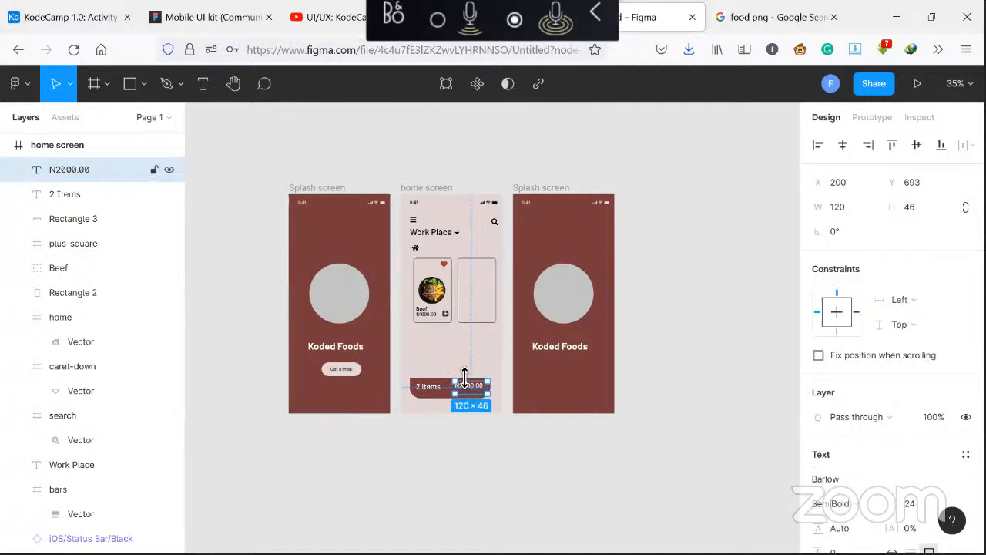
click(453, 357)
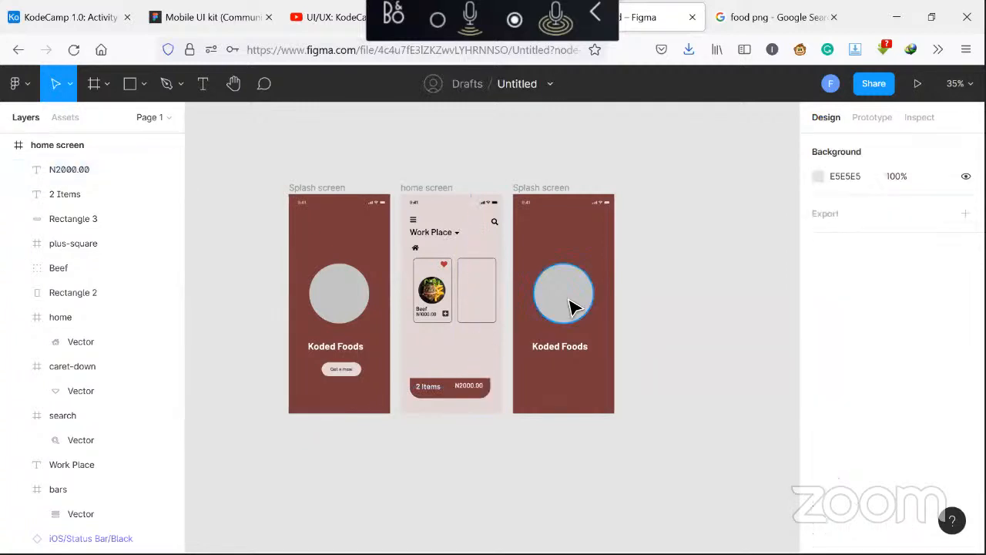
Delete the circle and the Koded Foods title from the third splash screen
click(569, 312)
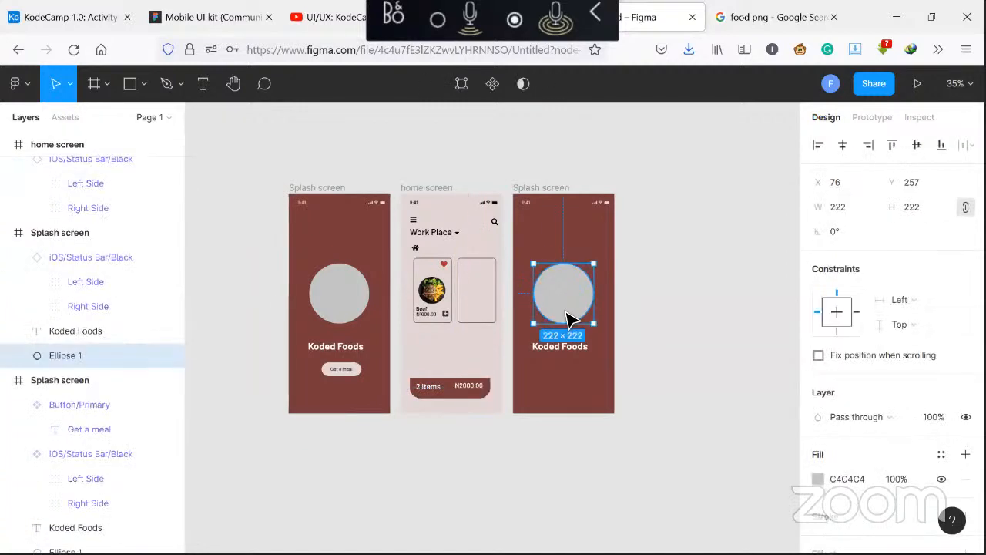
click(567, 354)
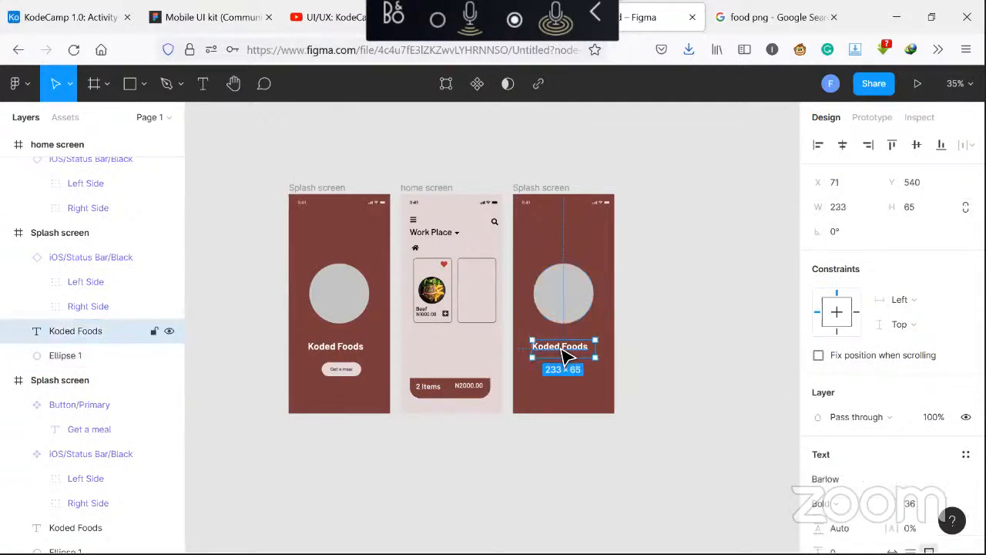
shift+click(565, 311)
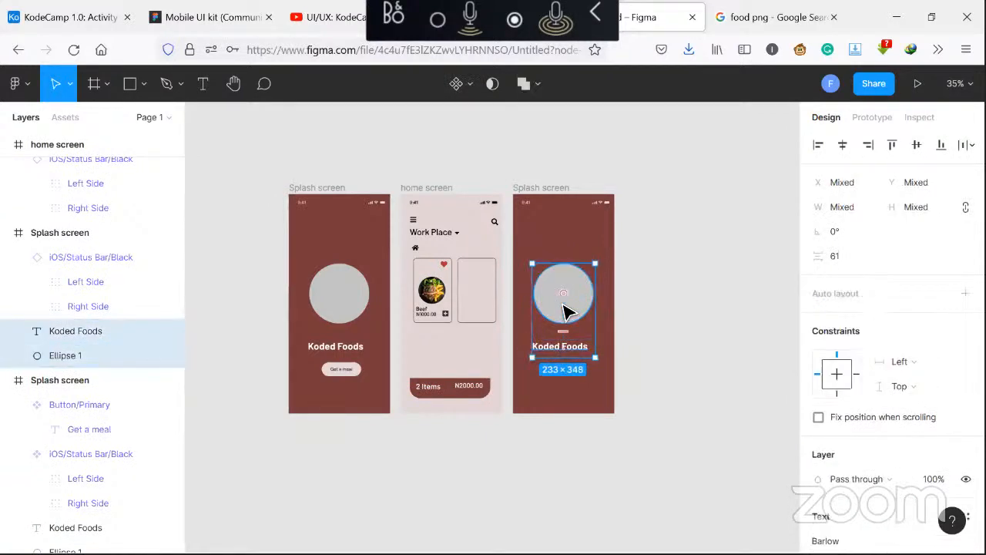
key(Delete)
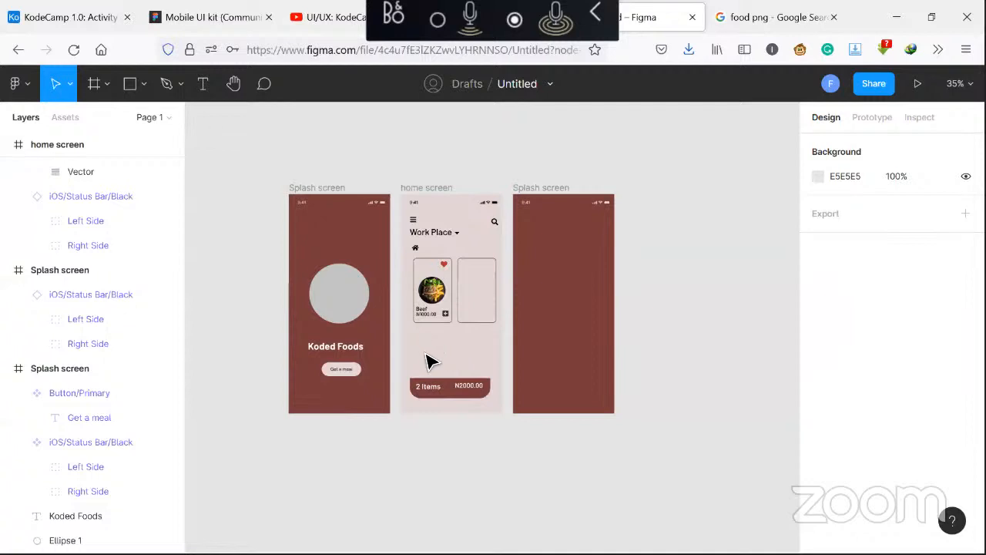
Add a layout grid to the first splash screen as 6 stretched columns with a 30 margin
click(329, 190)
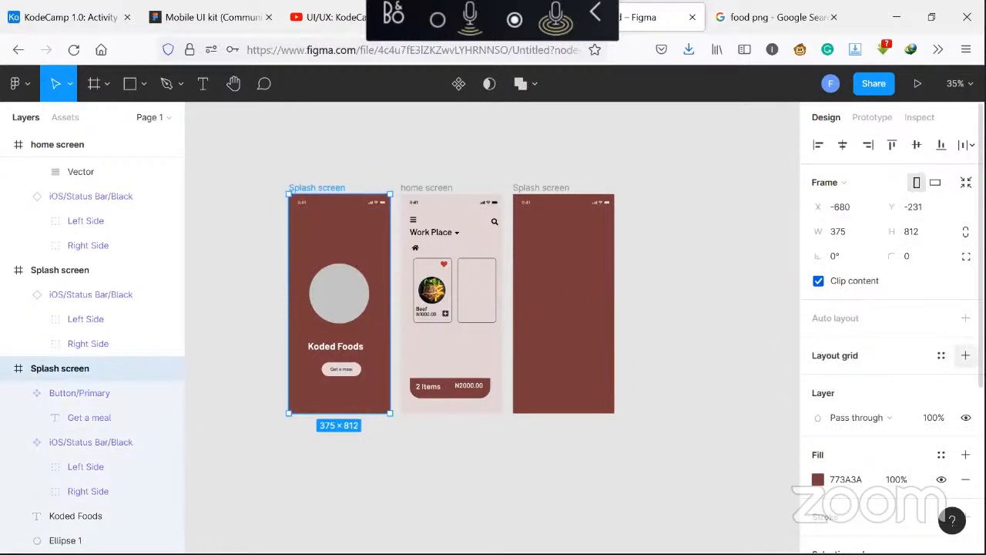
click(965, 355)
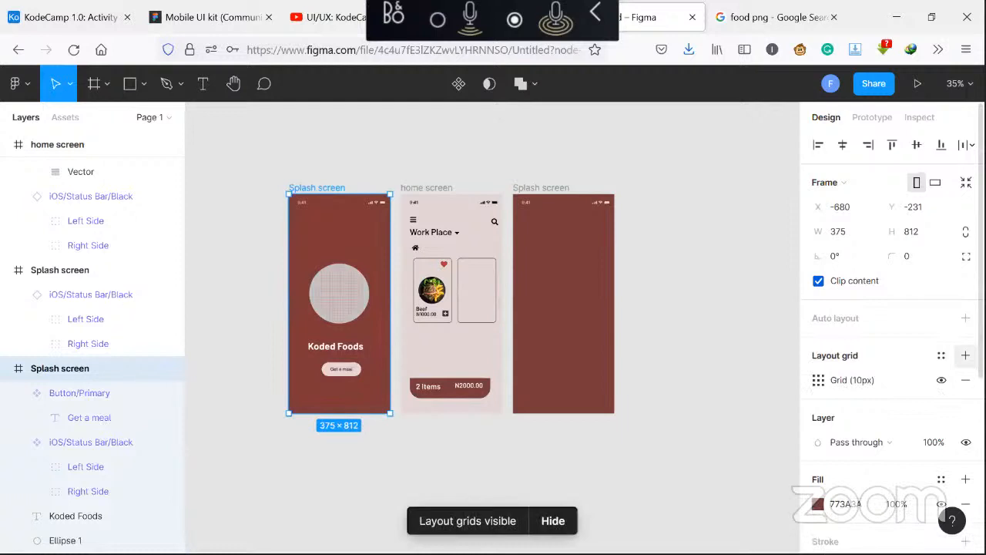
click(819, 383)
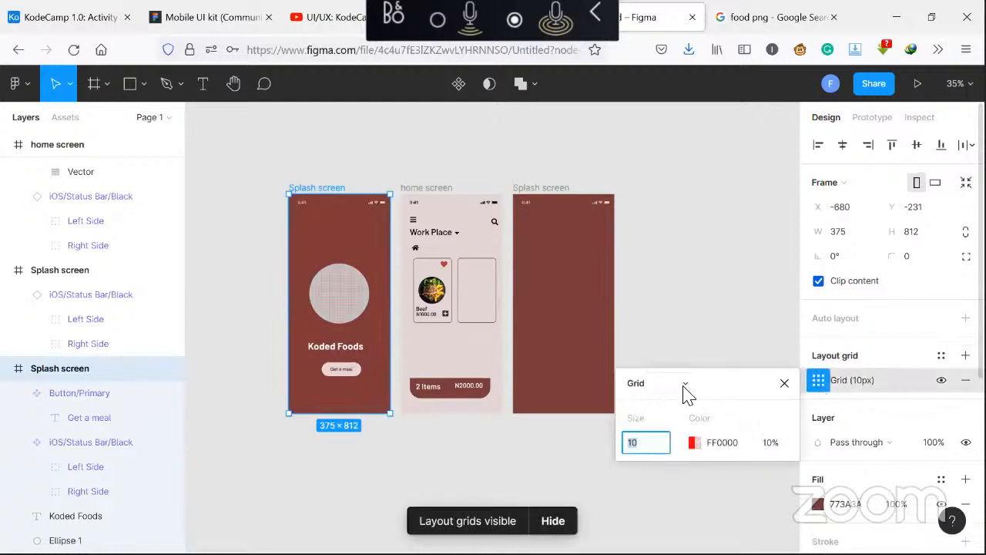
click(684, 384)
click(683, 400)
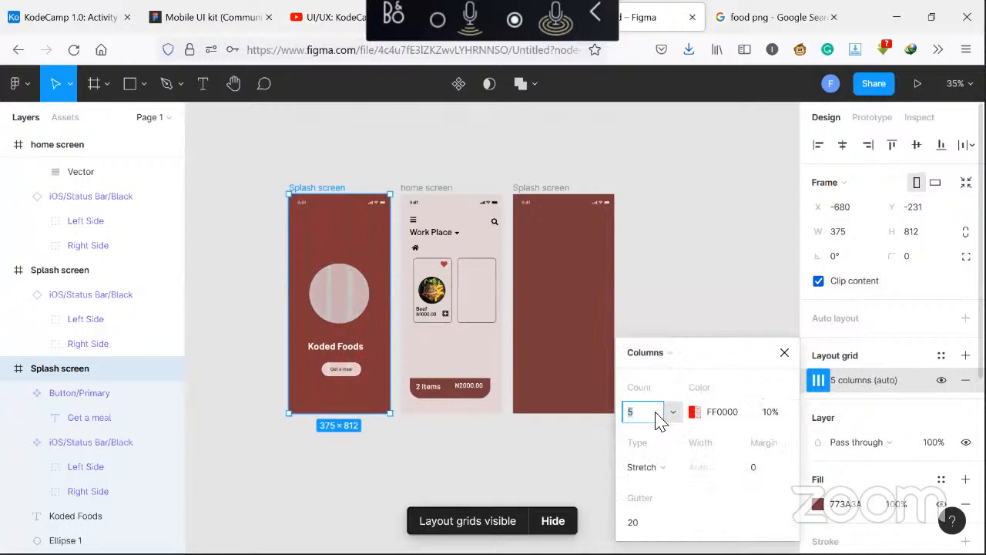
text(6)
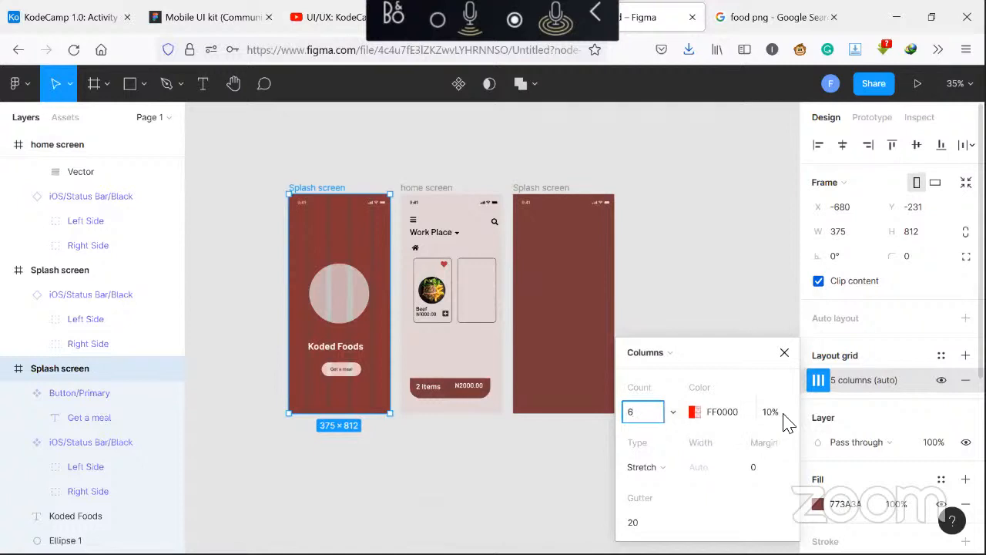
click(776, 471)
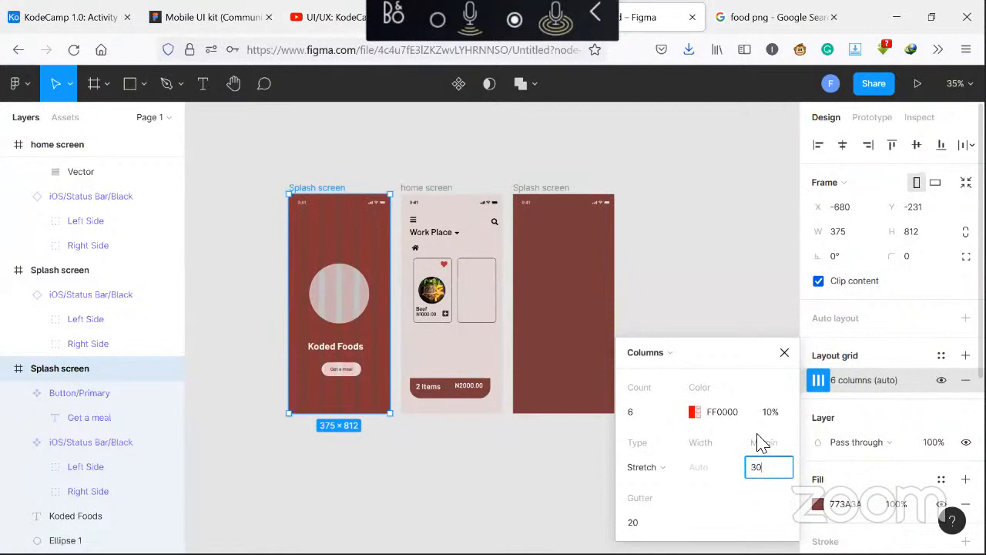
key(Return)
click(784, 352)
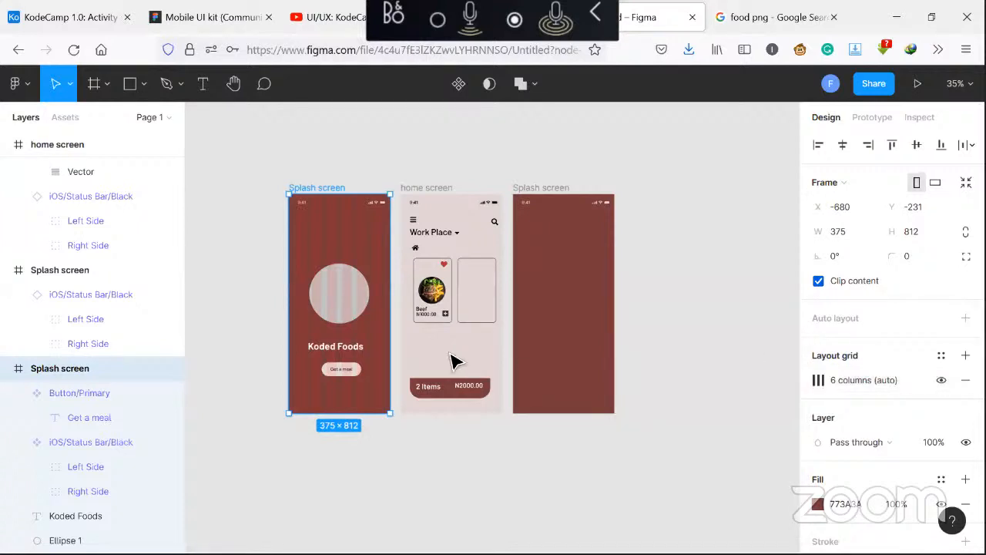
Resize the Koded Foods title's text box on the first splash screen to about 245 wide
click(331, 350)
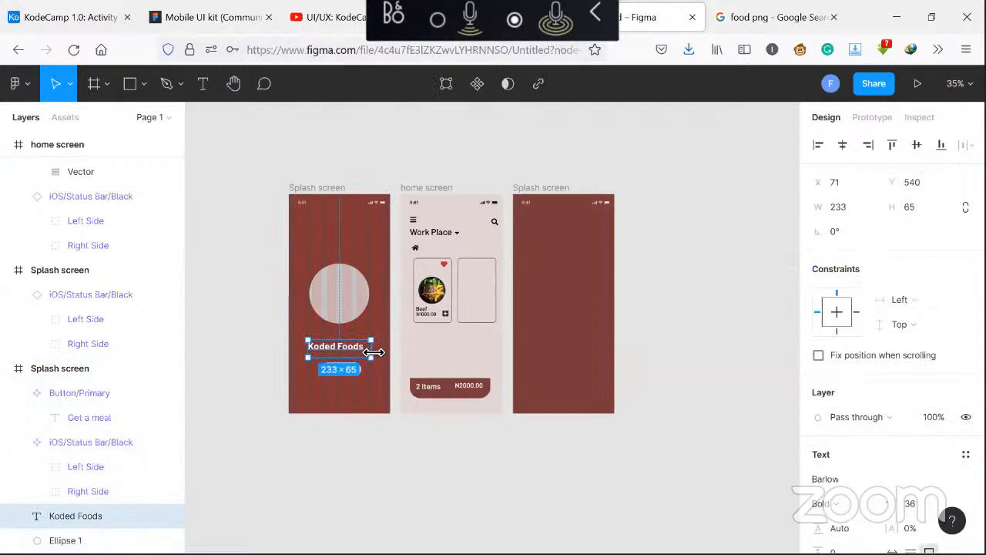
drag(374, 352, 369, 352)
drag(369, 353, 367, 353)
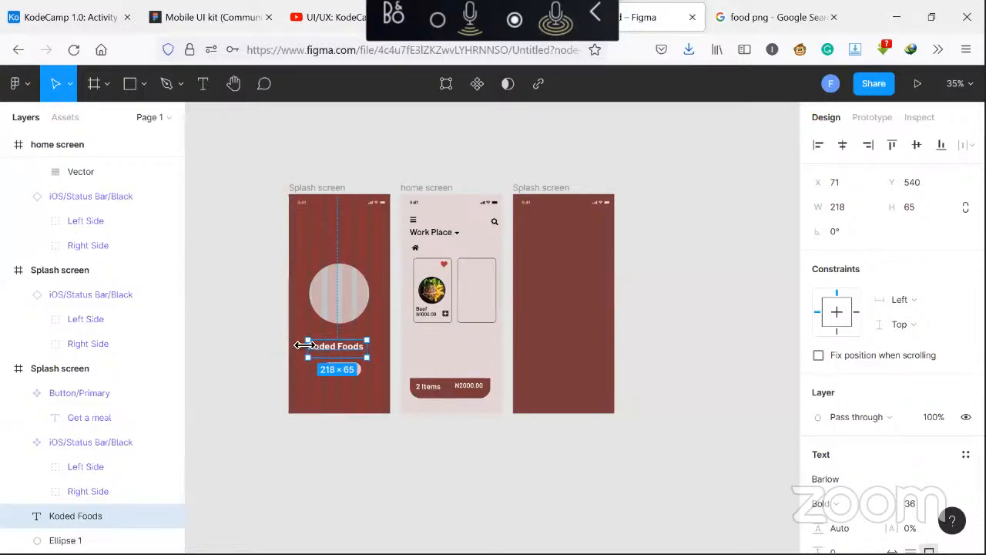
drag(304, 345, 311, 346)
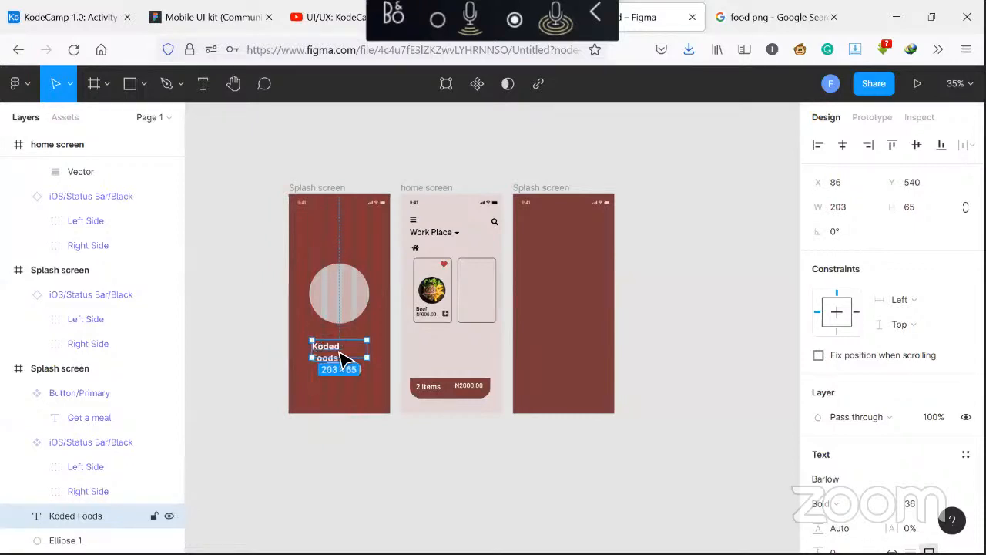
drag(372, 351, 378, 352)
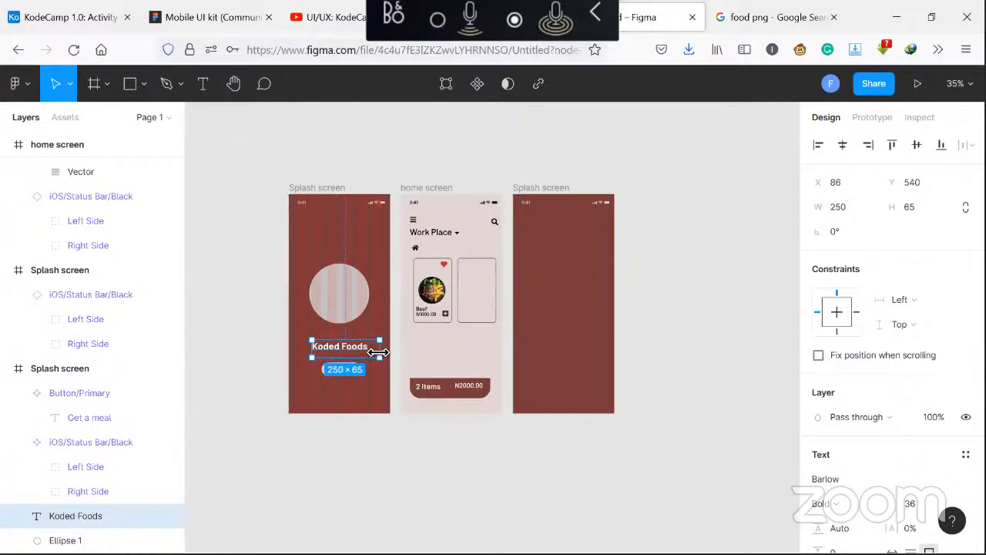
drag(378, 352, 372, 352)
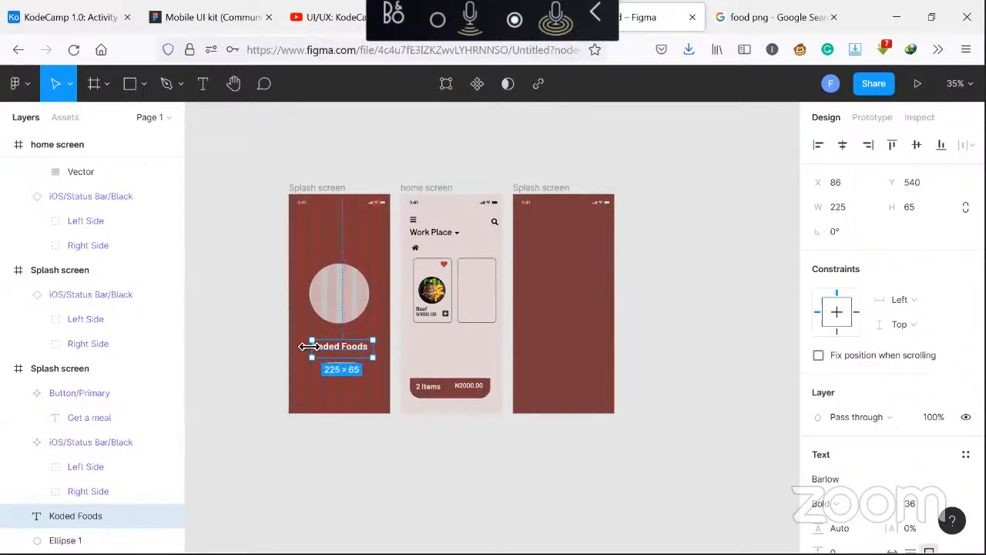
drag(308, 346, 301, 345)
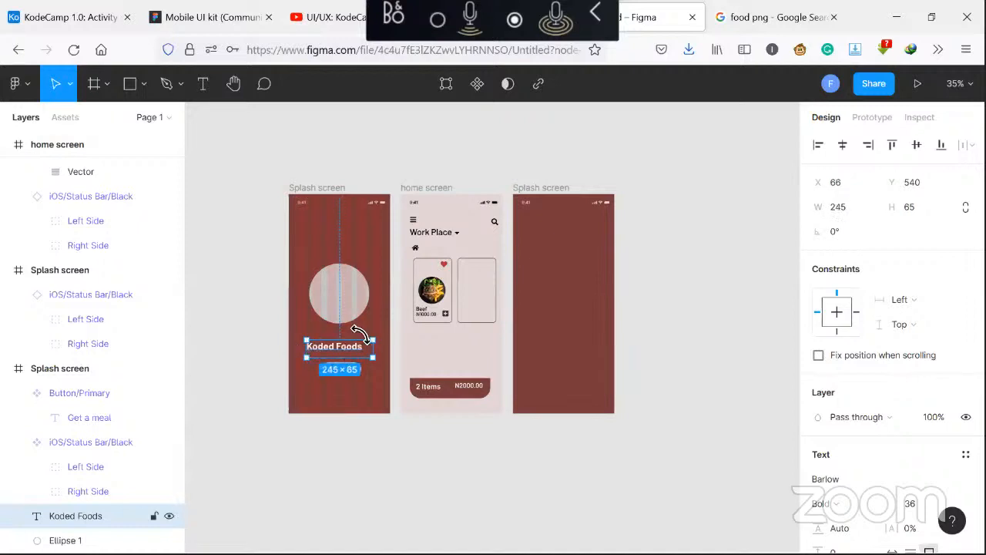
click(383, 321)
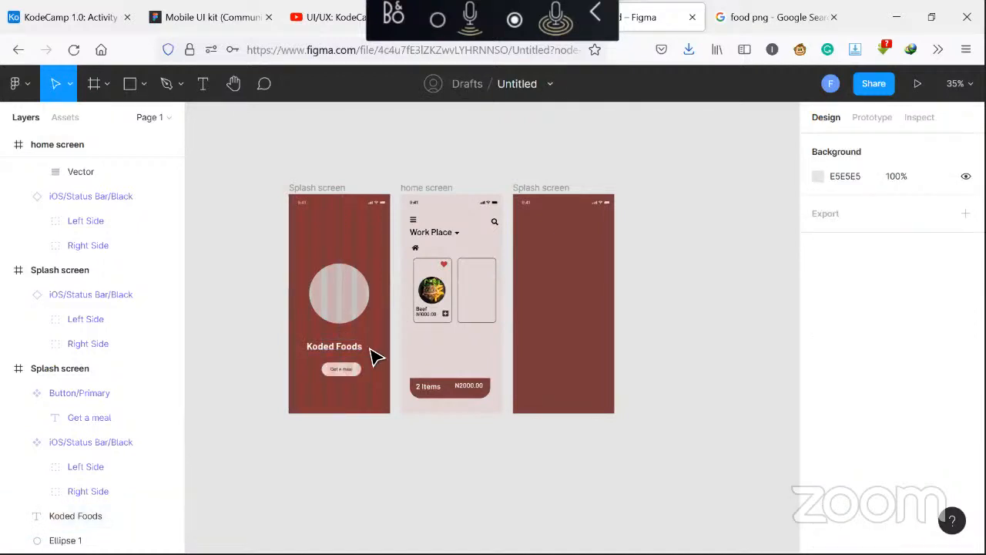
Shift the Koded Foods title slightly to the right on the splash screen
click(339, 317)
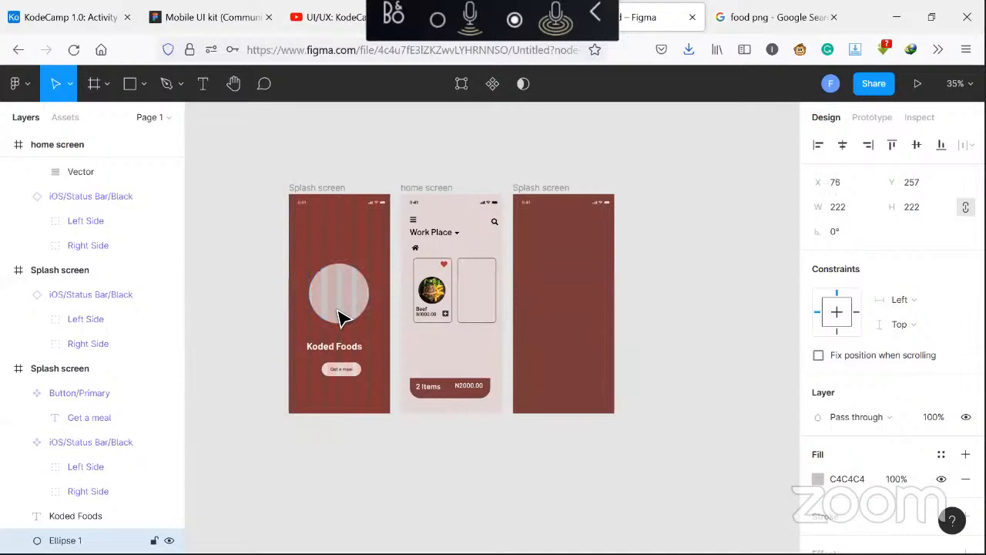
click(348, 375)
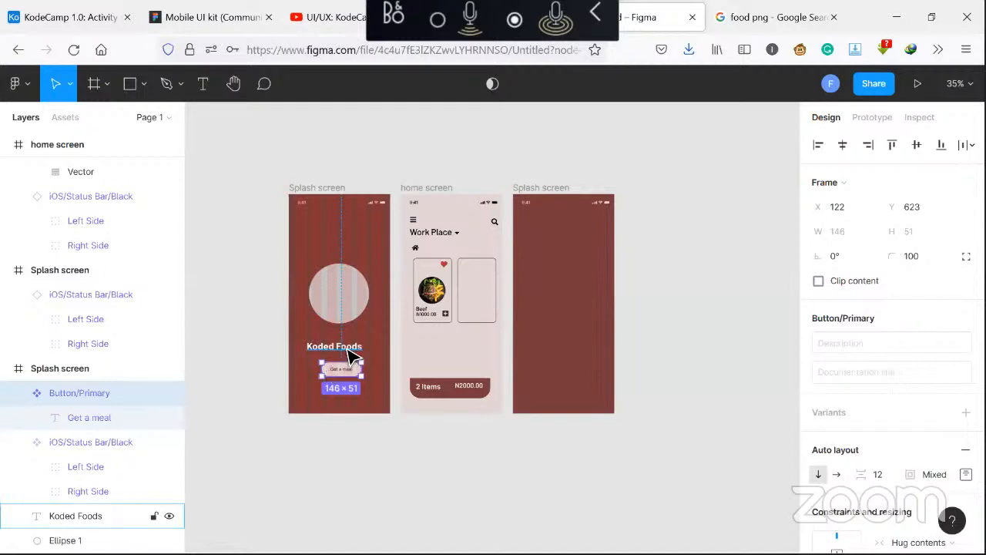
drag(349, 348, 352, 349)
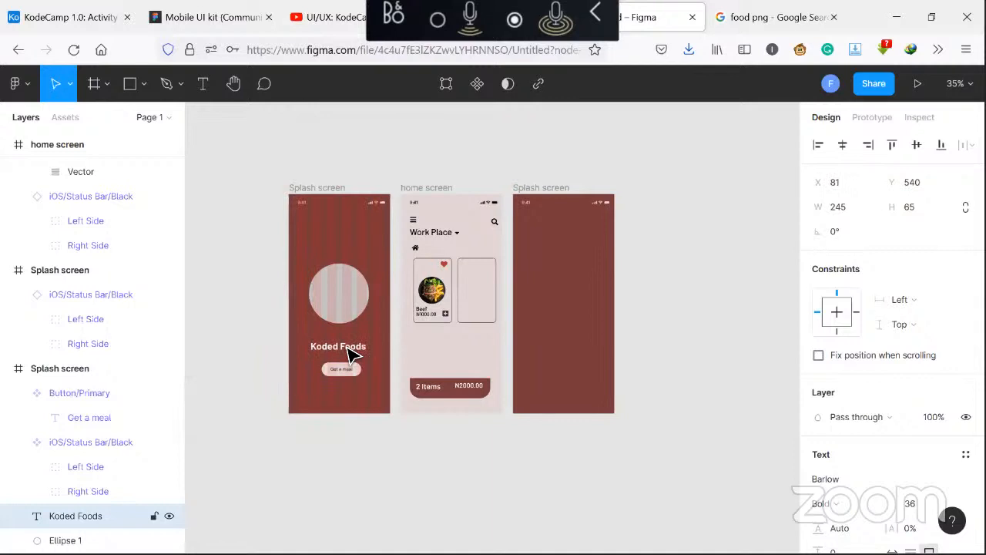
key(Right)
key(Right)
key(Escape)
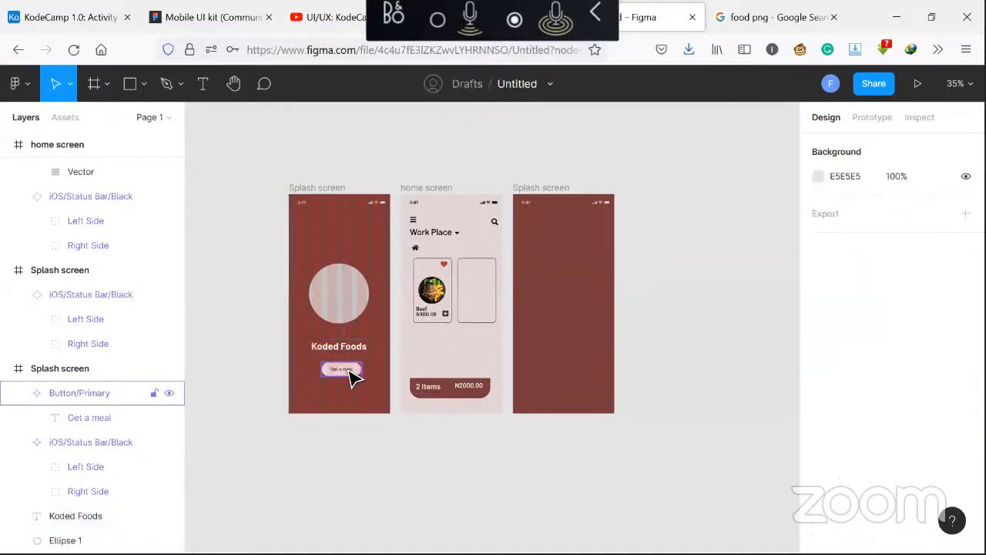
Nudge the Get a meal button a few pixels to the left
click(348, 370)
key(Left)
key(Left)
key(Left)
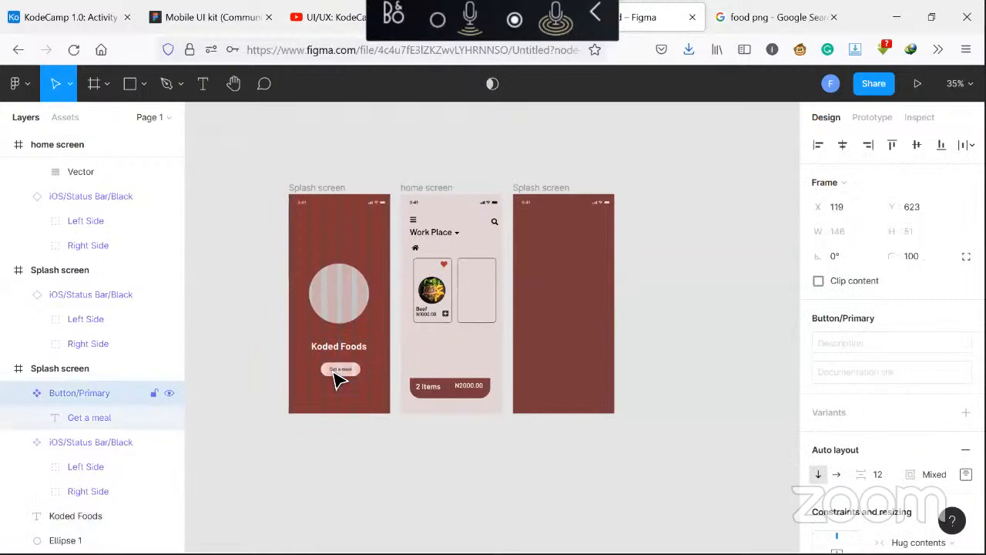
key(Left)
key(Left)
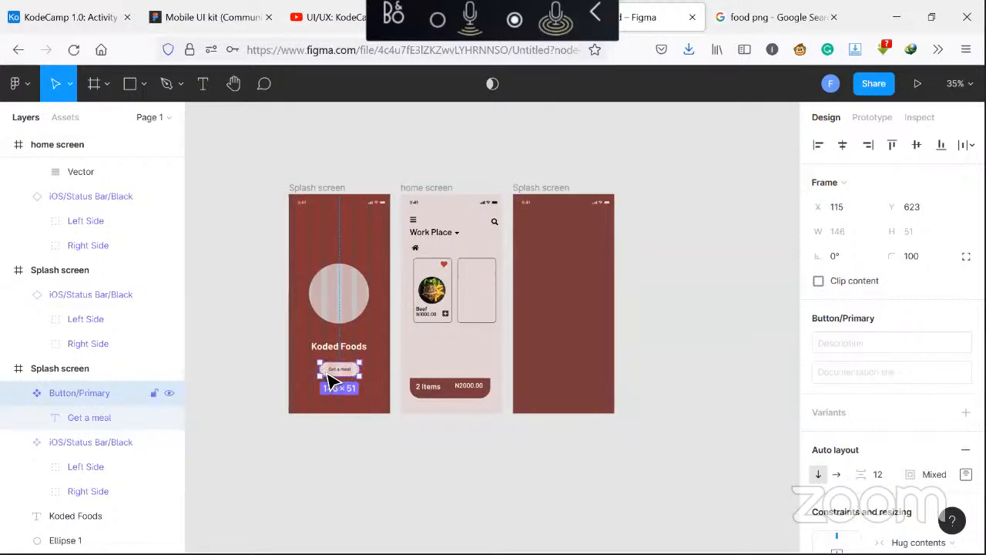
click(378, 386)
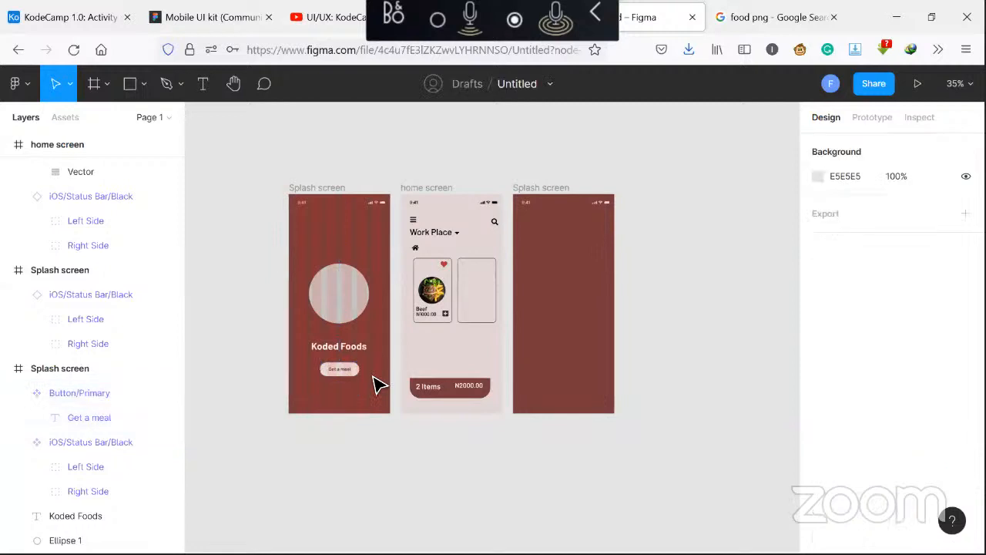
Add a 6-column layout grid to the home screen frame
click(435, 188)
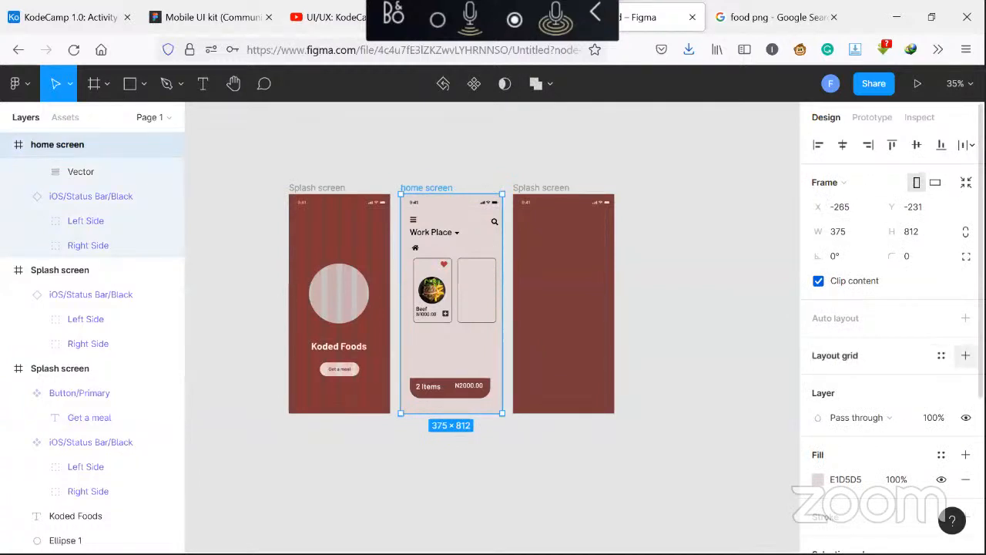
click(965, 355)
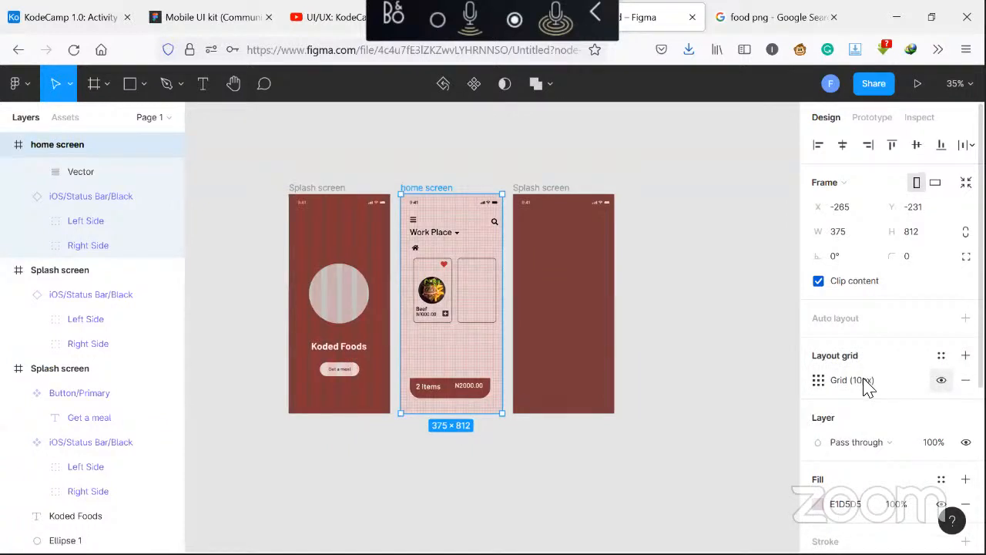
click(815, 381)
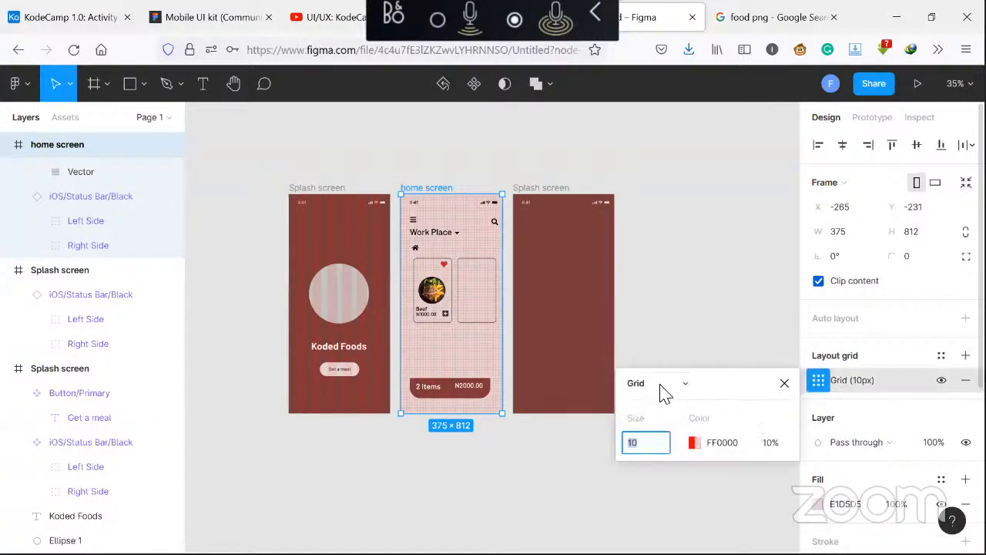
click(683, 384)
click(664, 402)
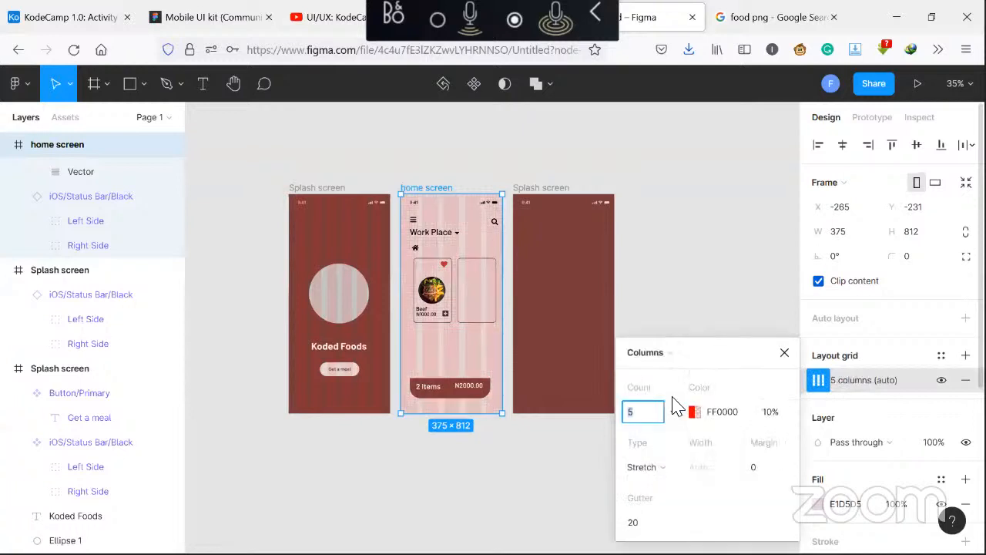
text(6)
click(784, 359)
click(784, 356)
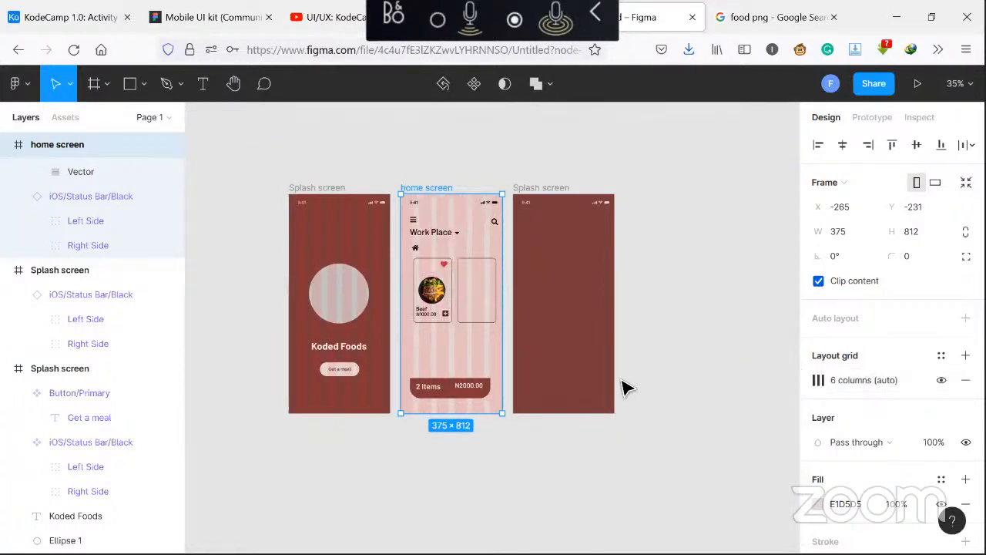
Remove the home screen's layout grid
click(446, 174)
click(437, 195)
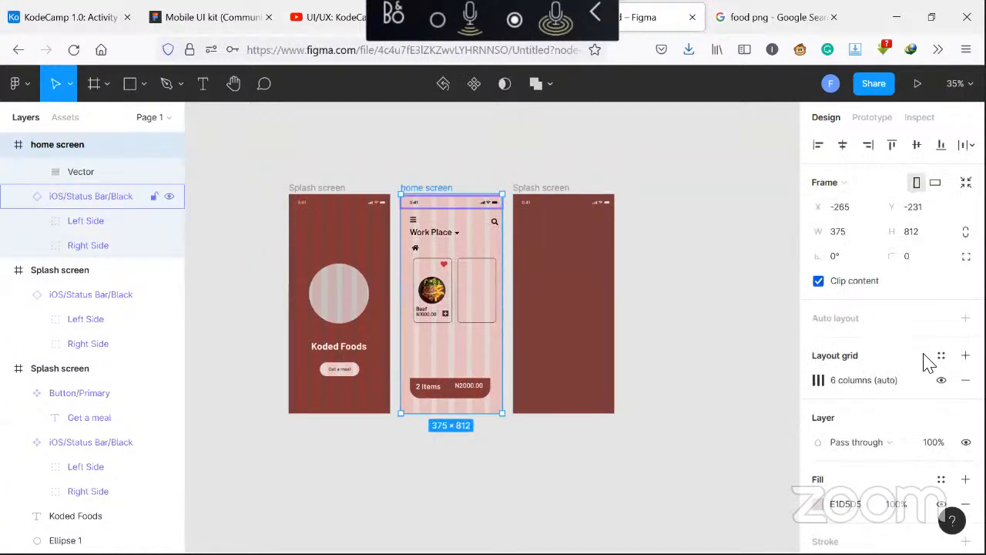
click(962, 379)
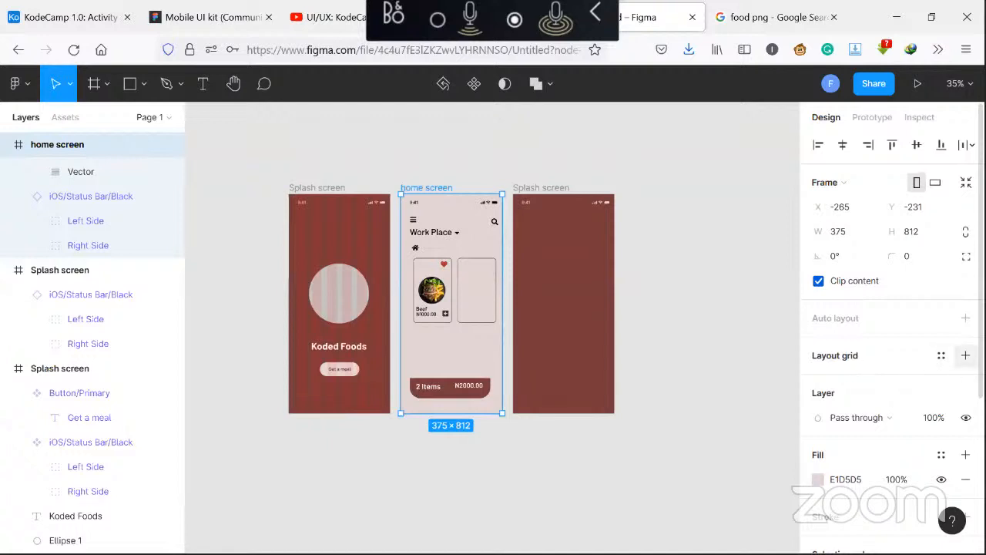
Add a 6-column layout grid with a 30 px margin to the home screen frame
click(966, 355)
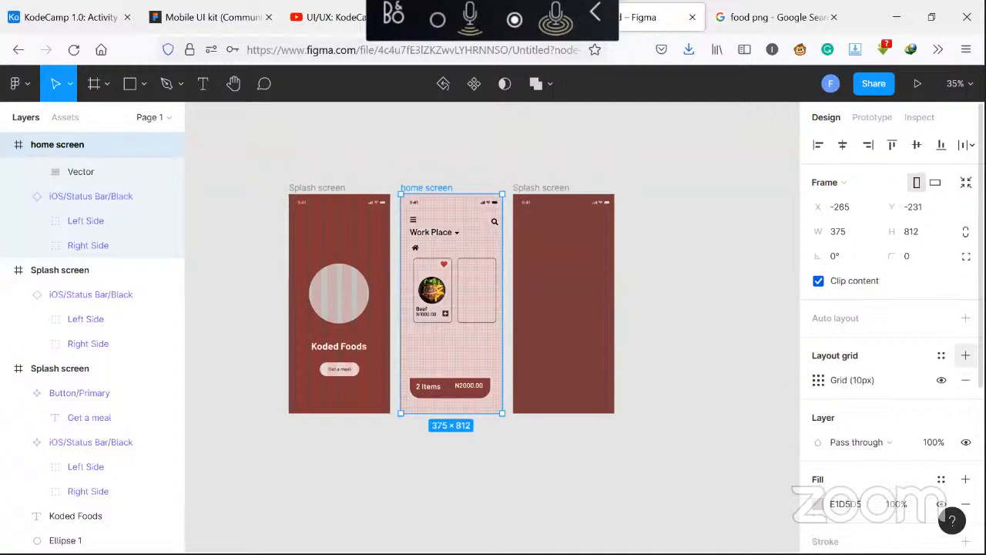
click(818, 380)
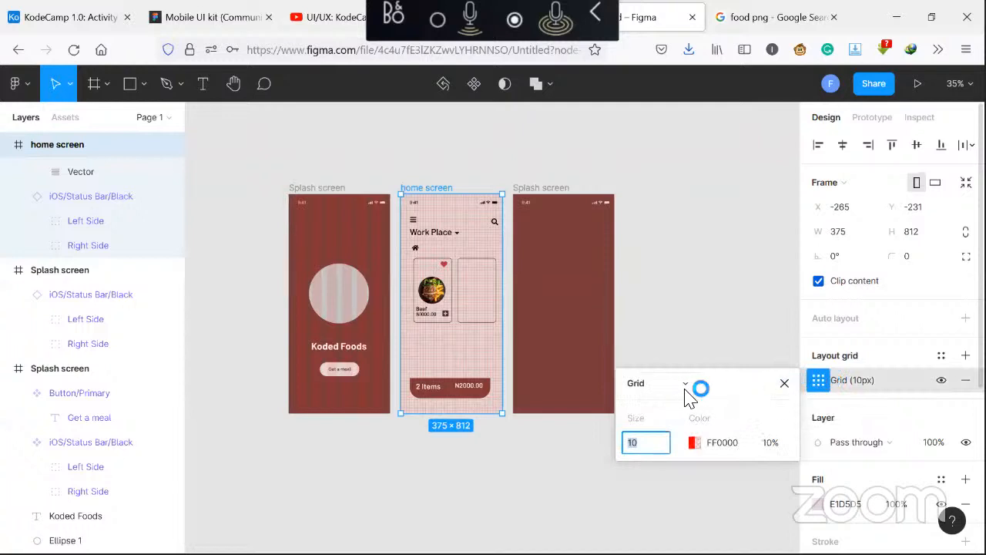
click(685, 385)
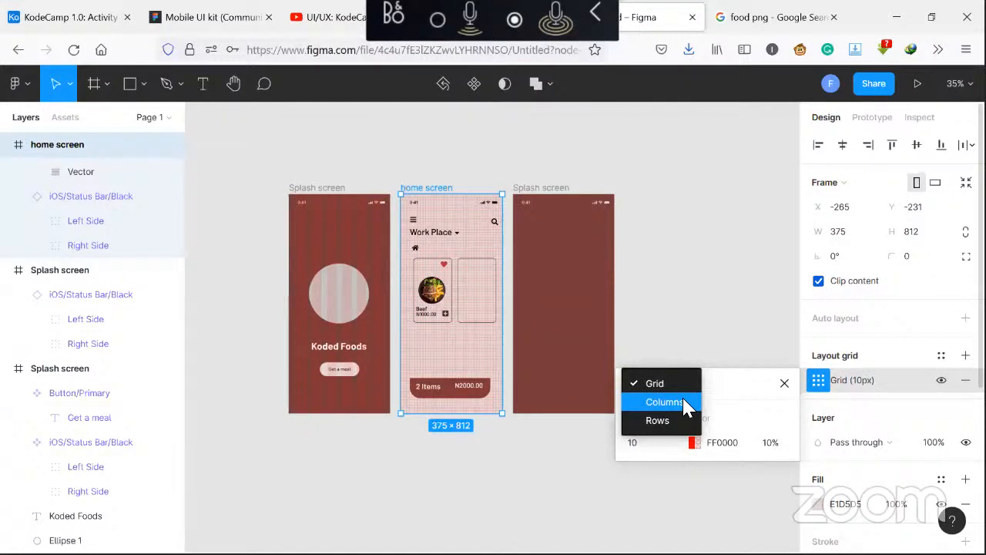
click(685, 402)
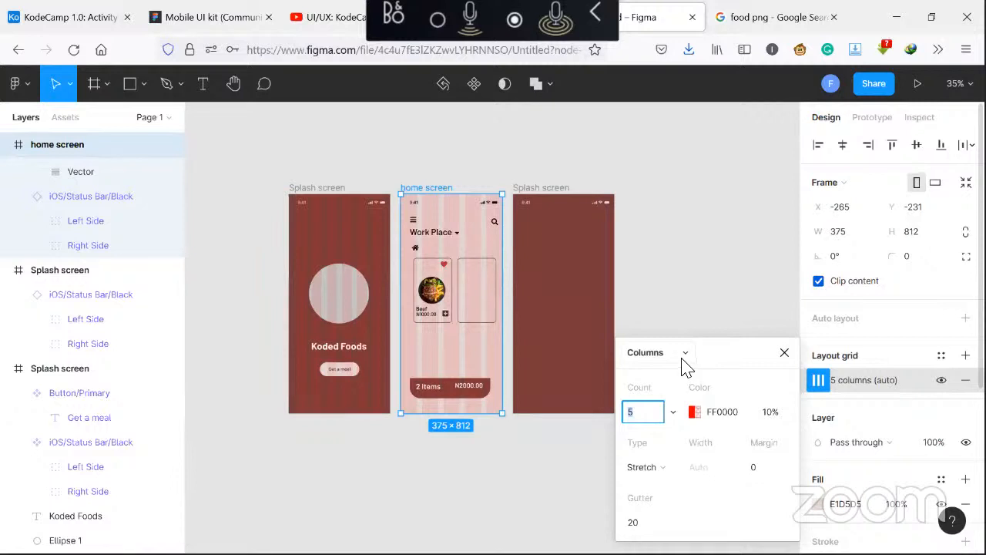
text(6)
click(765, 471)
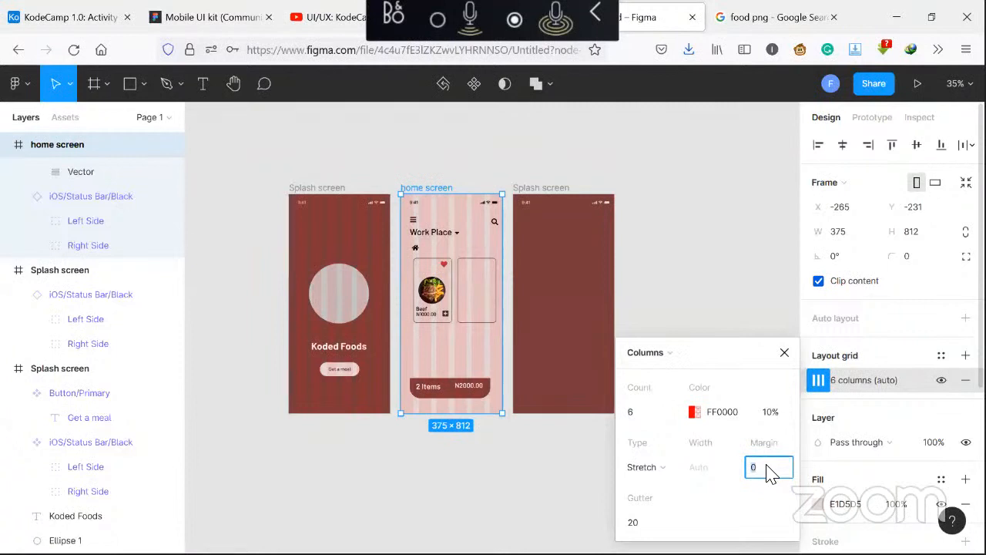
text(30)
key(Return)
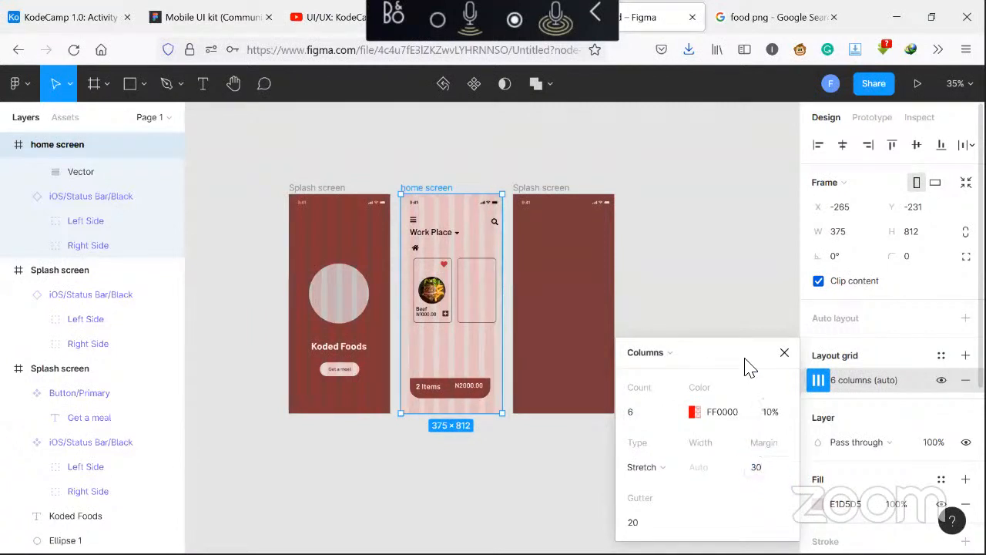
click(786, 354)
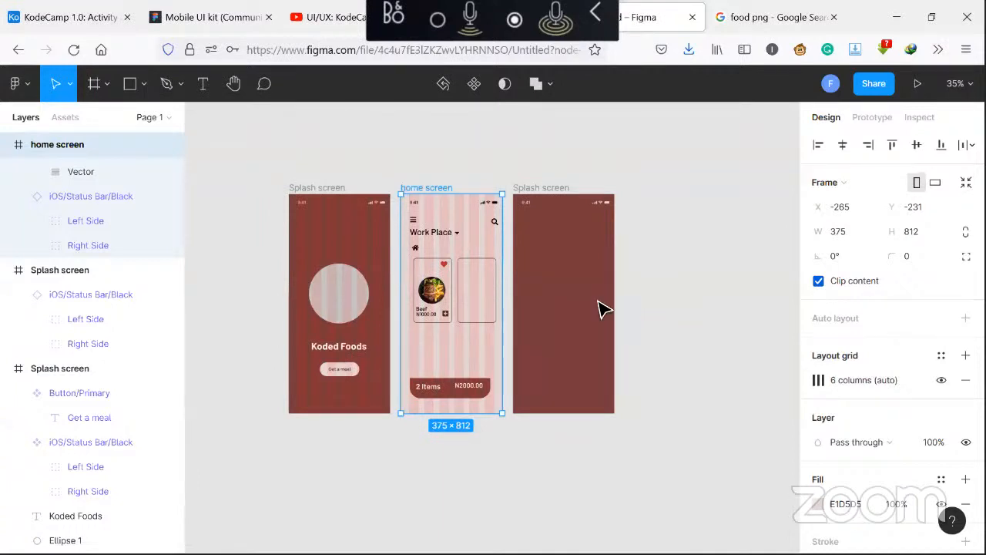
Nudge the menu, search and home icons at the top of the home screen to line up with the column grid
click(416, 224)
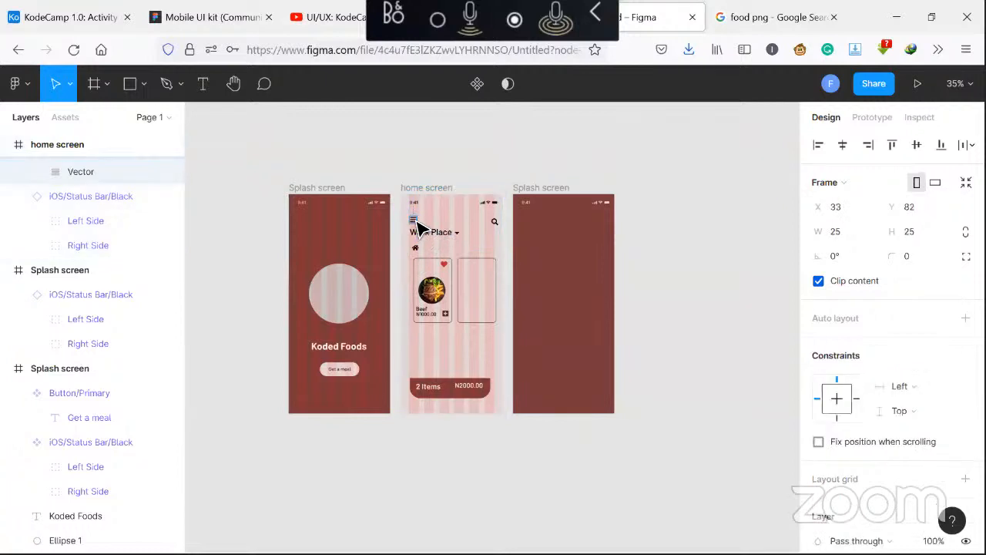
drag(418, 225, 418, 225)
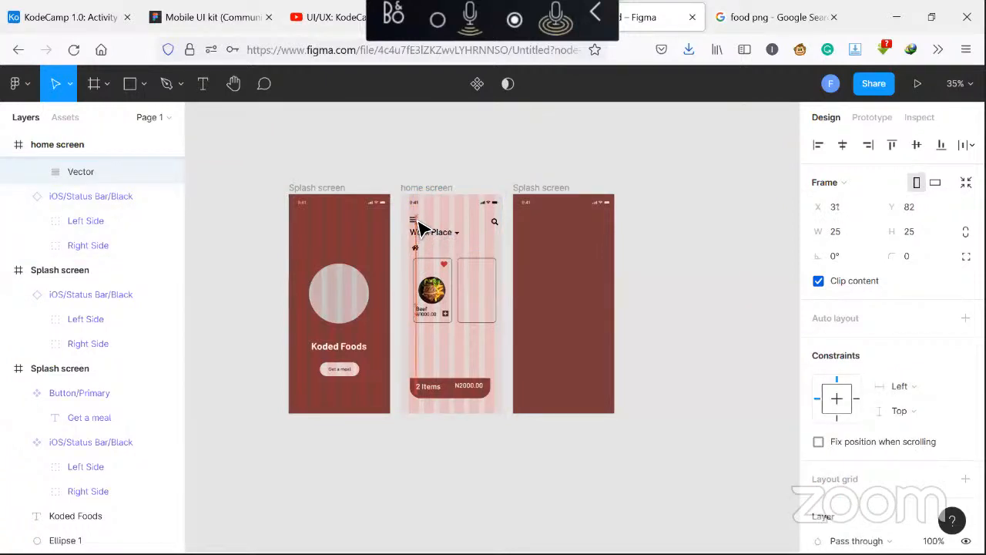
drag(497, 223, 497, 229)
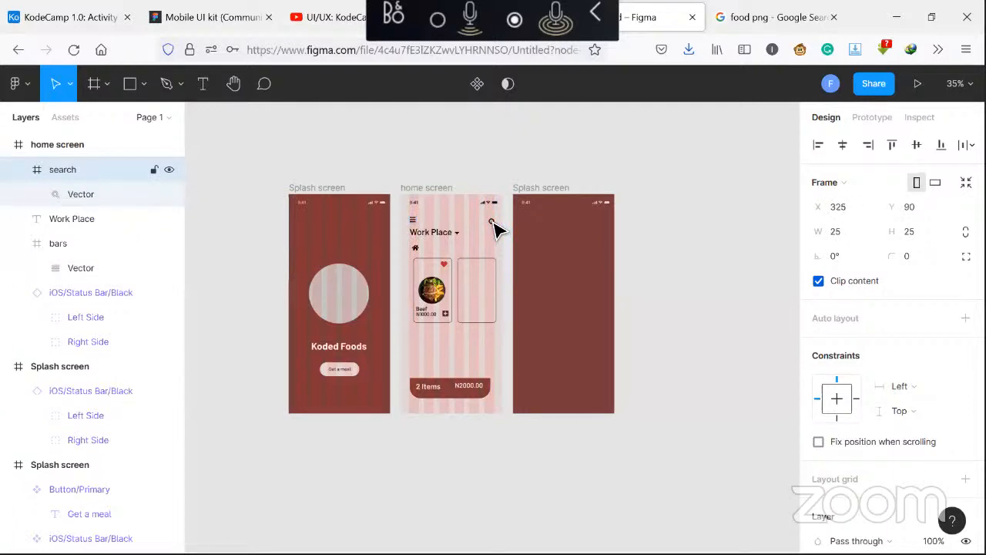
key(Left)
key(Left)
key(Left)
key(Left)
key(Left)
key(Left)
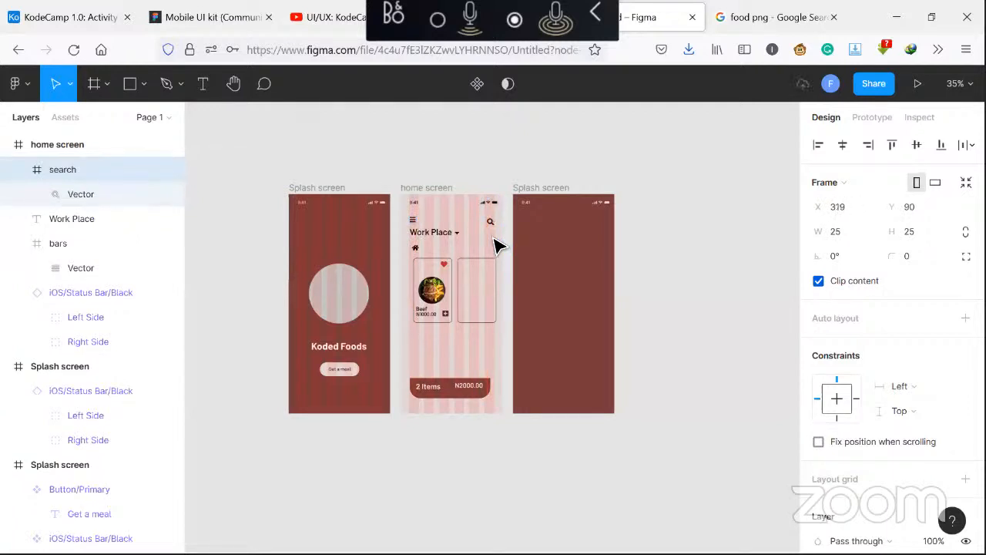
click(416, 249)
key(Left)
key(Left)
key(Left)
key(Left)
key(Left)
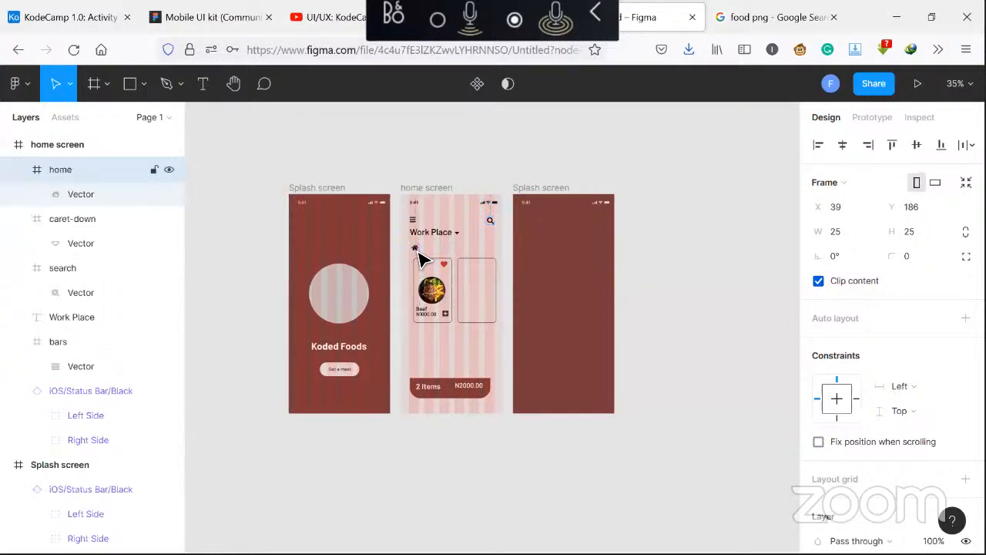
Move the Beef food card left so it aligns with the first grid column
click(422, 260)
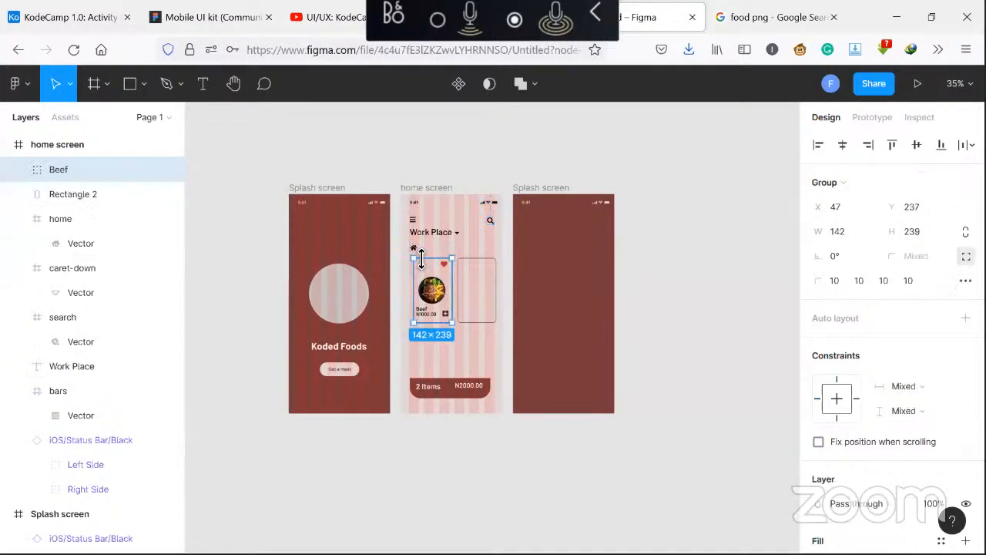
mouse_move(423, 269)
mouse_down()
mouse_move(429, 290)
mouse_move(436, 279)
mouse_up()
key(Left)
key(Left)
key(Left)
key(Left)
key(Left)
key(Left)
key(Left)
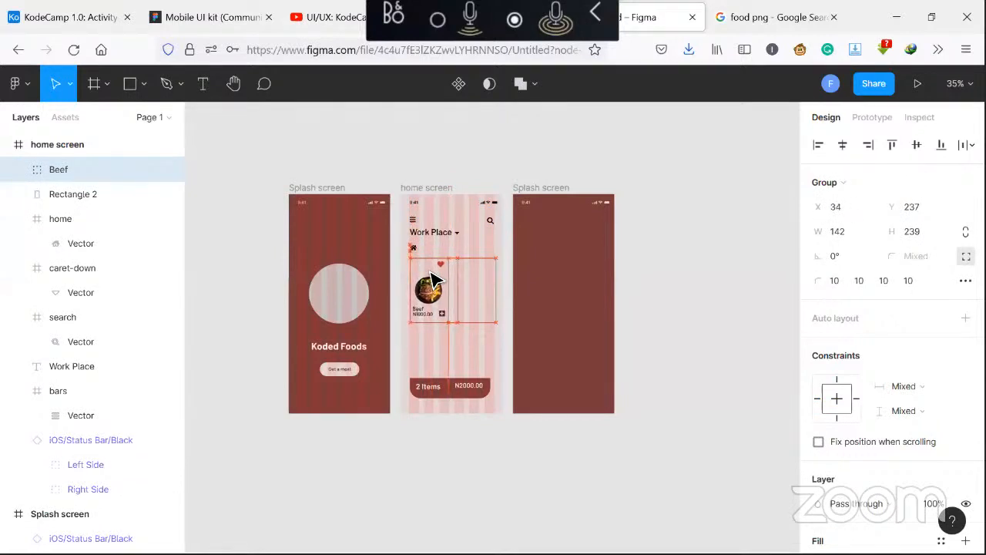
Widen the bottom cart bar to about 319 px and nudge it one pixel left
click(455, 390)
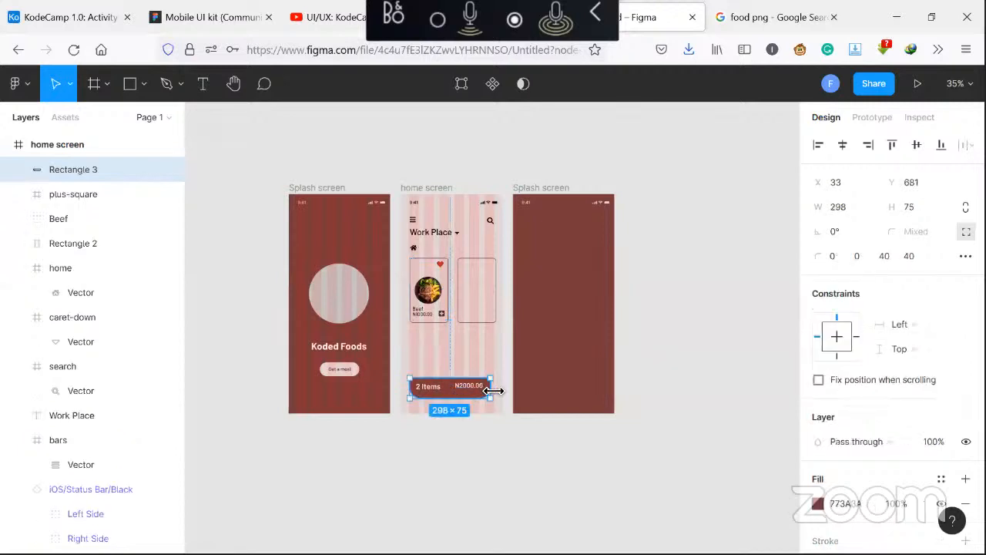
drag(493, 393, 493, 395)
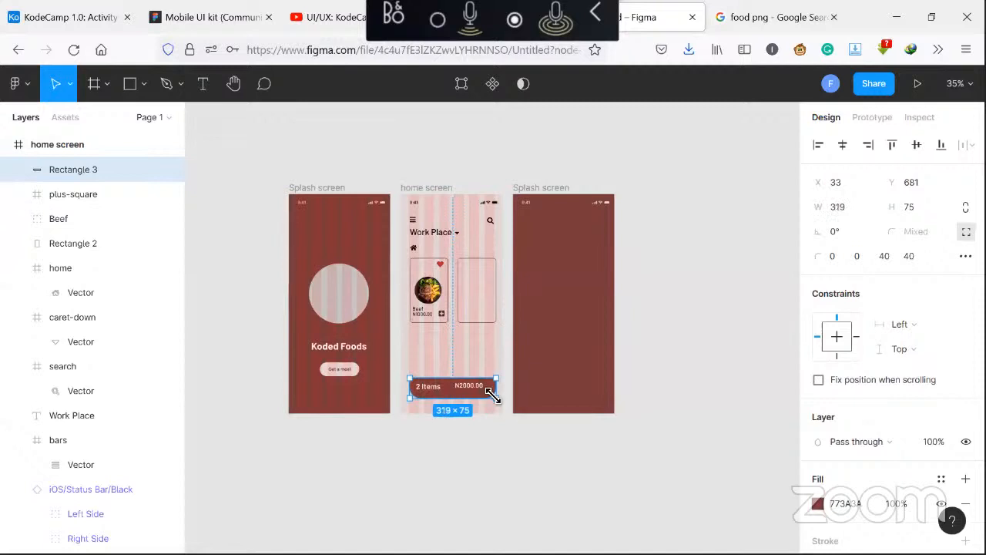
key(Left)
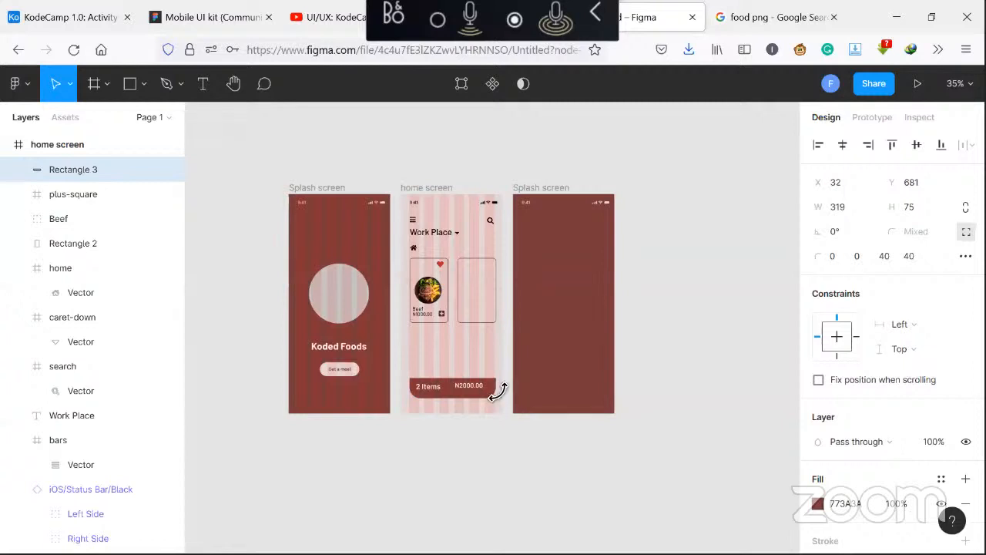
Nudge the empty second food card left to align with the grid columns
click(477, 318)
key(Left)
key(Left)
key(Left)
key(Left)
key(Left)
key(Left)
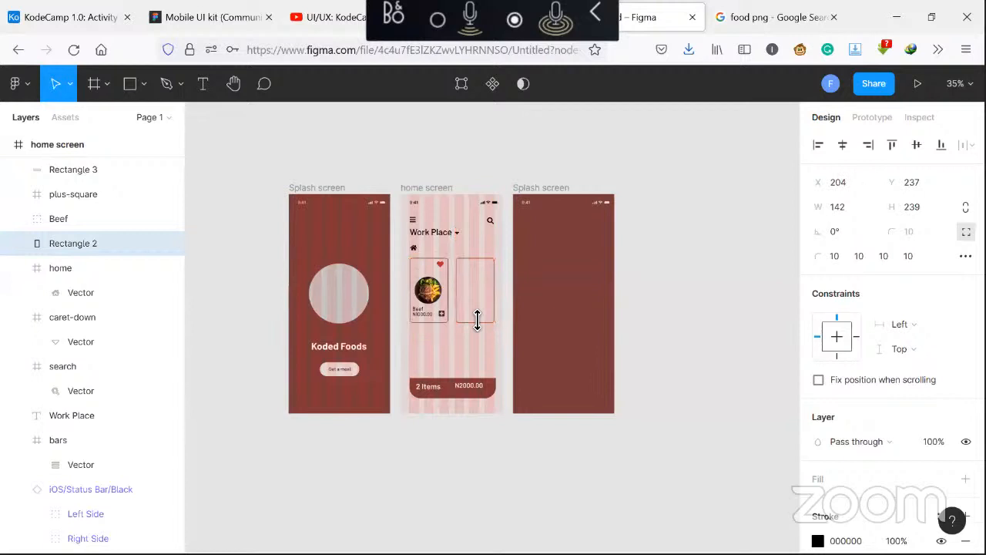
key(Left)
key(Left)
key(Left)
key(Left)
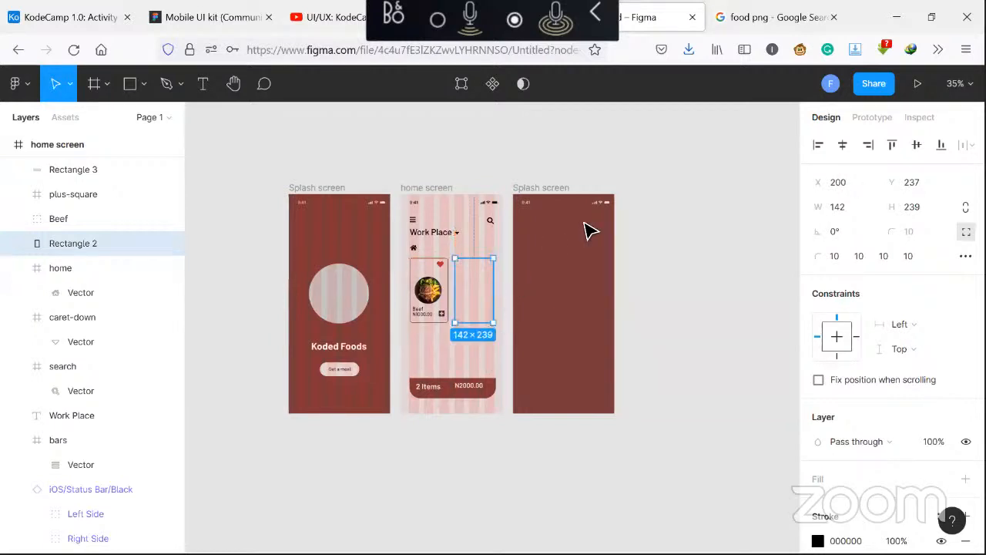
In prototype mode, set the prototype background colour to white FFFFFF
click(657, 196)
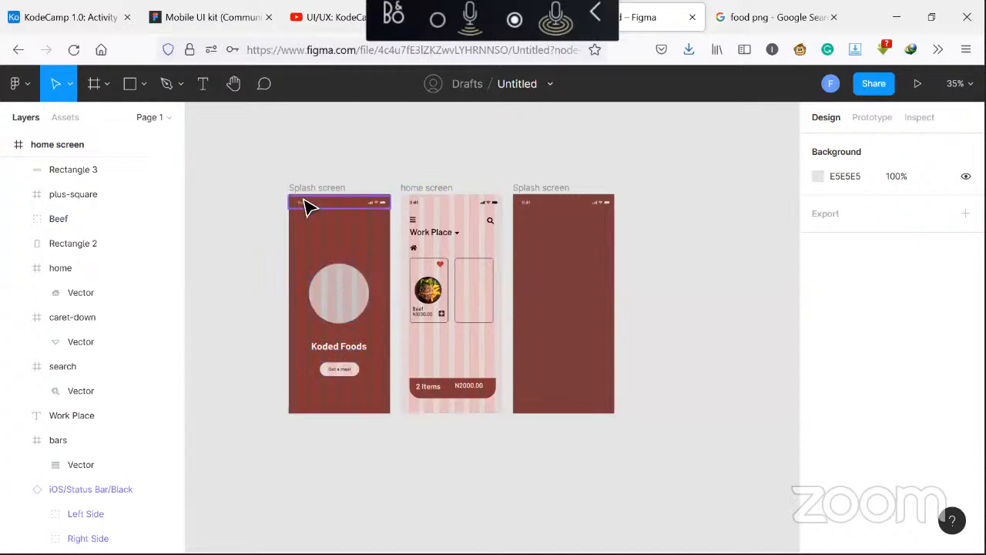
click(863, 121)
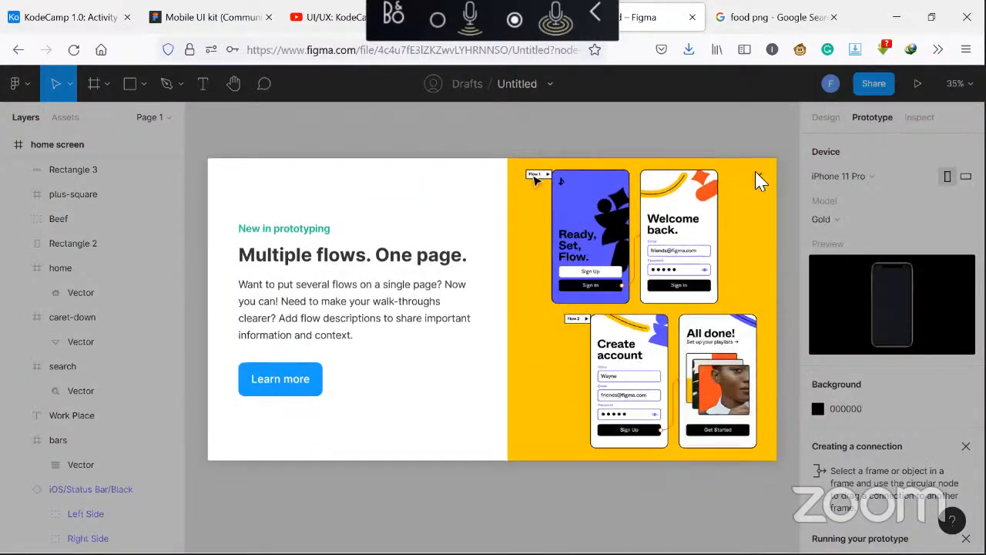
click(758, 177)
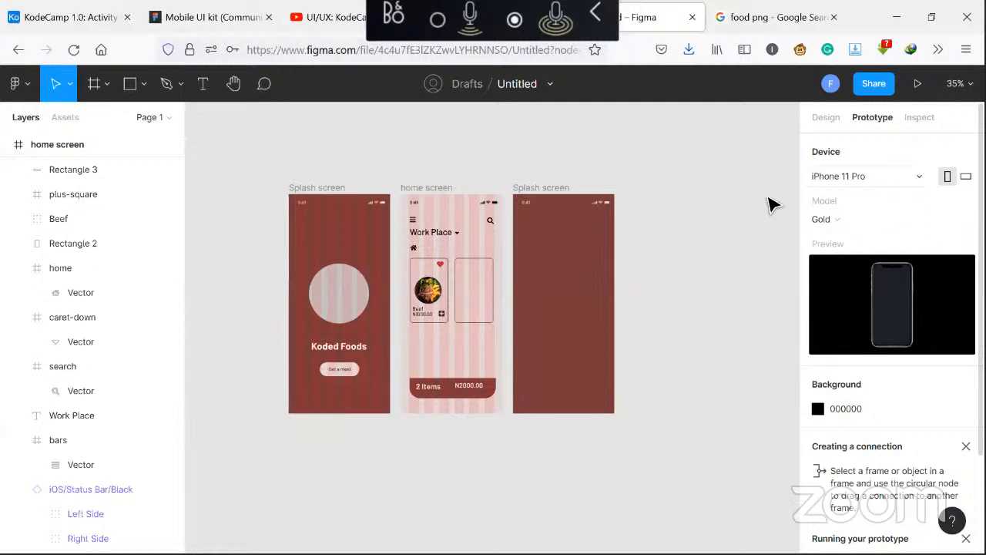
click(308, 188)
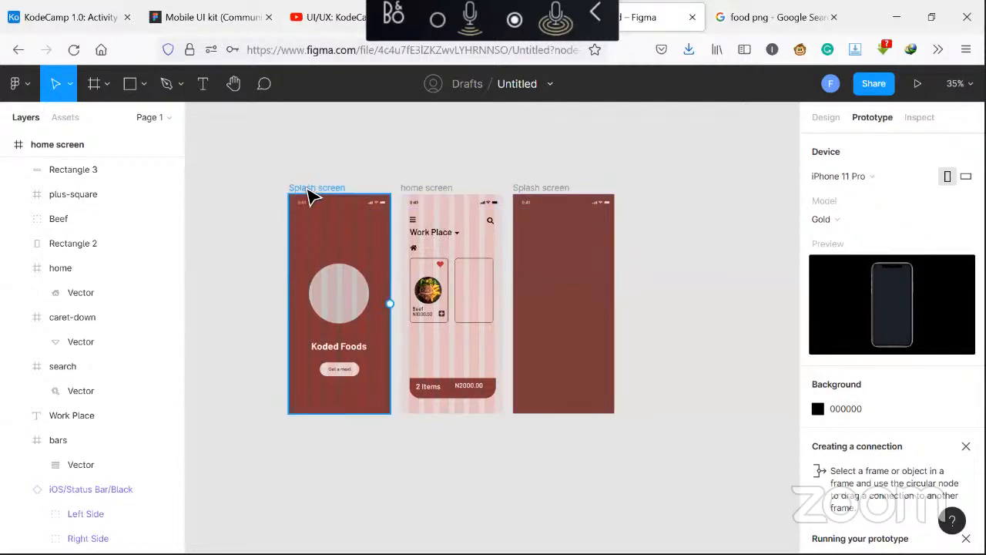
click(310, 192)
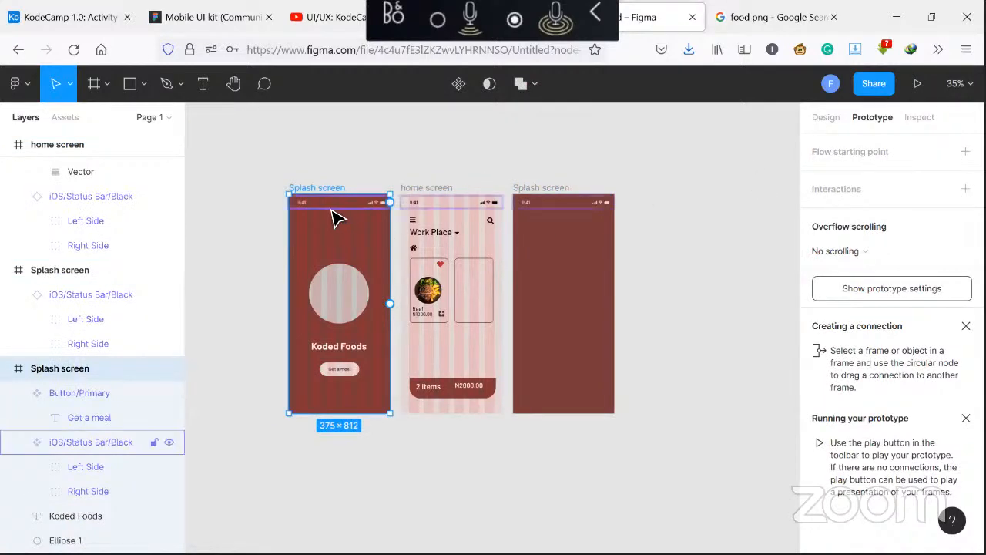
click(649, 187)
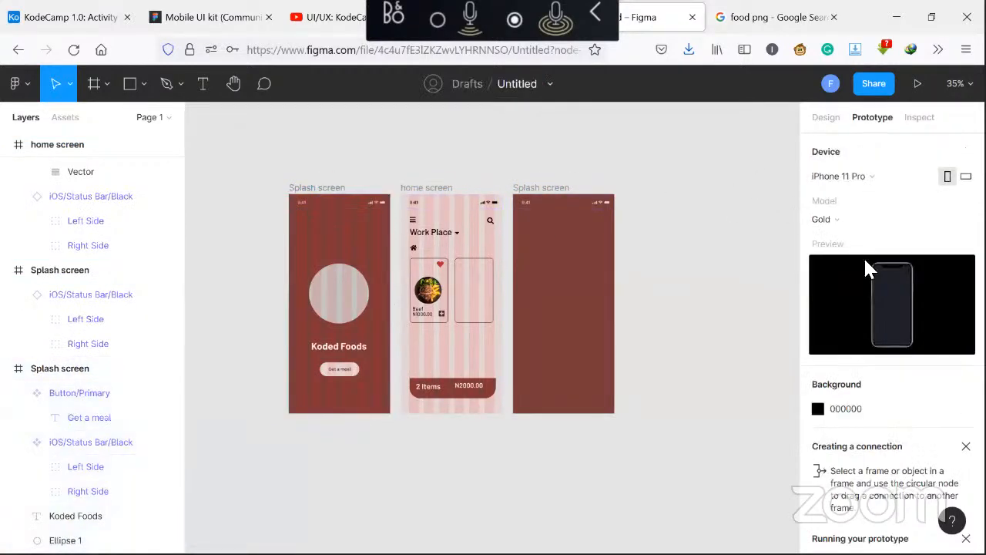
click(818, 416)
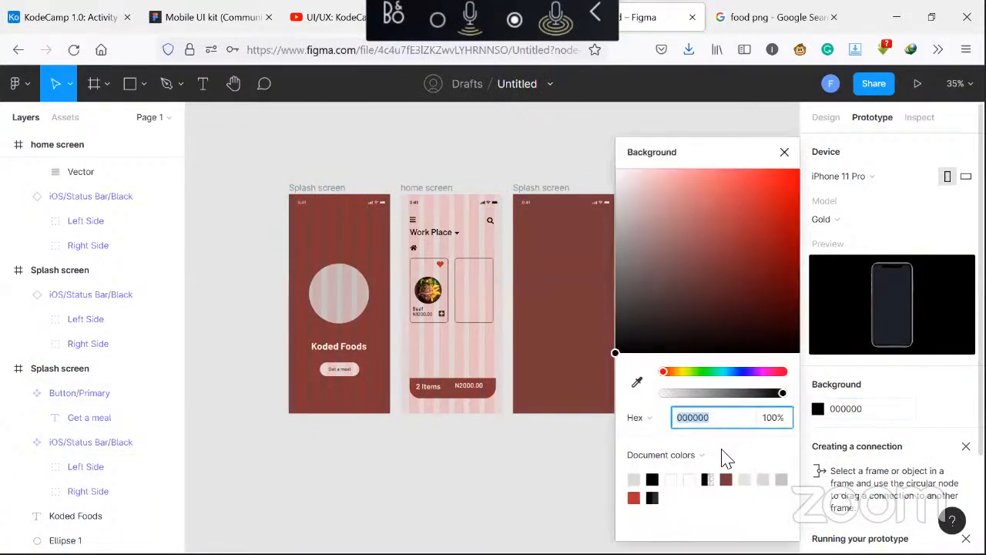
click(670, 479)
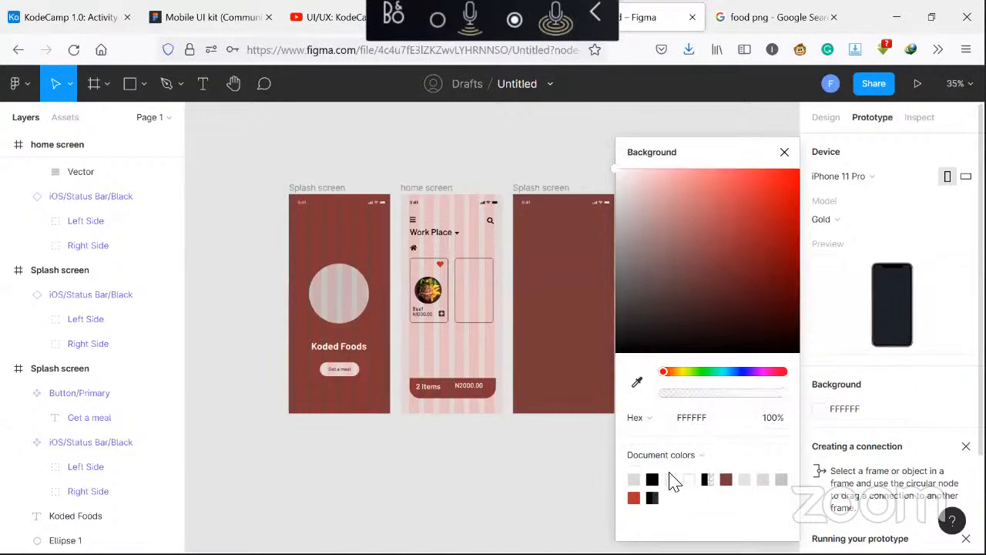
click(785, 153)
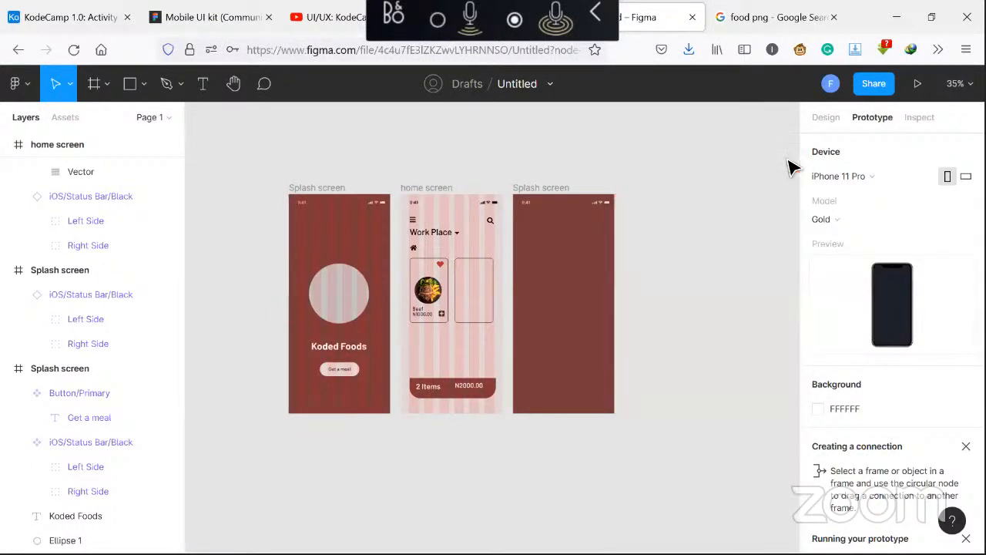
Link the Get a meal button on the splash screen to the home screen with a Move in animation on tap
click(307, 190)
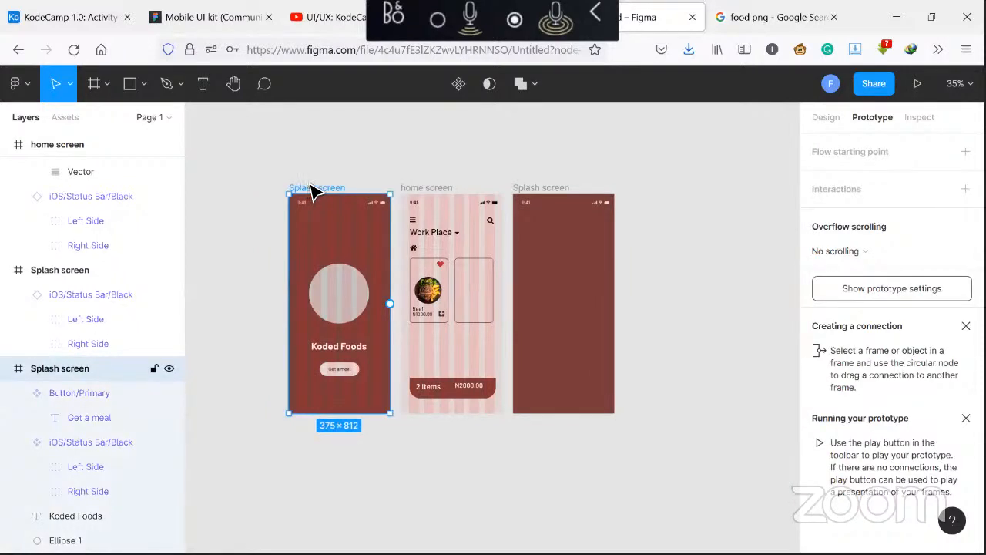
click(336, 375)
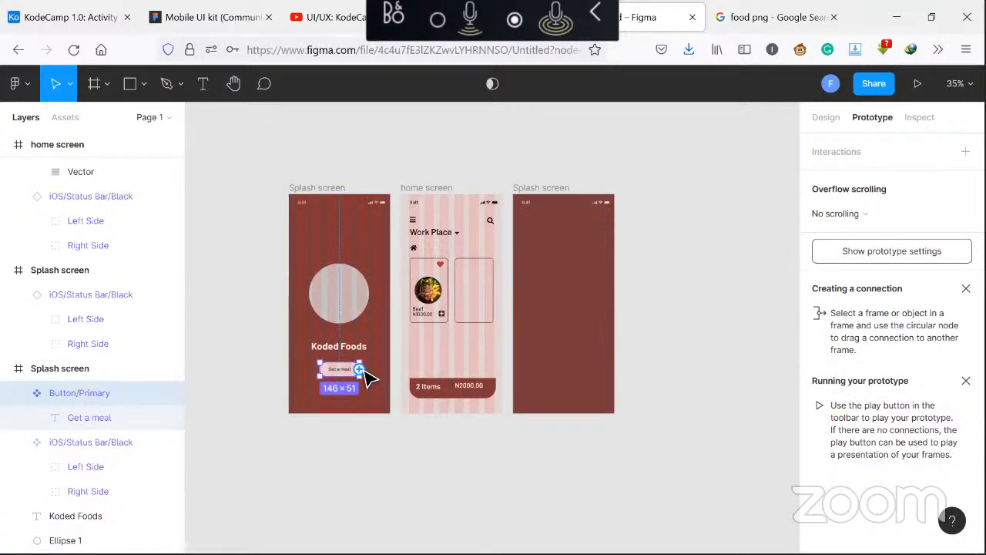
drag(359, 370, 412, 328)
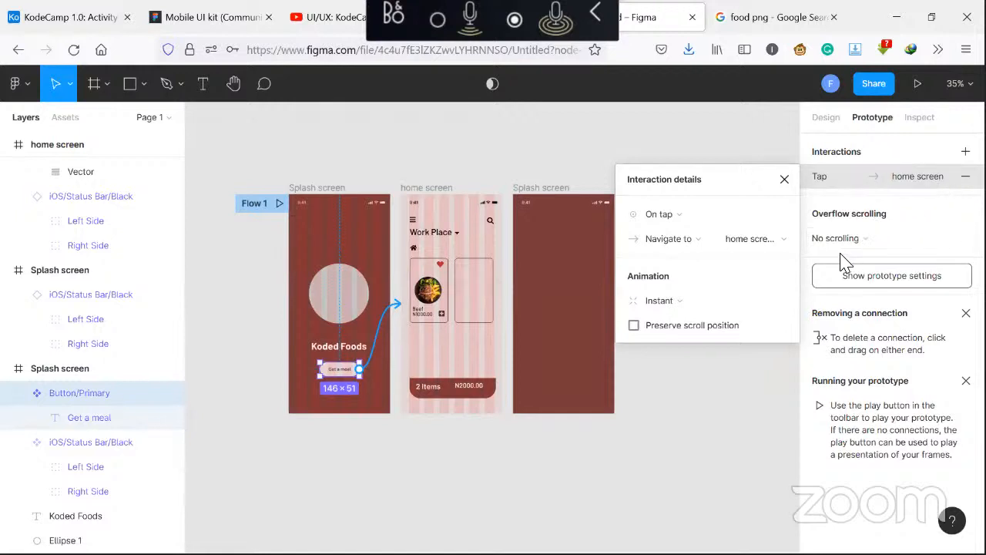
click(775, 305)
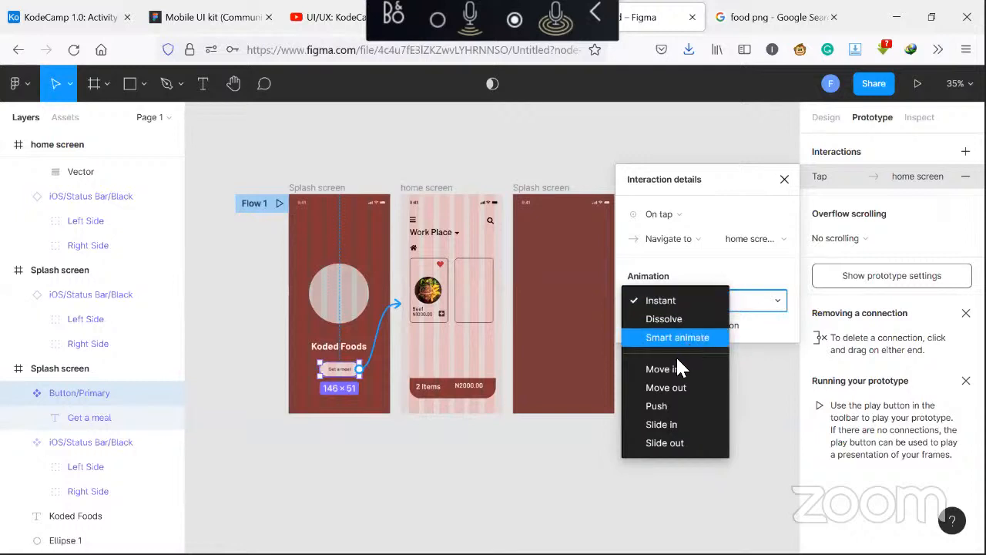
click(676, 372)
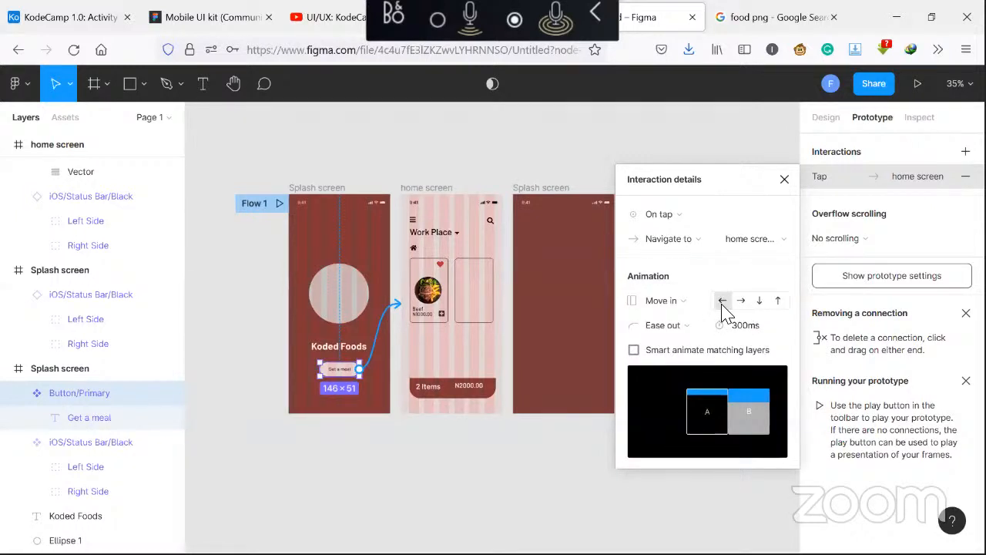
click(783, 181)
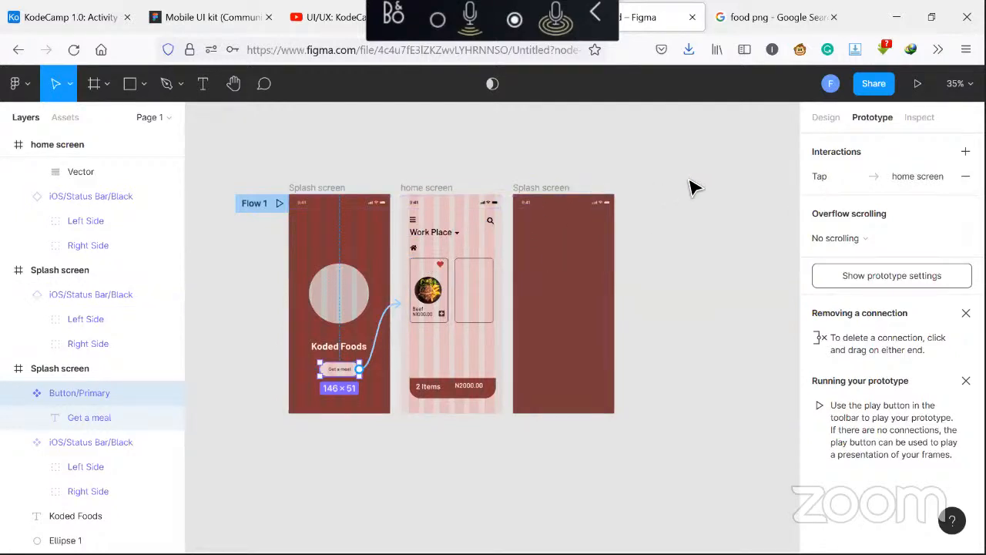
Open the prototype presentation
click(917, 85)
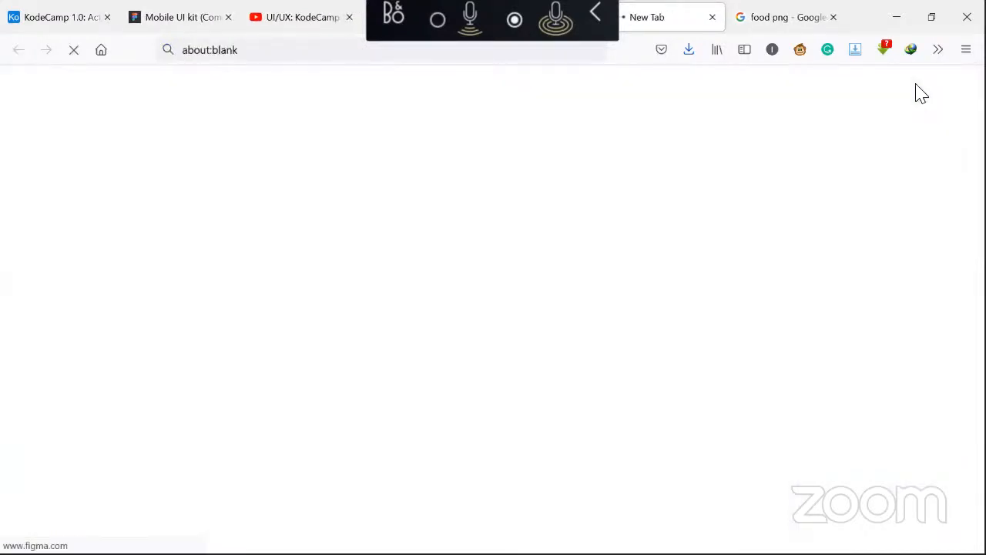
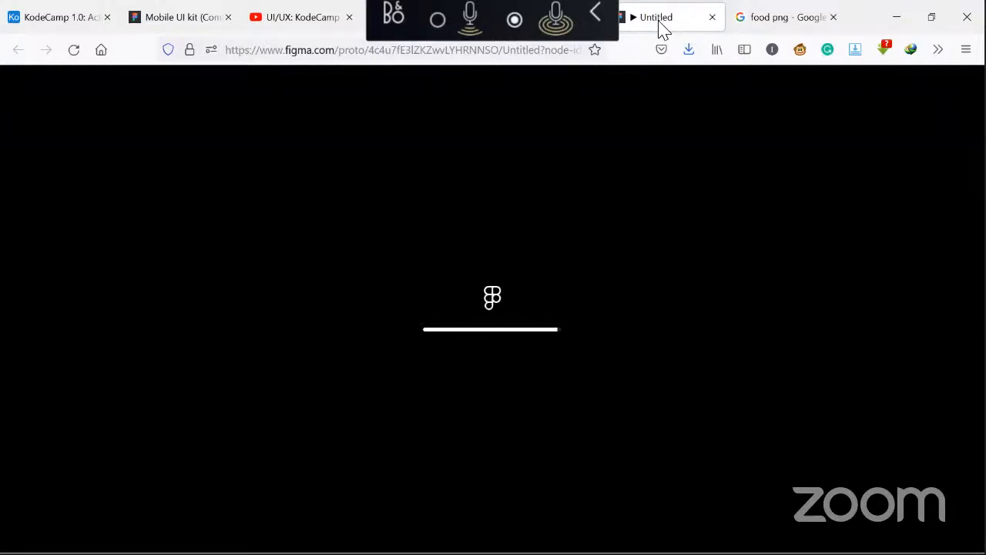
click(597, 14)
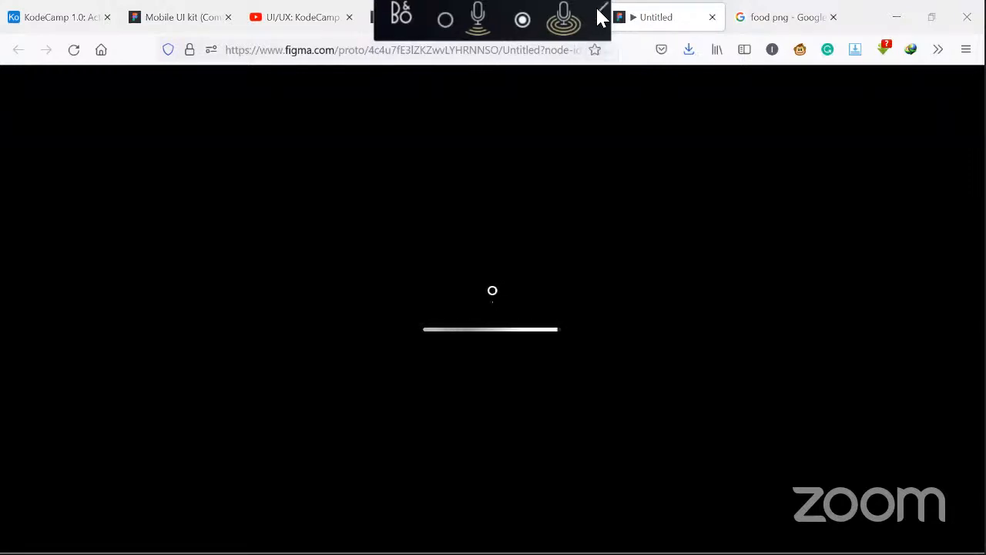
click(507, 5)
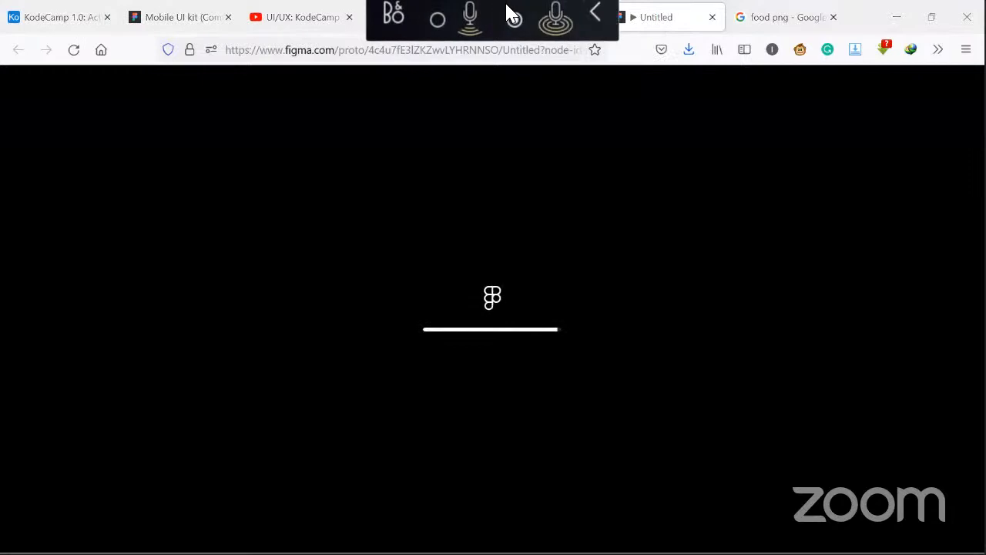
drag(508, 14, 198, 30)
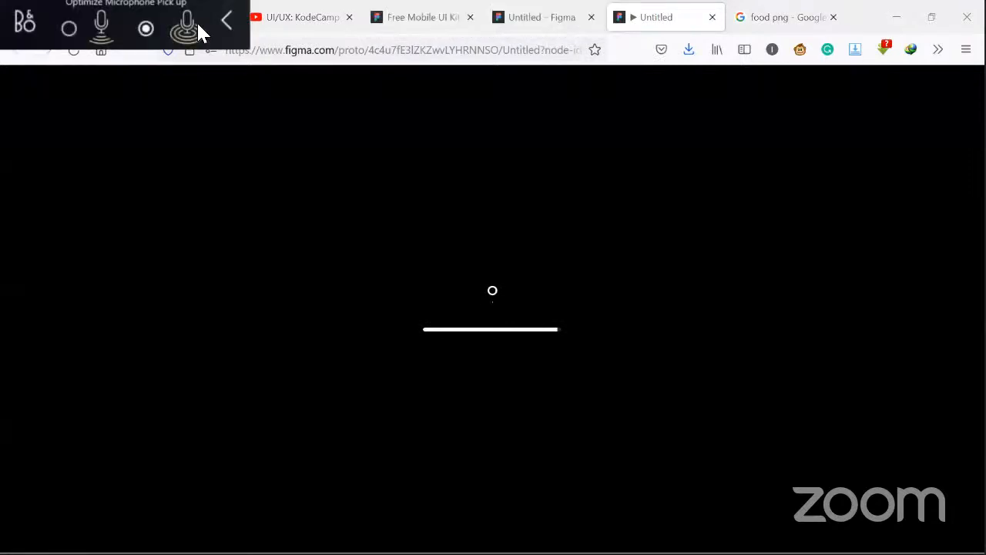
click(224, 19)
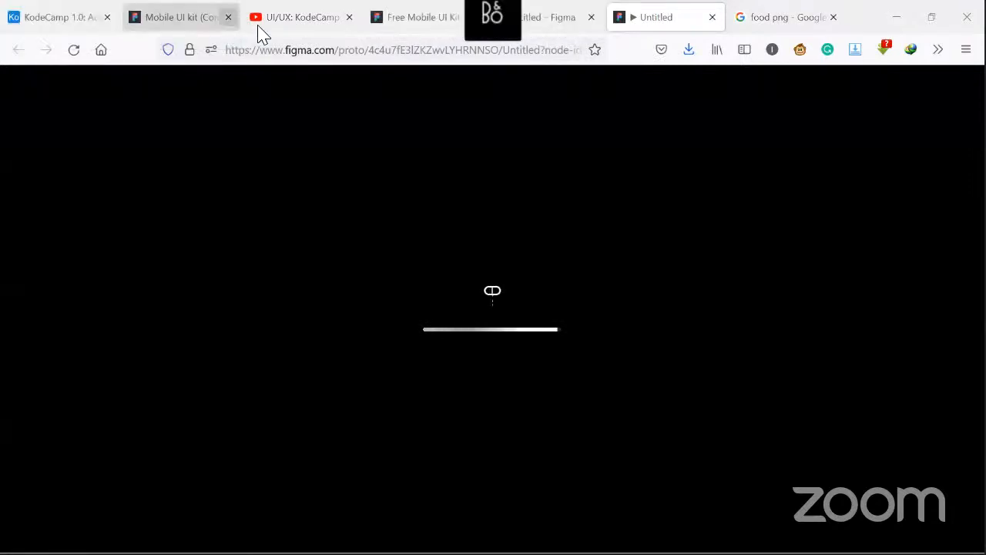
Return to the design file, open the installed plugins manager and go to browse plugins in the Community
click(558, 30)
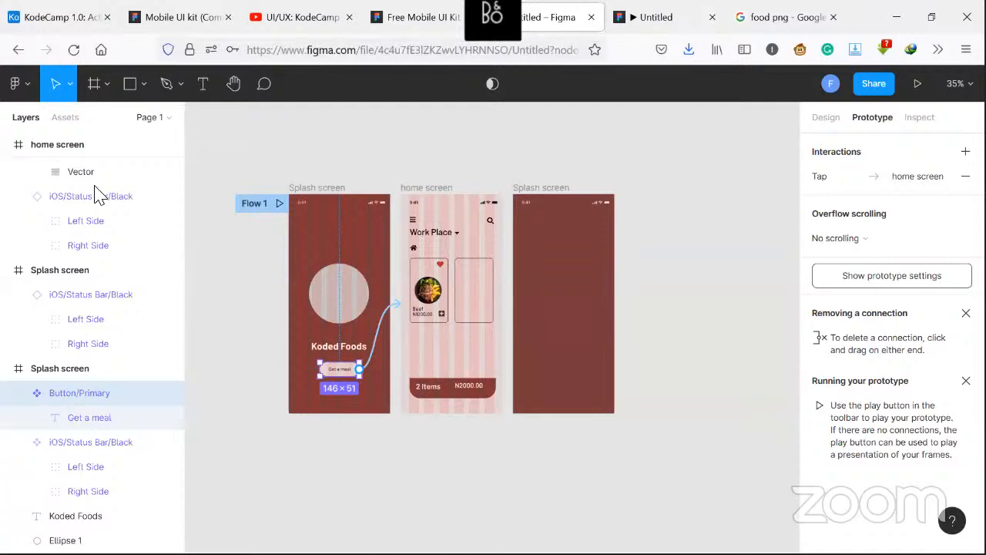
click(27, 88)
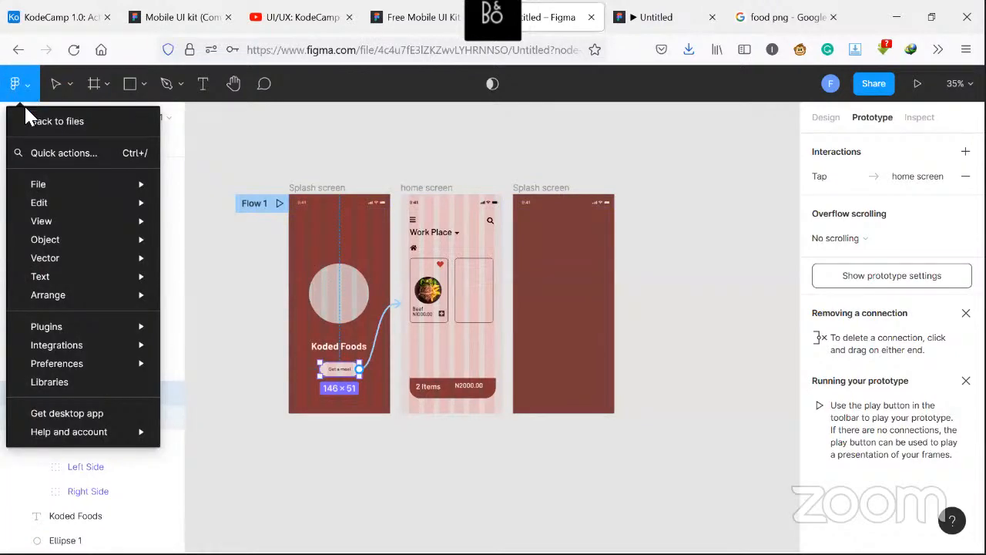
mouse_move(66, 328)
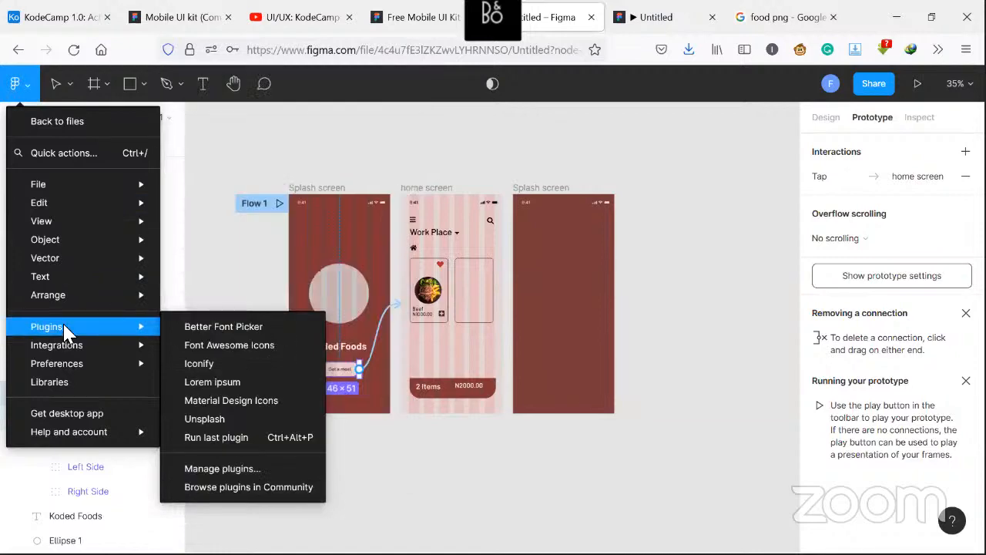
click(223, 468)
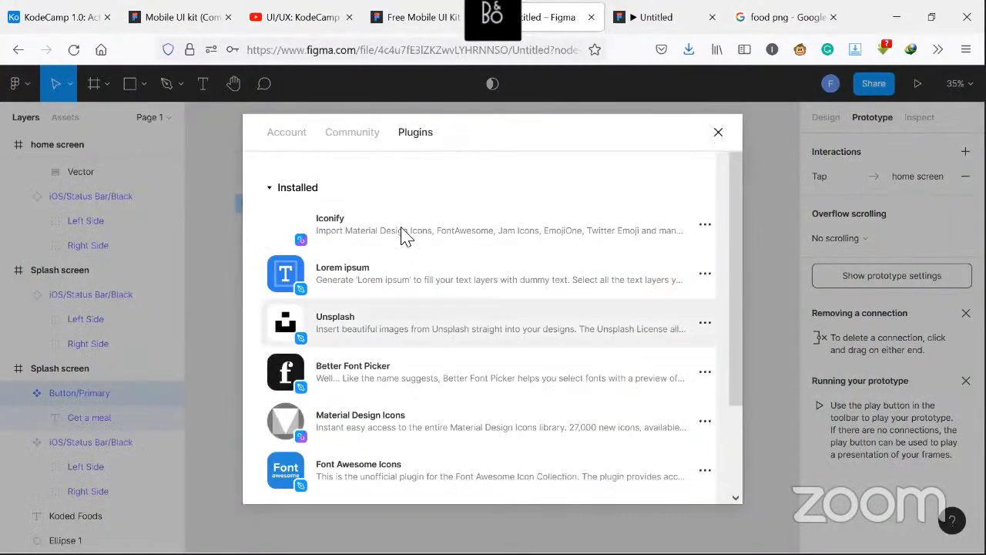
scroll(394, 310, down, 3)
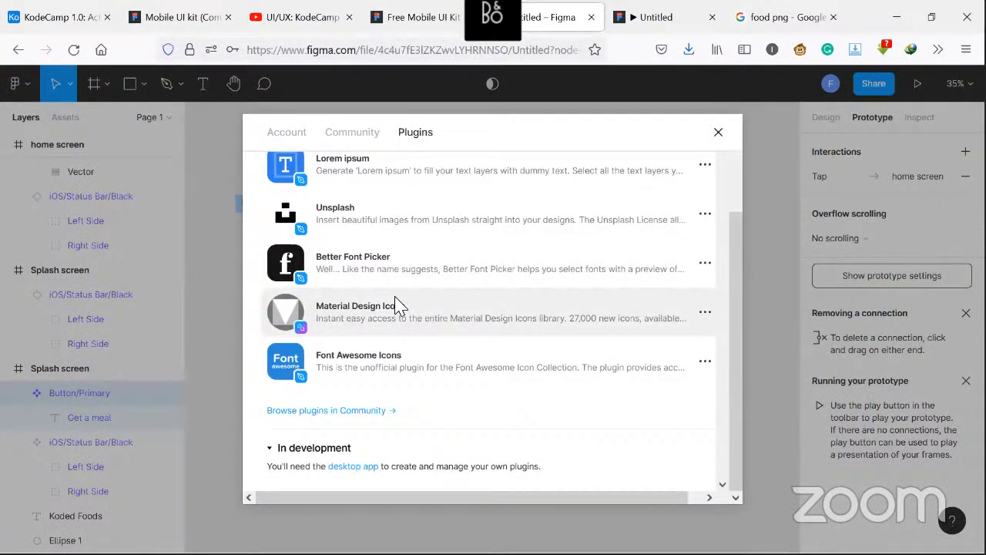
click(327, 413)
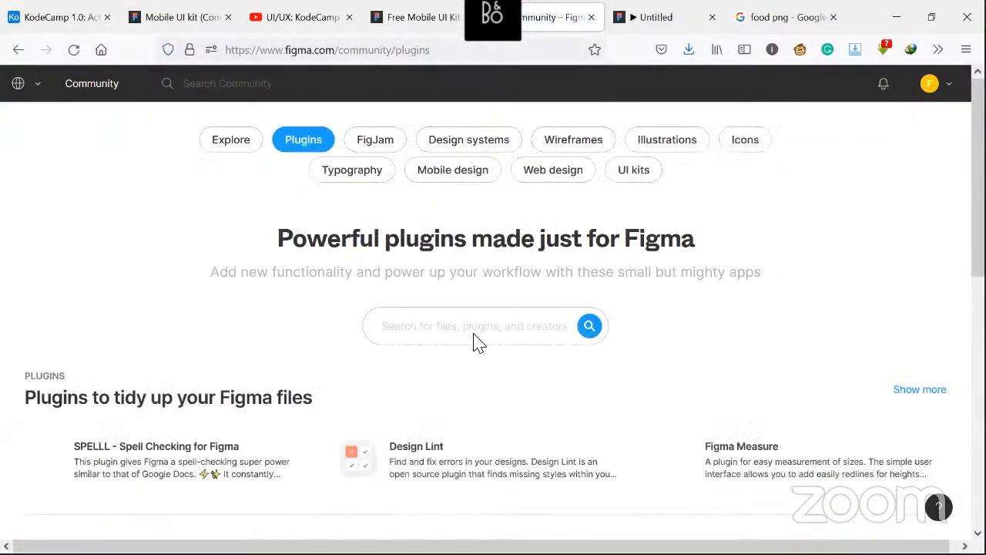
Install the Content Reel plugin from the Community trending plugins list
scroll(466, 339, down, 3)
scroll(451, 347, up, 3)
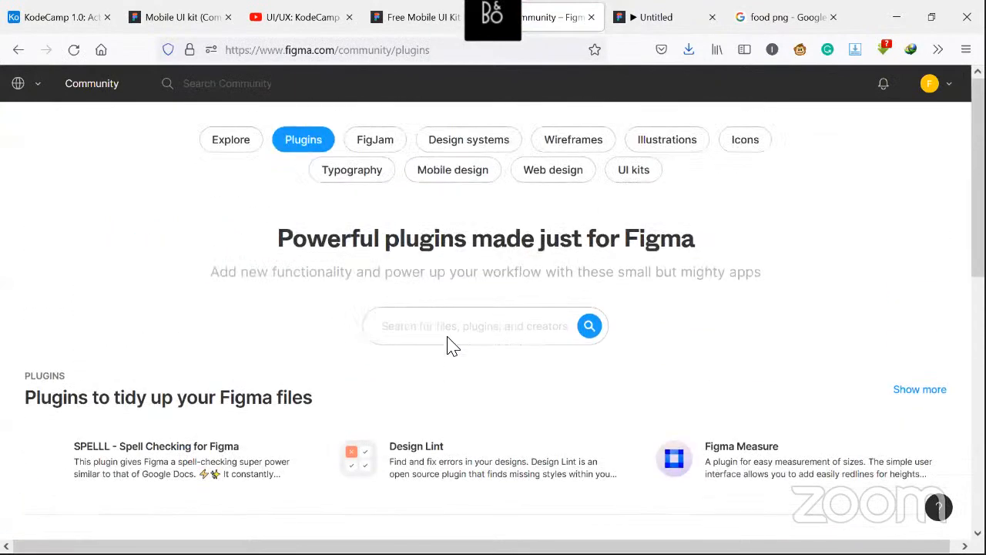
scroll(454, 337, down, 3)
scroll(454, 339, down, 4)
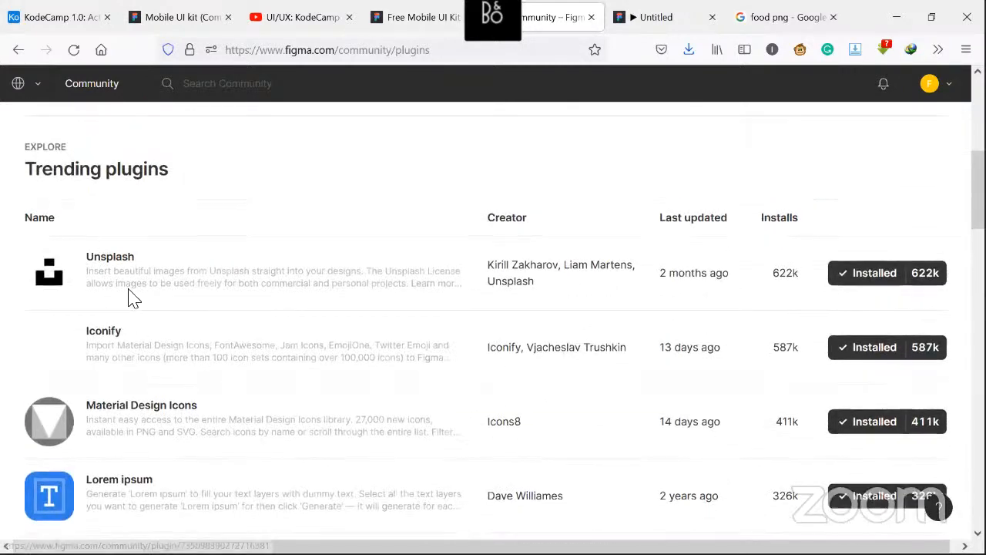
scroll(132, 285, down, 2)
scroll(847, 189, down, 1)
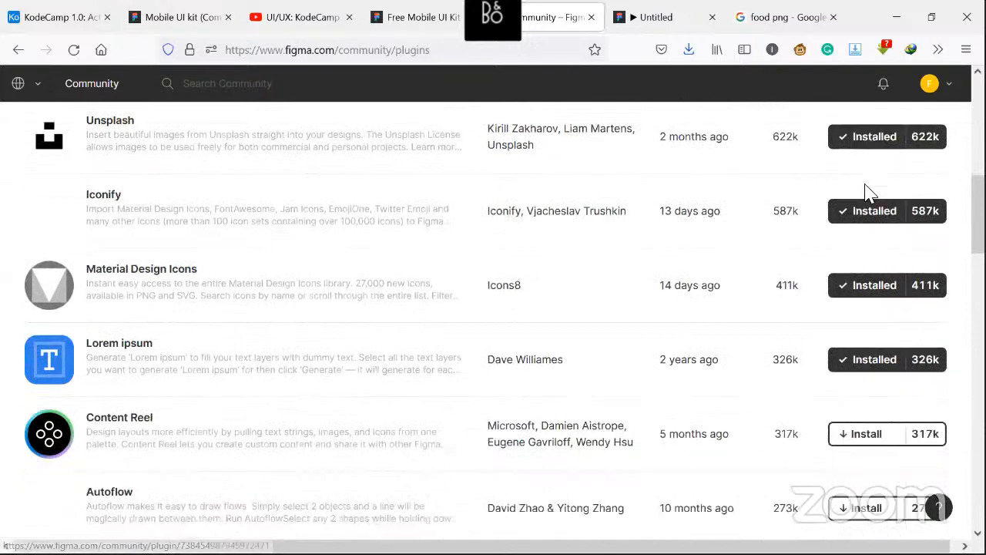
scroll(867, 339, down, 1)
scroll(297, 259, down, 4)
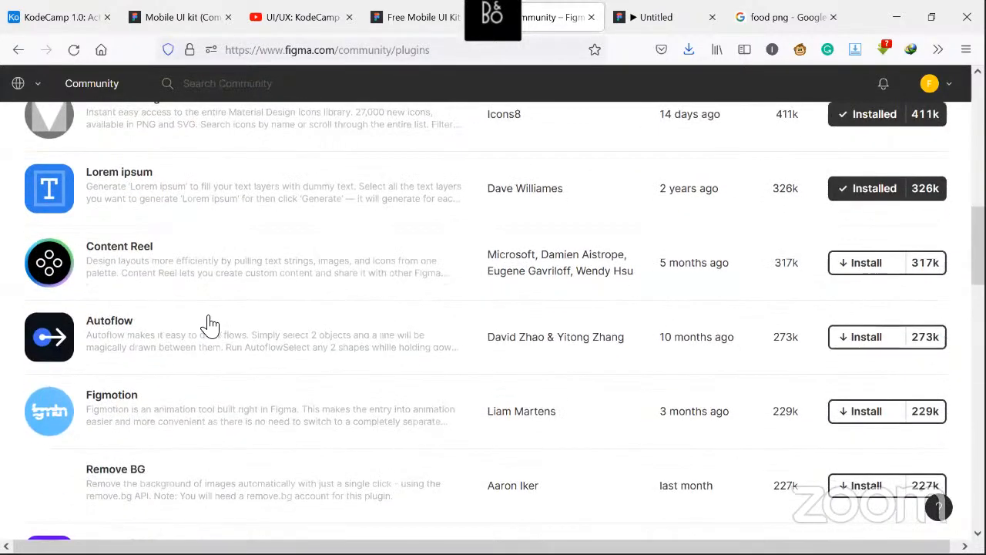
scroll(205, 324, down, 2)
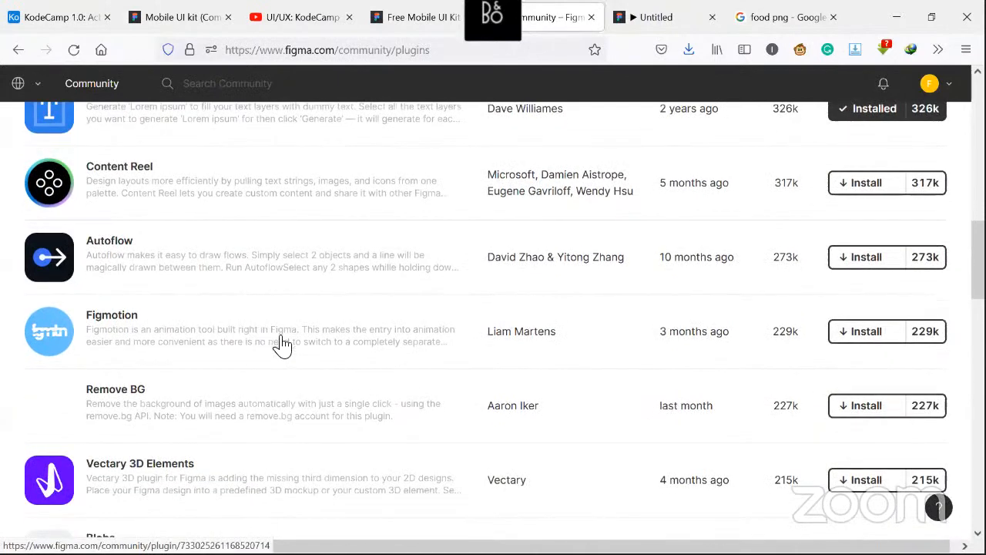
scroll(279, 345, down, 1)
scroll(516, 332, up, 2)
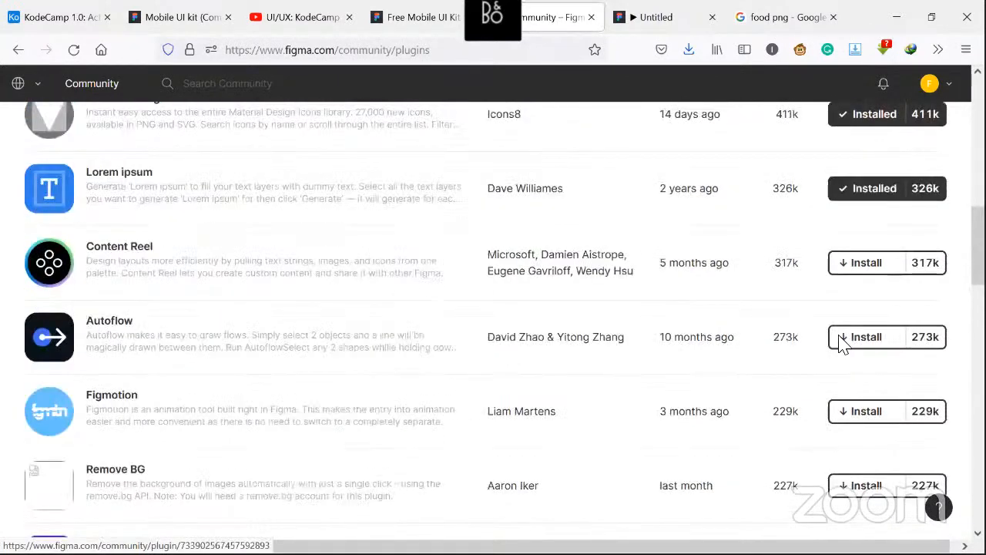
scroll(851, 346, up, 1)
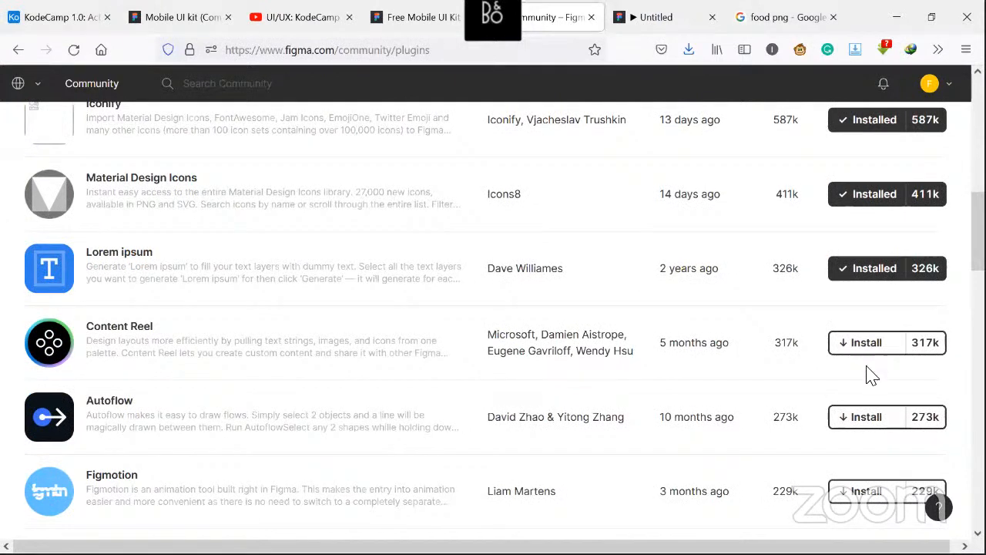
click(891, 347)
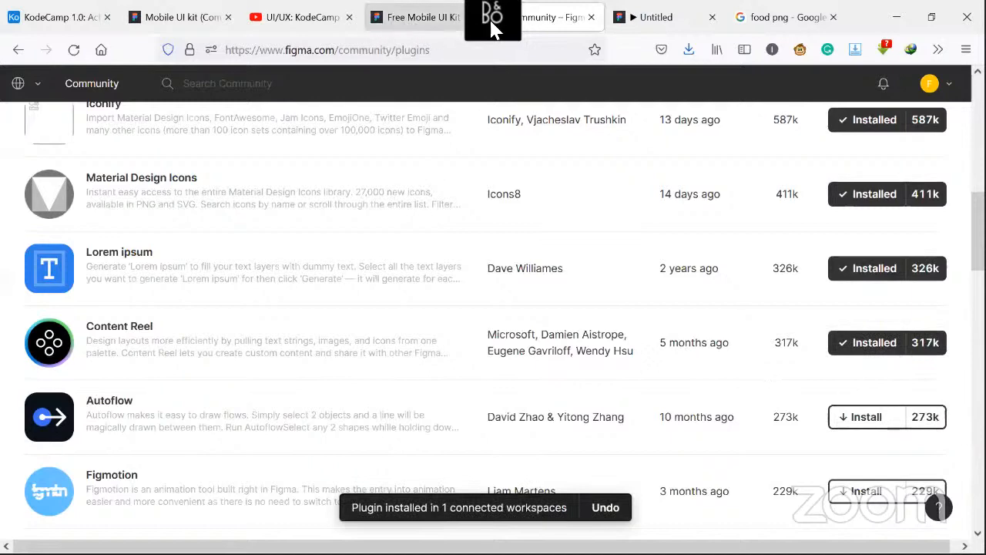
Go back to the design file and open the plugins list to find the newly installed Content Reel
click(450, 23)
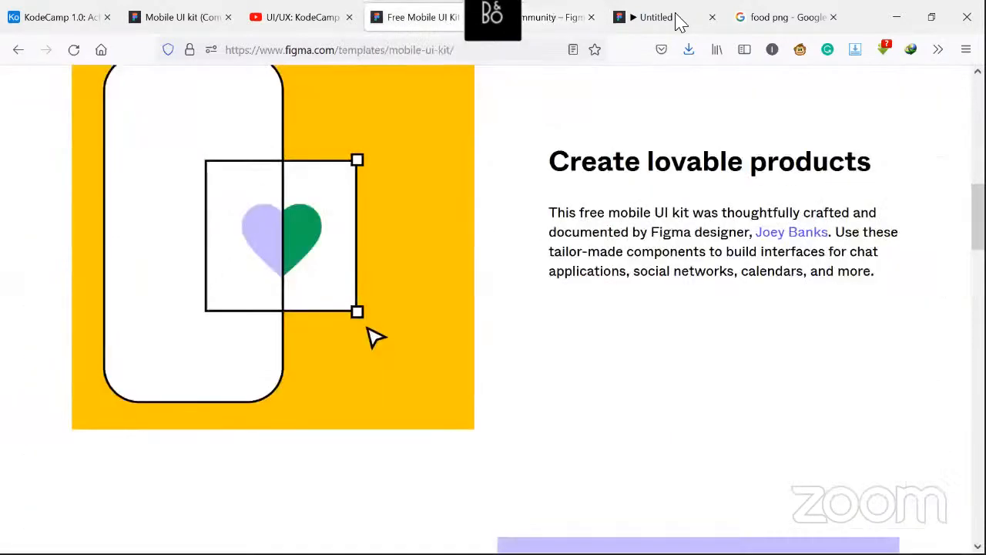
click(670, 17)
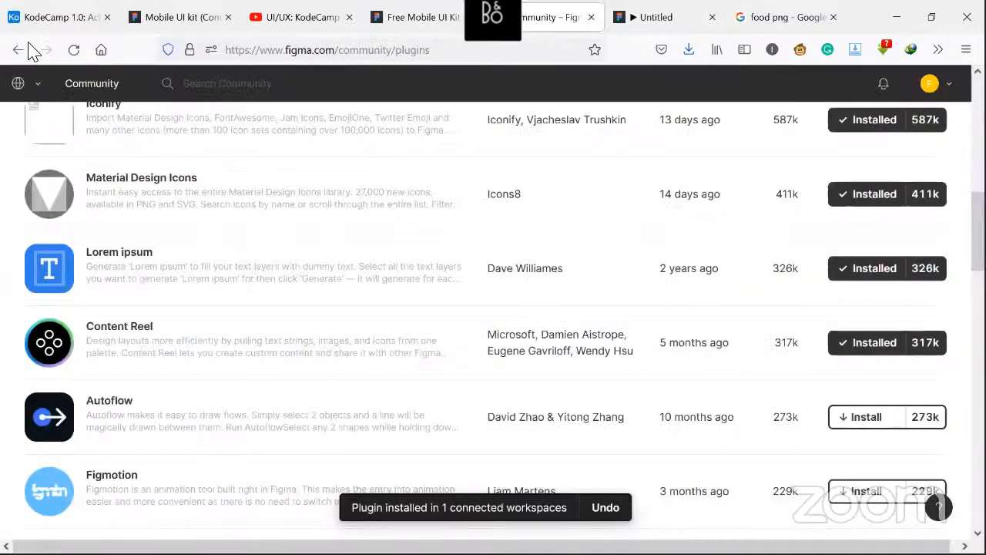
click(19, 52)
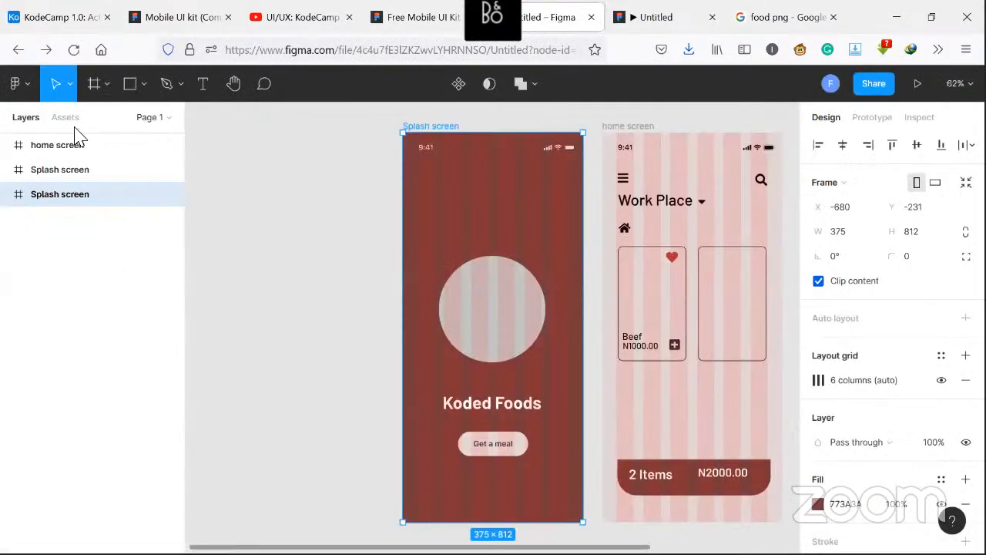
click(16, 86)
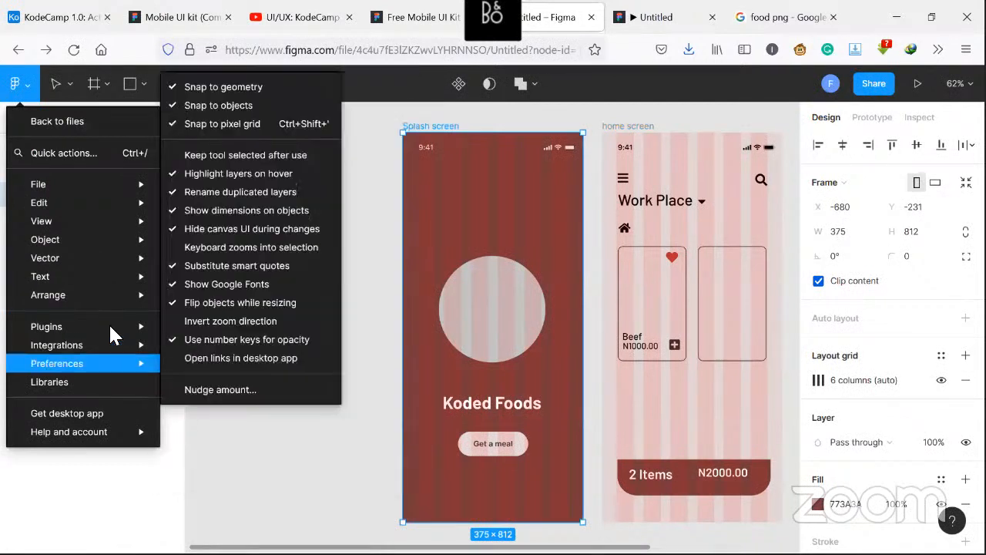
mouse_move(116, 326)
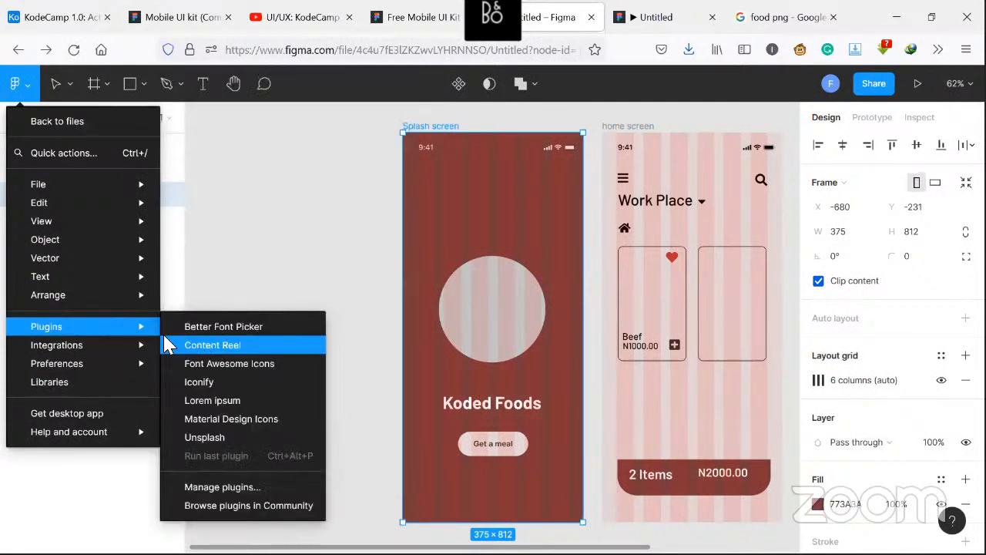
click(225, 258)
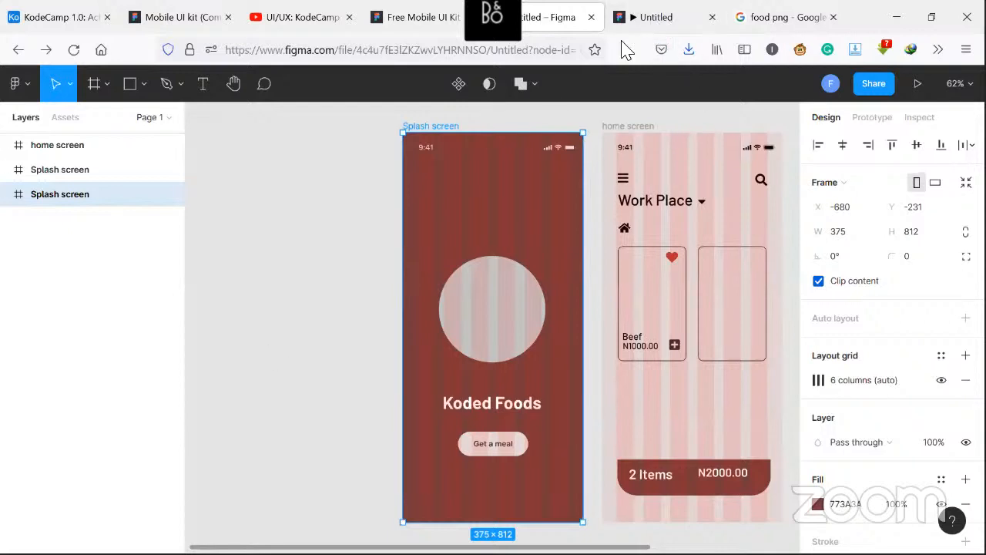
Switch to the prototype presentation tab and reload it
click(645, 14)
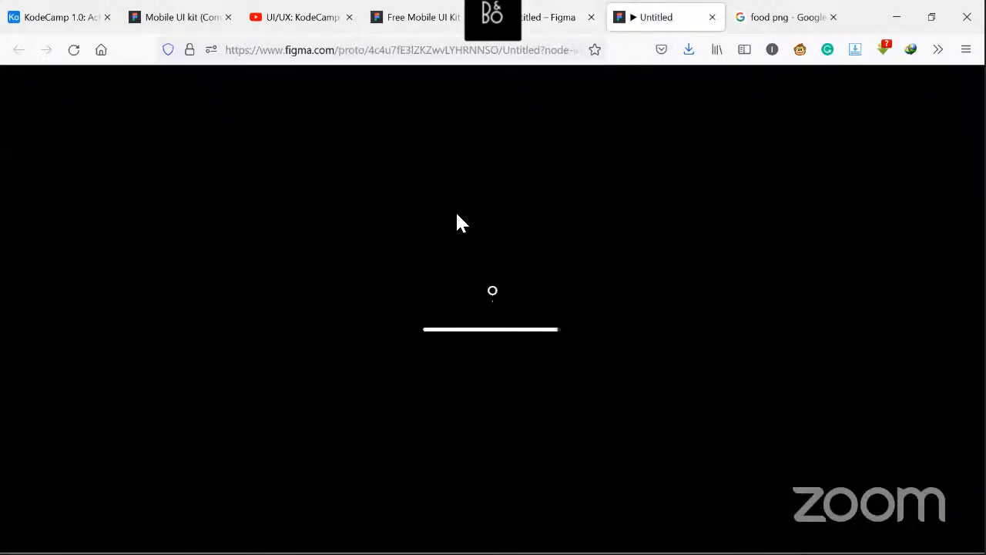
click(545, 19)
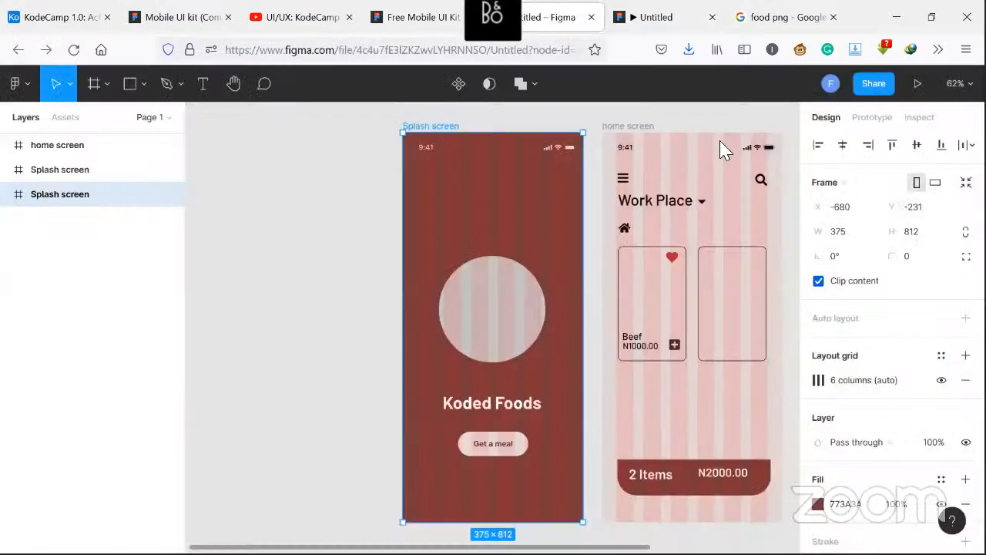
click(654, 18)
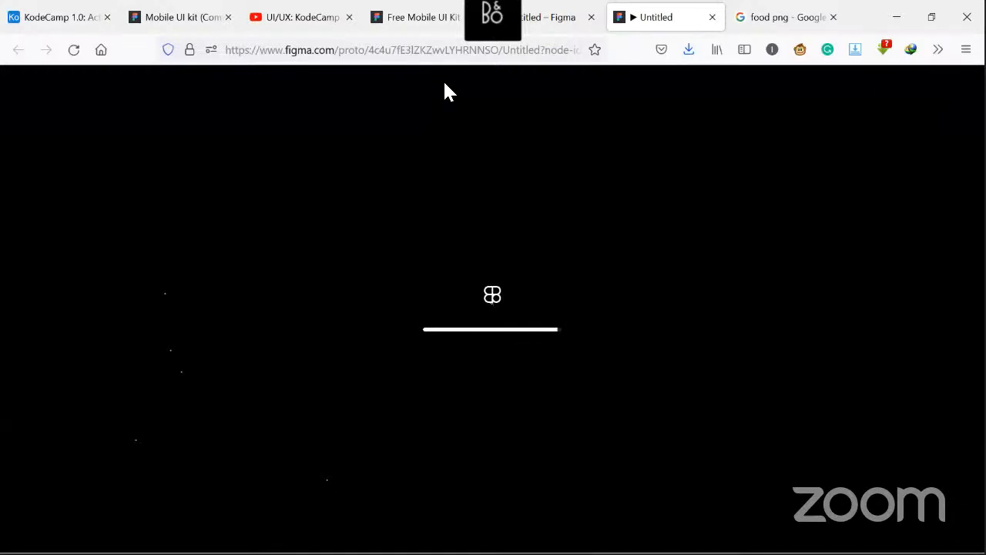
key(F5)
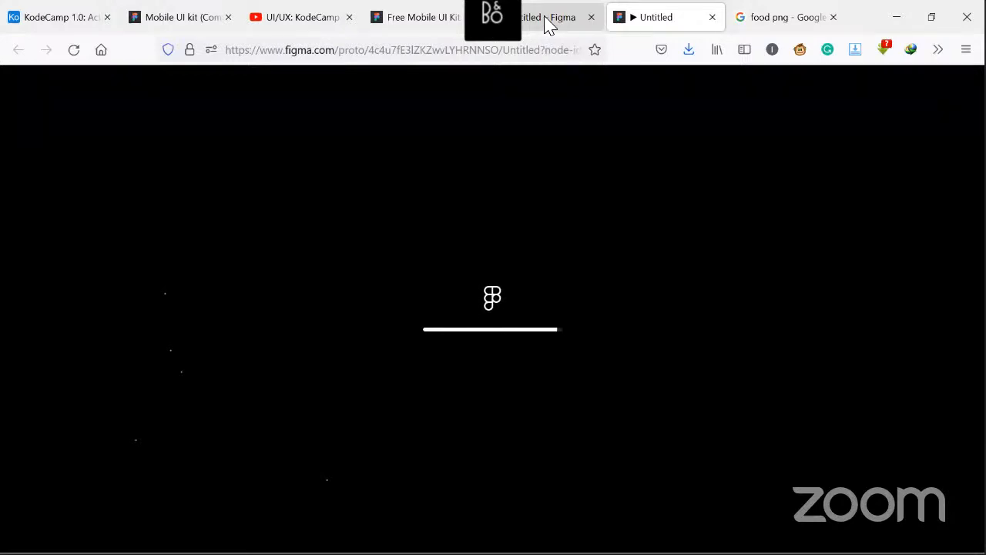
Back in the design file, hide and then remove the column layout grid from the selected splash screen
click(547, 22)
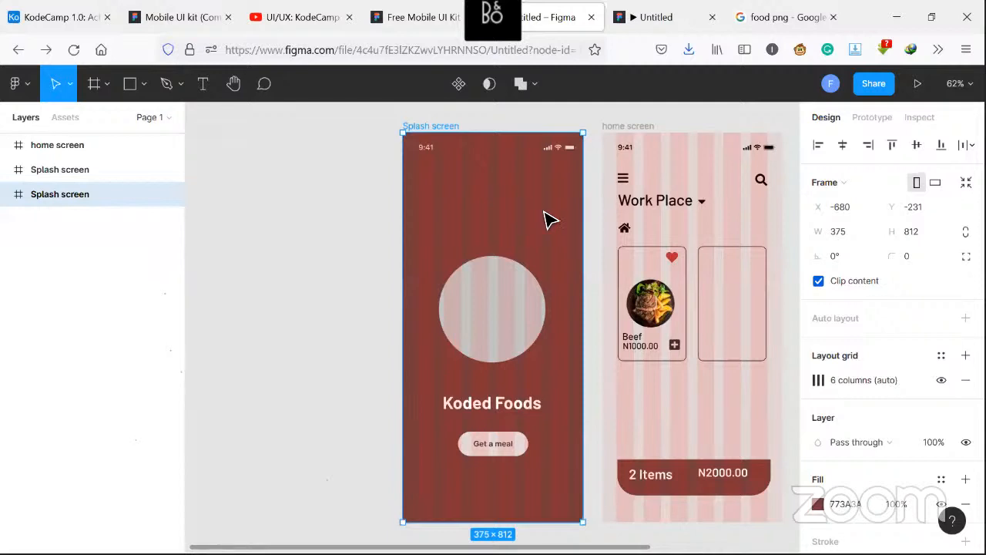
click(939, 383)
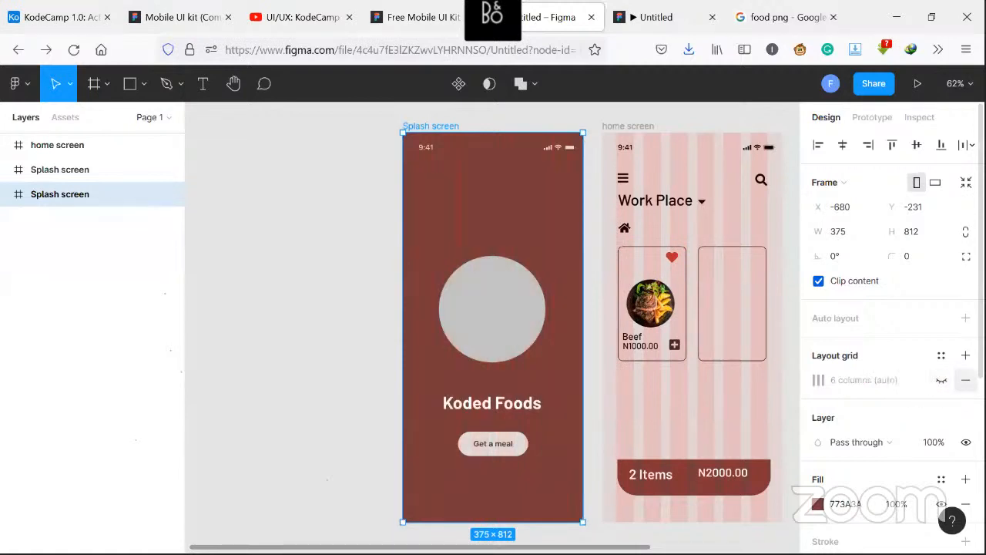
click(966, 380)
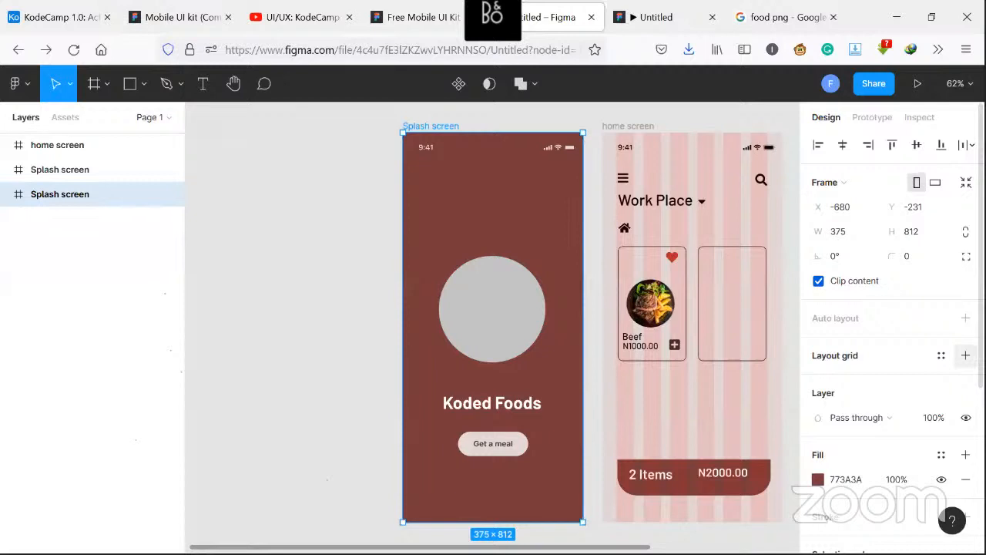
Add a new layout grid to the splash screen and change its type to Rows
click(965, 355)
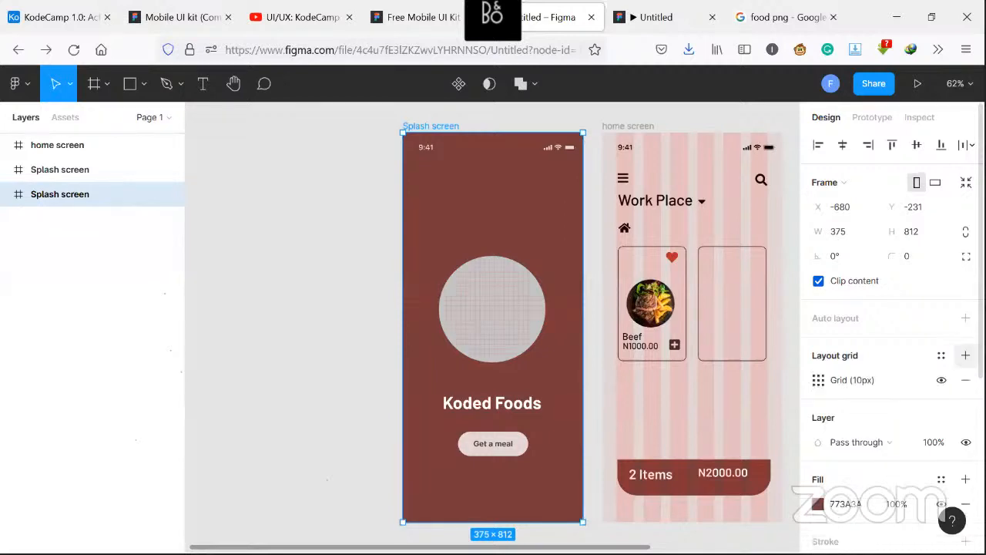
click(818, 382)
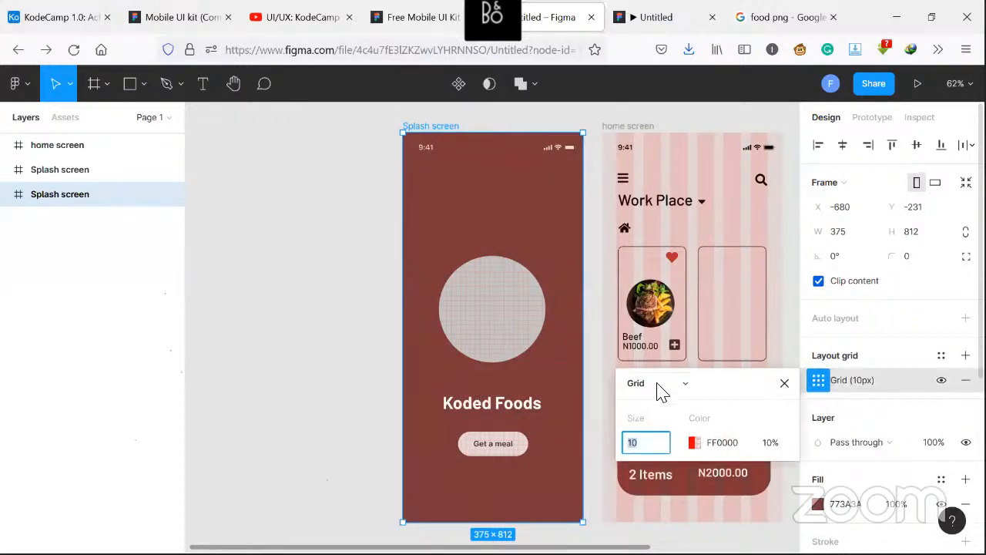
click(685, 387)
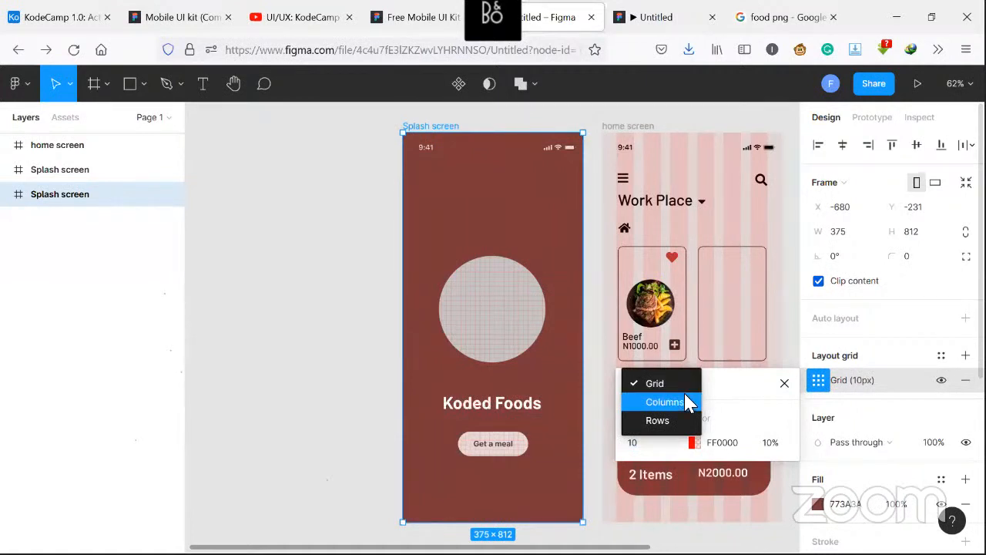
click(685, 420)
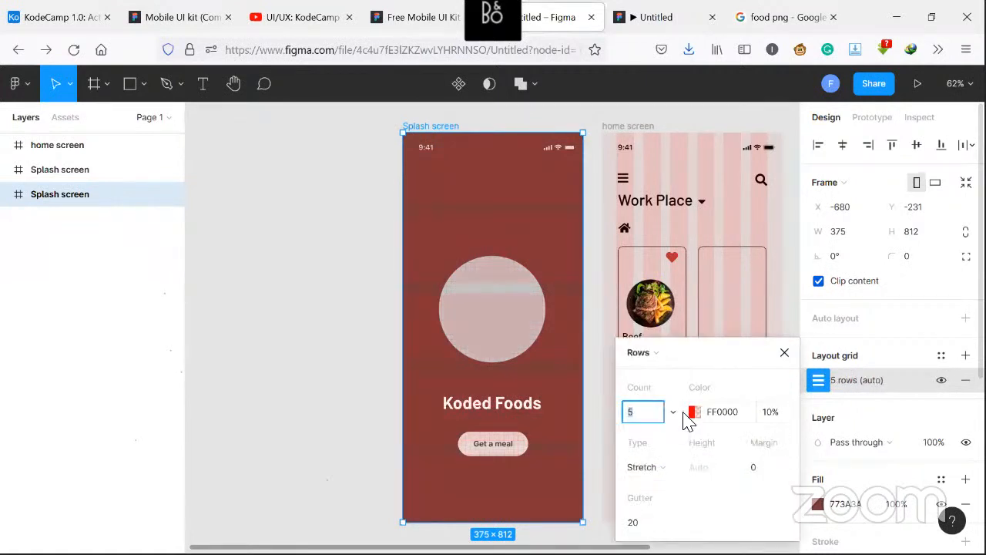
Switch the splash screen's layout grid back to Columns, with 6 columns and a 30 margin
click(683, 357)
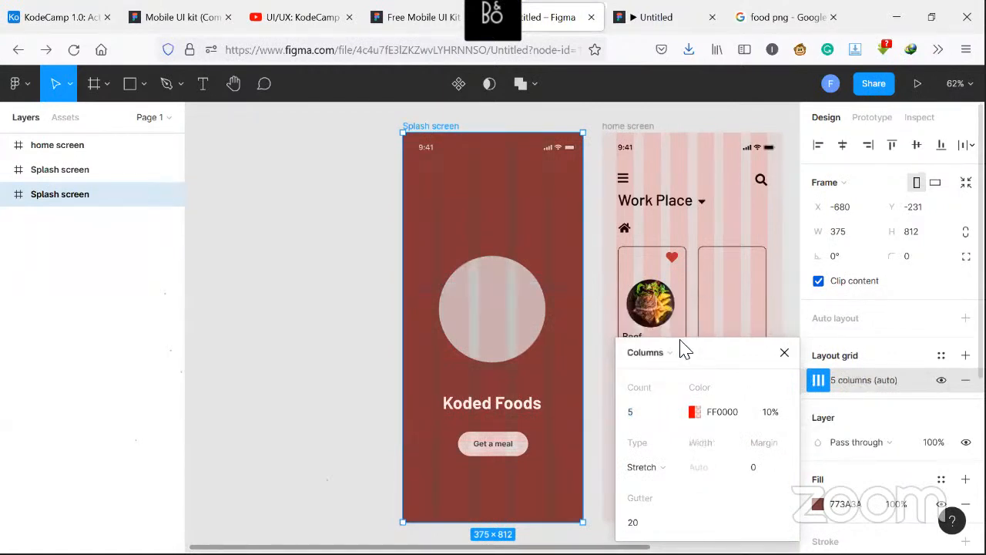
click(658, 413)
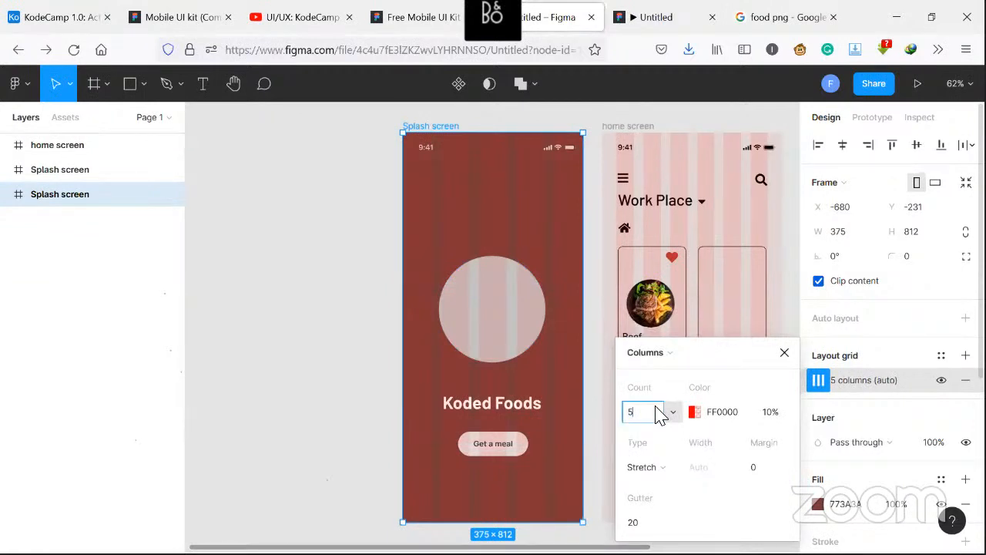
text(6)
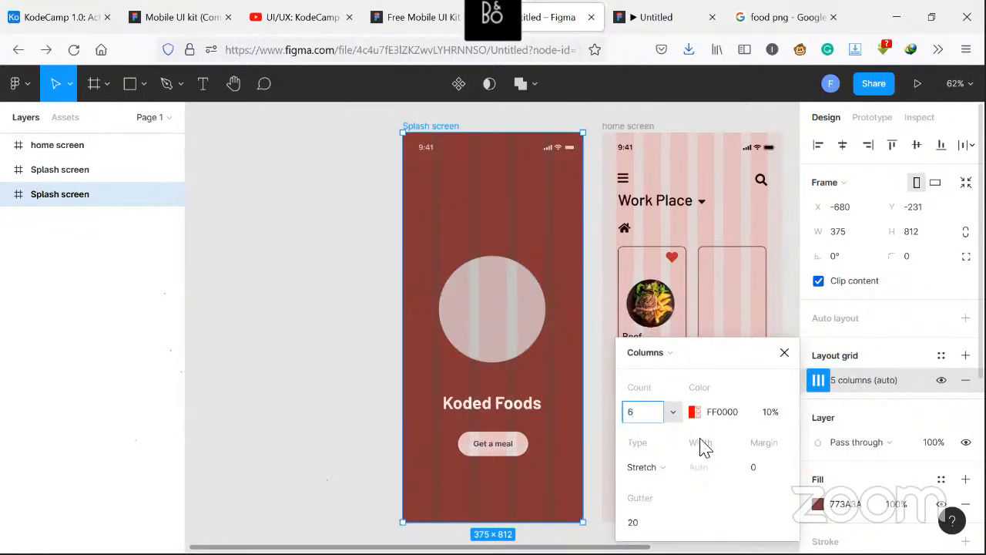
click(765, 470)
text(3)
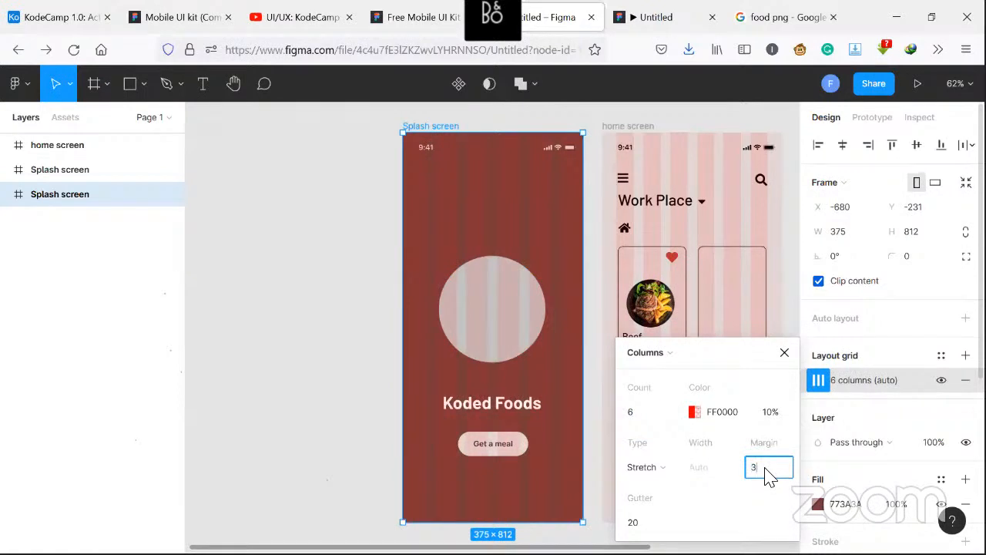
text(0)
key(Return)
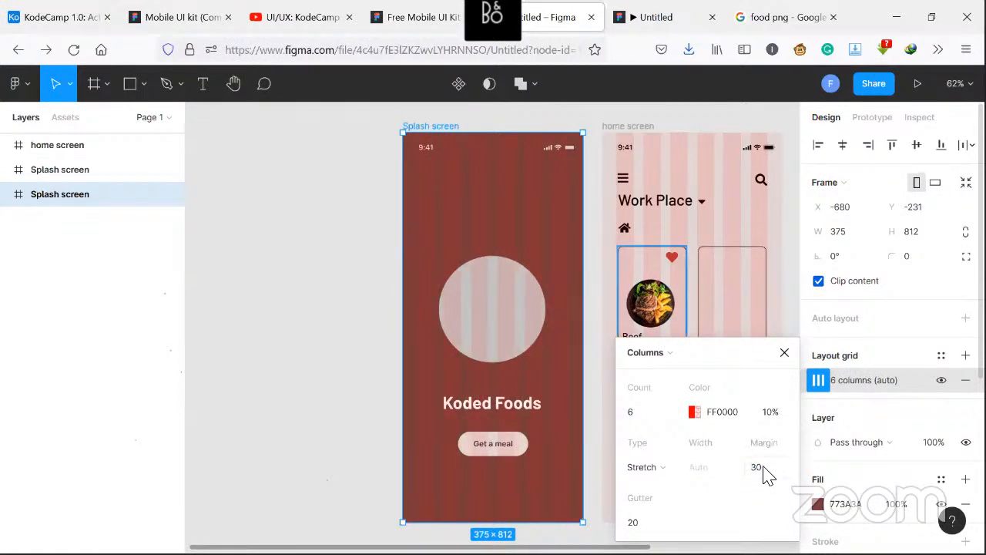
Widen the splash screen frame to about 427 px and close the grid settings
drag(402, 317, 378, 310)
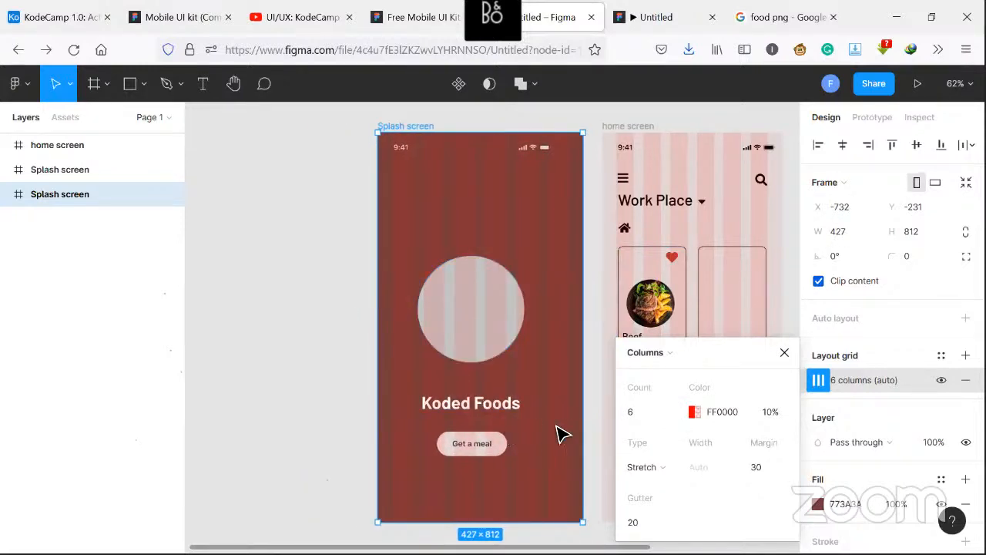
click(784, 355)
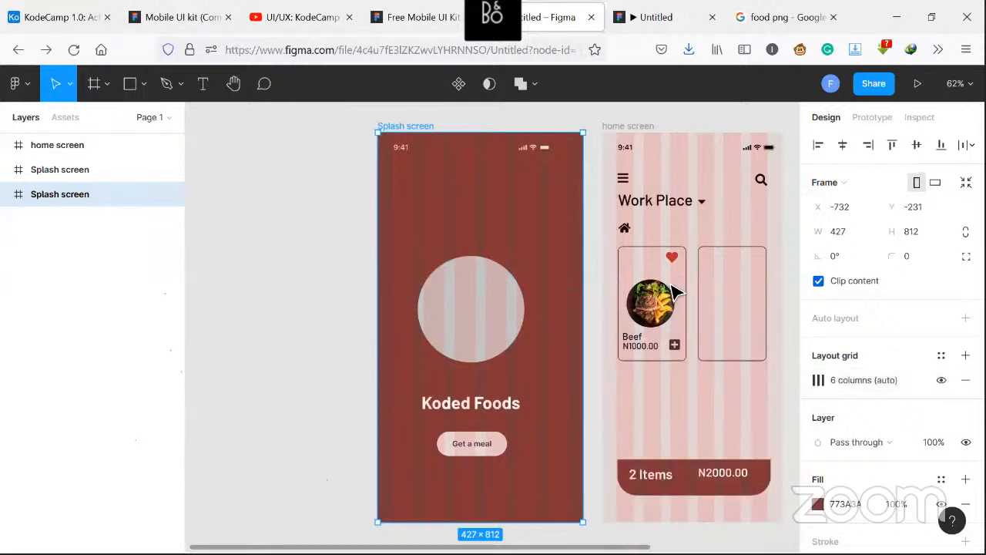
Nudge the hamburger menu icon on the home screen to about X 29, Y 86
click(624, 229)
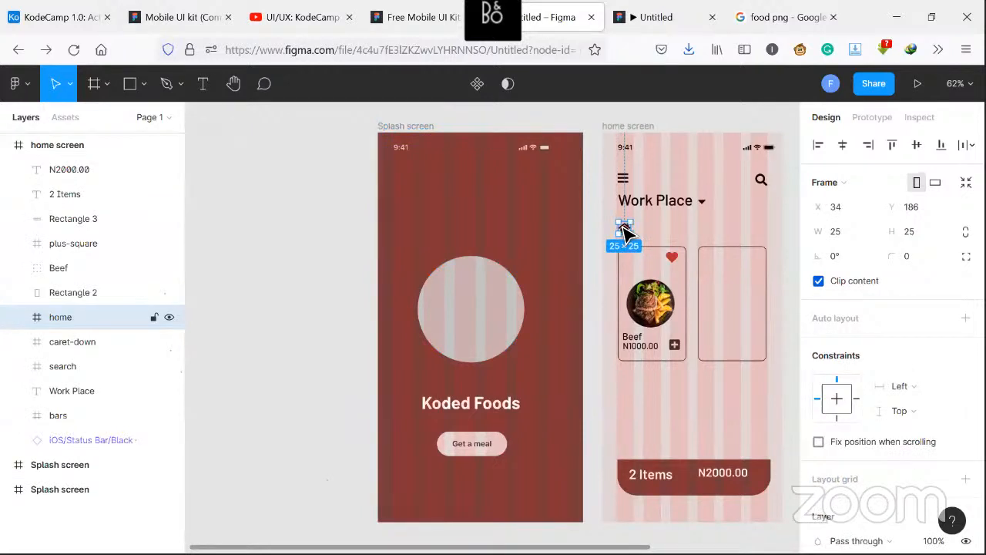
click(624, 180)
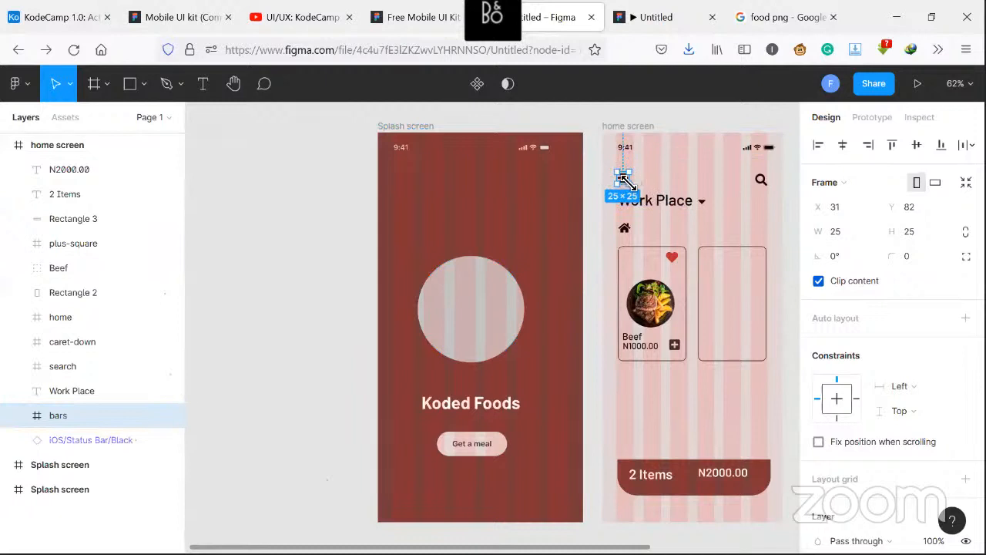
mouse_move(626, 182)
mouse_down()
mouse_move(671, 188)
mouse_move(622, 185)
mouse_up()
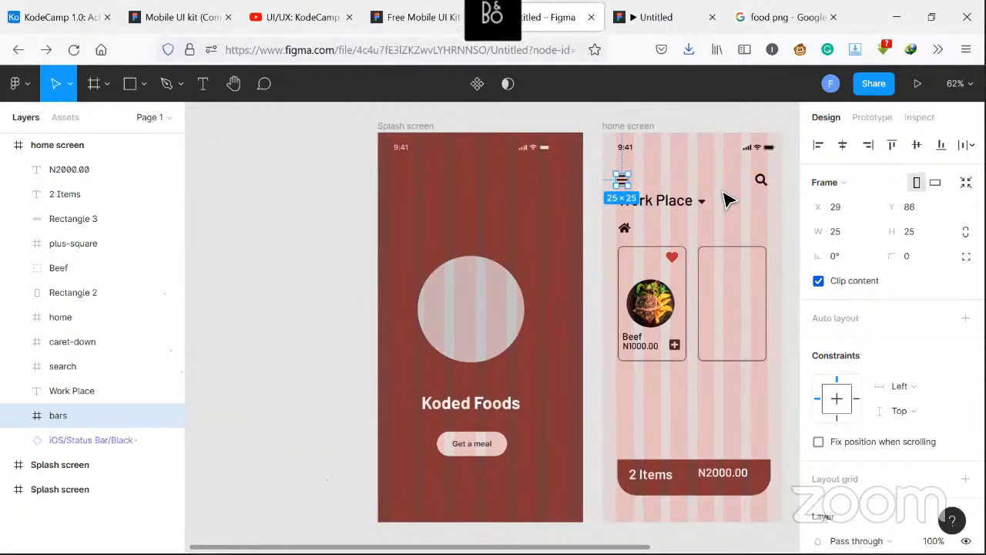
click(761, 216)
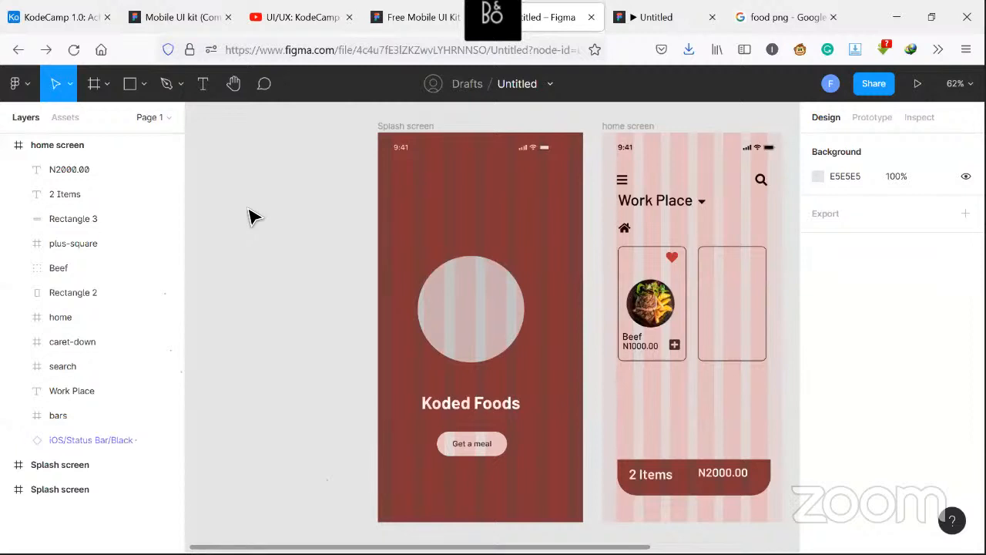
Try a black prototype device background, then set it back to white FFFFFF
click(863, 121)
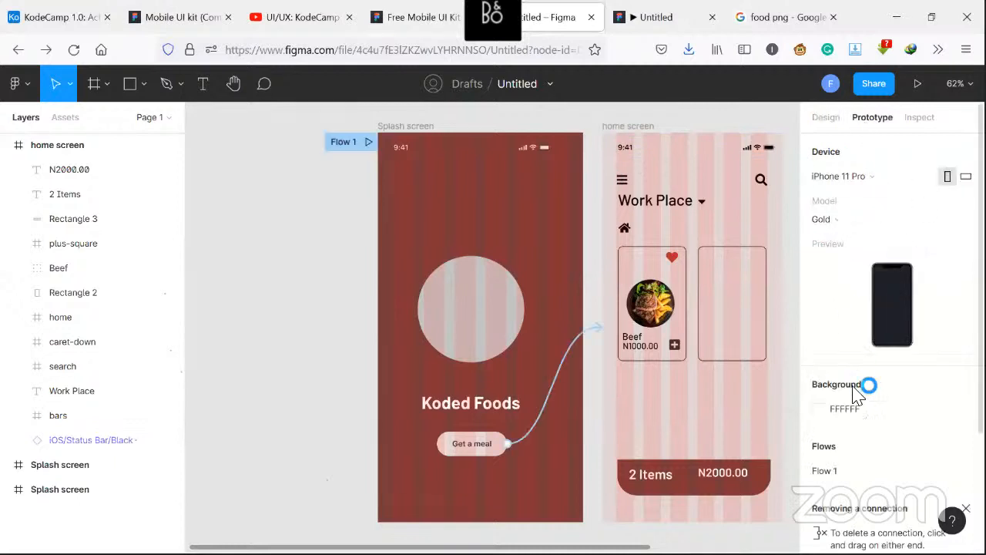
click(819, 408)
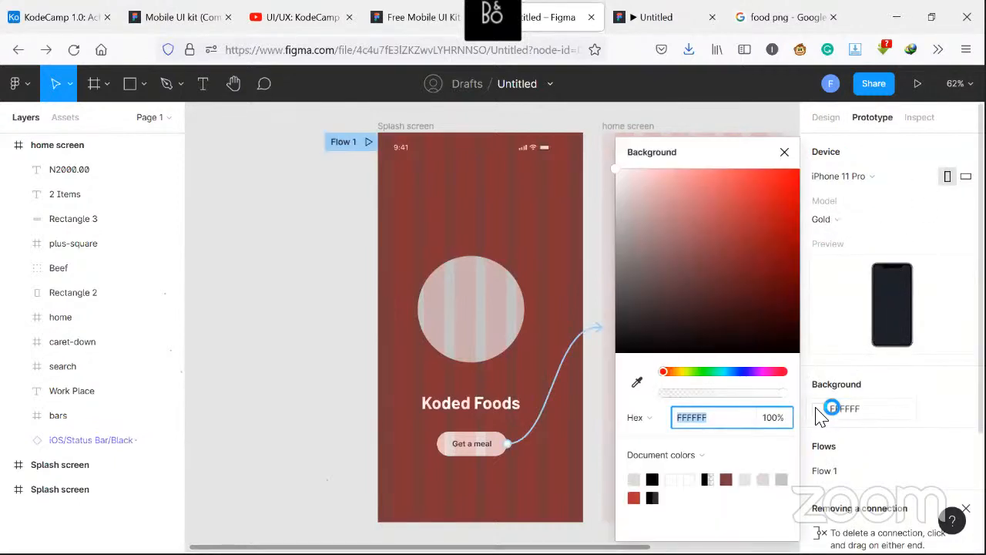
click(651, 479)
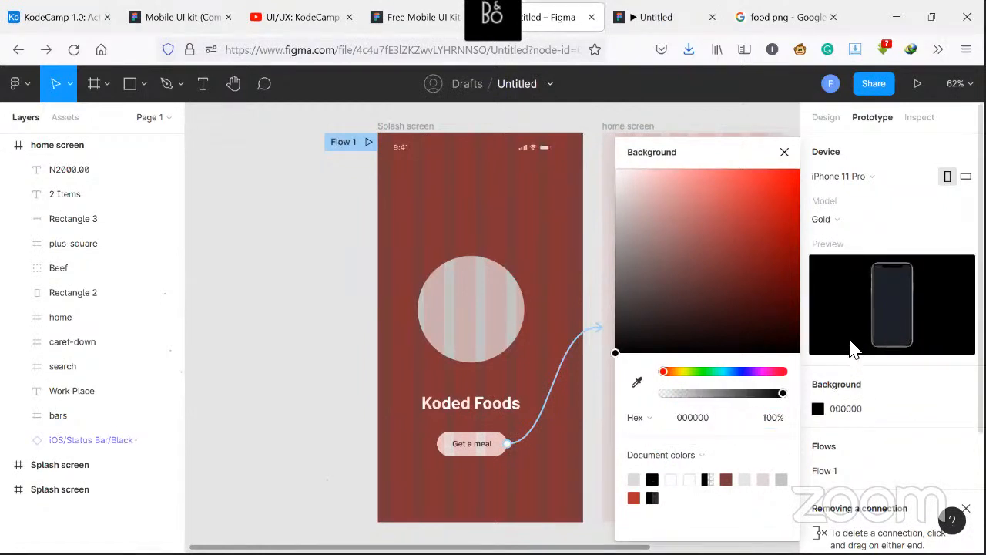
click(690, 479)
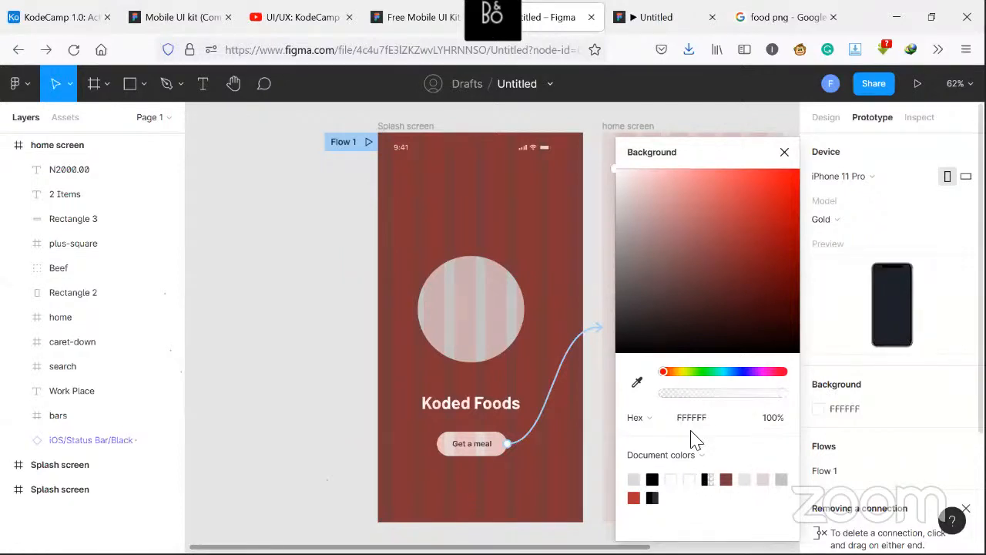
click(784, 153)
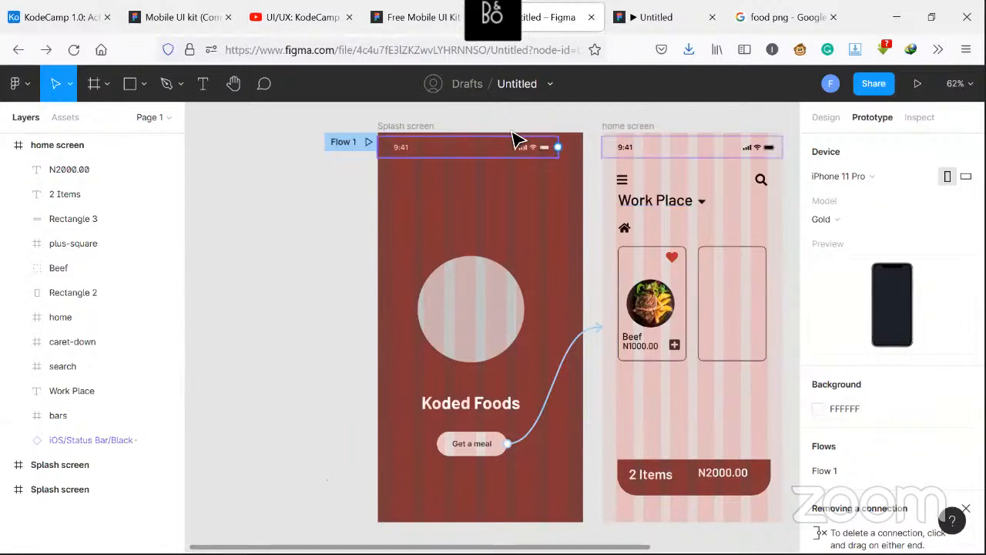
click(825, 120)
Widen the splash screen frame to about 909 px and set its grid to 12 columns with an 80 margin
click(400, 128)
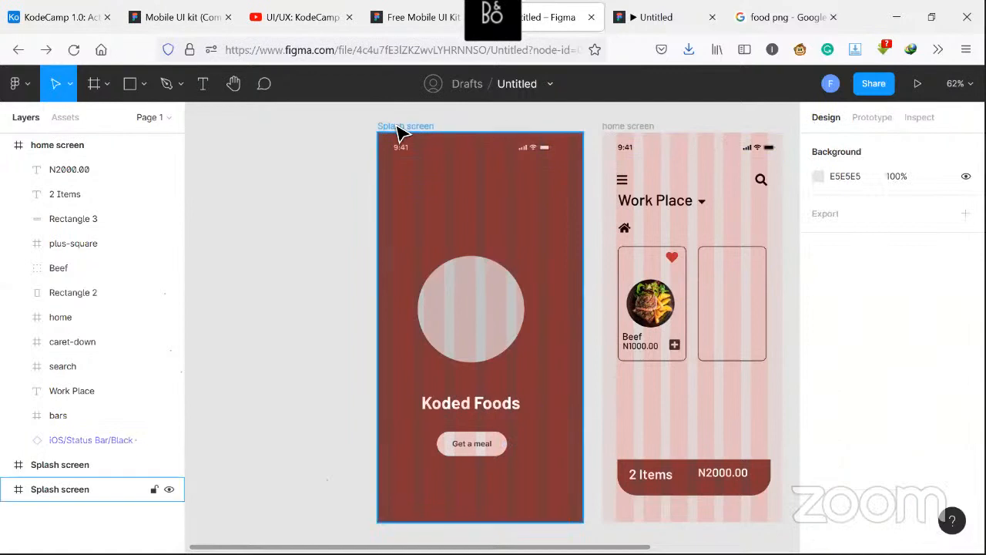
click(400, 130)
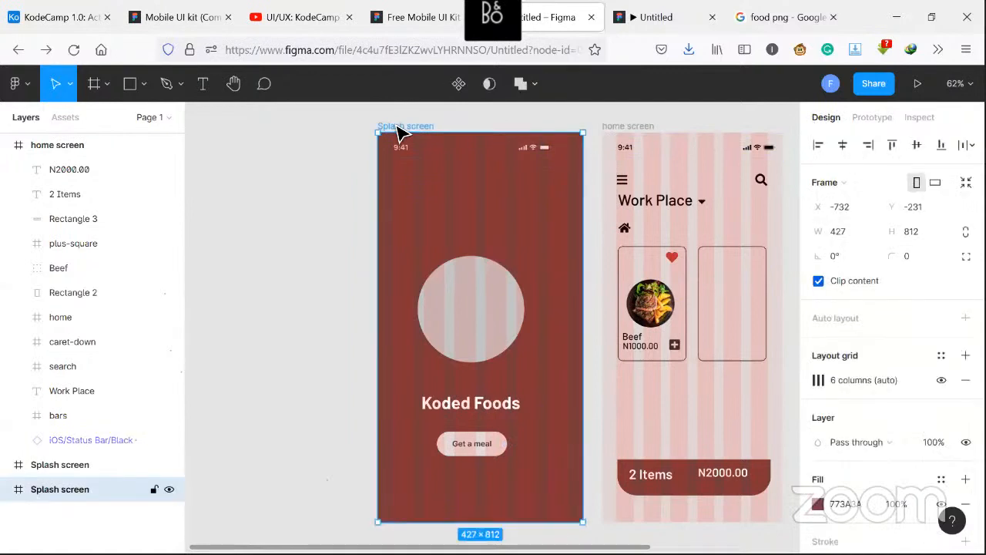
click(818, 381)
click(642, 412)
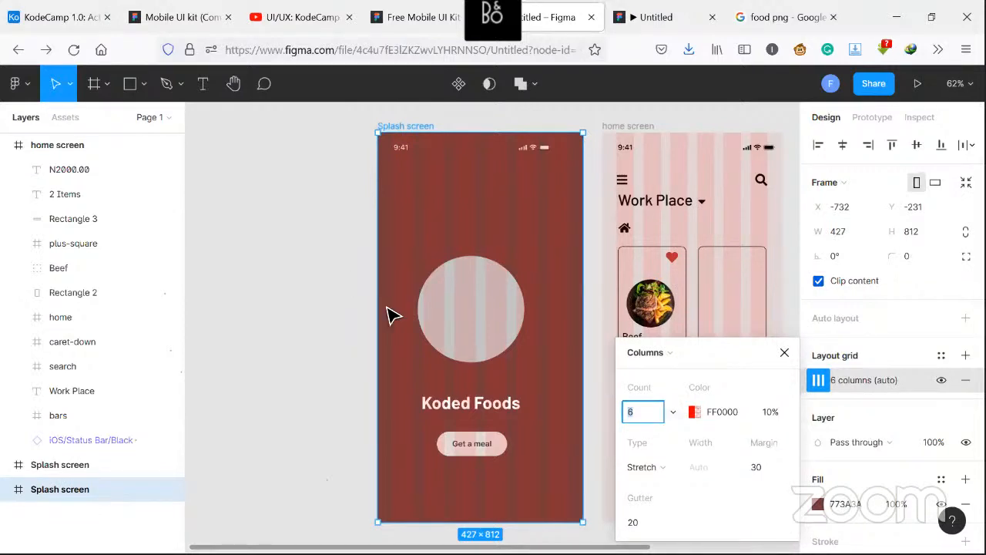
drag(378, 305, 195, 298)
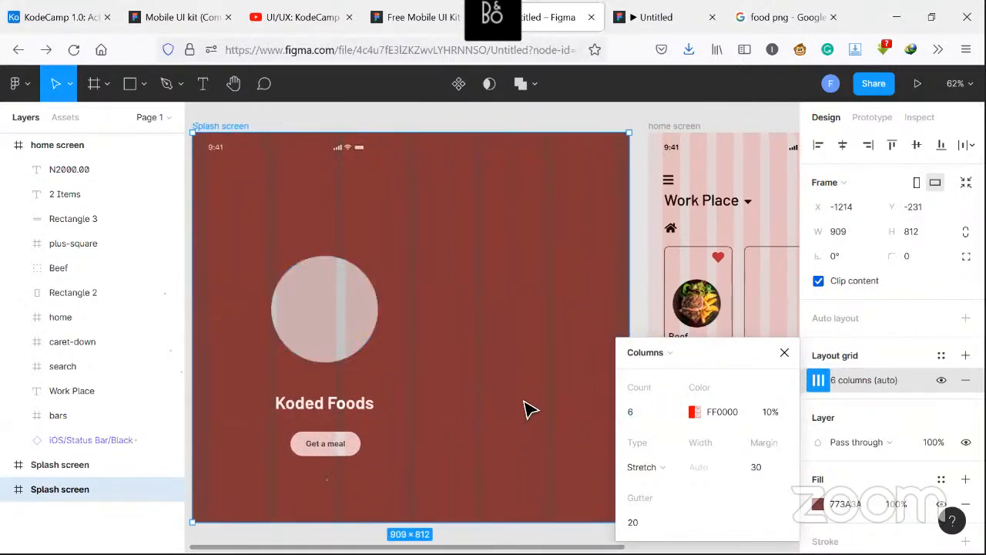
click(654, 417)
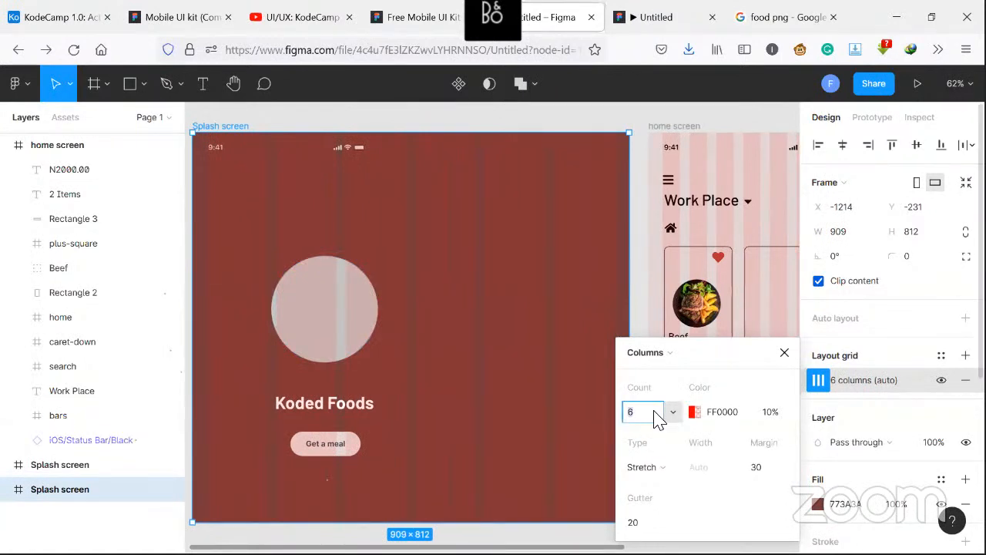
text(12)
key(Return)
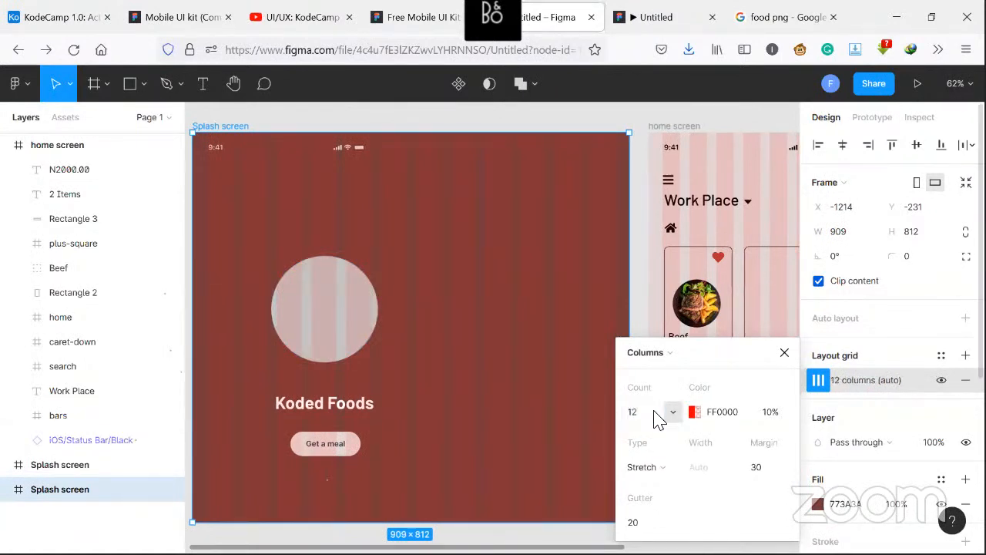
click(758, 467)
text(80)
key(Return)
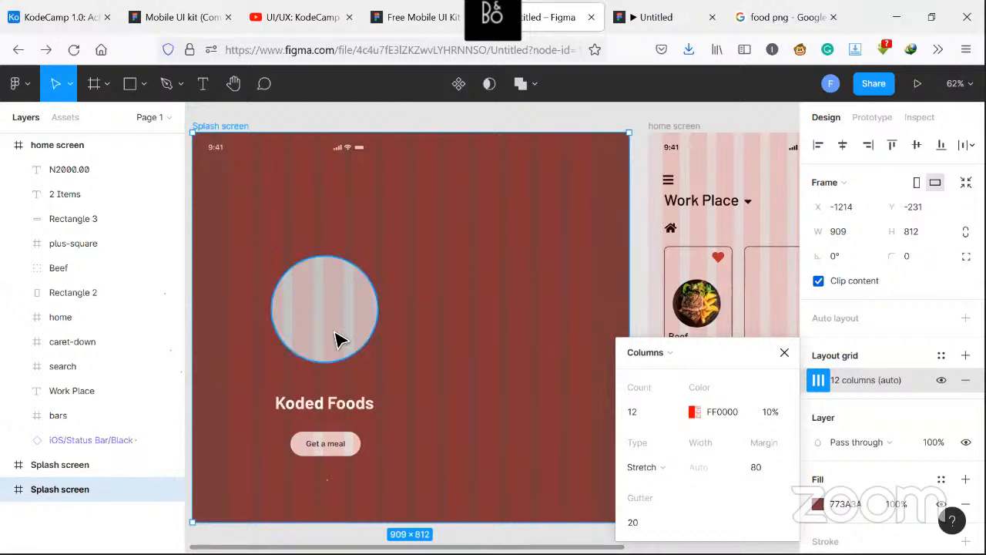
Reposition the circle within the widened splash screen
drag(339, 339, 488, 286)
click(412, 312)
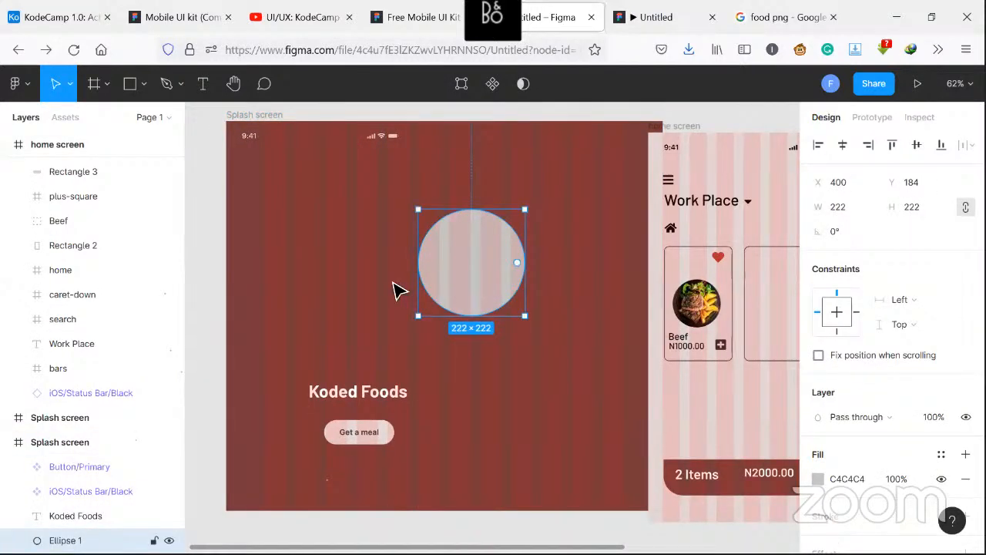
click(339, 292)
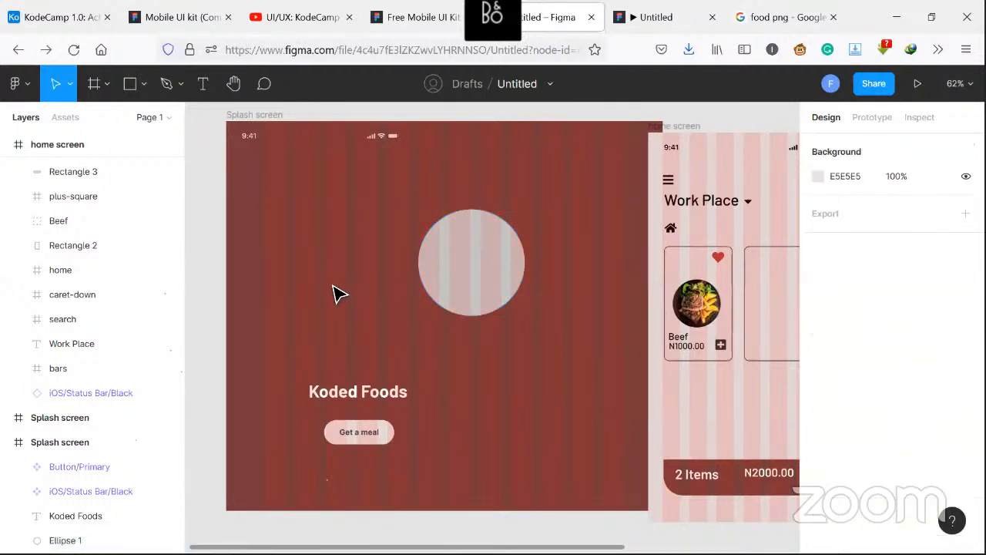
click(262, 123)
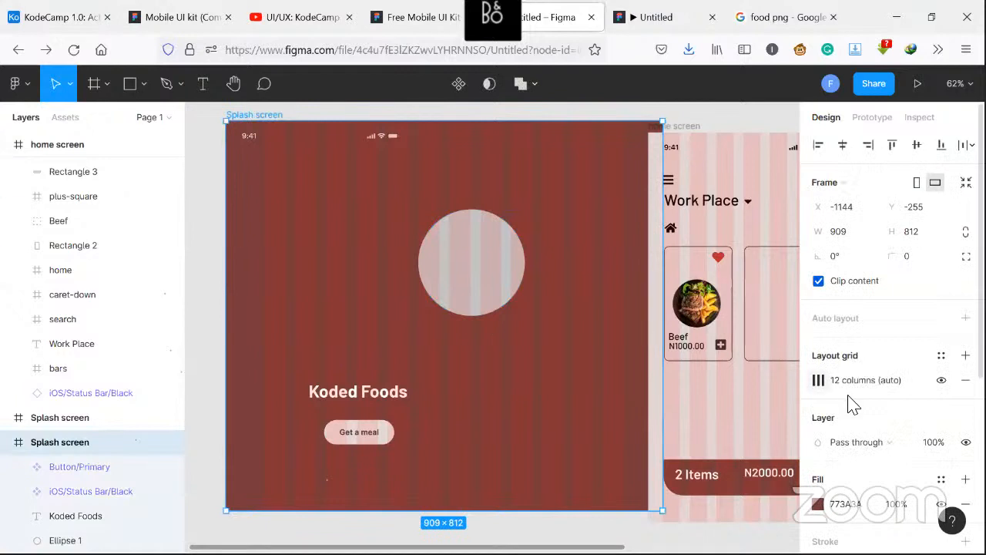
click(818, 379)
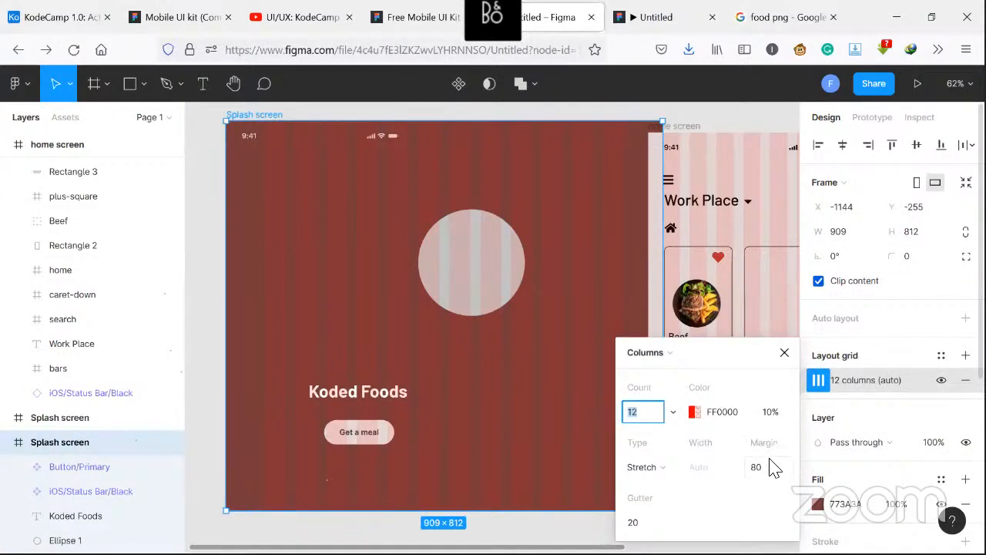
click(784, 353)
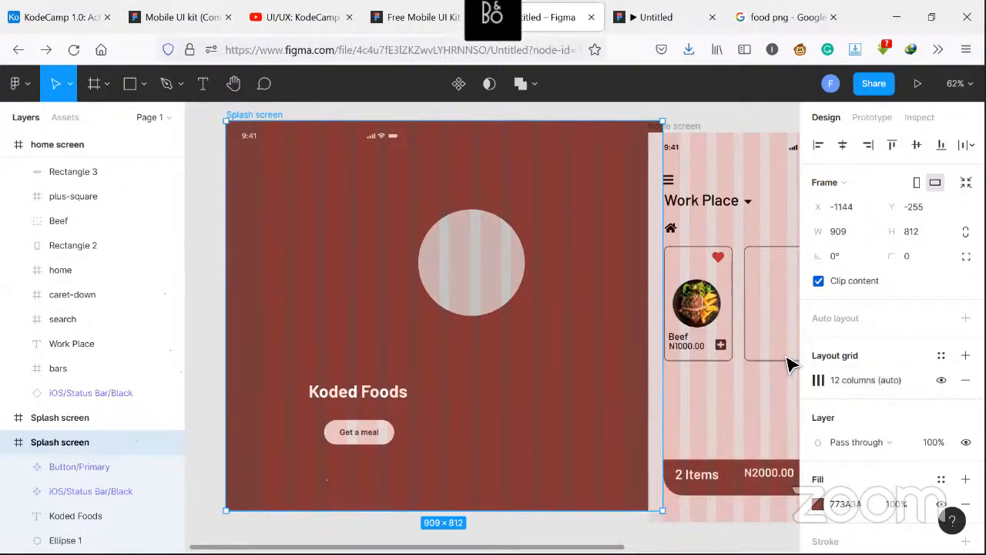
click(786, 356)
click(472, 263)
drag(472, 263, 359, 297)
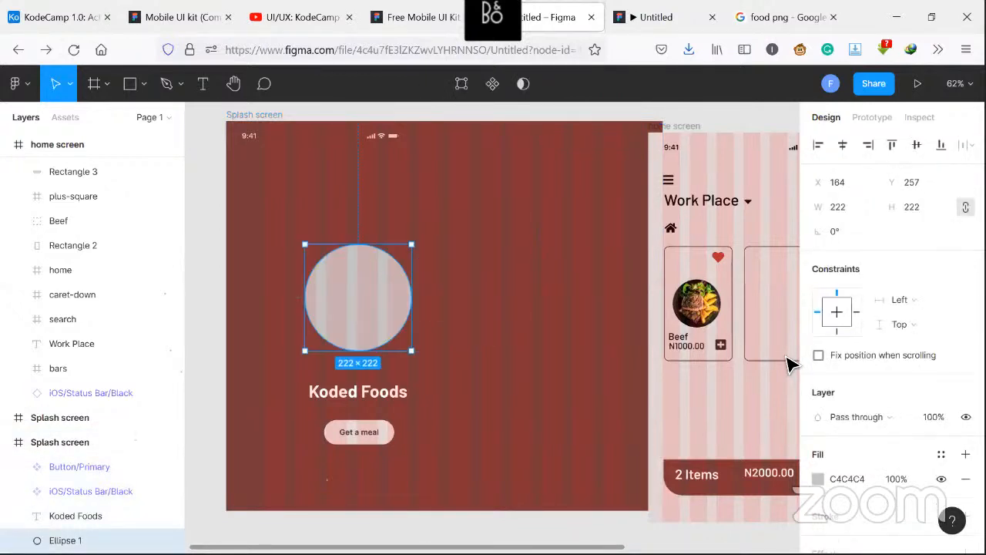
Undo the recent changes to the splash screen's size, grid and circle position
key(ctrl+z)
key(ctrl+z)
key(ctrl+z)
key(ctrl+z)
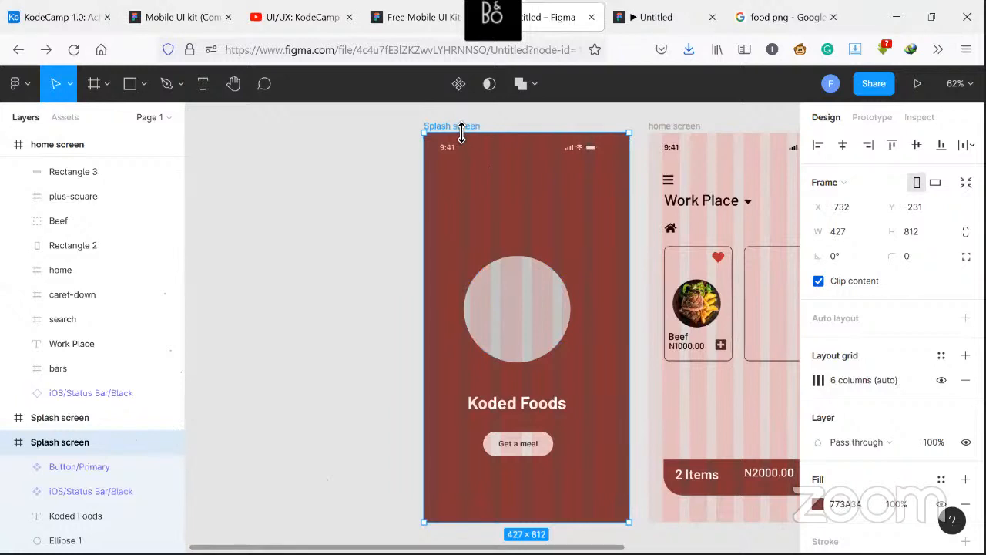
click(818, 380)
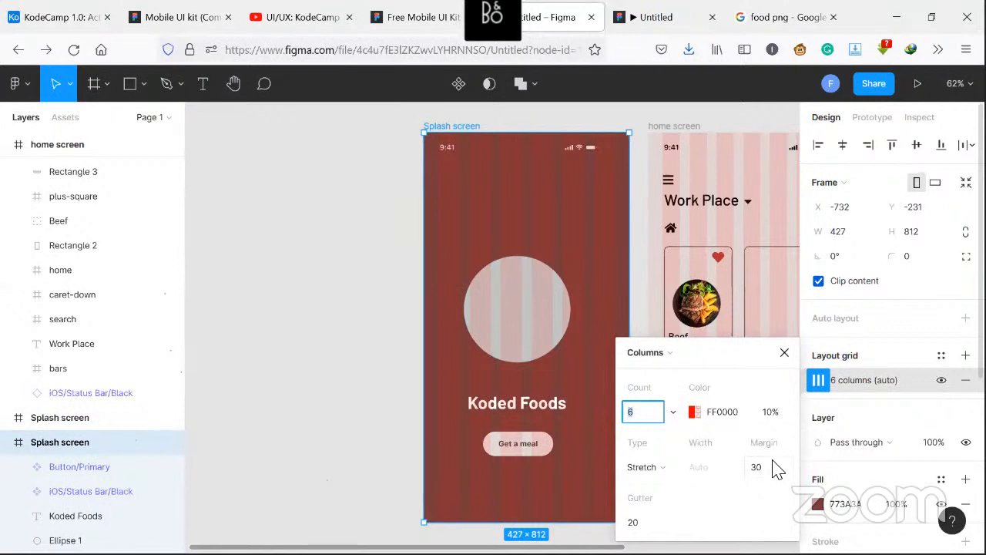
click(784, 353)
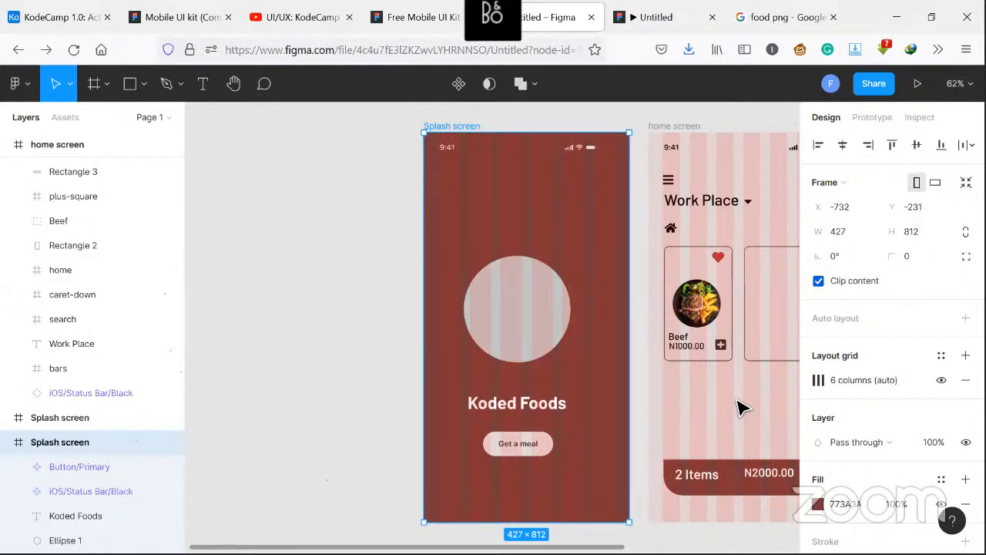
right_click(526, 238)
mouse_move(577, 401)
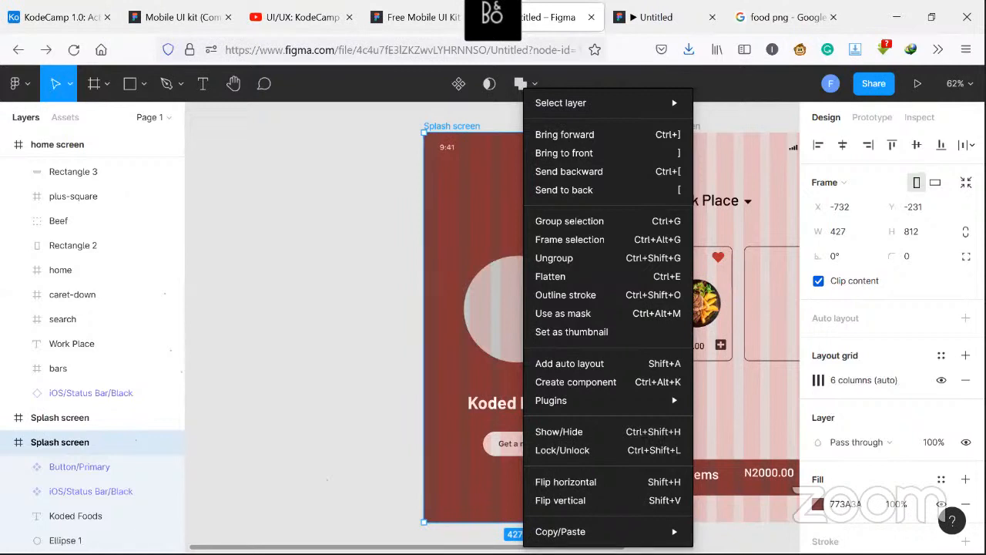
key(Escape)
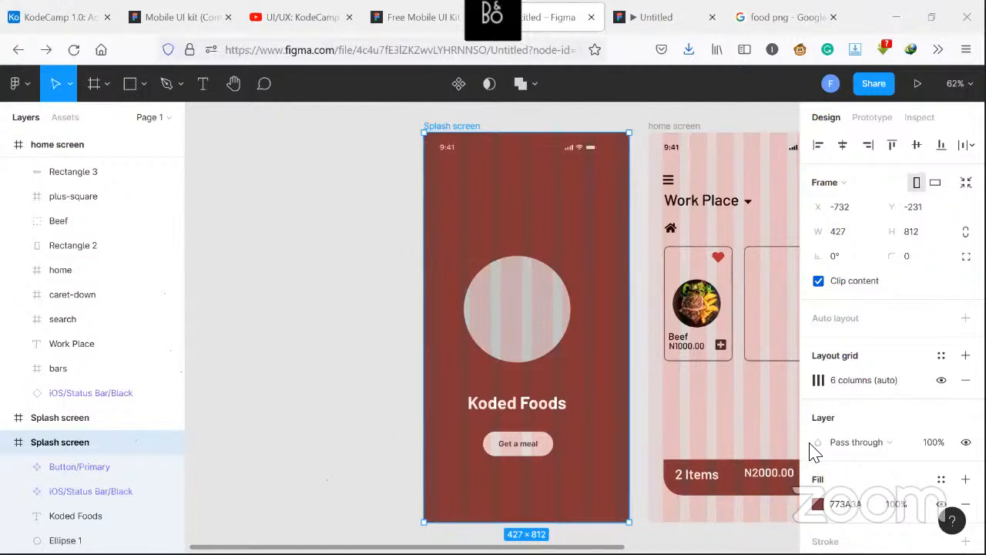
click(486, 248)
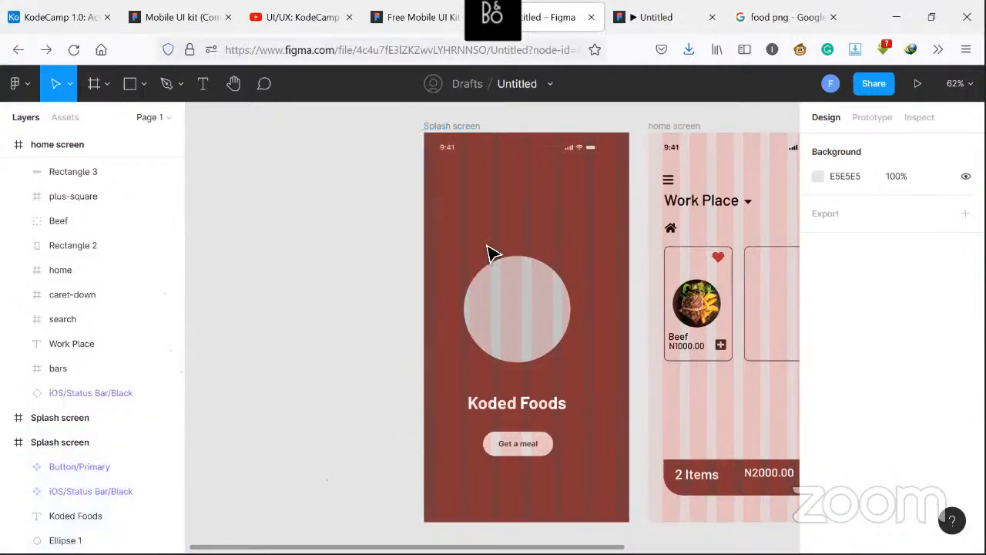